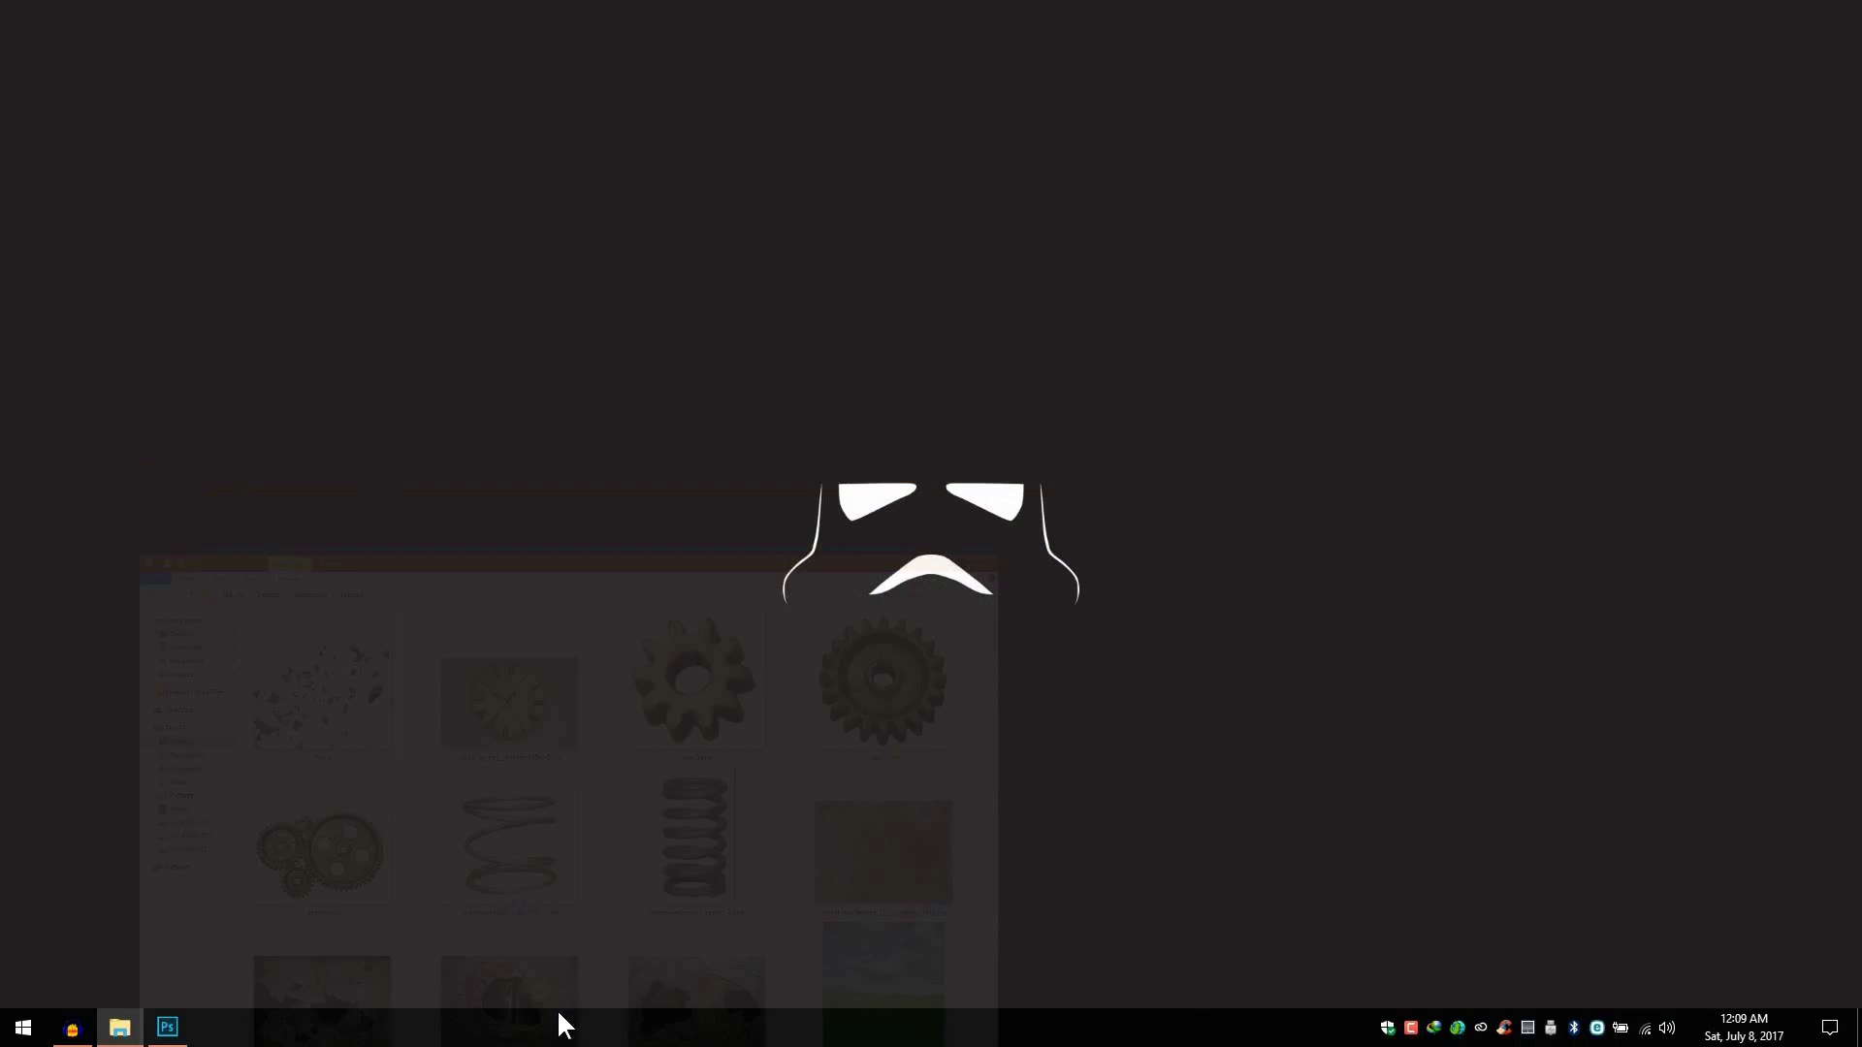
# - Switch to Photoshop and create a new 1920 x 1080 pixel RGB document at 300 pixels/inch with a white background
pyautogui.click(175, 1023)
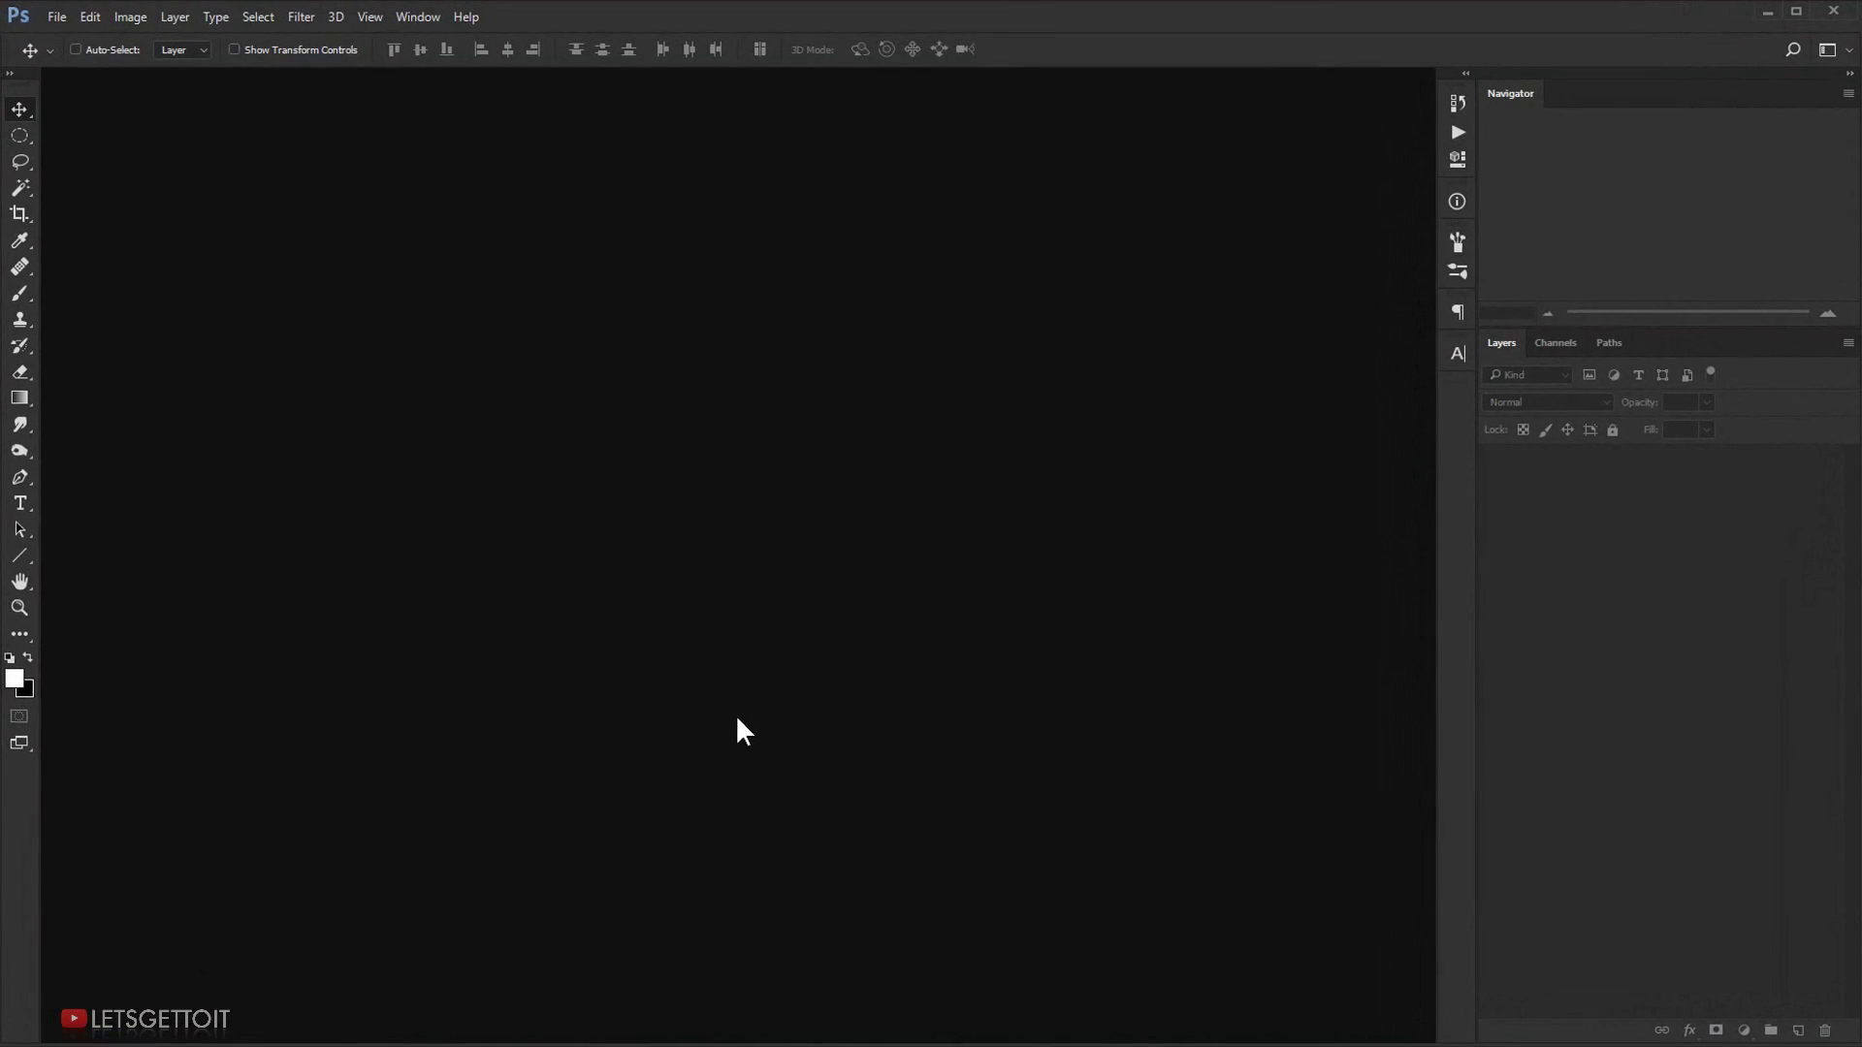
pyautogui.click(70, 17)
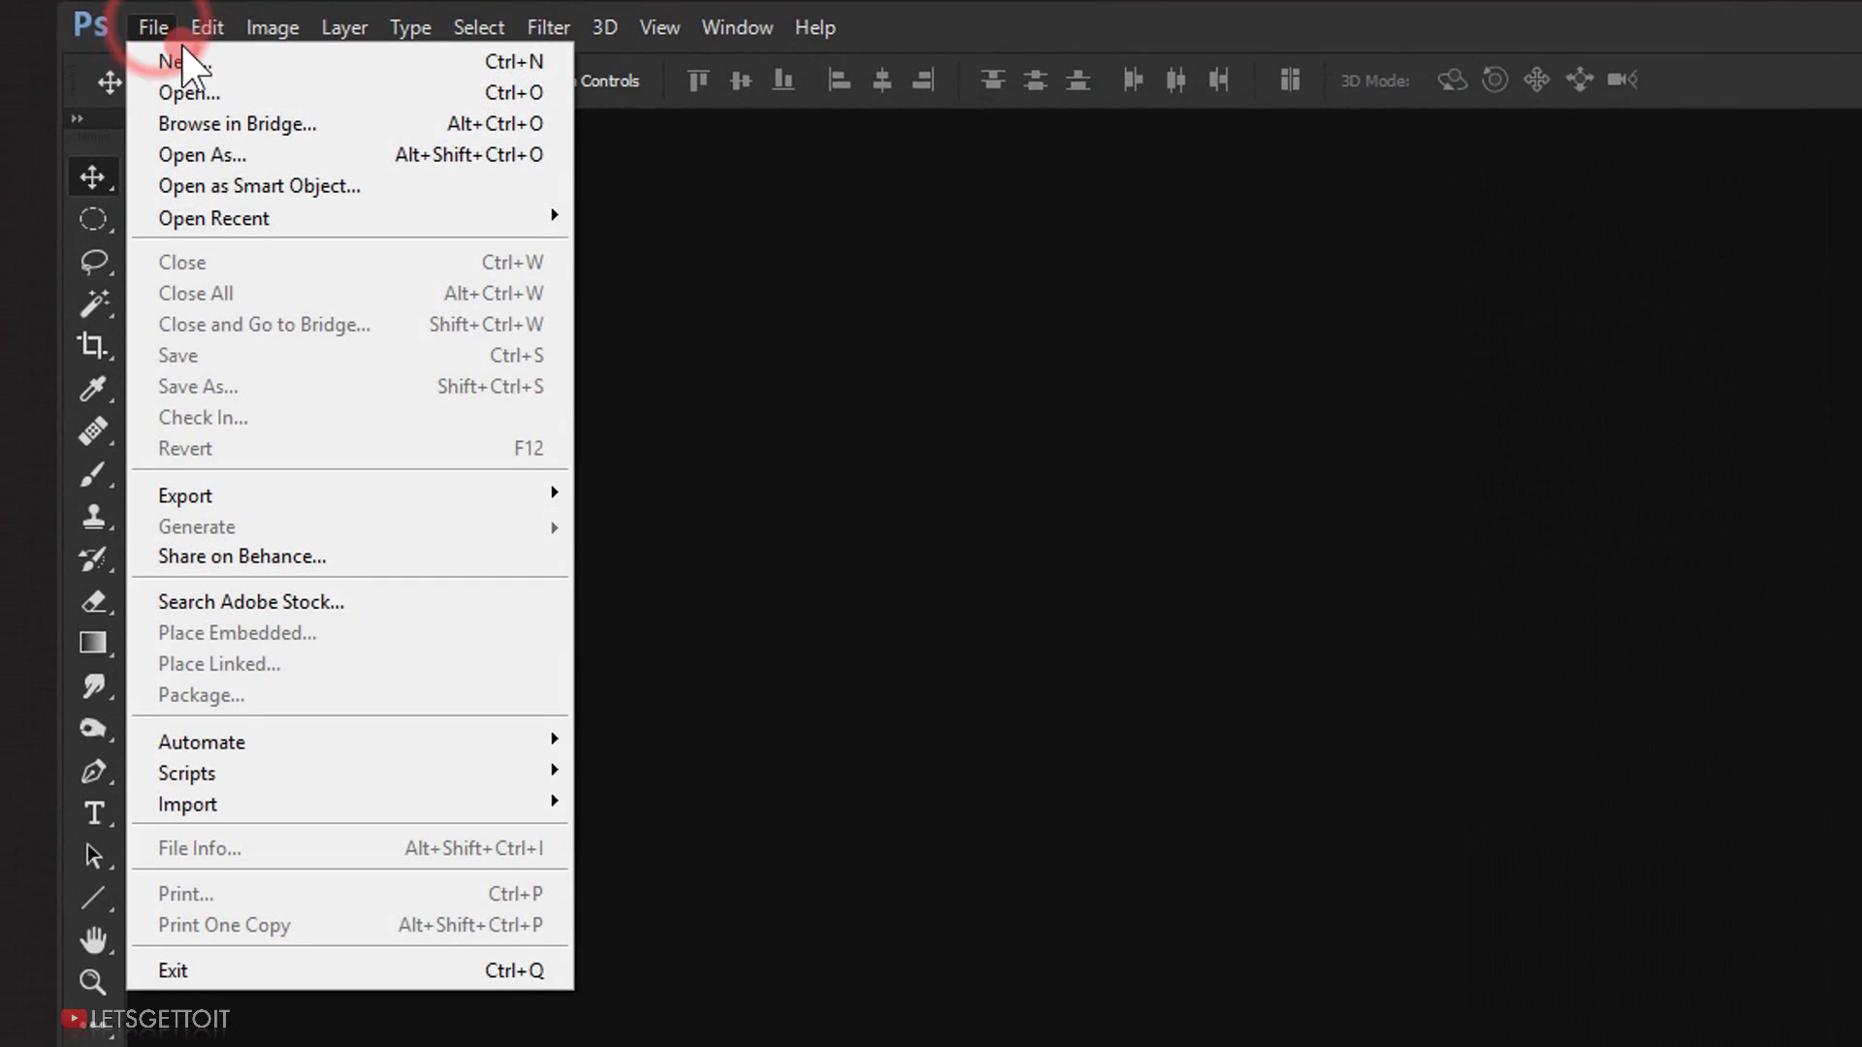
pyautogui.click(185, 60)
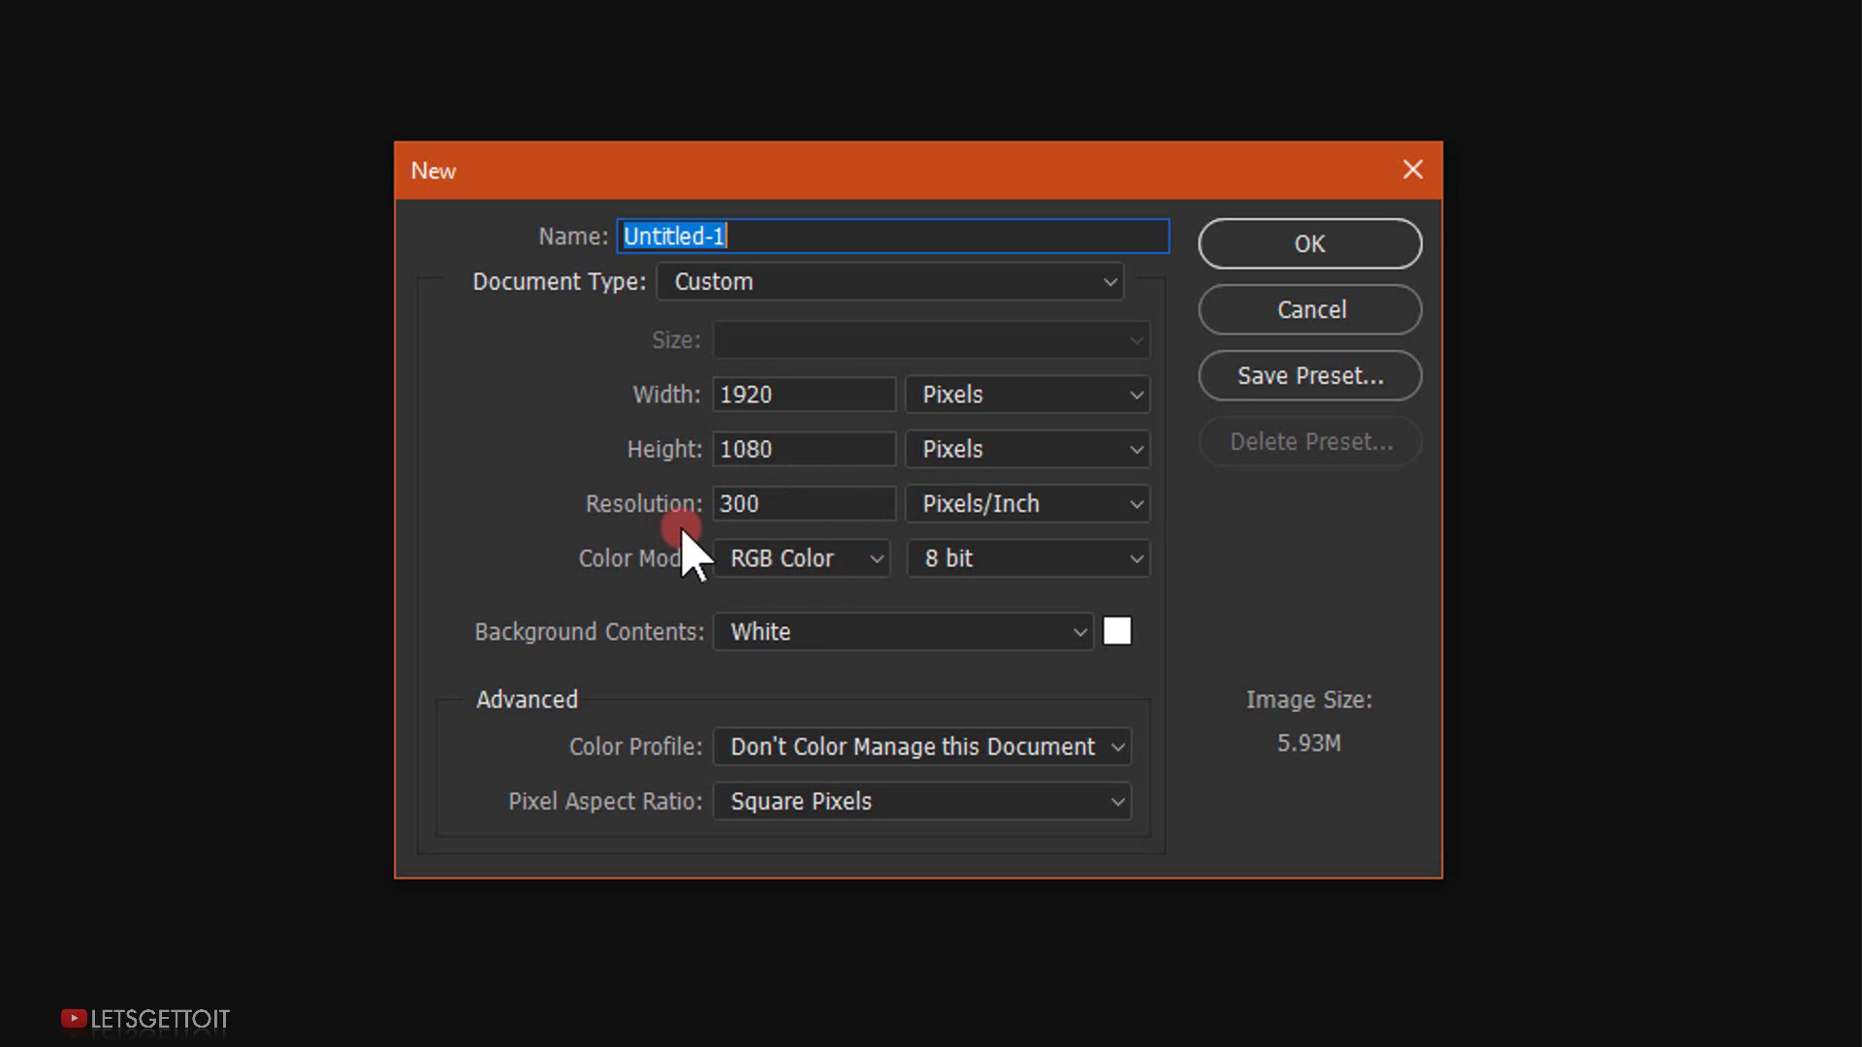
pyautogui.click(1314, 258)
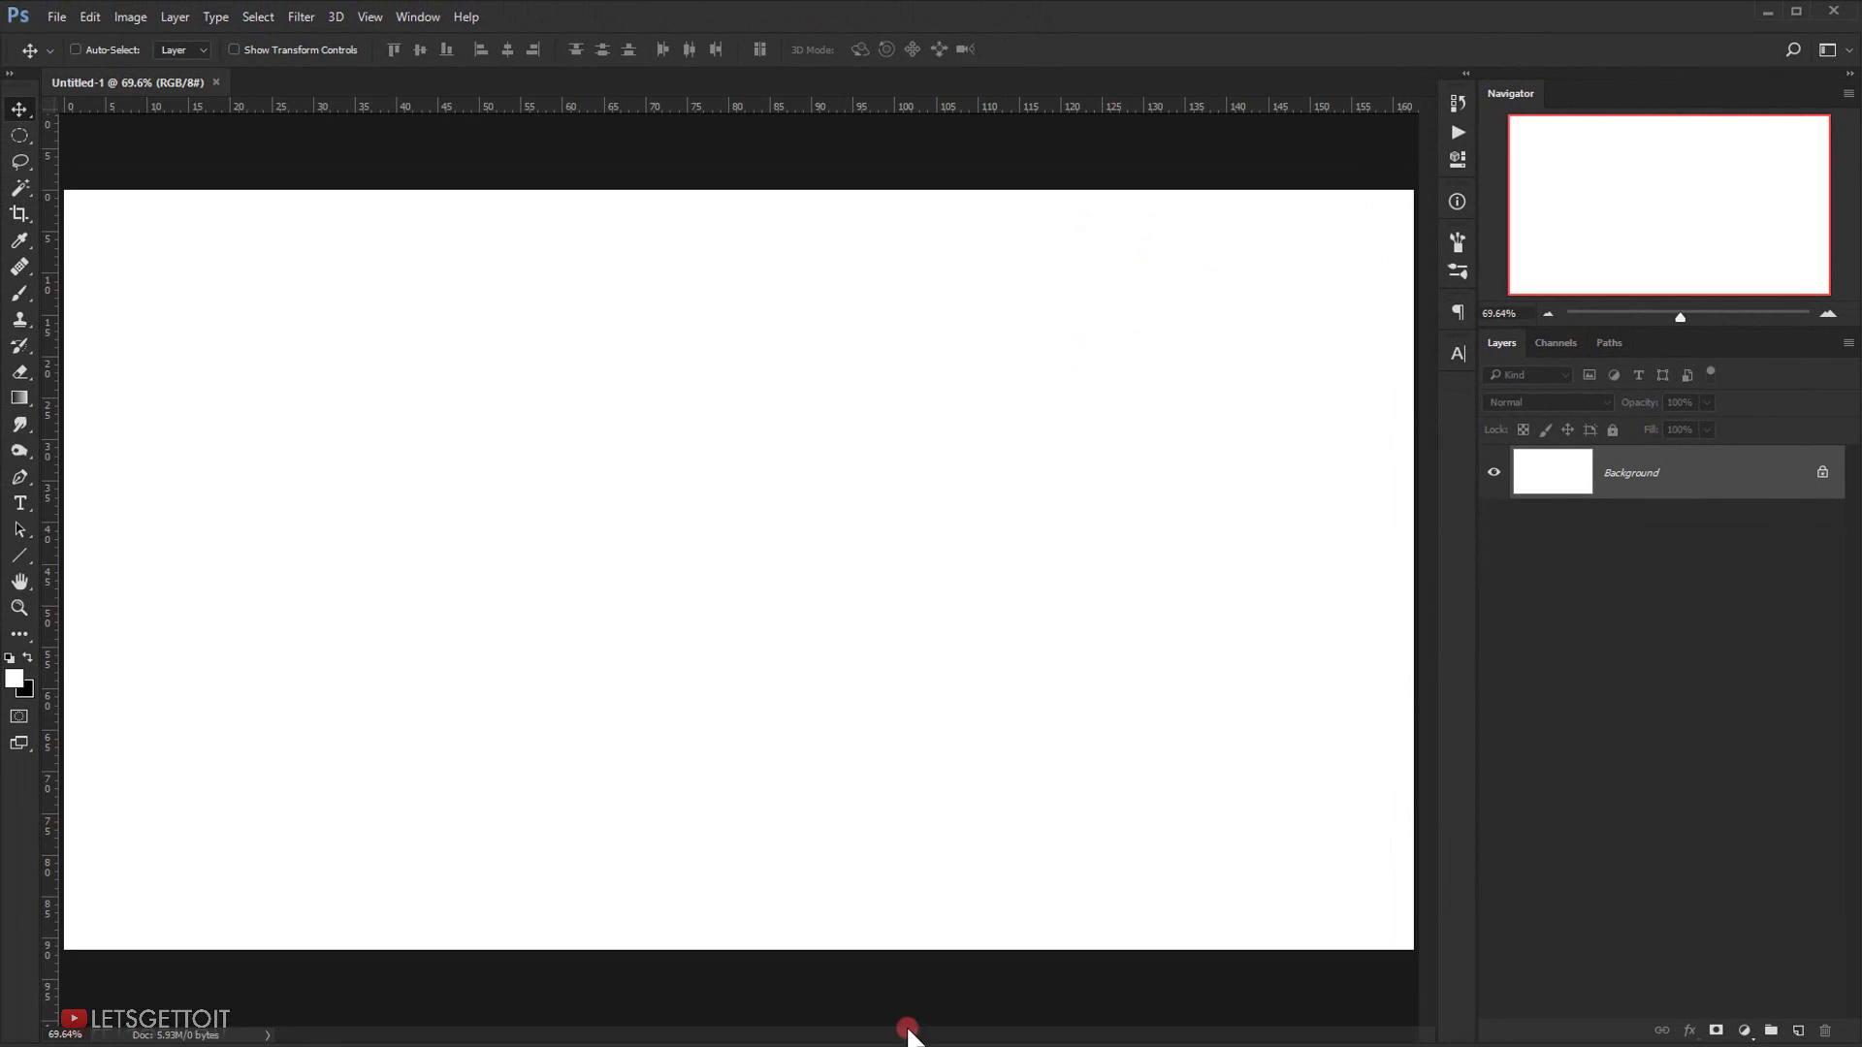
# - Bring the sunny field image from the Tutorial folder into the new document as a layer, centre it and close its source file
pyautogui.hotkey('alt', 'Tab')
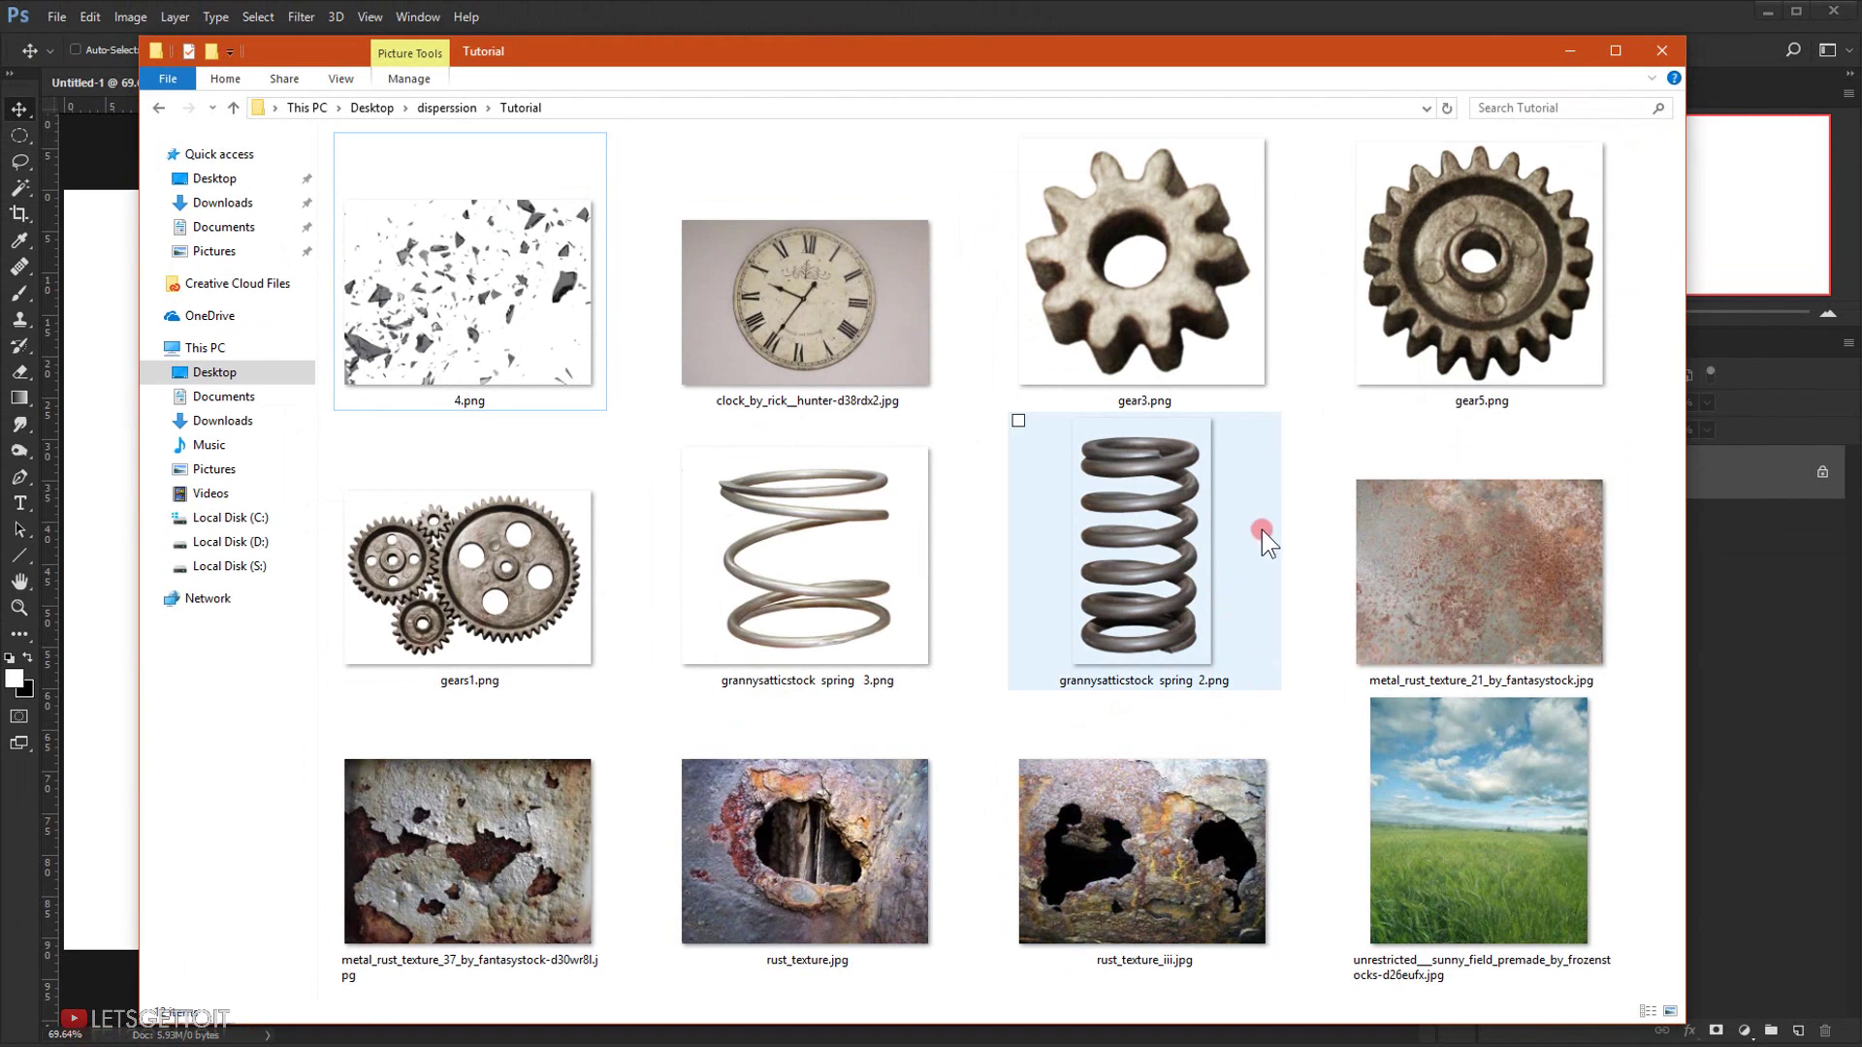
pyautogui.moveTo(1485, 778); pyautogui.dragTo(153, 843)
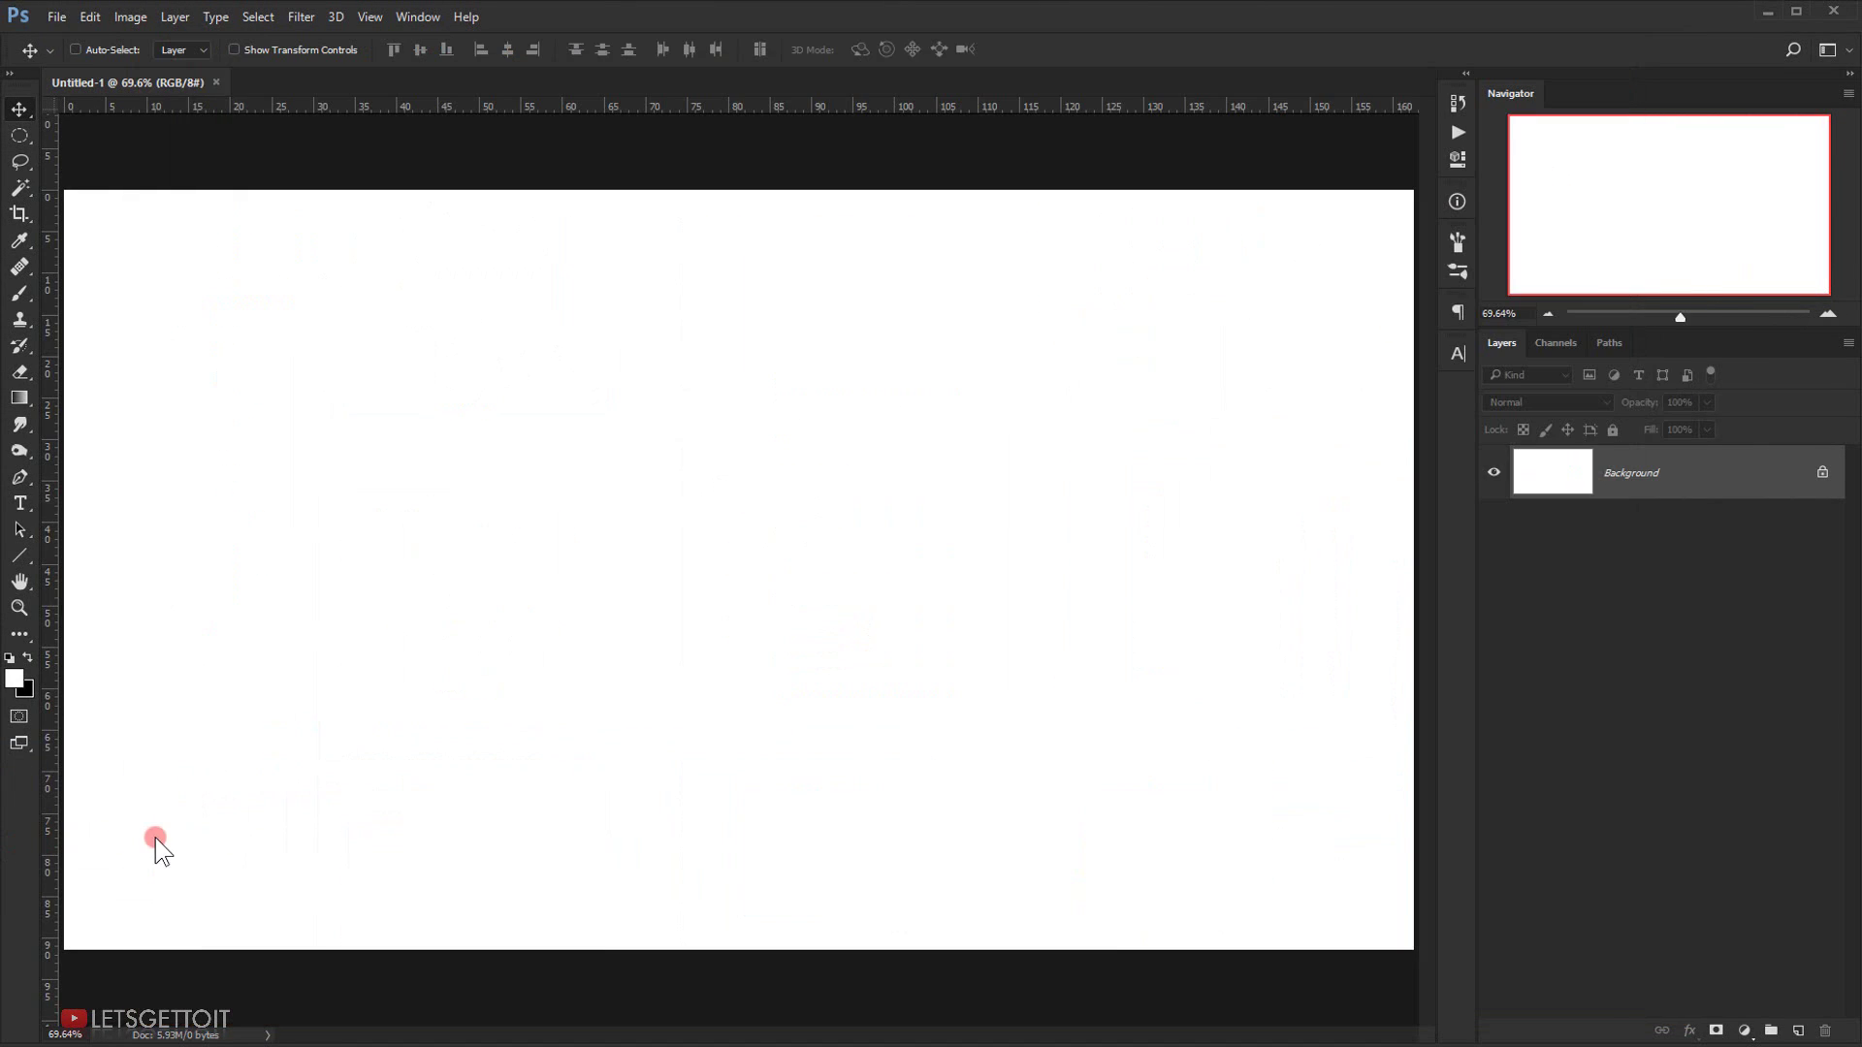
pyautogui.moveTo(729, 470); pyautogui.dragTo(495, 429)
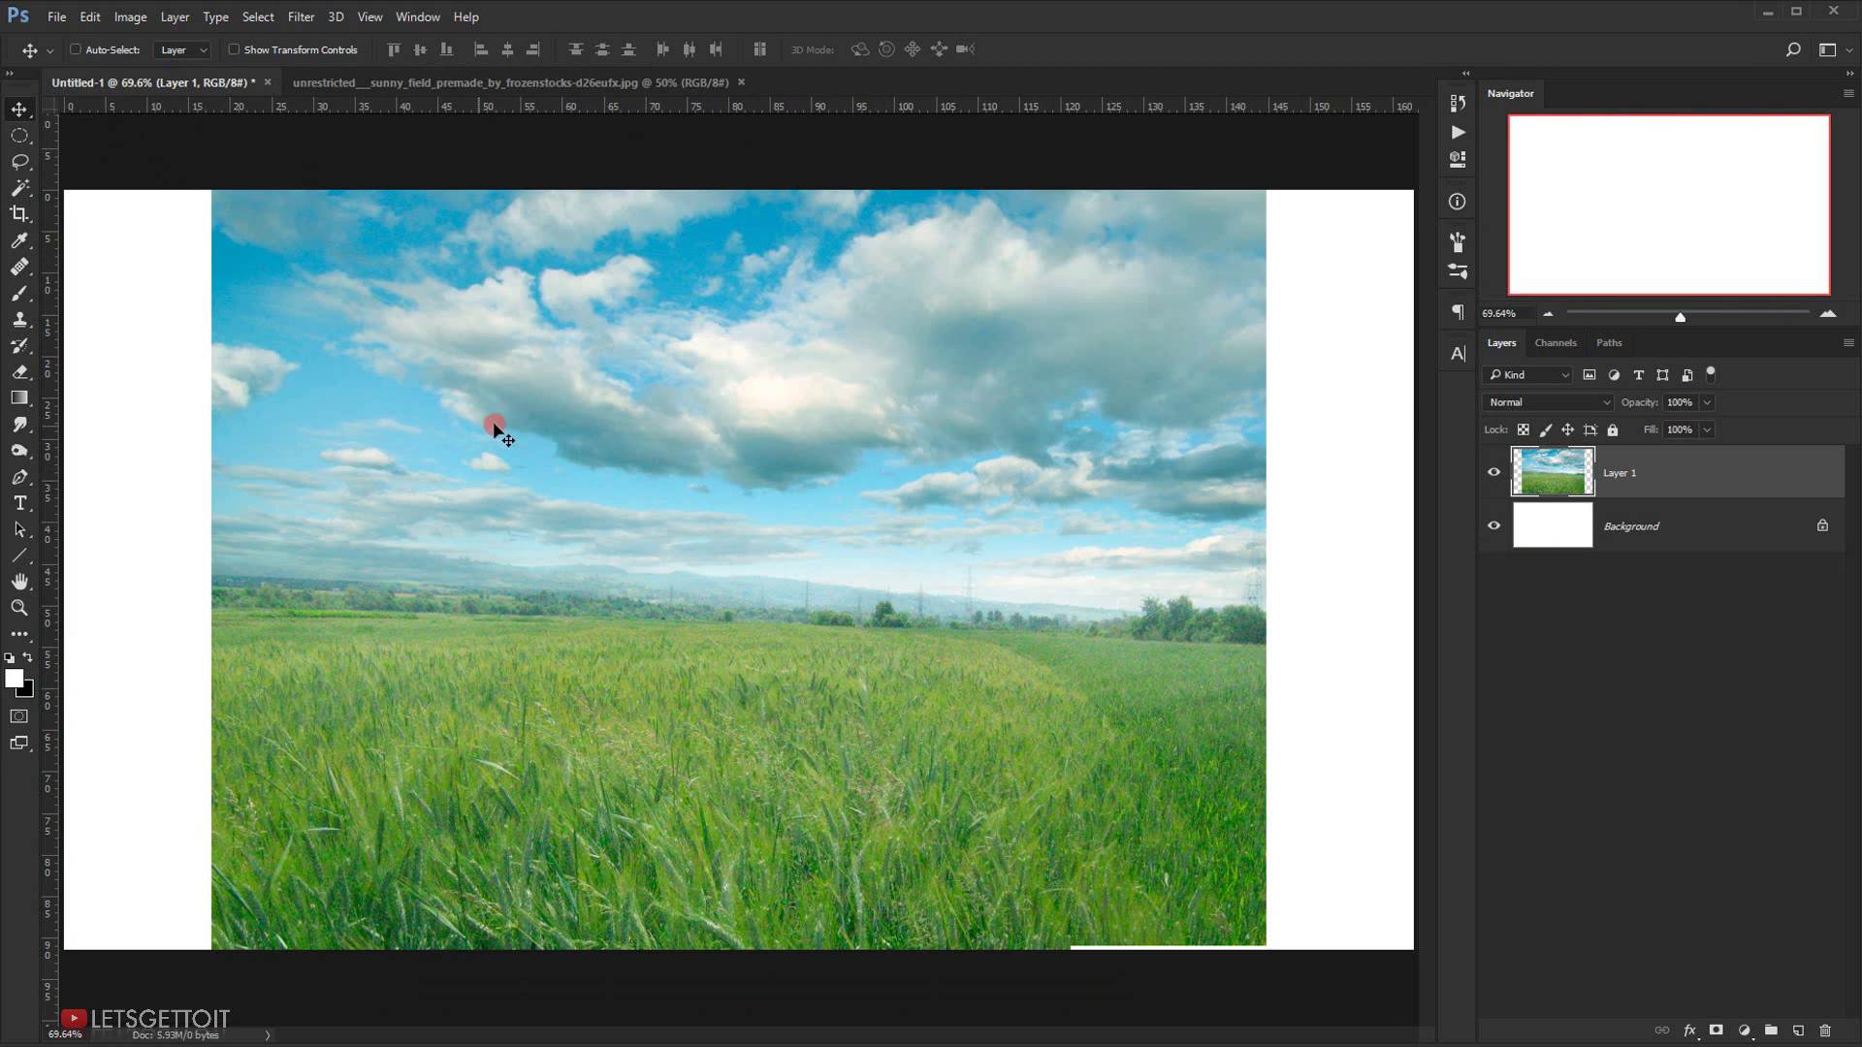
pyautogui.click(740, 82)
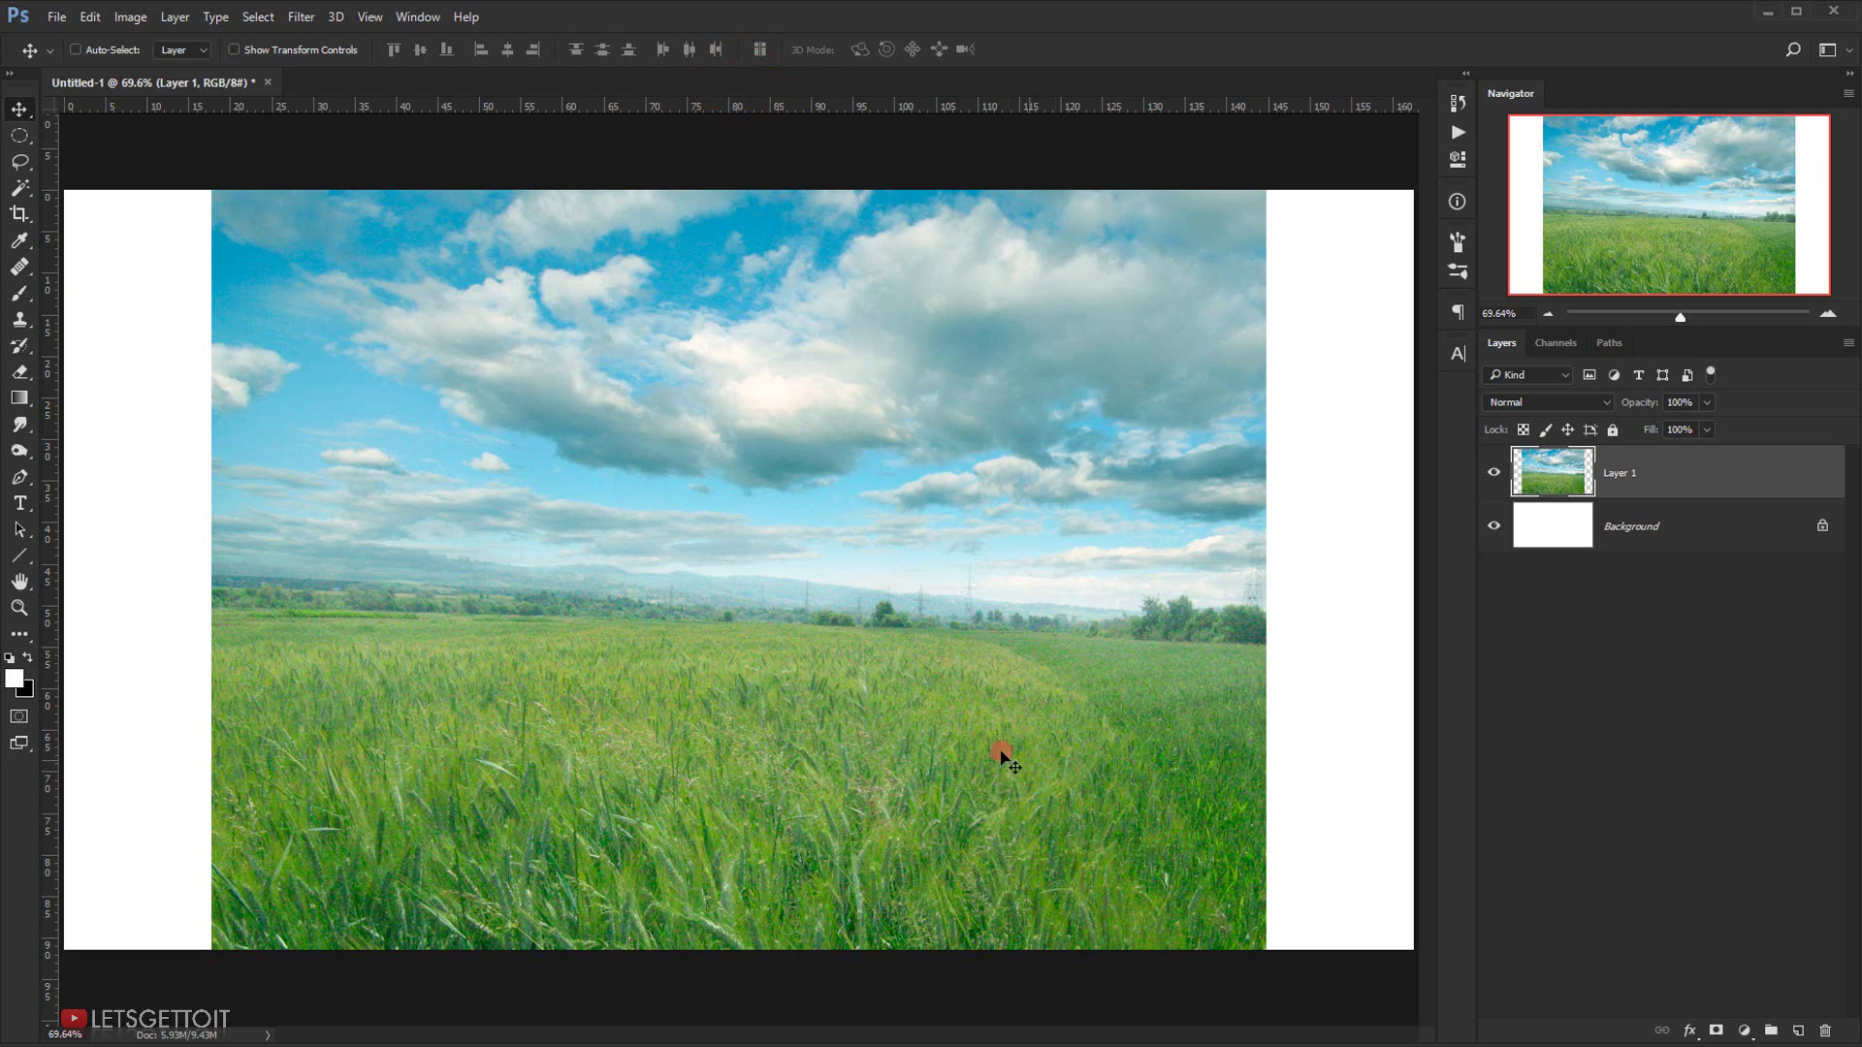
# - Free-transform the field layer, scaling it proportionally from its centre to about 154% so it covers the whole canvas
pyautogui.press('alt')
pyautogui.scroll(-5, 848, 519)
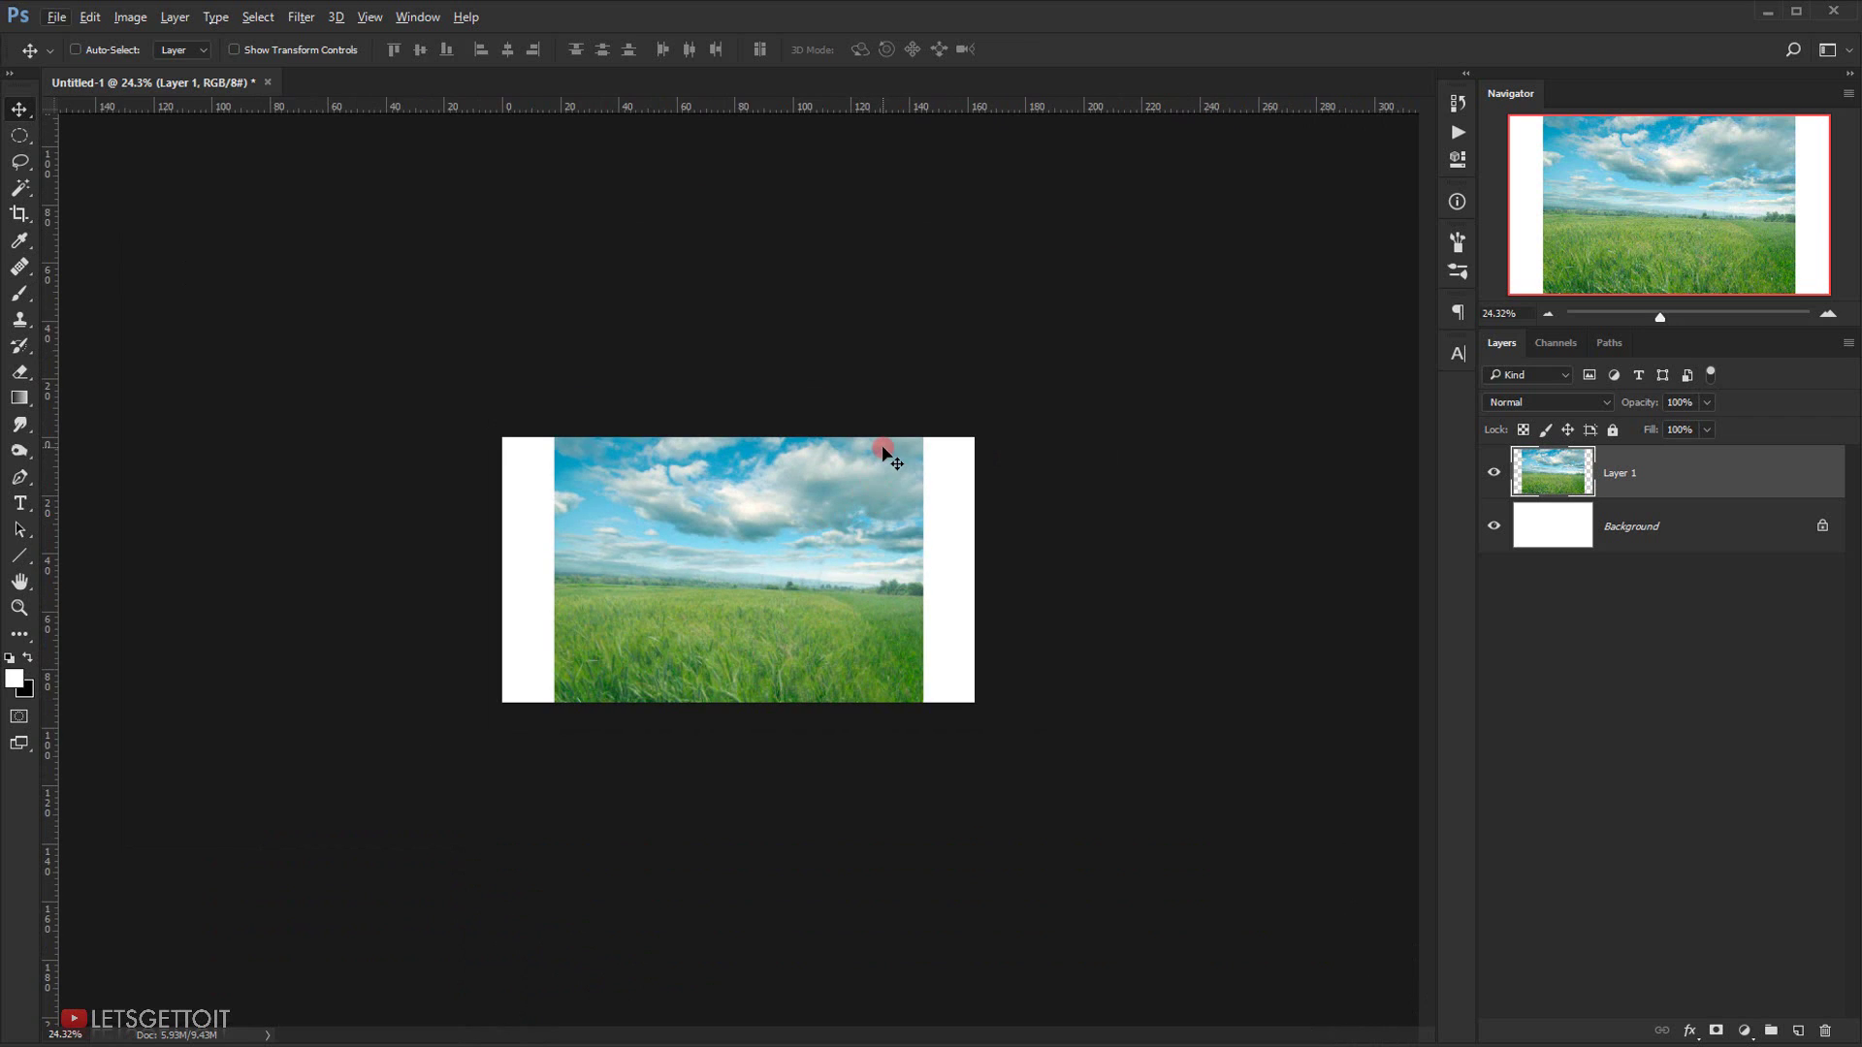
pyautogui.hotkey('ctrl', 't')
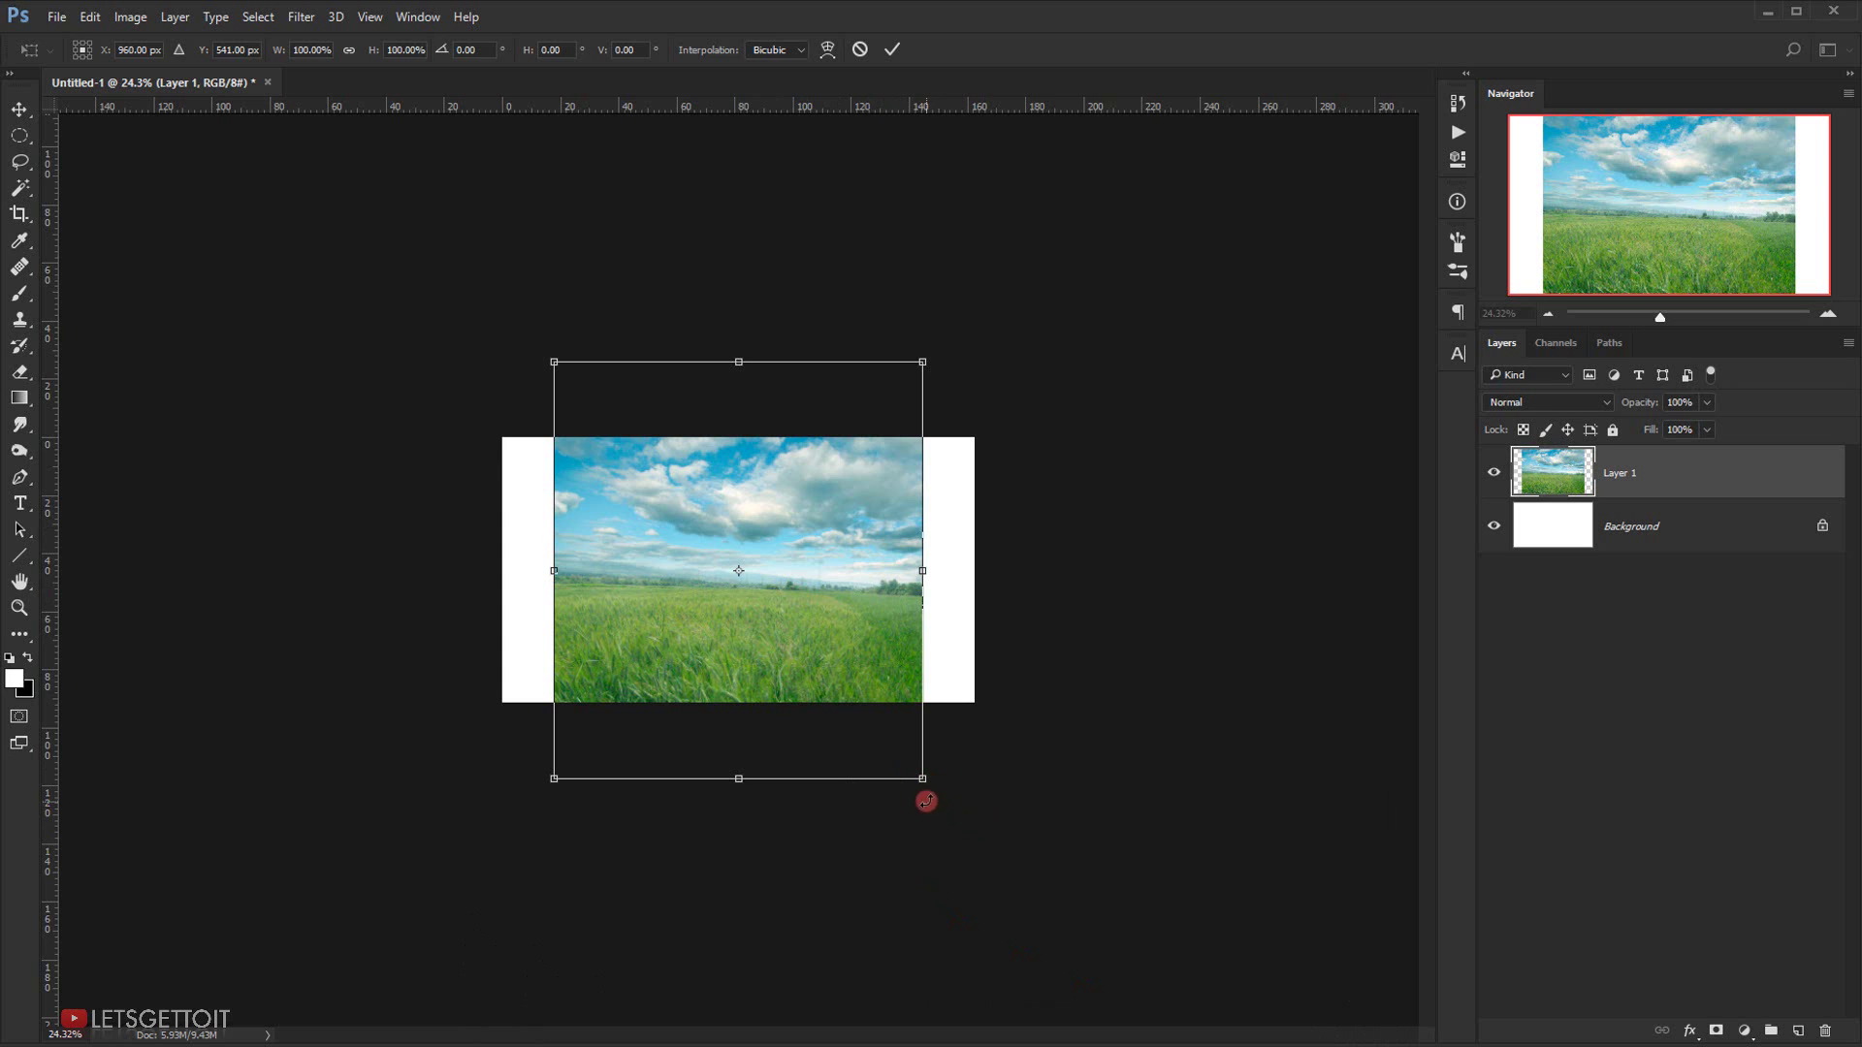
pyautogui.moveTo(920, 782); pyautogui.dragTo(1038, 881)
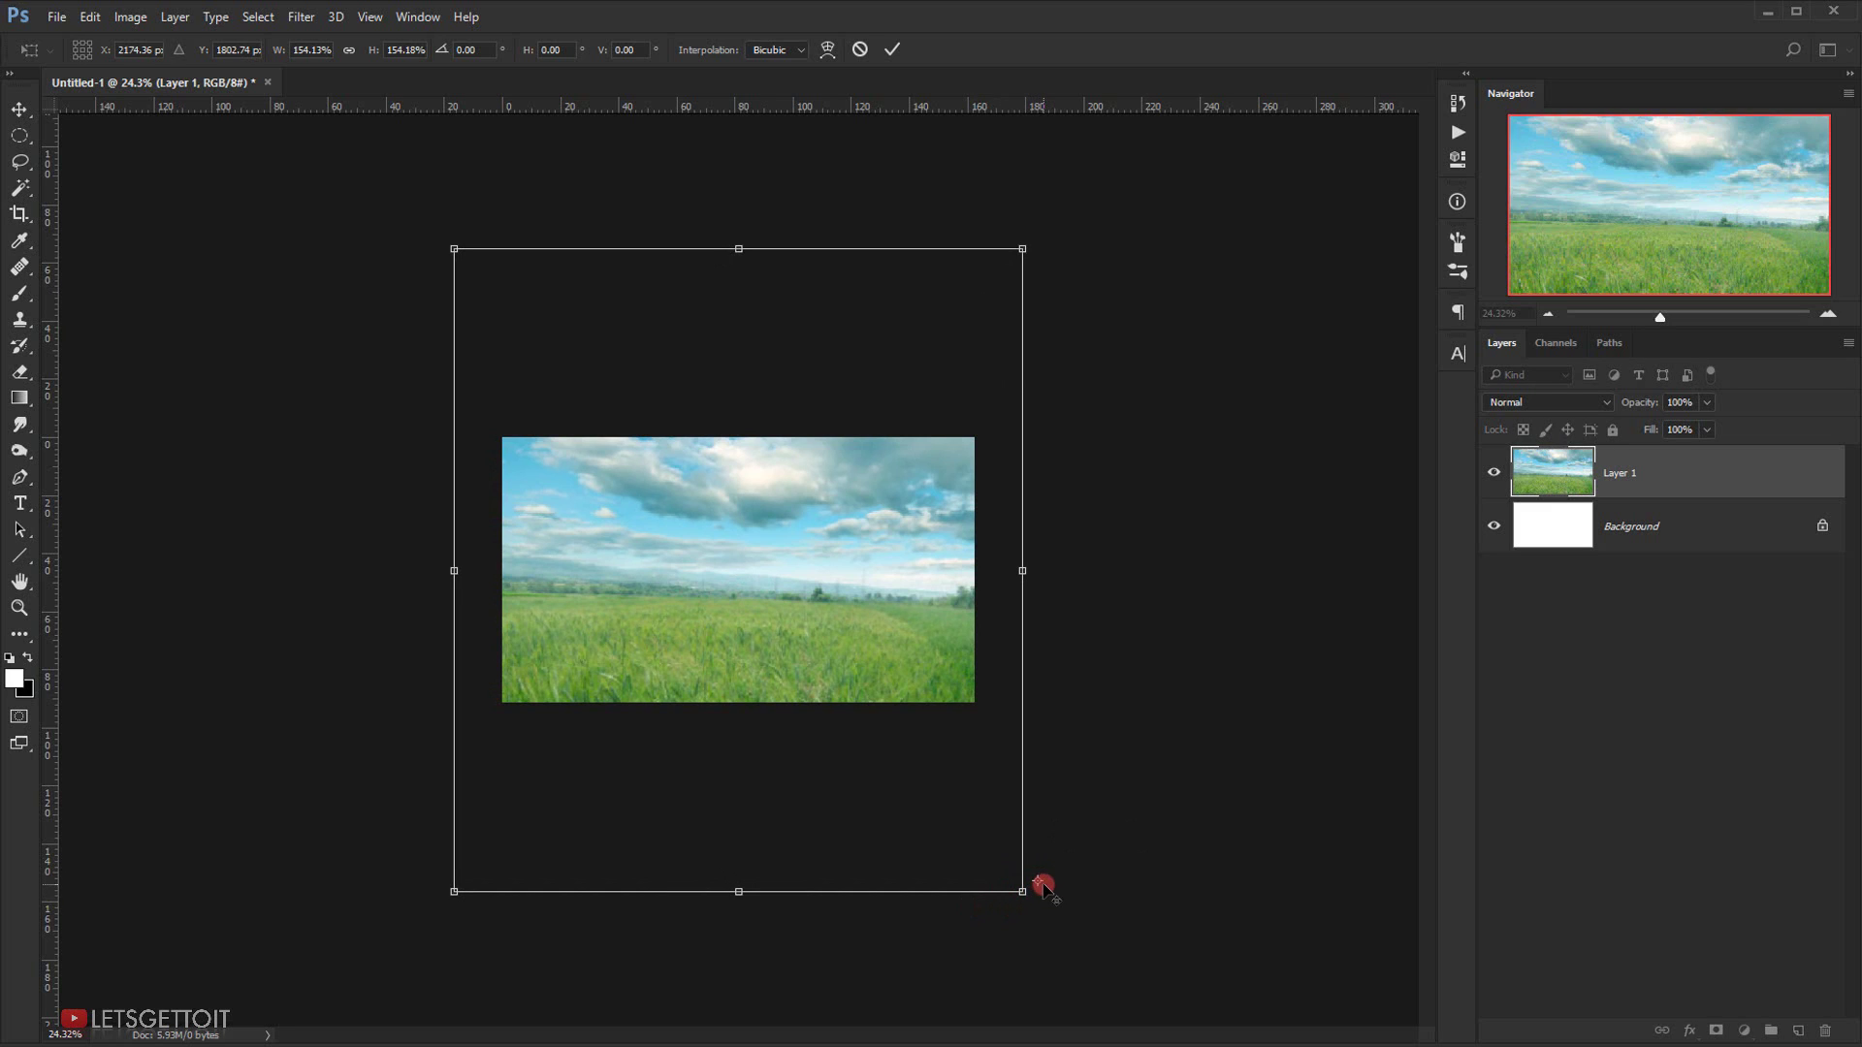
pyautogui.moveTo(1035, 883); pyautogui.dragTo(724, 586)
pyautogui.moveTo(1047, 926); pyautogui.dragTo(1063, 1023)
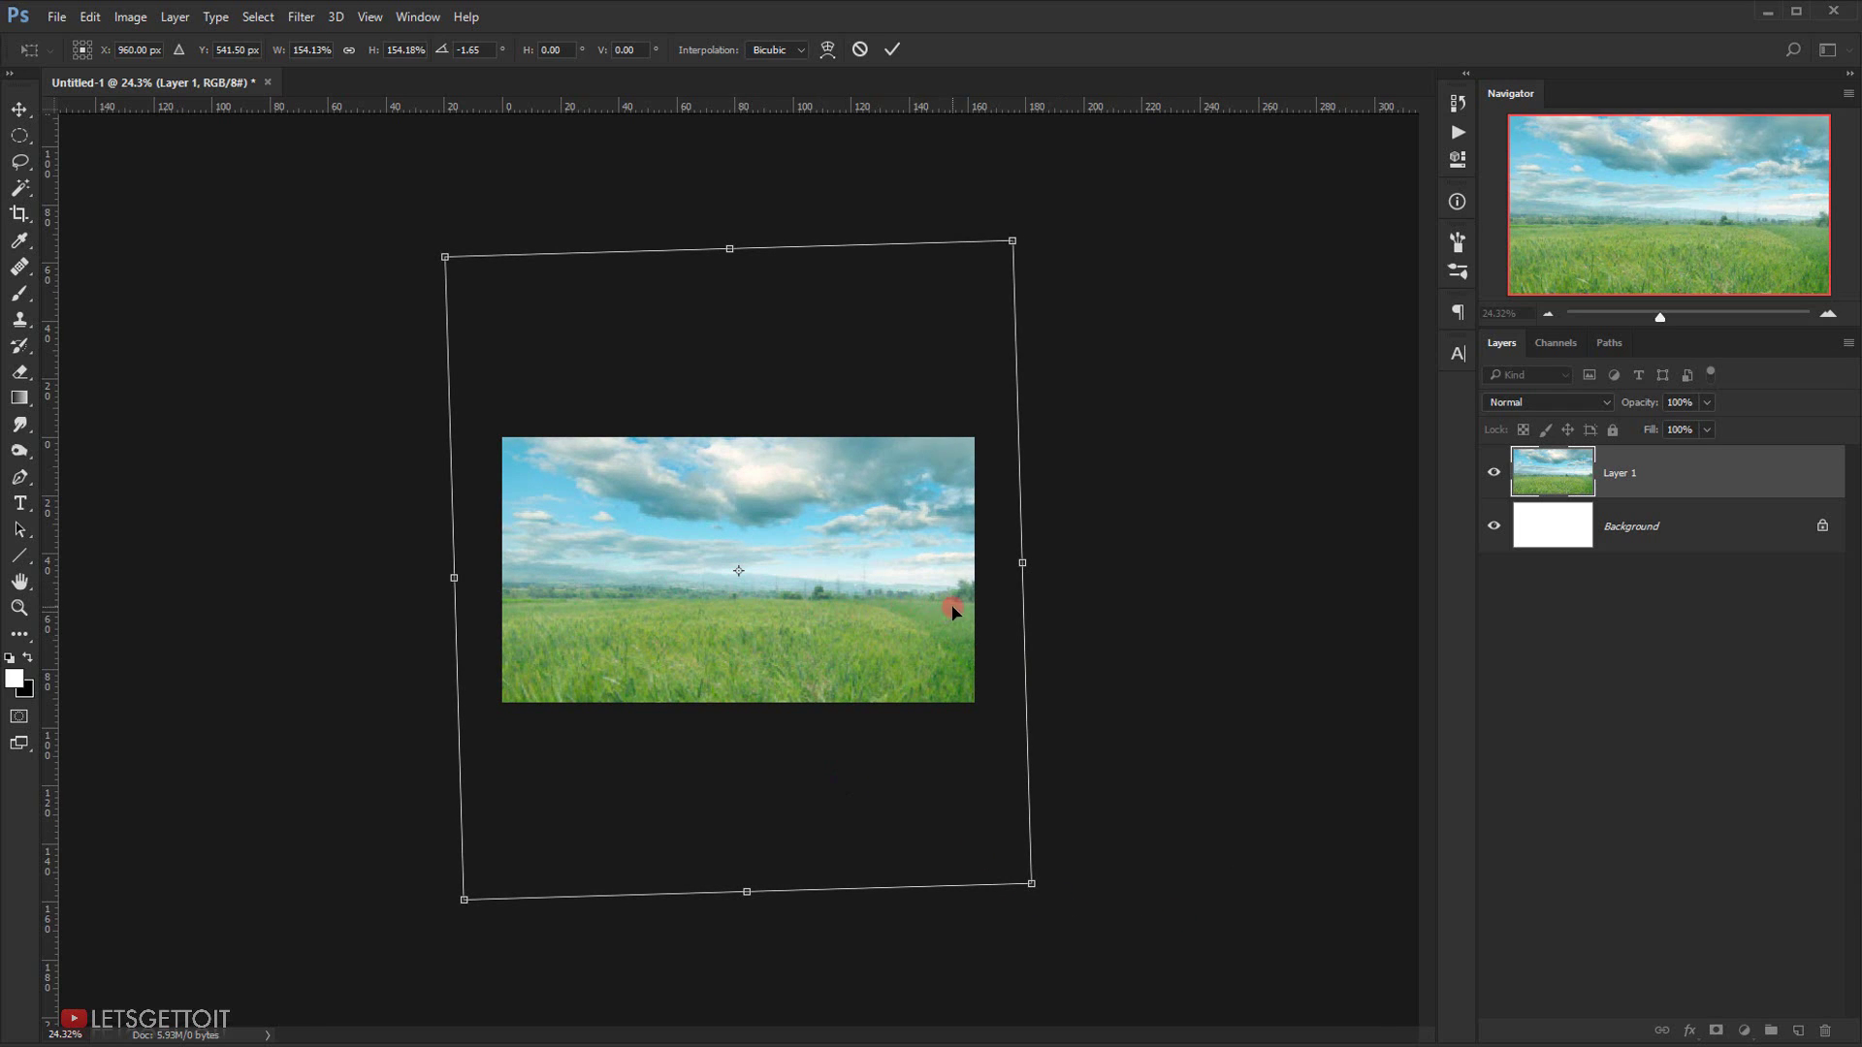
pyautogui.moveTo(1134, 857); pyautogui.dragTo(1132, 857)
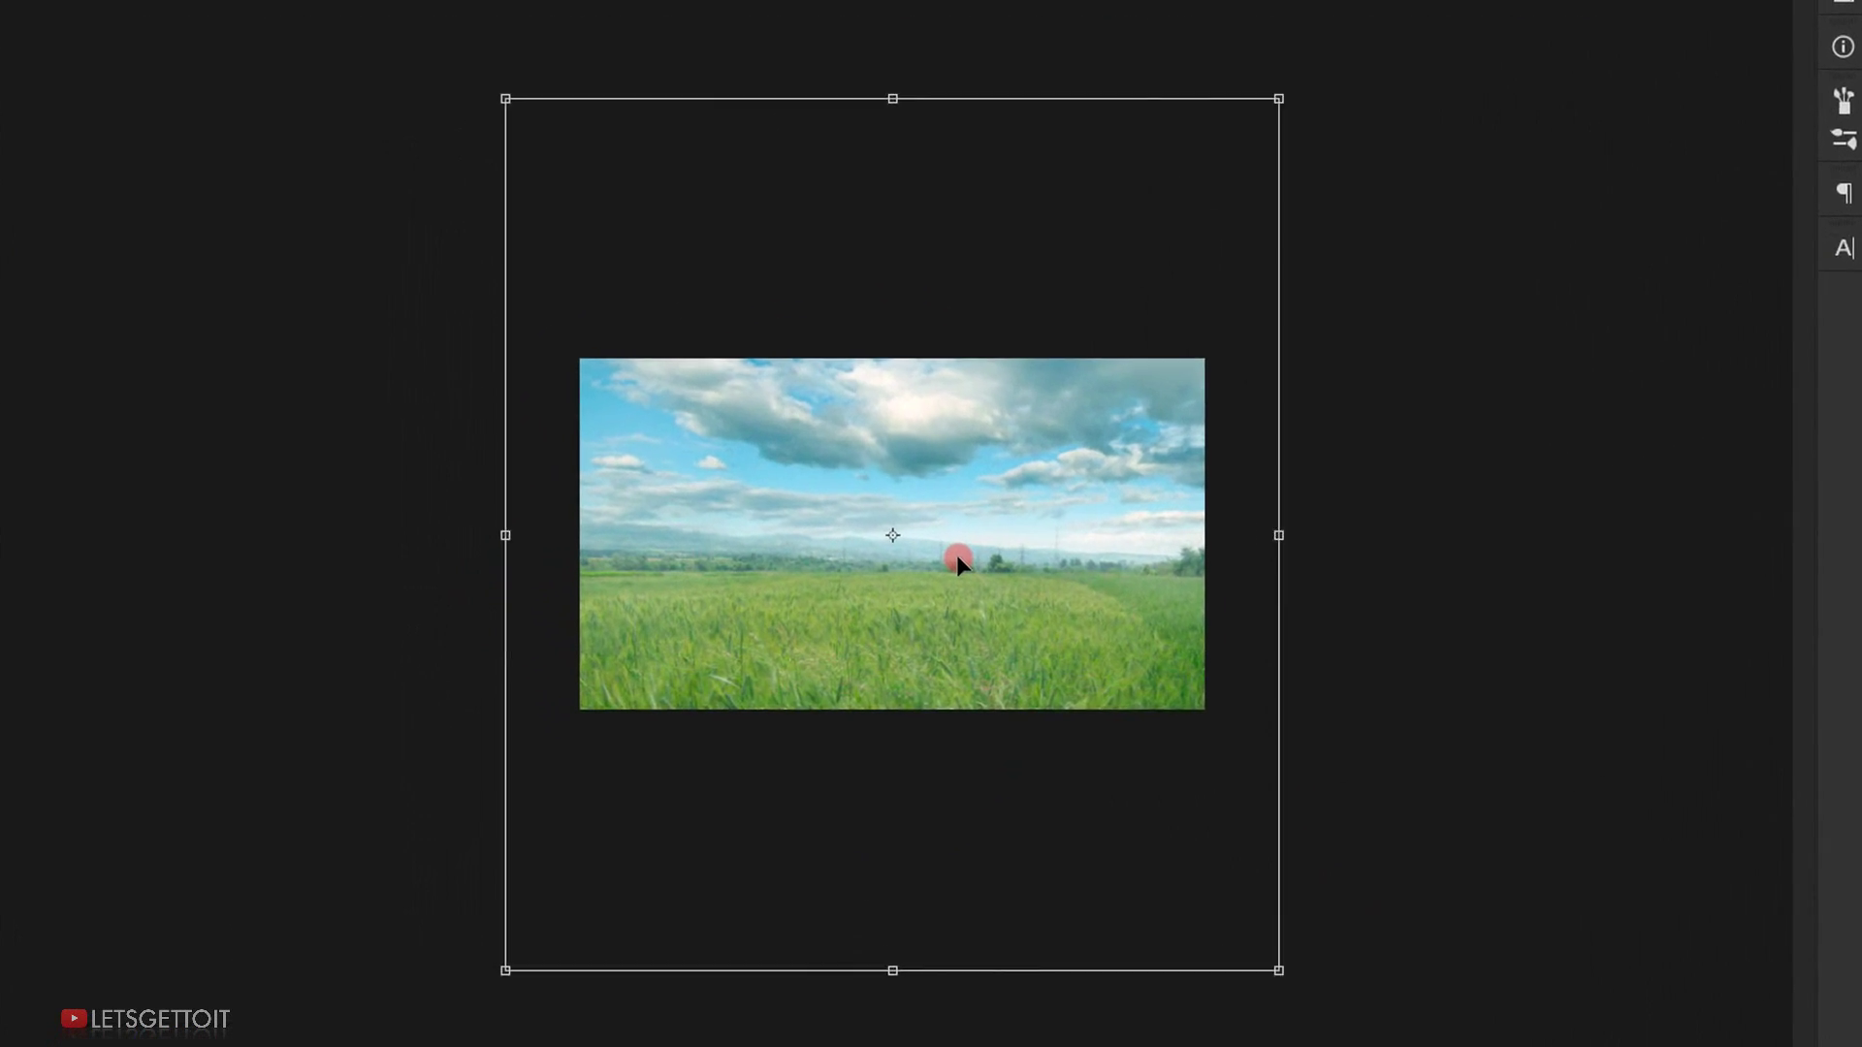
# - Switch the transform to Warp and pull both lower corners of the field image downward
pyautogui.rightClick(1054, 504)
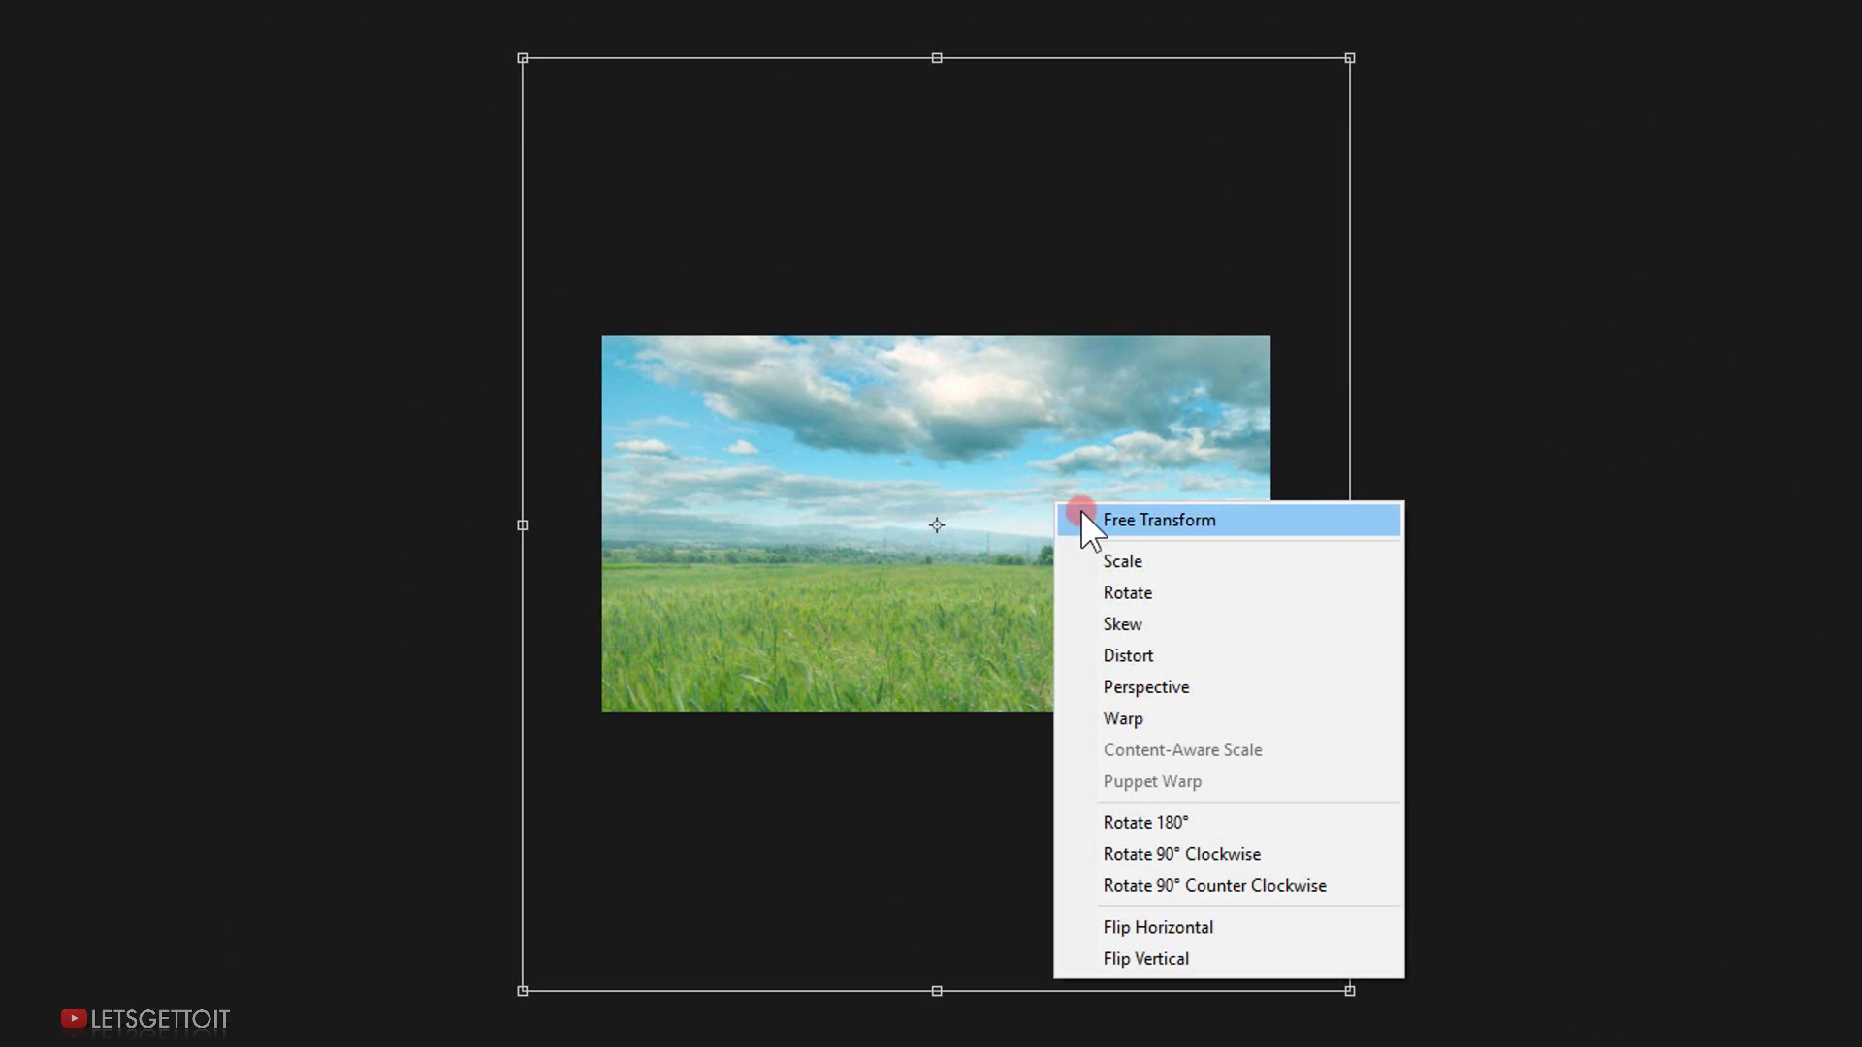
pyautogui.click(1163, 718)
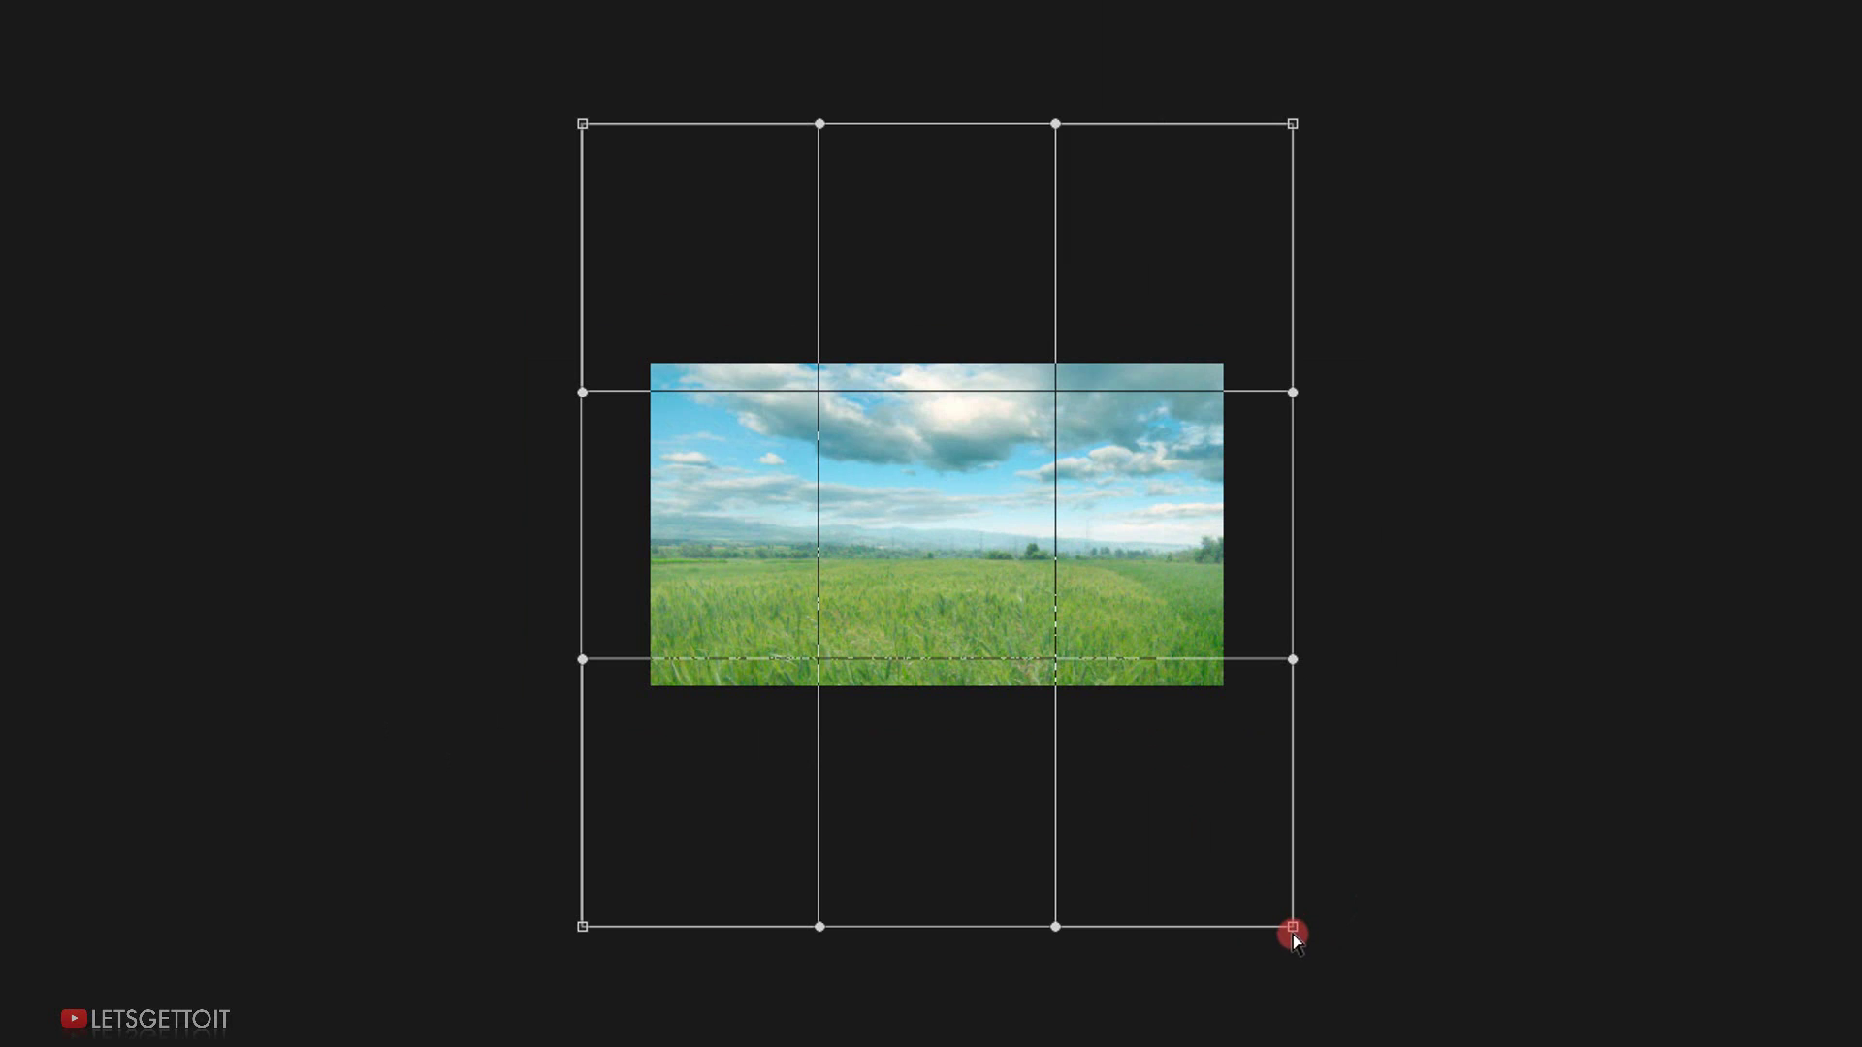
pyautogui.moveTo(1292, 928); pyautogui.dragTo(1296, 1013)
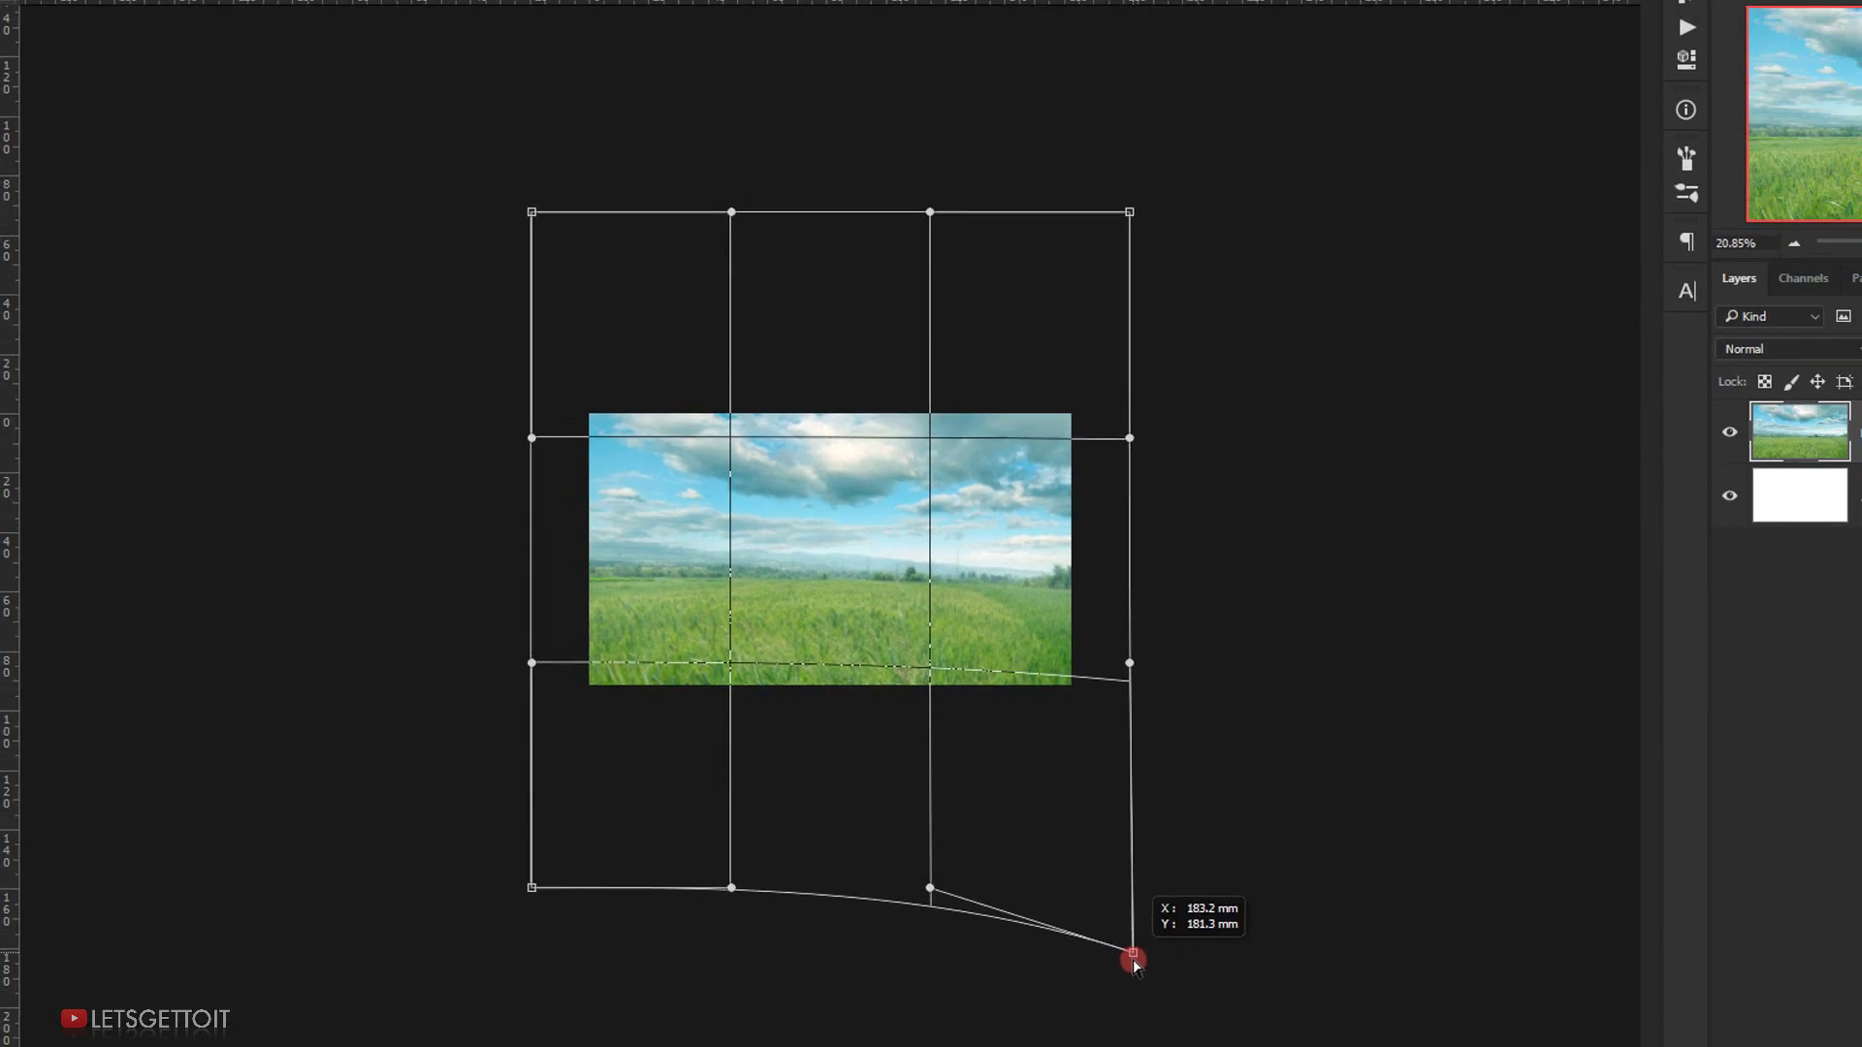
pyautogui.moveTo(1134, 960); pyautogui.dragTo(1127, 986)
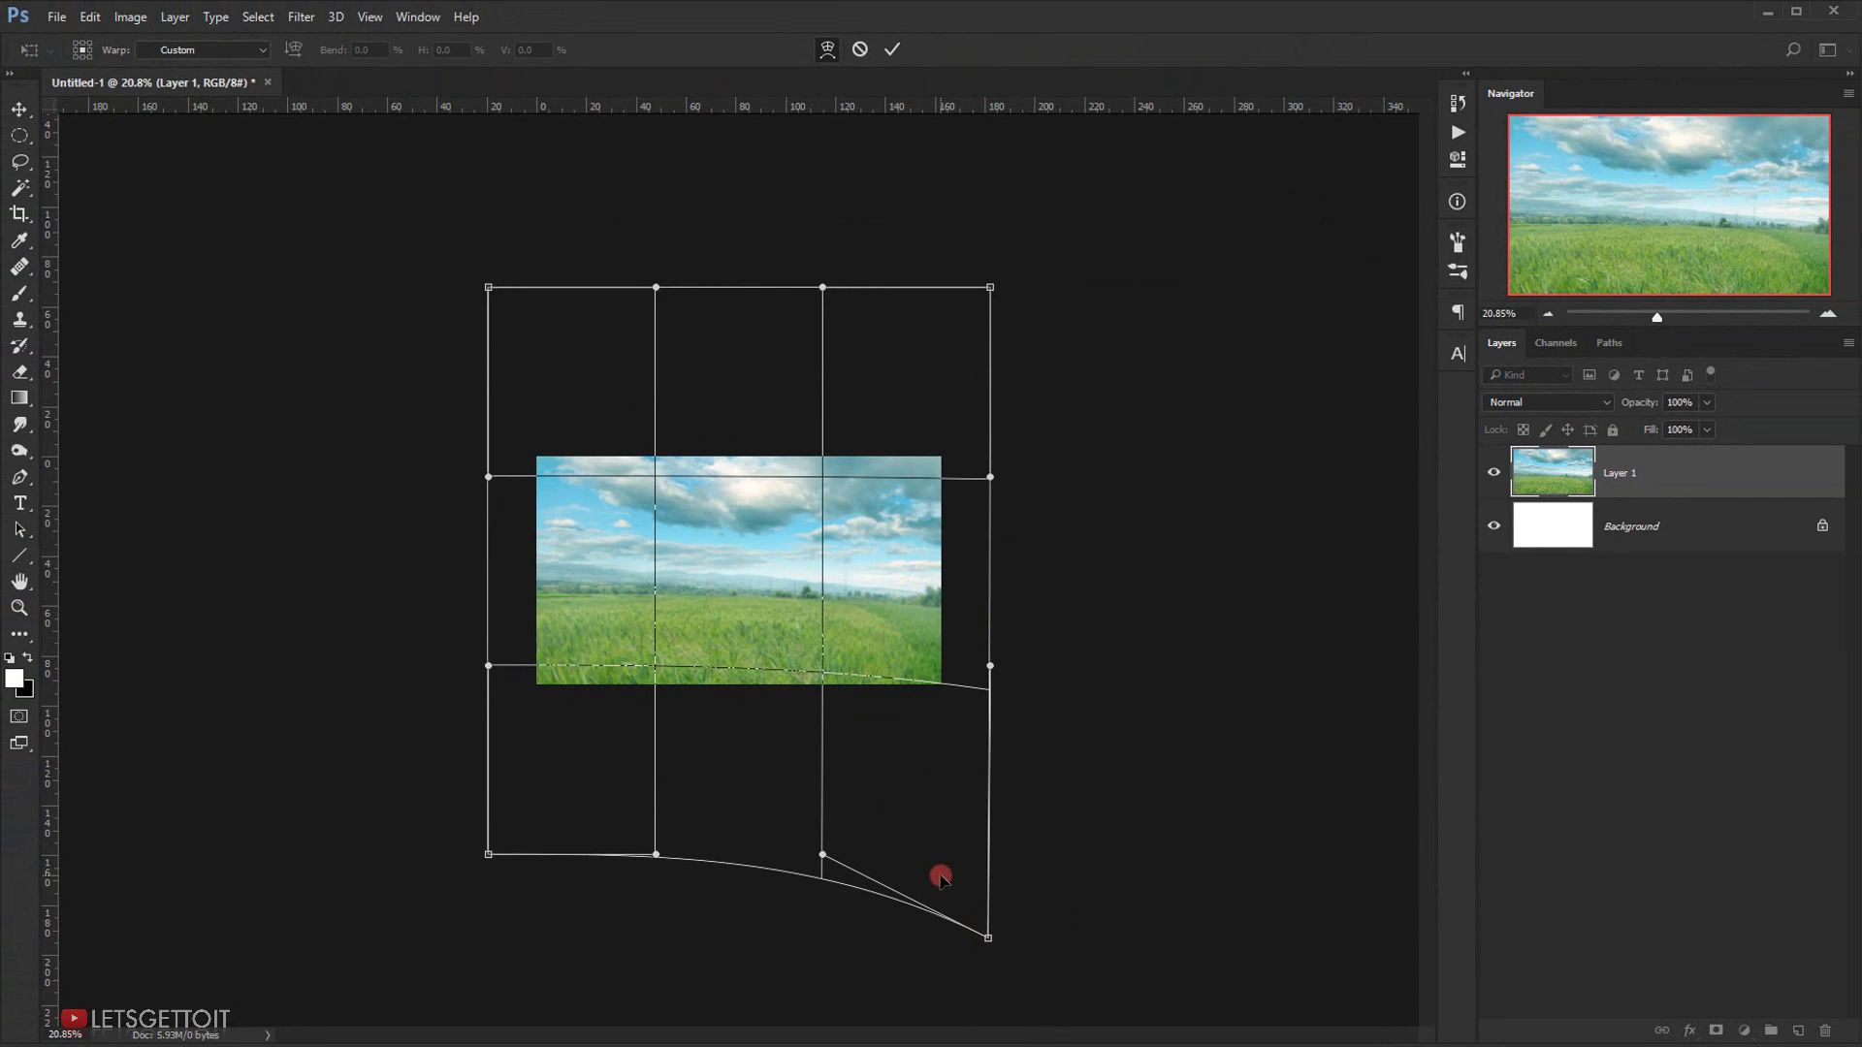
pyautogui.click(988, 941)
pyautogui.moveTo(988, 941); pyautogui.dragTo(987, 973)
pyautogui.moveTo(487, 857); pyautogui.dragTo(482, 967)
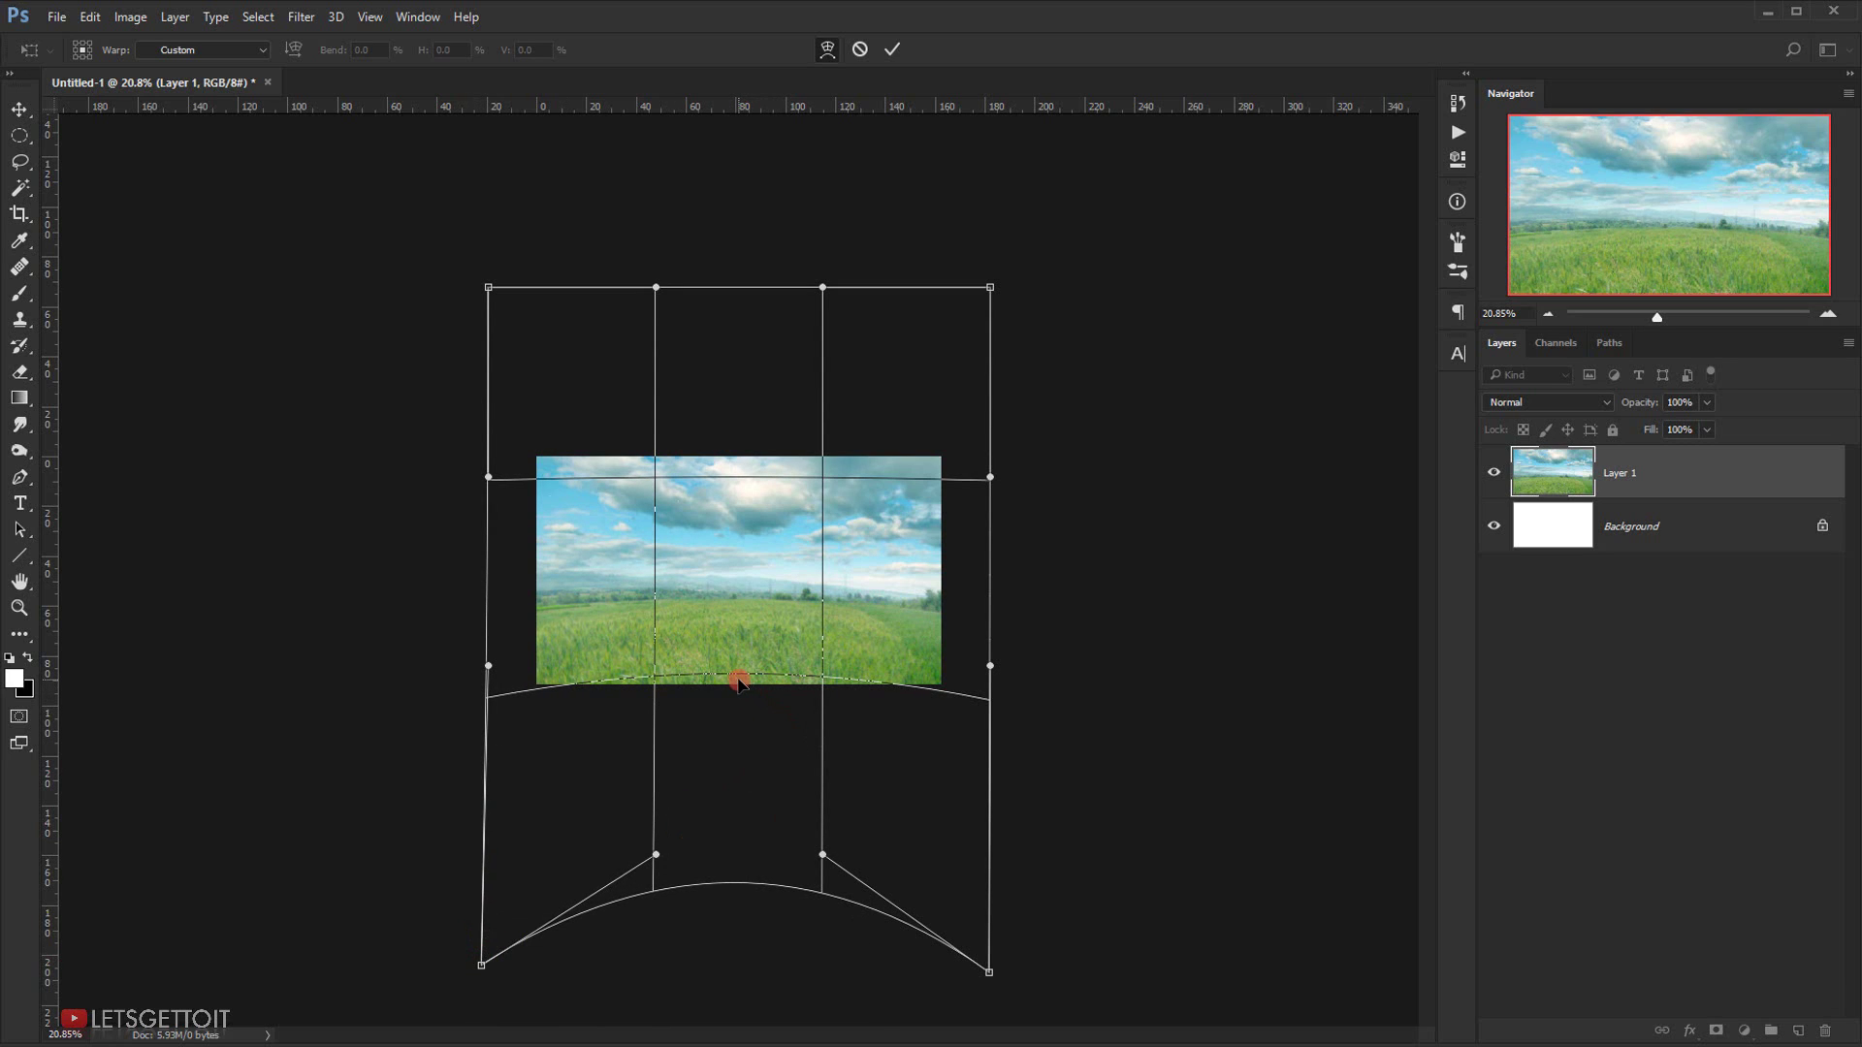
# - Push the middle of the warp grid slightly upward to curve the horizon and apply the transform
pyautogui.moveTo(738, 681); pyautogui.dragTo(740, 668)
pyautogui.moveTo(727, 773); pyautogui.dragTo(725, 766)
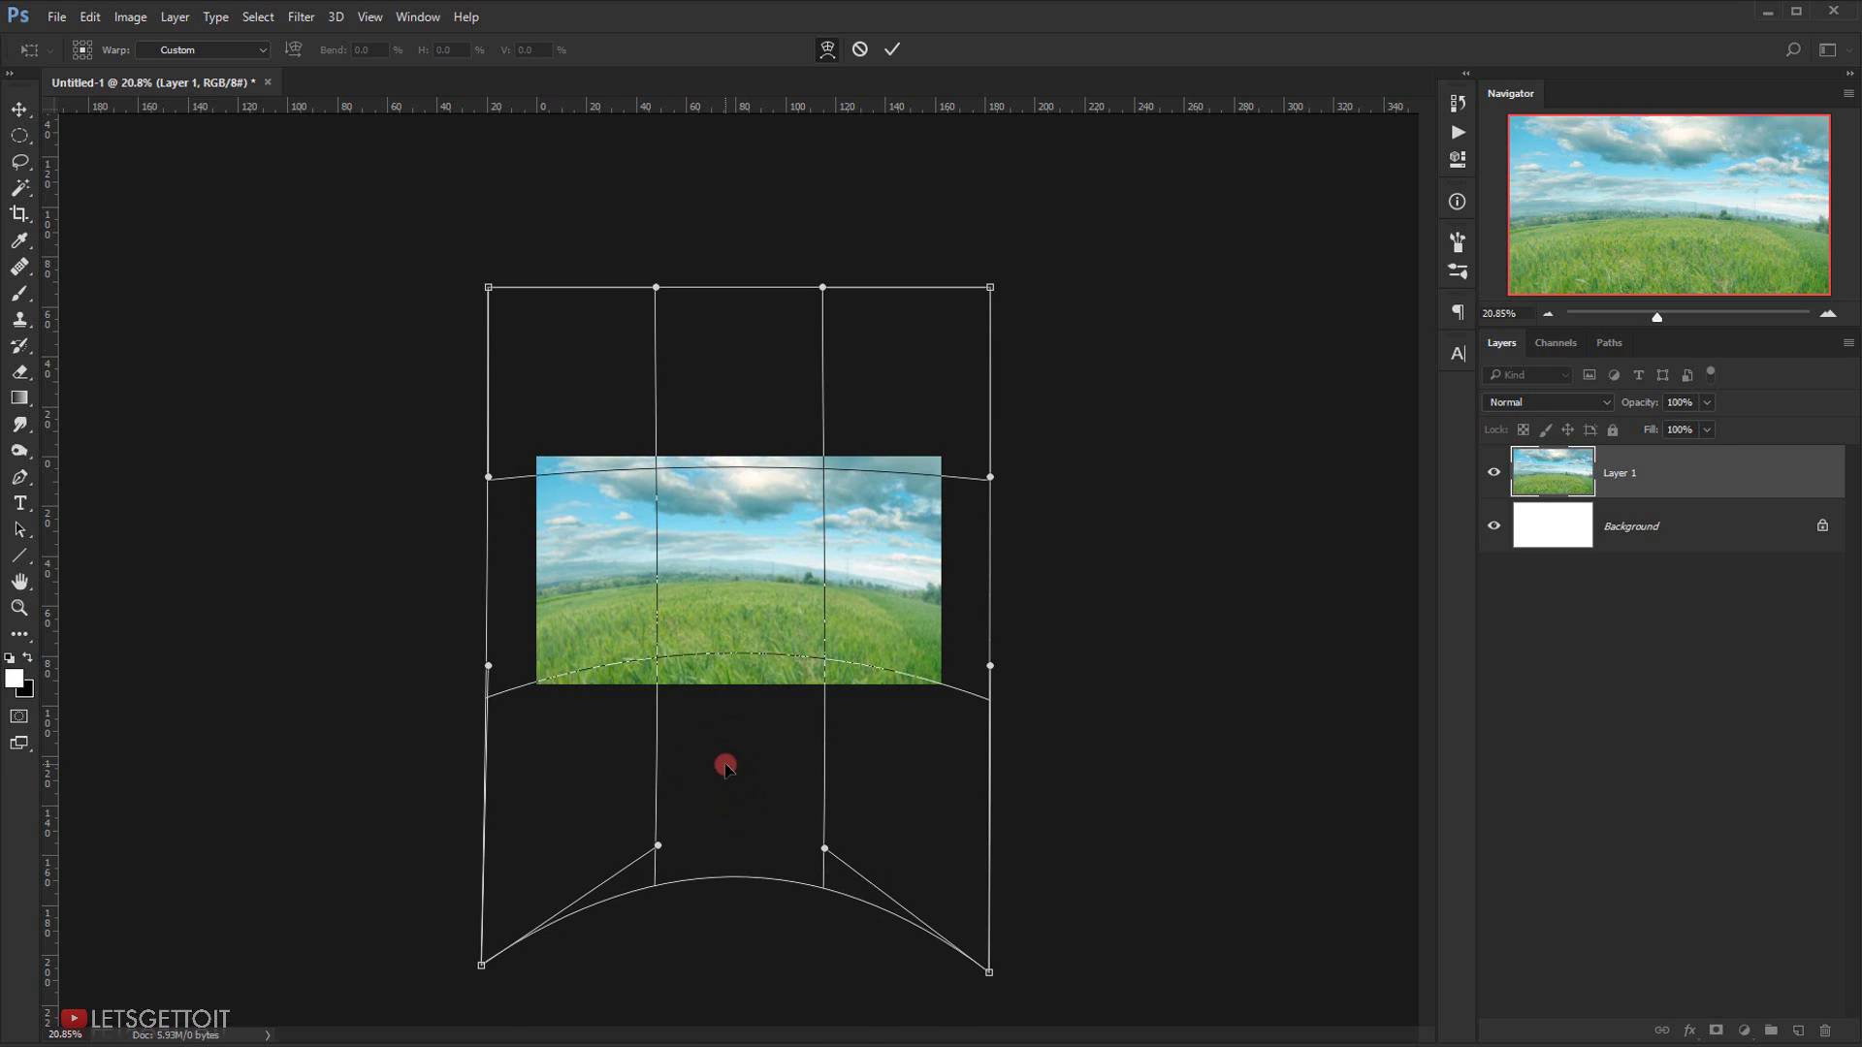
pyautogui.moveTo(746, 553); pyautogui.dragTo(748, 552)
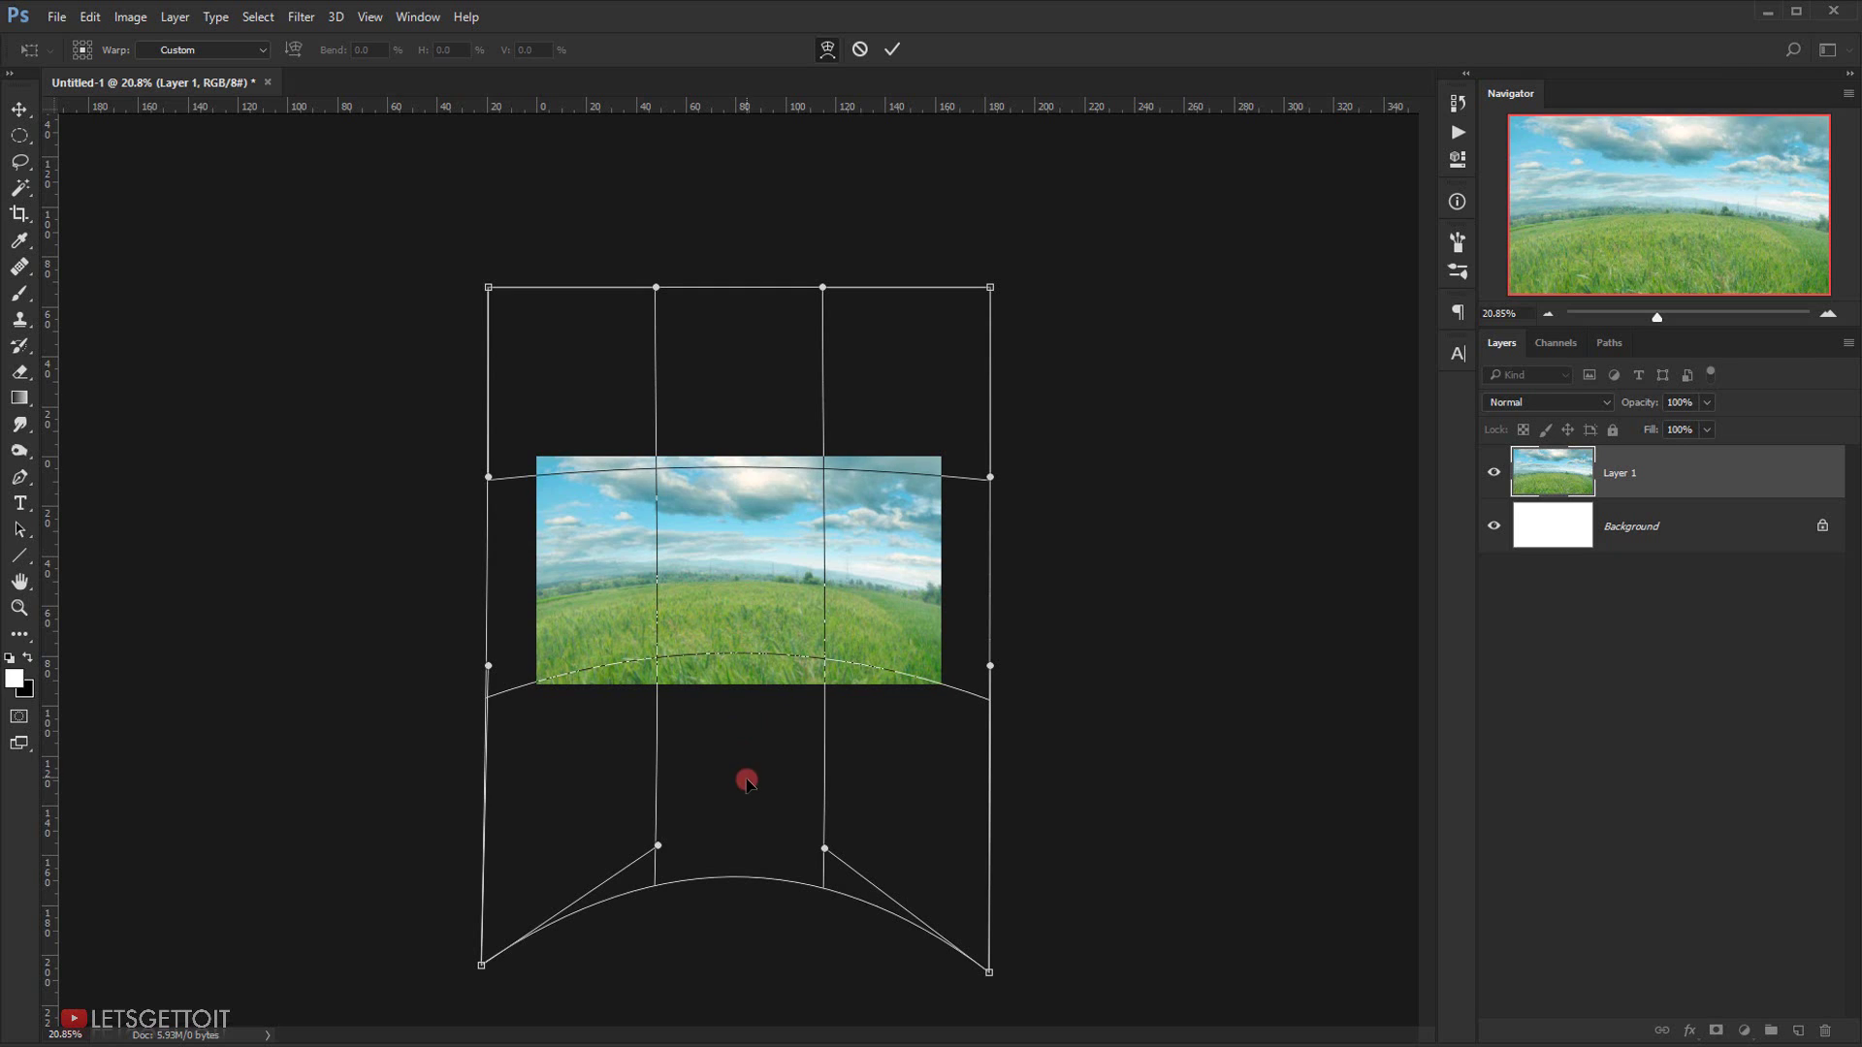
pyautogui.scroll(2, 717, 669)
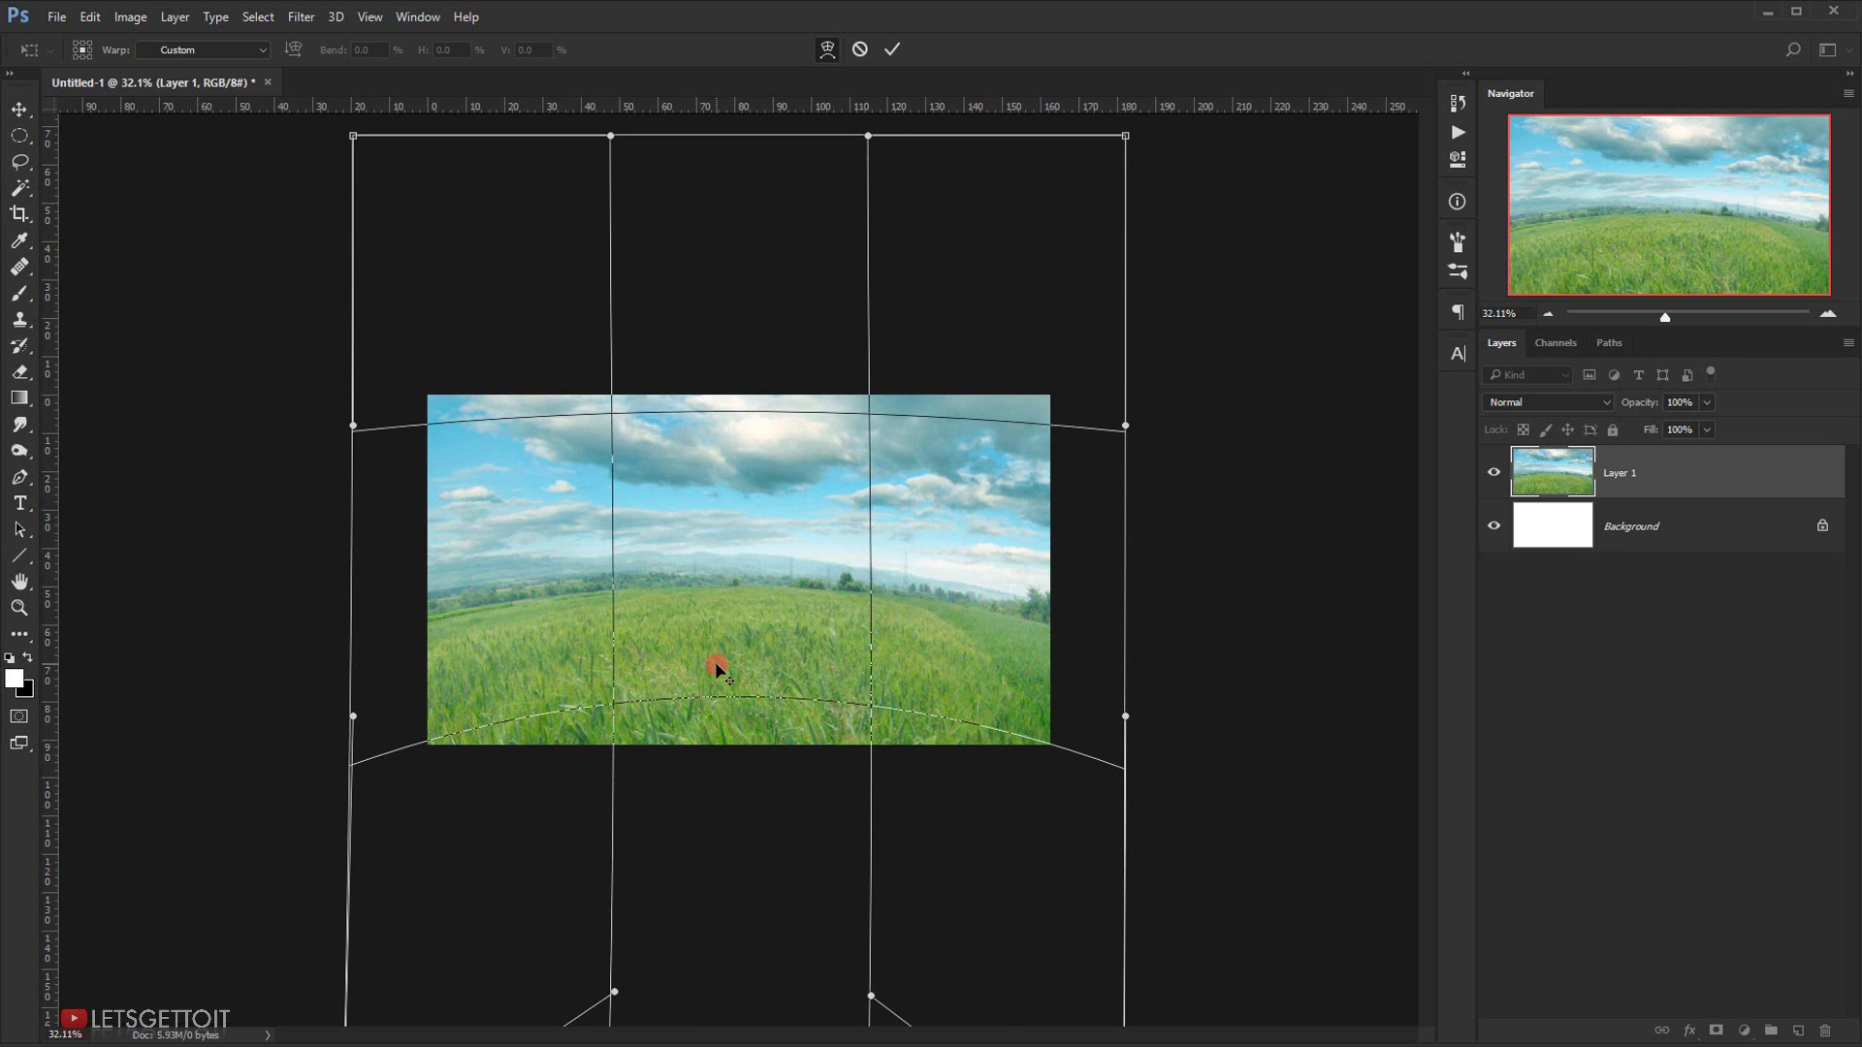
pyautogui.click(890, 49)
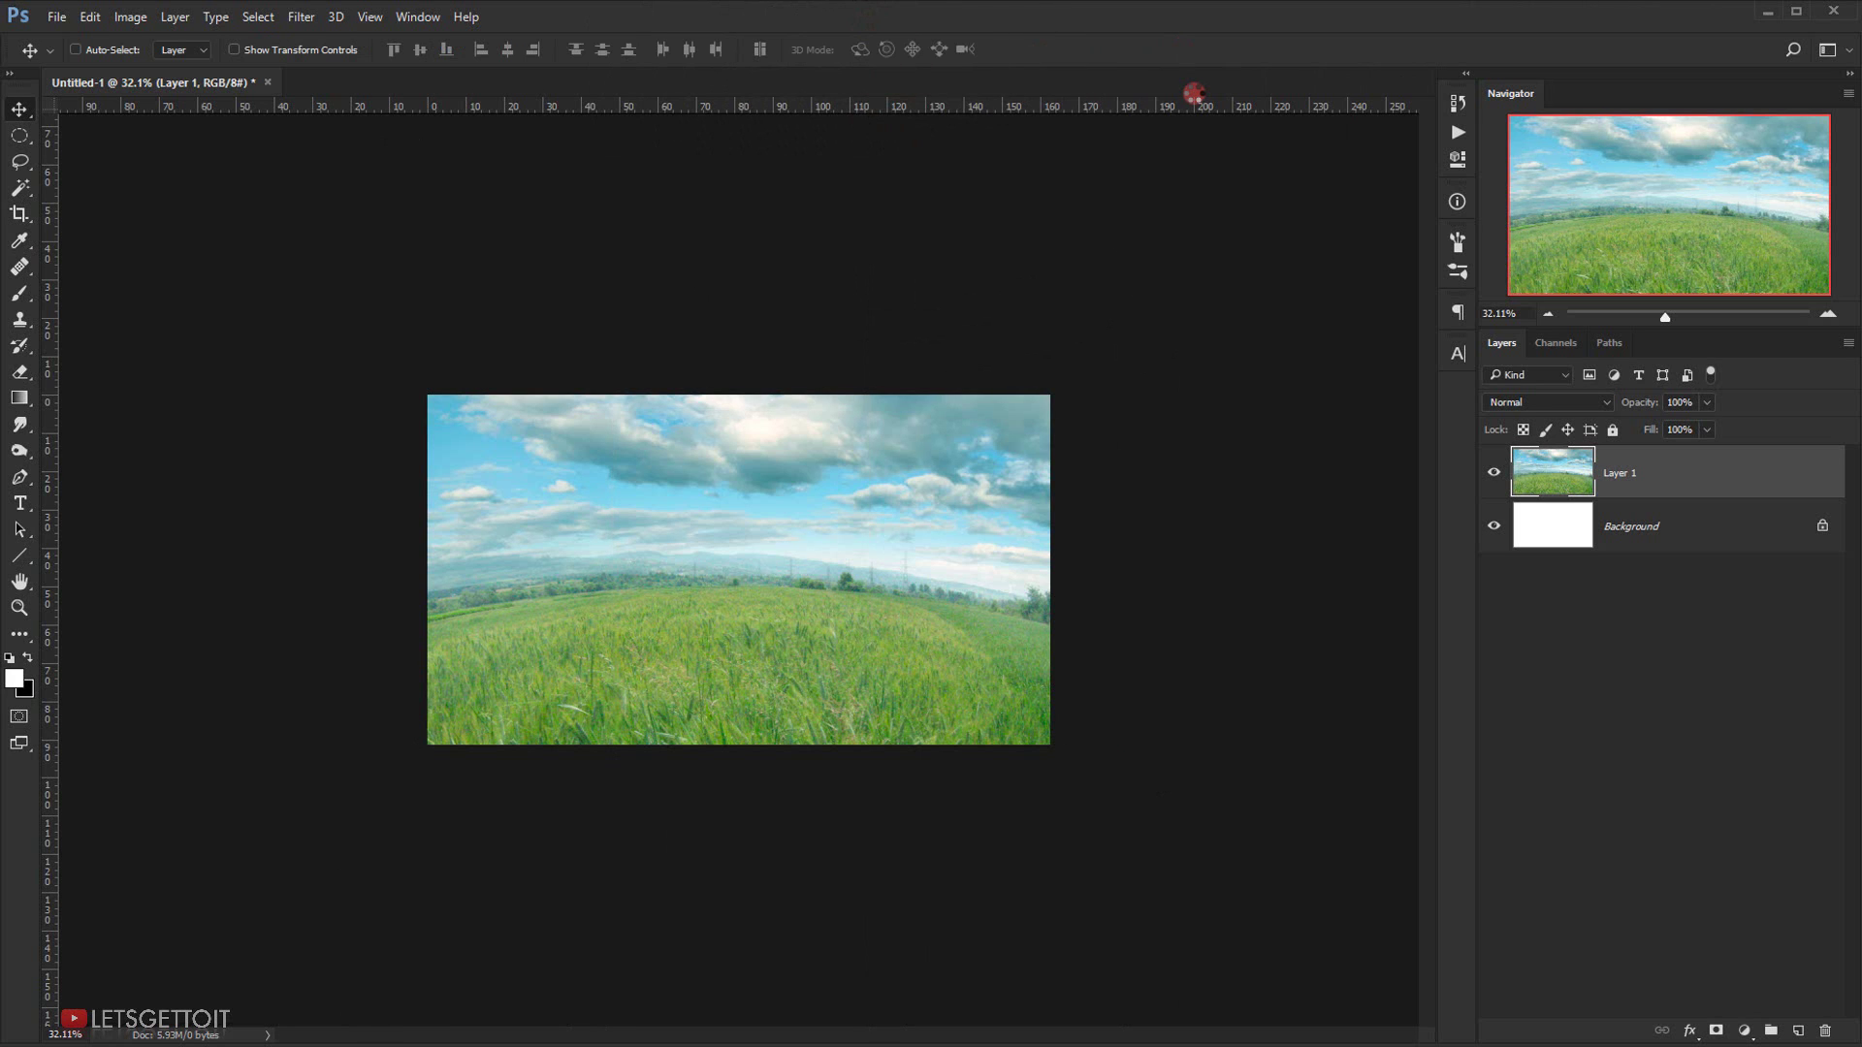
# - Delete the white Background layer and rename the field layer to bg
pyautogui.scroll(3, 1193, 93)
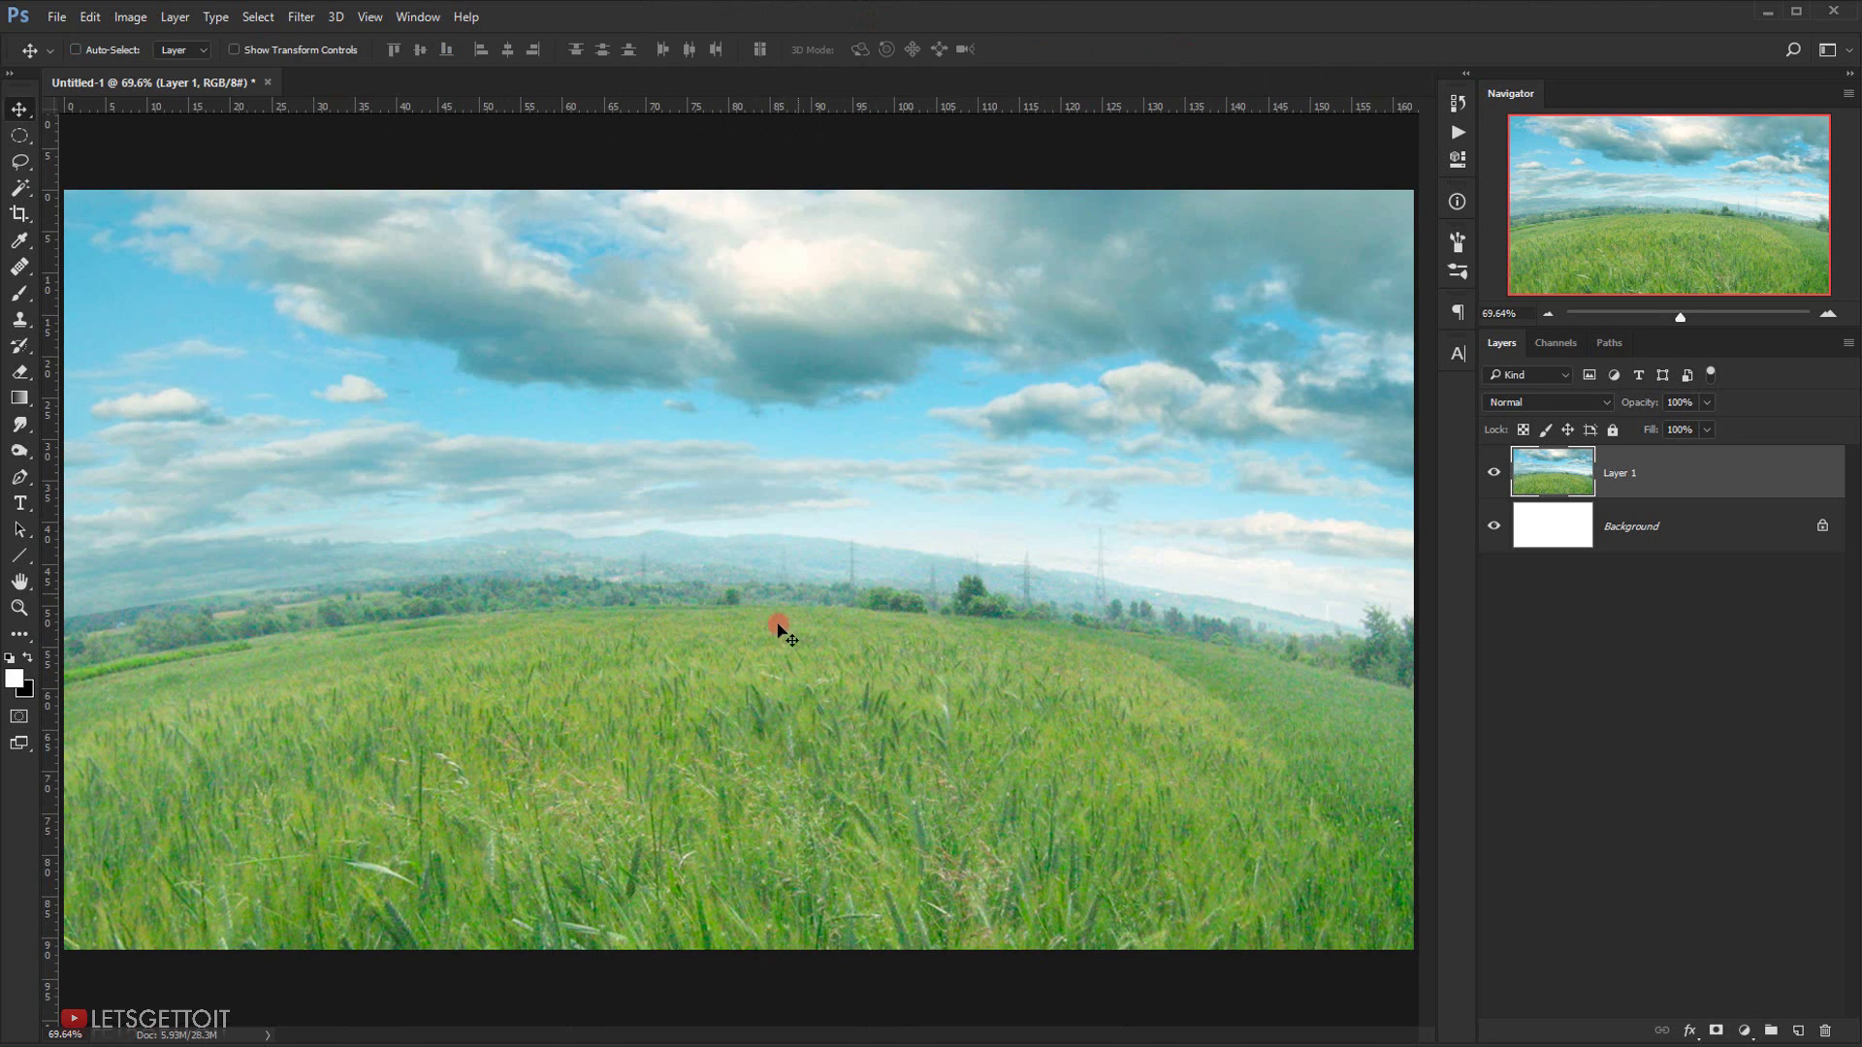
pyautogui.scroll(-1, 756, 601)
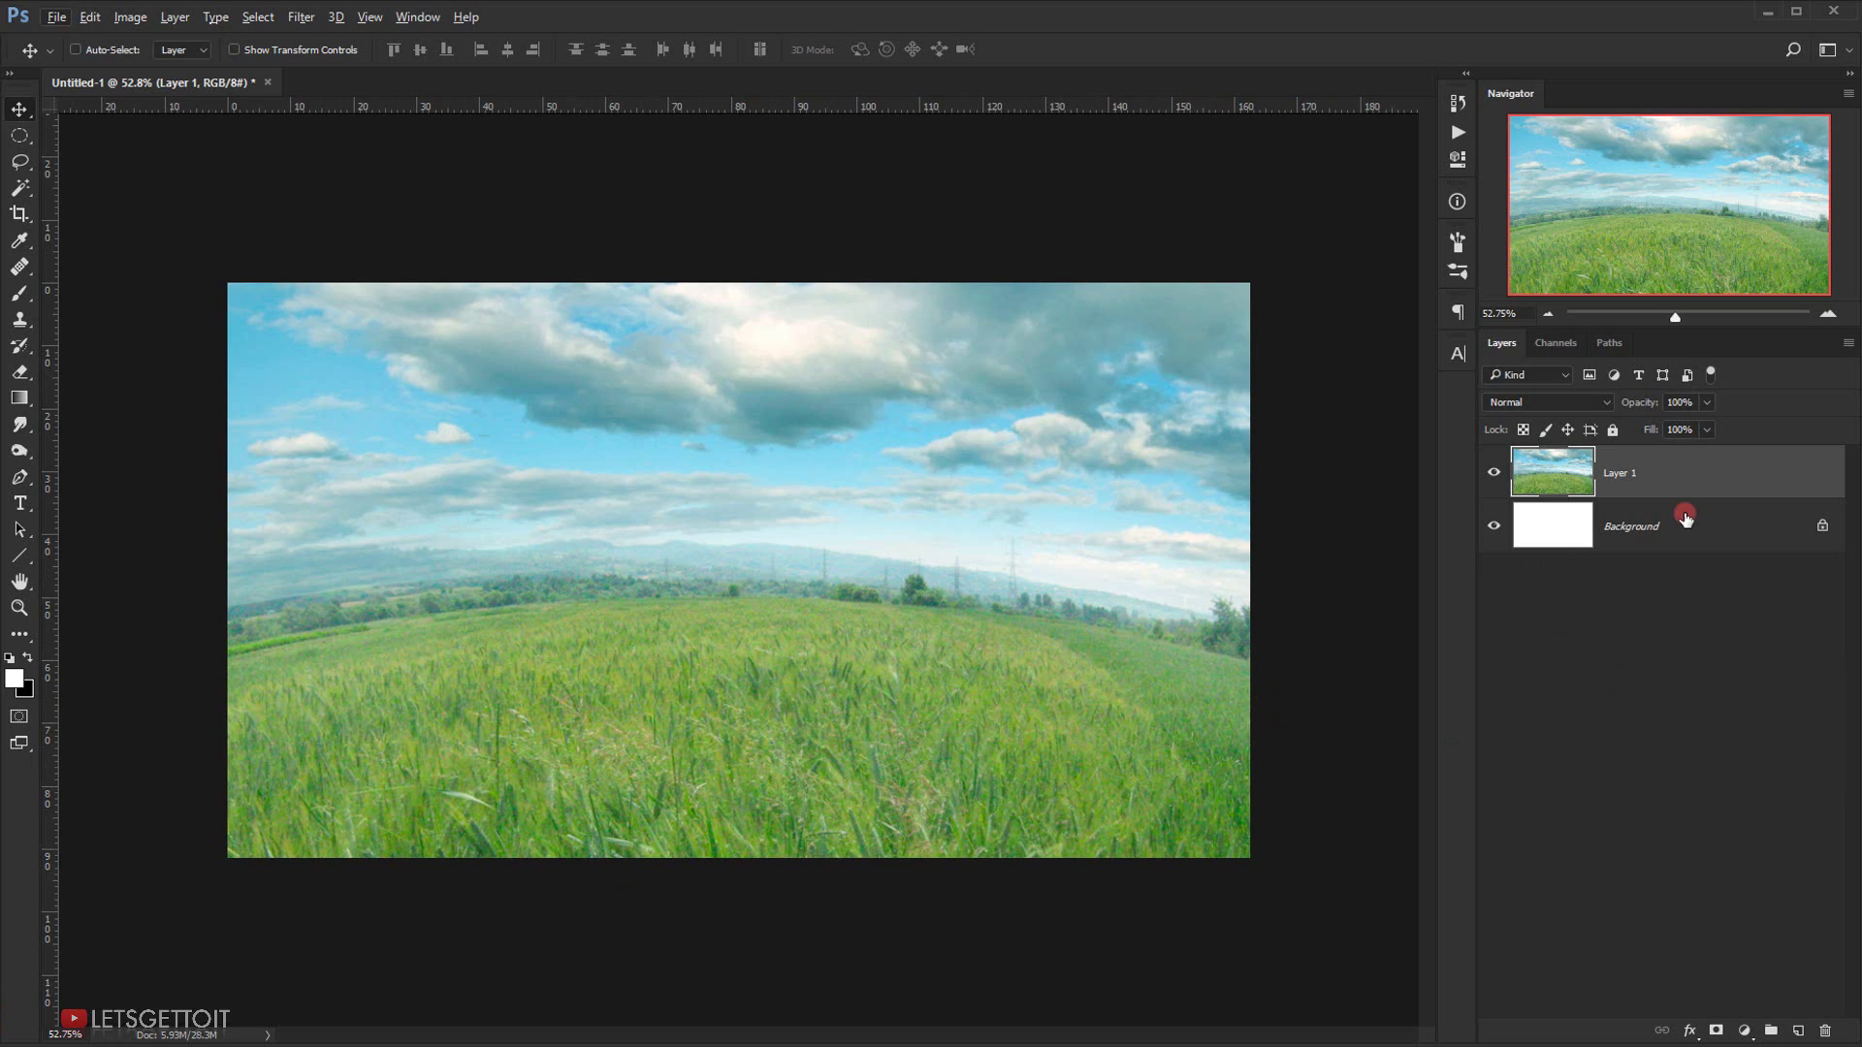
pyautogui.click(1718, 530)
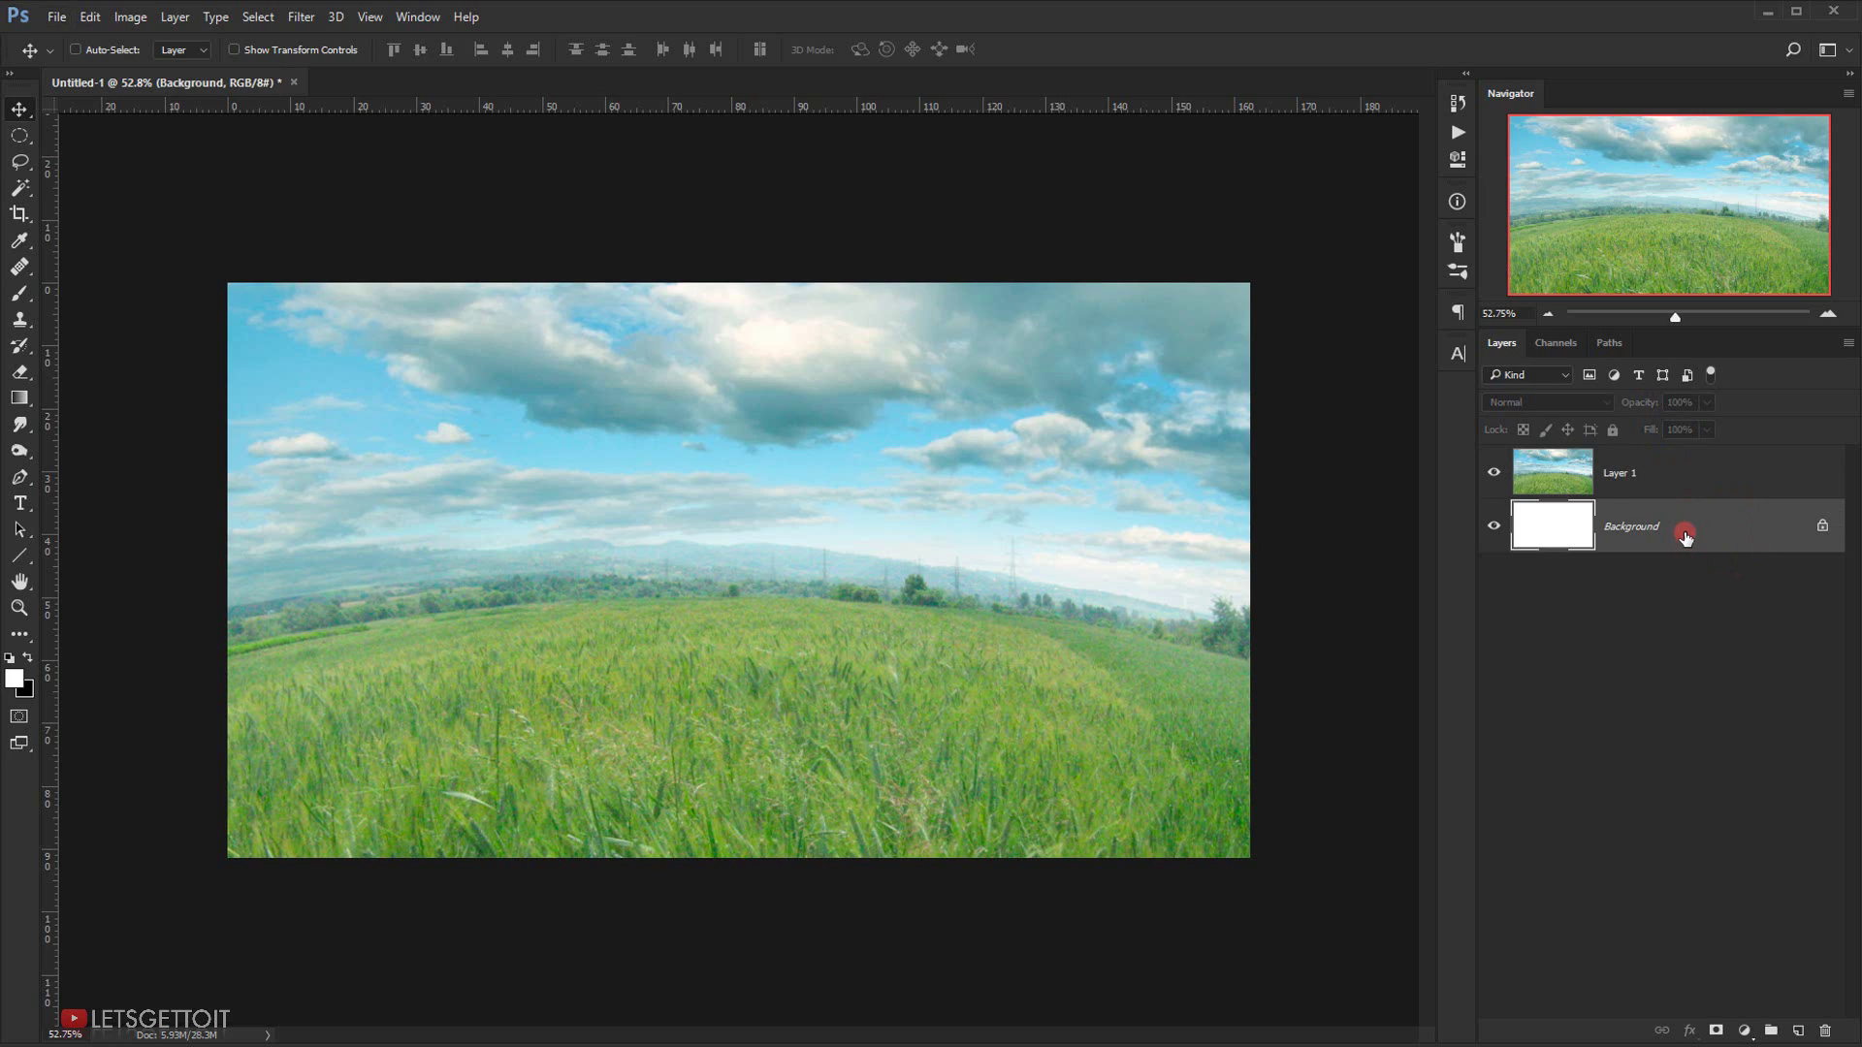
pyautogui.press('Delete')
pyautogui.click(1607, 477)
pyautogui.doubleClick(1623, 473)
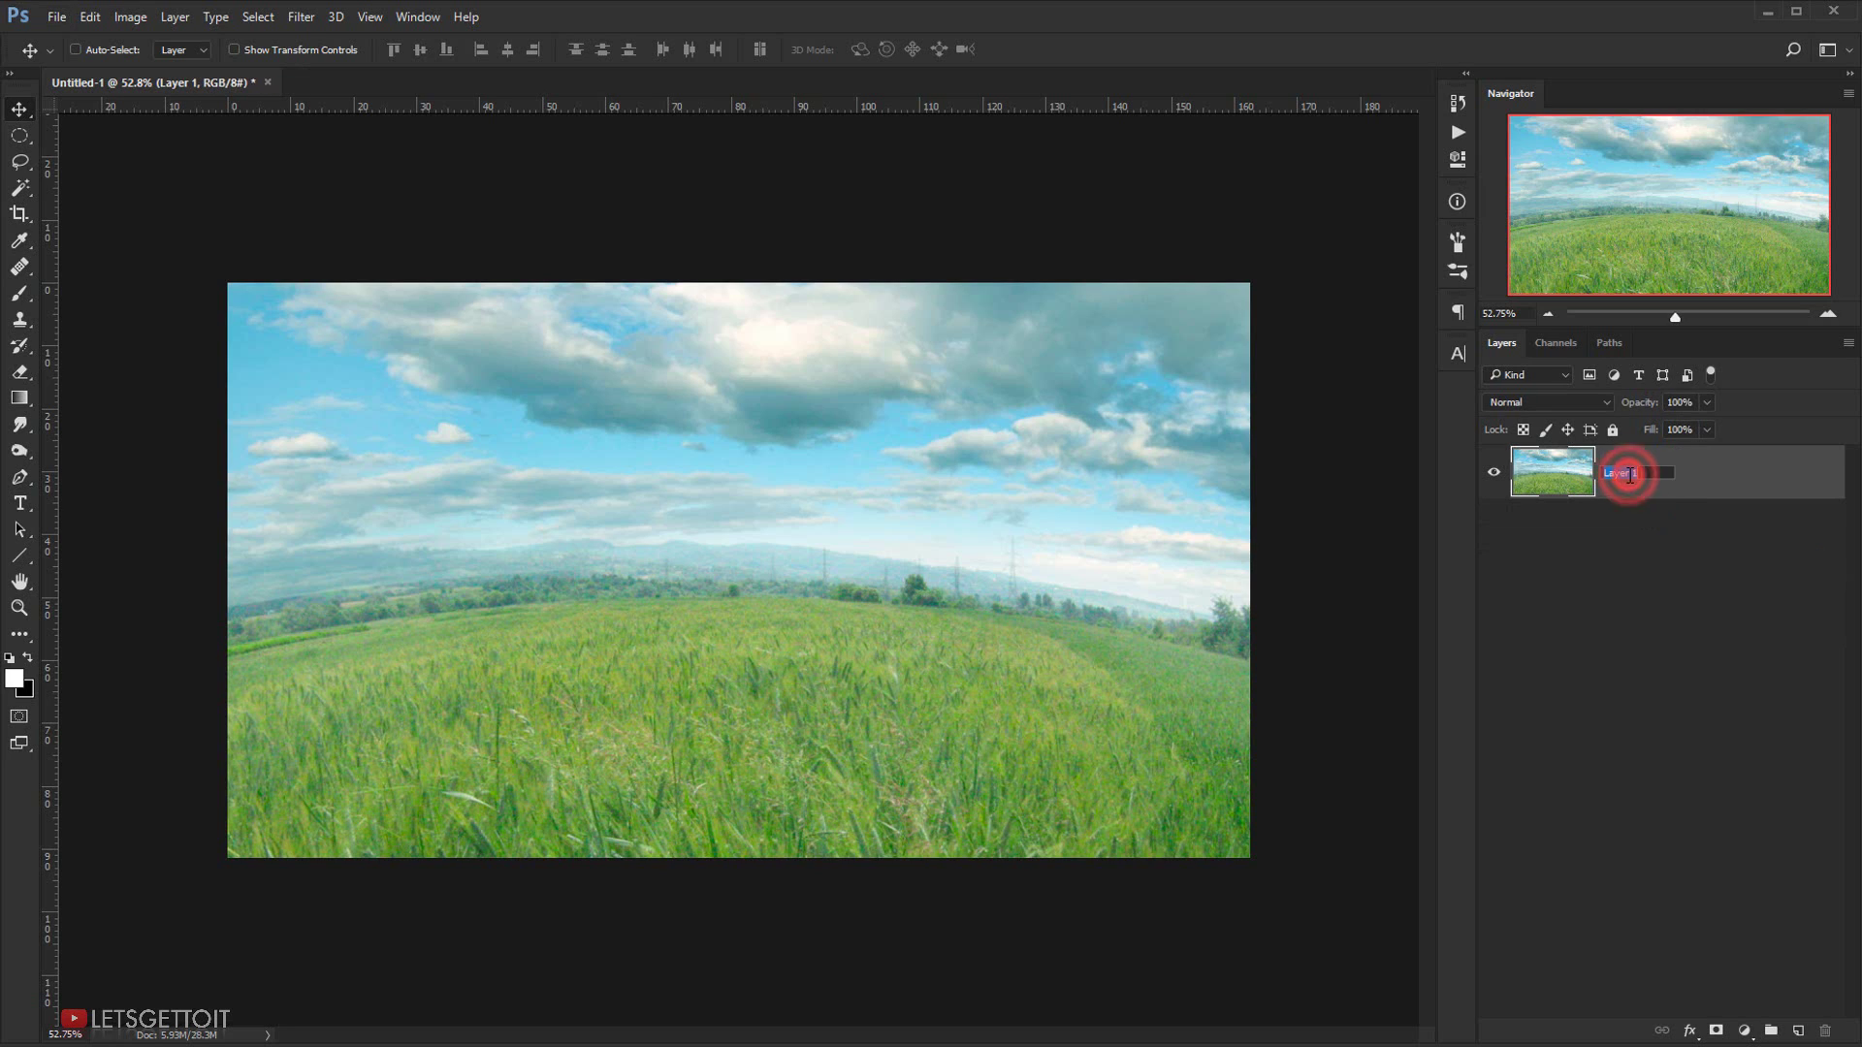
pyautogui.press('Return')
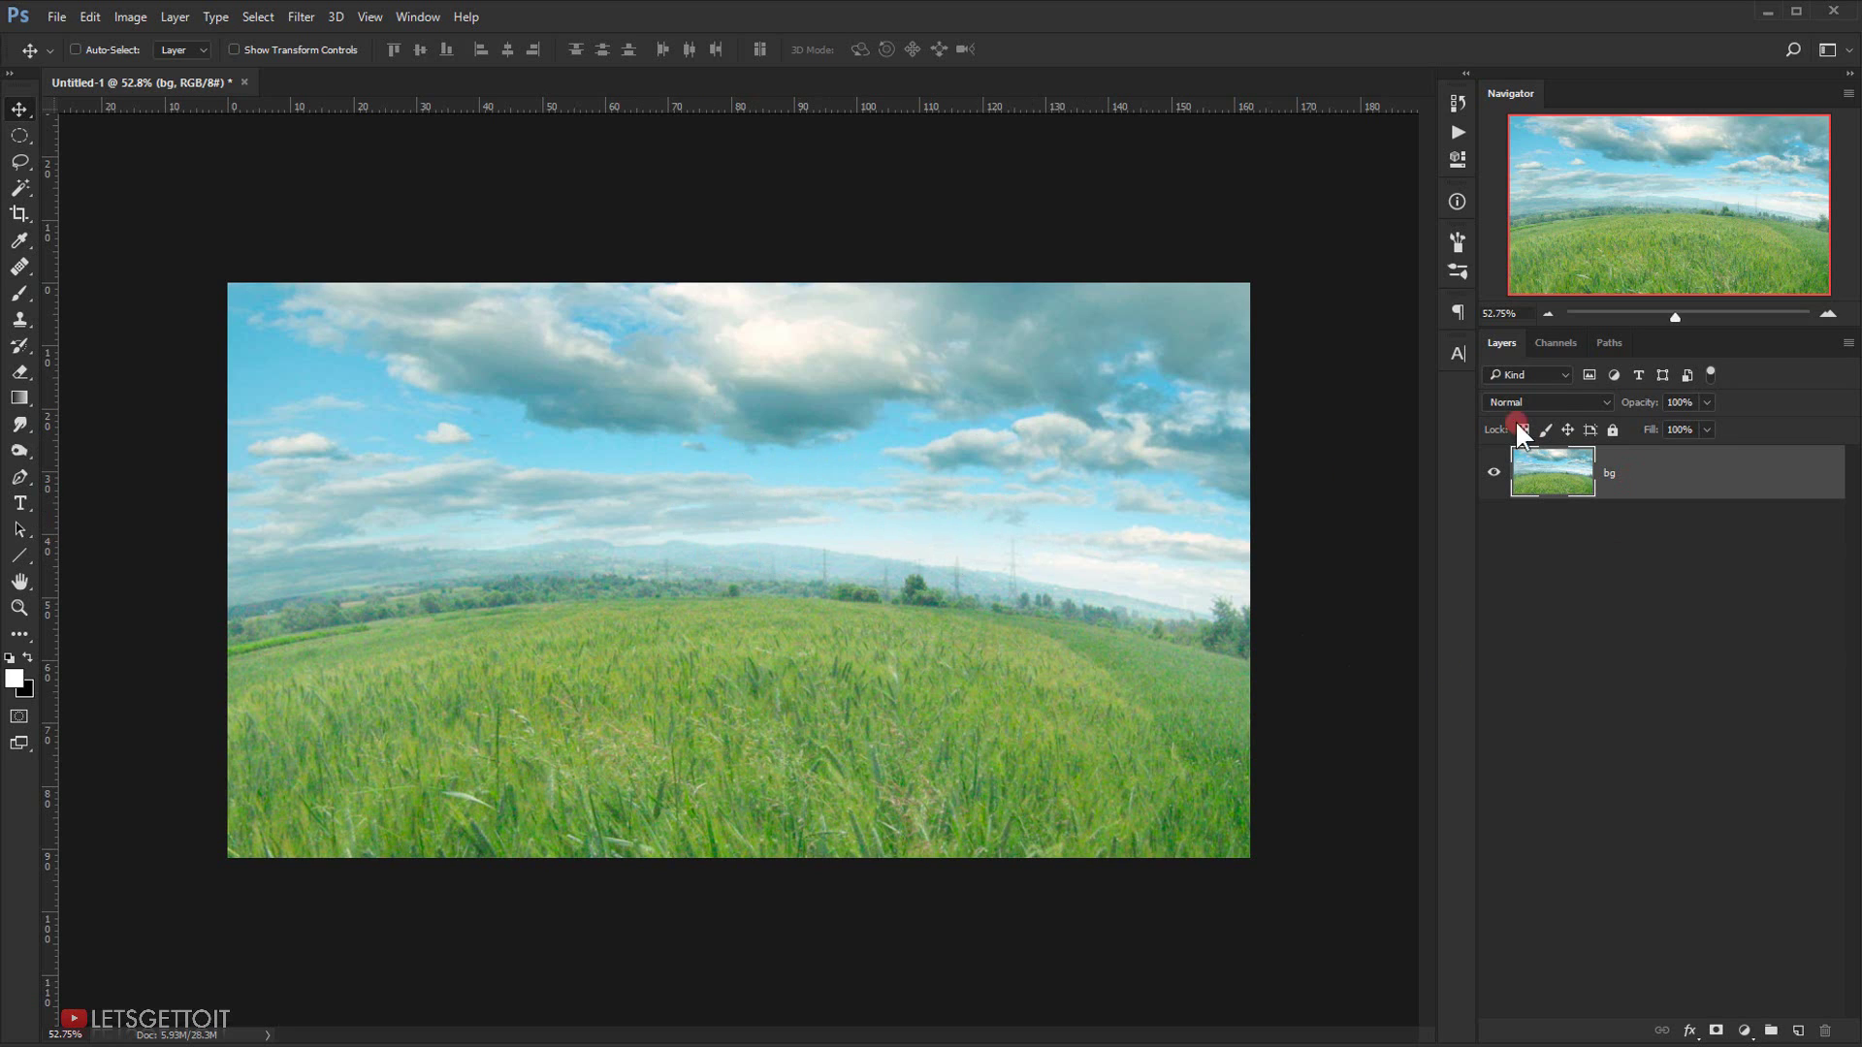
# - Add a Hue/Saturation adjustment layer above bg and lower its saturation to about -31
pyautogui.click(1750, 1026)
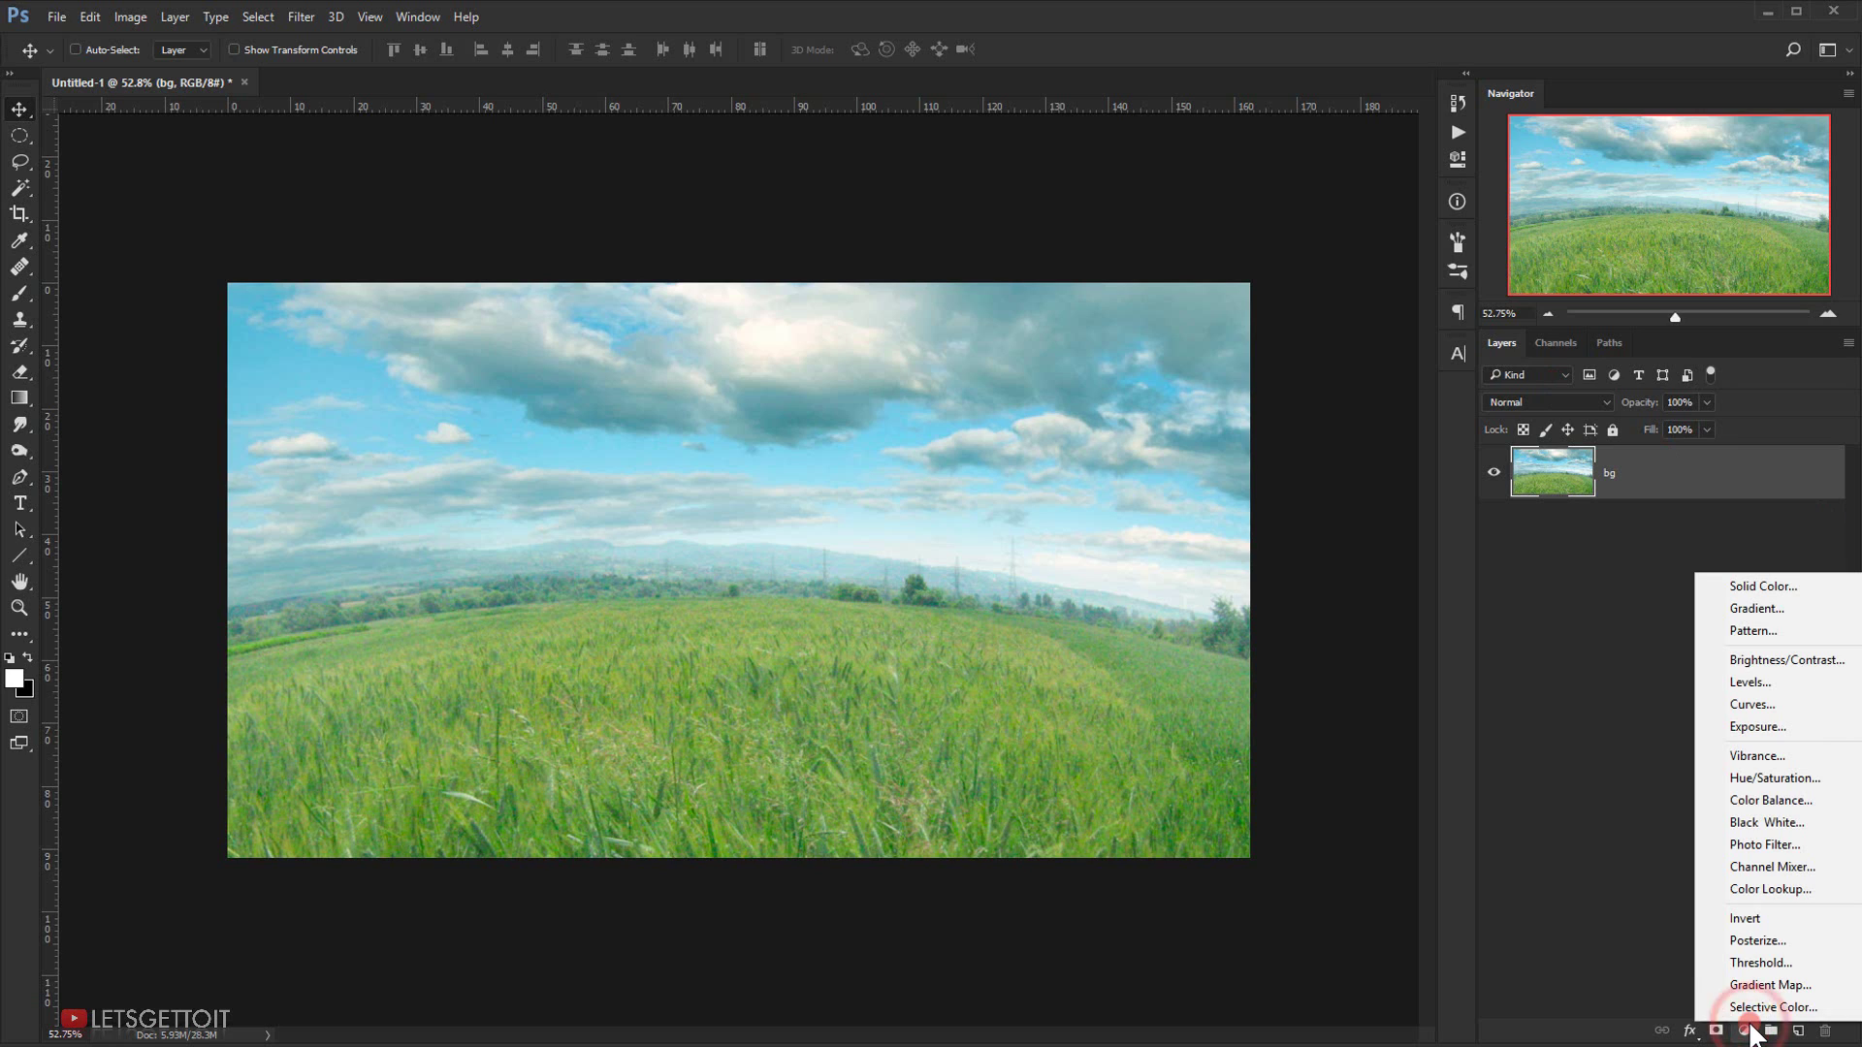
pyautogui.click(1753, 780)
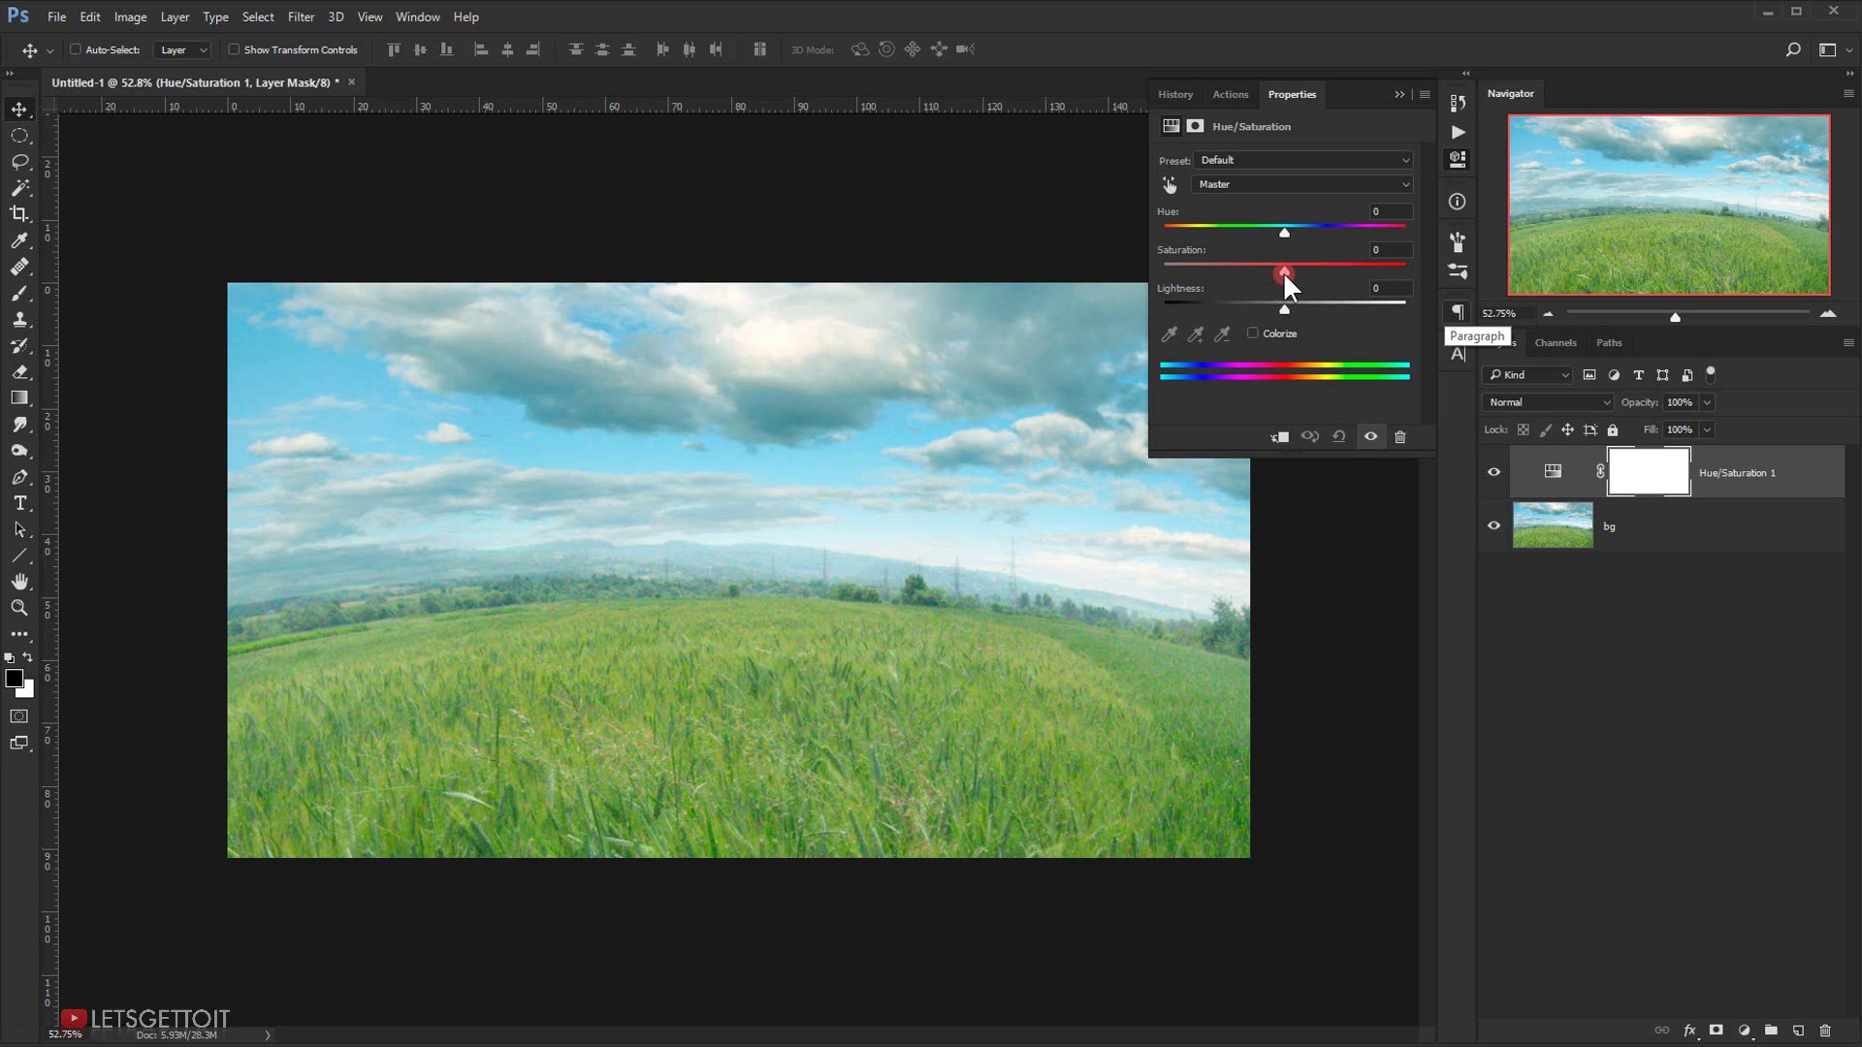
pyautogui.moveTo(1283, 271); pyautogui.dragTo(1268, 273)
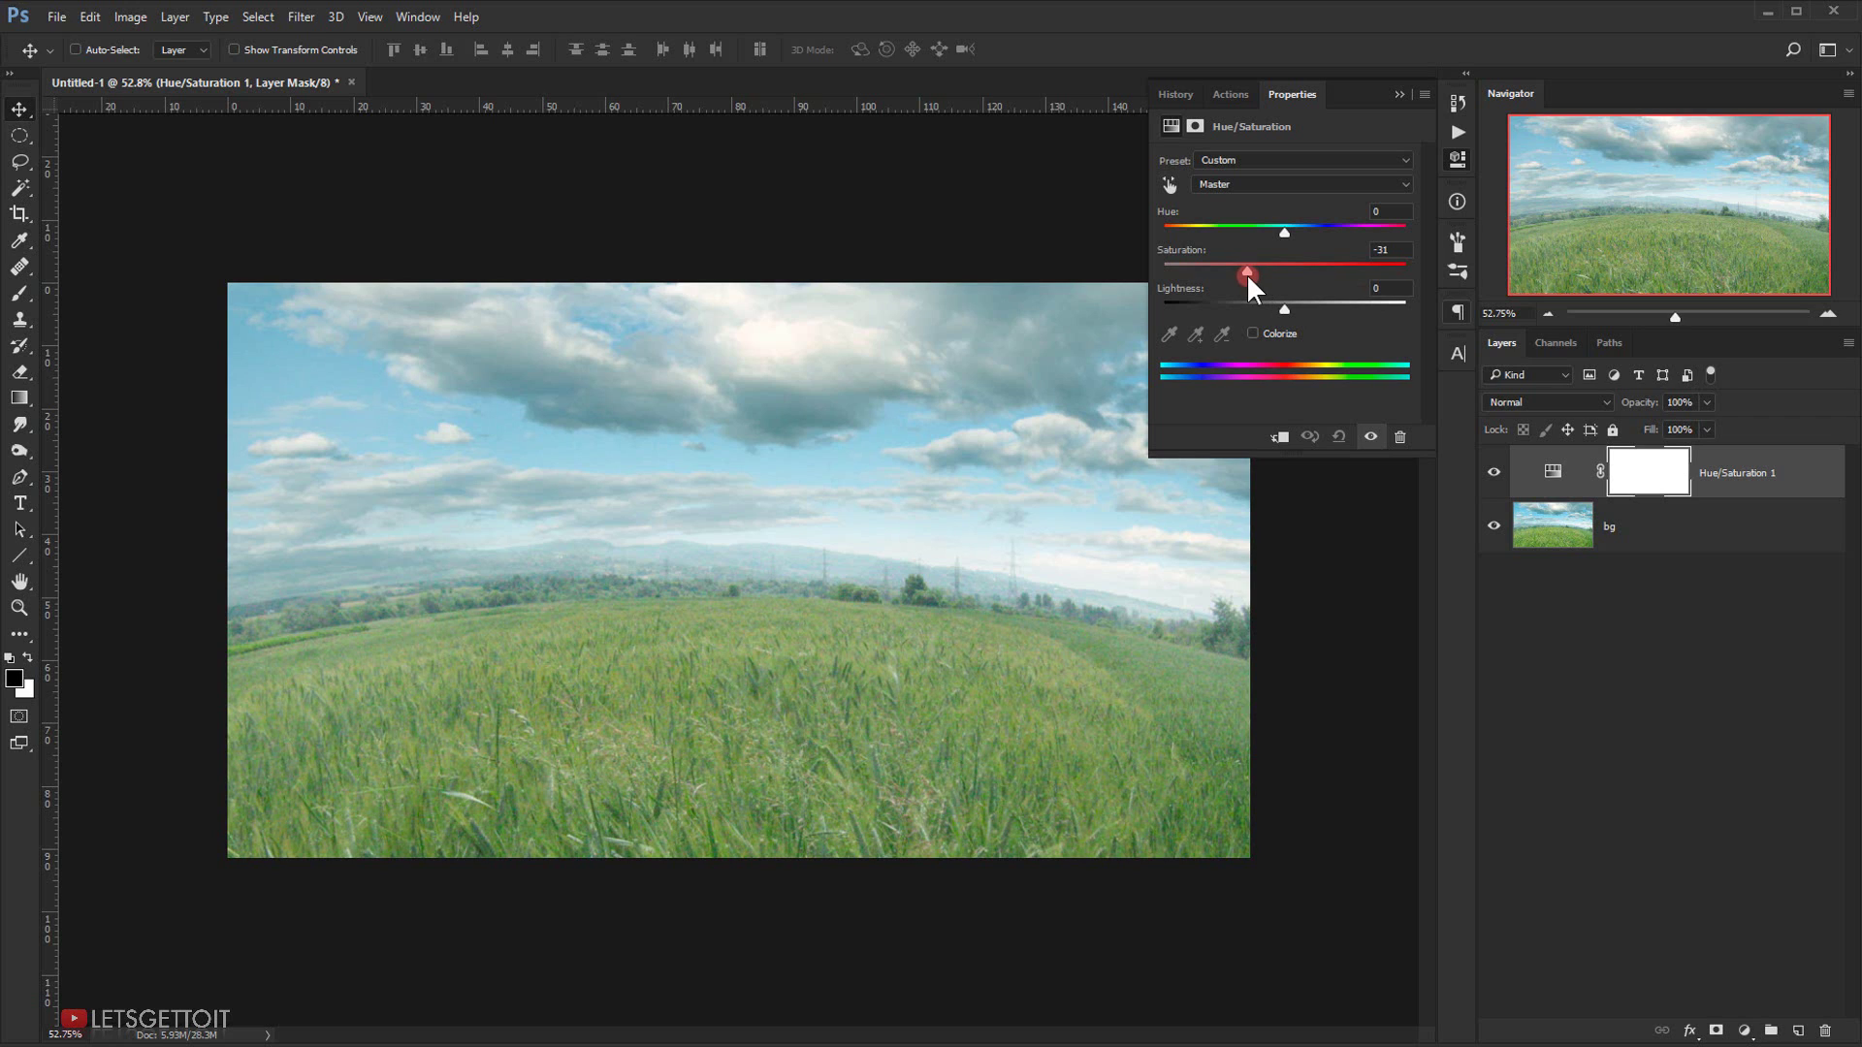
pyautogui.moveTo(1249, 273); pyautogui.dragTo(1249, 273)
pyautogui.click(1396, 93)
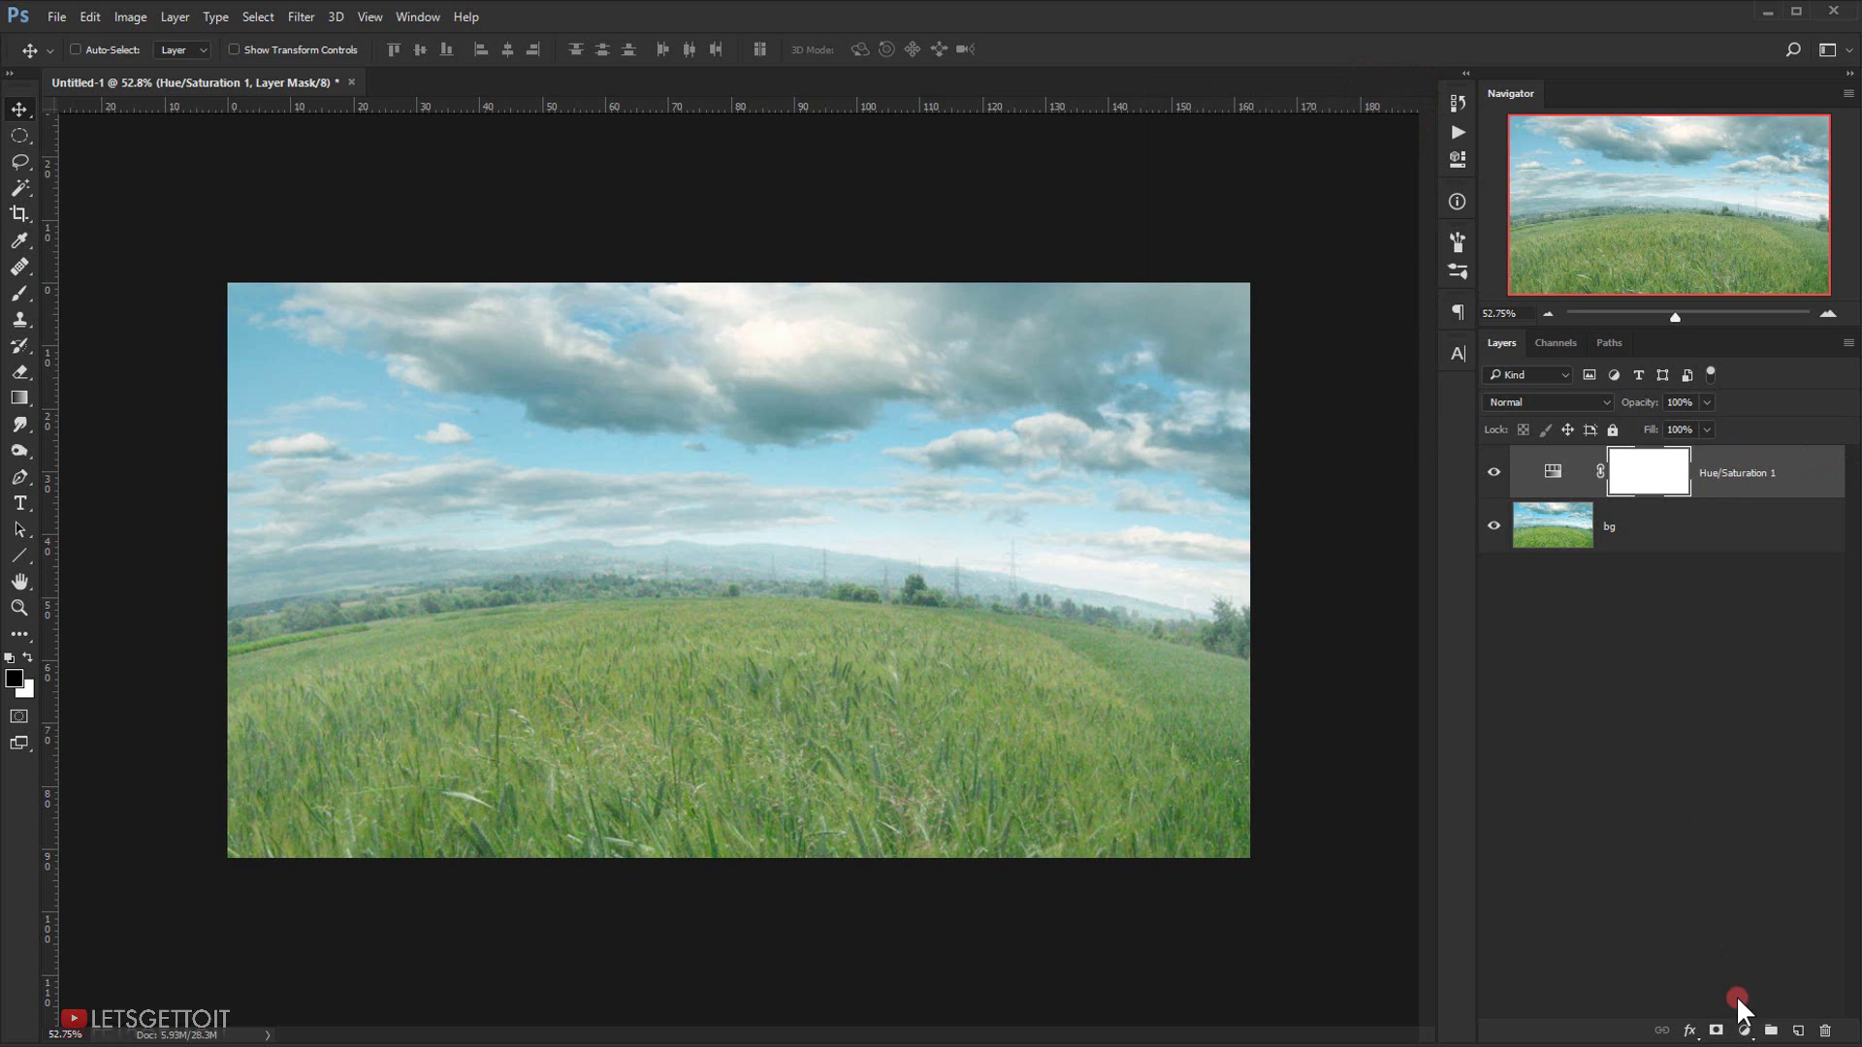
# - Add a Brightness/Contrast adjustment layer on top and raise its contrast to 100
pyautogui.click(1744, 1028)
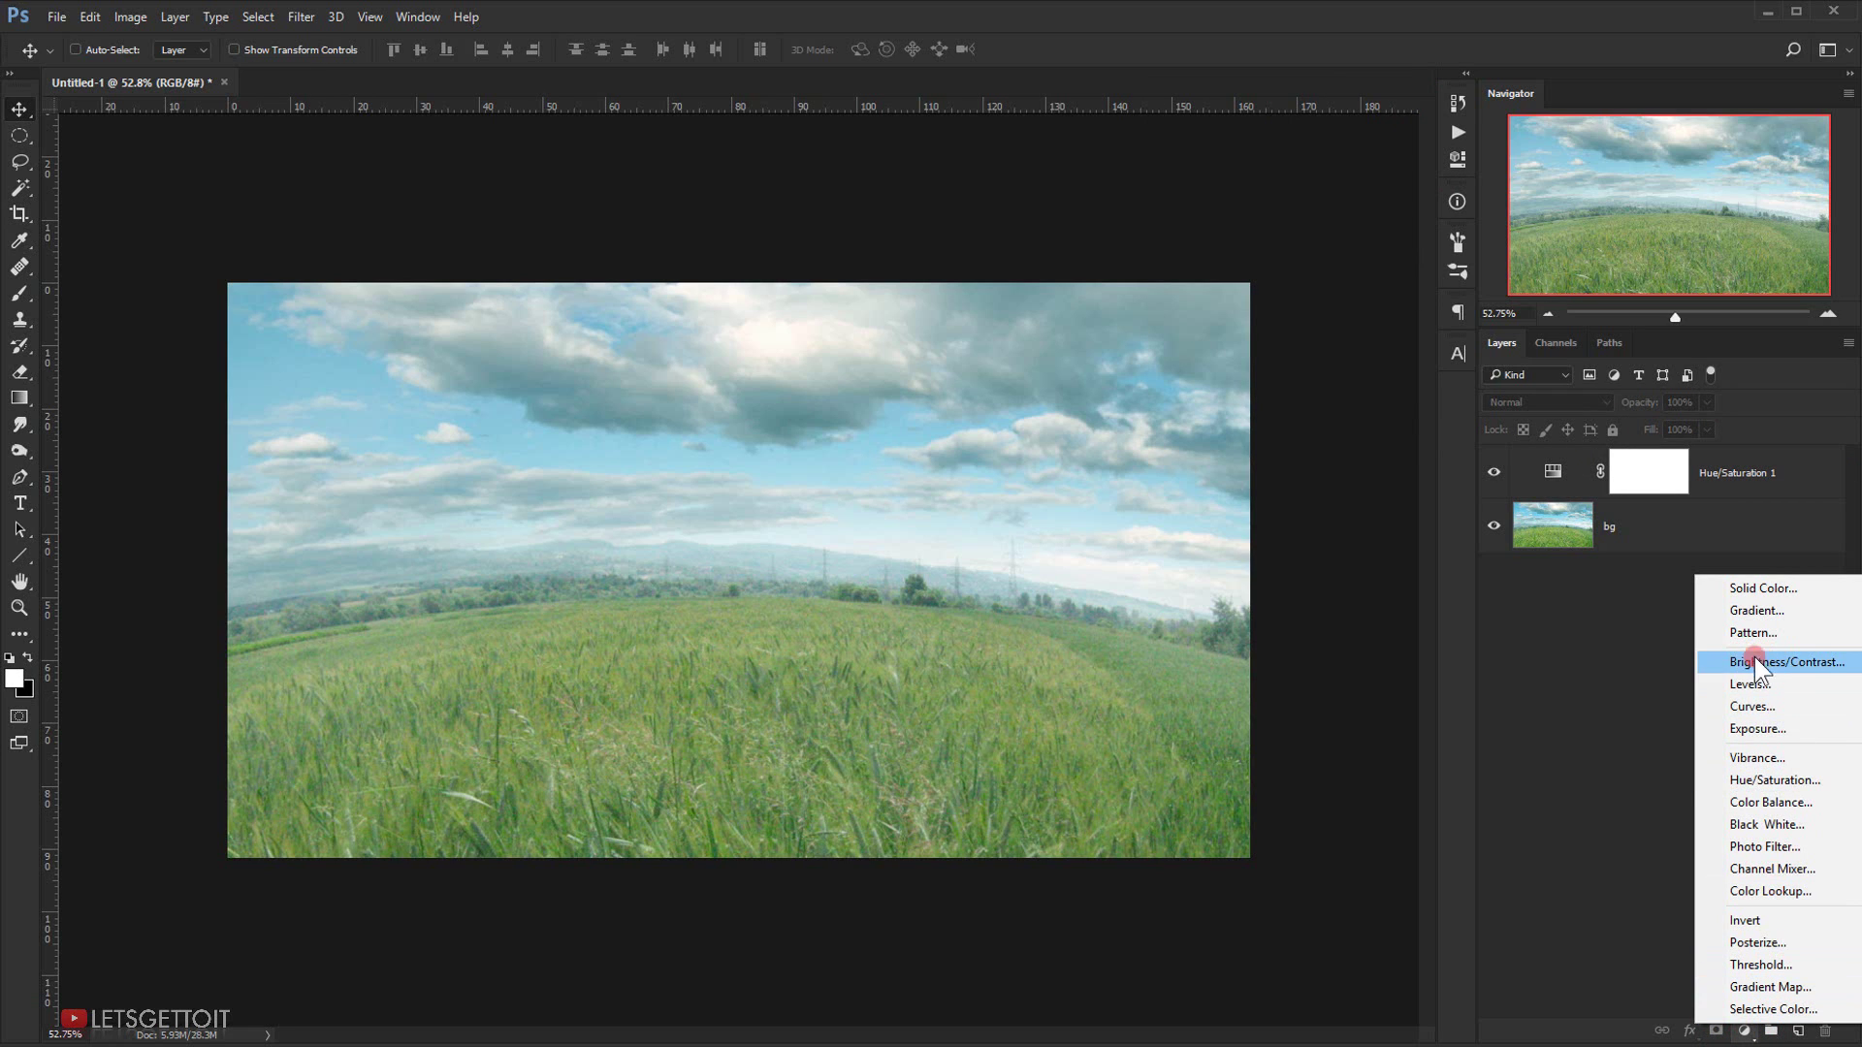
pyautogui.click(1813, 664)
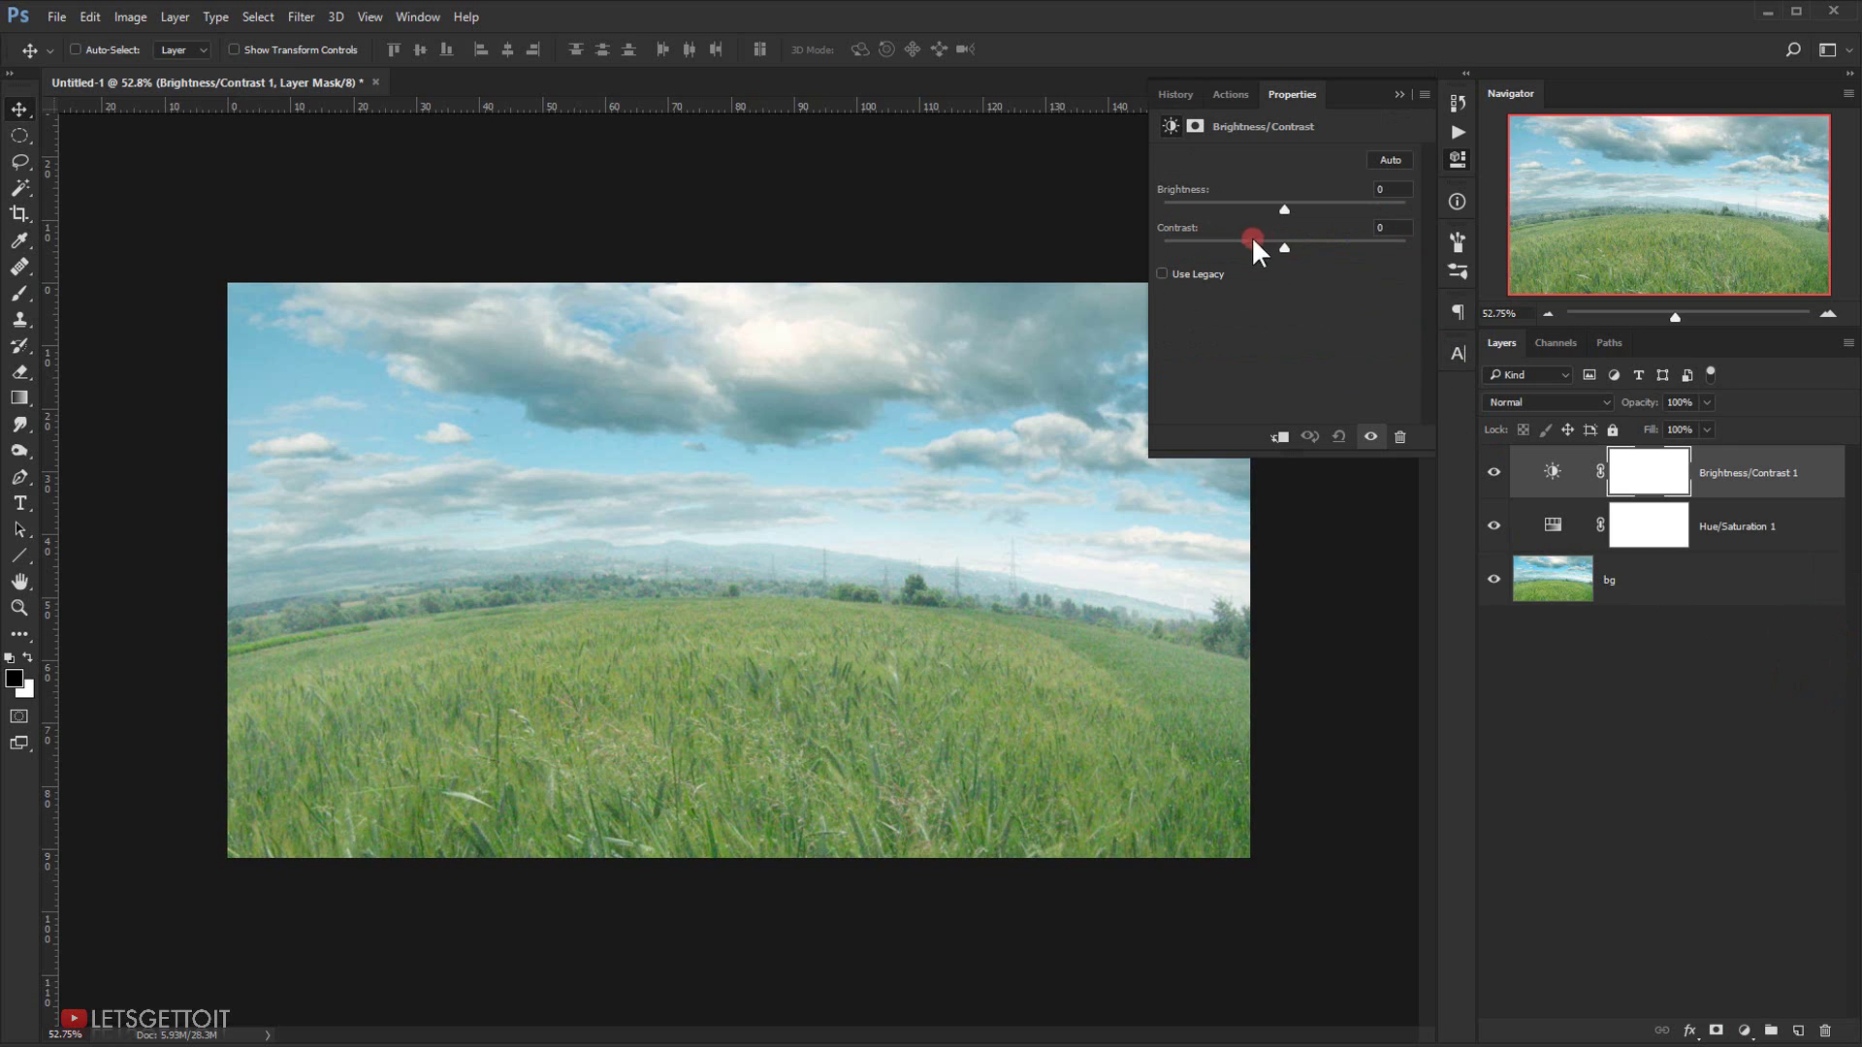
pyautogui.moveTo(1282, 246); pyautogui.dragTo(1385, 249)
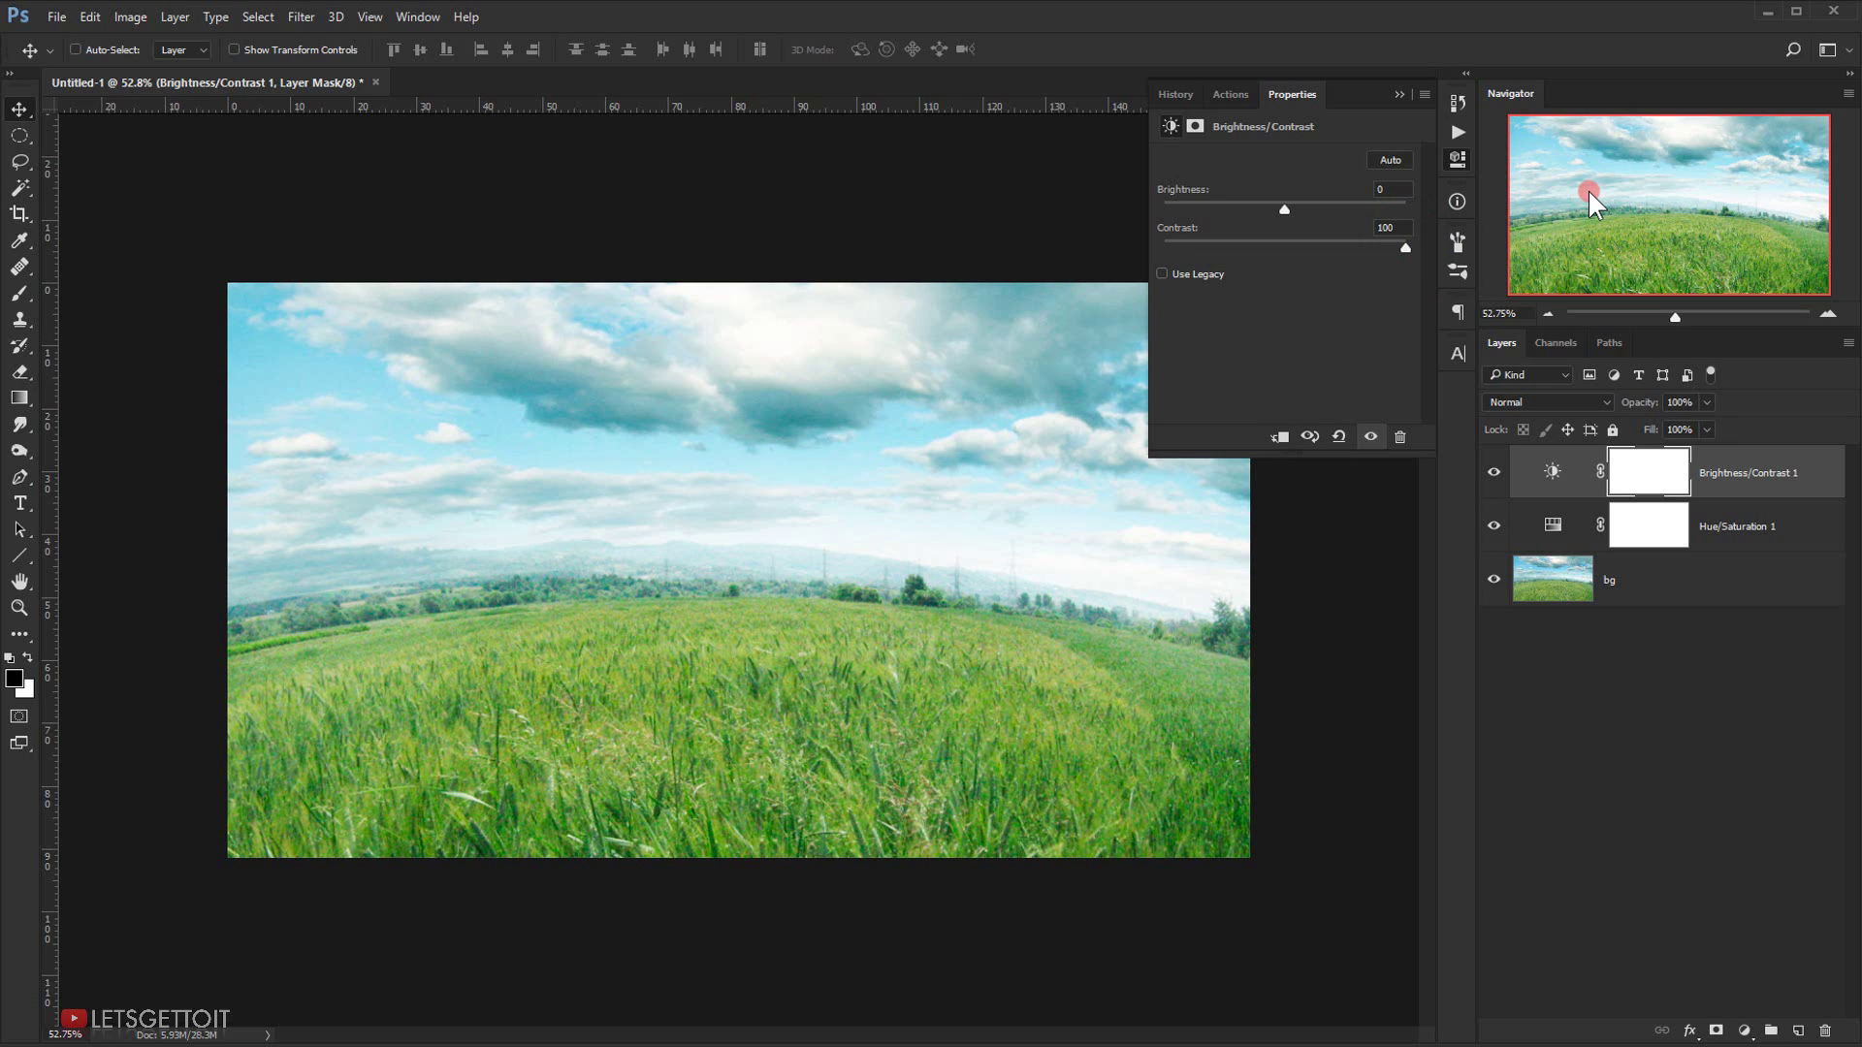
pyautogui.click(1399, 94)
# - Add a Gradient Map adjustment layer above the Brightness/Contrast layer
pyautogui.click(1744, 1032)
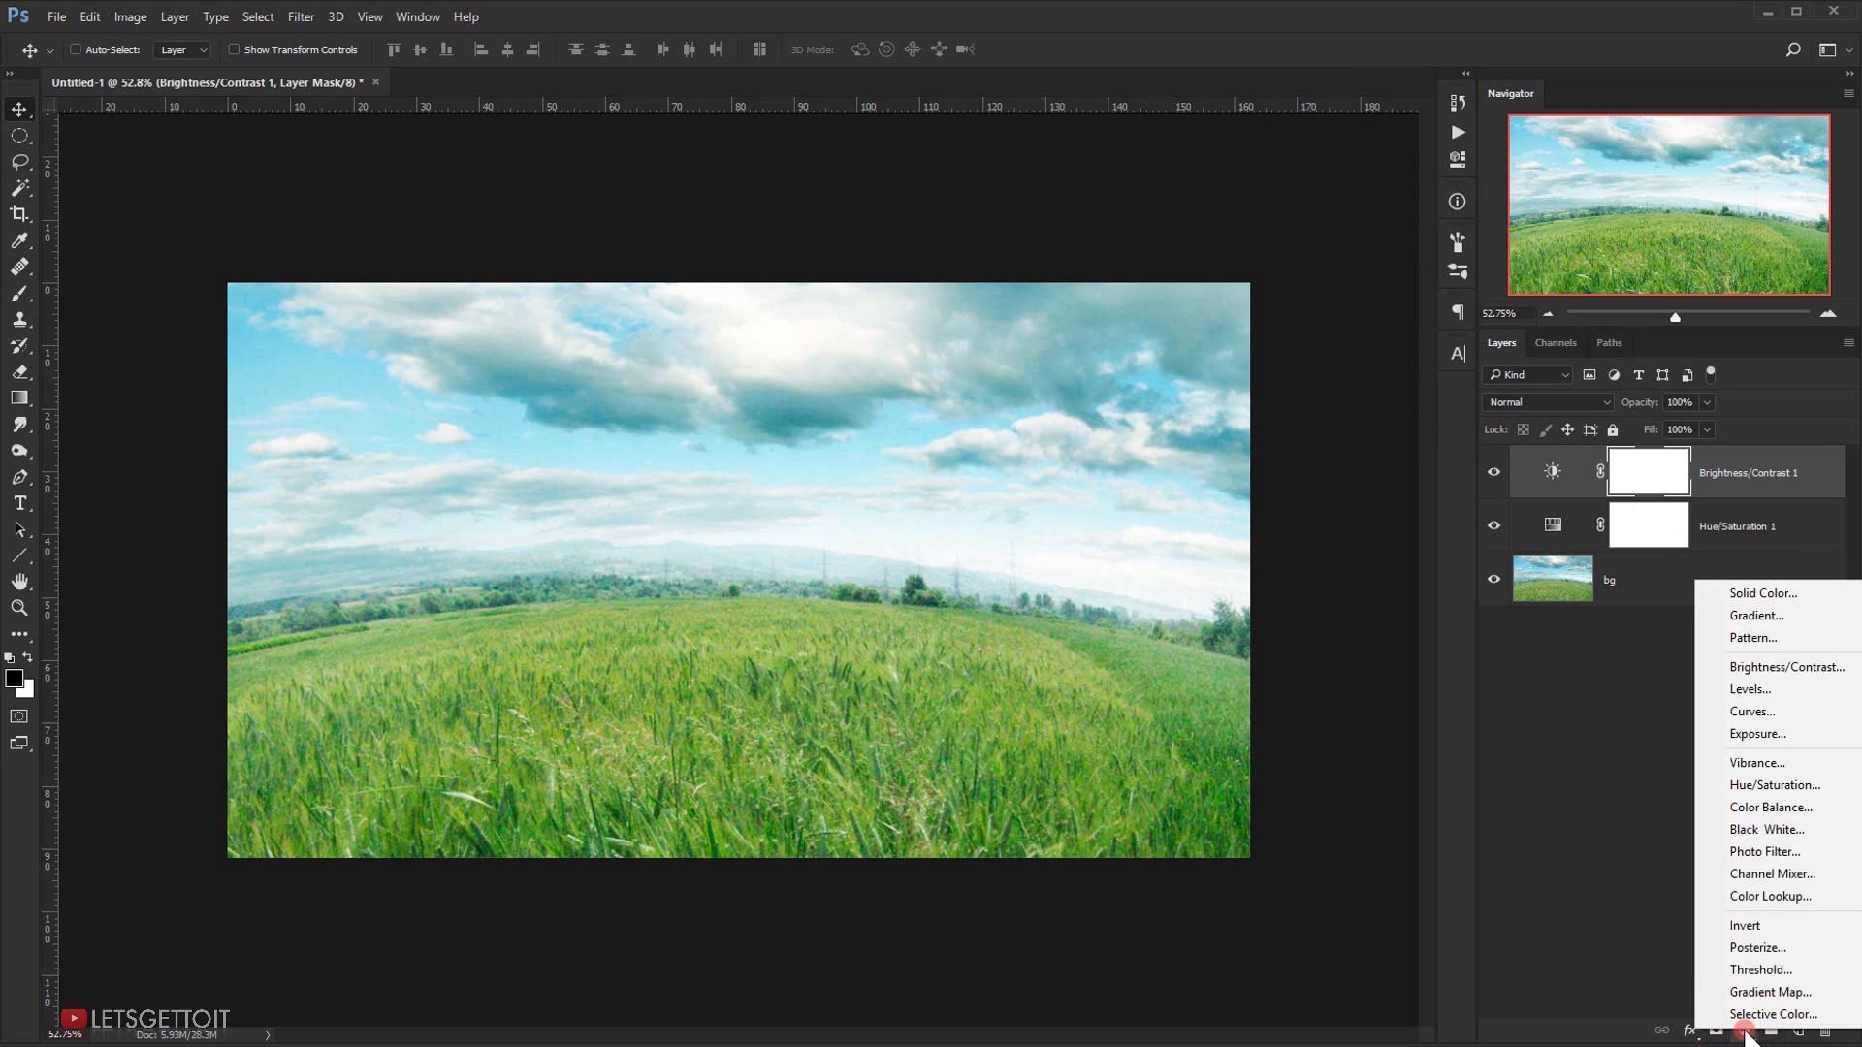
pyautogui.click(1744, 992)
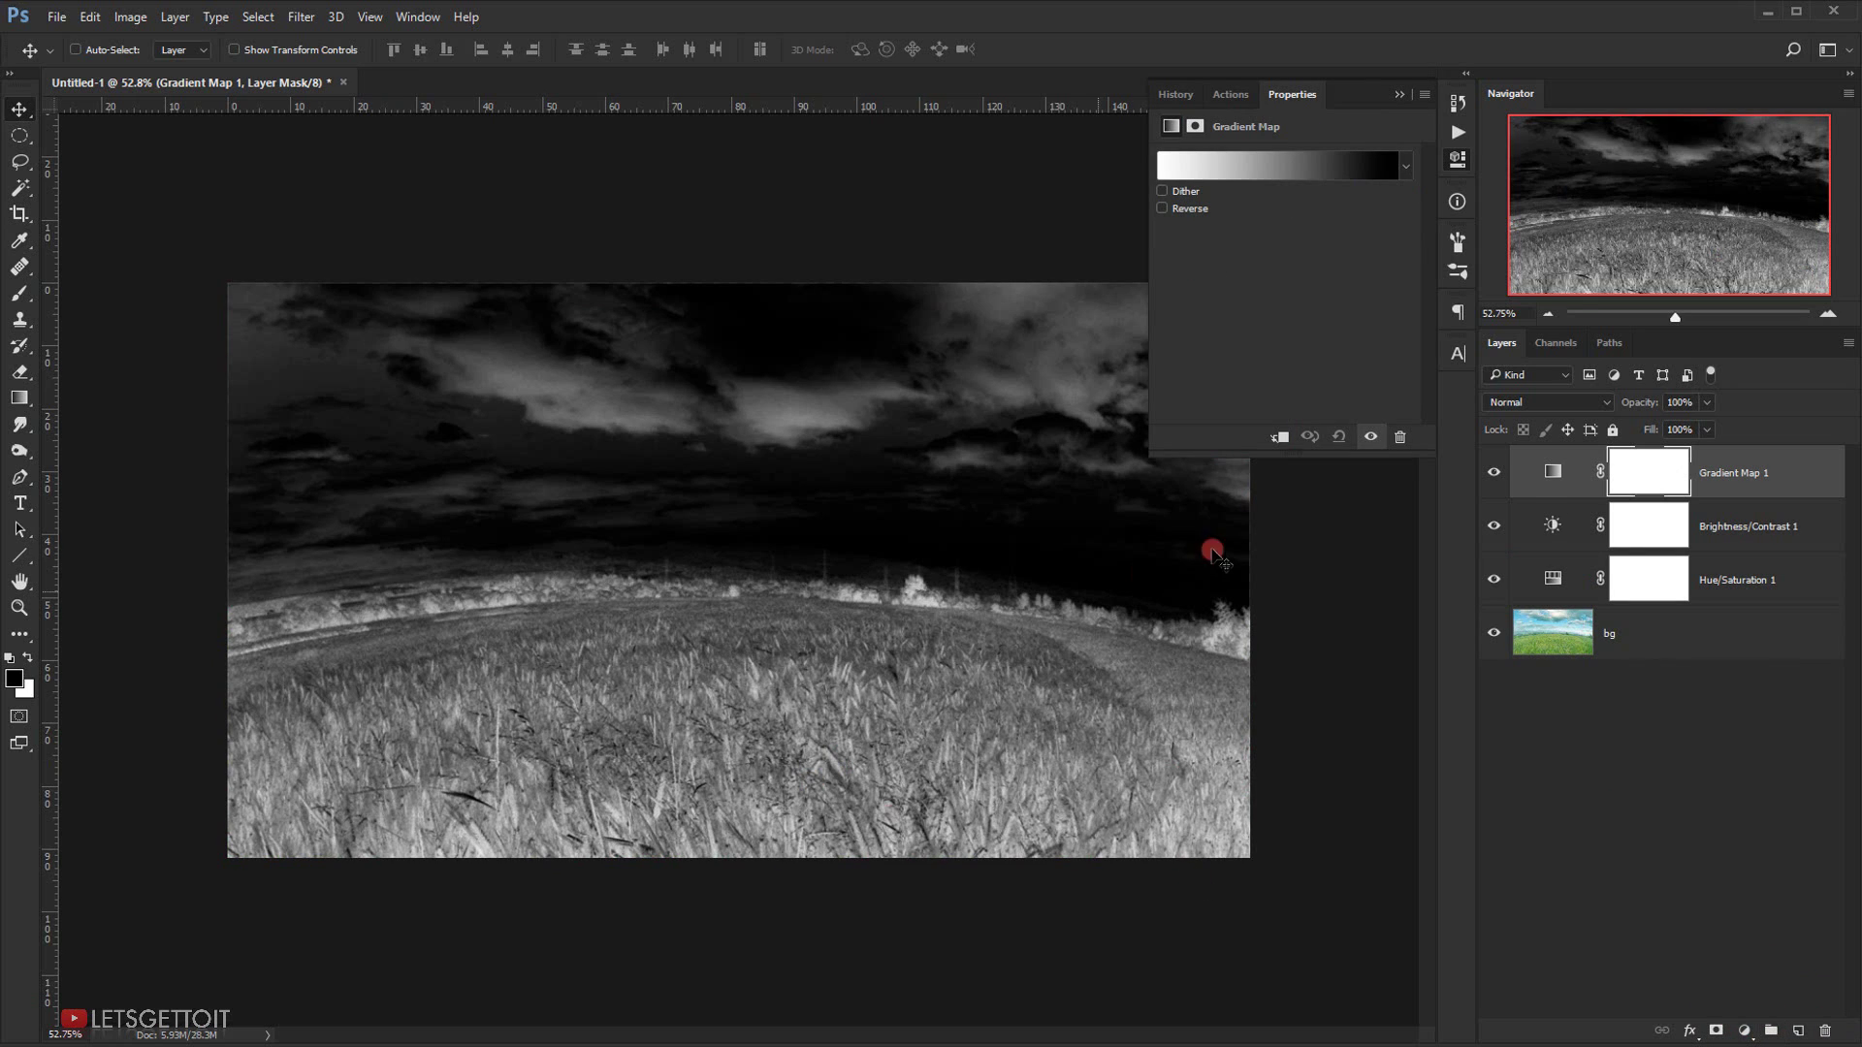
pyautogui.click(1251, 248)
# - Set the starting colour stop of the gradient map's gradient to a light red
pyautogui.click(1284, 167)
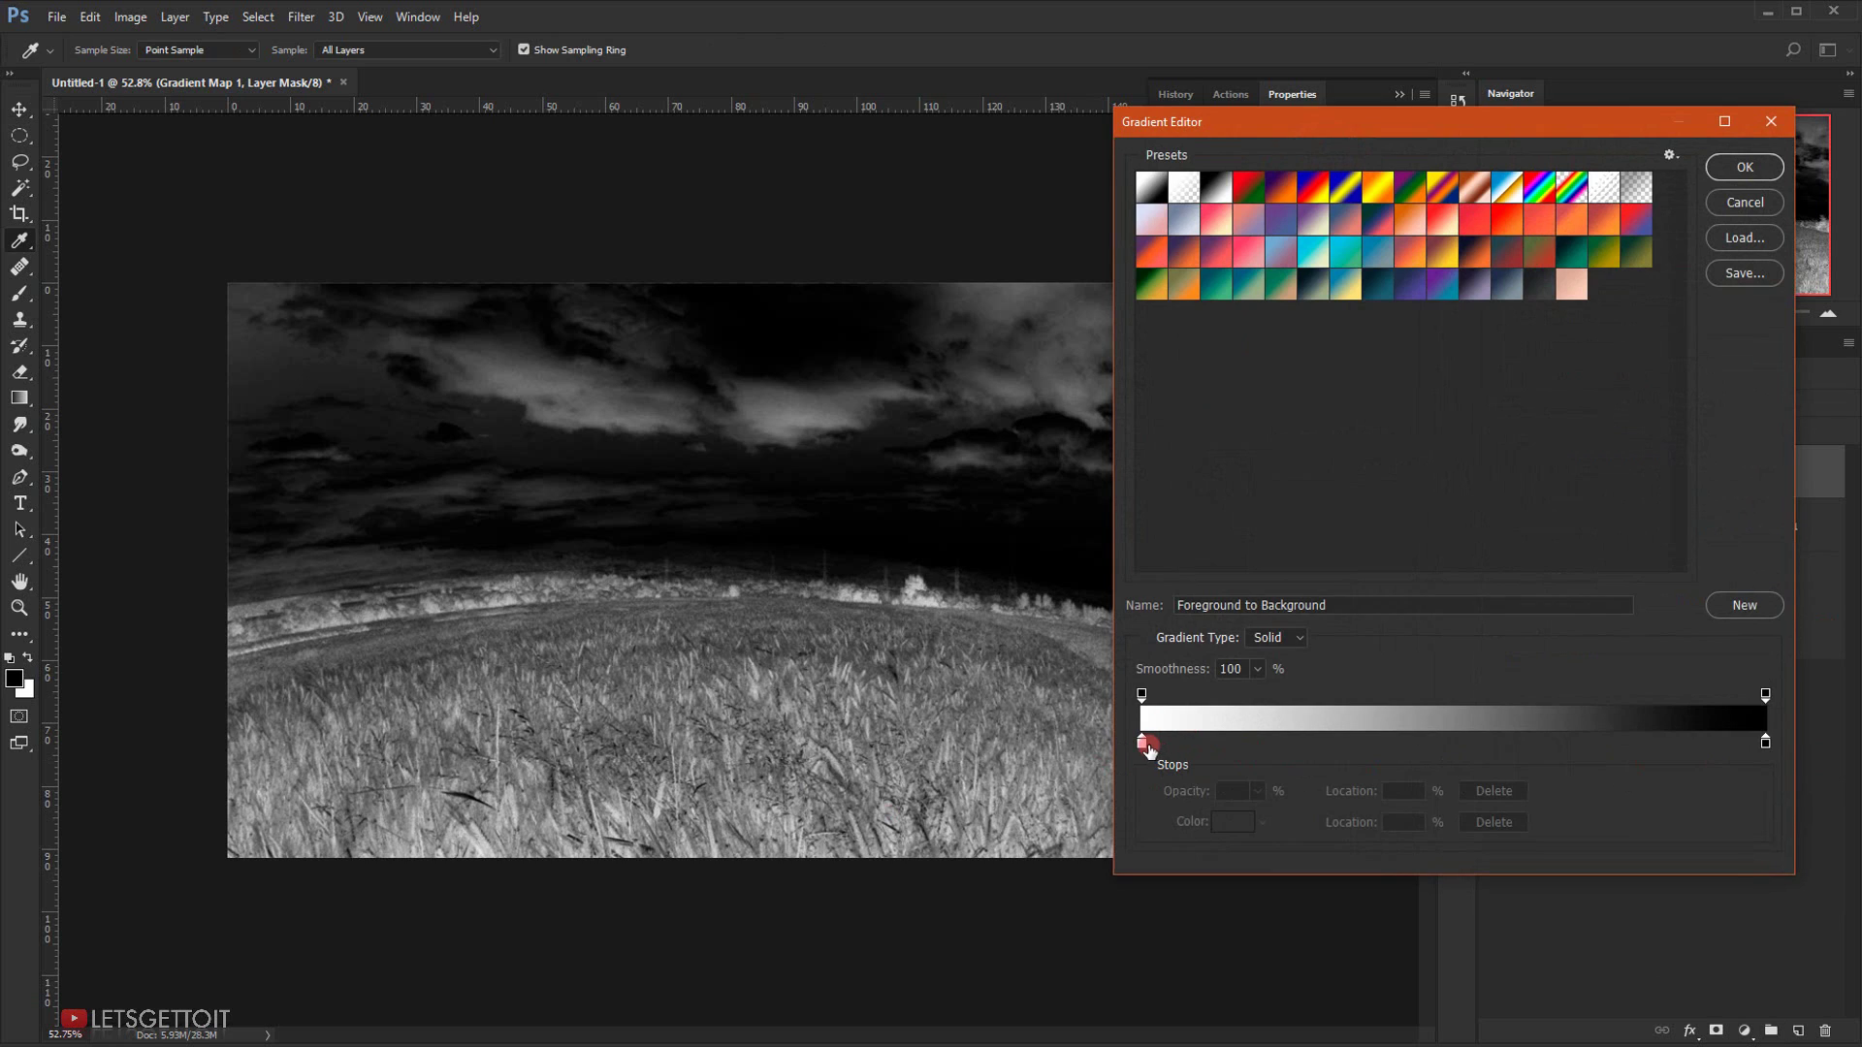
pyautogui.click(1142, 743)
pyautogui.click(1233, 824)
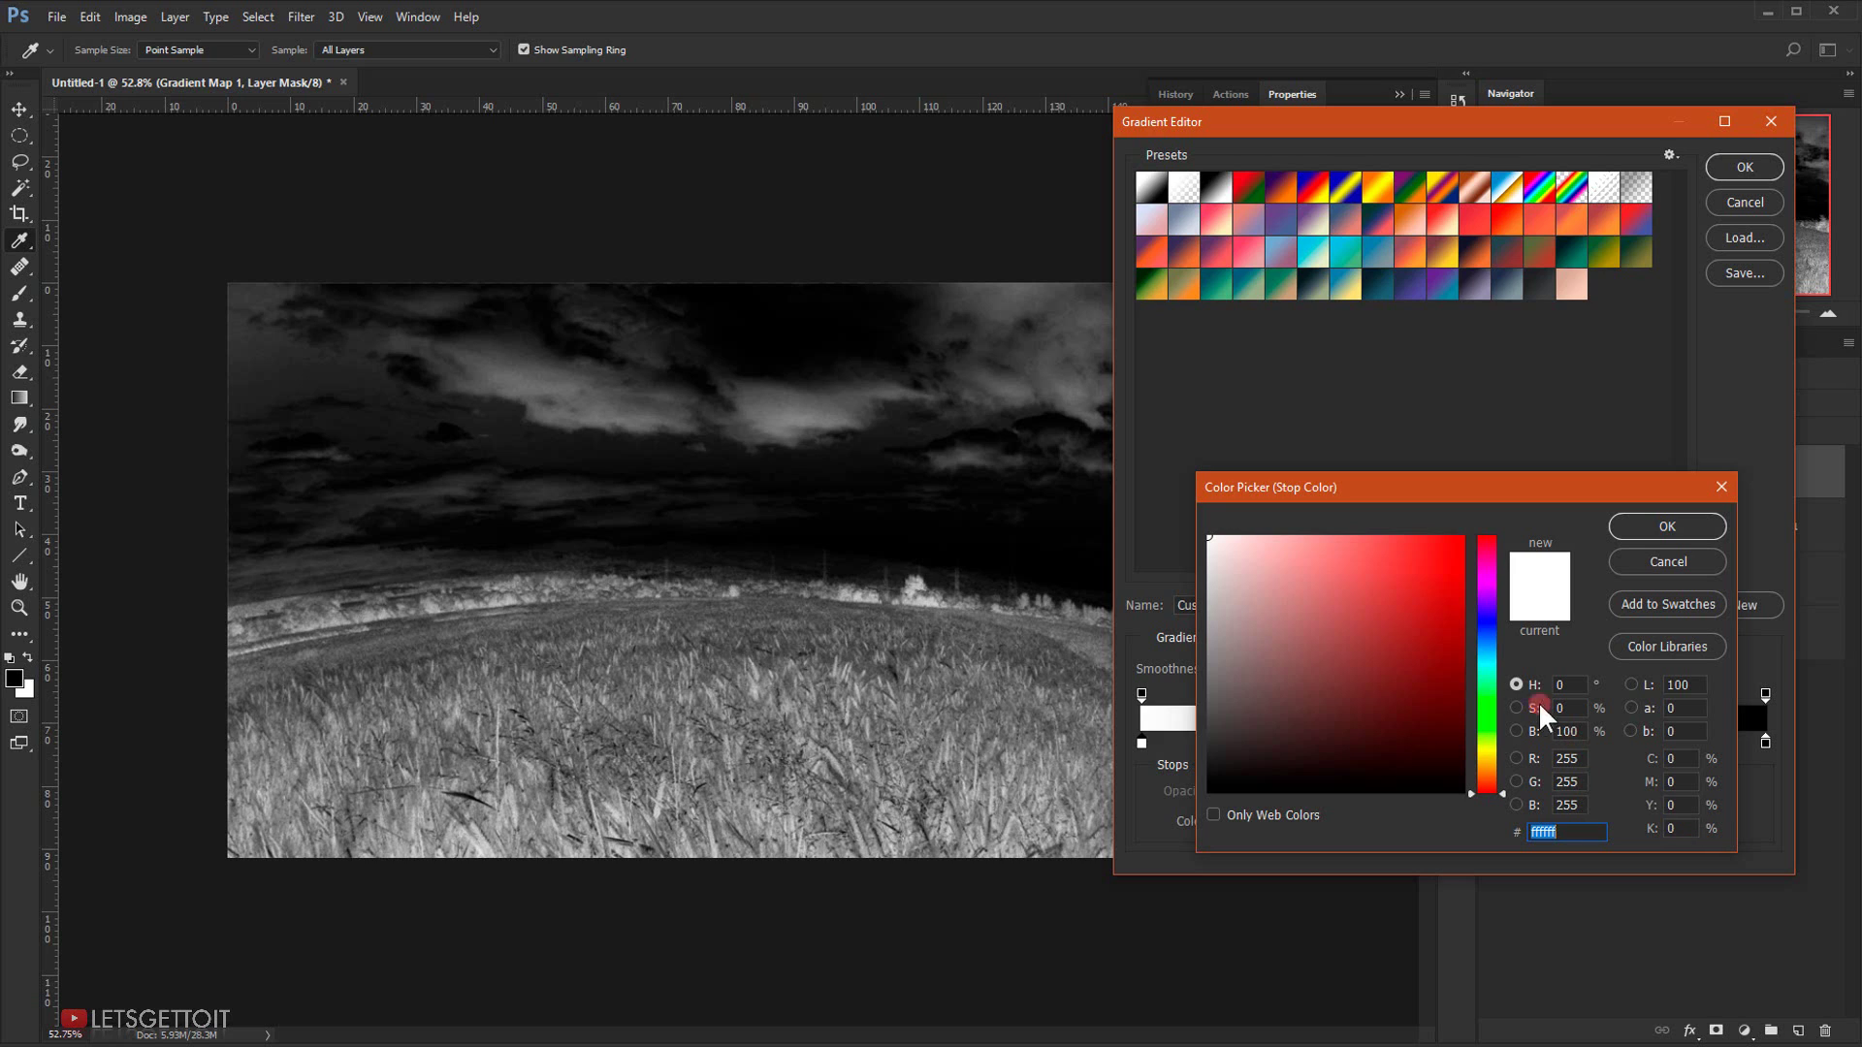
pyautogui.moveTo(1362, 611); pyautogui.dragTo(1394, 568)
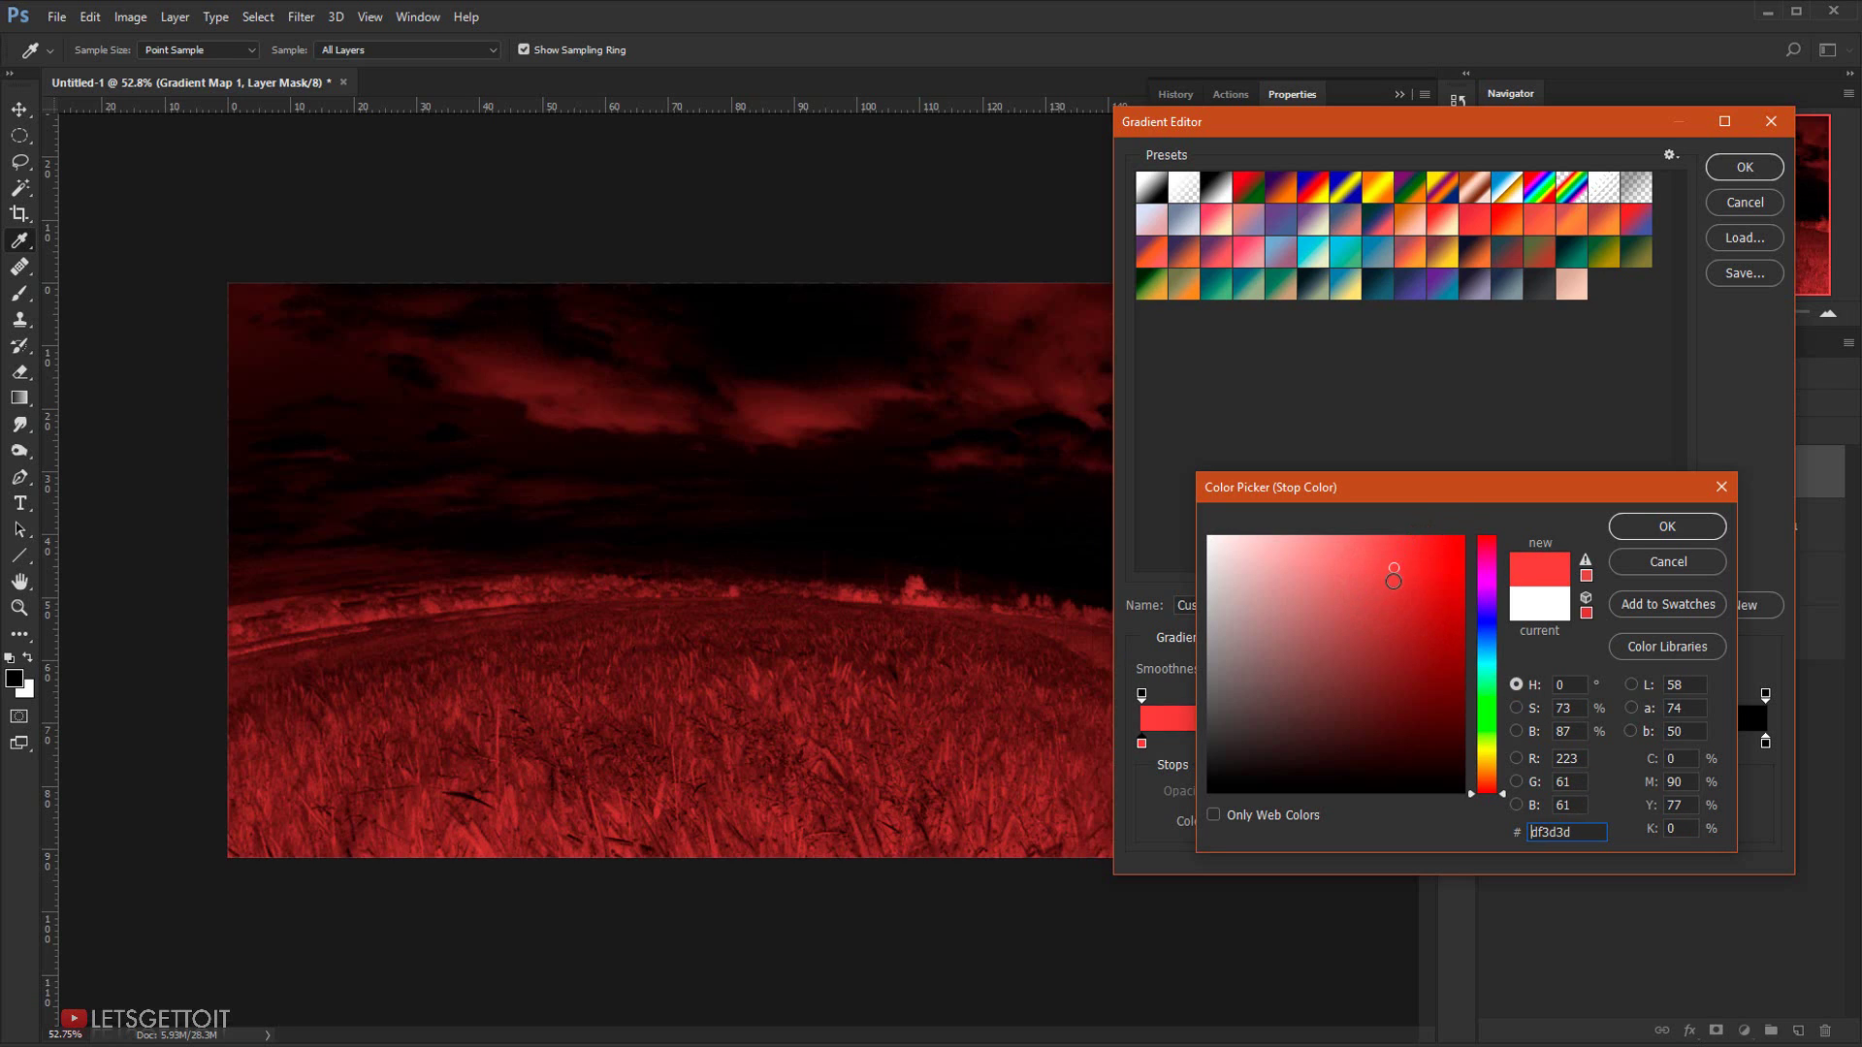
pyautogui.moveTo(1499, 795)
pyautogui.mouseDown()
pyautogui.moveTo(1498, 777)
pyautogui.moveTo(1505, 795)
pyautogui.mouseUp()
pyautogui.moveTo(1386, 570); pyautogui.dragTo(1378, 576)
pyautogui.click(1639, 525)
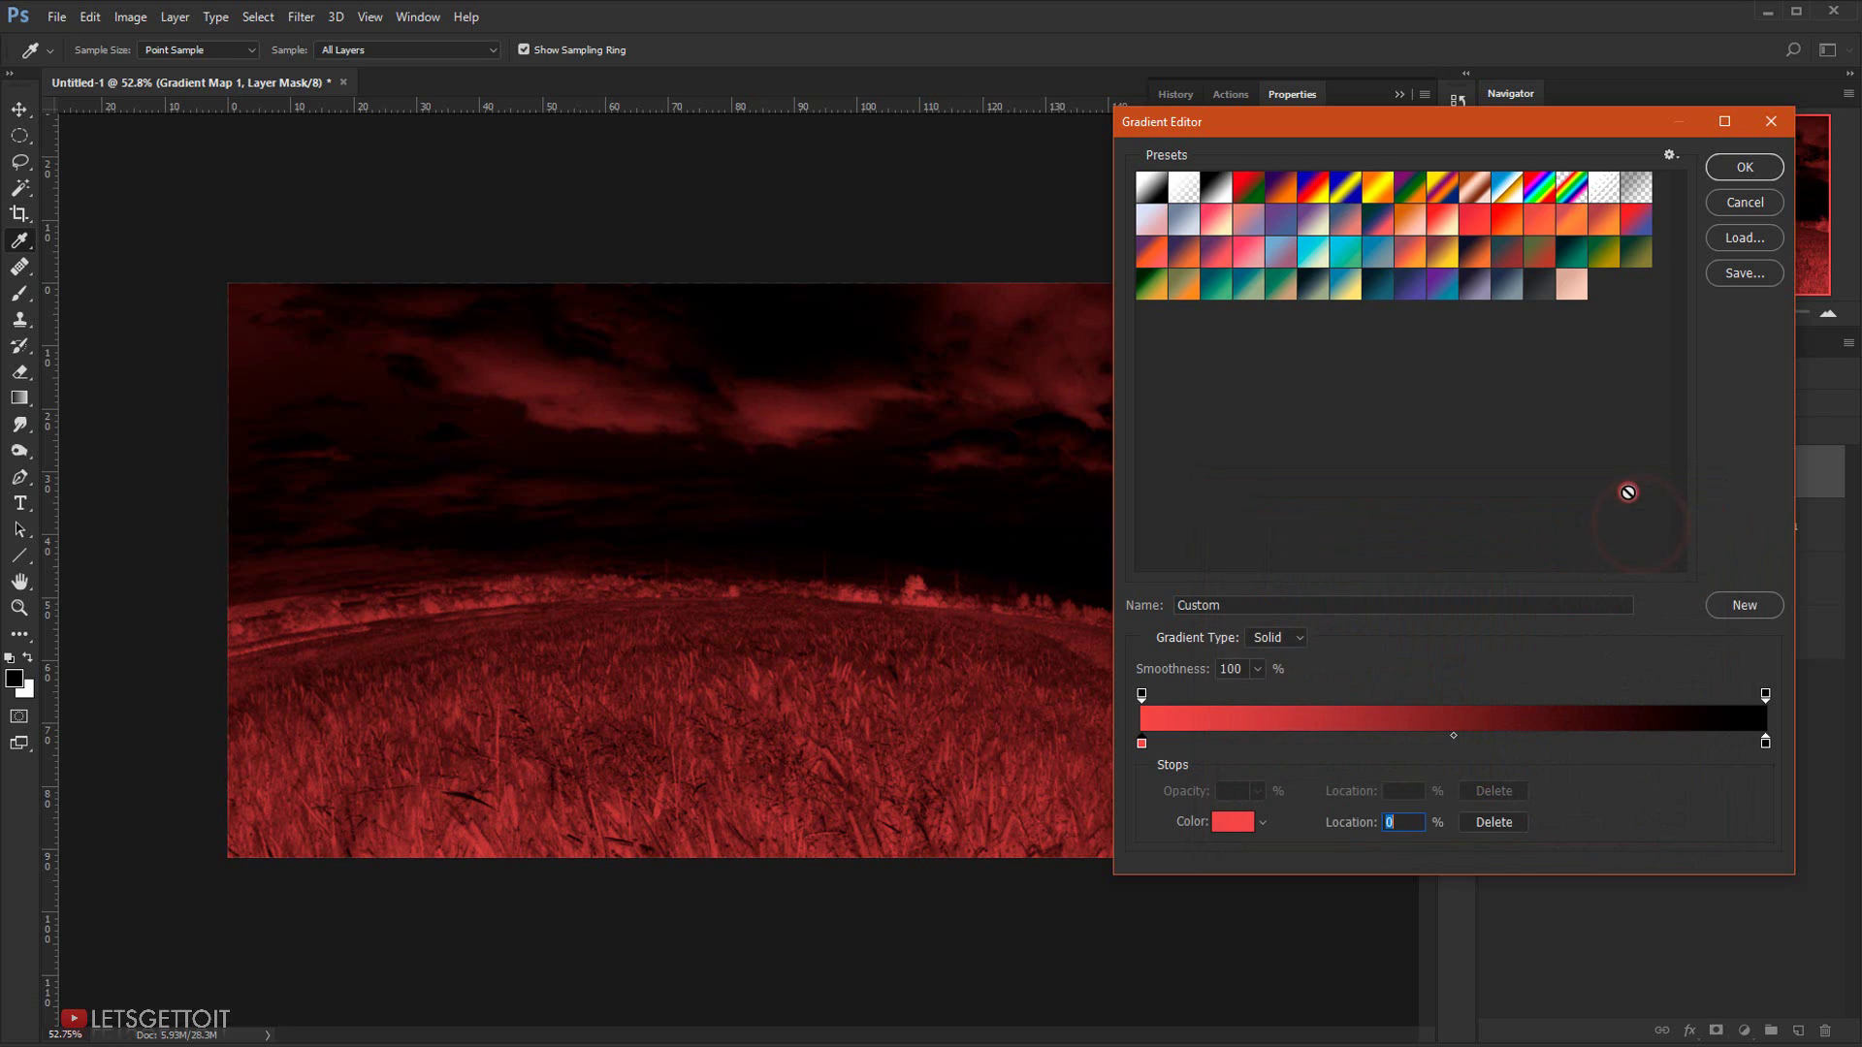
# - Set the gradient's end colour stop to dark yellow, about af9a28, and accept the edited gradient
pyautogui.doubleClick(1766, 741)
pyautogui.moveTo(1491, 781); pyautogui.dragTo(1488, 757)
pyautogui.click(1376, 643)
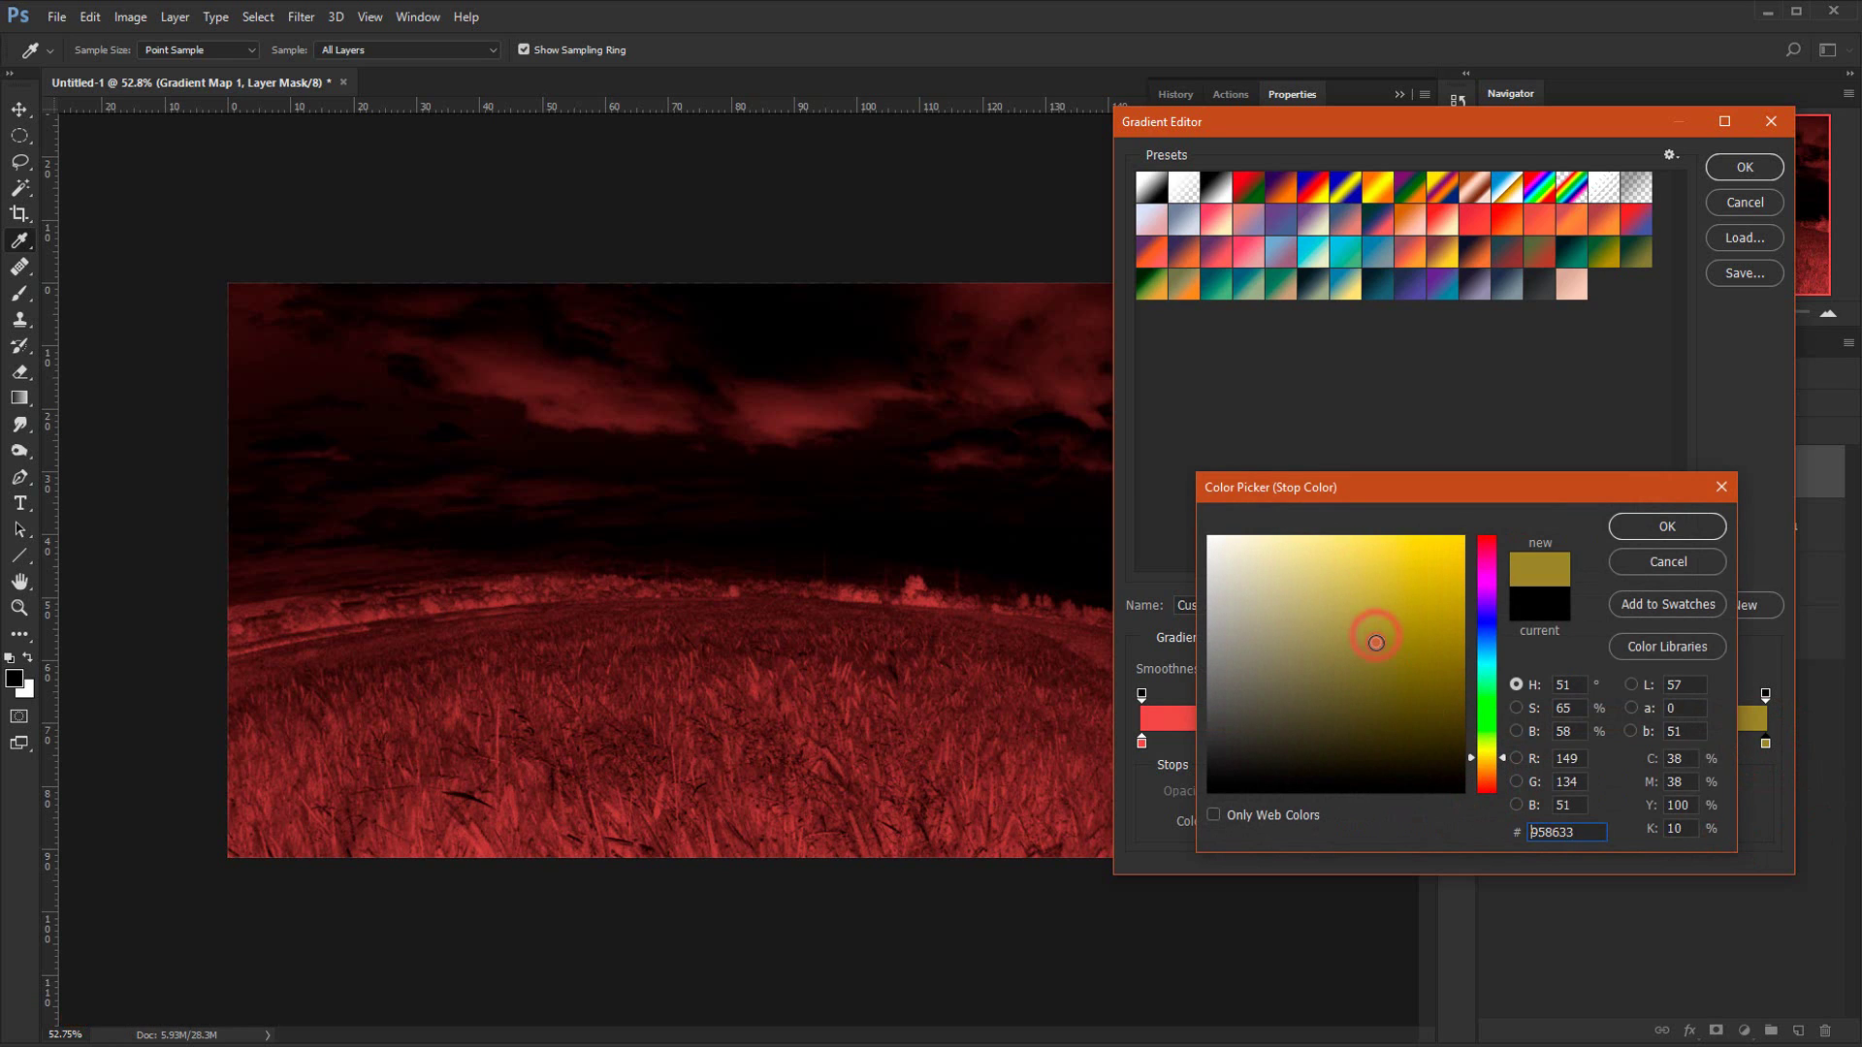
pyautogui.moveTo(1376, 643)
pyautogui.mouseDown()
pyautogui.moveTo(1400, 612)
pyautogui.moveTo(1429, 614)
pyautogui.moveTo(1406, 616)
pyautogui.mouseUp()
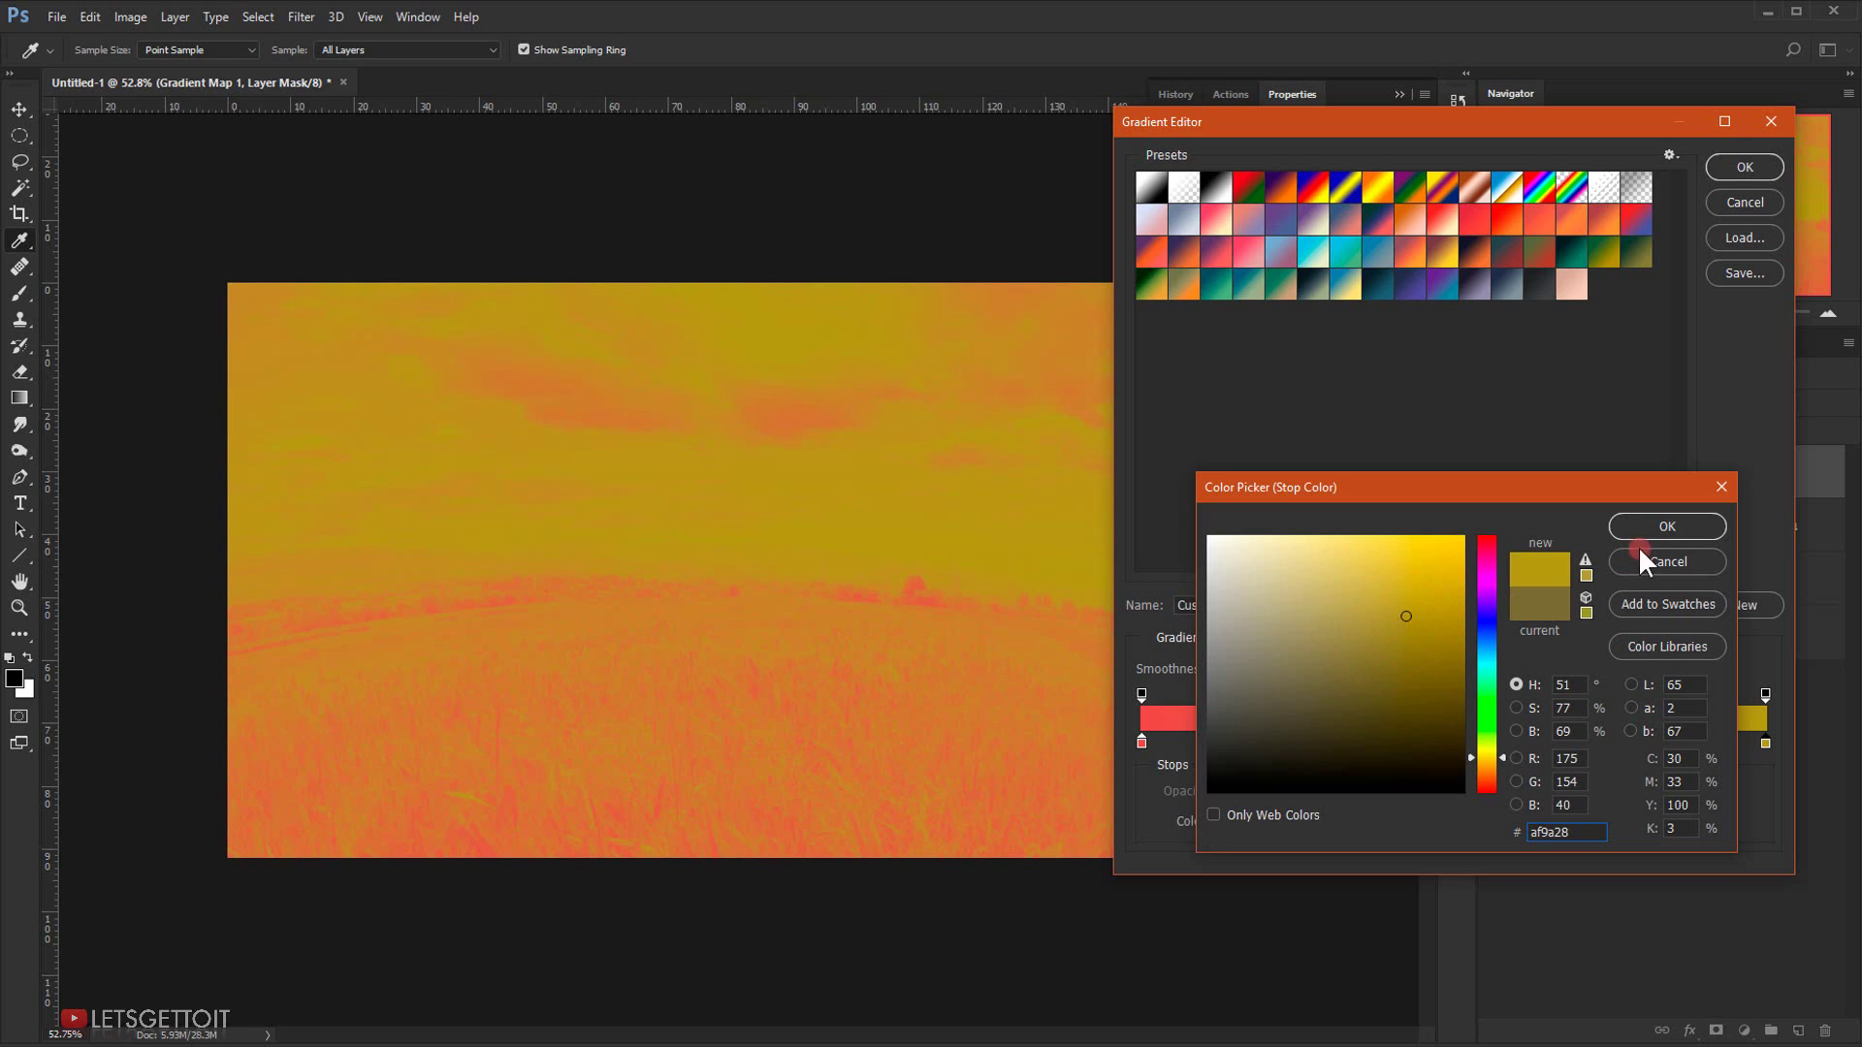
pyautogui.click(1703, 525)
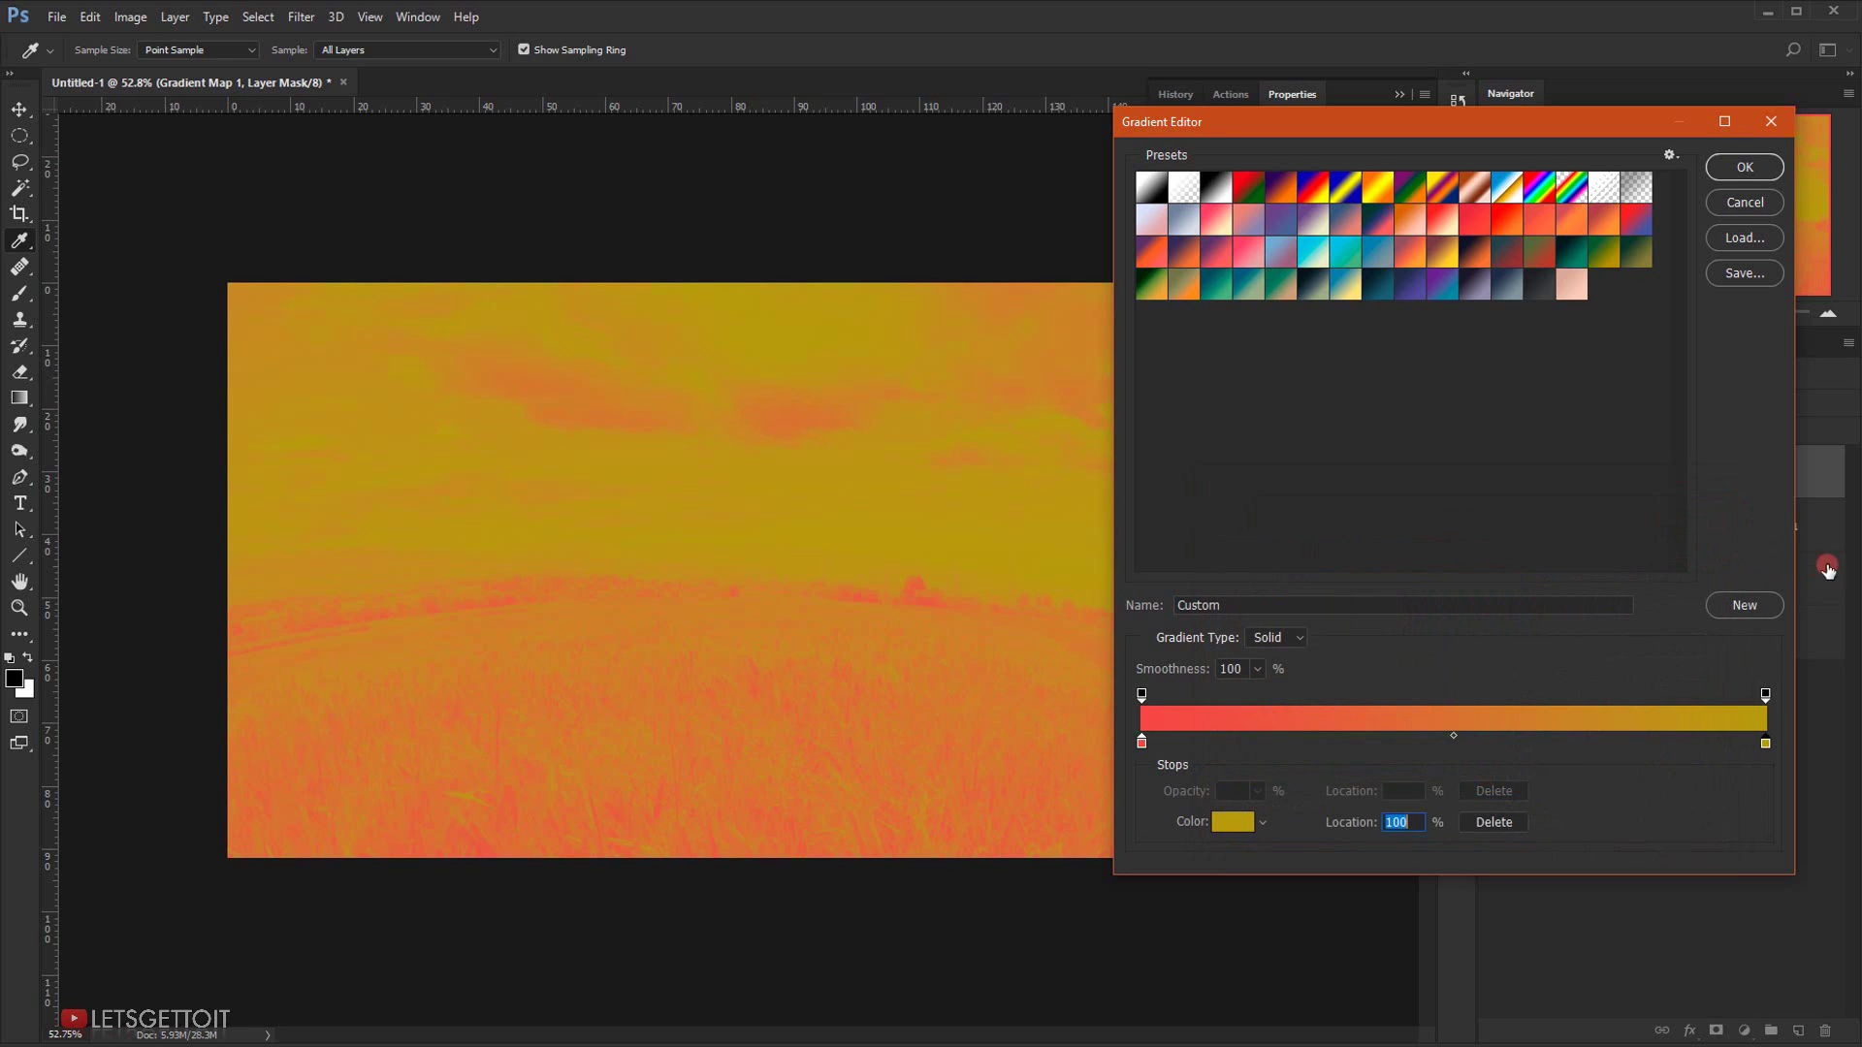
pyautogui.click(1743, 167)
# - Set the gradient map layer to Multiply at 50% opacity and toggle its visibility to compare the effect
pyautogui.press('v')
pyautogui.click(1636, 452)
pyautogui.click(1560, 398)
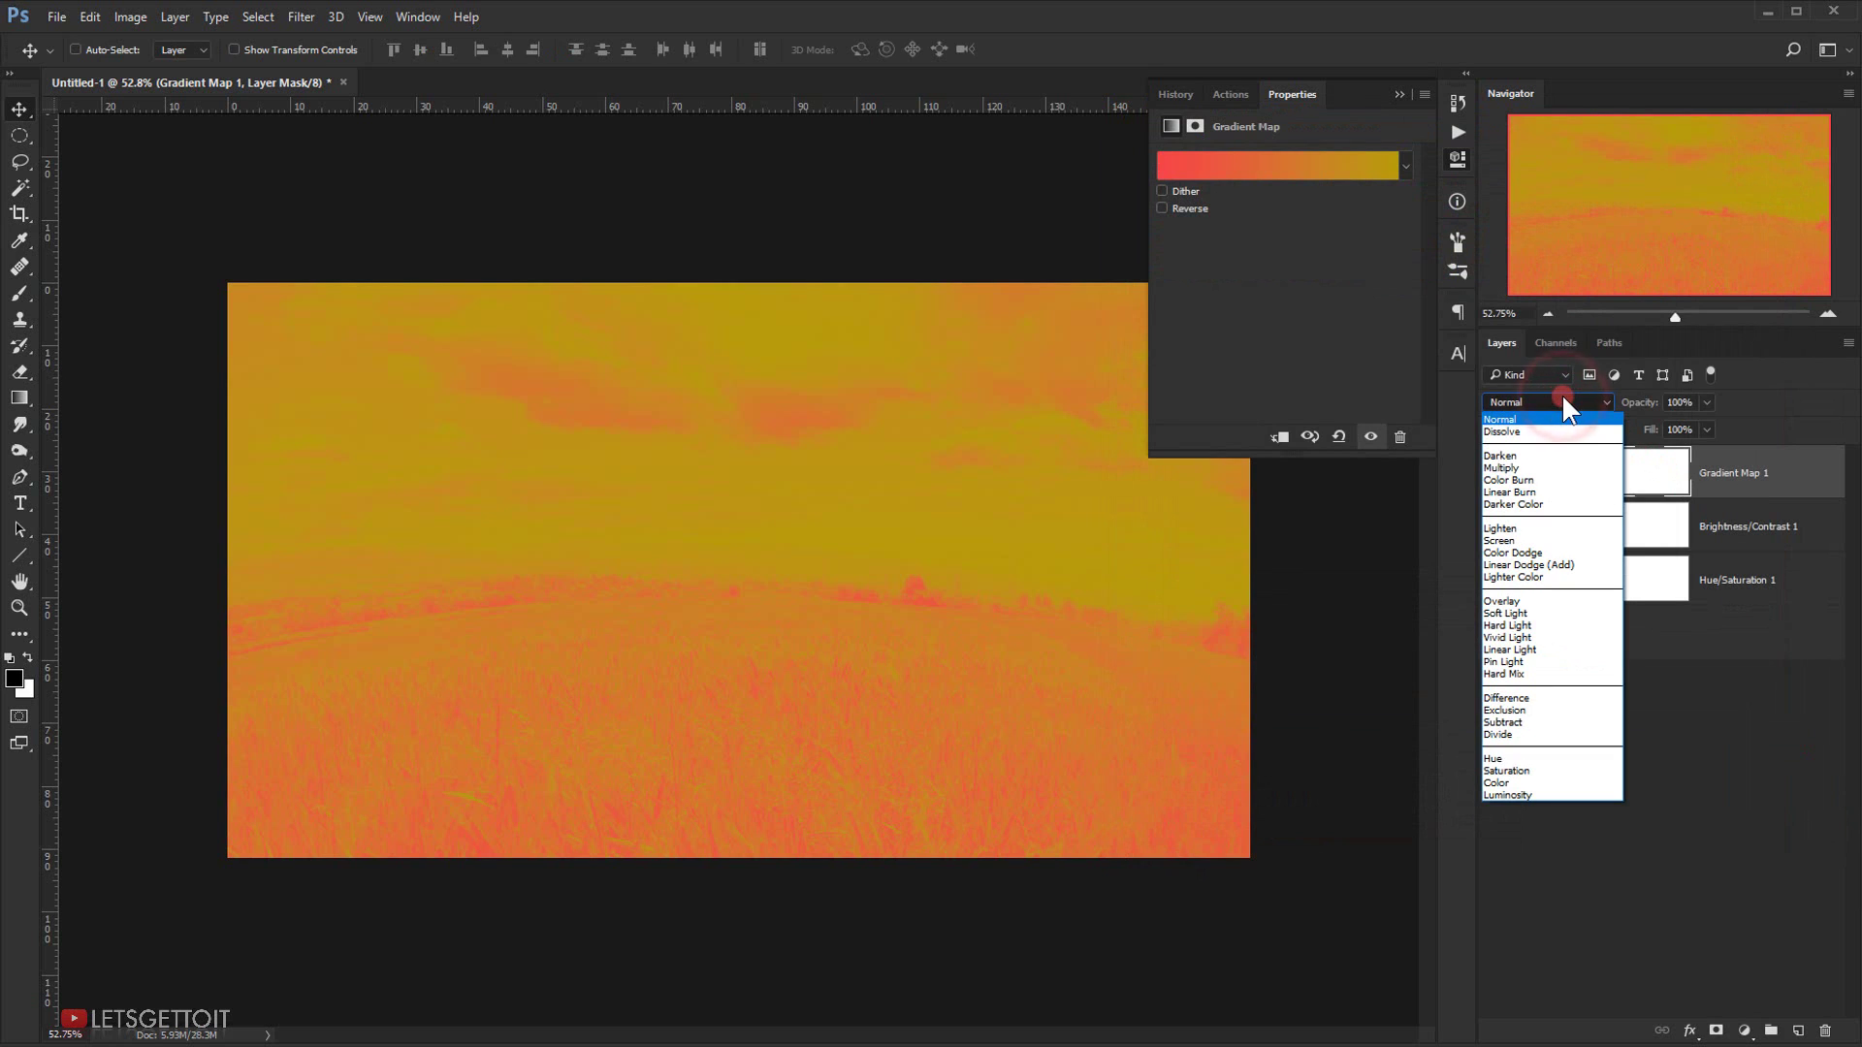
pyautogui.click(1538, 467)
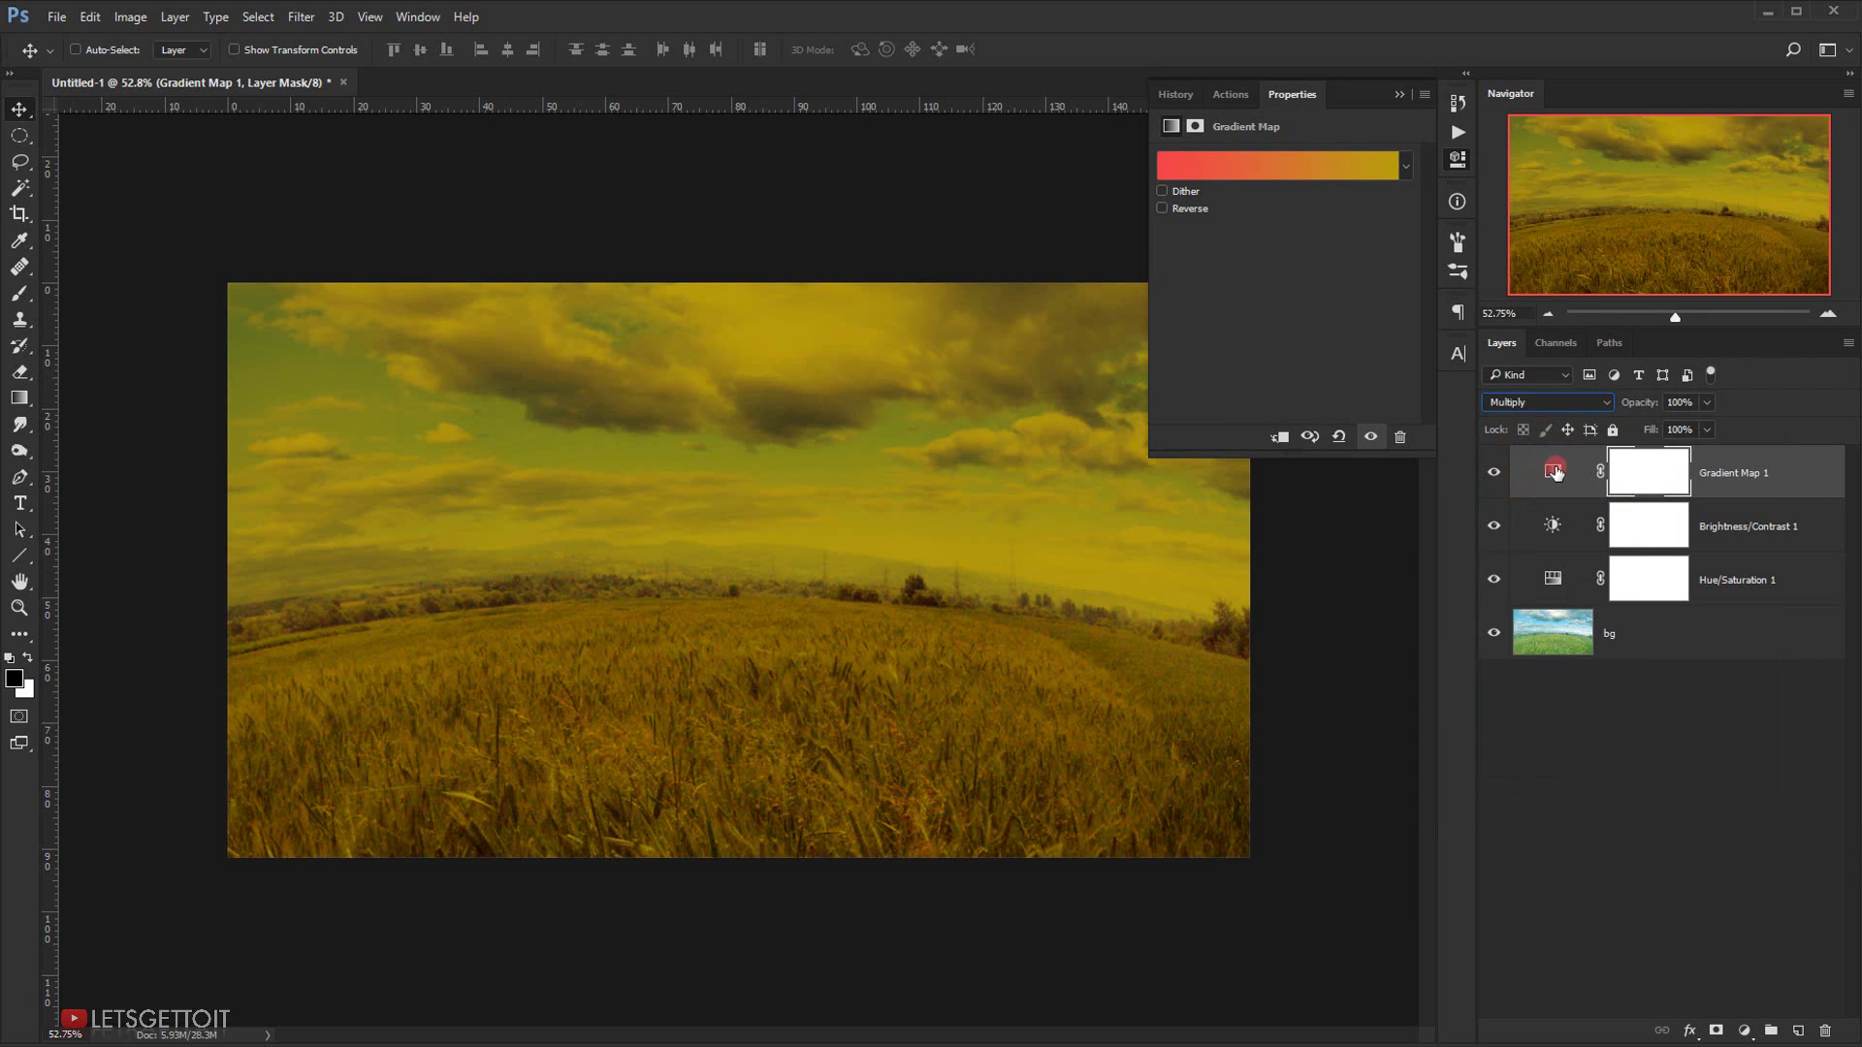
pyautogui.click(1687, 403)
pyautogui.write('50')
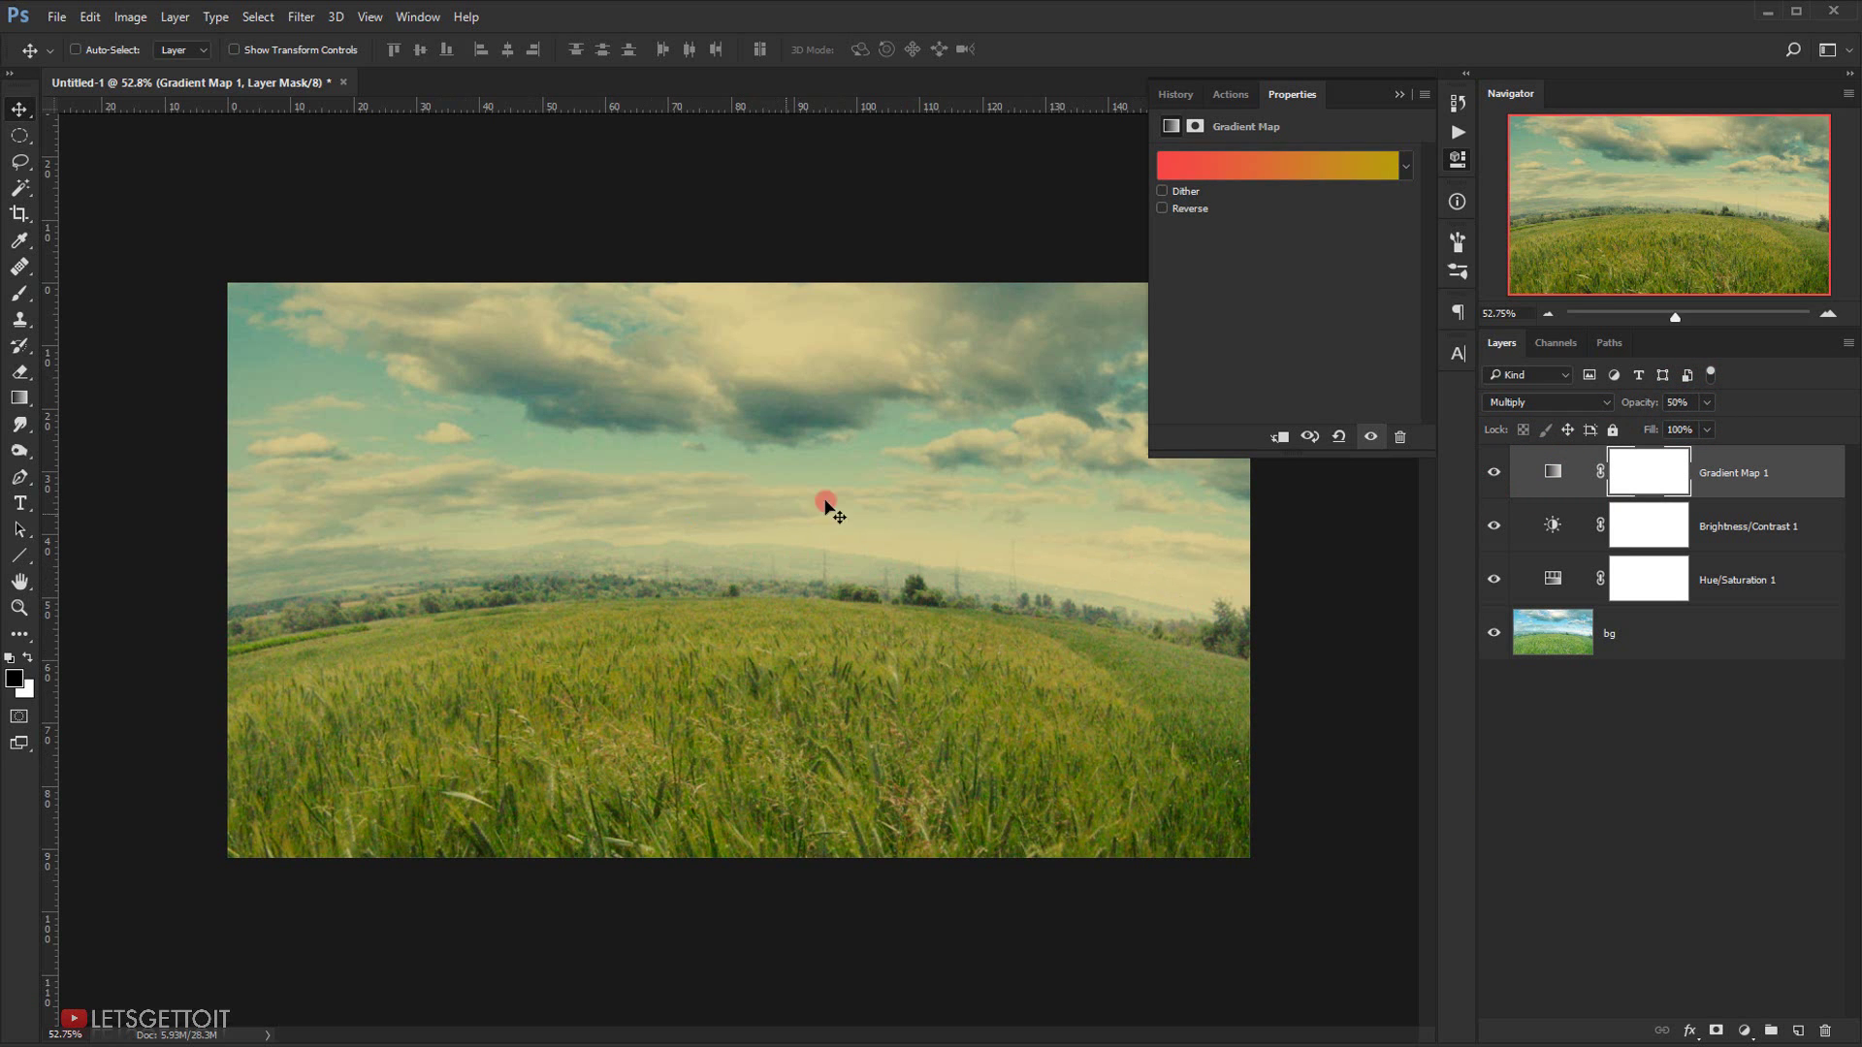
pyautogui.click(1493, 473)
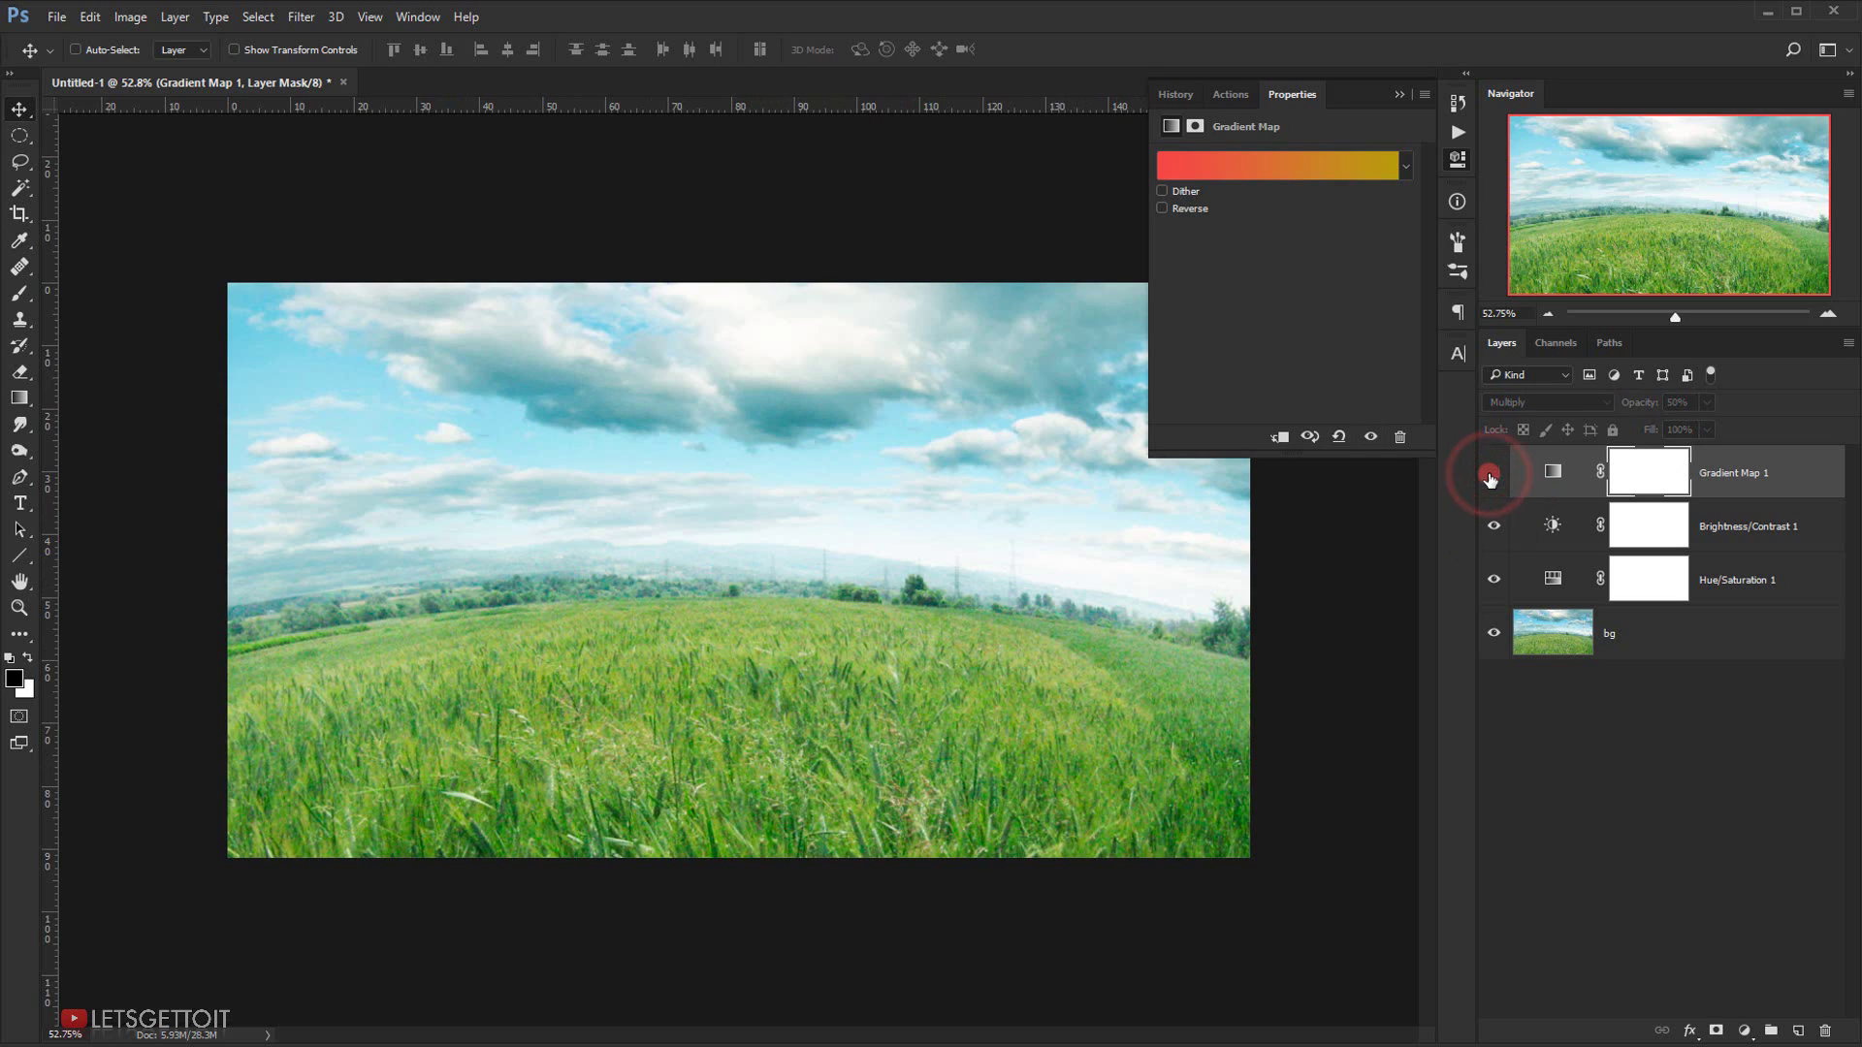
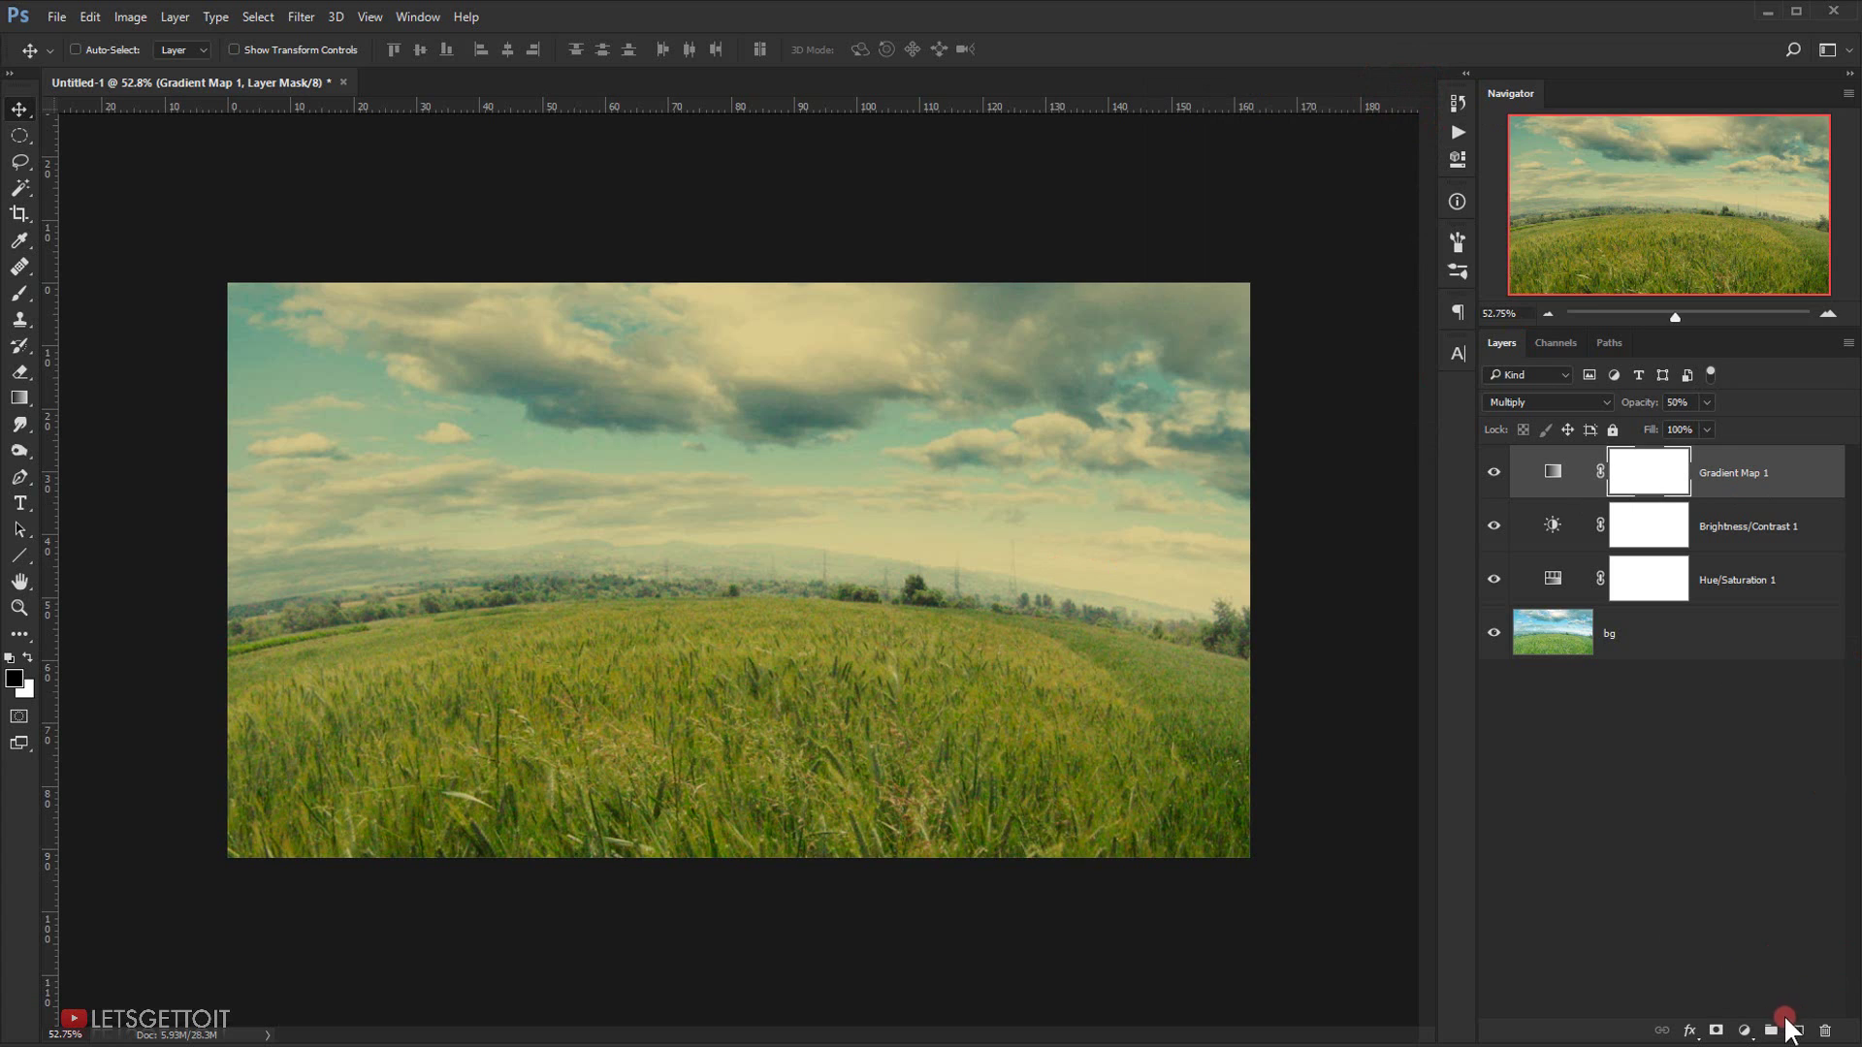
# - Create a new empty layer above the gradient map and name it lIGHT
pyautogui.click(1795, 1033)
pyautogui.doubleClick(1614, 472)
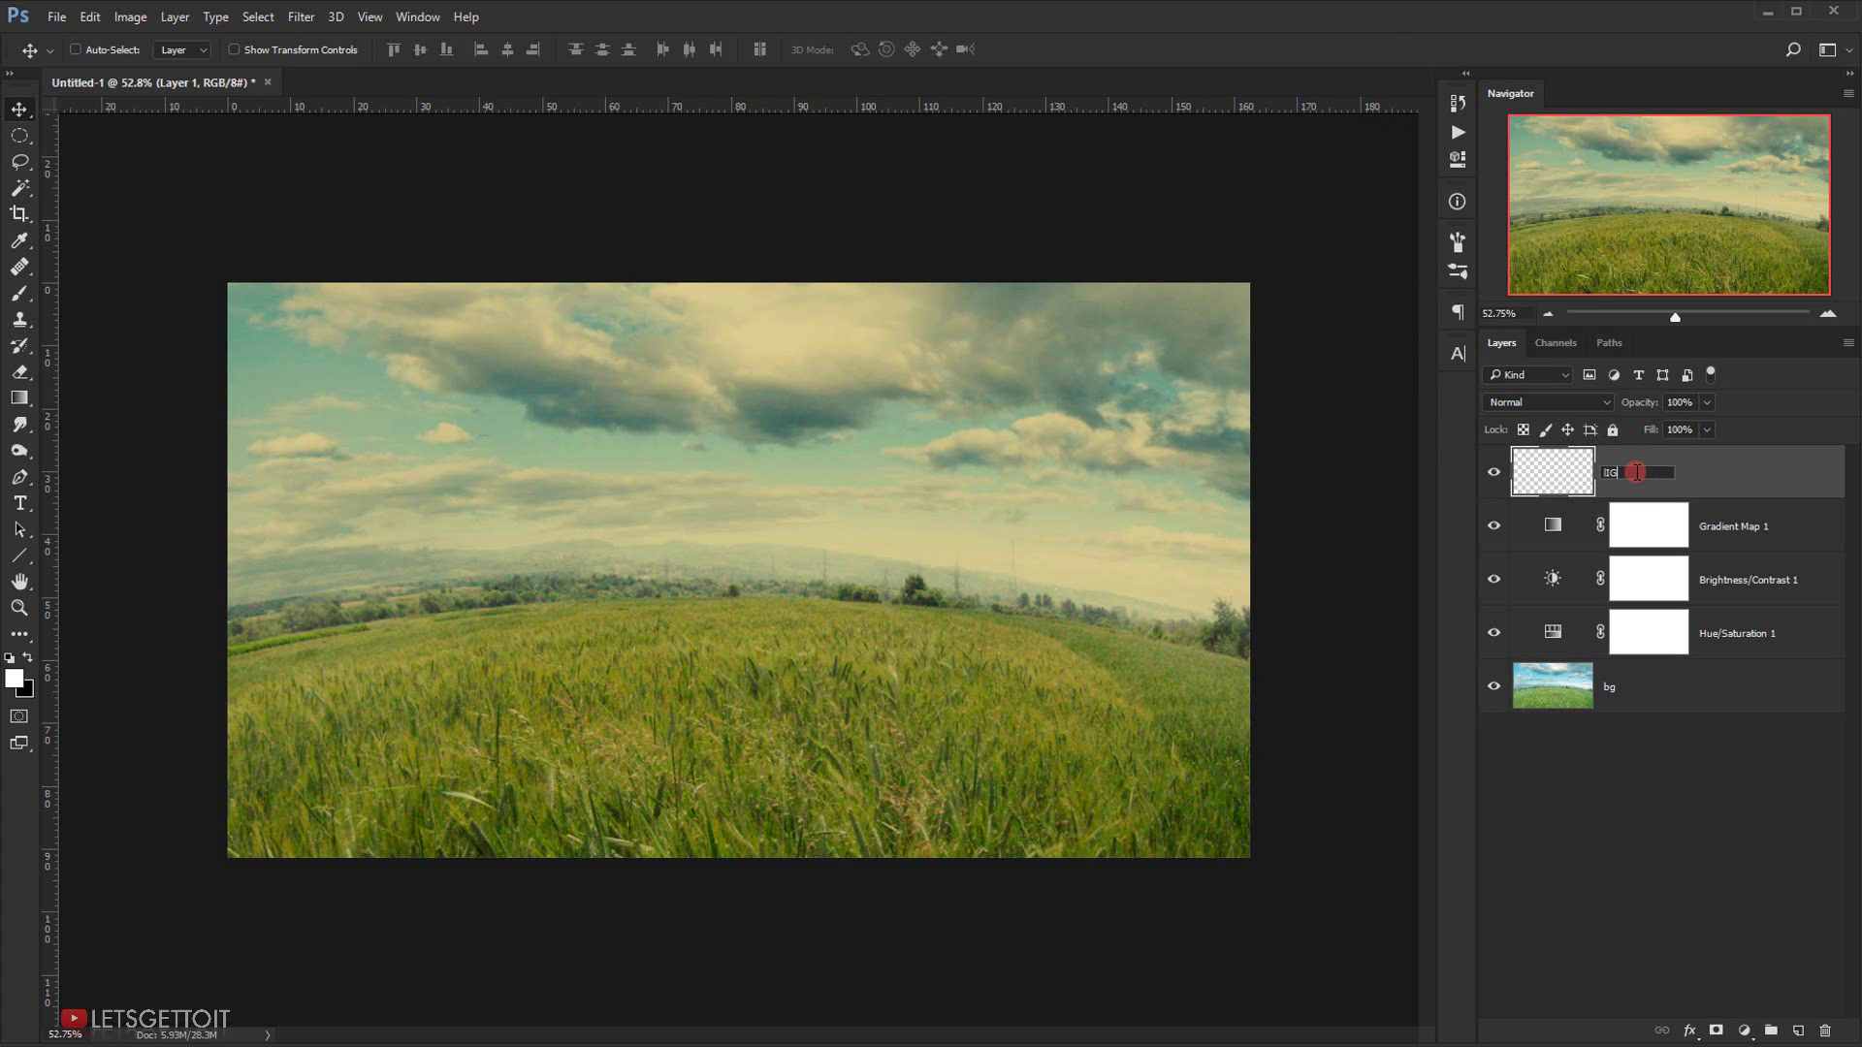
pyautogui.press('Return')
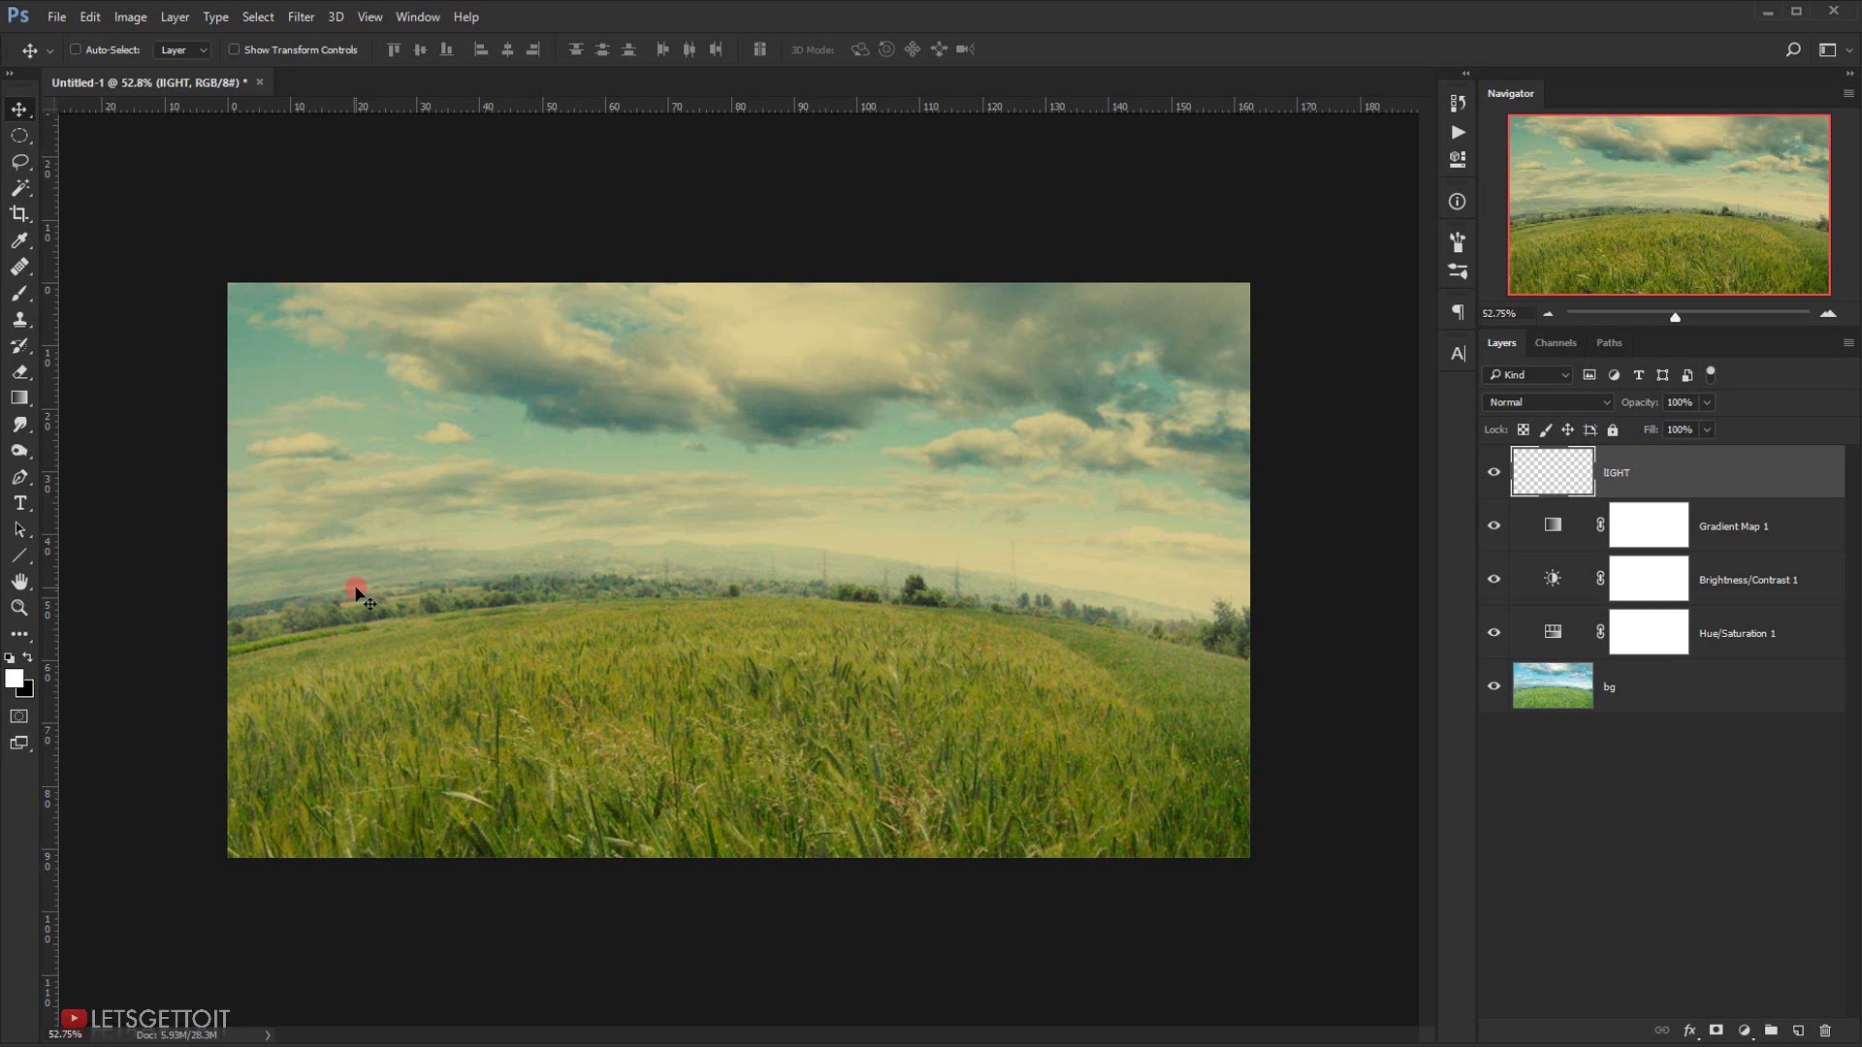
# - Set up the Gradient tool with a white Foreground to Transparent gradient in the Reflected style
pyautogui.click(17, 399)
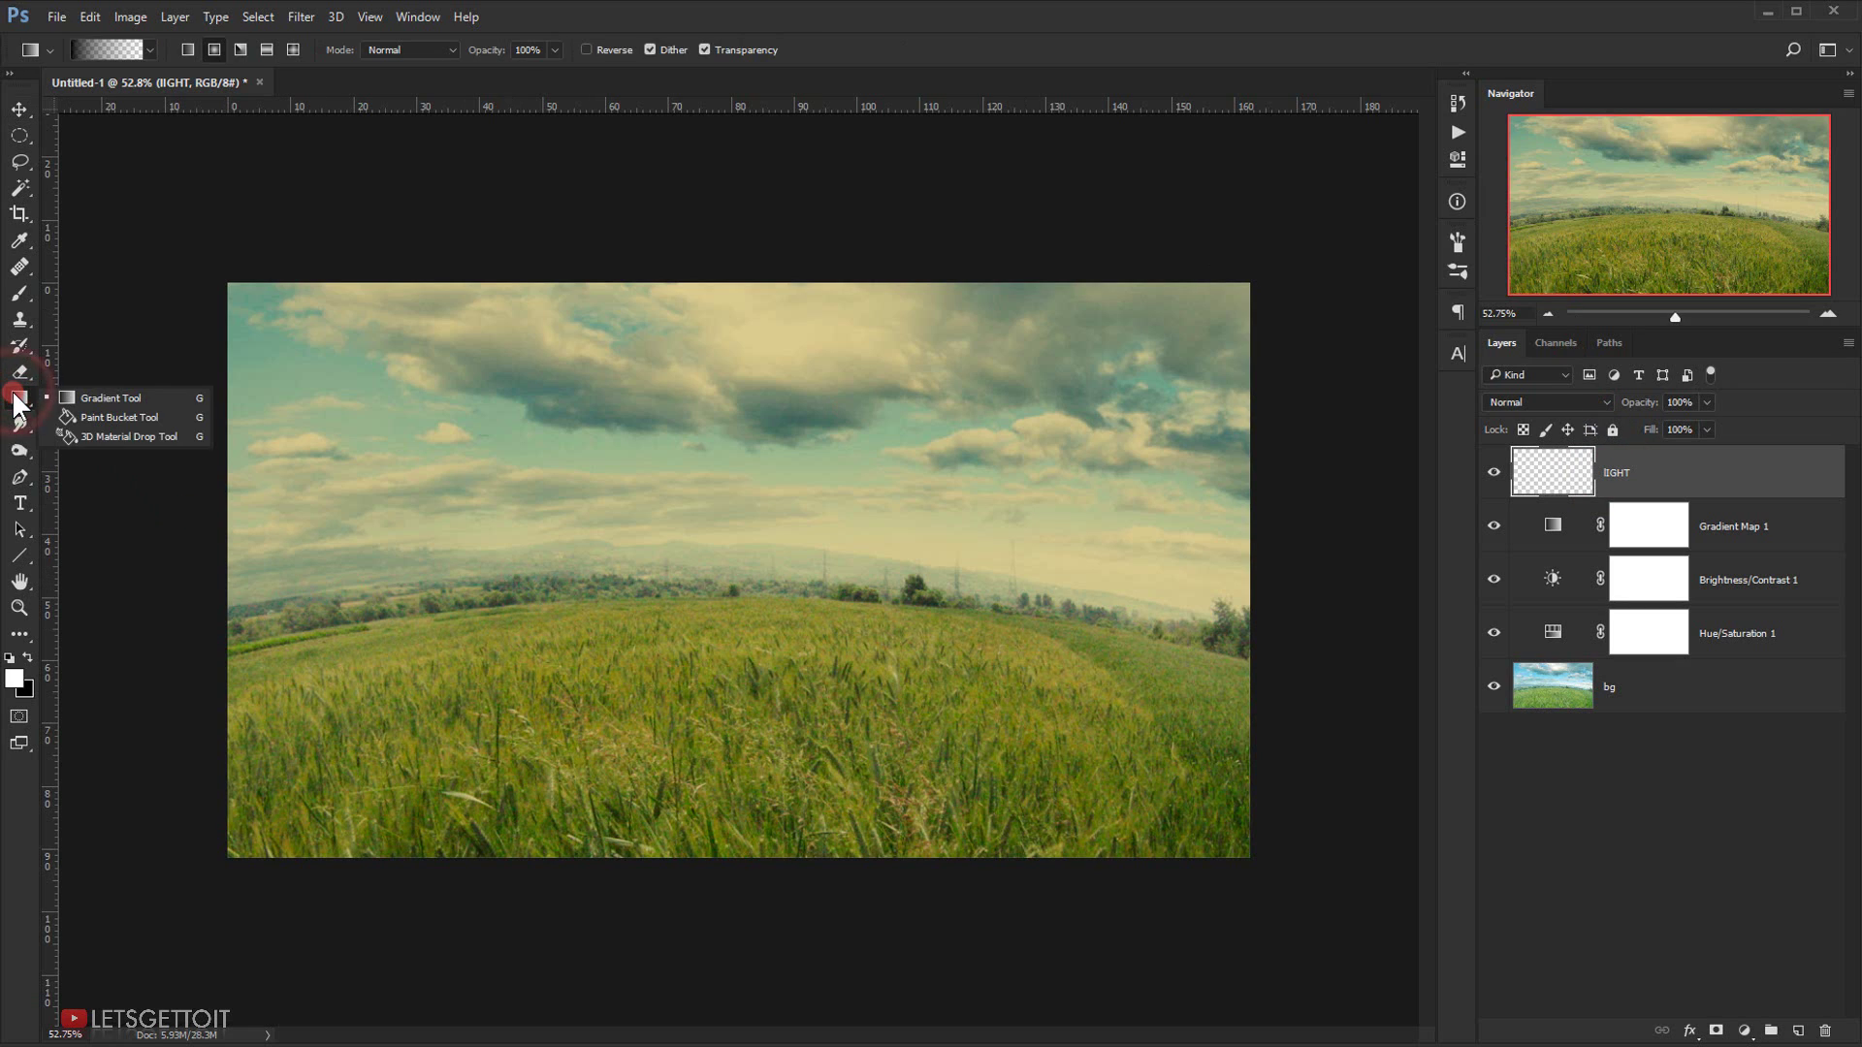
pyautogui.click(87, 398)
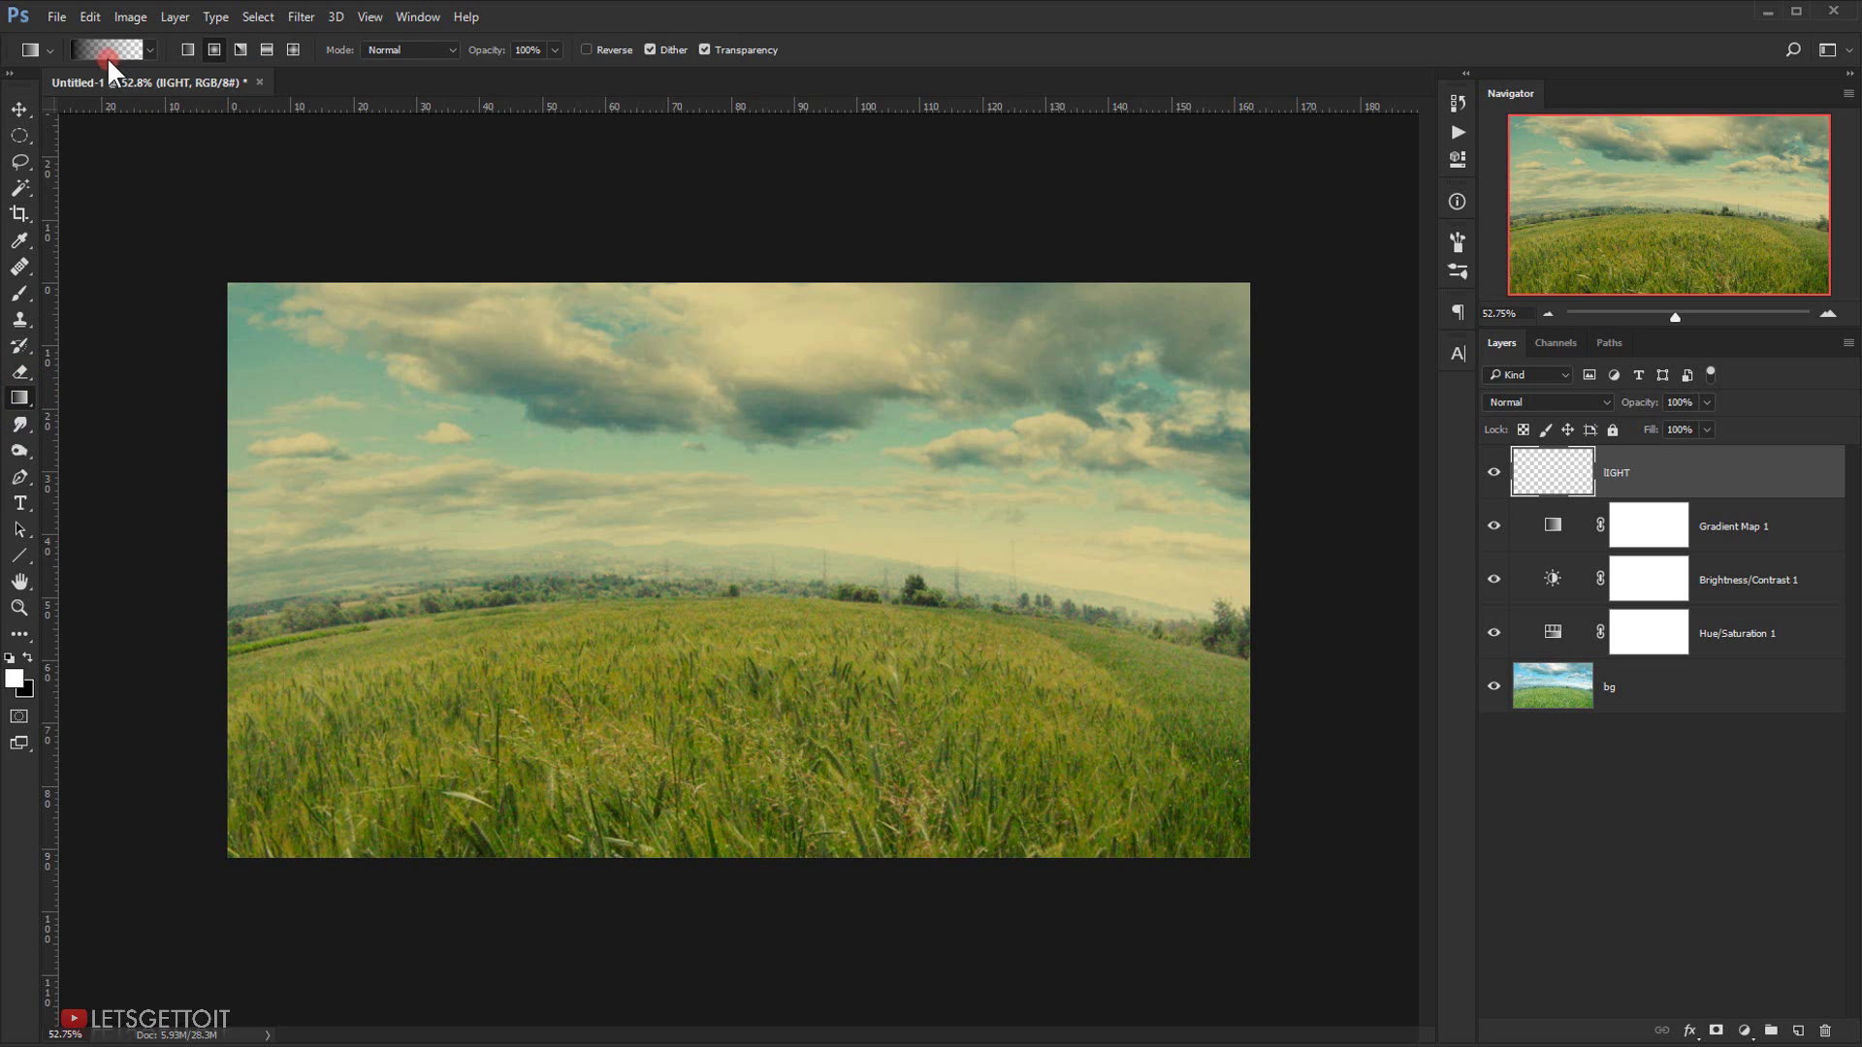
pyautogui.click(101, 50)
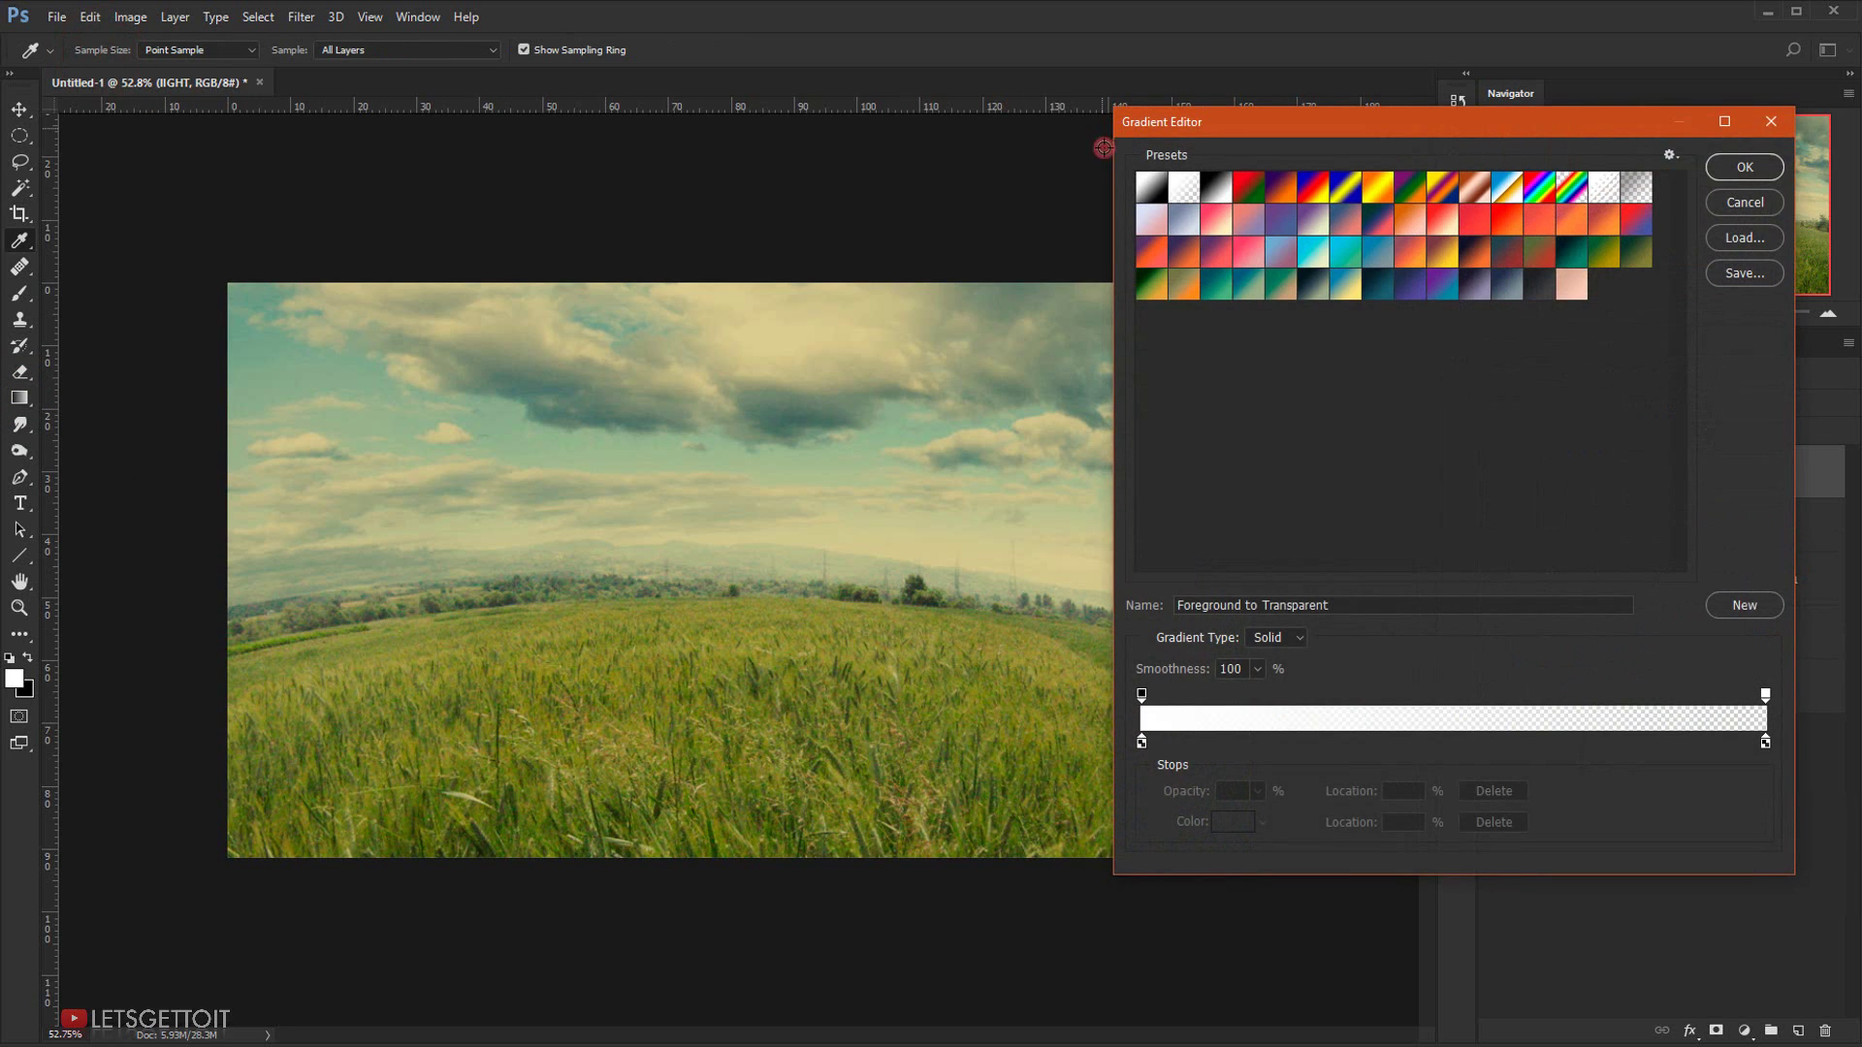
pyautogui.click(1751, 167)
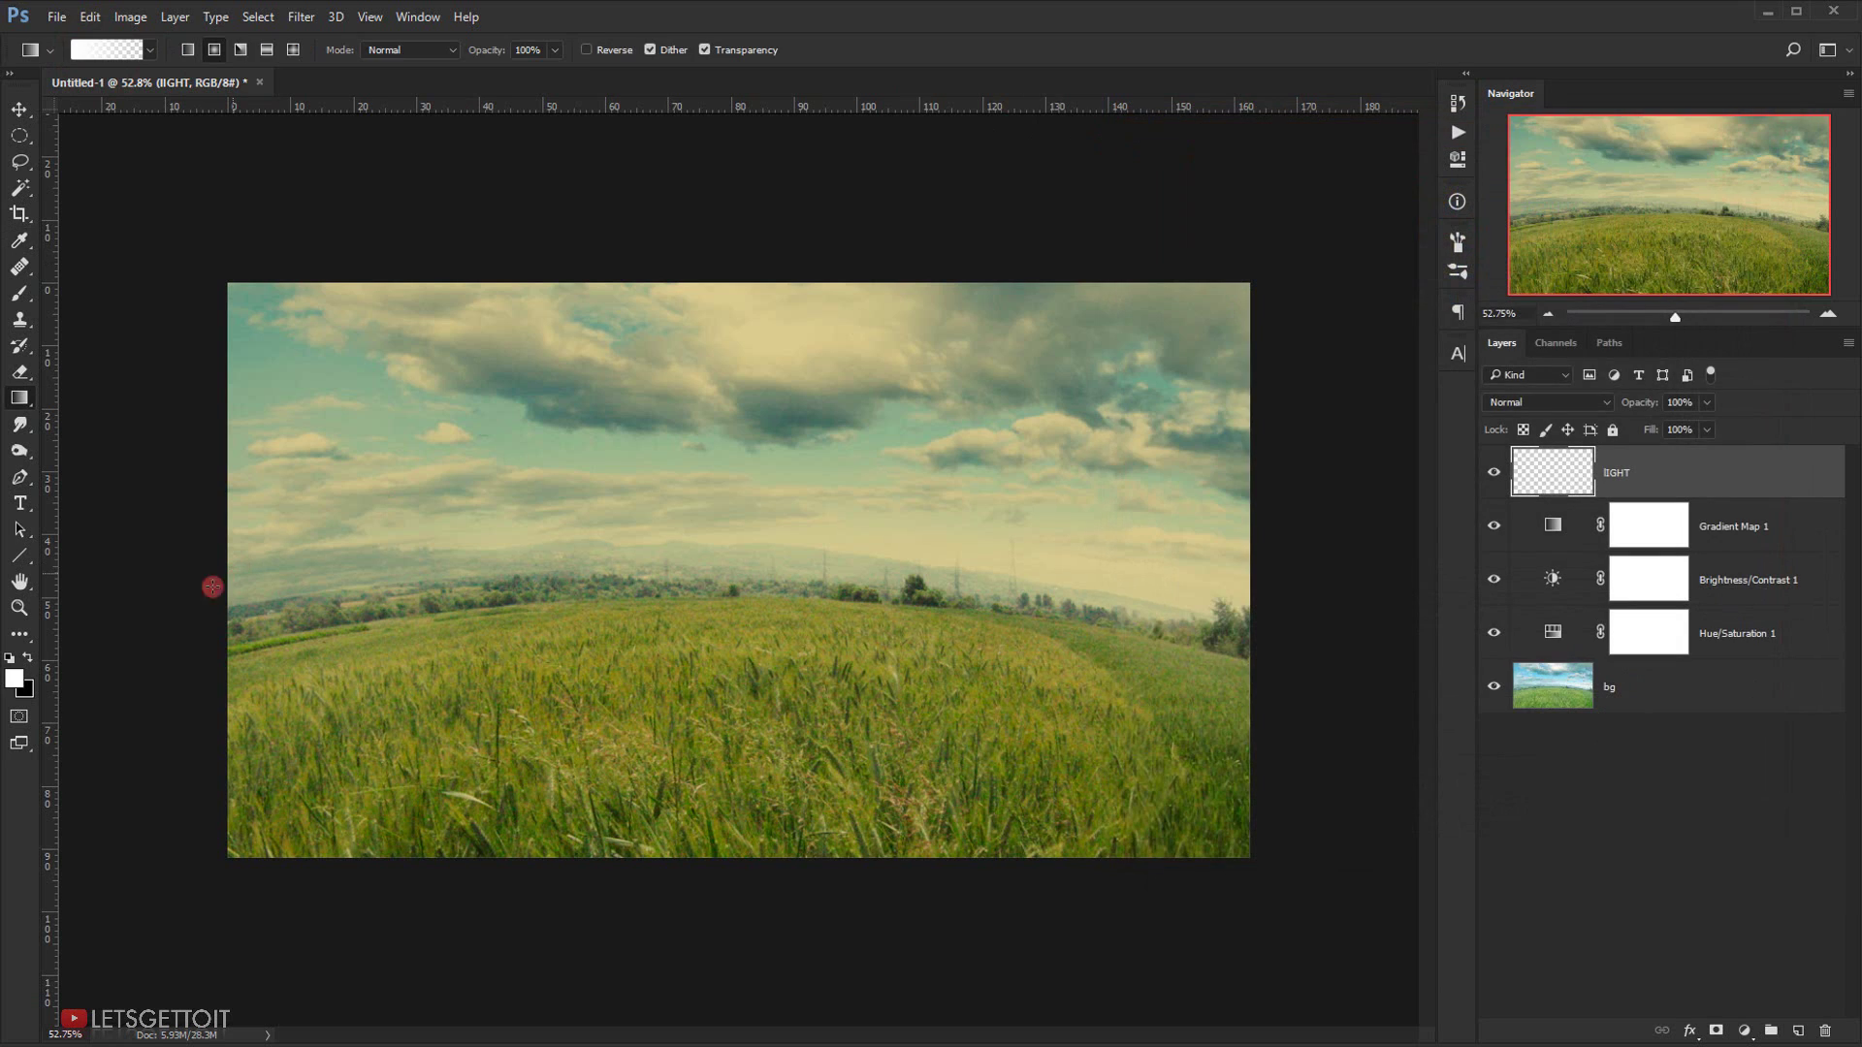
pyautogui.click(15, 676)
pyautogui.click(187, 288)
pyautogui.click(267, 49)
# - Draw a straight vertical reflected gradient on the lIGHT layer, from the middle of the sky down past the horizon
pyautogui.press('shift')
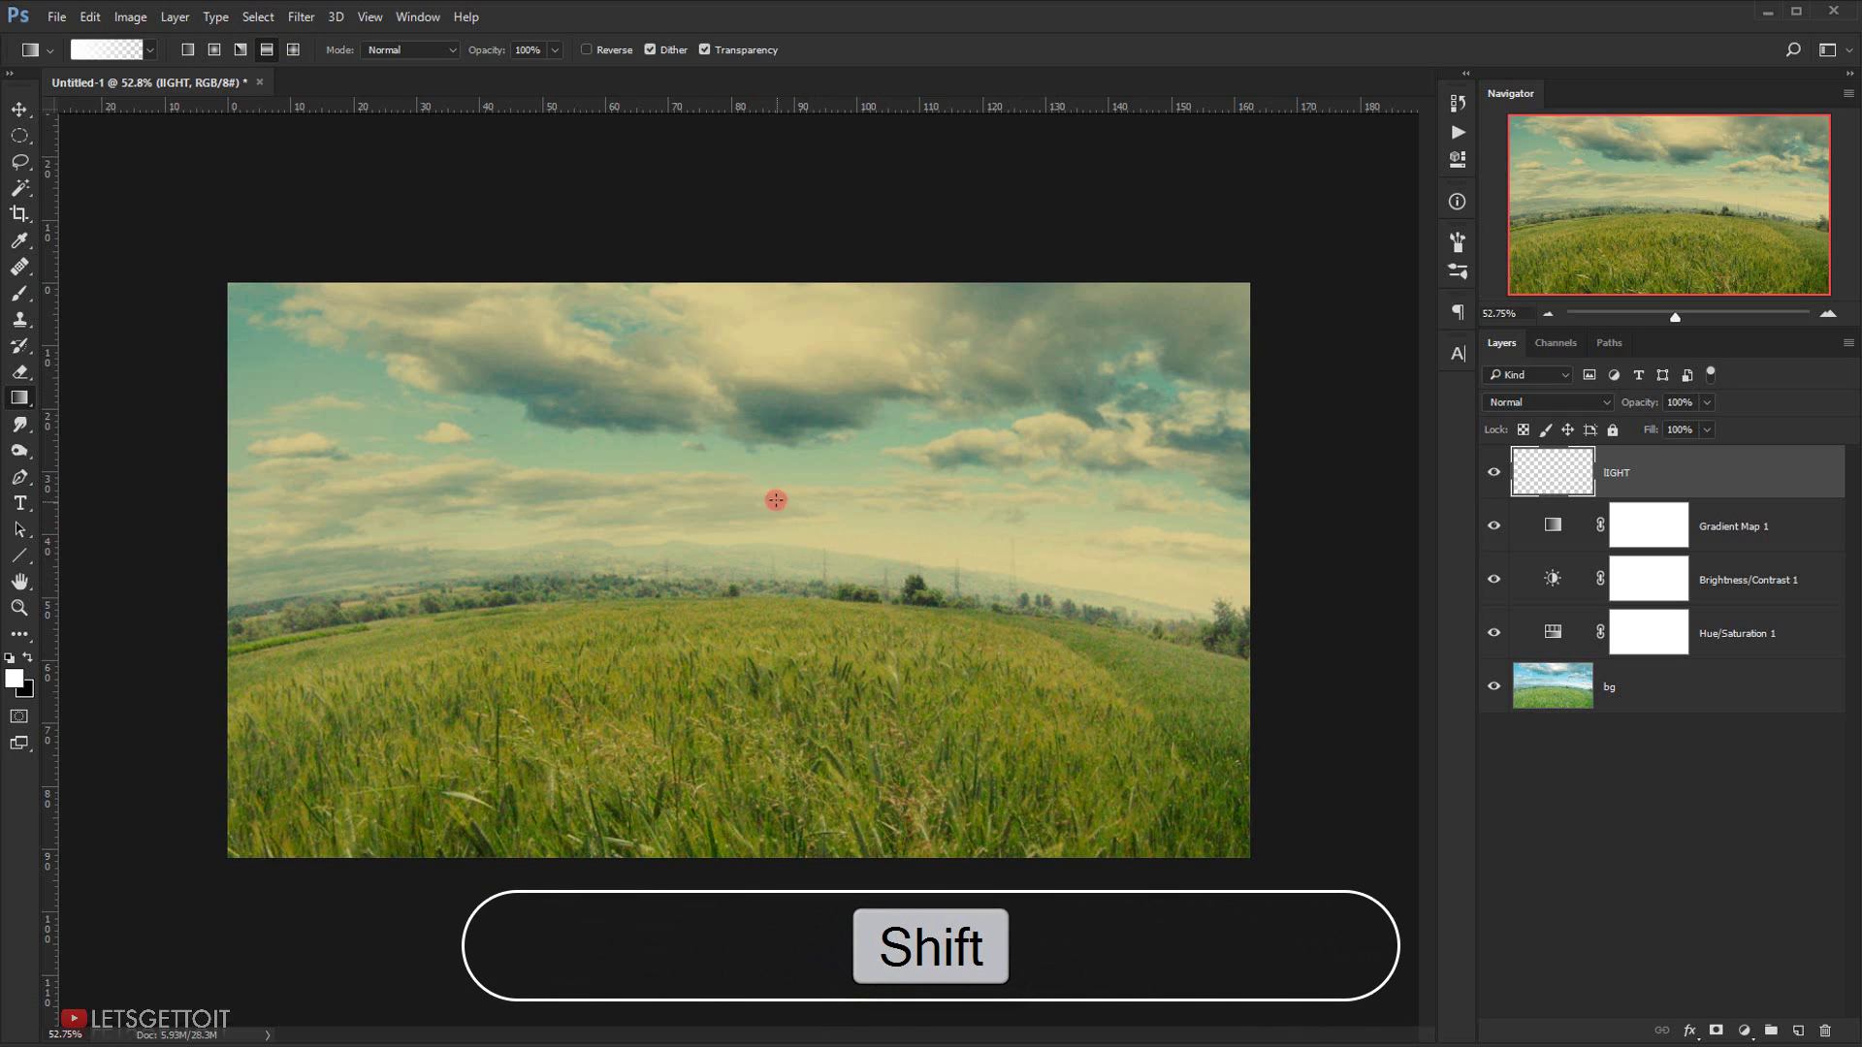
pyautogui.moveTo(760, 477); pyautogui.dragTo(760, 526)
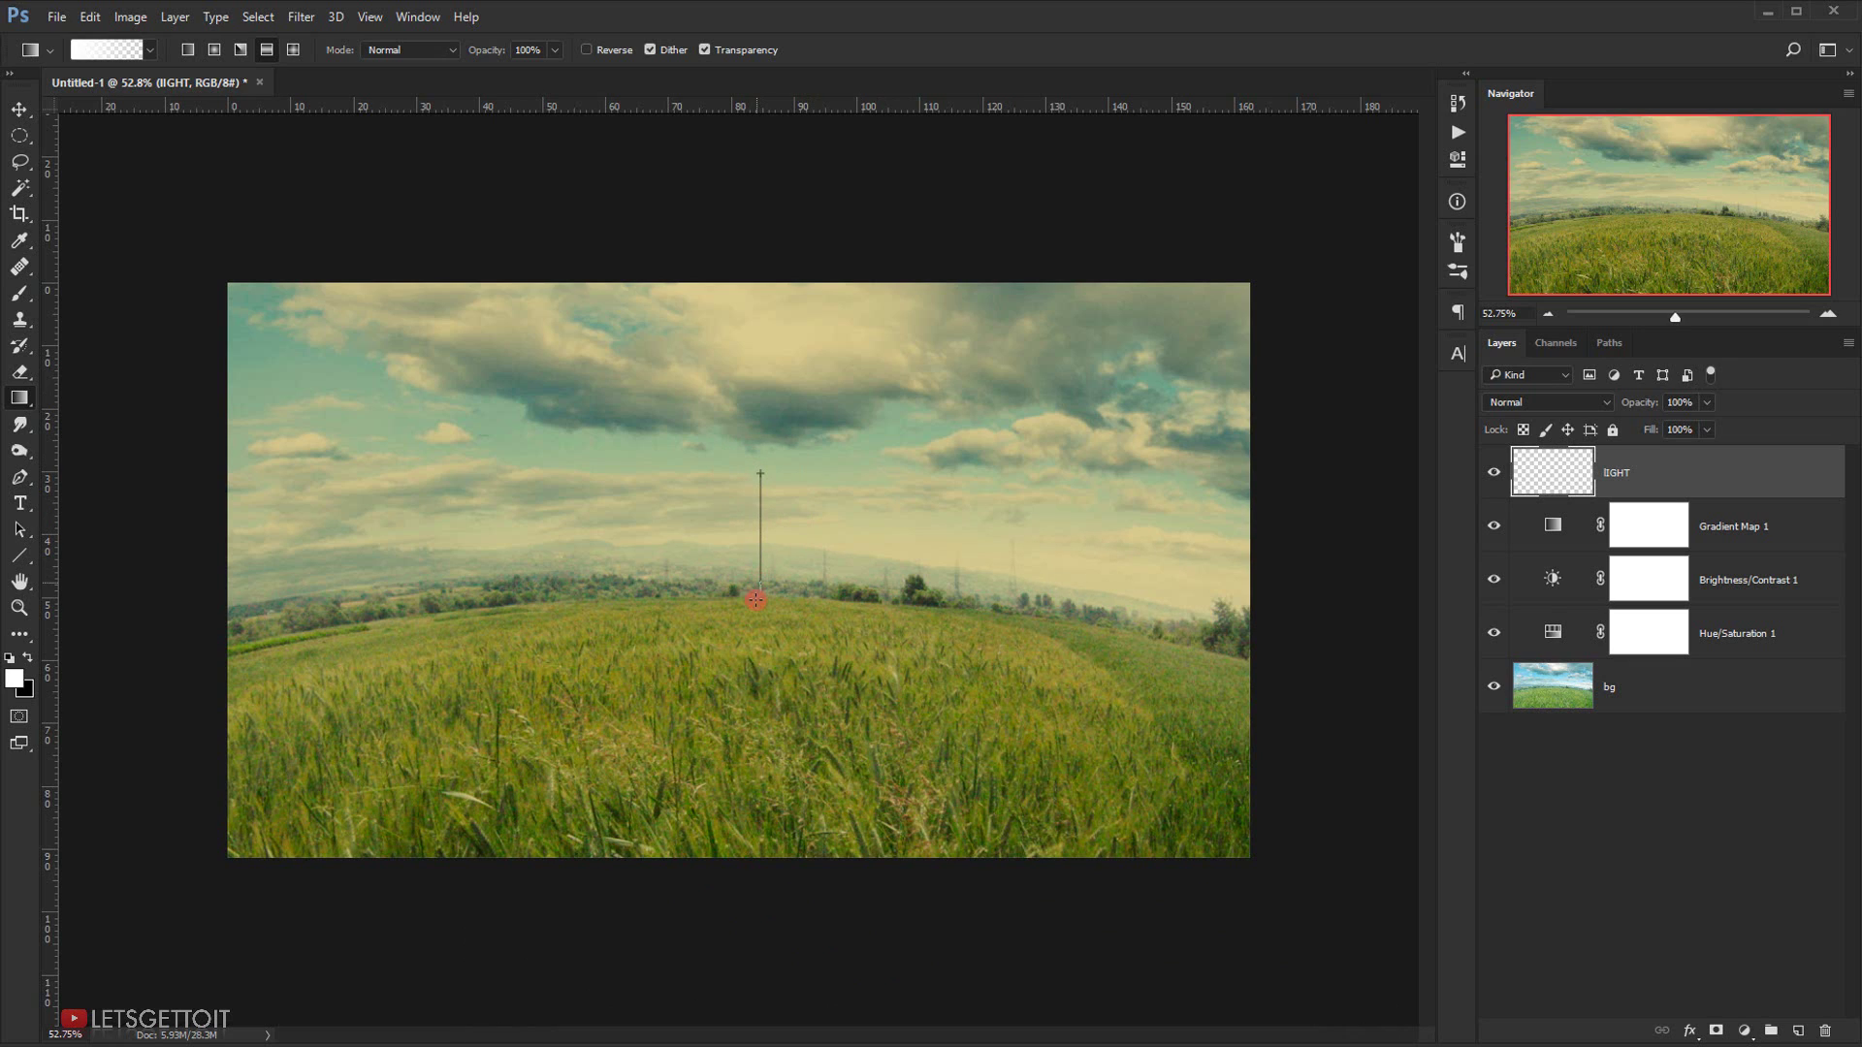
pyautogui.moveTo(749, 628); pyautogui.dragTo(748, 631)
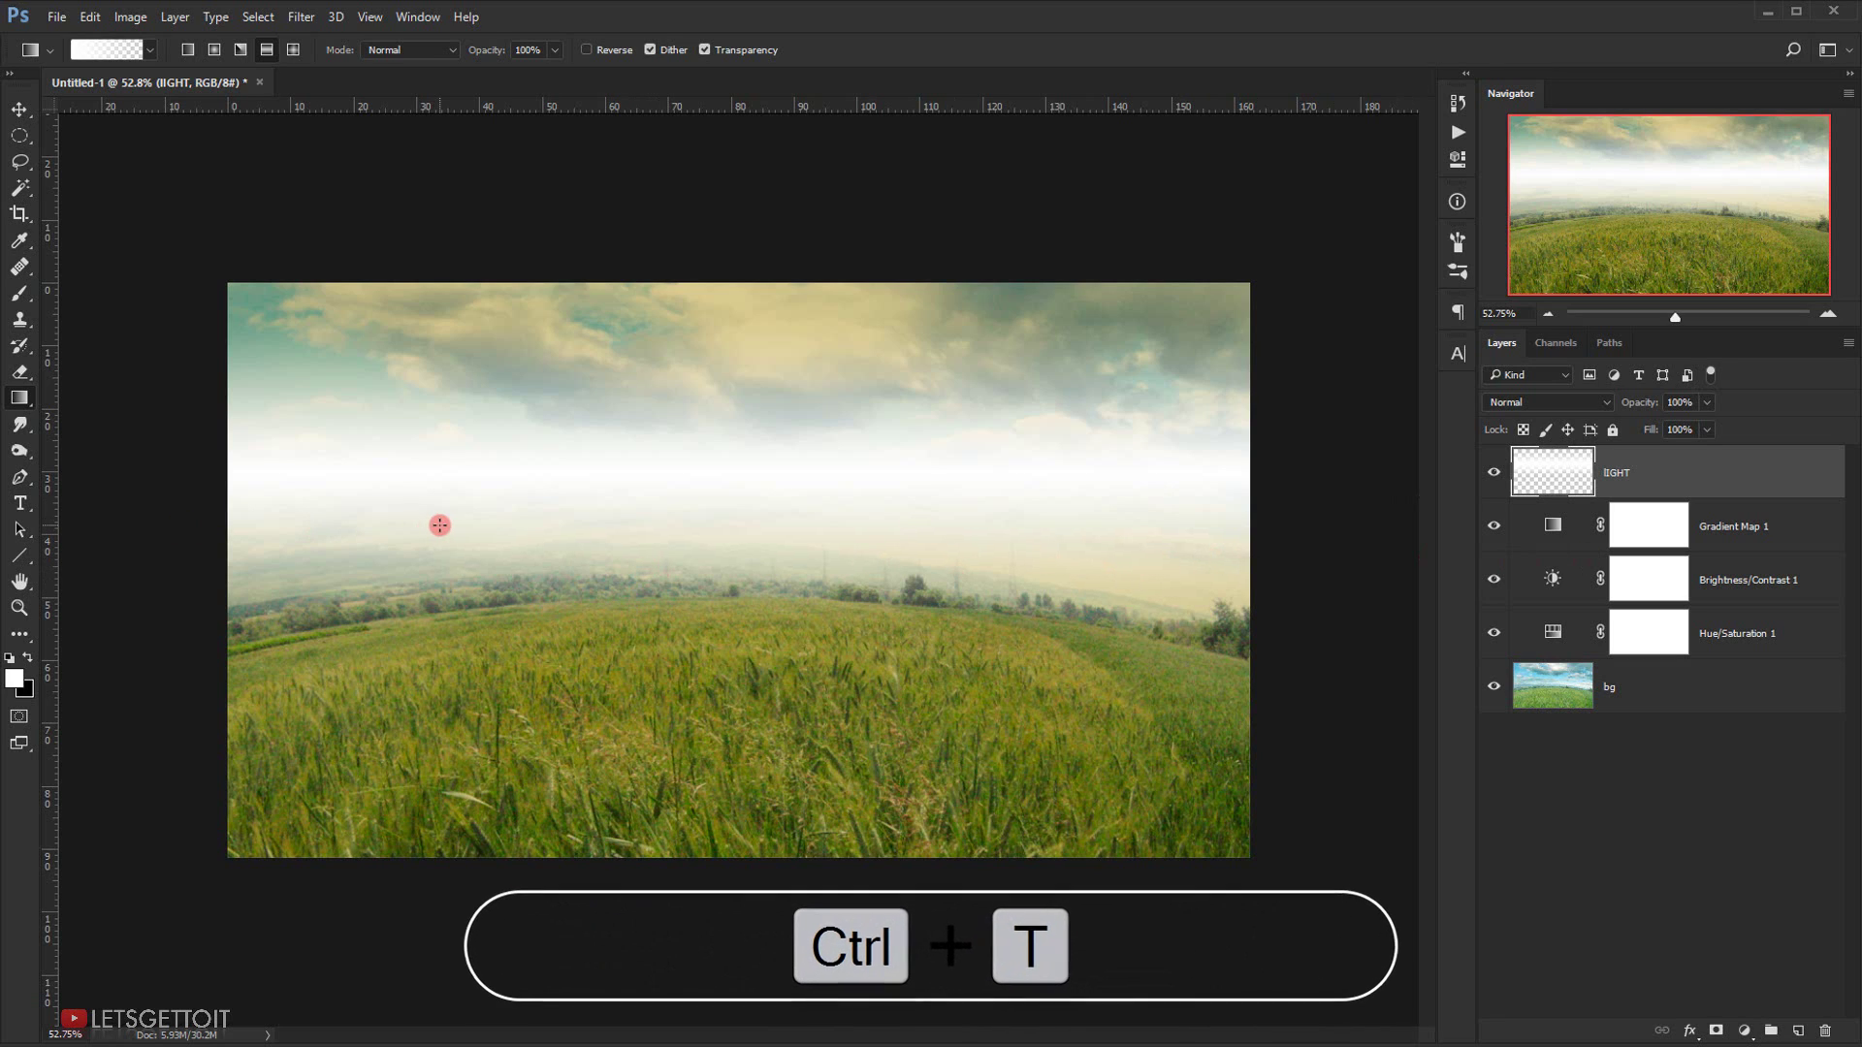
# - Free-transform the white glow, moving it down over the horizon and widening it to about 127% beyond both canvas sides
pyautogui.hotkey('ctrl', 't')
pyautogui.moveTo(1042, 439); pyautogui.dragTo(1046, 543)
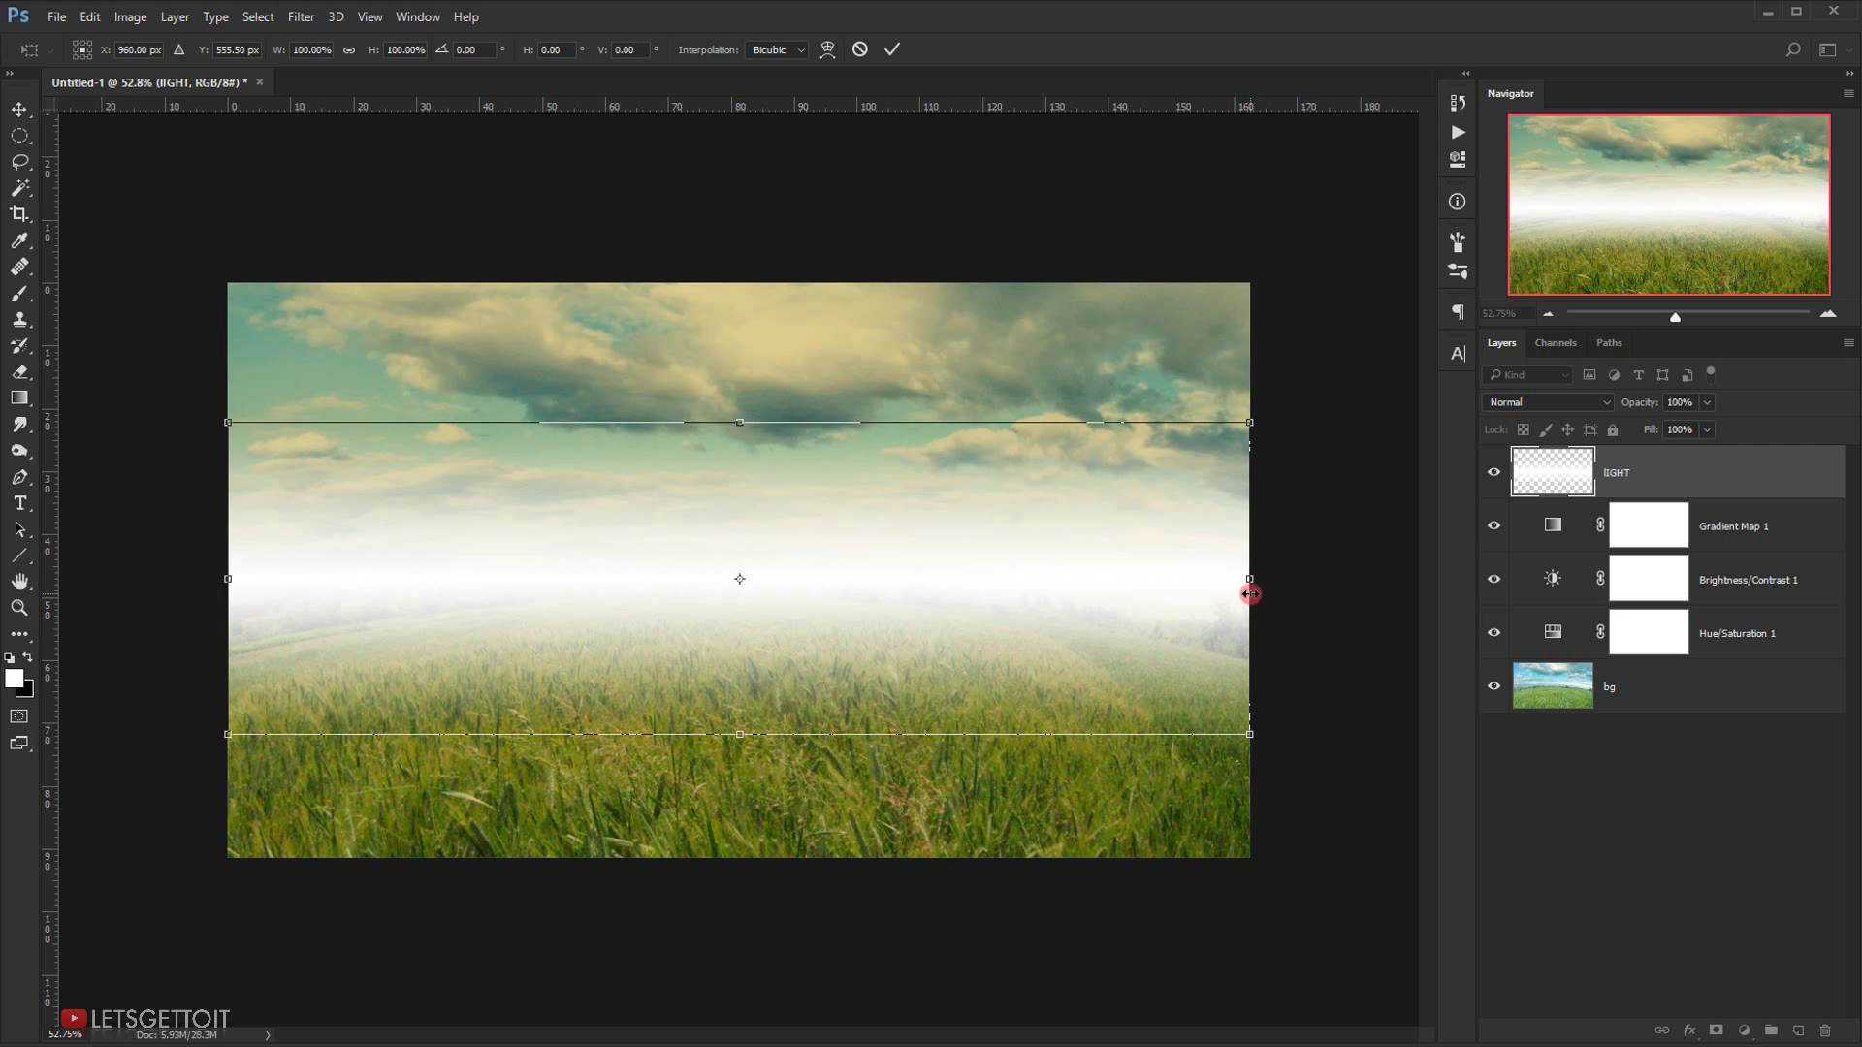
pyautogui.scroll(-2, 766, 625)
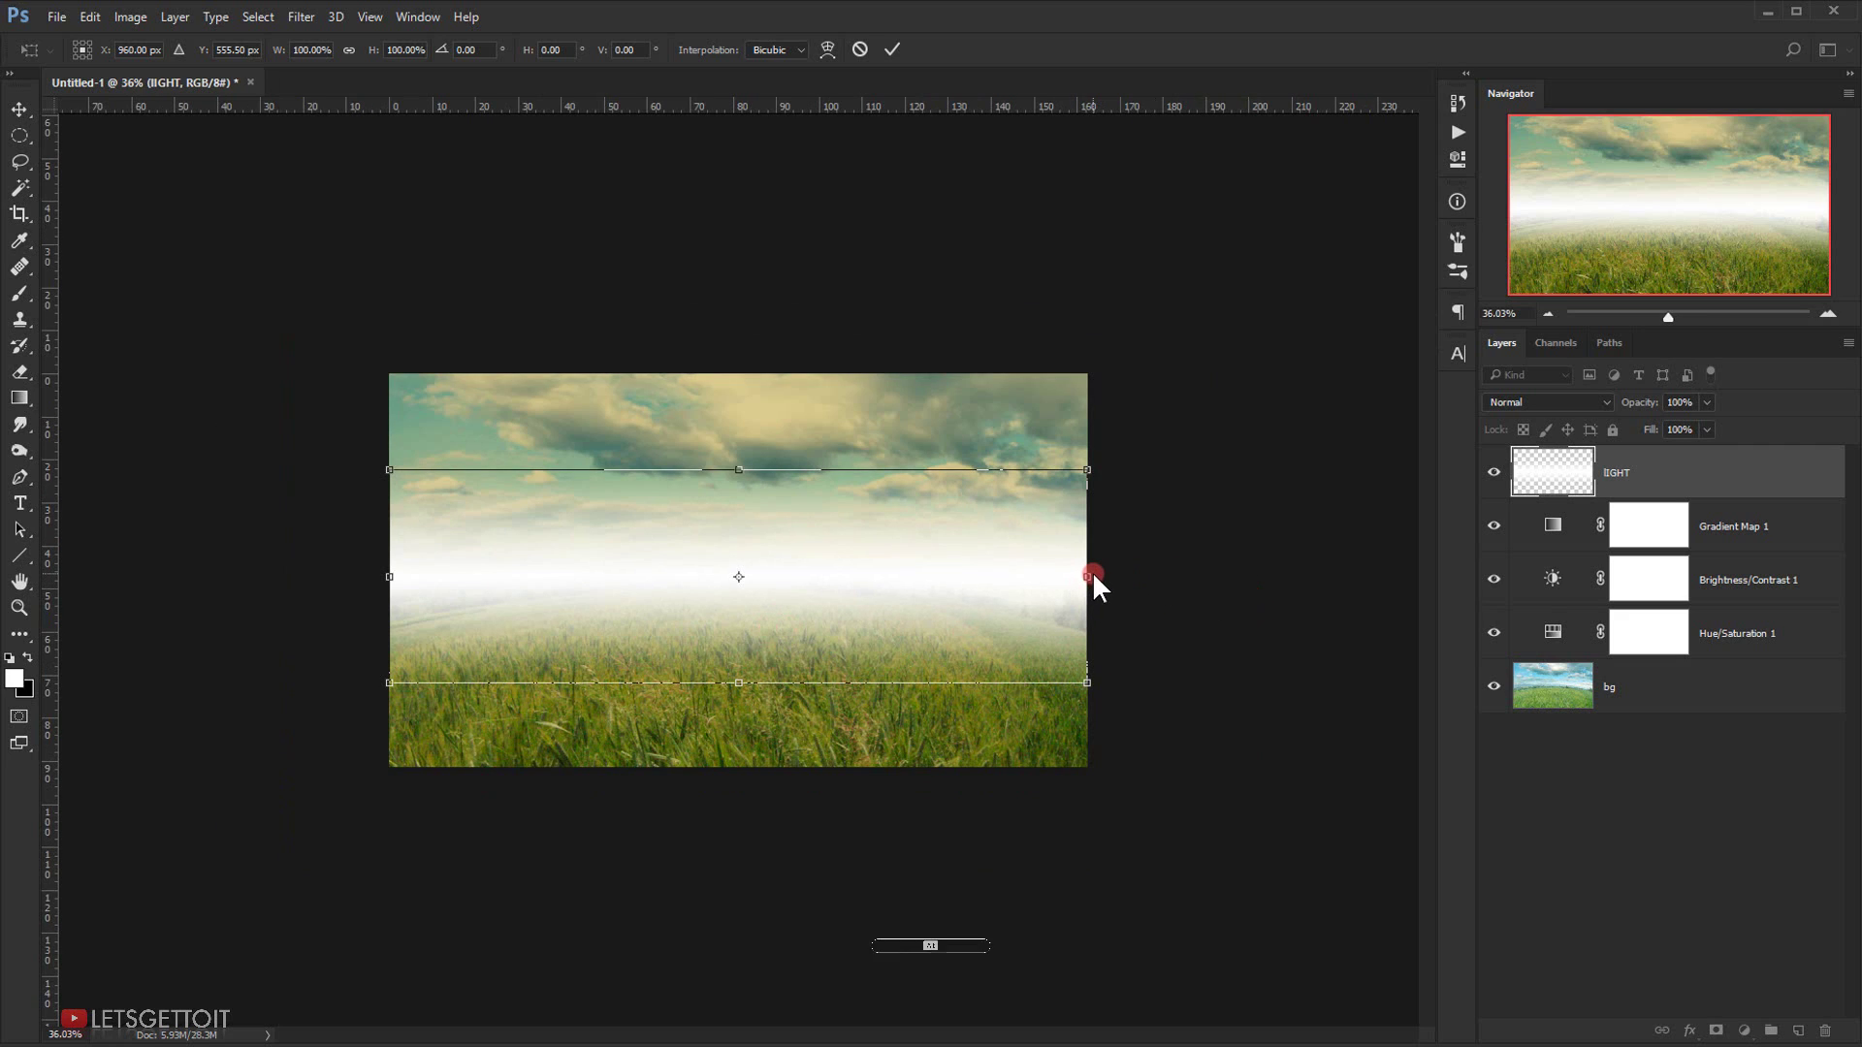
pyautogui.moveTo(1086, 575); pyautogui.dragTo(1168, 576)
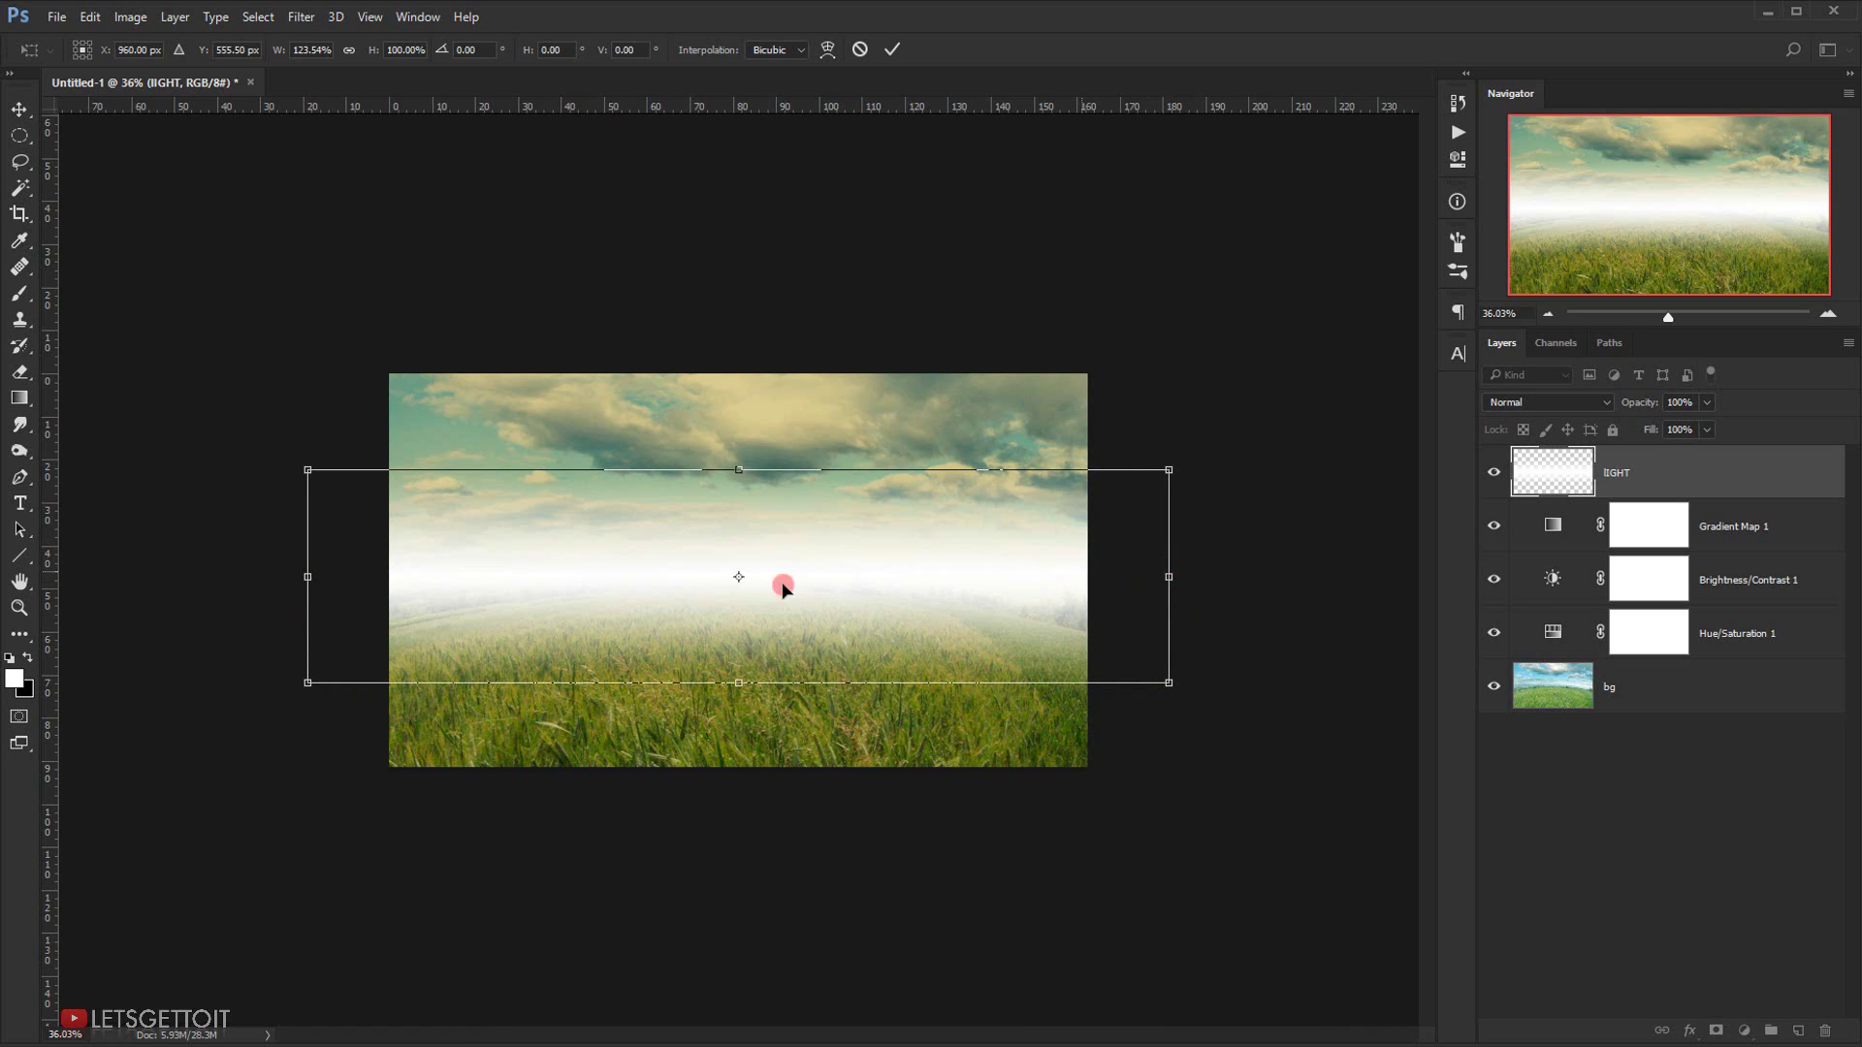
pyautogui.moveTo(1168, 577); pyautogui.dragTo(1179, 576)
pyautogui.scroll(2, 865, 584)
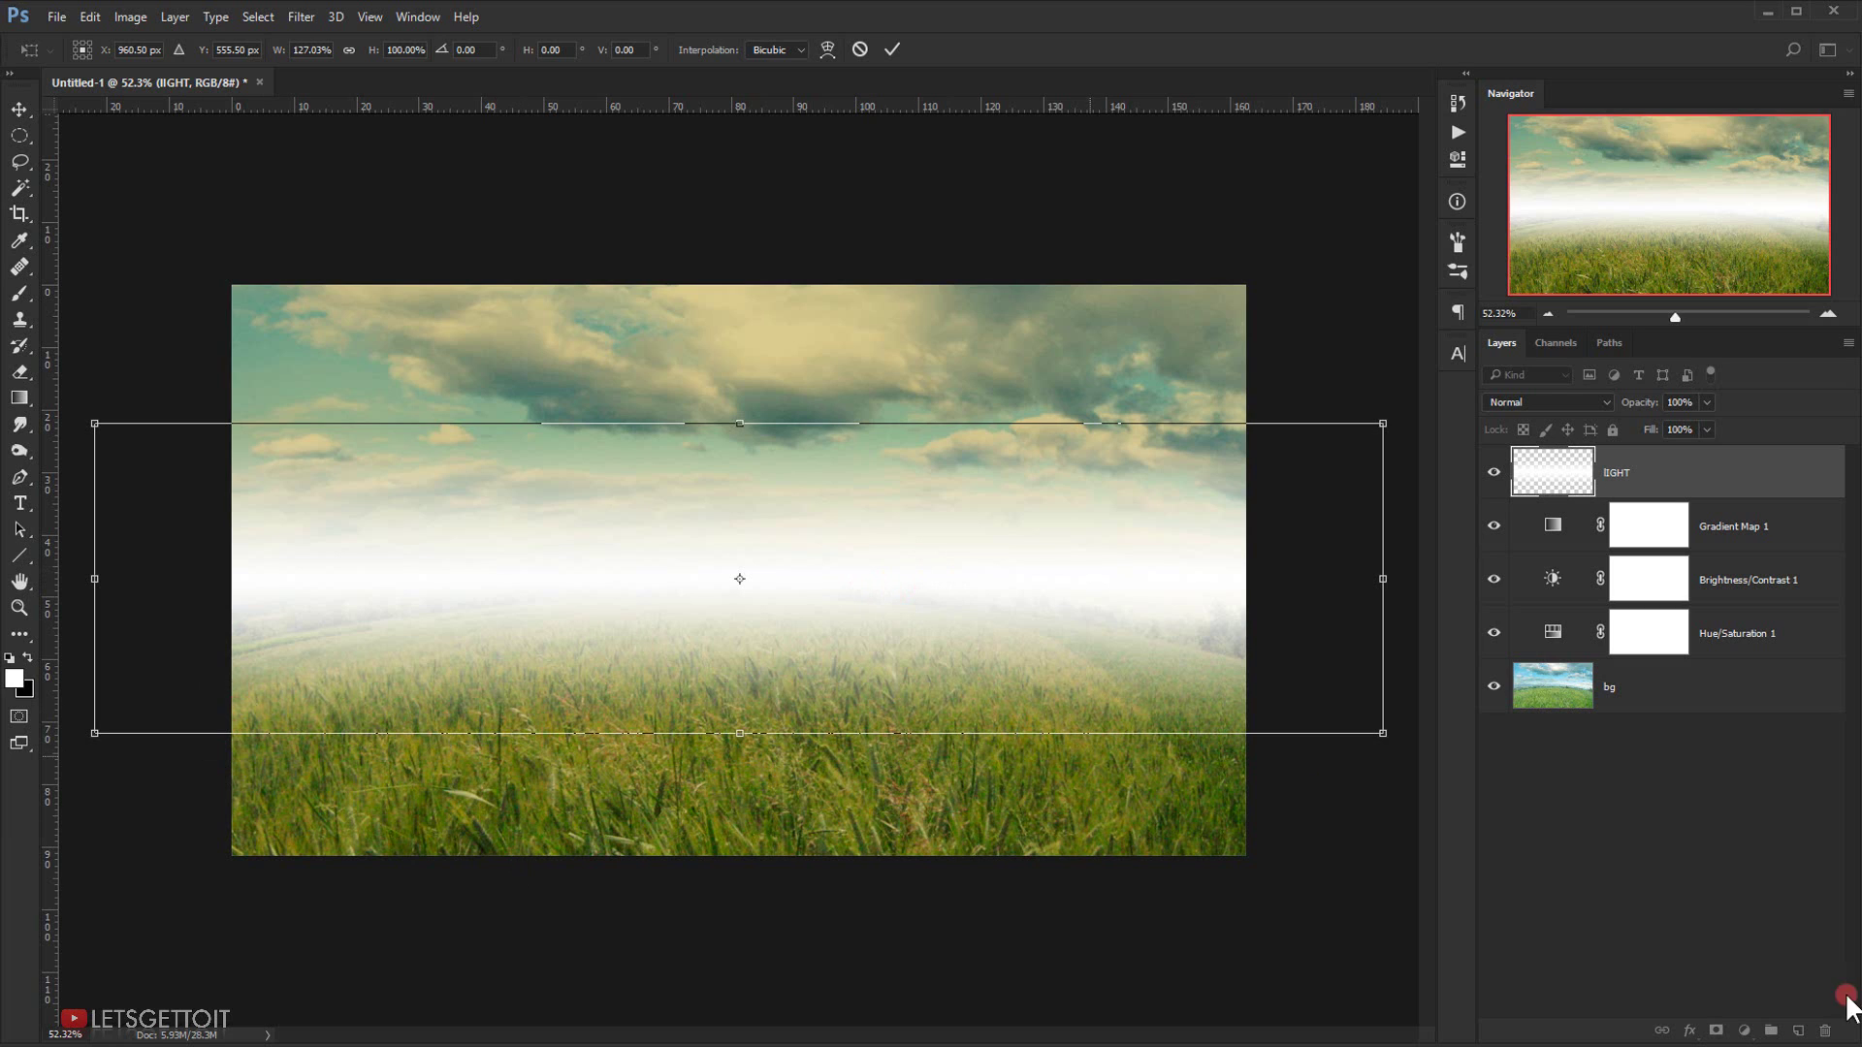
# - Warp the glow by pulling its lower corners down and upper corners up beyond the canvas, and apply the transform
pyautogui.rightClick(764, 528)
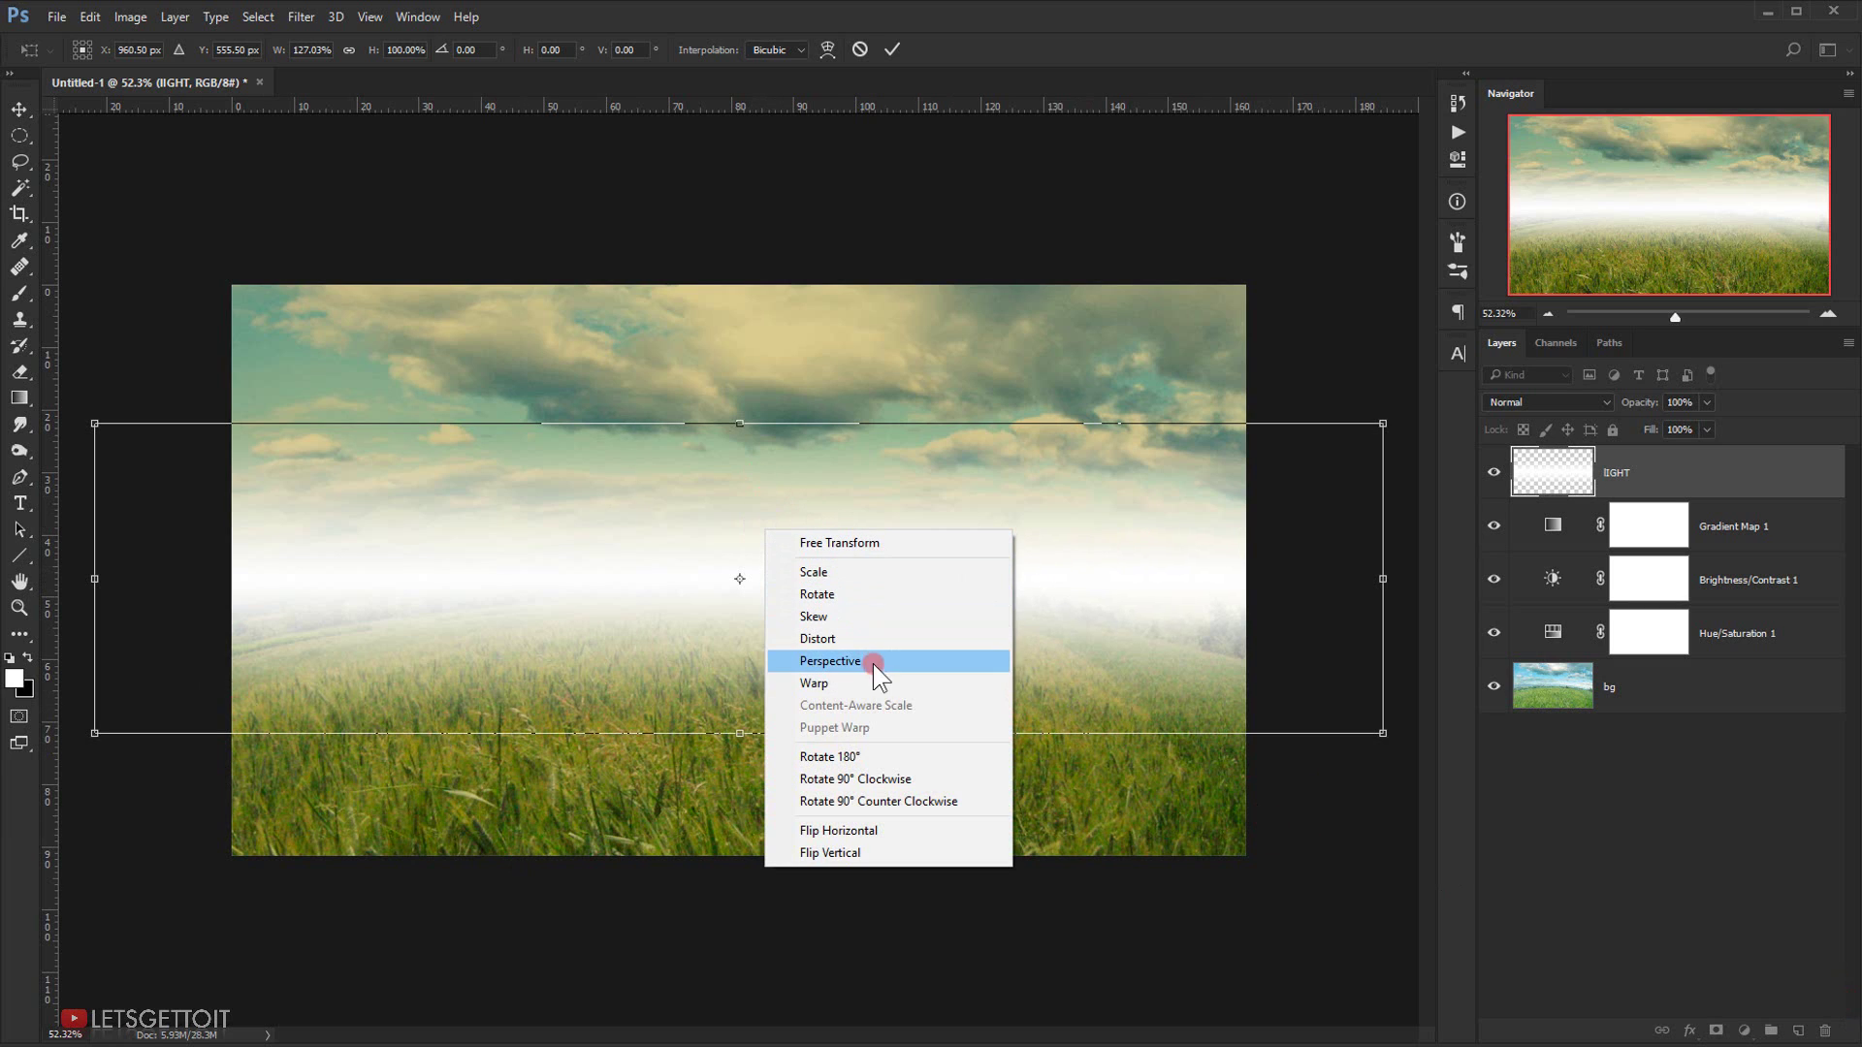
pyautogui.click(843, 684)
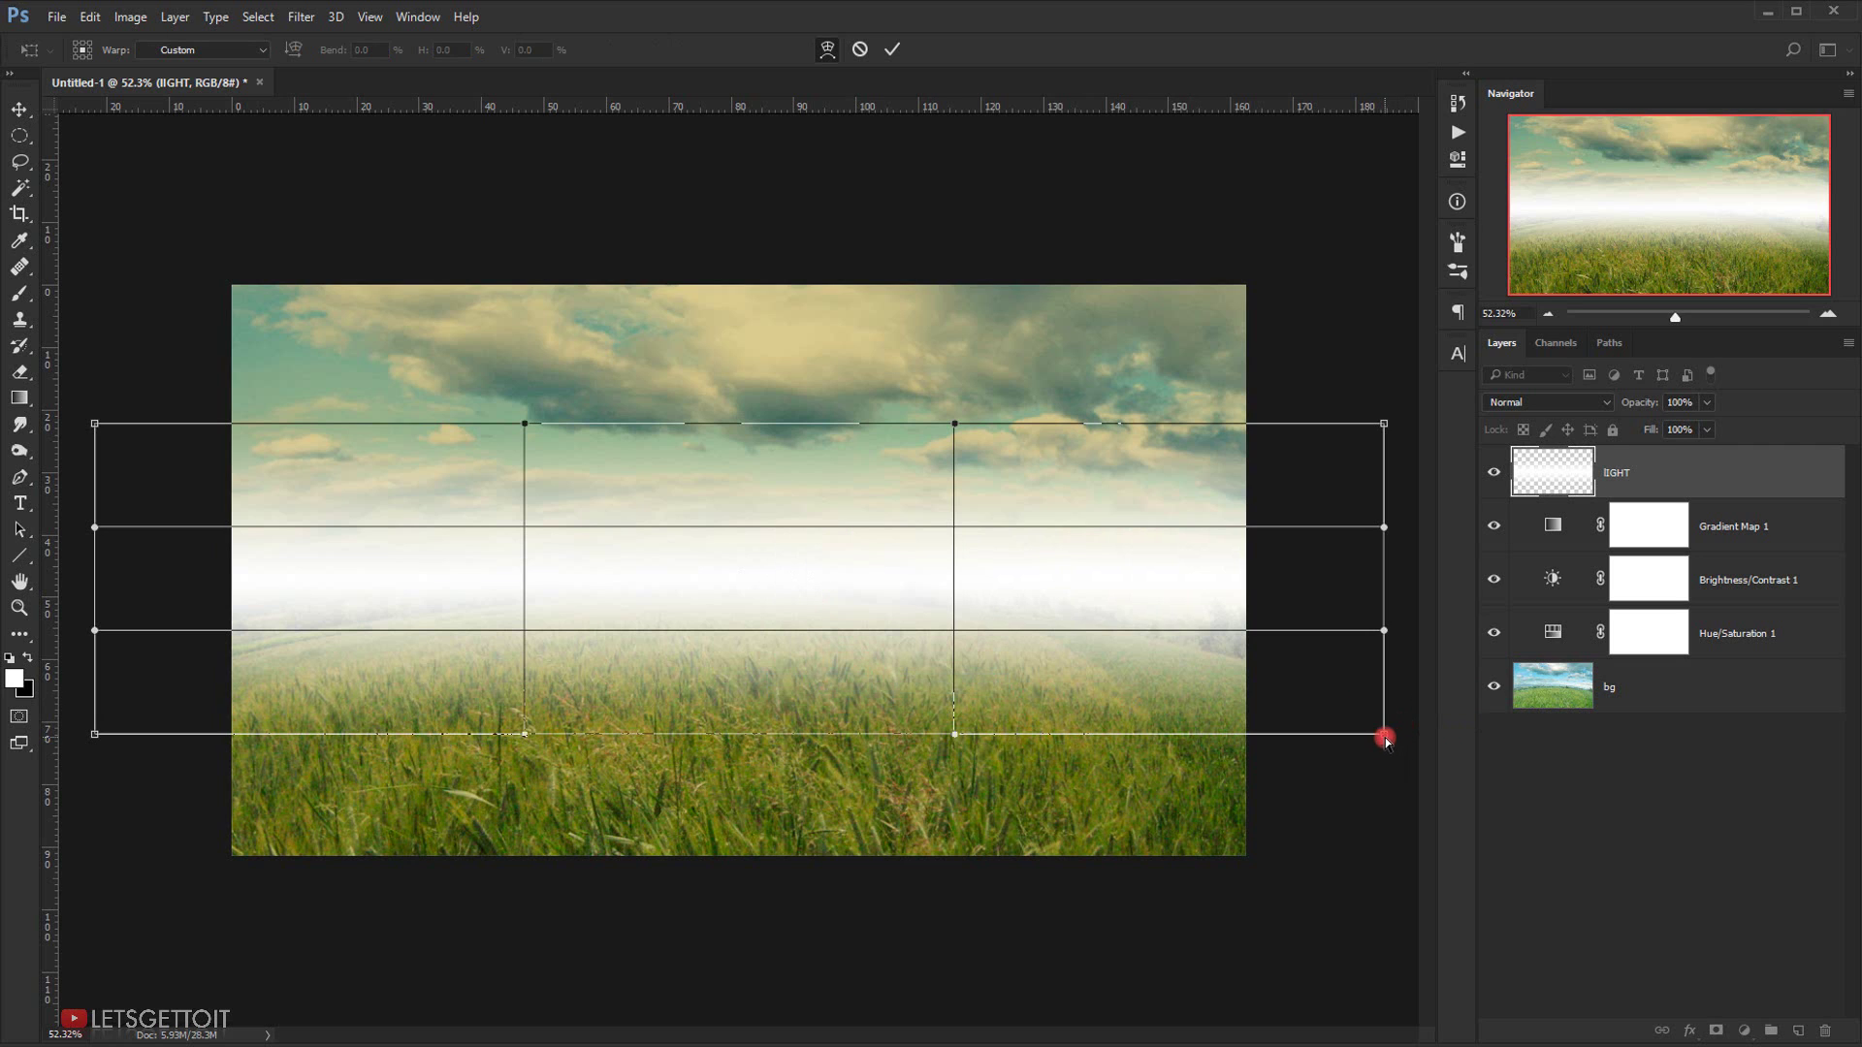
pyautogui.moveTo(1384, 739); pyautogui.dragTo(1384, 946)
pyautogui.moveTo(95, 734); pyautogui.dragTo(92, 938)
pyautogui.moveTo(95, 425); pyautogui.dragTo(98, 261)
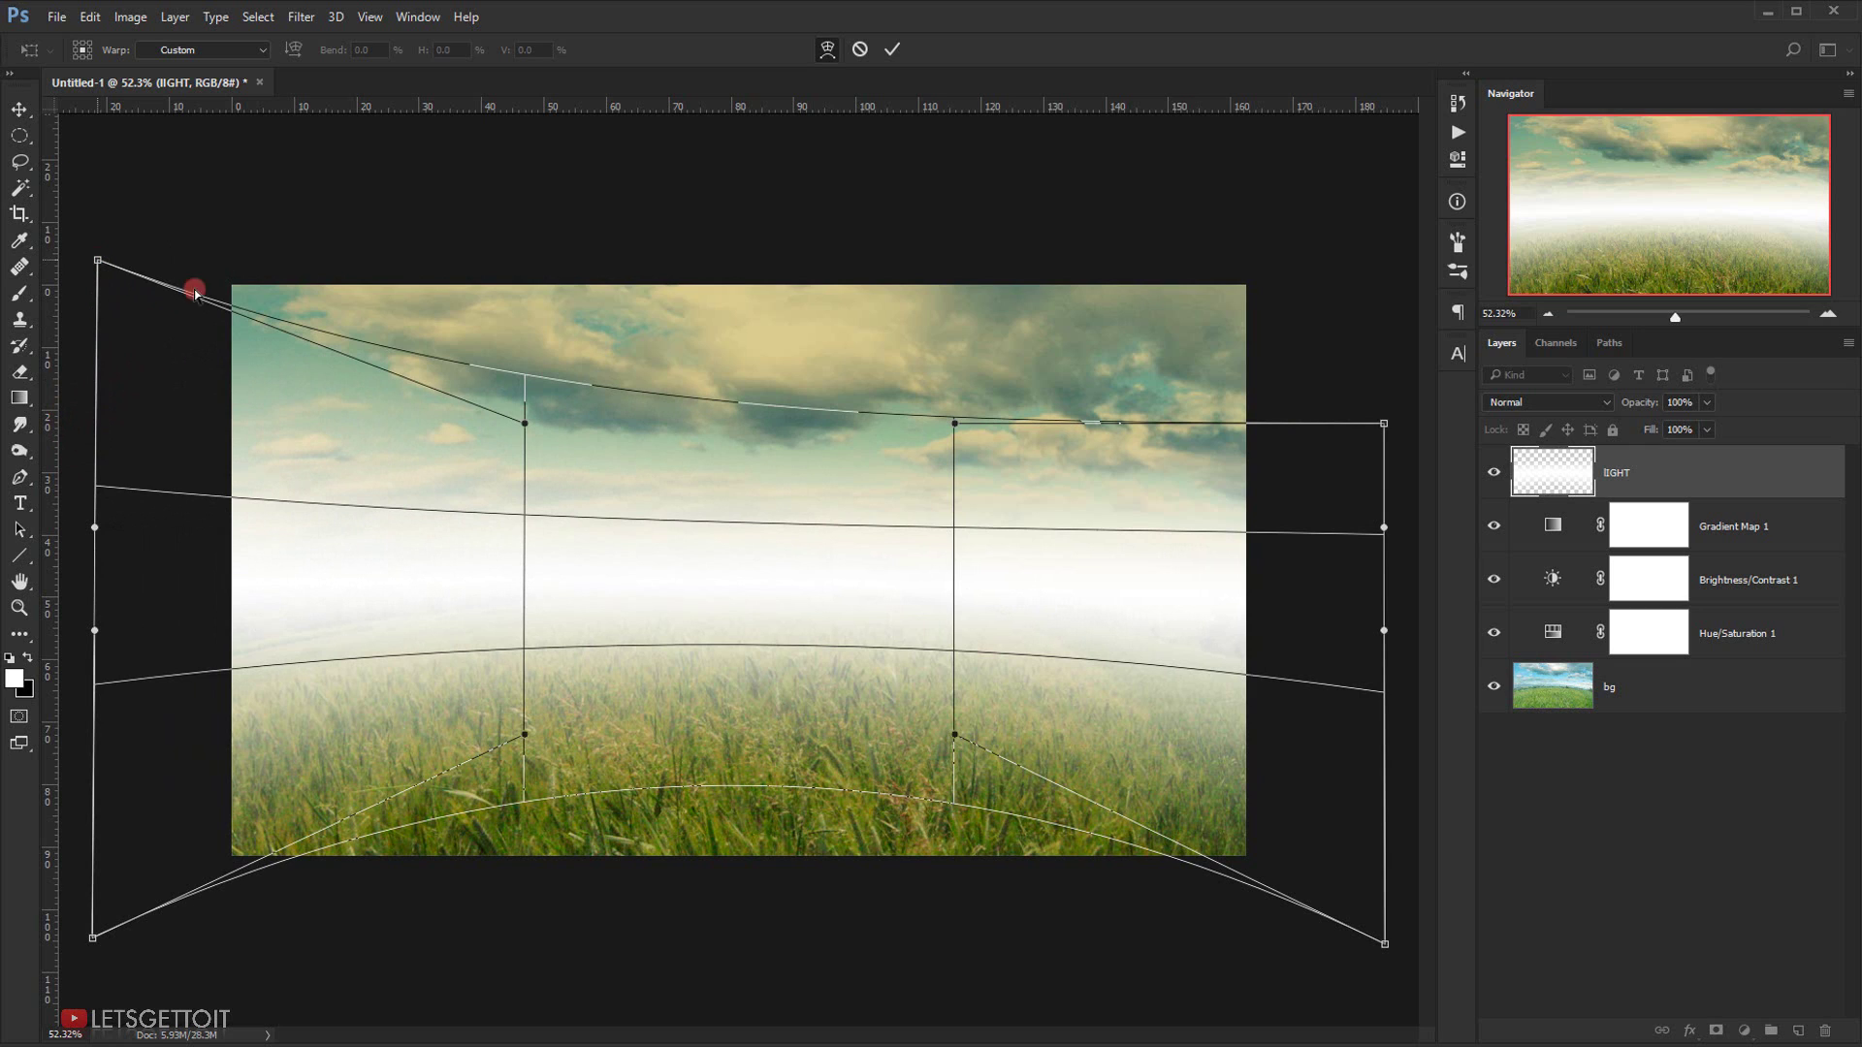
pyautogui.moveTo(1389, 423); pyautogui.dragTo(1388, 251)
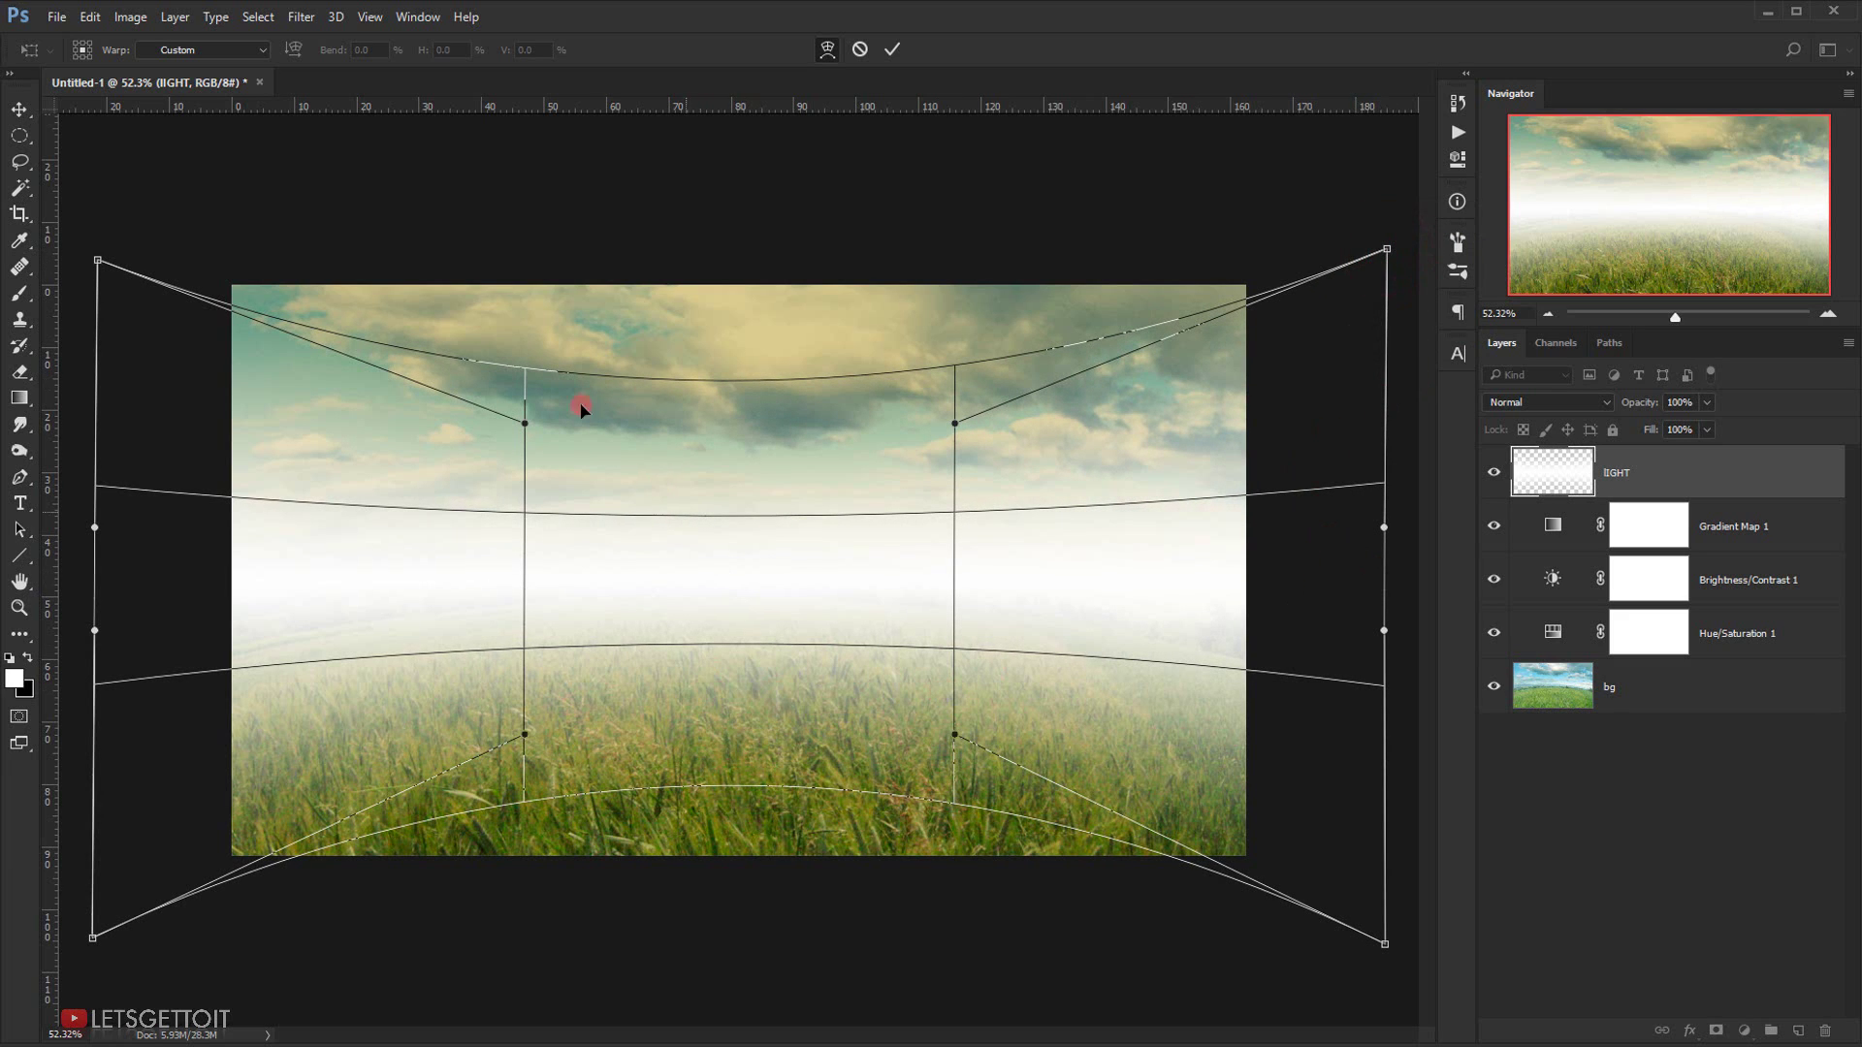
pyautogui.click(892, 48)
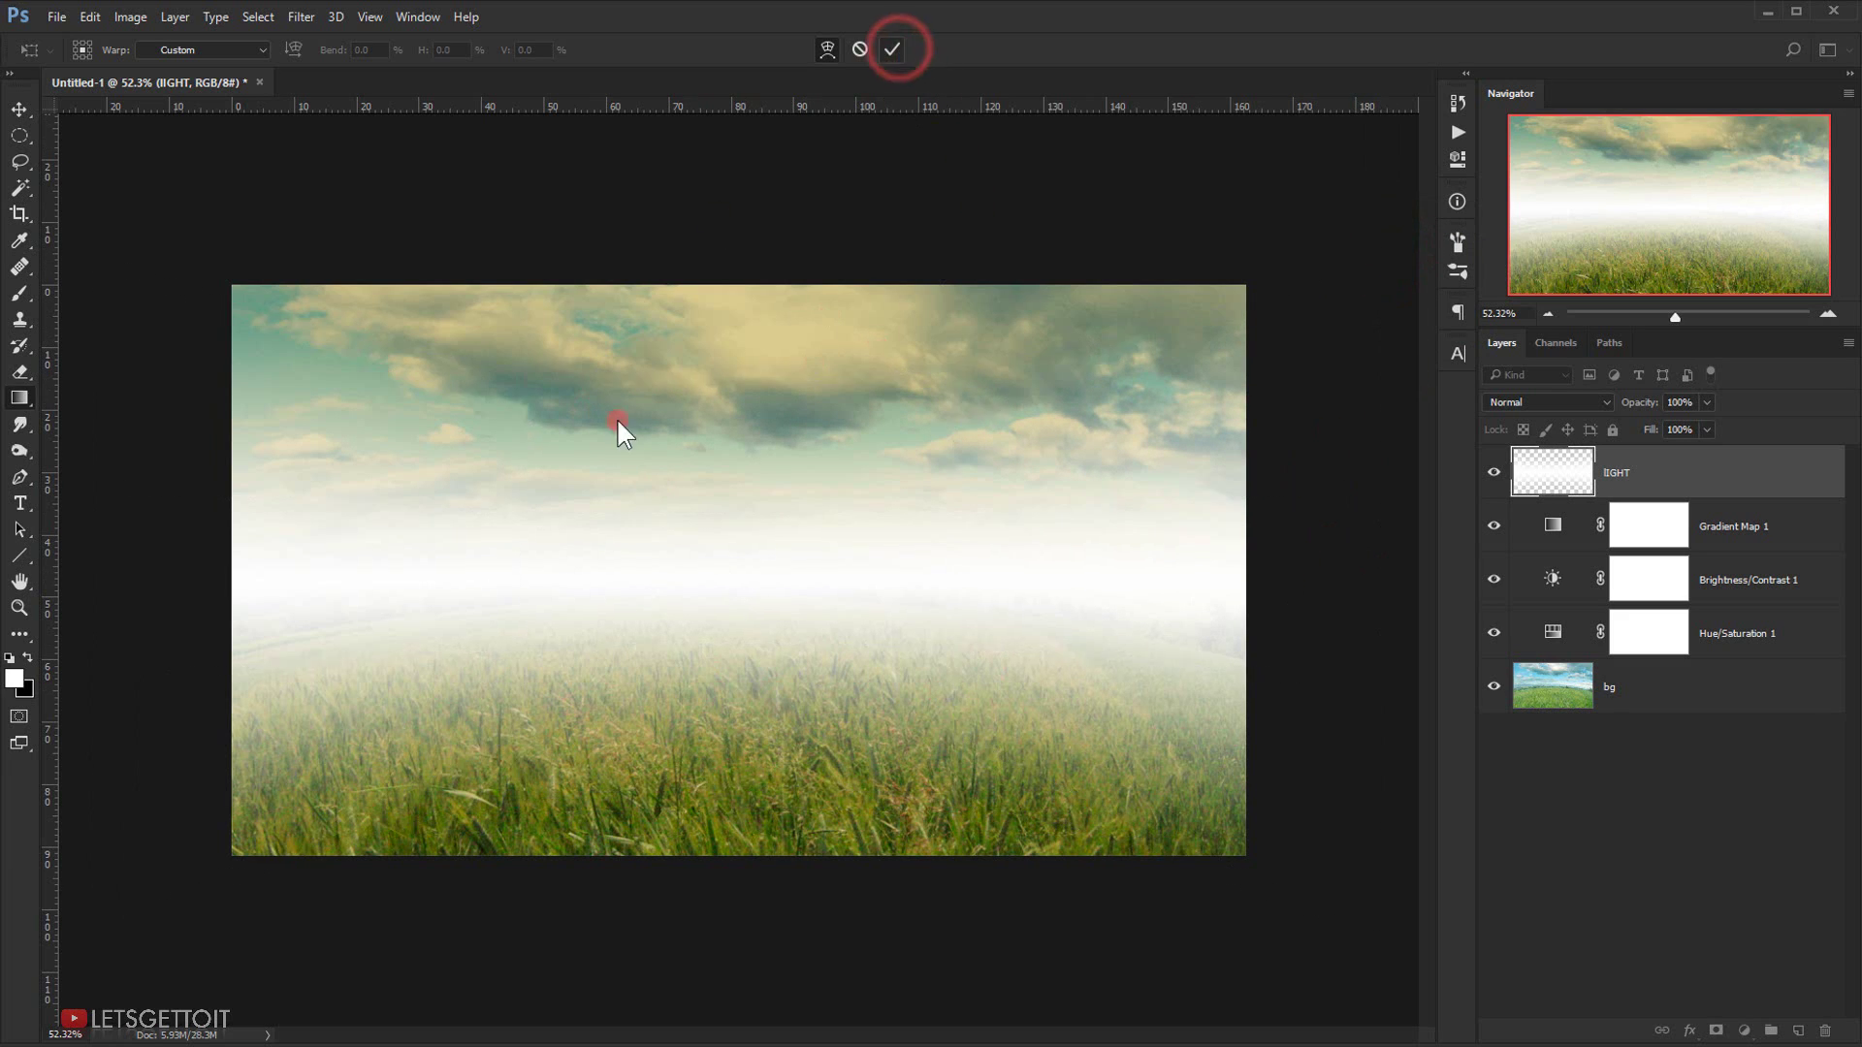
# - Set the lIGHT layer to Overlay blending at 50% opacity and compare the image with and without it
pyautogui.scroll(-3, 723, 644)
pyautogui.scroll(2, 585, 536)
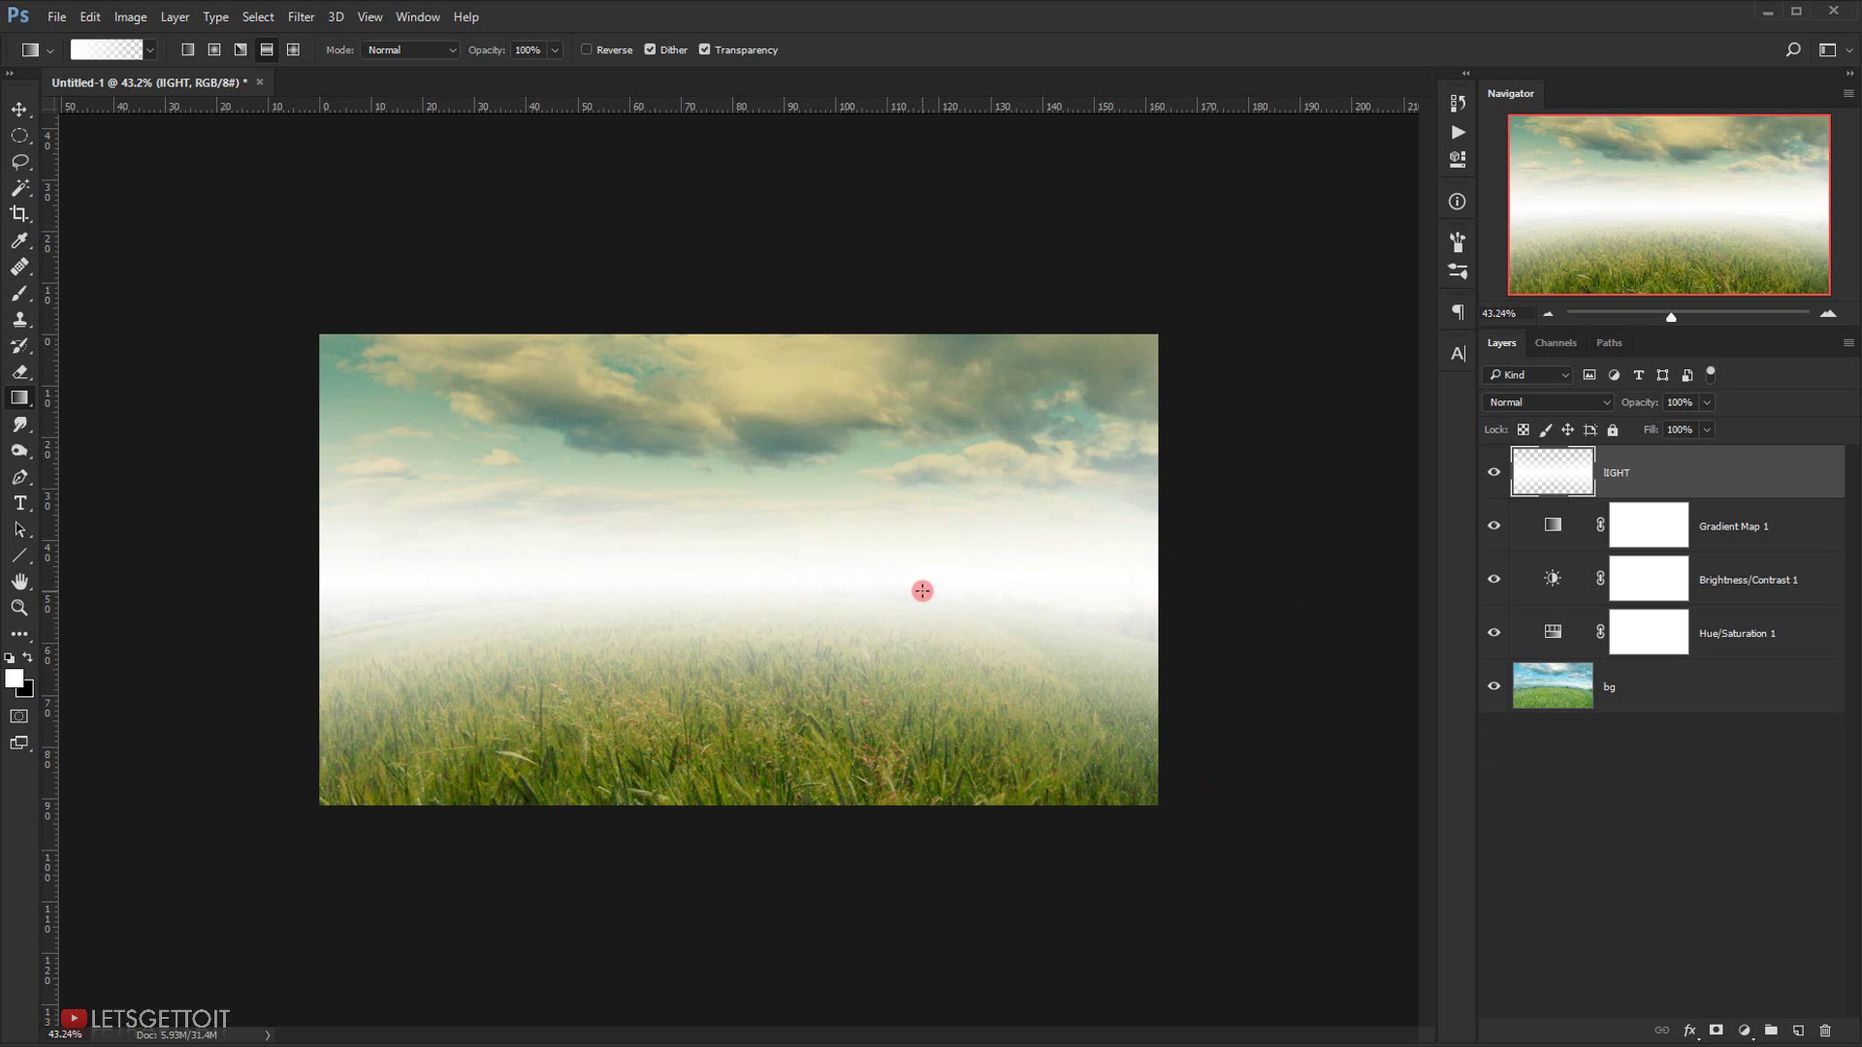
pyautogui.click(20, 109)
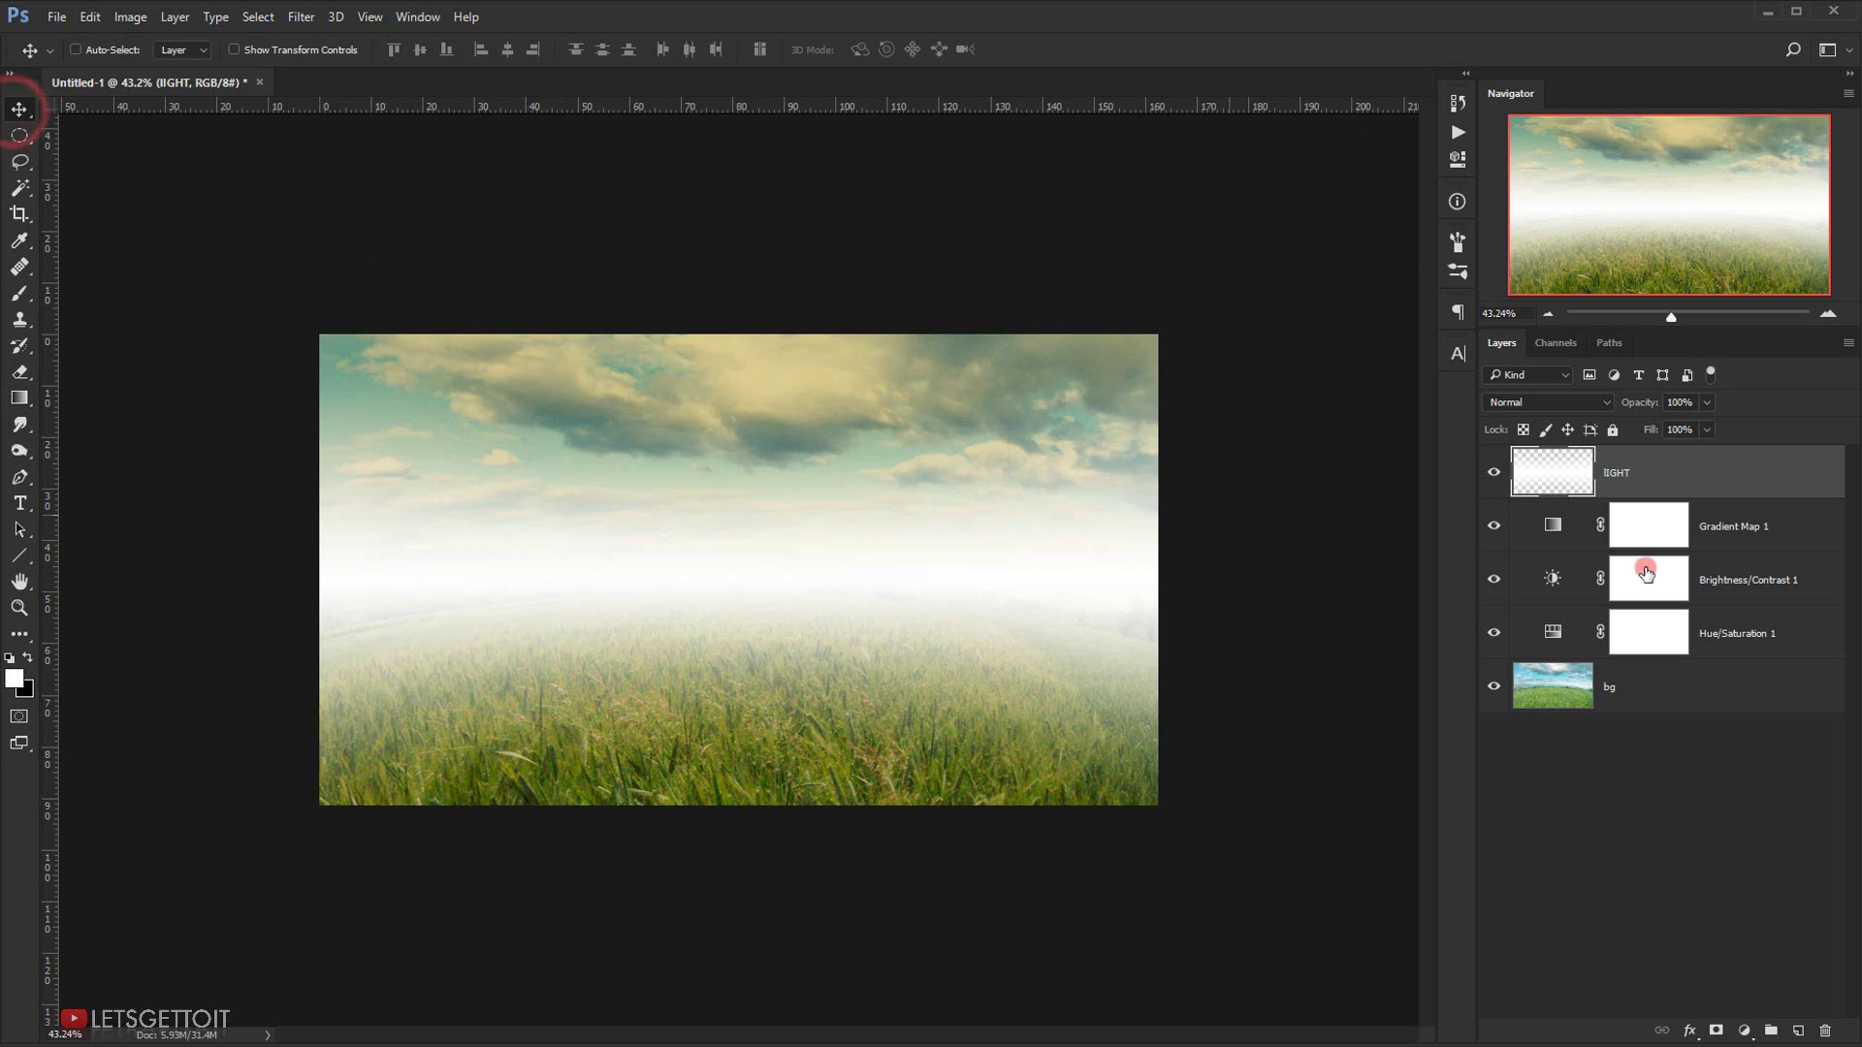
pyautogui.click(1561, 399)
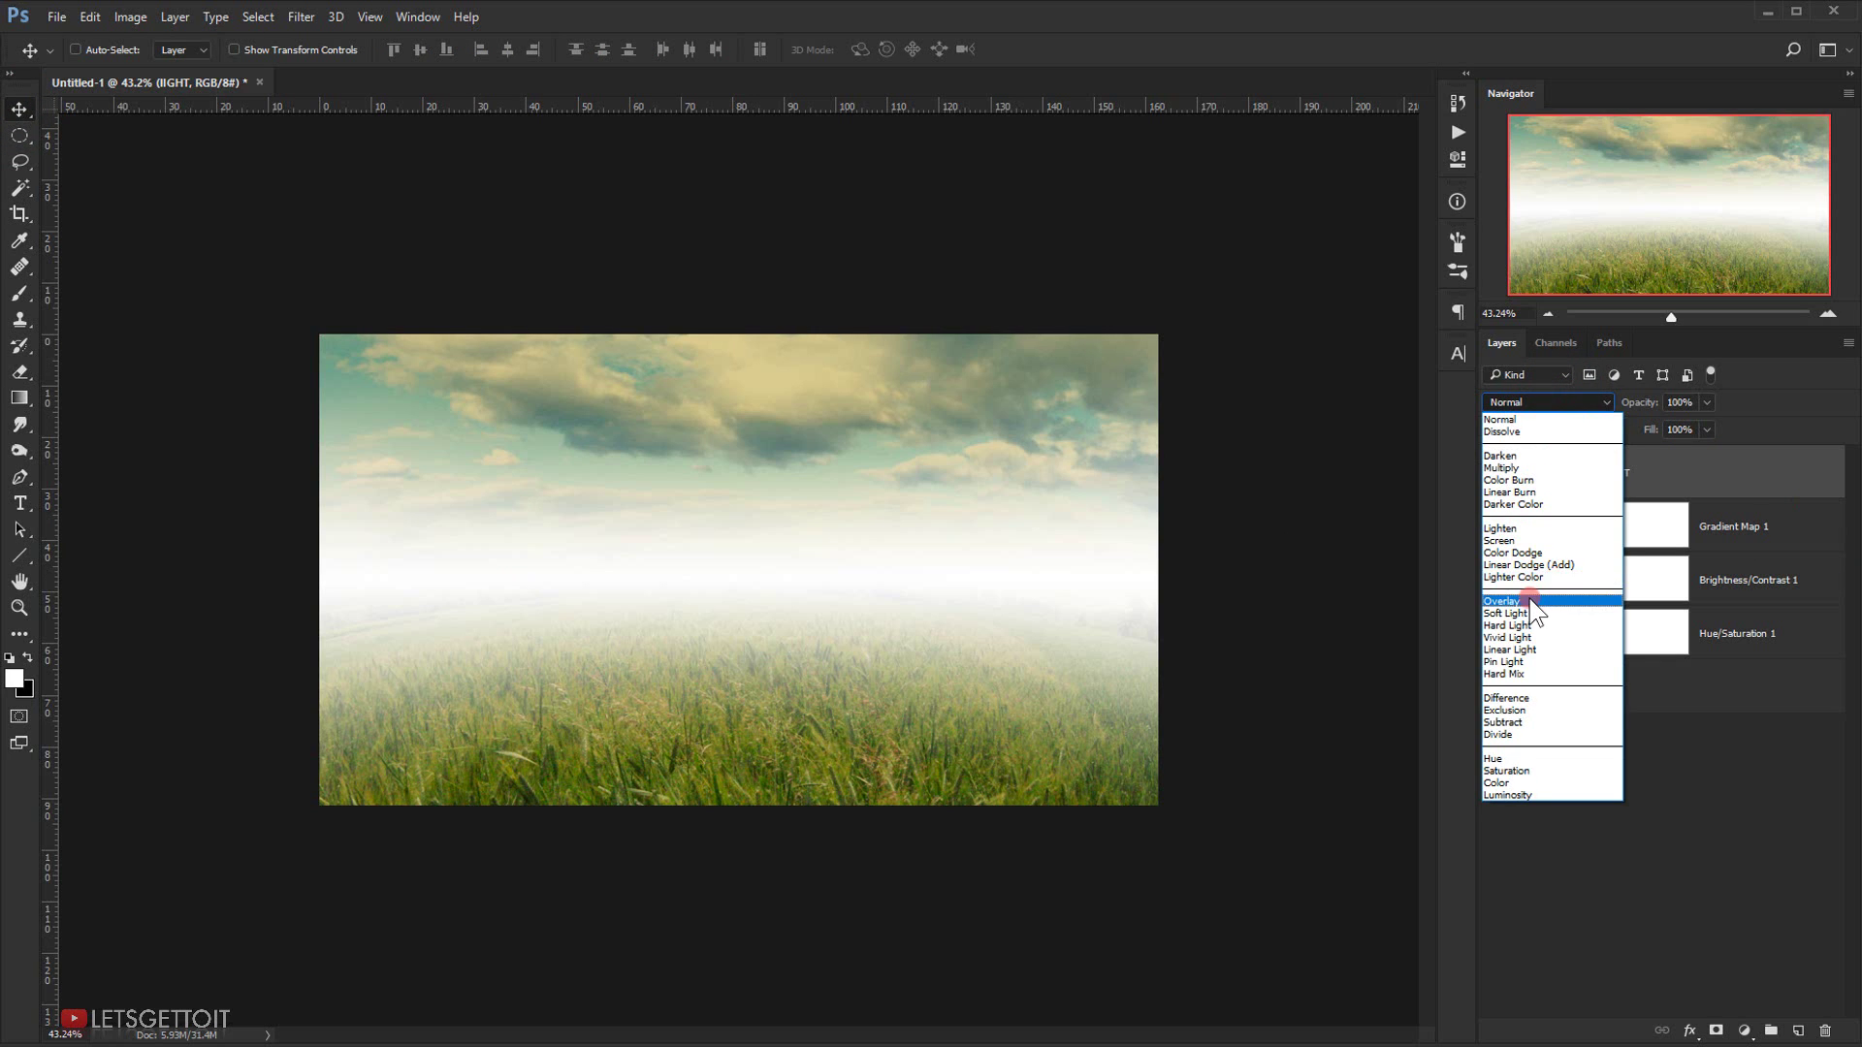
pyautogui.click(1529, 601)
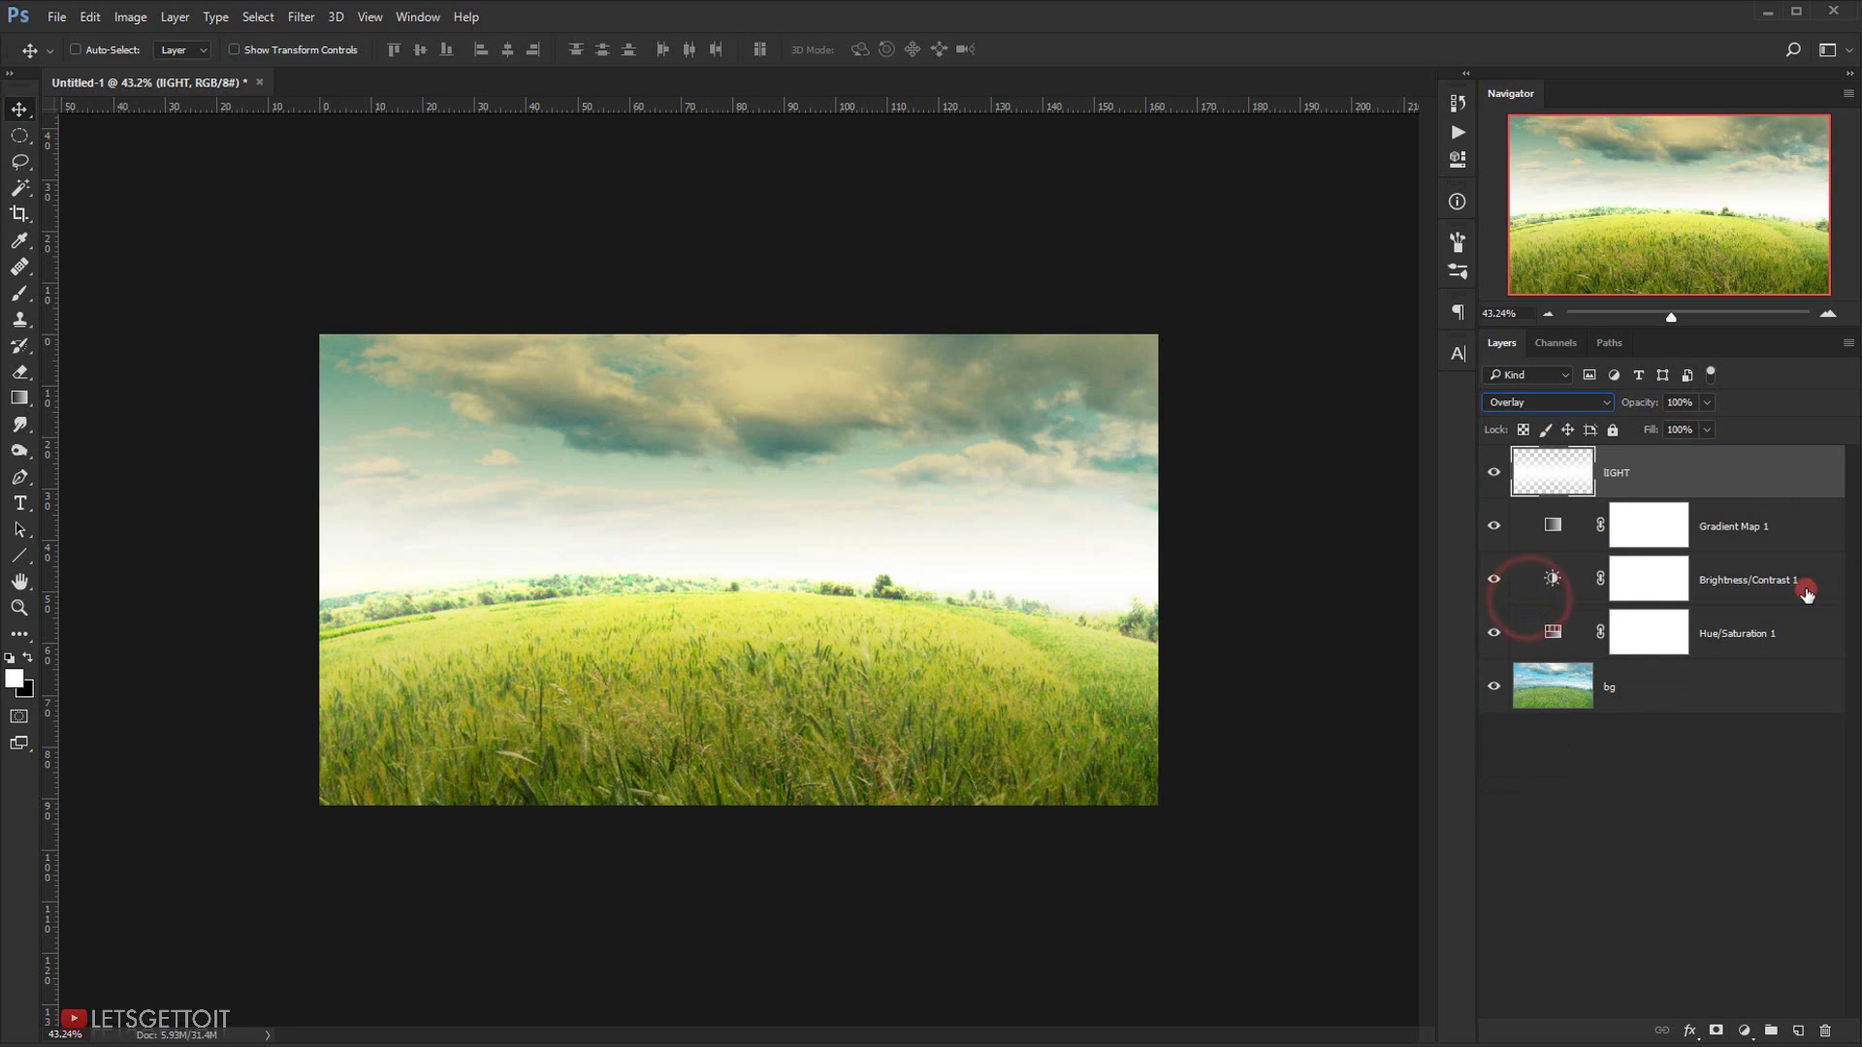
pyautogui.click(1692, 402)
pyautogui.write('50')
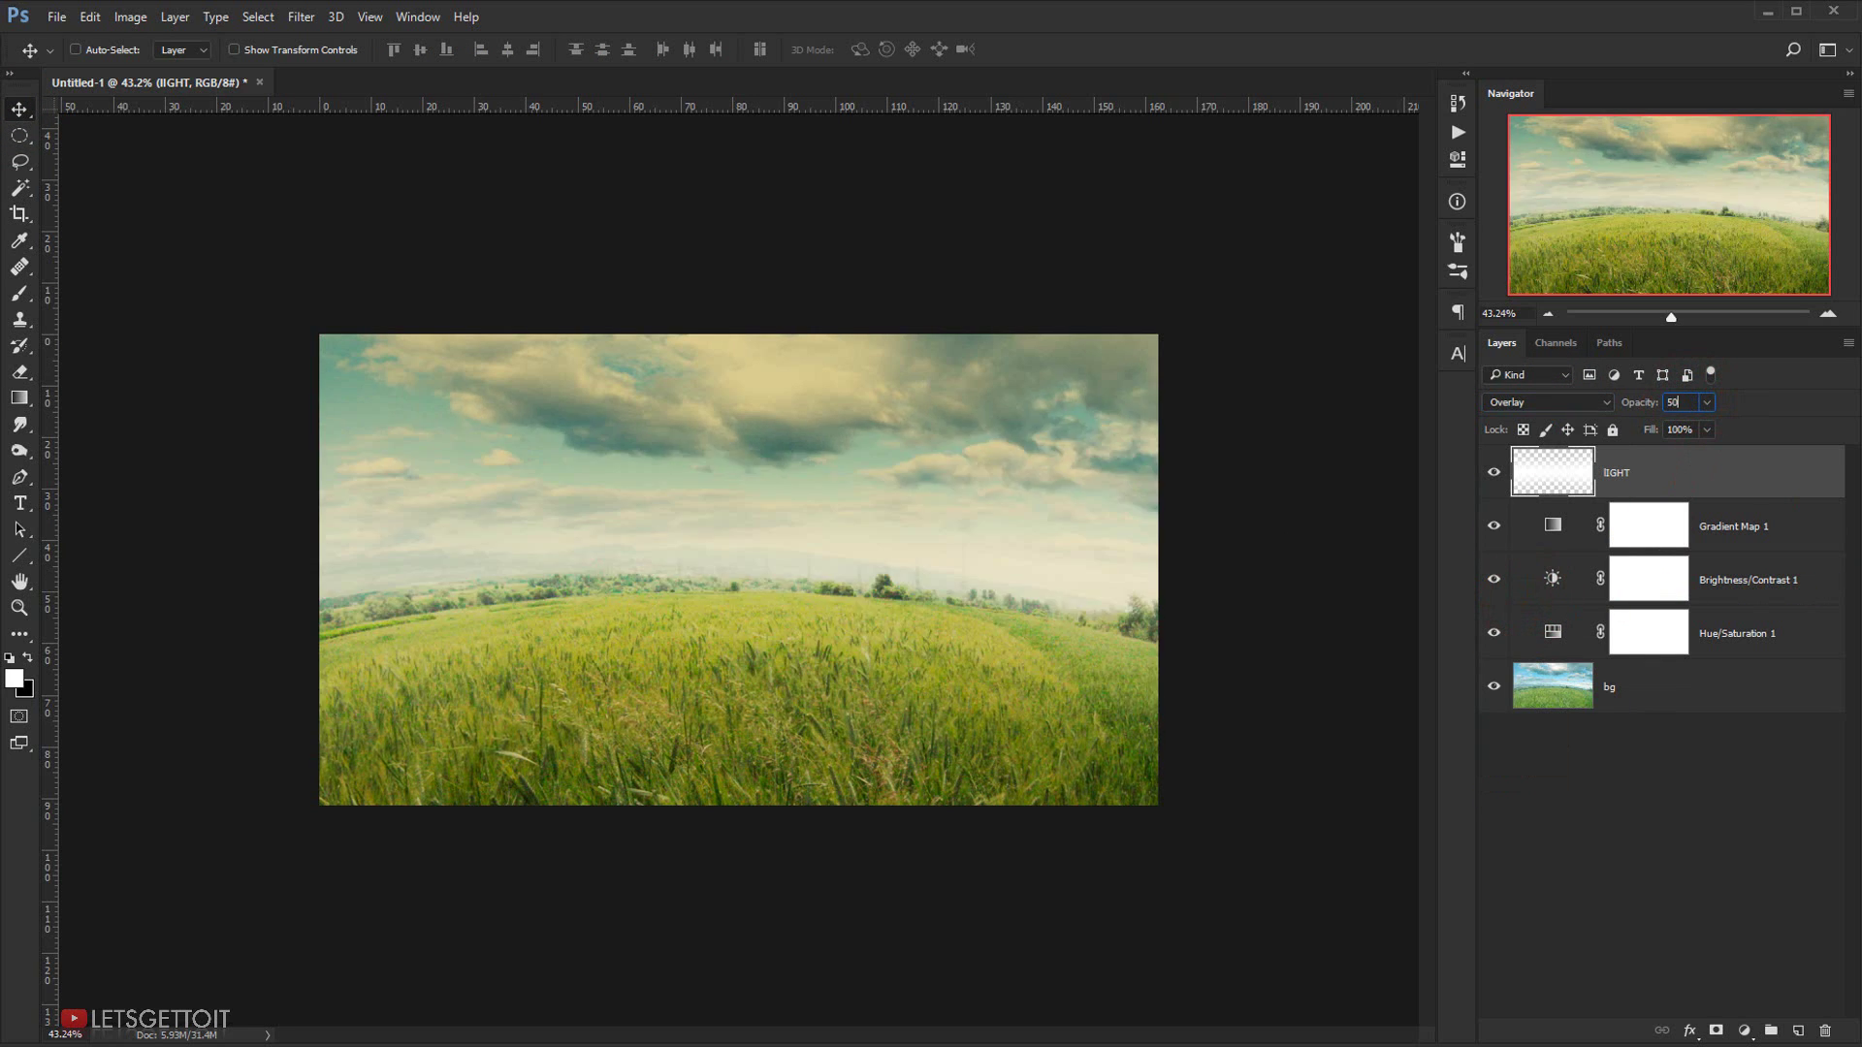
pyautogui.click(1493, 472)
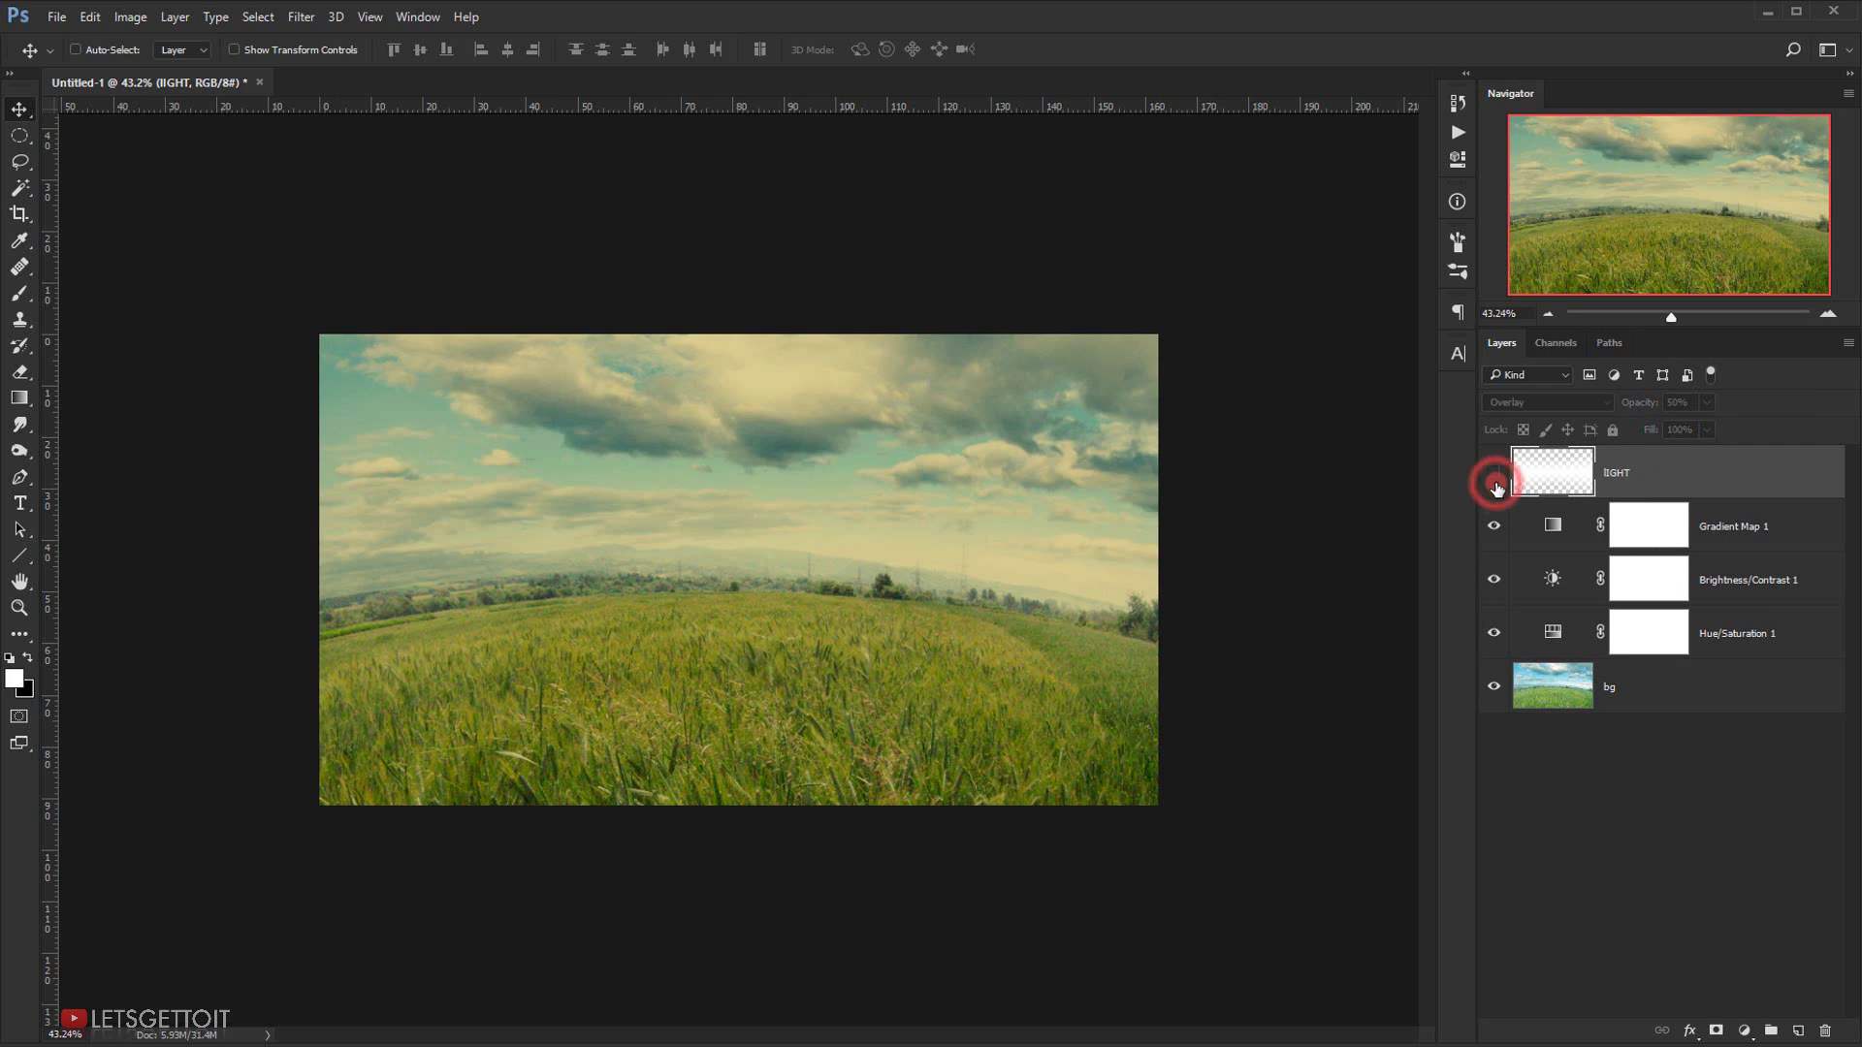
pyautogui.click(1494, 472)
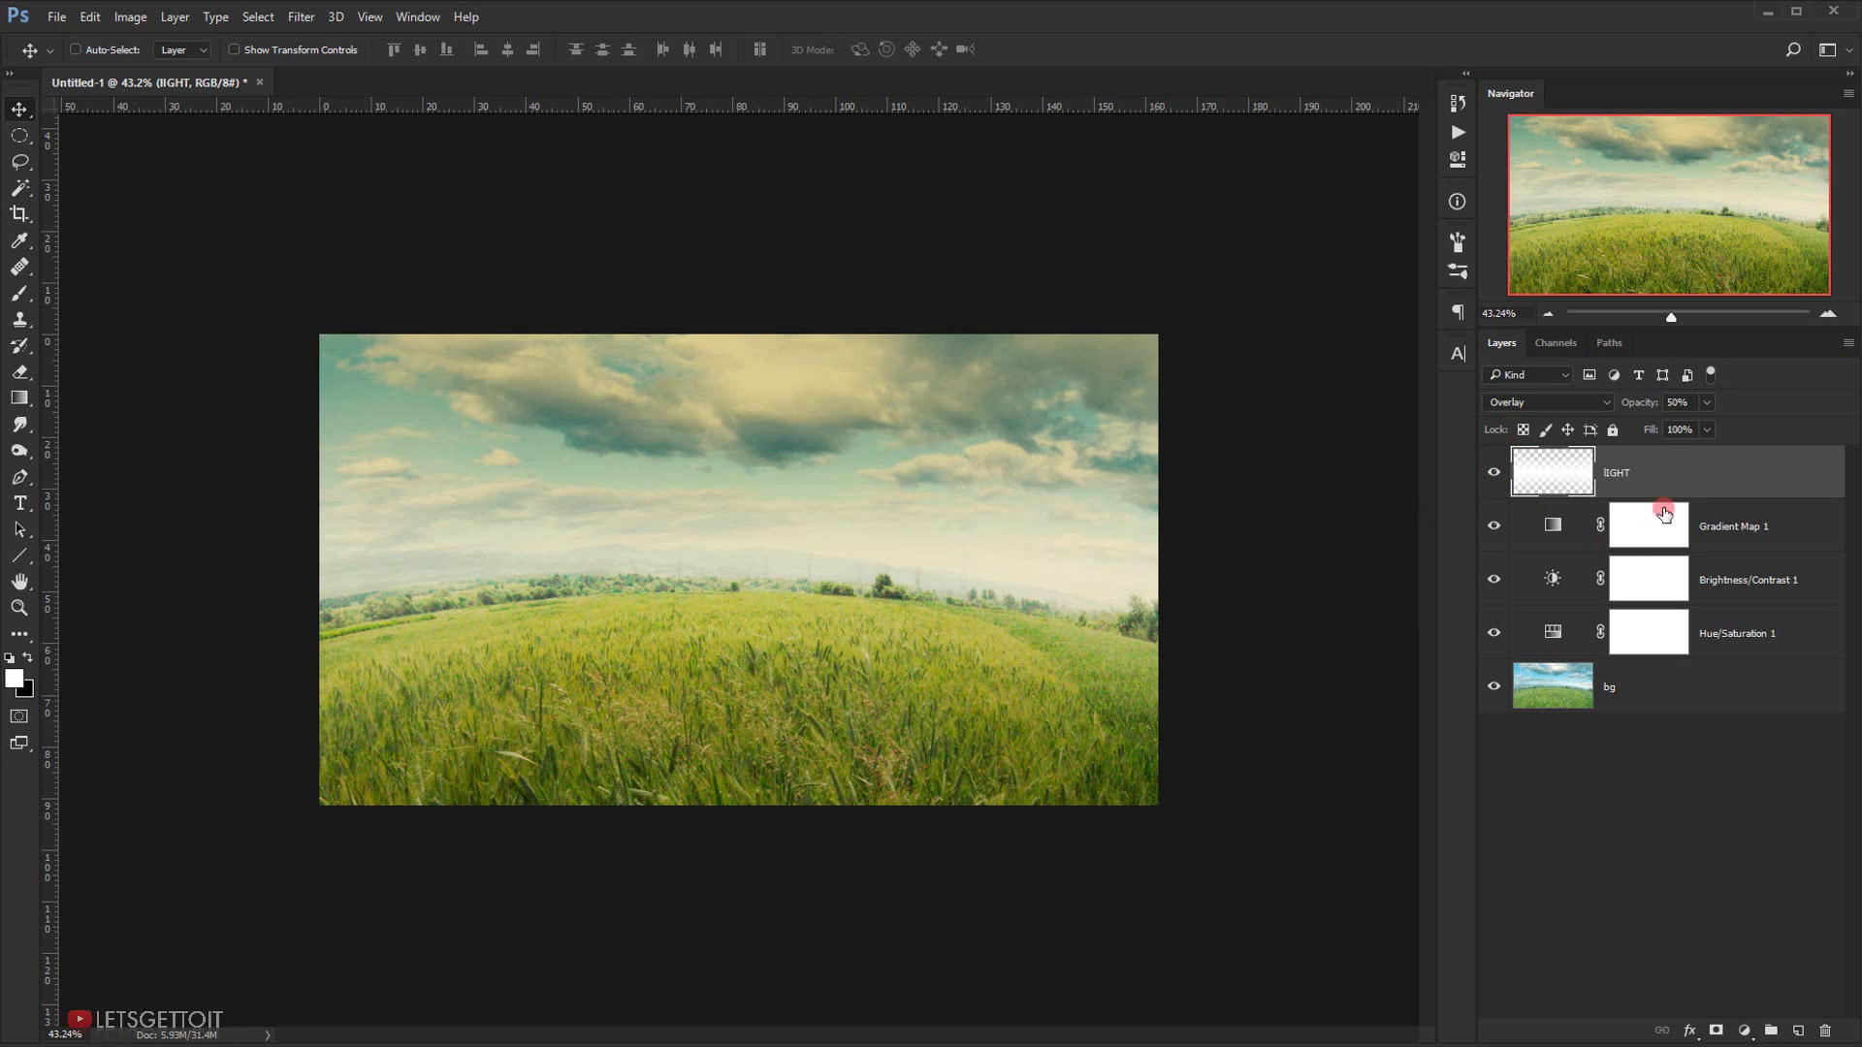
# - Add a layer mask to the lIGHT layer and set up a soft round brush at 464 px, 0% hardness and 19% opacity
pyautogui.click(1716, 1032)
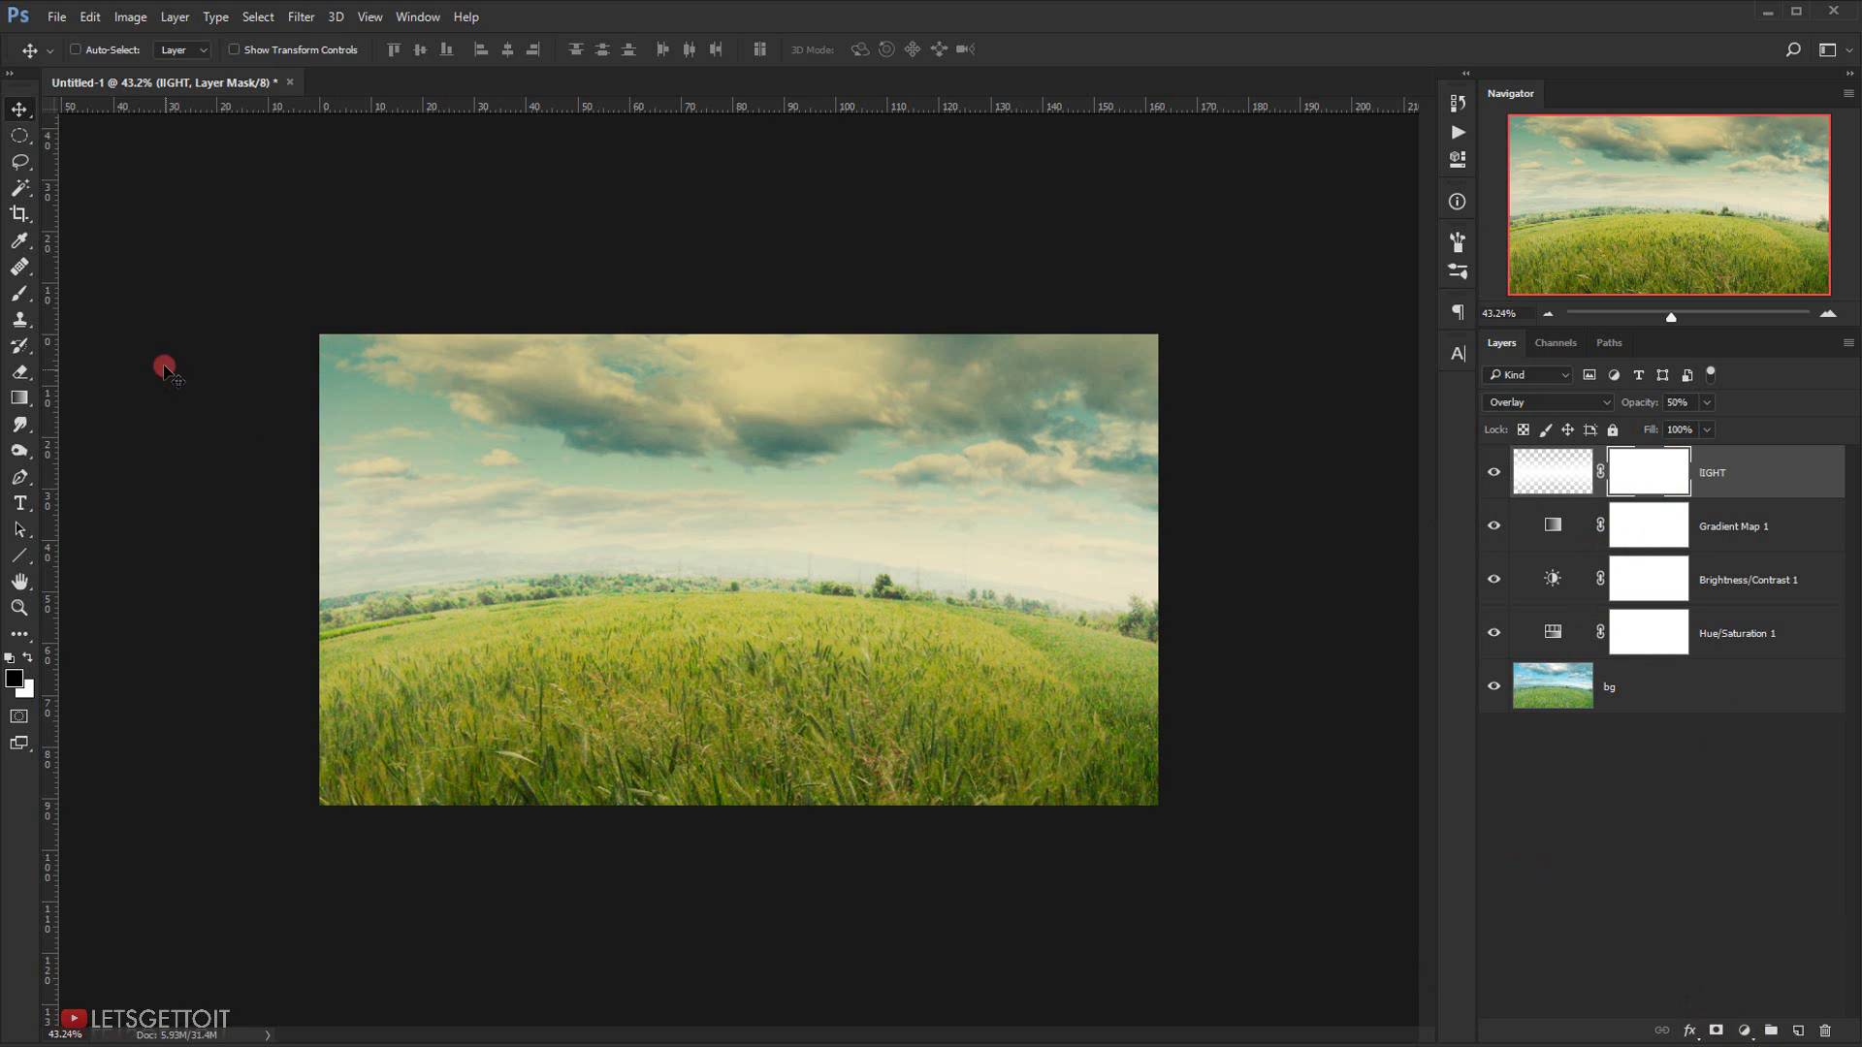
pyautogui.click(20, 292)
pyautogui.rightClick(657, 478)
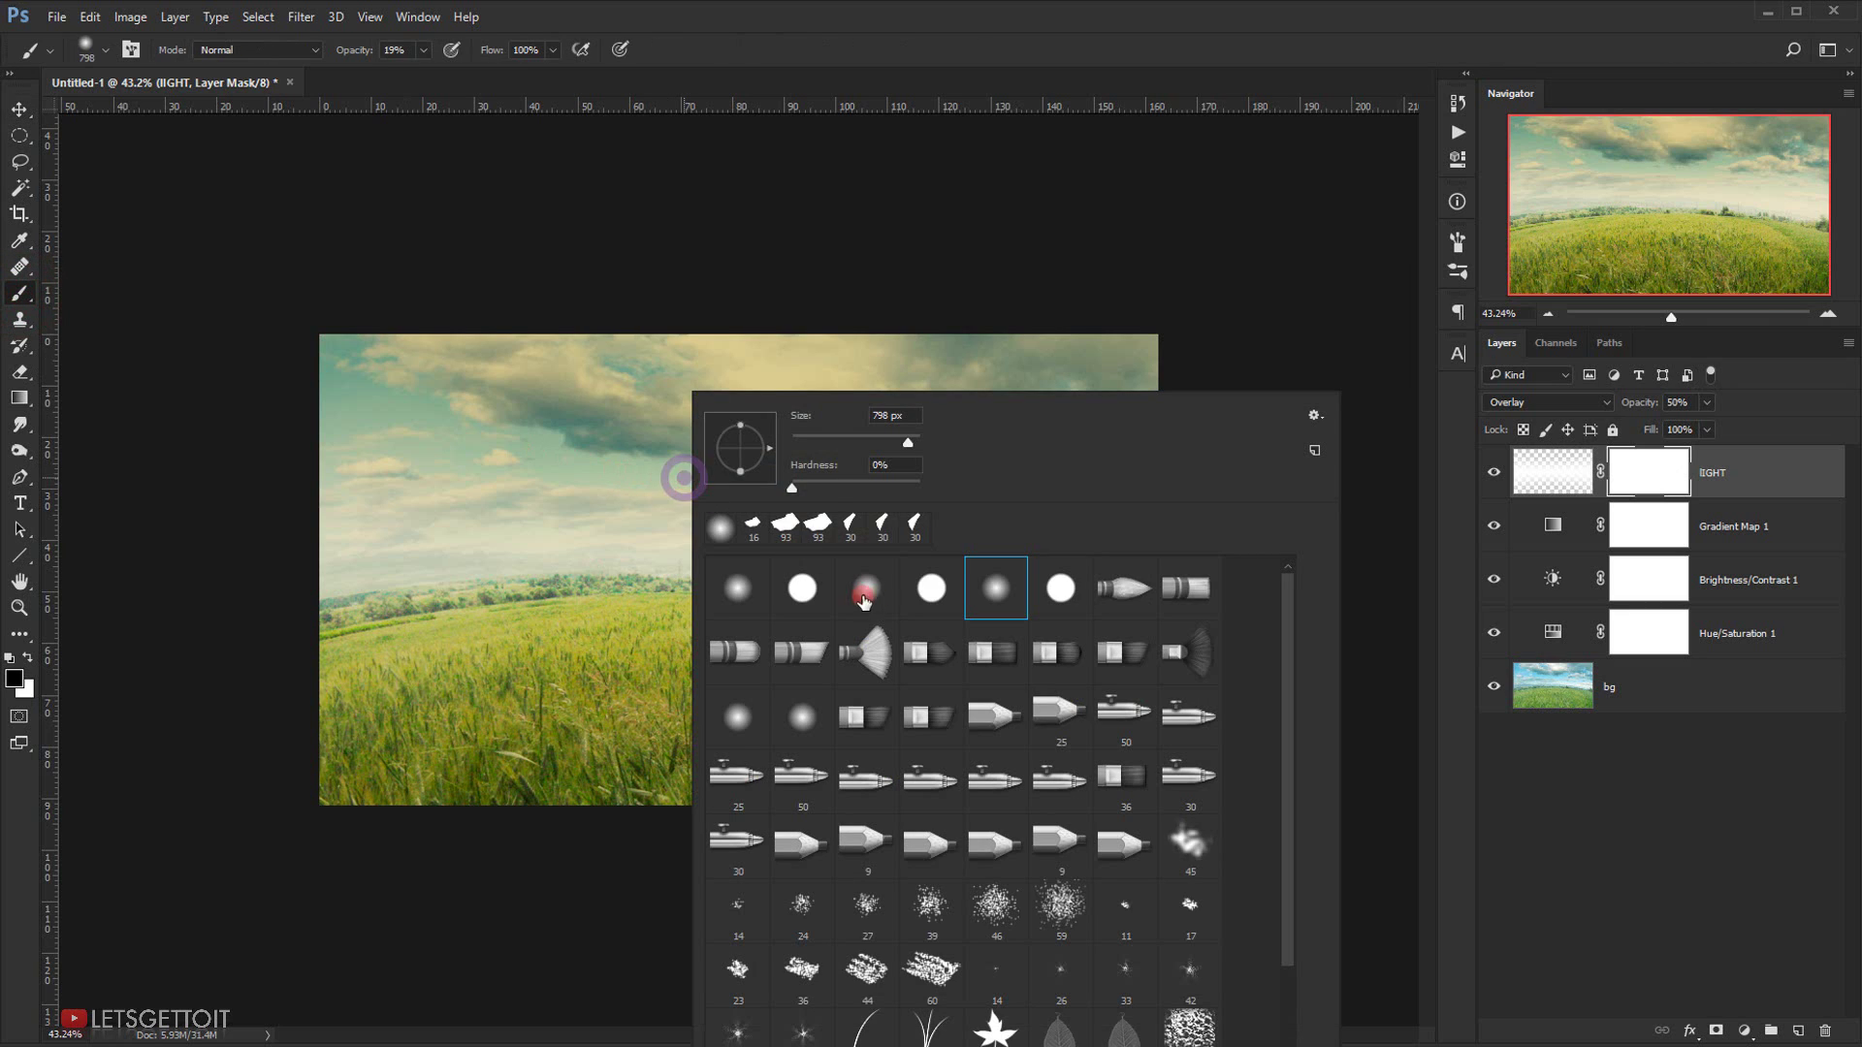
pyautogui.click(855, 606)
pyautogui.moveTo(906, 443); pyautogui.dragTo(904, 443)
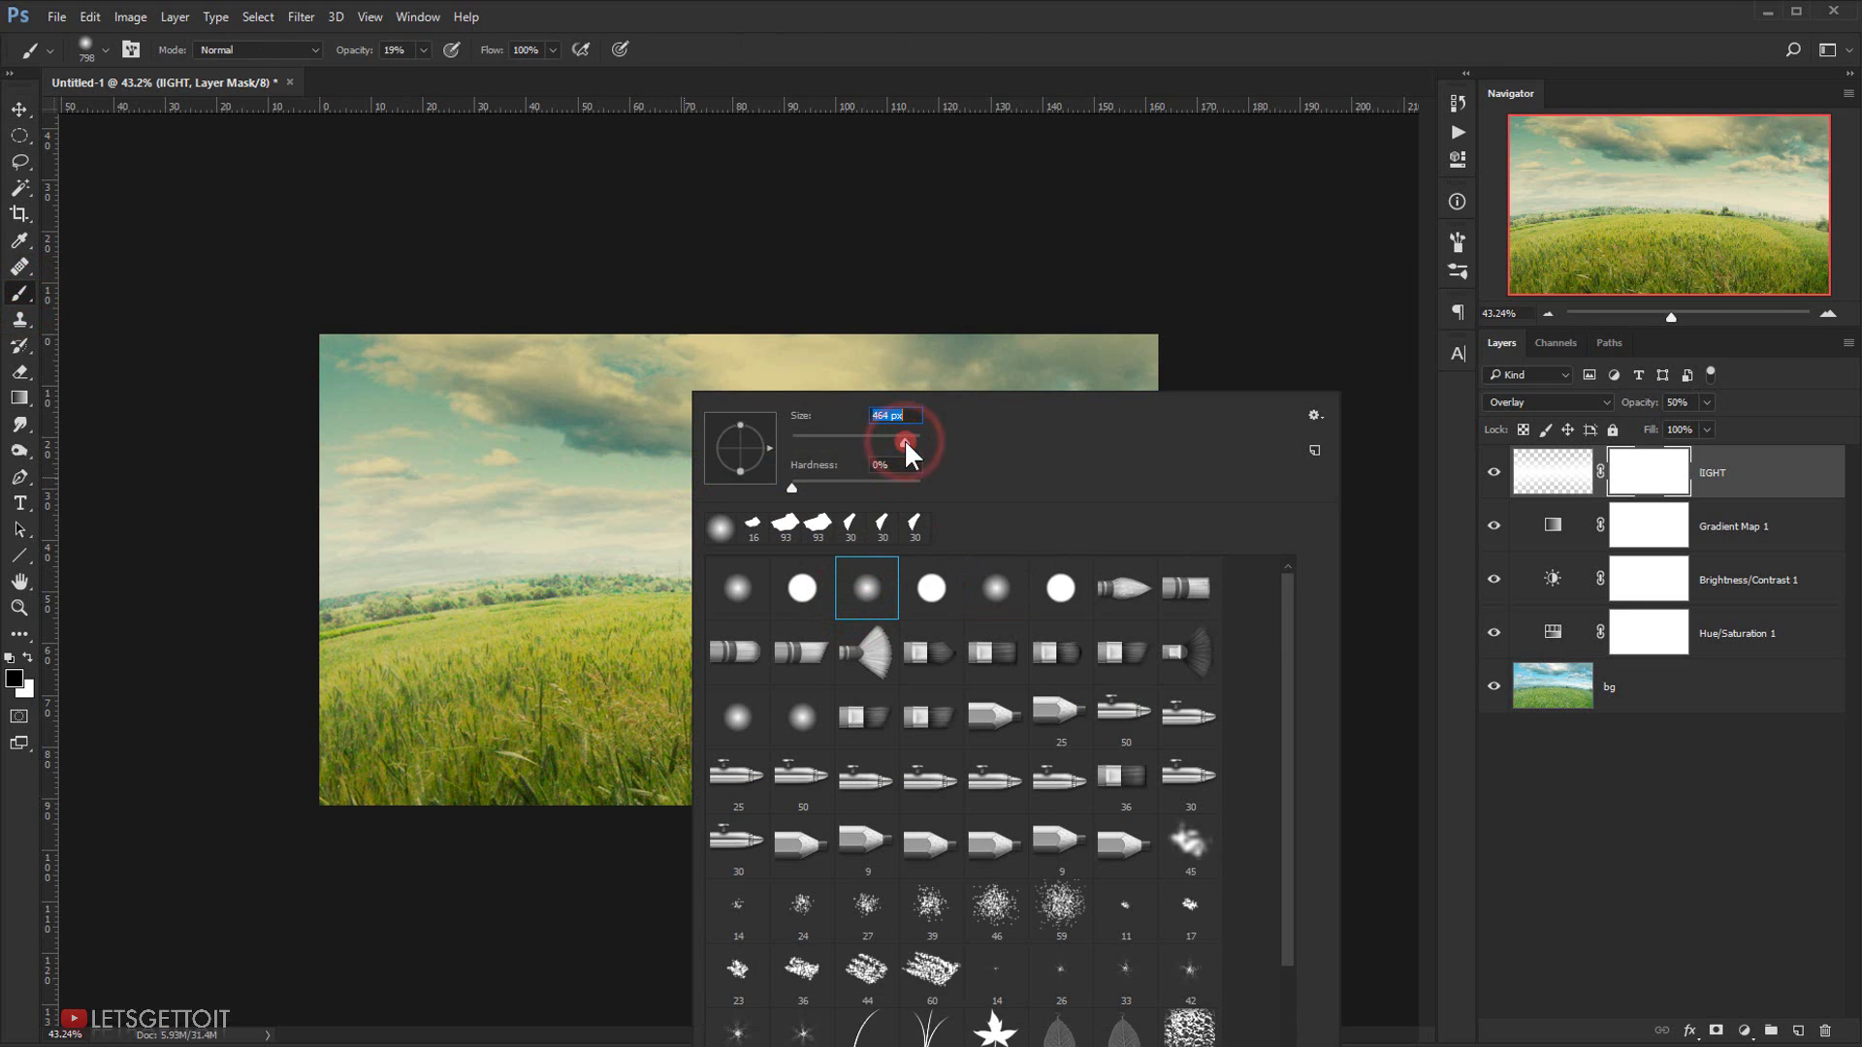
pyautogui.click(405, 49)
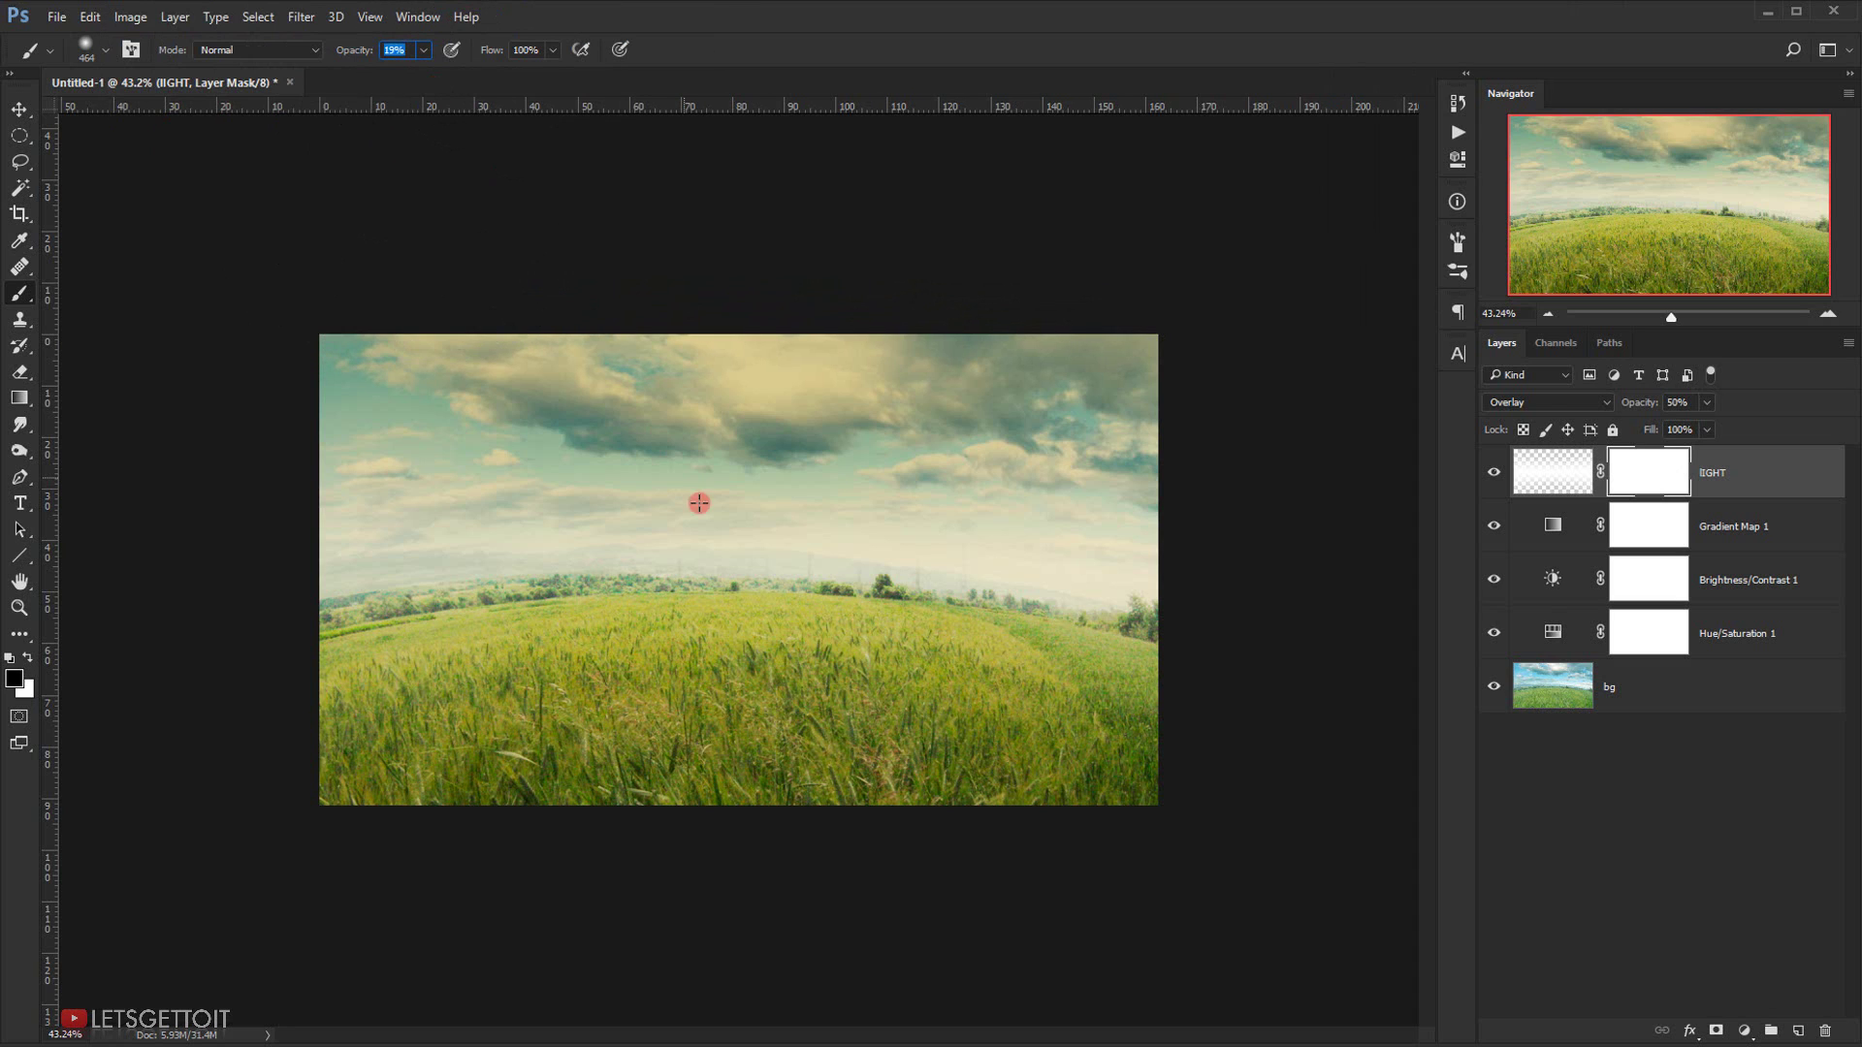
# - Enlarge the brush and paint black over the foreground grass on the lIGHT layer's mask, fading the glow there
pyautogui.moveTo(665, 685); pyautogui.dragTo(707, 707)
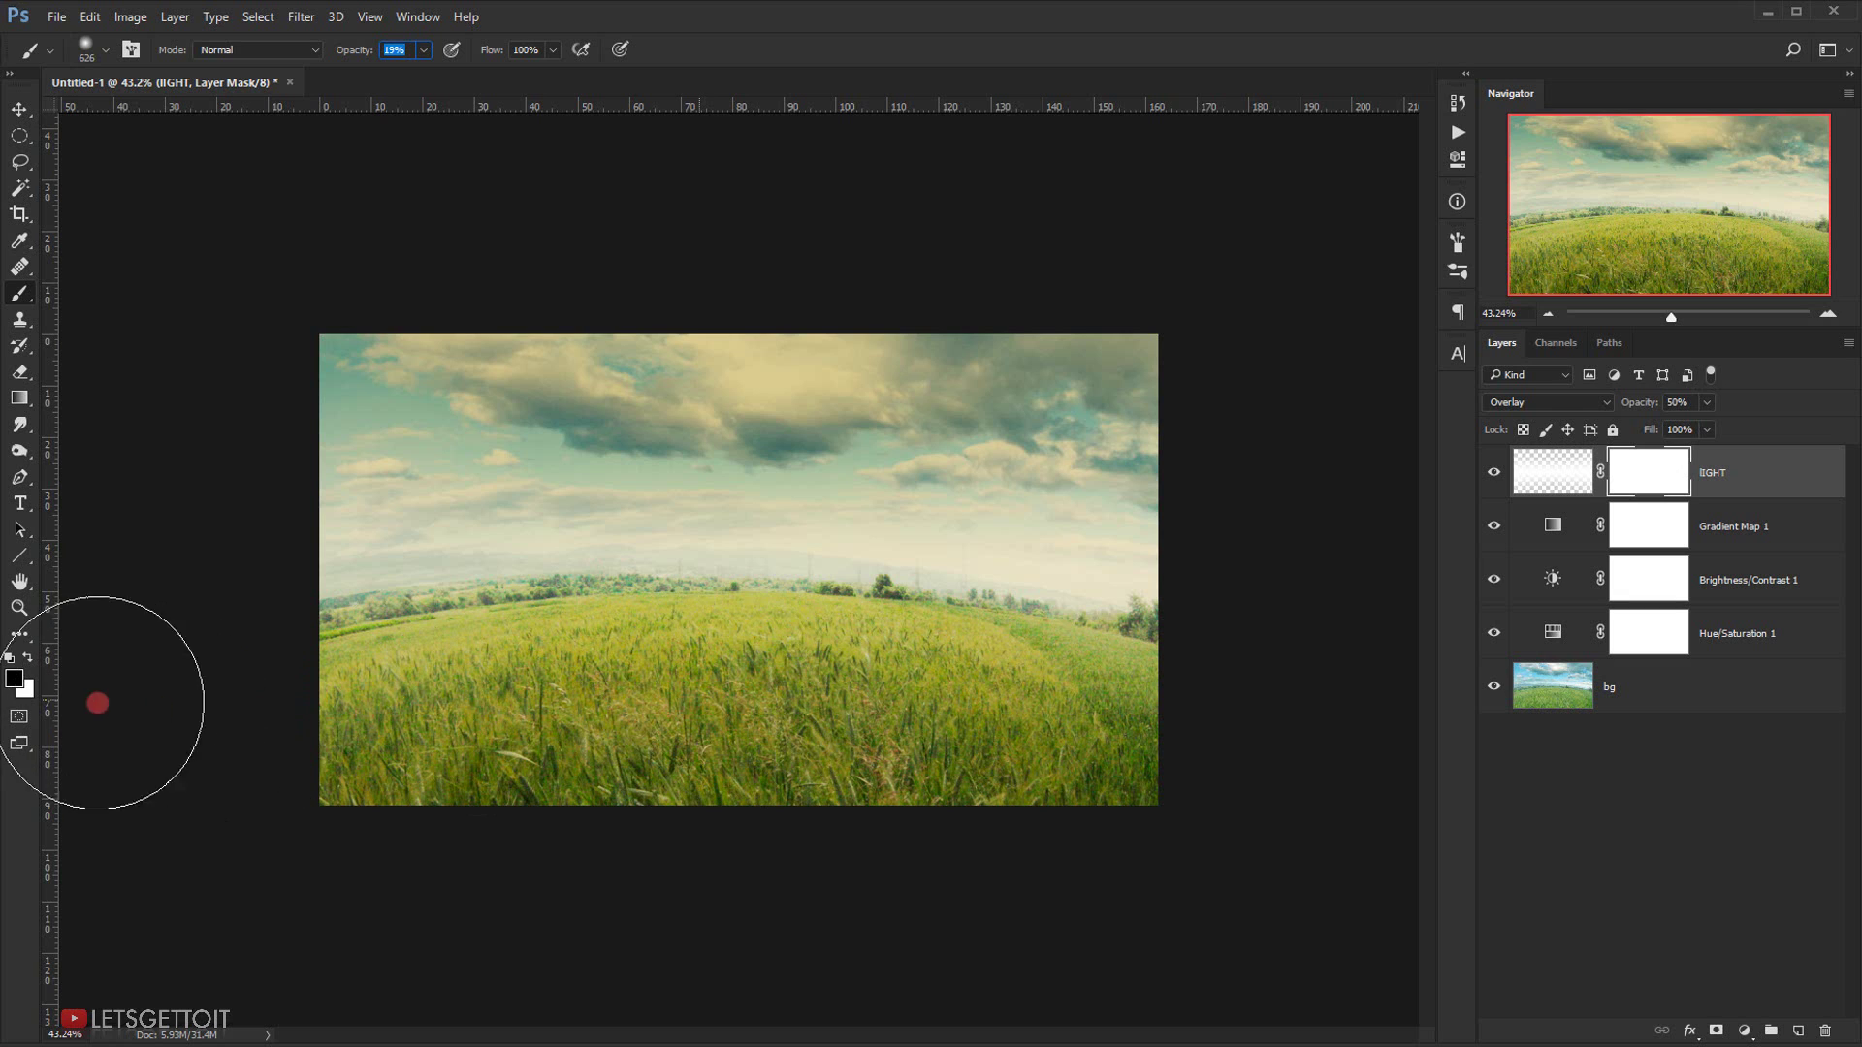
pyautogui.press('d')
pyautogui.moveTo(818, 765)
pyautogui.mouseDown()
pyautogui.moveTo(958, 743)
pyautogui.moveTo(627, 709)
pyautogui.moveTo(815, 690)
pyautogui.moveTo(628, 706)
pyautogui.moveTo(627, 727)
pyautogui.moveTo(646, 743)
pyautogui.moveTo(877, 723)
pyautogui.moveTo(733, 708)
pyautogui.moveTo(680, 719)
pyautogui.moveTo(942, 740)
pyautogui.moveTo(698, 719)
pyautogui.mouseUp()
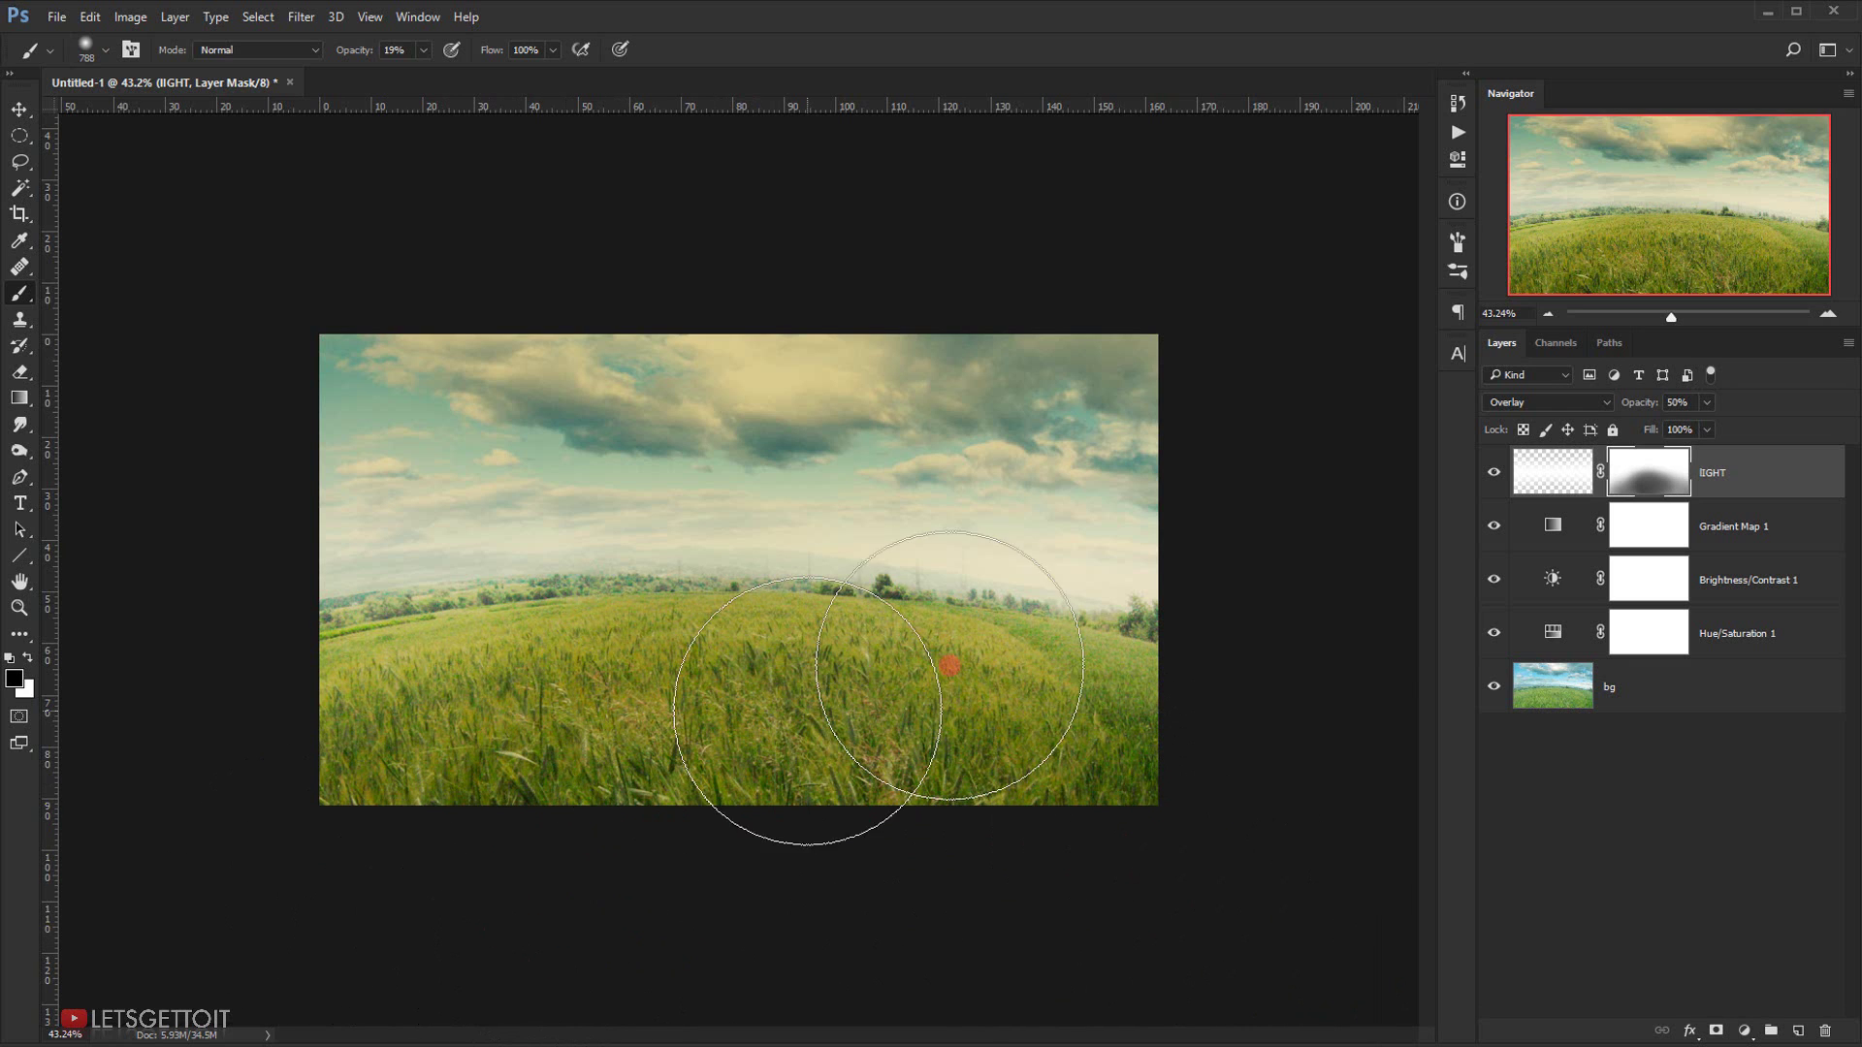
pyautogui.click(1501, 473)
pyautogui.click(1501, 473)
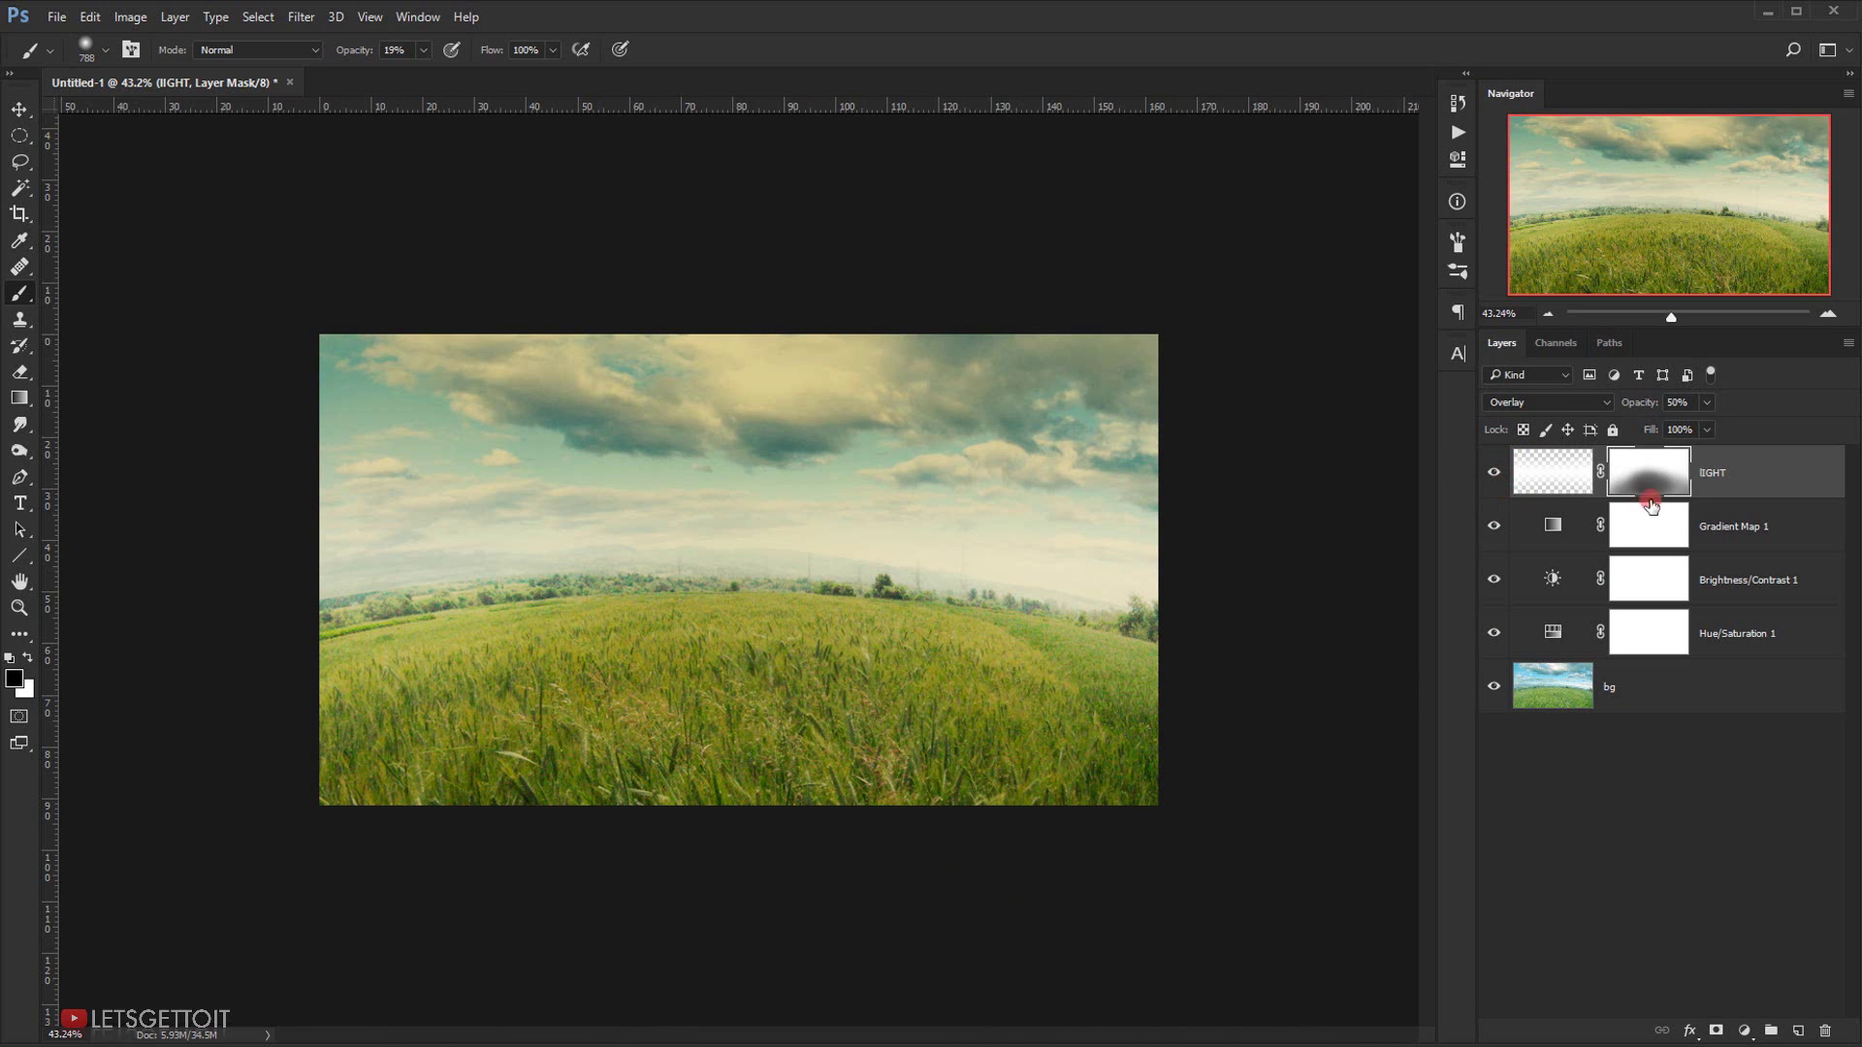
pyautogui.click(968, 822)
pyautogui.press('x')
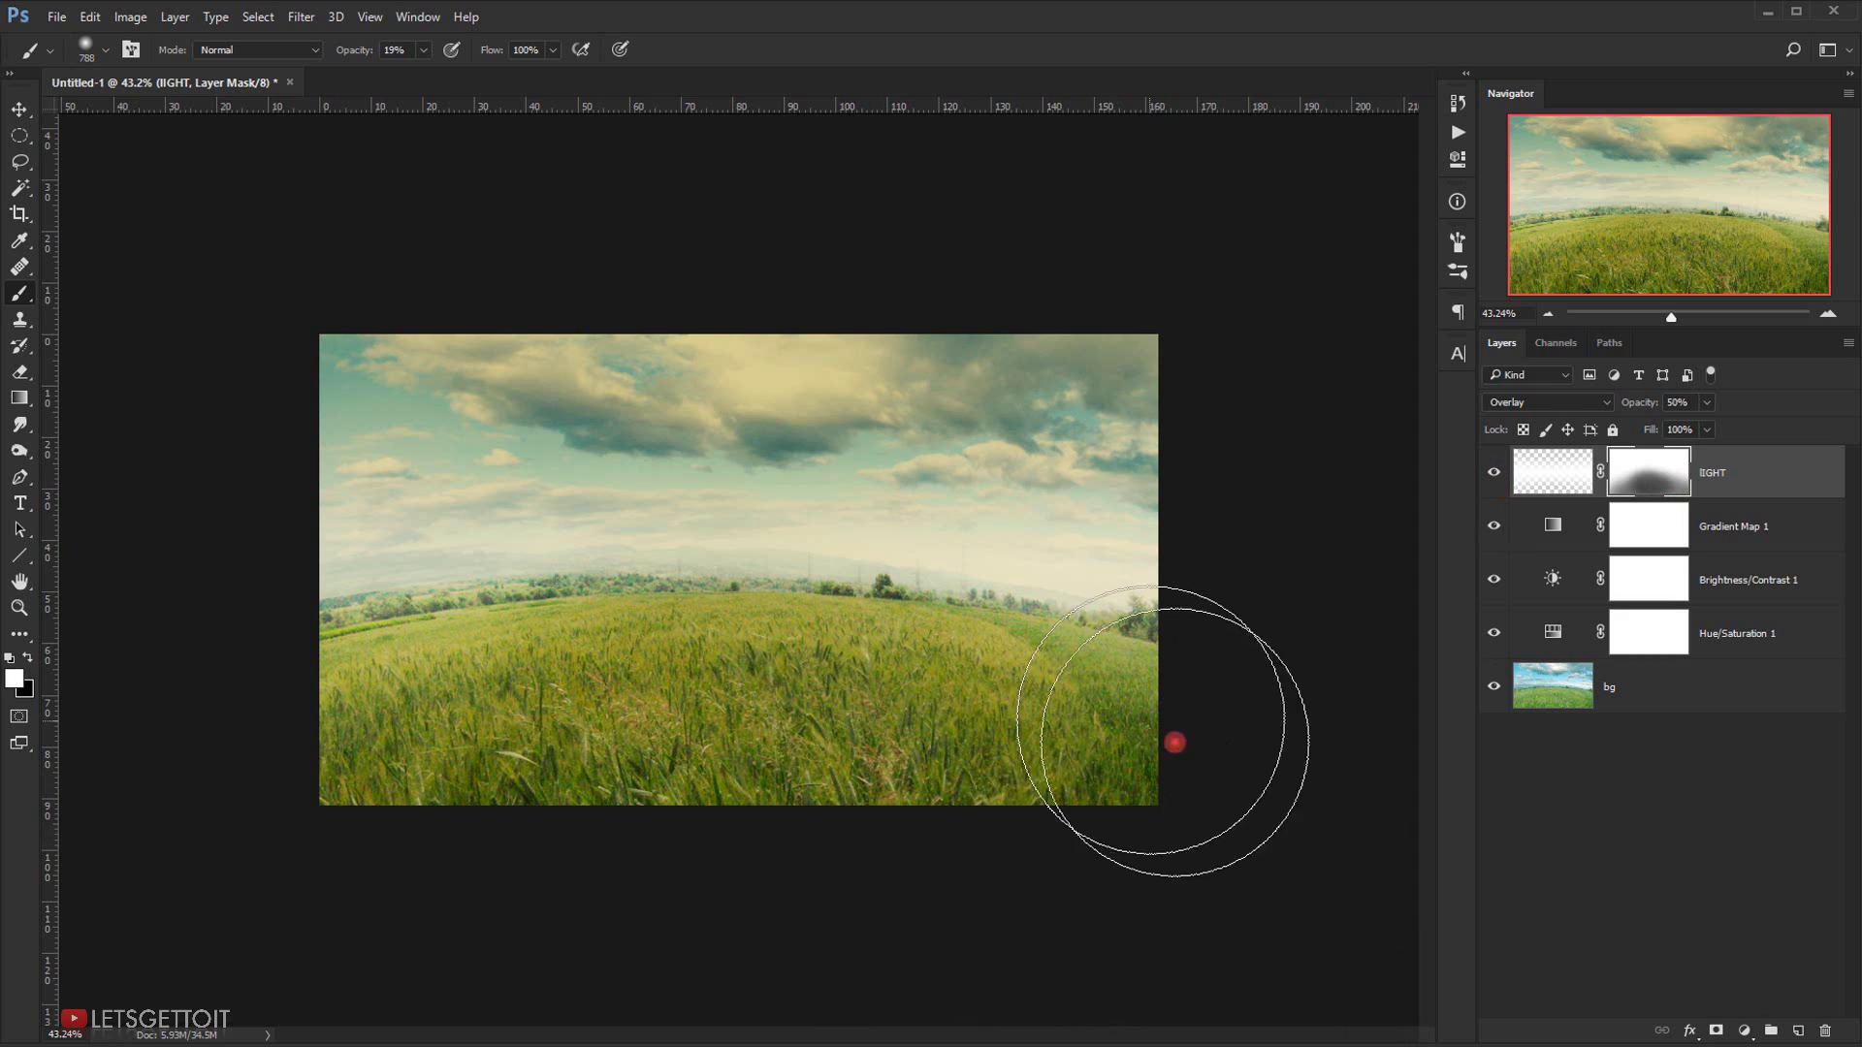
pyautogui.click(656, 663)
# - Create a new layer above the lIGHT layer and name it Light
pyautogui.scroll(1, 665, 644)
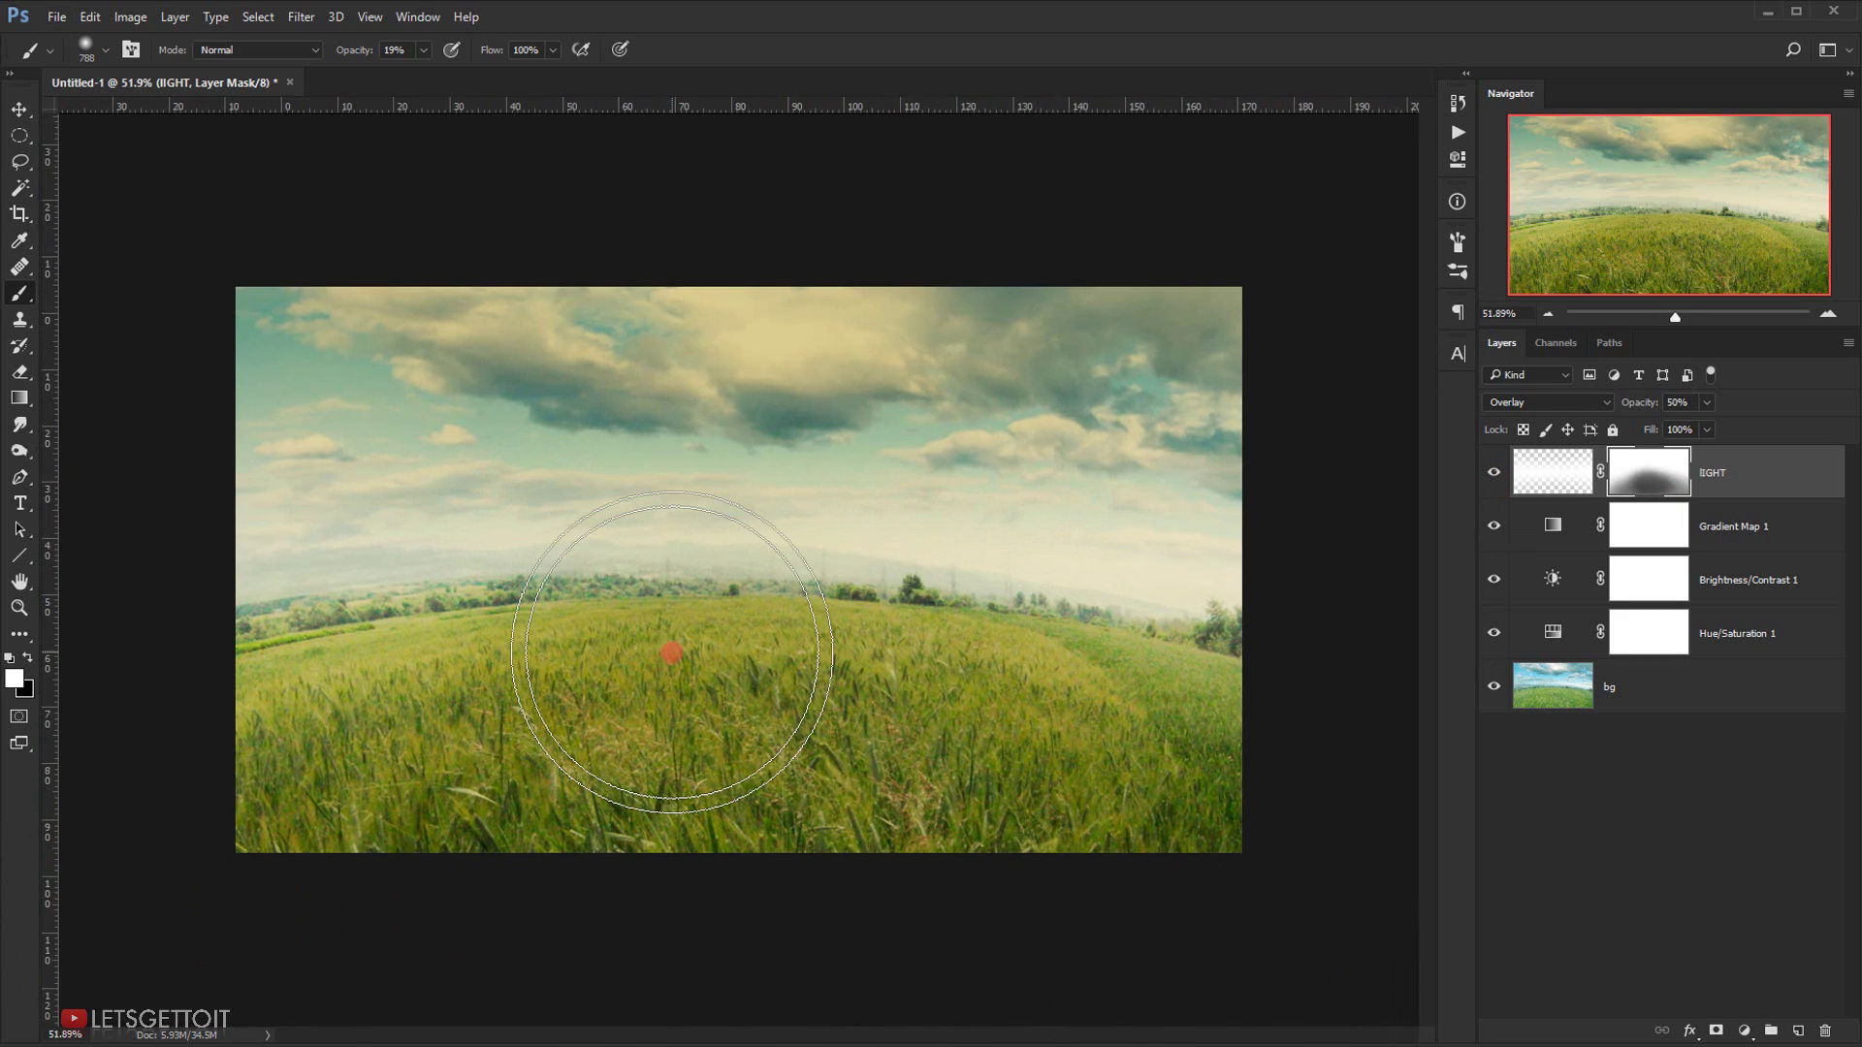
pyautogui.hotkey('ctrl', '+')
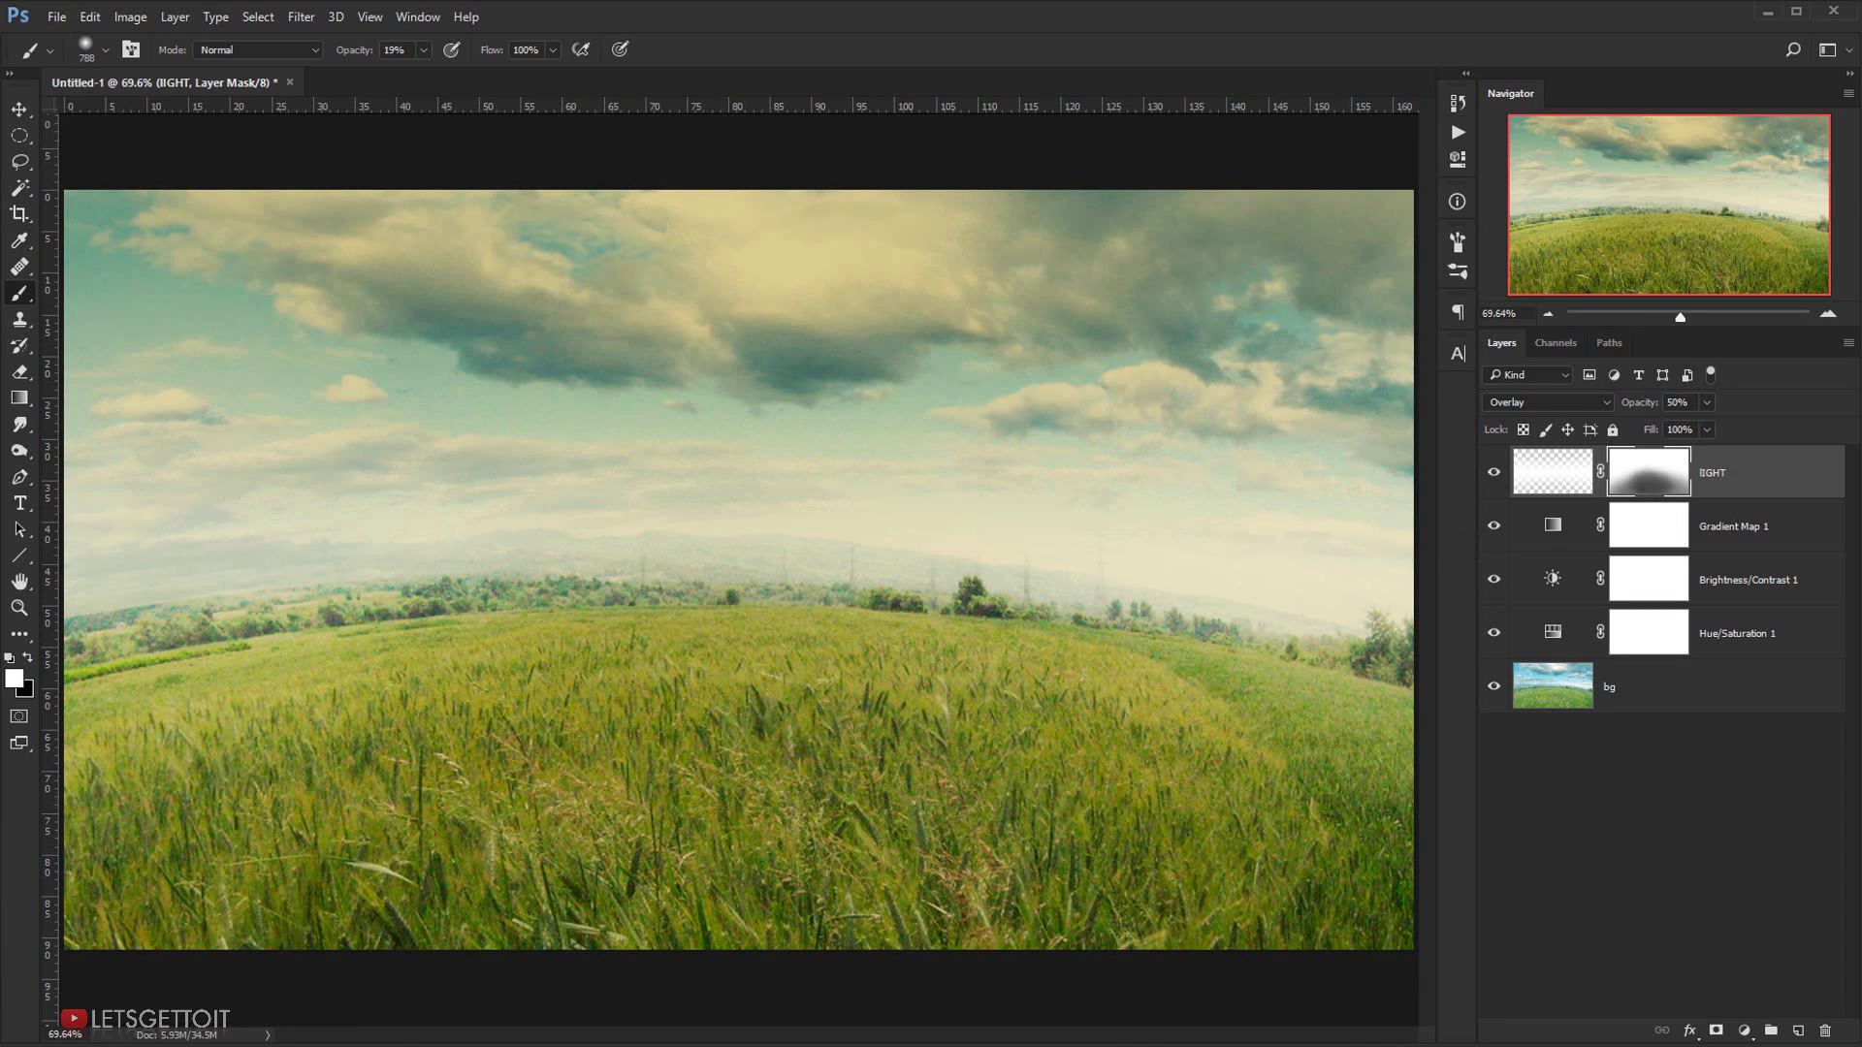
pyautogui.click(1798, 1030)
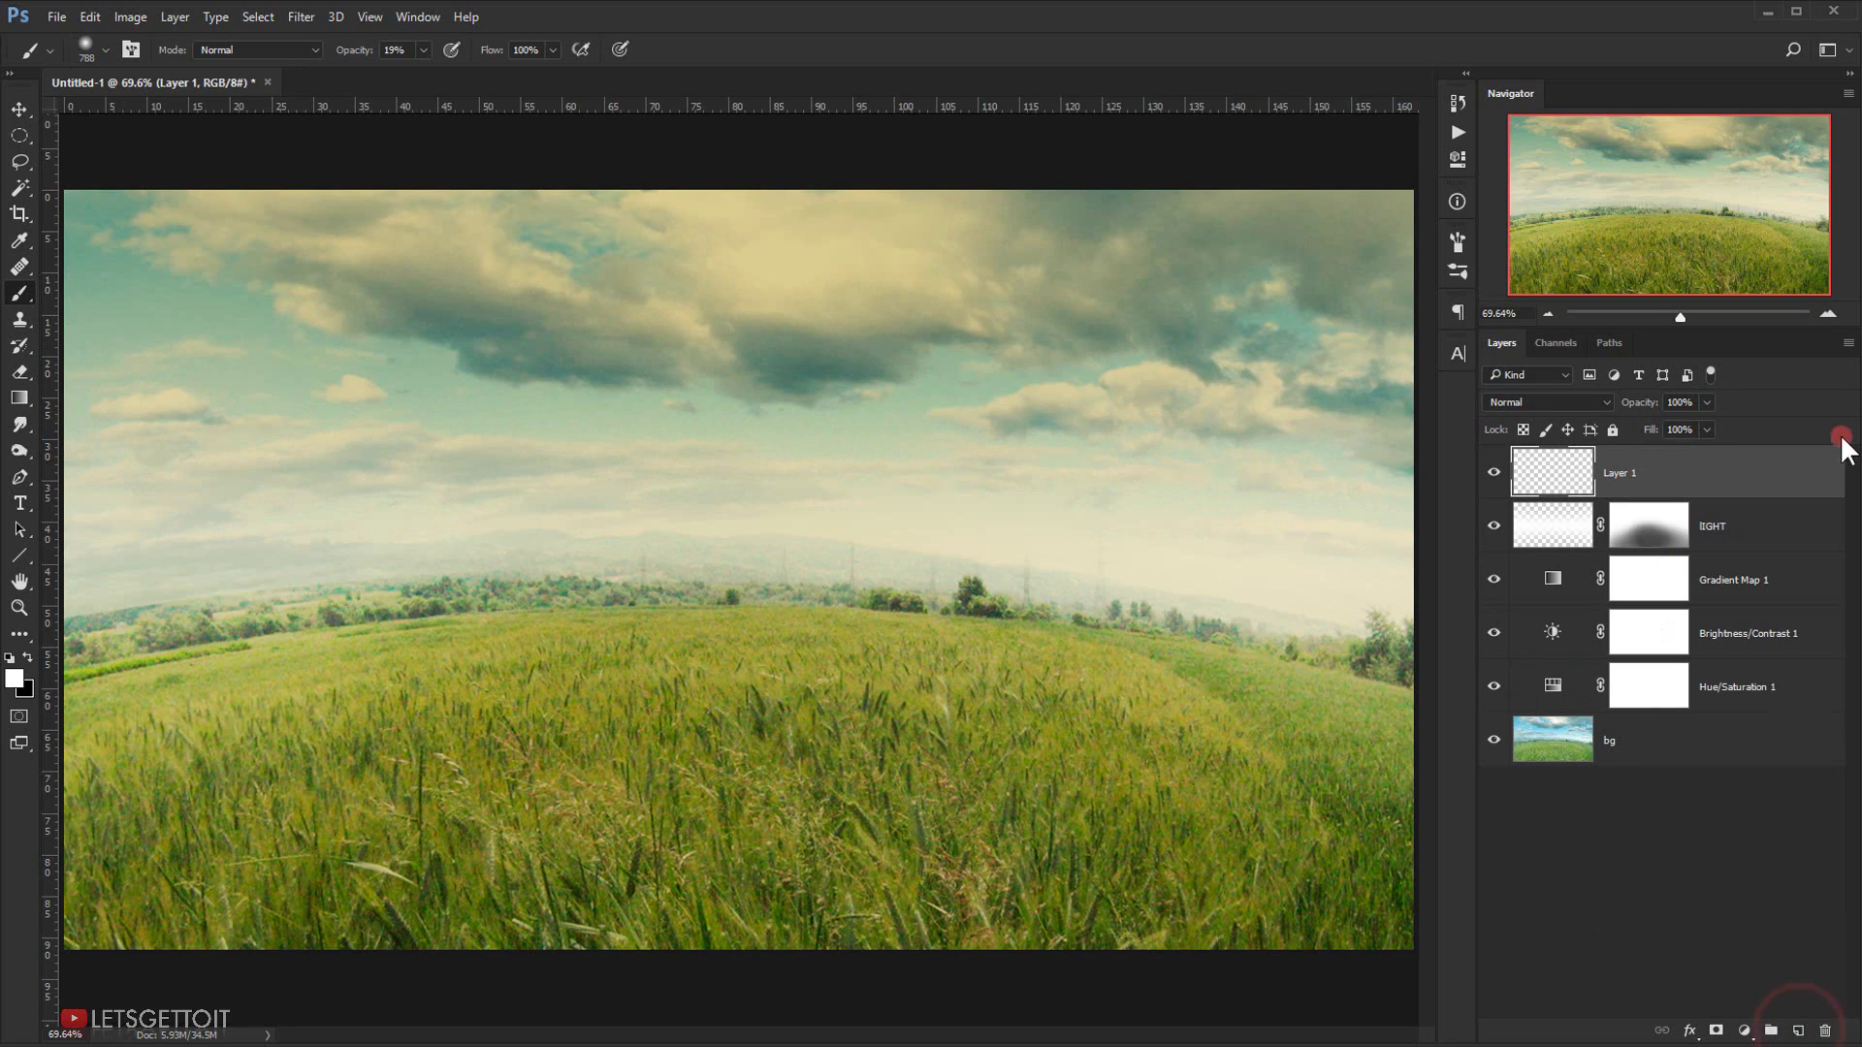
pyautogui.click(1658, 465)
pyautogui.doubleClick(1649, 475)
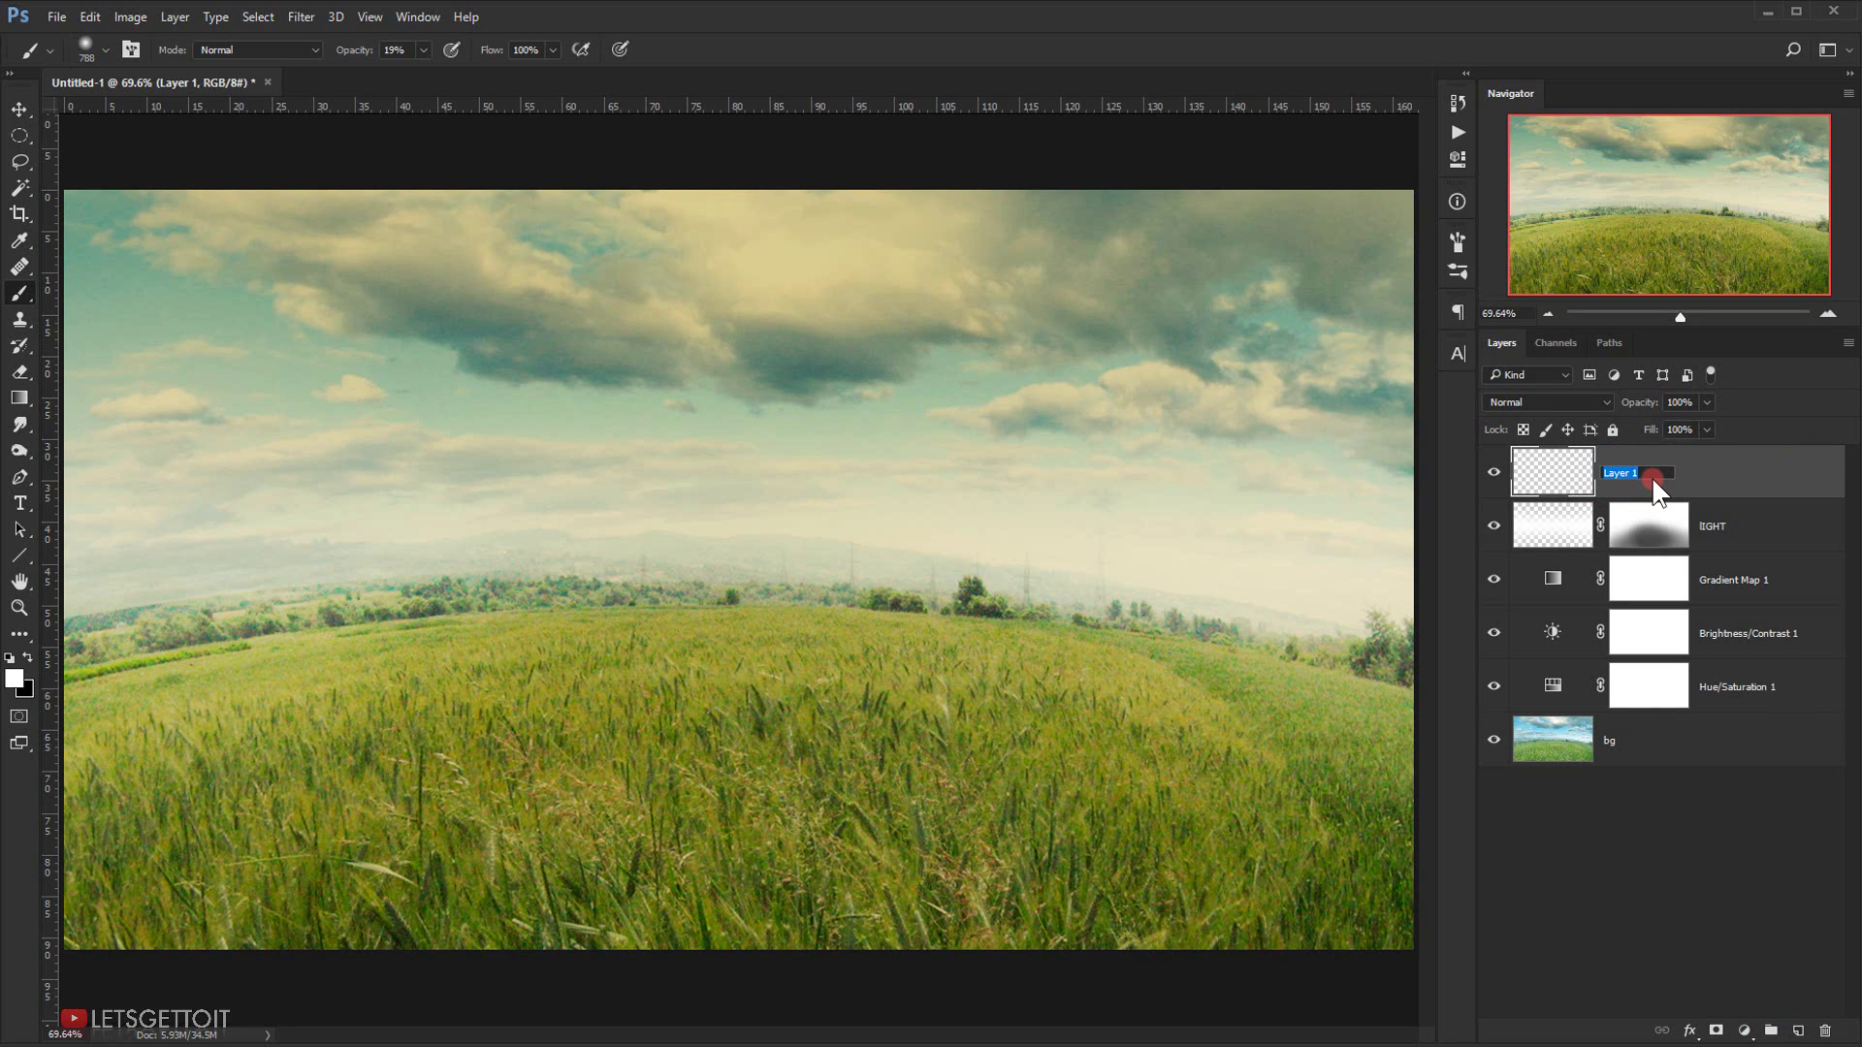
pyautogui.write('Light')
pyautogui.press('Return')
# - Draw a white radial gradient on the Light layer, from the horizon slightly off the image's centre straight outward horizontally
pyautogui.moveTo(19, 397); pyautogui.dragTo(155, 386)
pyautogui.moveTo(754, 460); pyautogui.dragTo(759, 455)
pyautogui.hotkey('ctrl', '-')
pyautogui.click(279, 108)
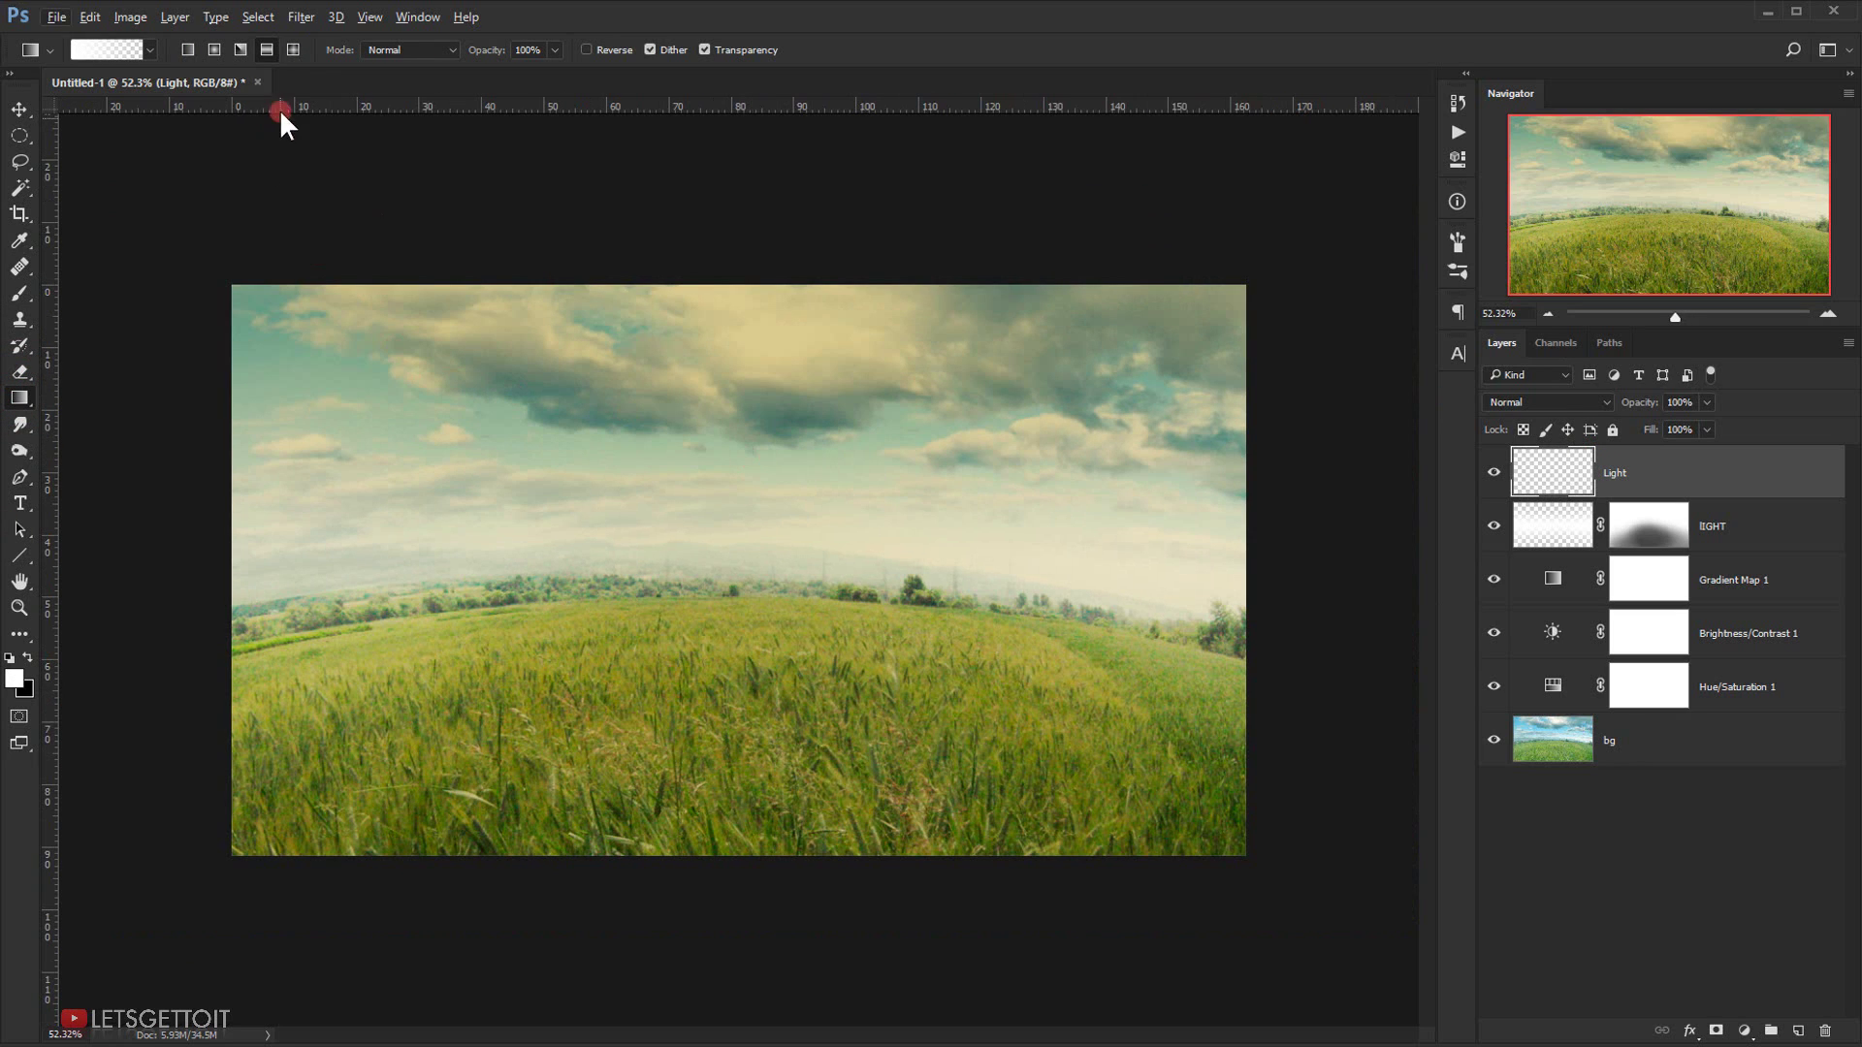
pyautogui.click(214, 49)
pyautogui.click(825, 579)
pyautogui.press('shift')
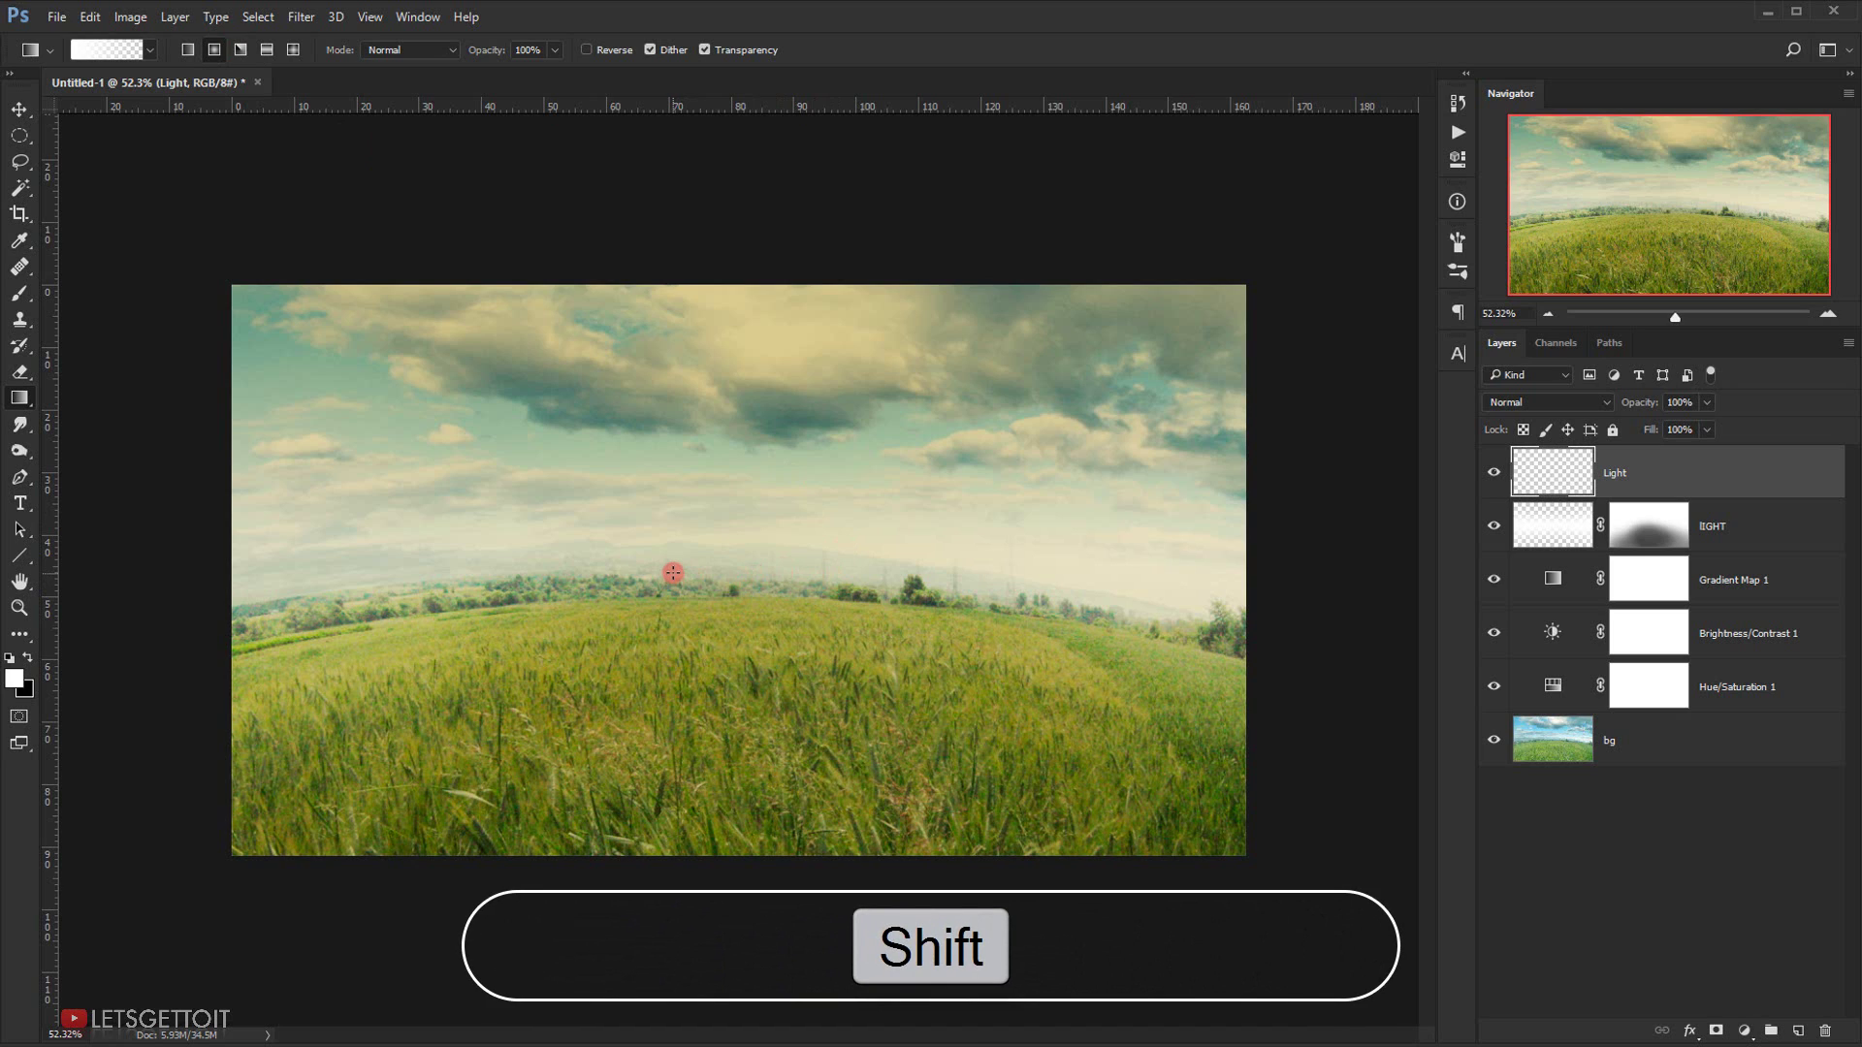
pyautogui.moveTo(673, 572); pyautogui.dragTo(886, 572)
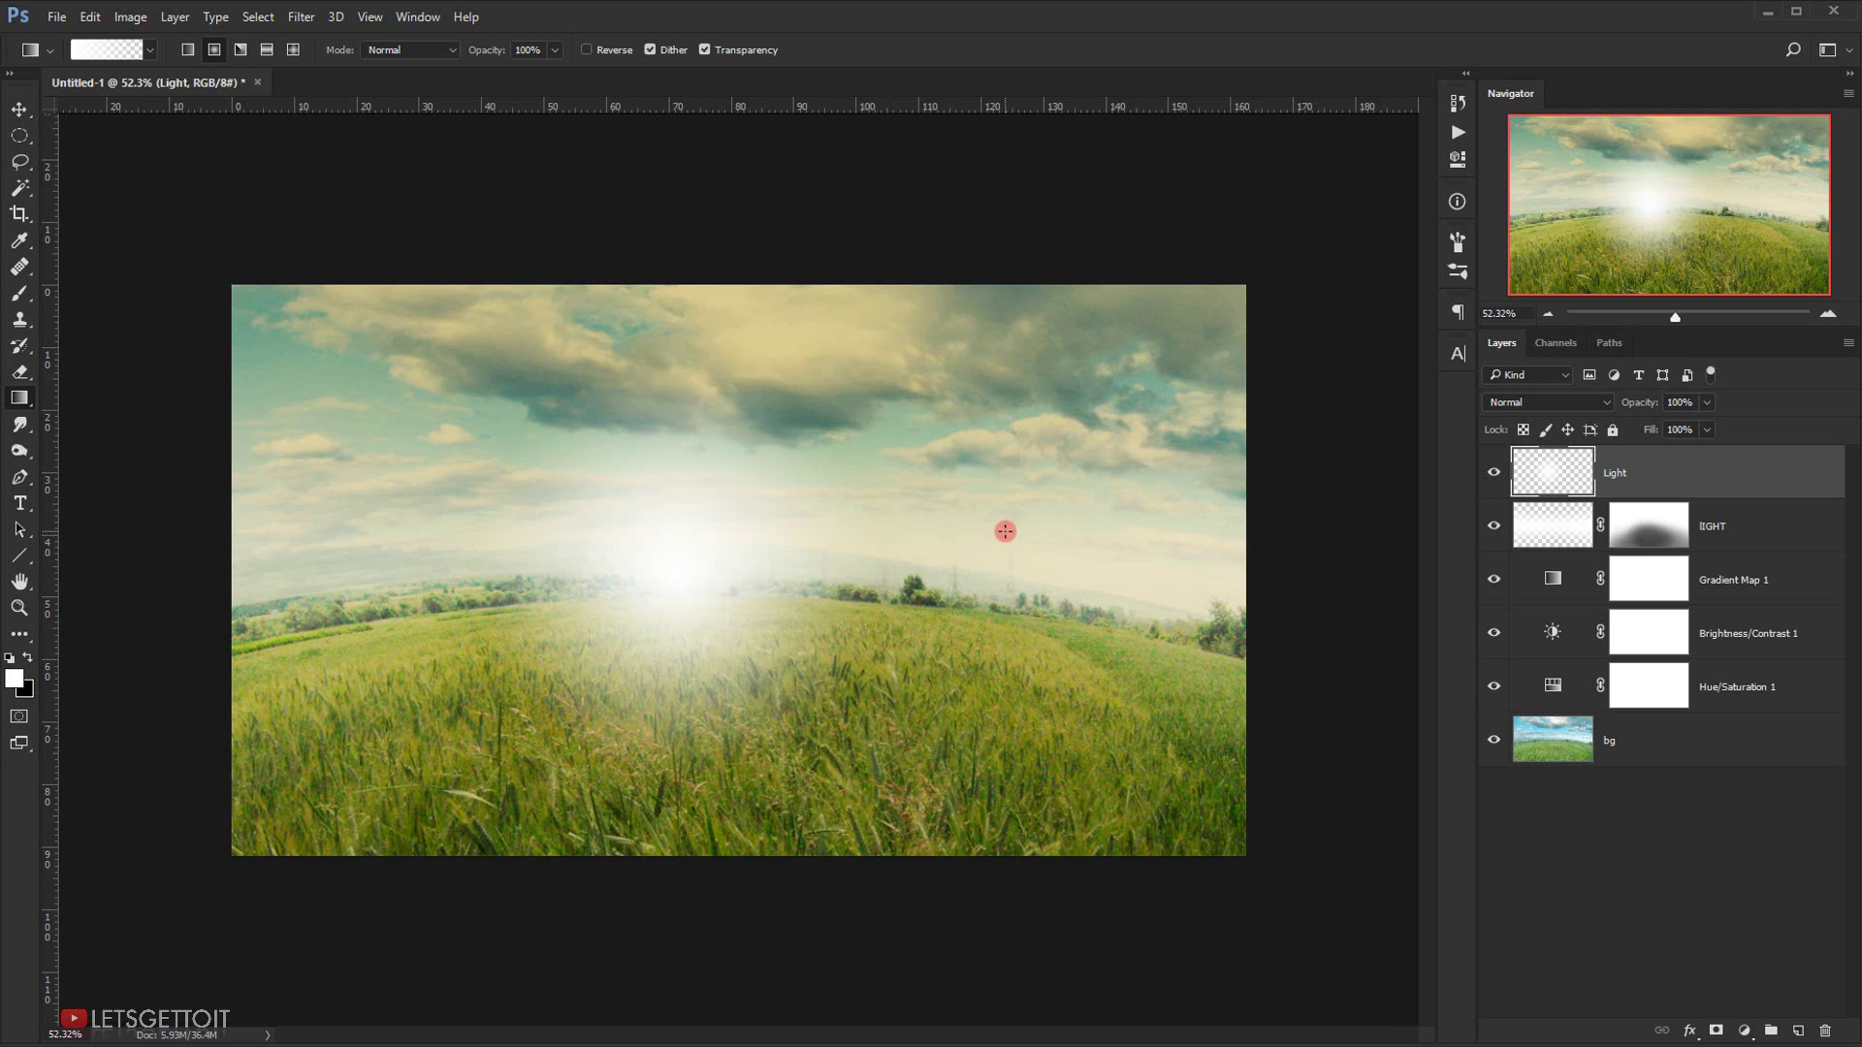
# - Free-transform the radial glow to about 318% width and 107% height, centred vertically on the horizon and extending beyond both canvas sides
pyautogui.hotkey('ctrl', 't')
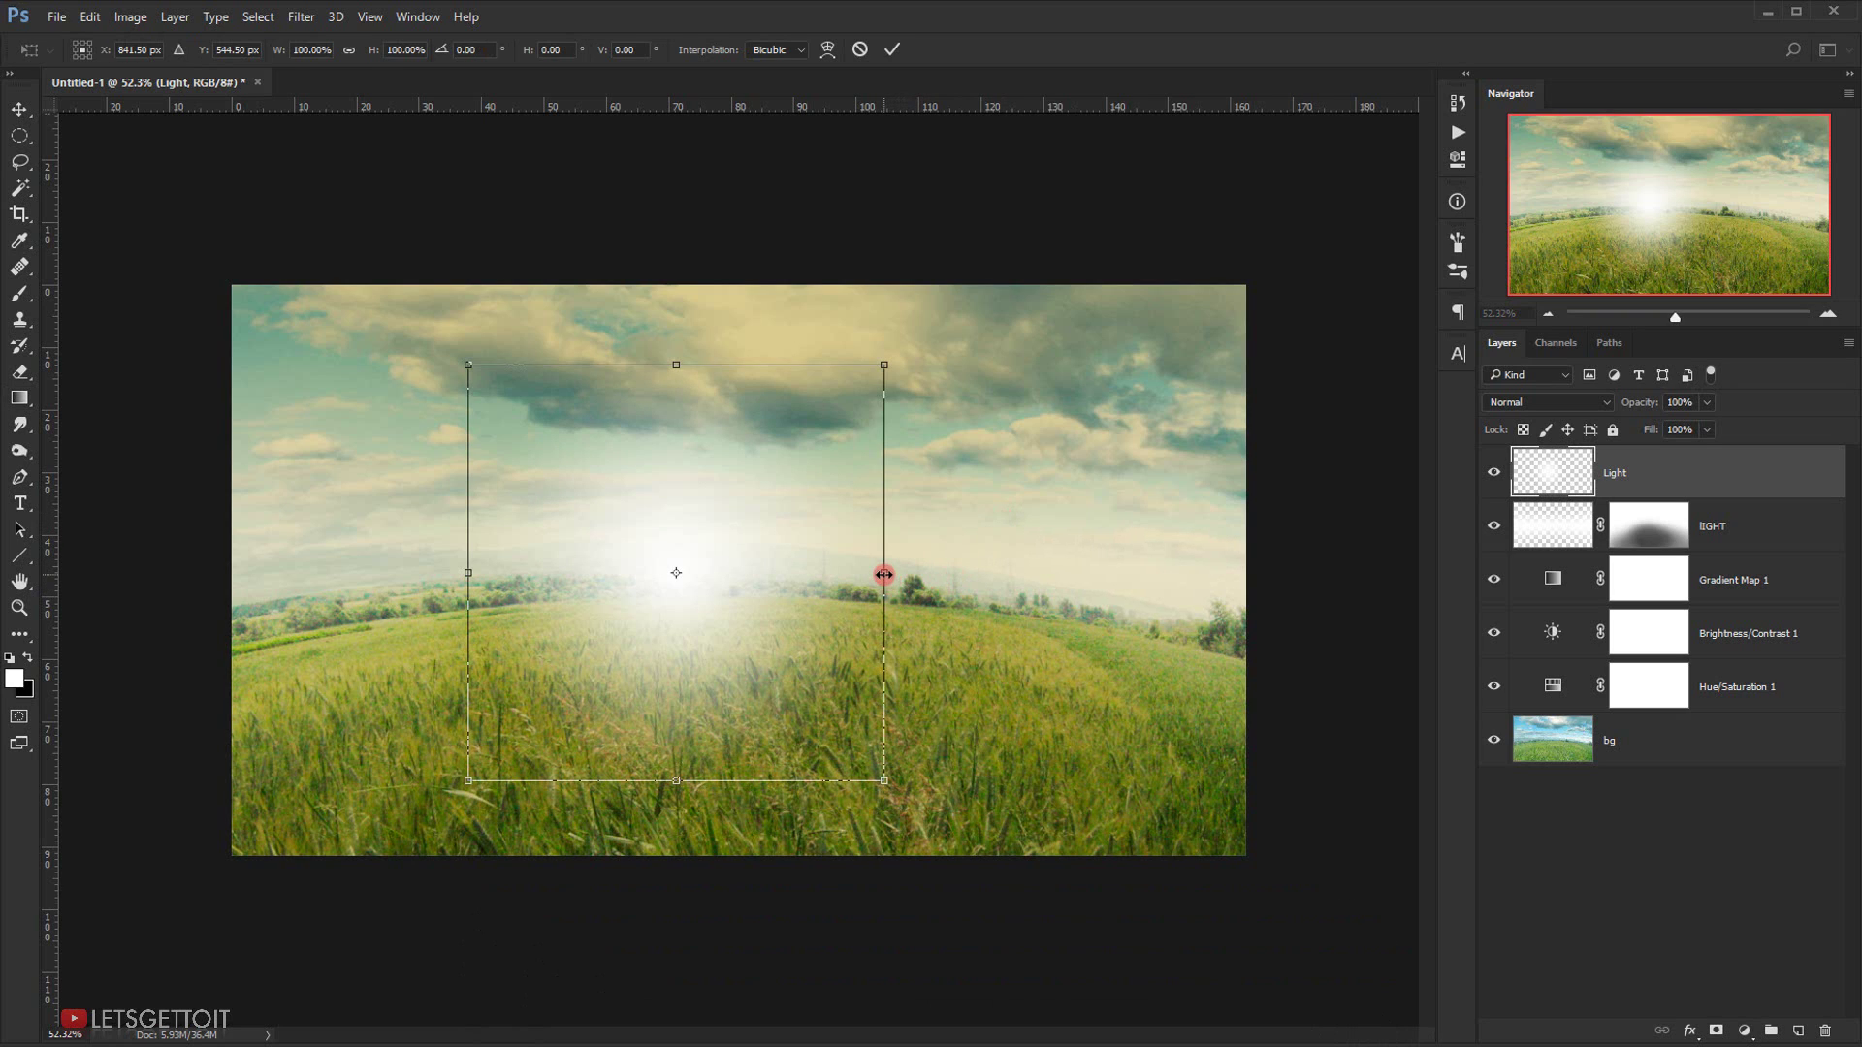
pyautogui.moveTo(883, 574); pyautogui.dragTo(1340, 580)
pyautogui.moveTo(777, 619); pyautogui.dragTo(818, 615)
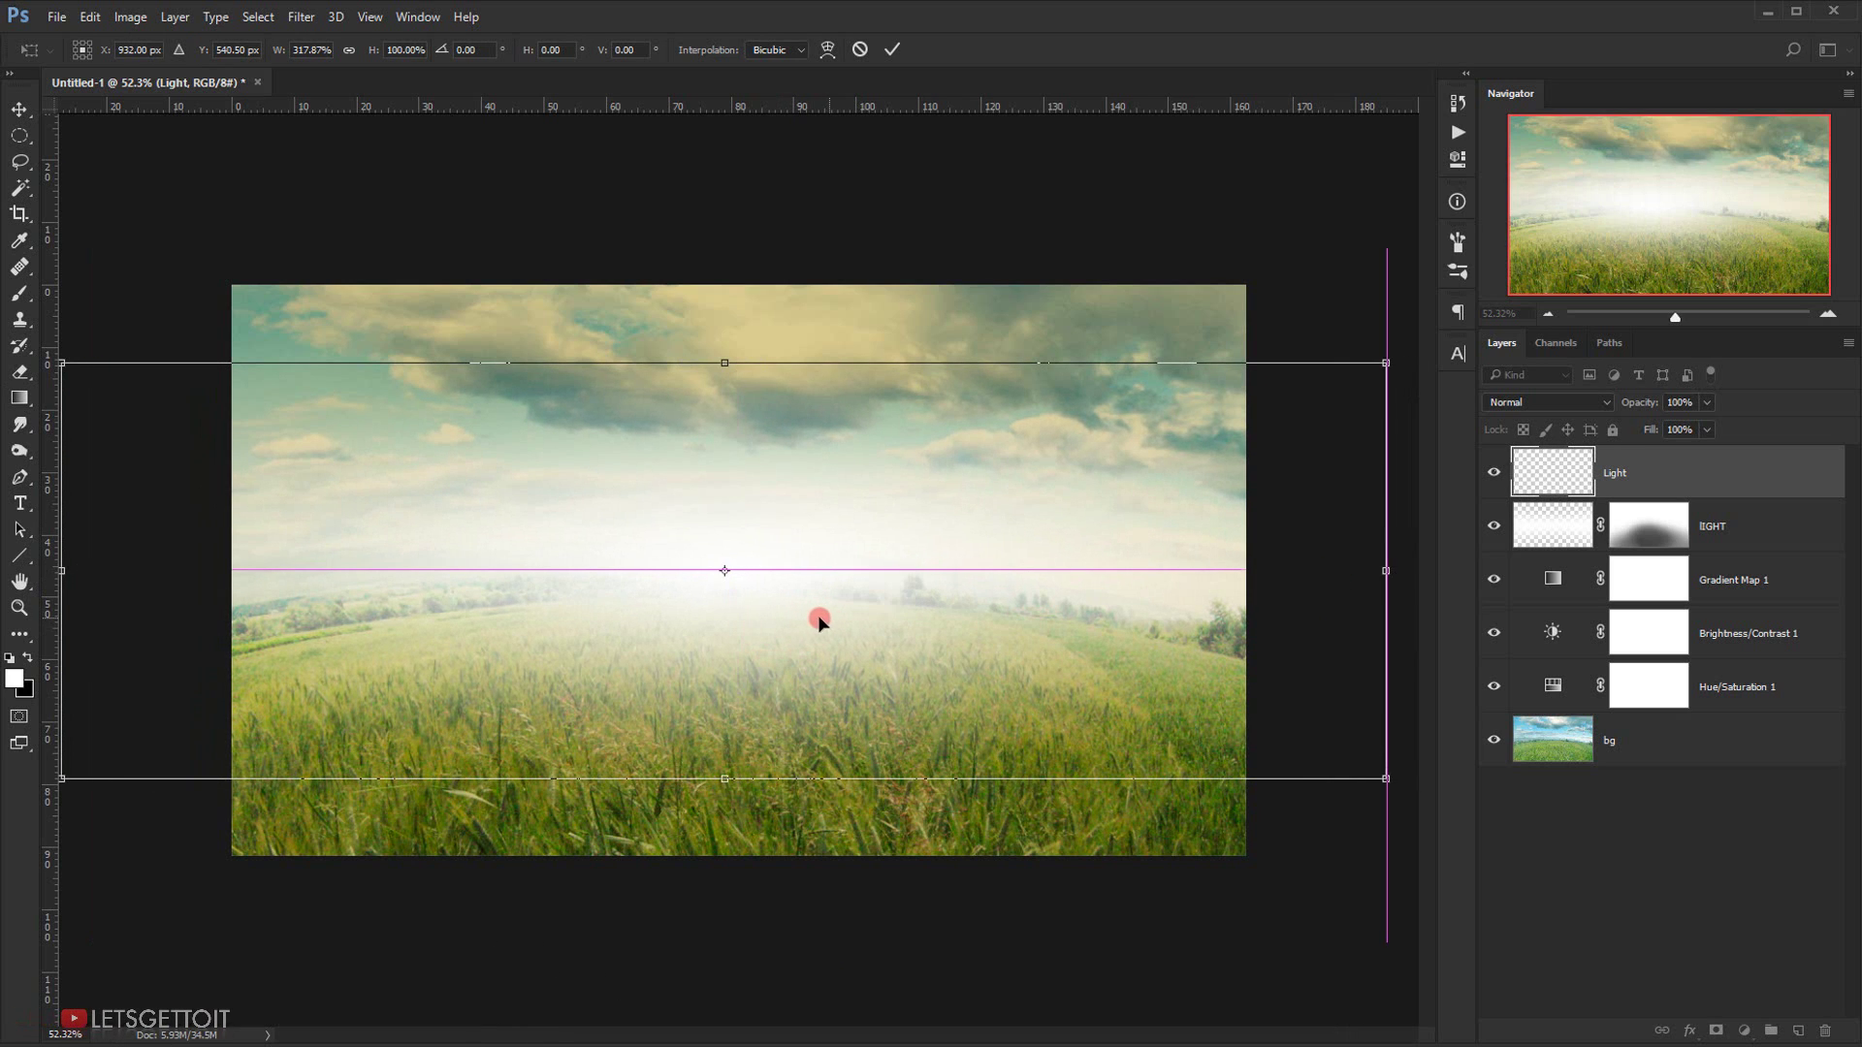
pyautogui.moveTo(725, 369); pyautogui.dragTo(724, 349)
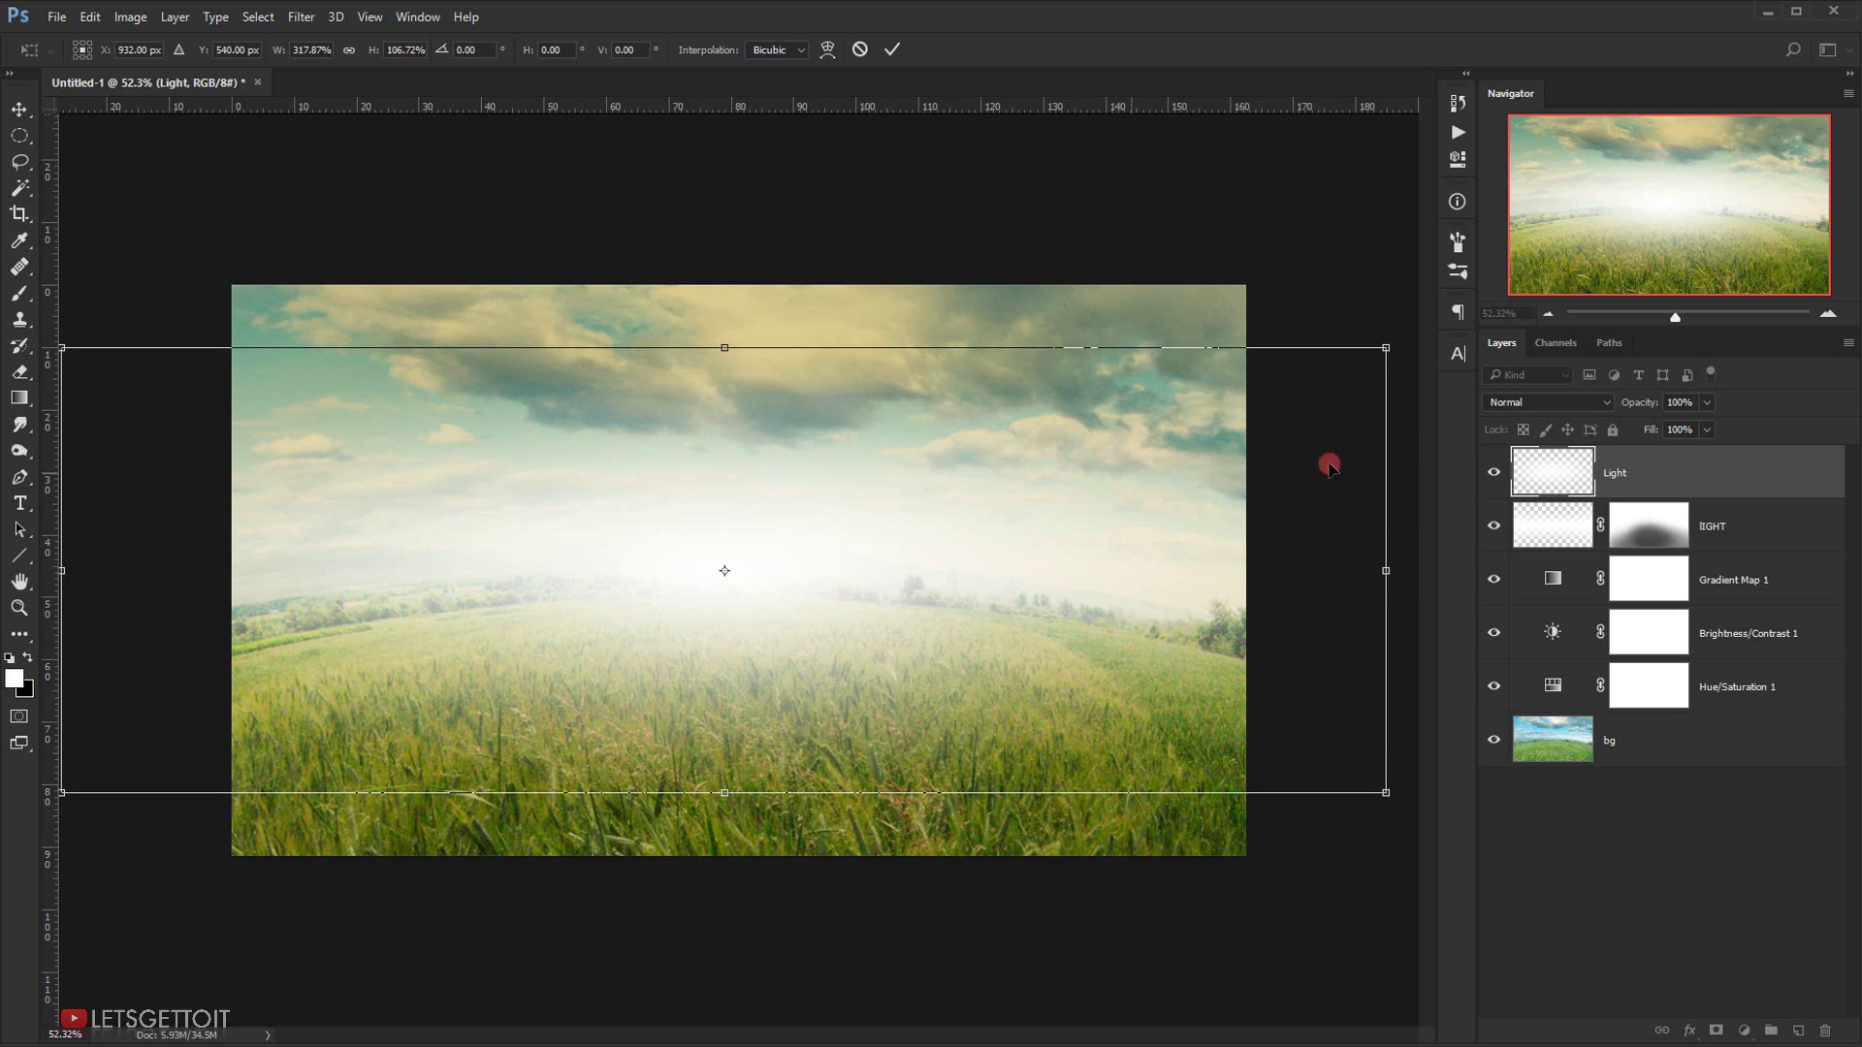
pyautogui.click(893, 49)
pyautogui.press('g')
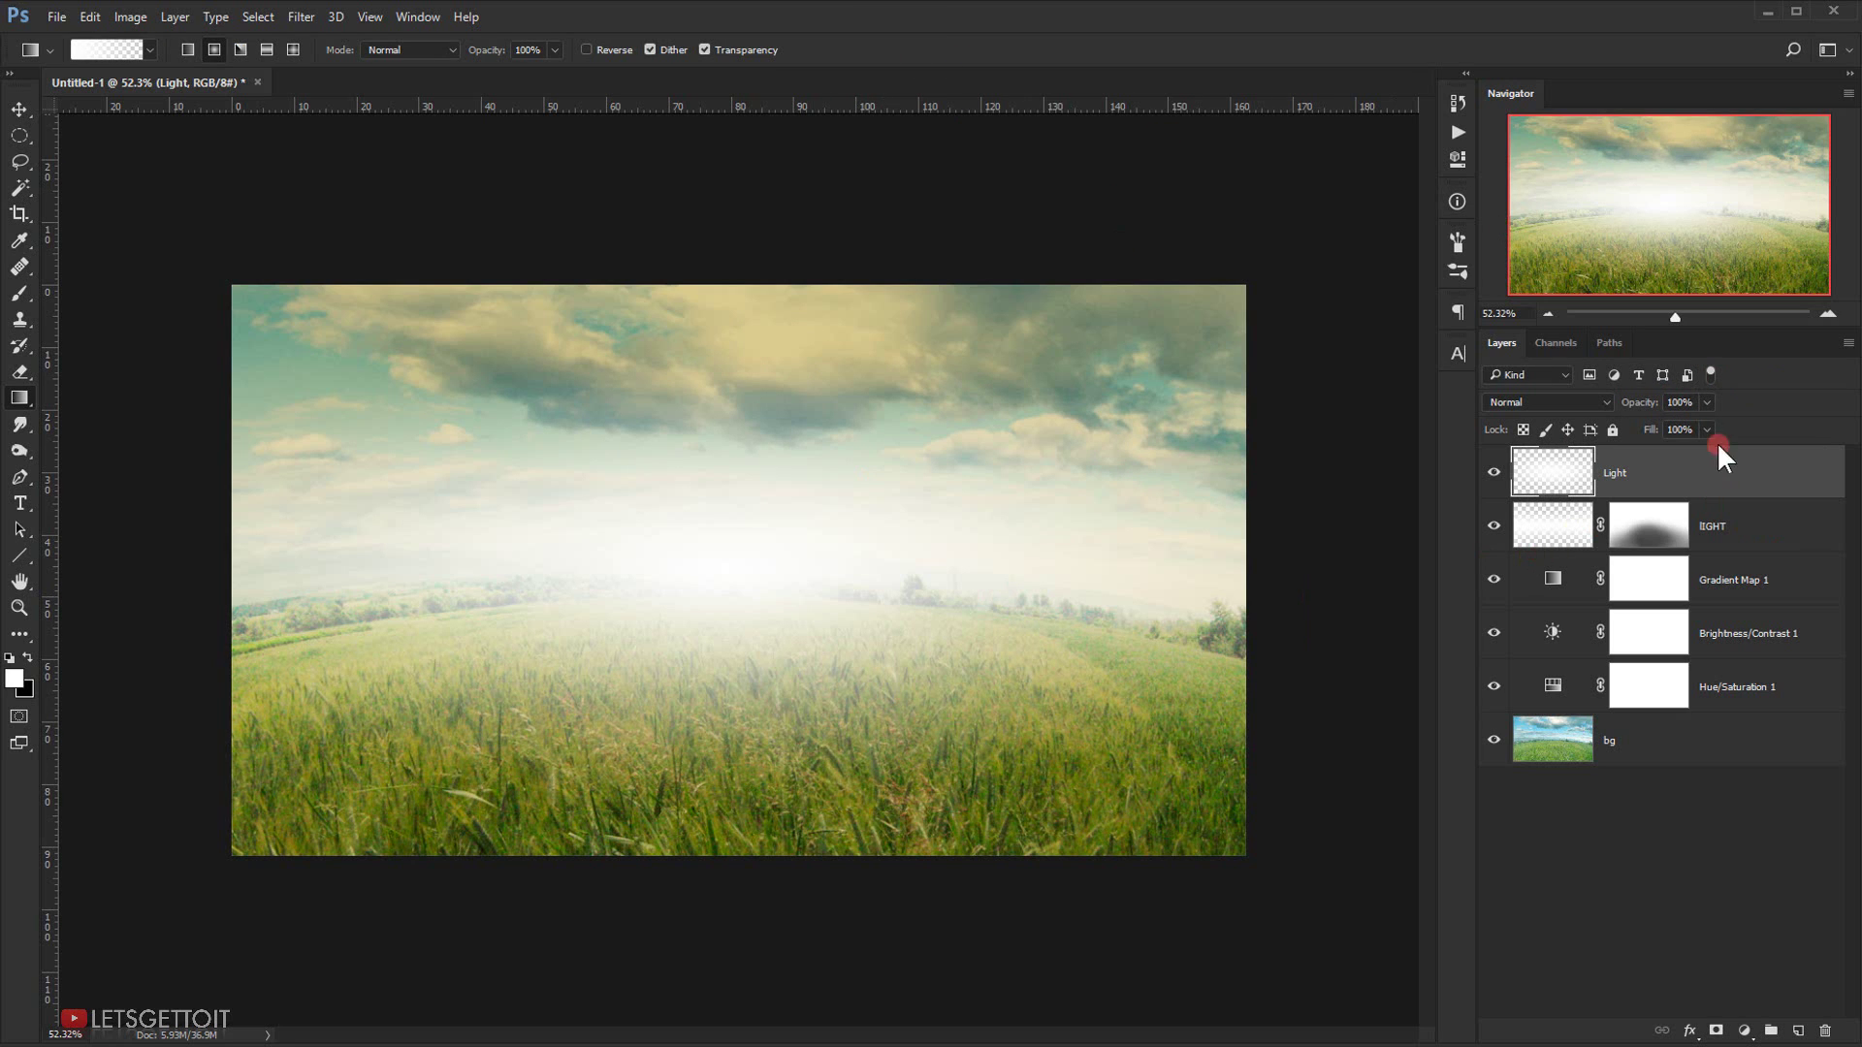
# - Set the Light layer's blend mode to Soft Light and toggle its visibility to compare the effect
pyautogui.click(1590, 399)
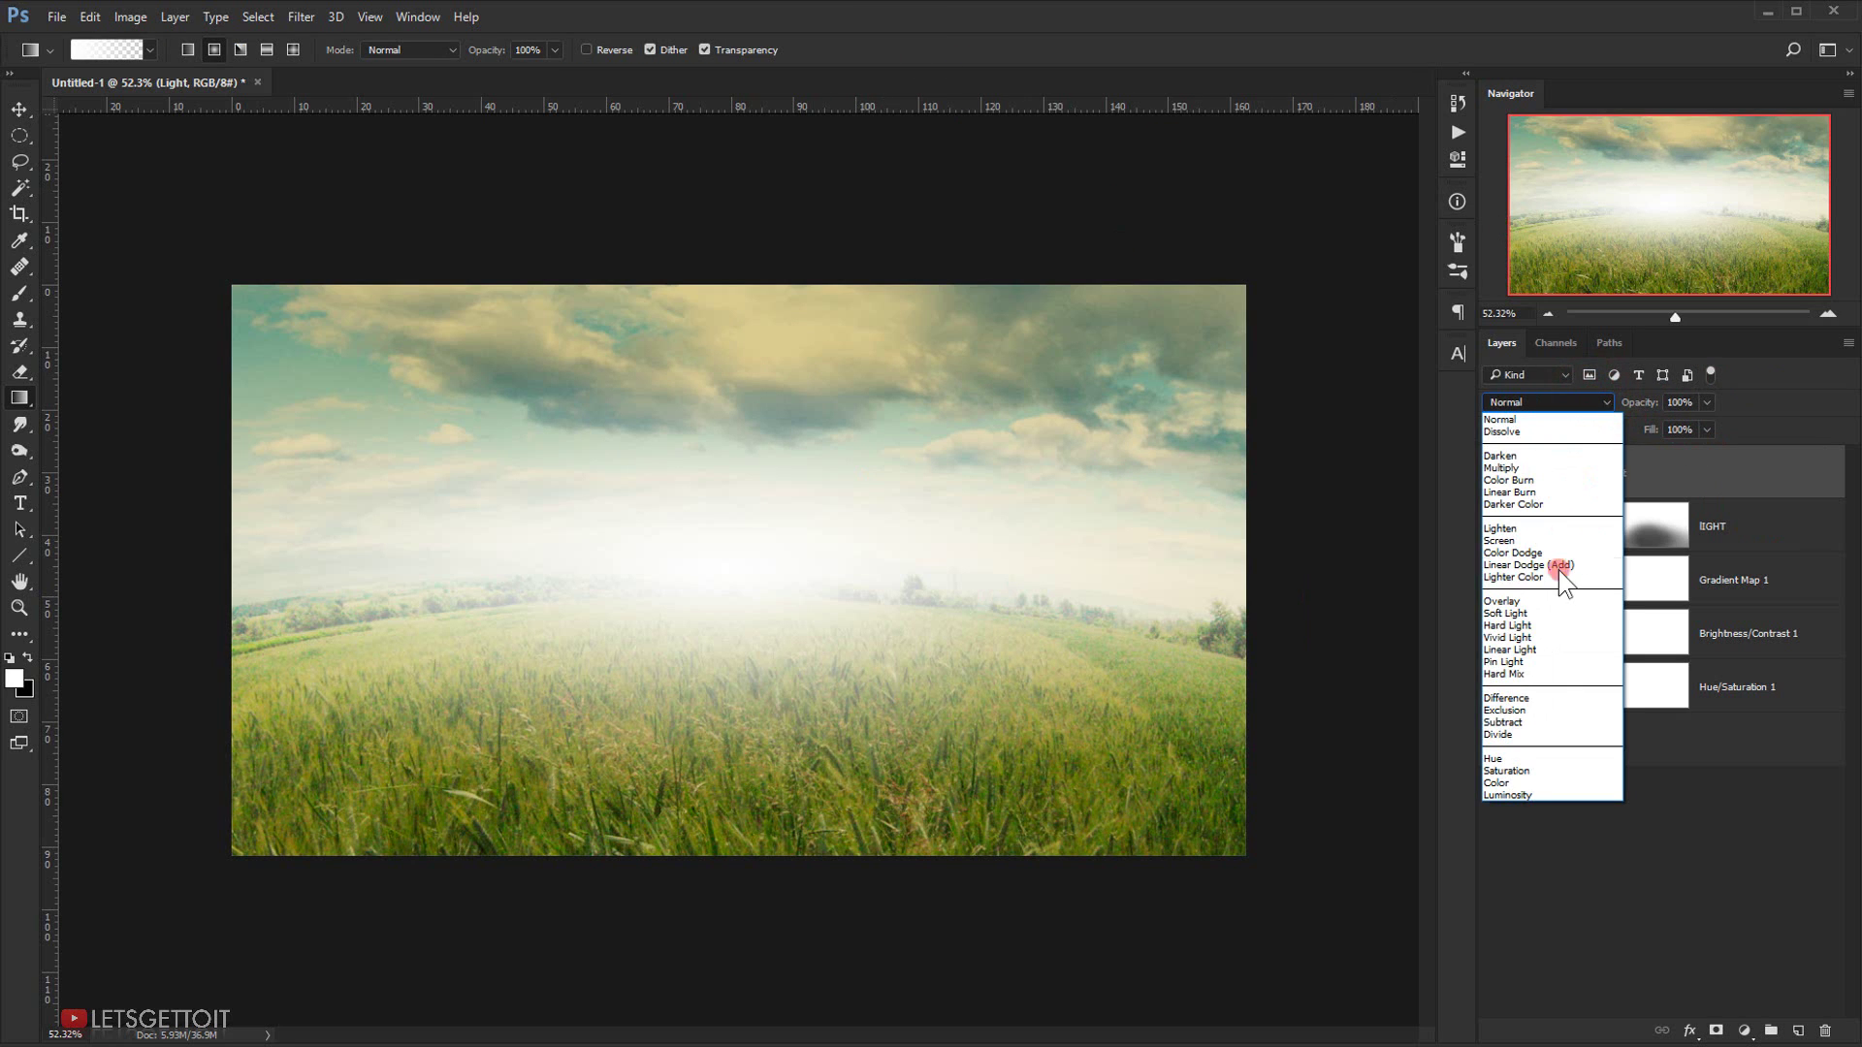
pyautogui.click(1540, 611)
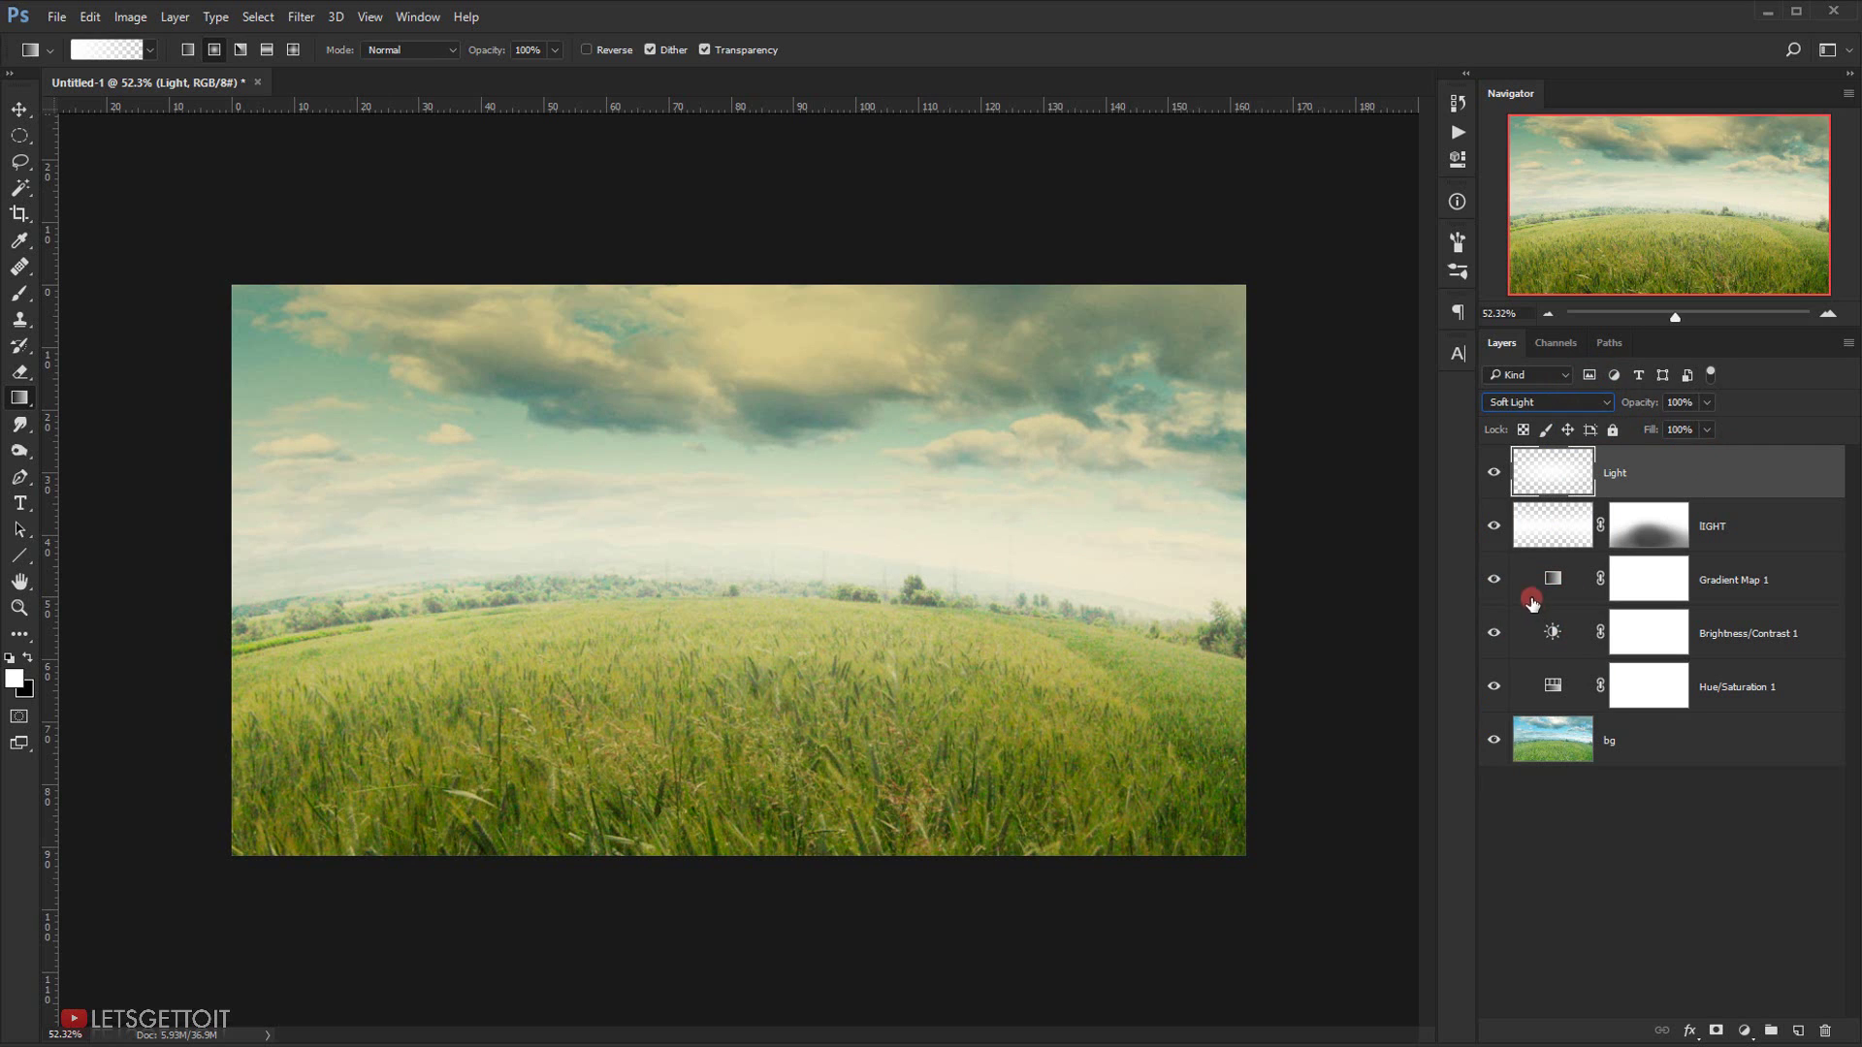
pyautogui.click(1483, 480)
pyautogui.click(1483, 480)
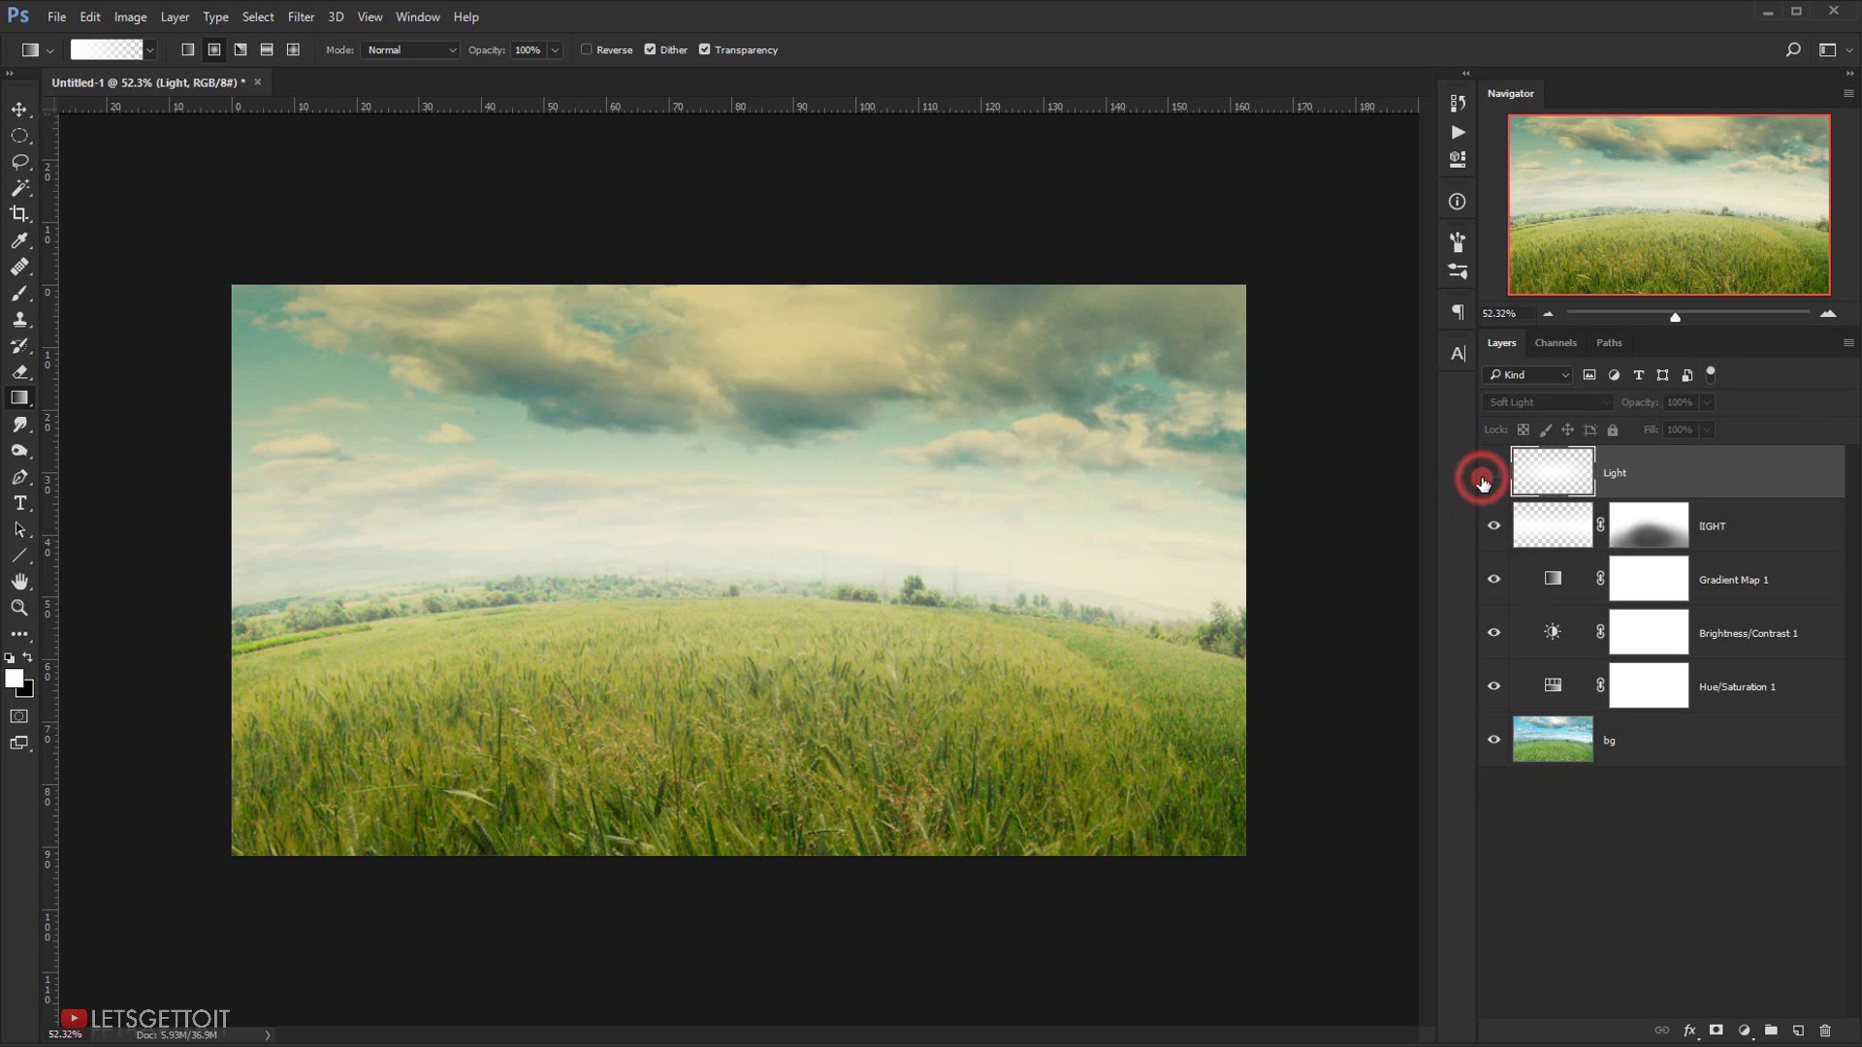
pyautogui.click(1483, 480)
pyautogui.click(1483, 480)
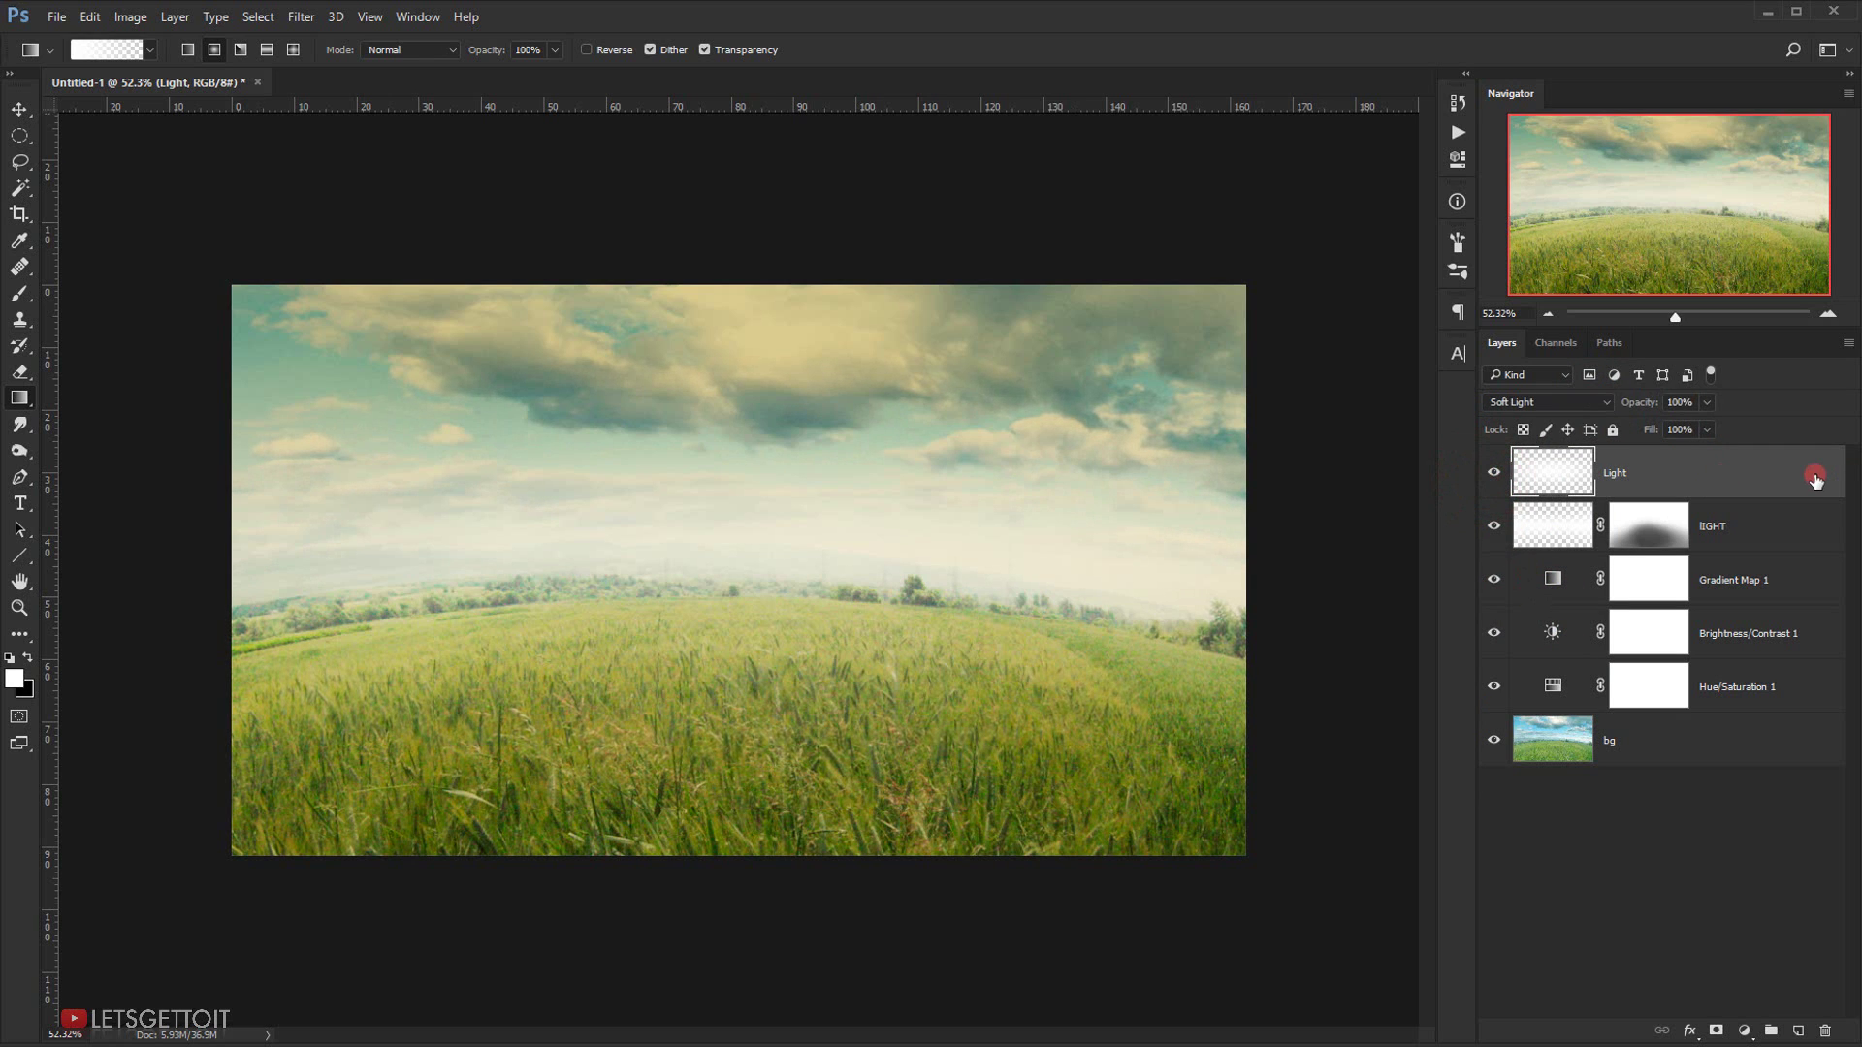
pyautogui.click(1498, 473)
pyautogui.click(1498, 473)
pyautogui.click(1710, 467)
# - Duplicate the Light layer and scale the copy around its centre to about 39% width and 49.5% height
pyautogui.hotkey('ctrl', 'j')
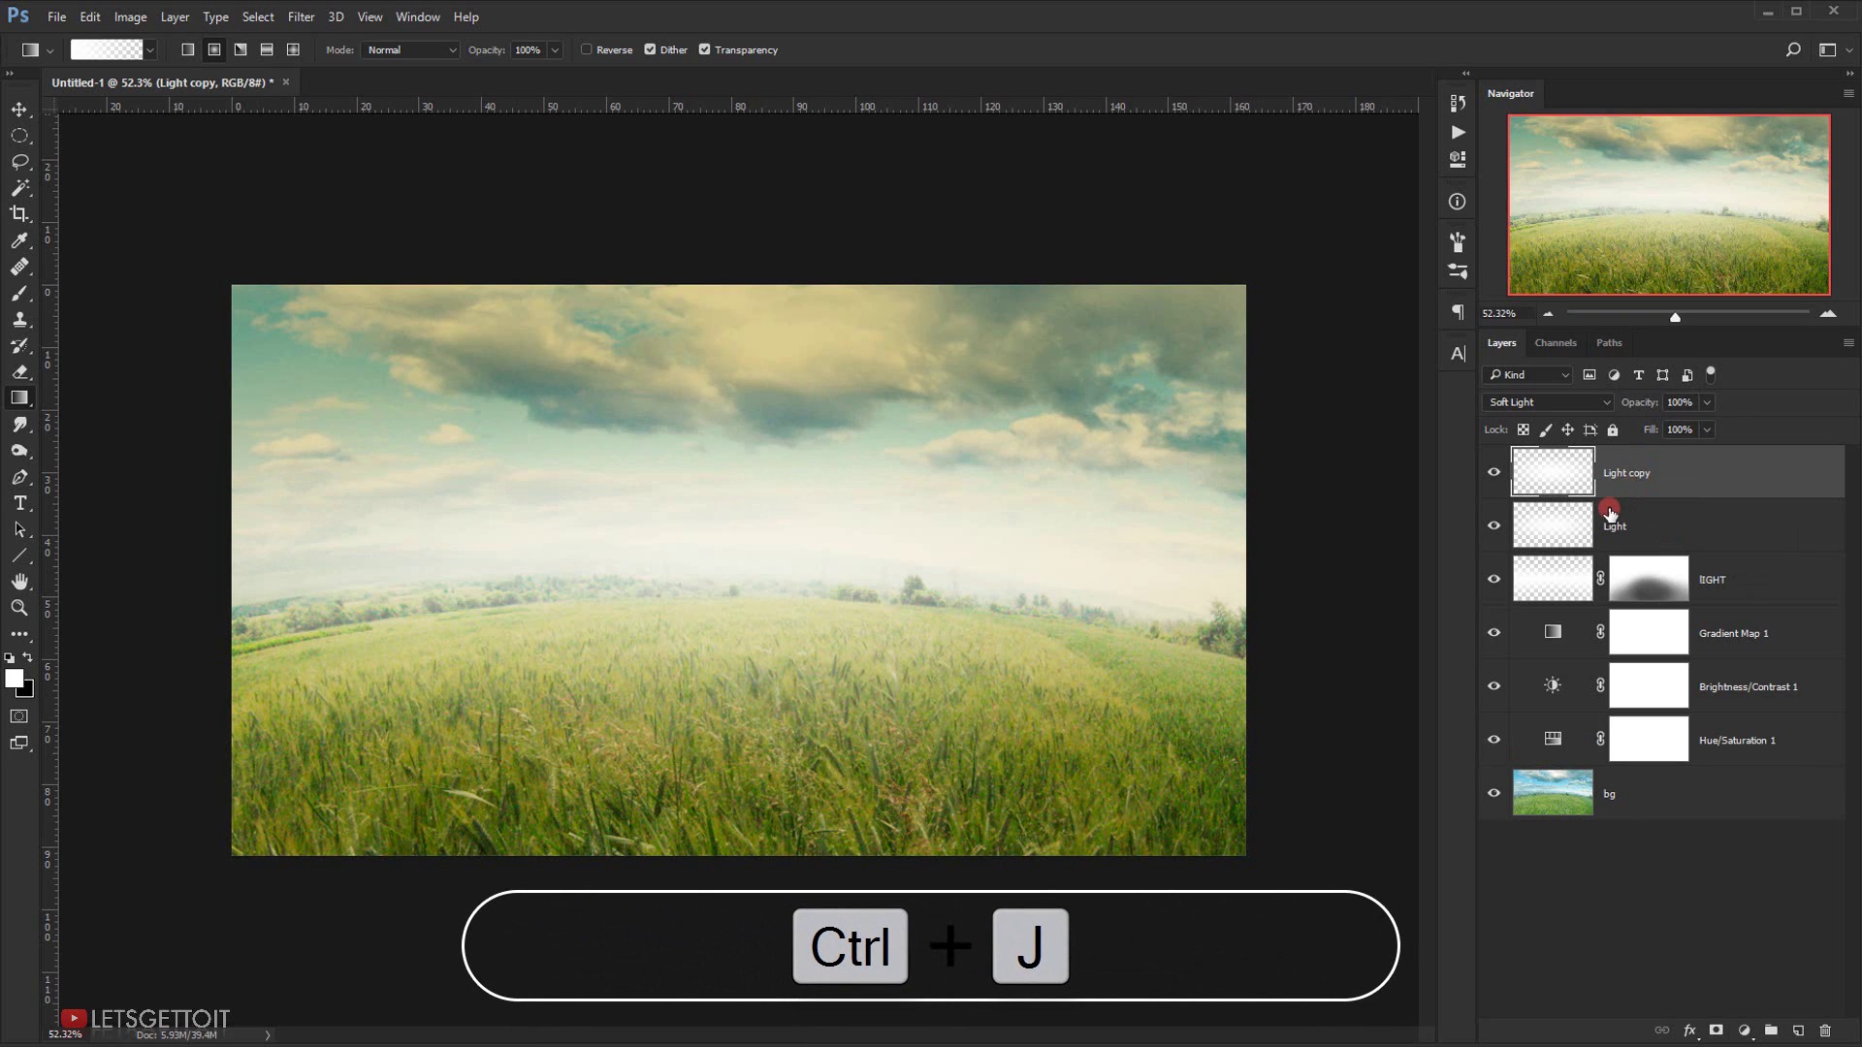
pyautogui.hotkey('ctrl', 't')
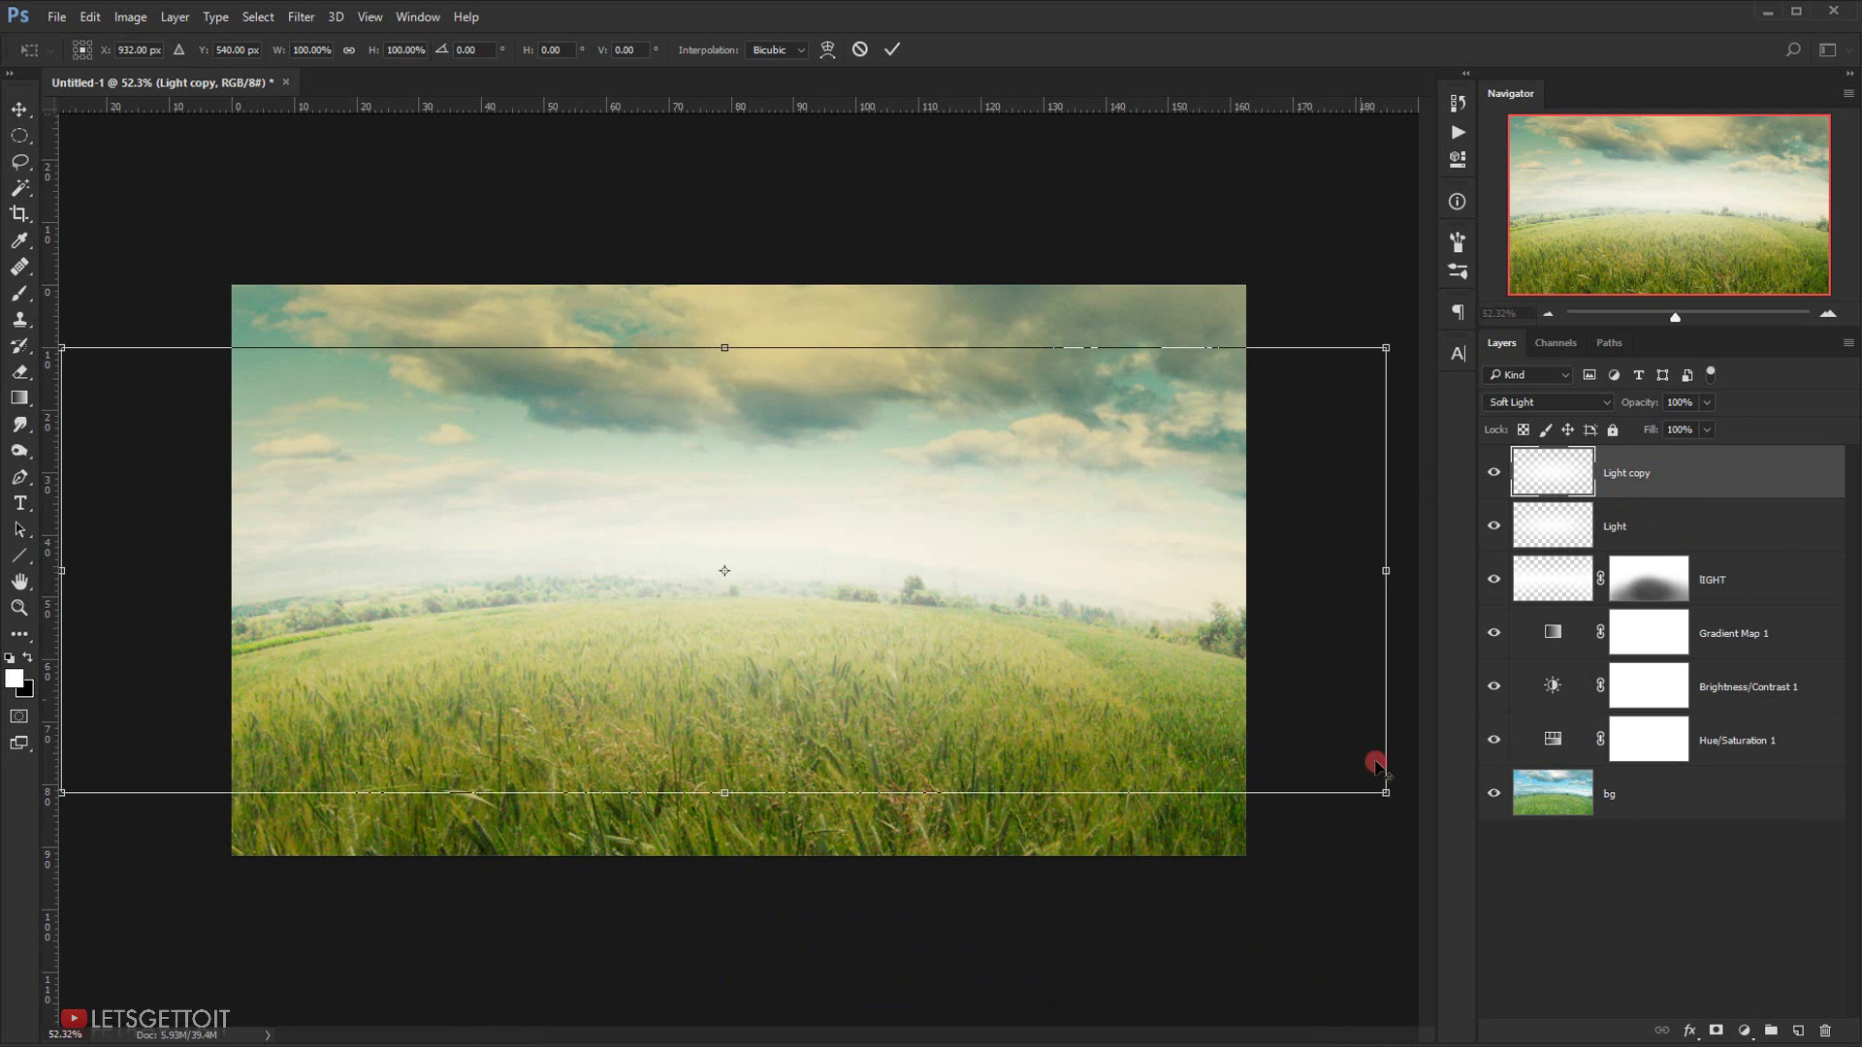
pyautogui.moveTo(1387, 790); pyautogui.dragTo(989, 631)
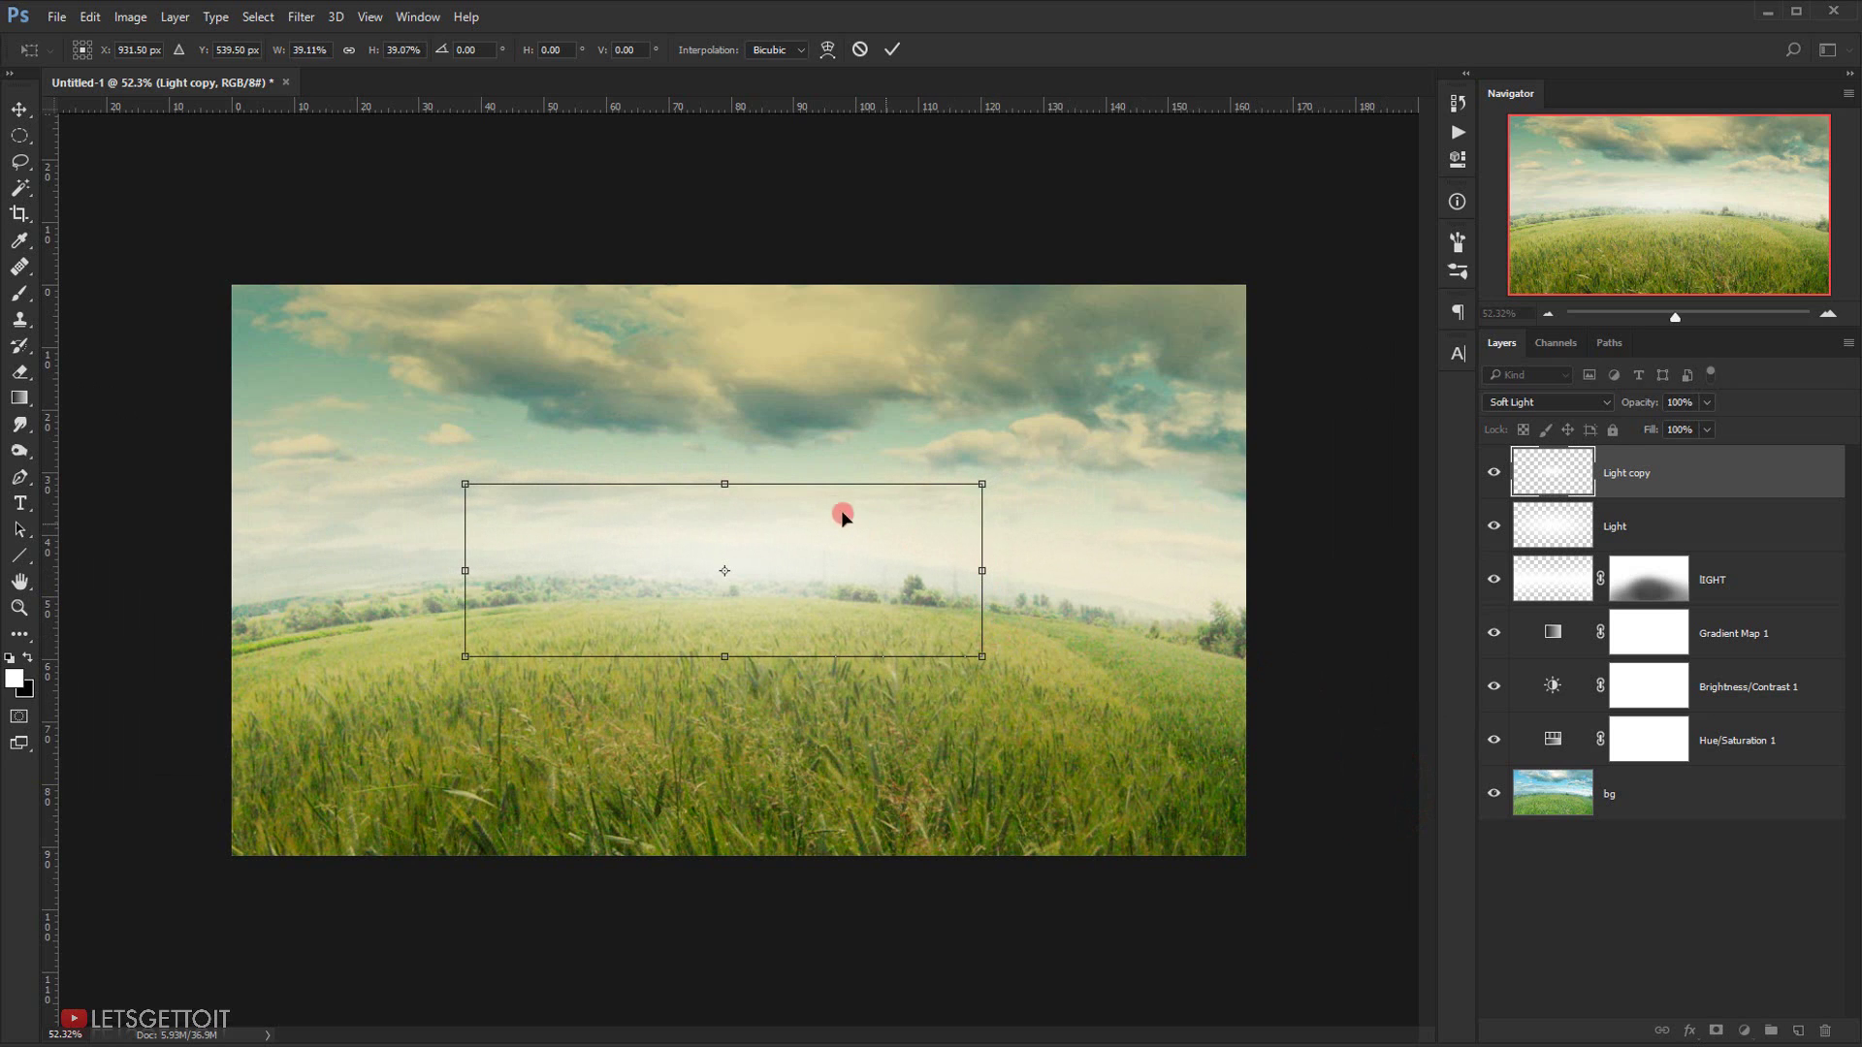
pyautogui.moveTo(724, 481); pyautogui.dragTo(727, 453)
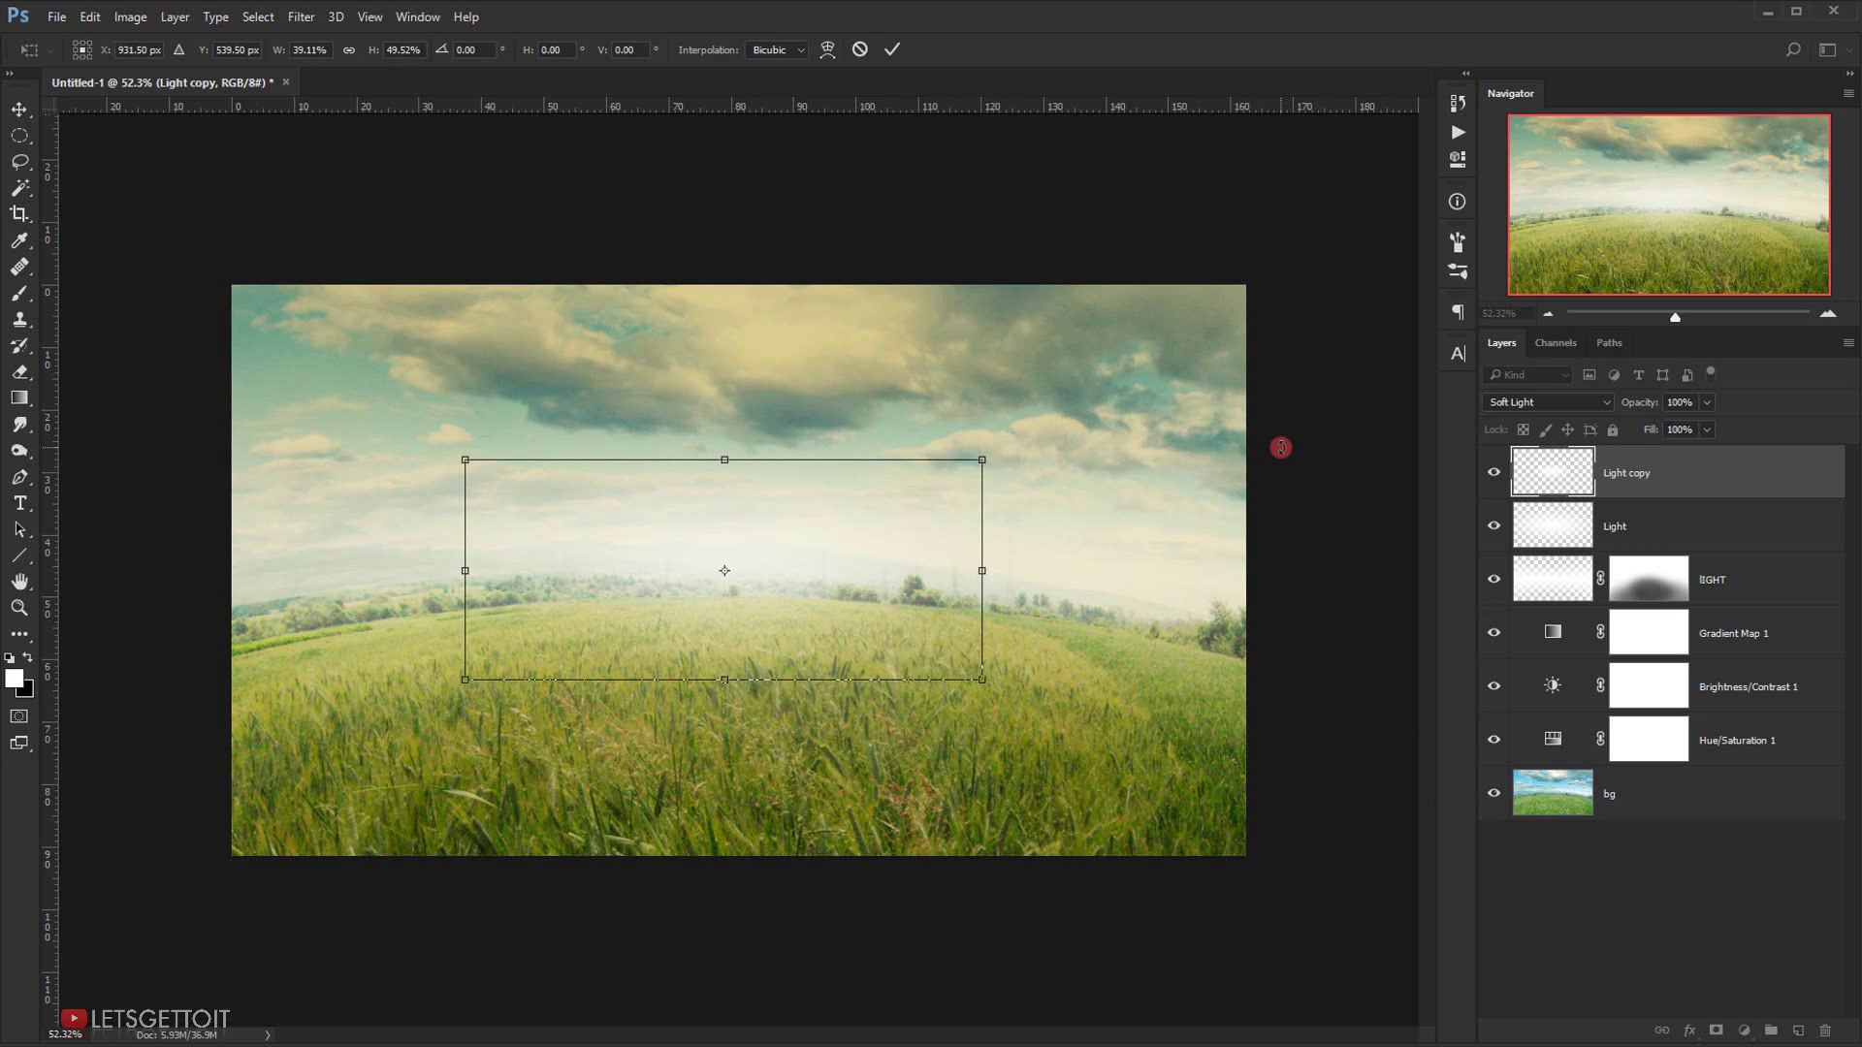
pyautogui.press('Return')
pyautogui.press('g')
pyautogui.scroll(-3, 587, 325)
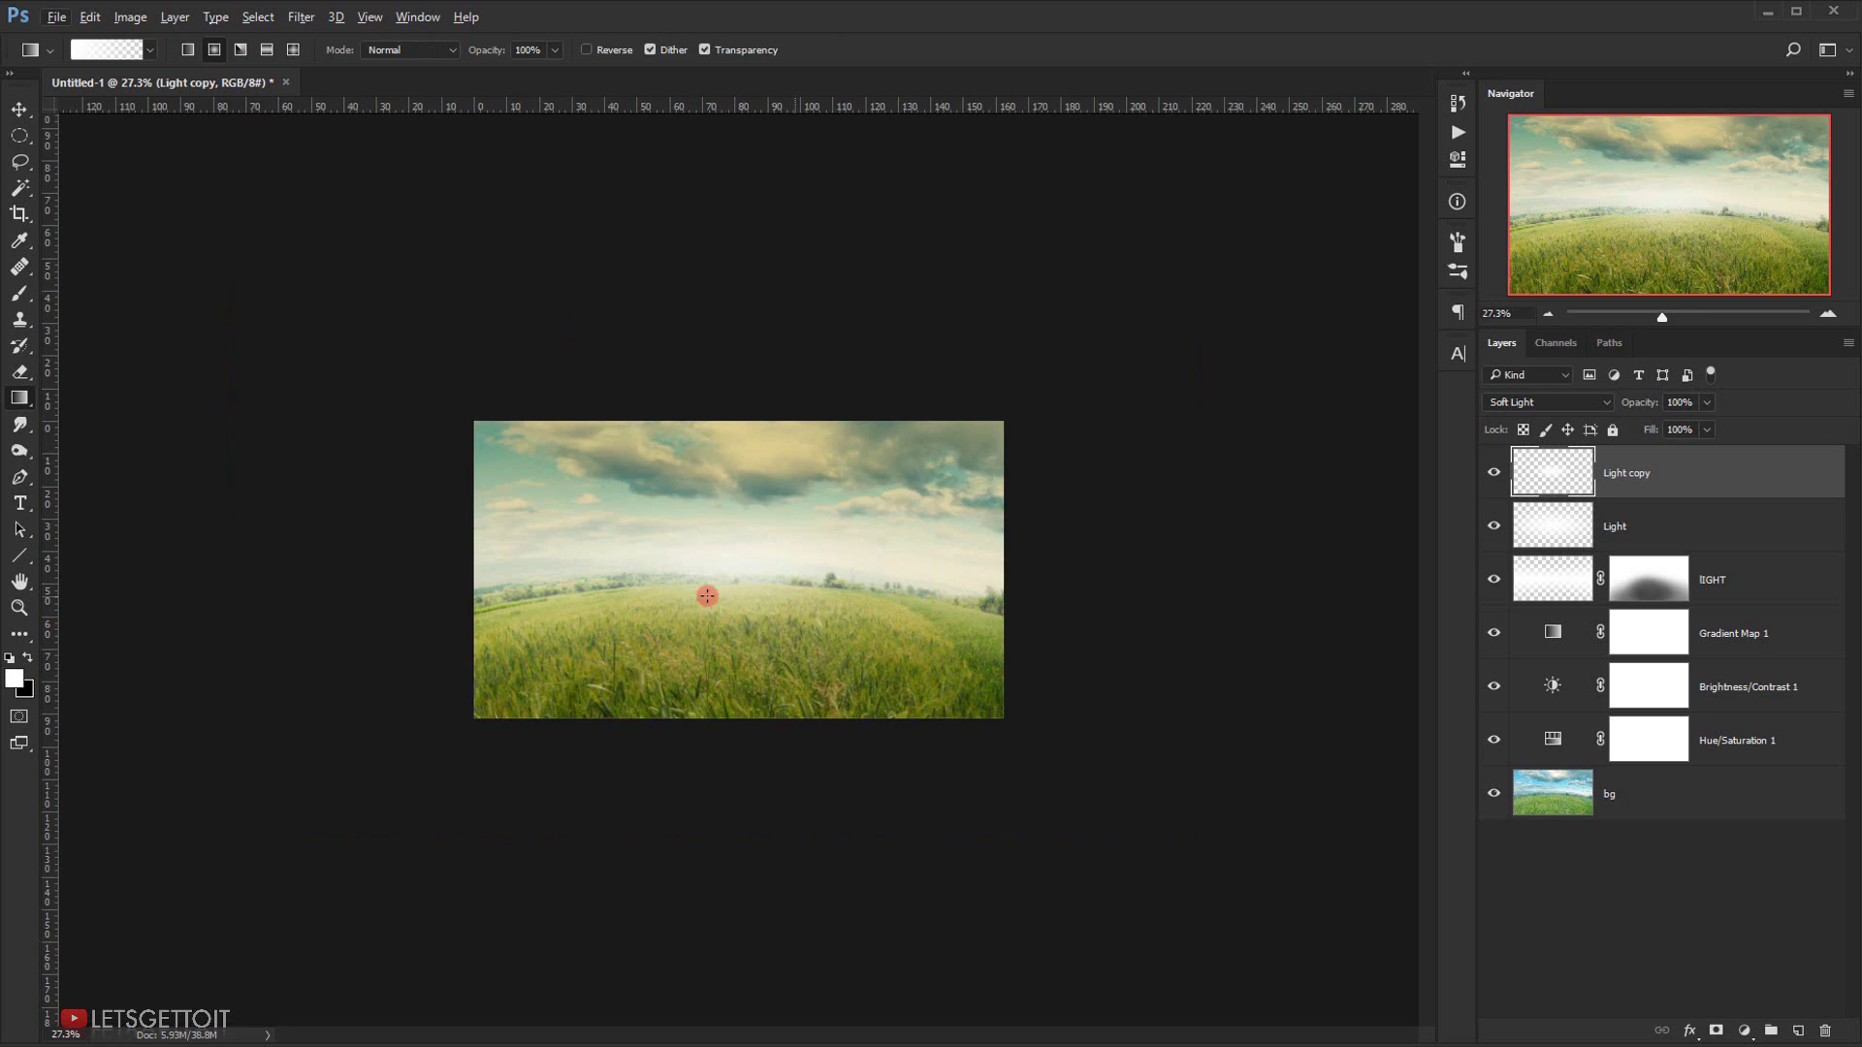
# - Toggle the Light copy layer's visibility and view the image at different zoom levels to compare the glow's effect
pyautogui.scroll(5, 679, 593)
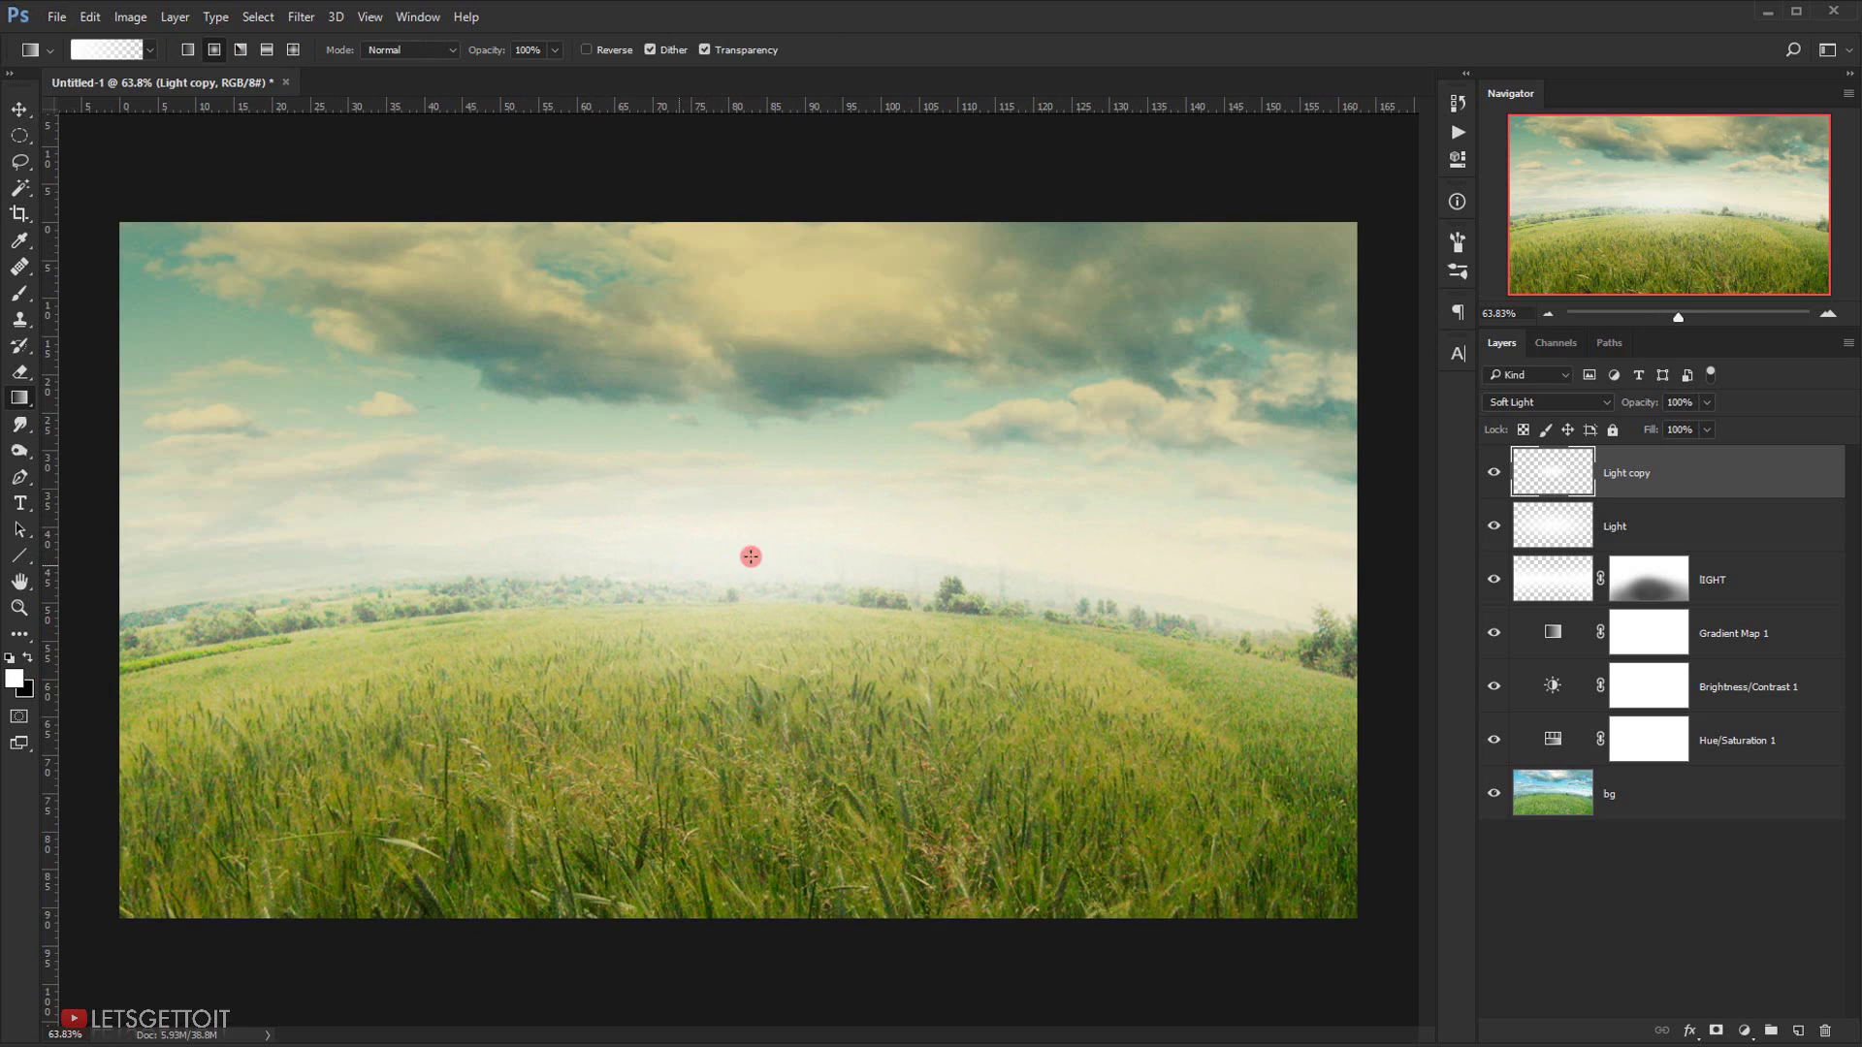
pyautogui.click(1492, 472)
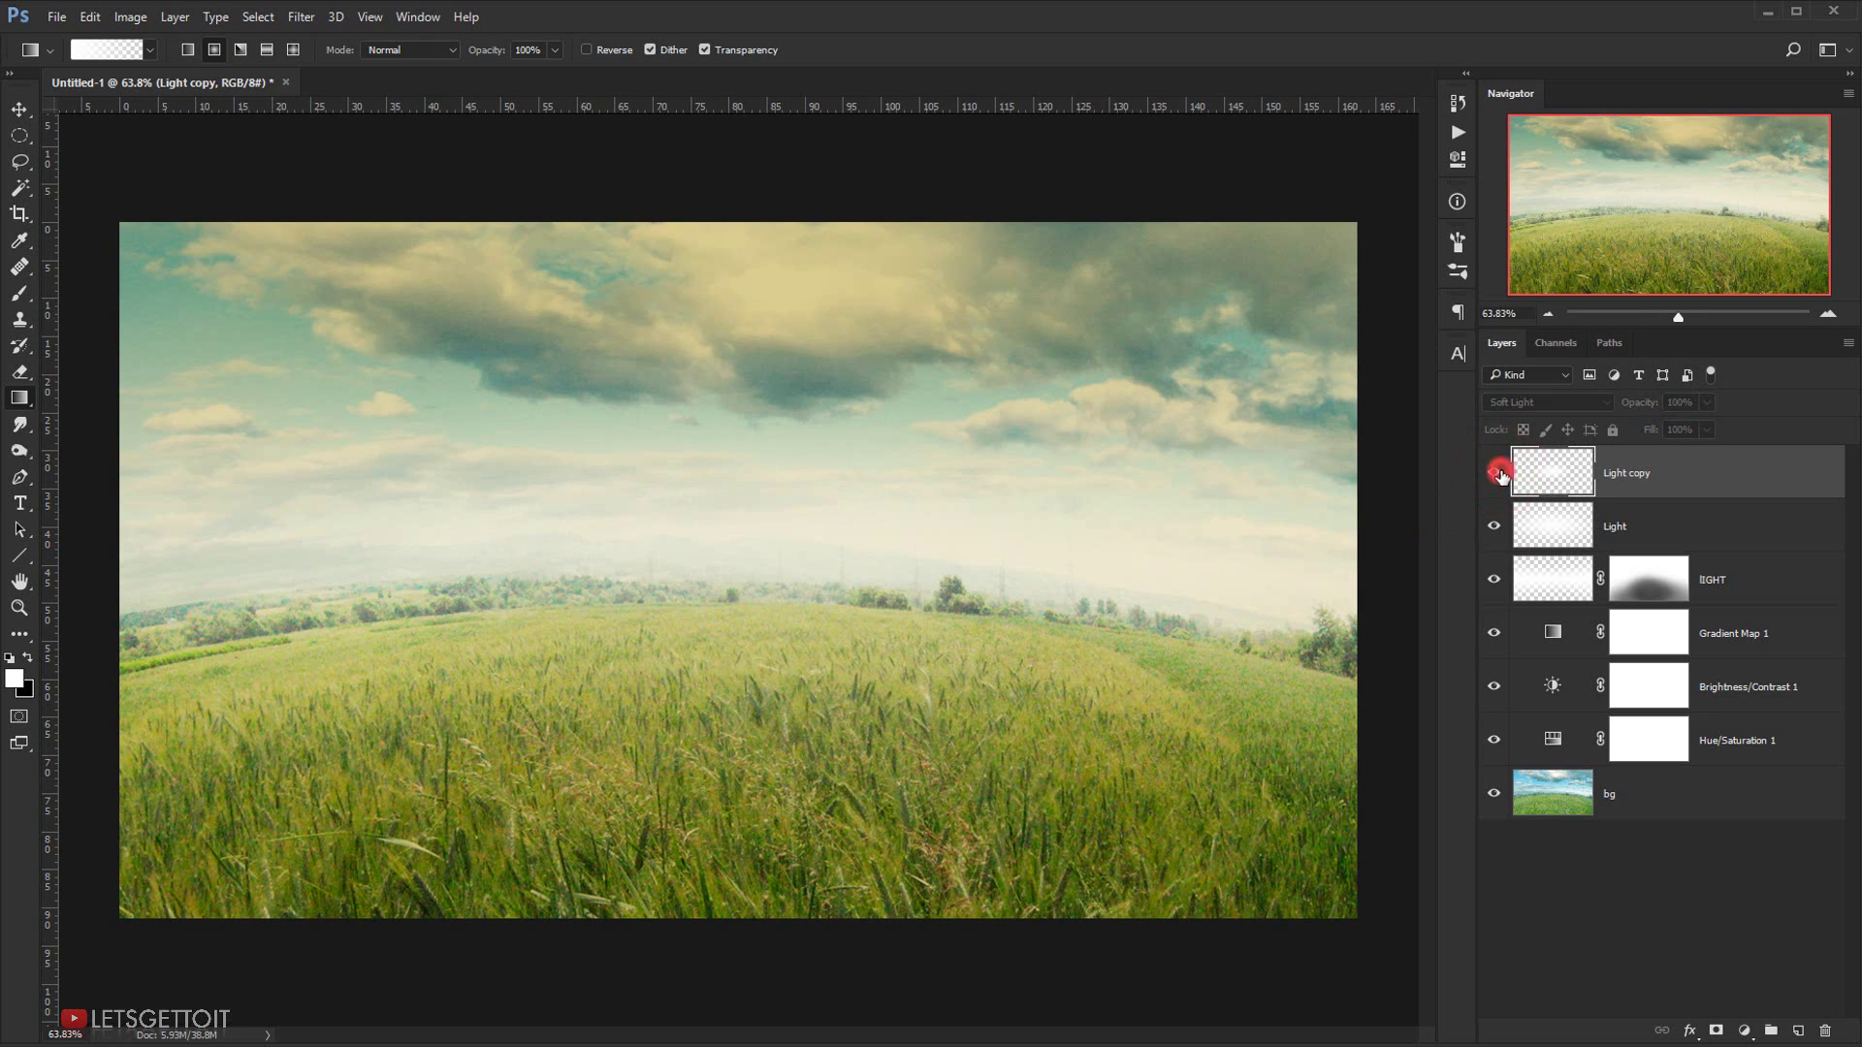
pyautogui.click(1490, 472)
pyautogui.click(1486, 474)
pyautogui.click(1483, 472)
pyautogui.scroll(-4, 668, 590)
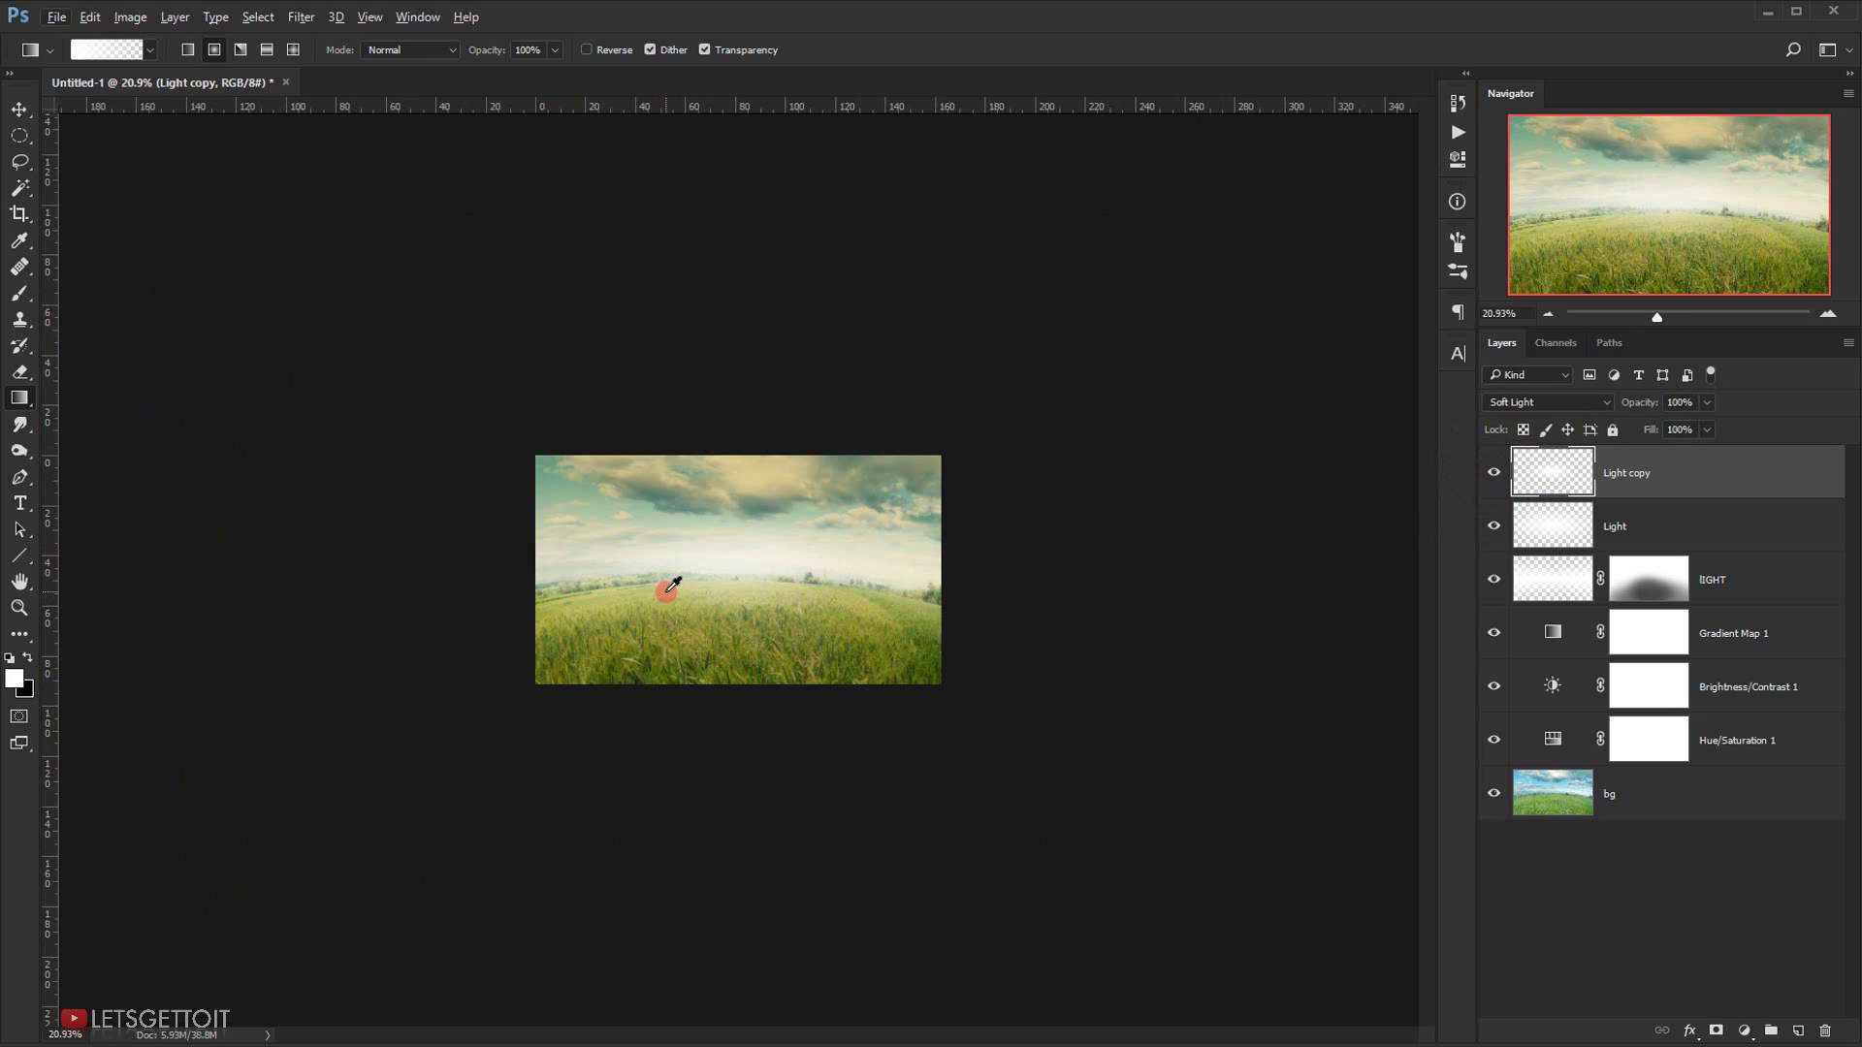
pyautogui.scroll(4, 672, 581)
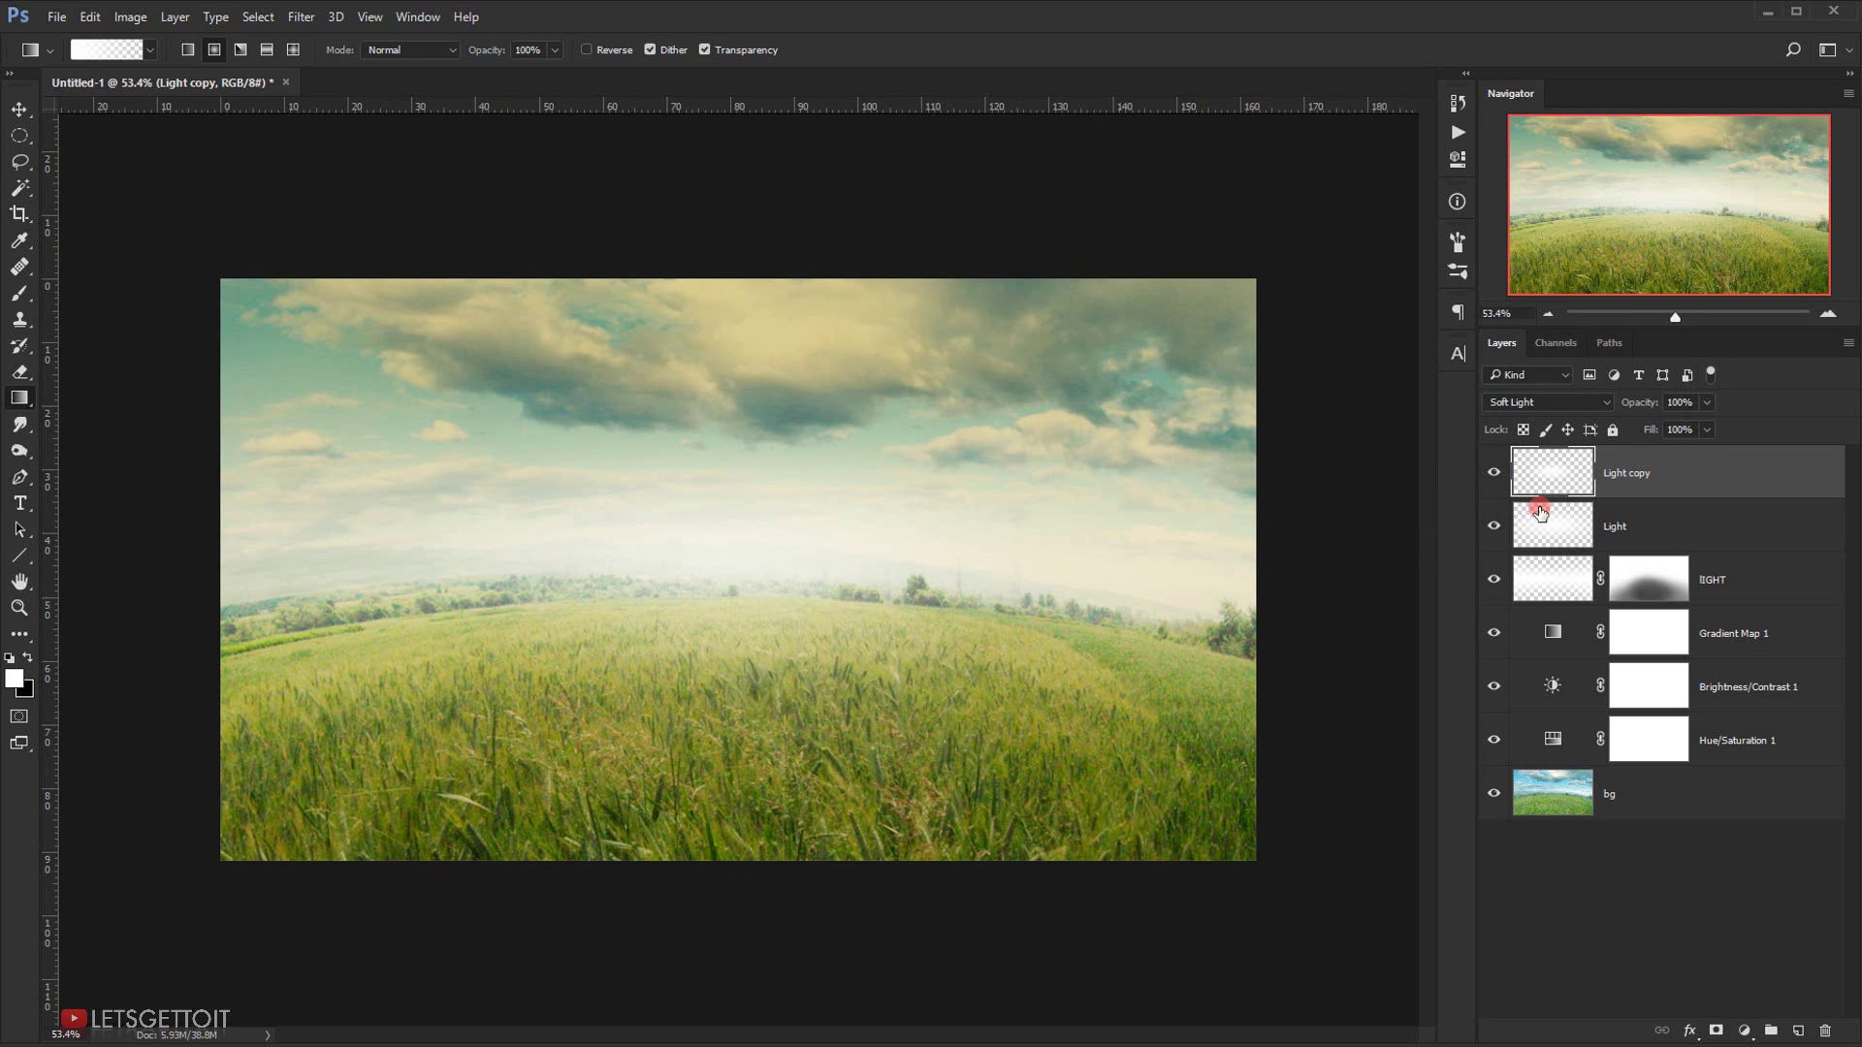
pyautogui.hotkey('ctrl', '+')
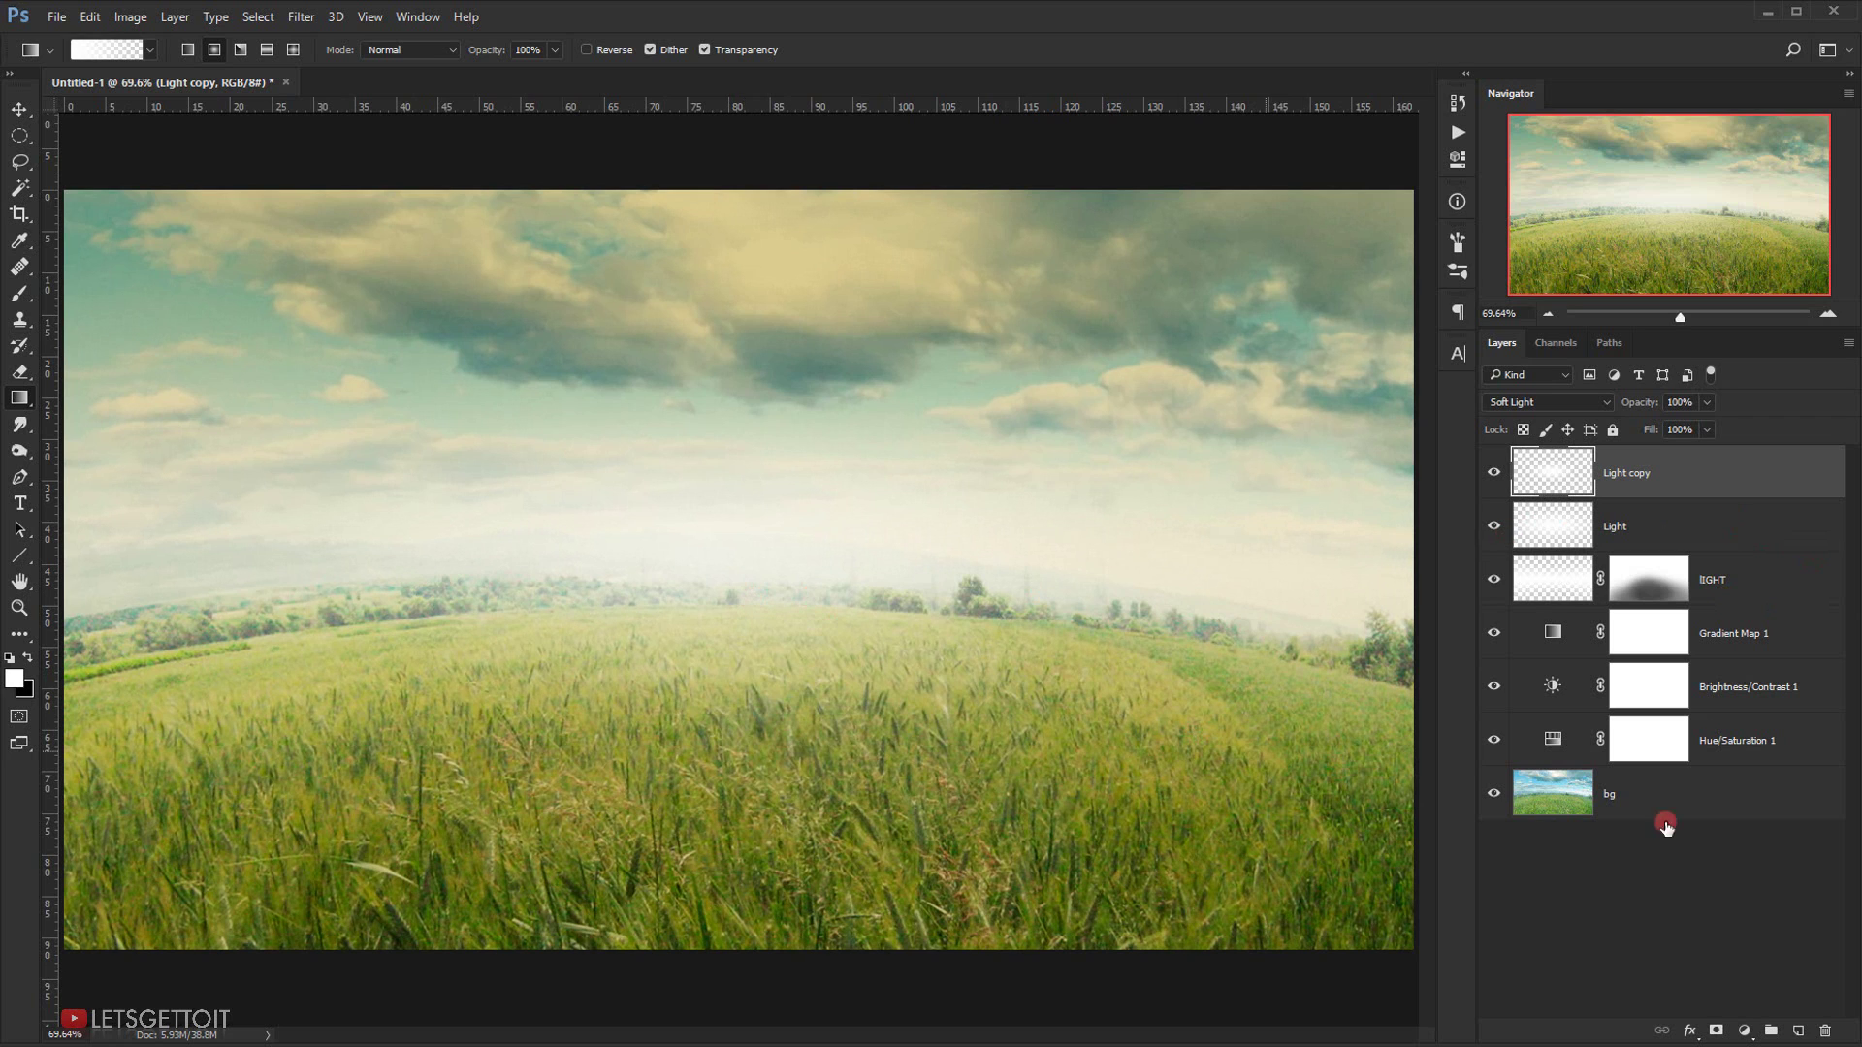
# - Add a Levels adjustment above Light copy with midtones about 0.69, white input 240 and a slightly raised black input
pyautogui.click(1745, 1031)
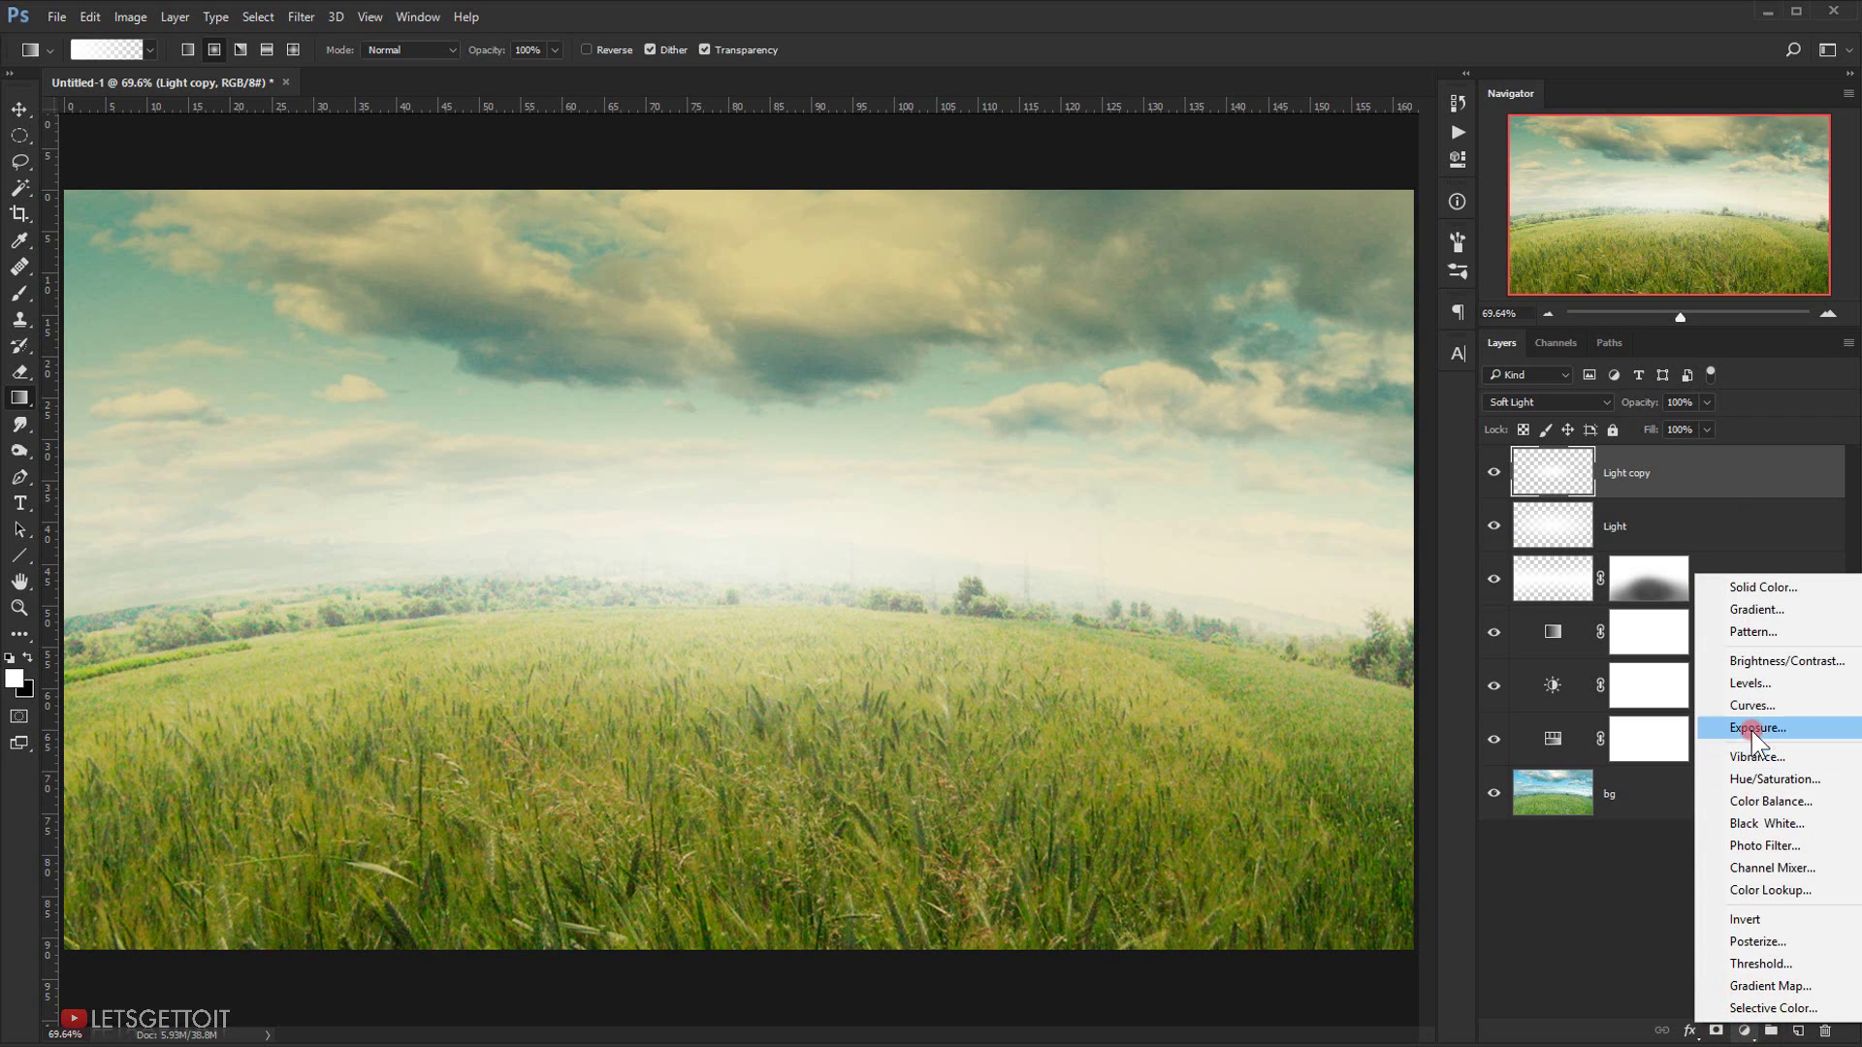
pyautogui.click(1751, 684)
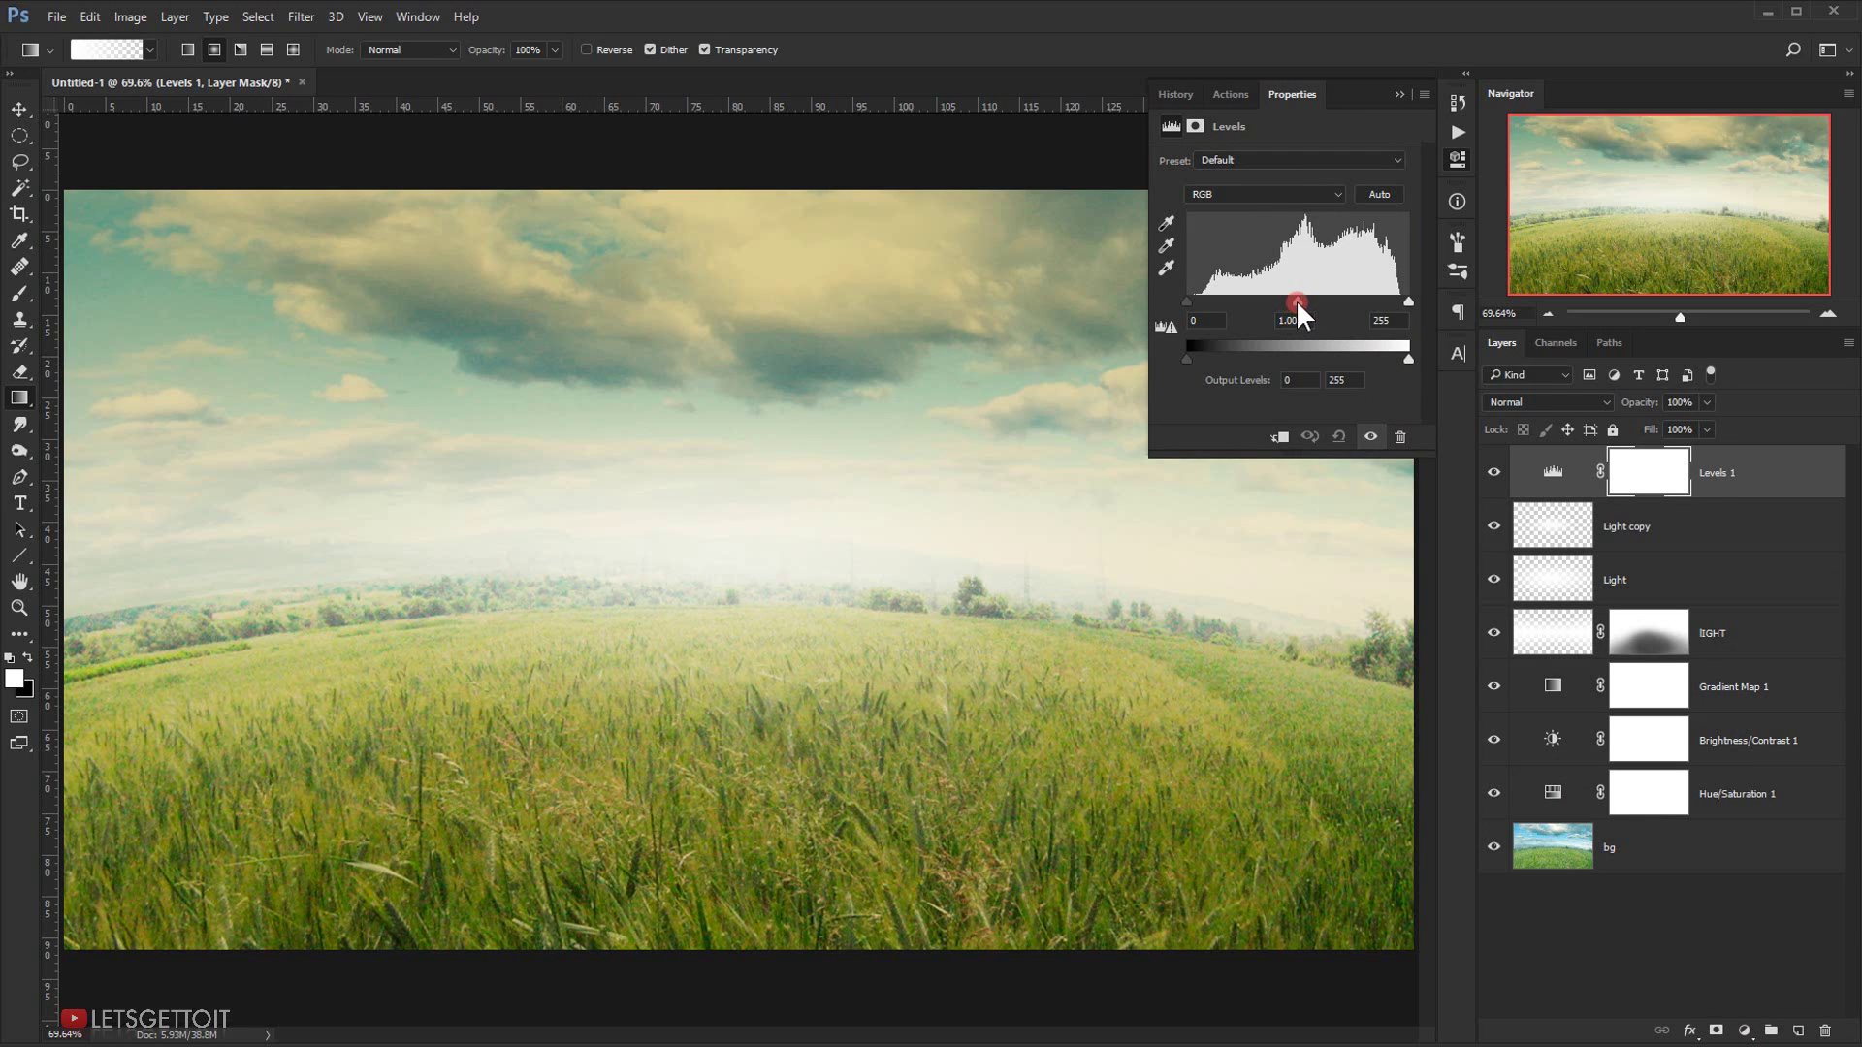
pyautogui.moveTo(1298, 301); pyautogui.dragTo(1322, 302)
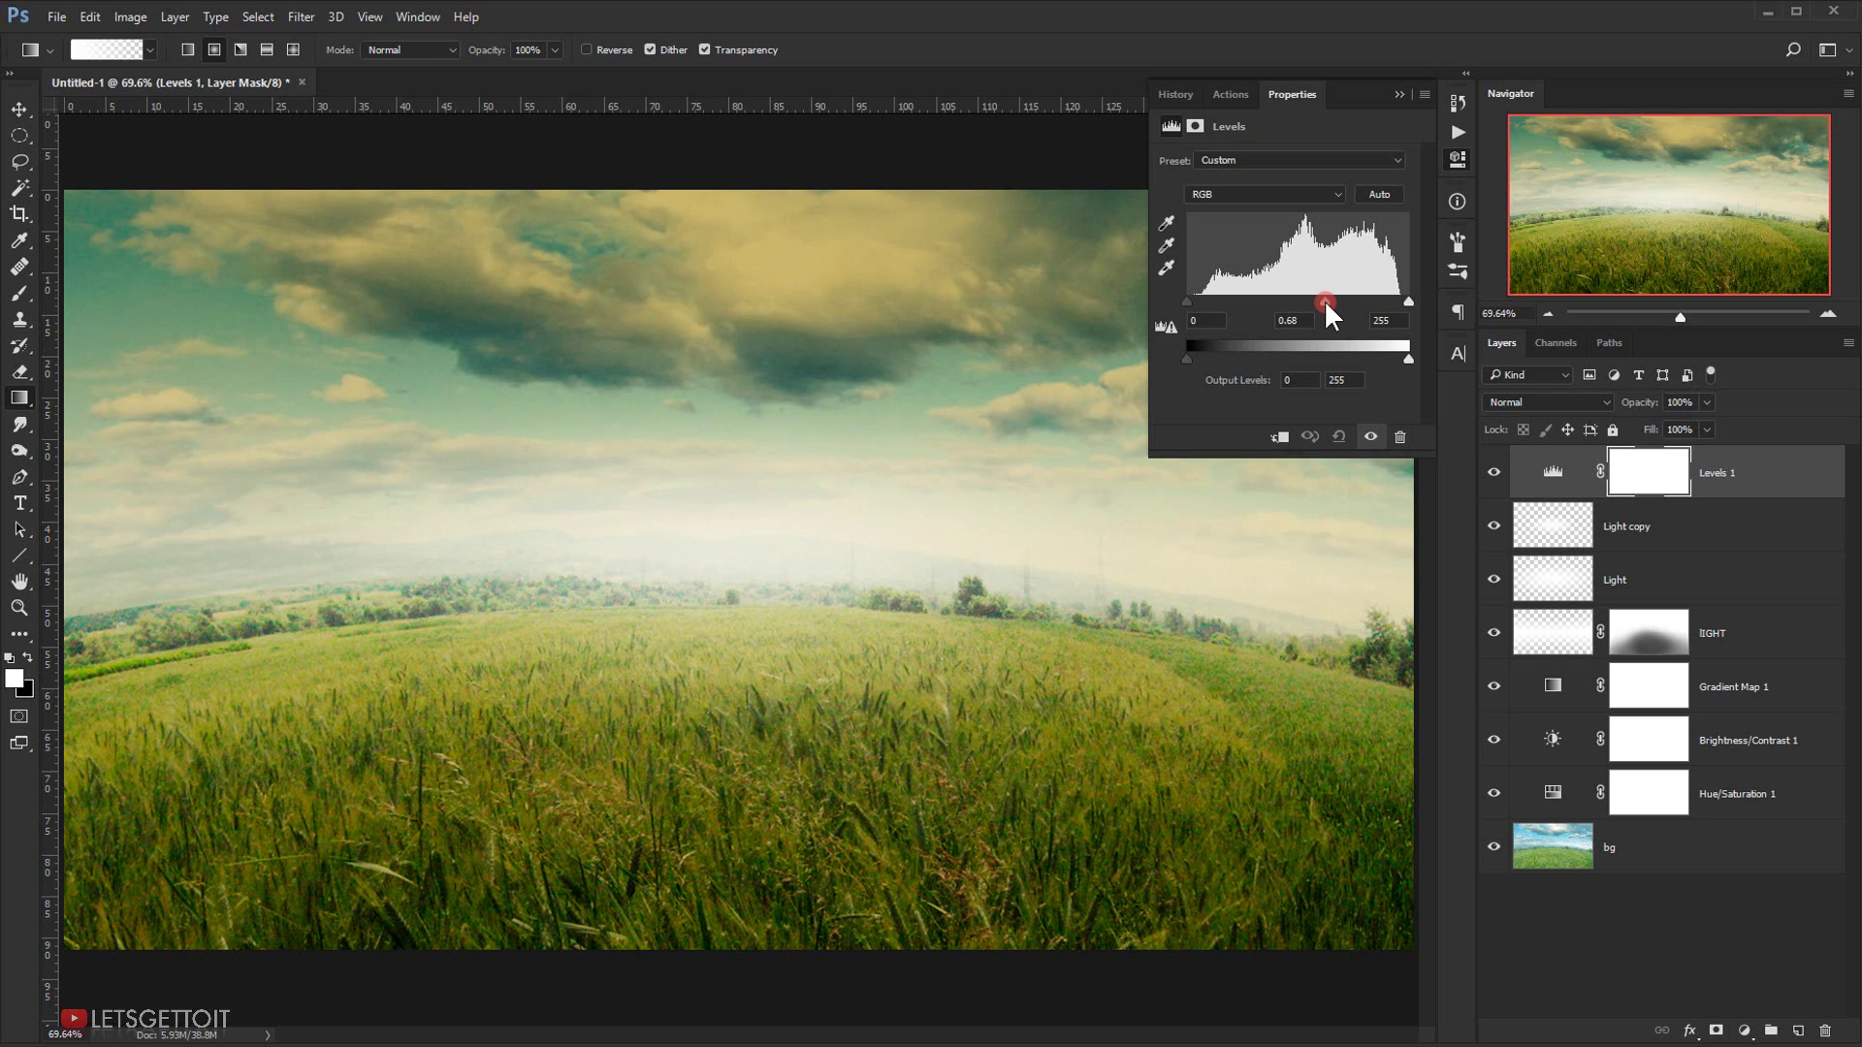
pyautogui.moveTo(1394, 303); pyautogui.dragTo(1399, 303)
pyautogui.moveTo(1181, 301); pyautogui.dragTo(1183, 299)
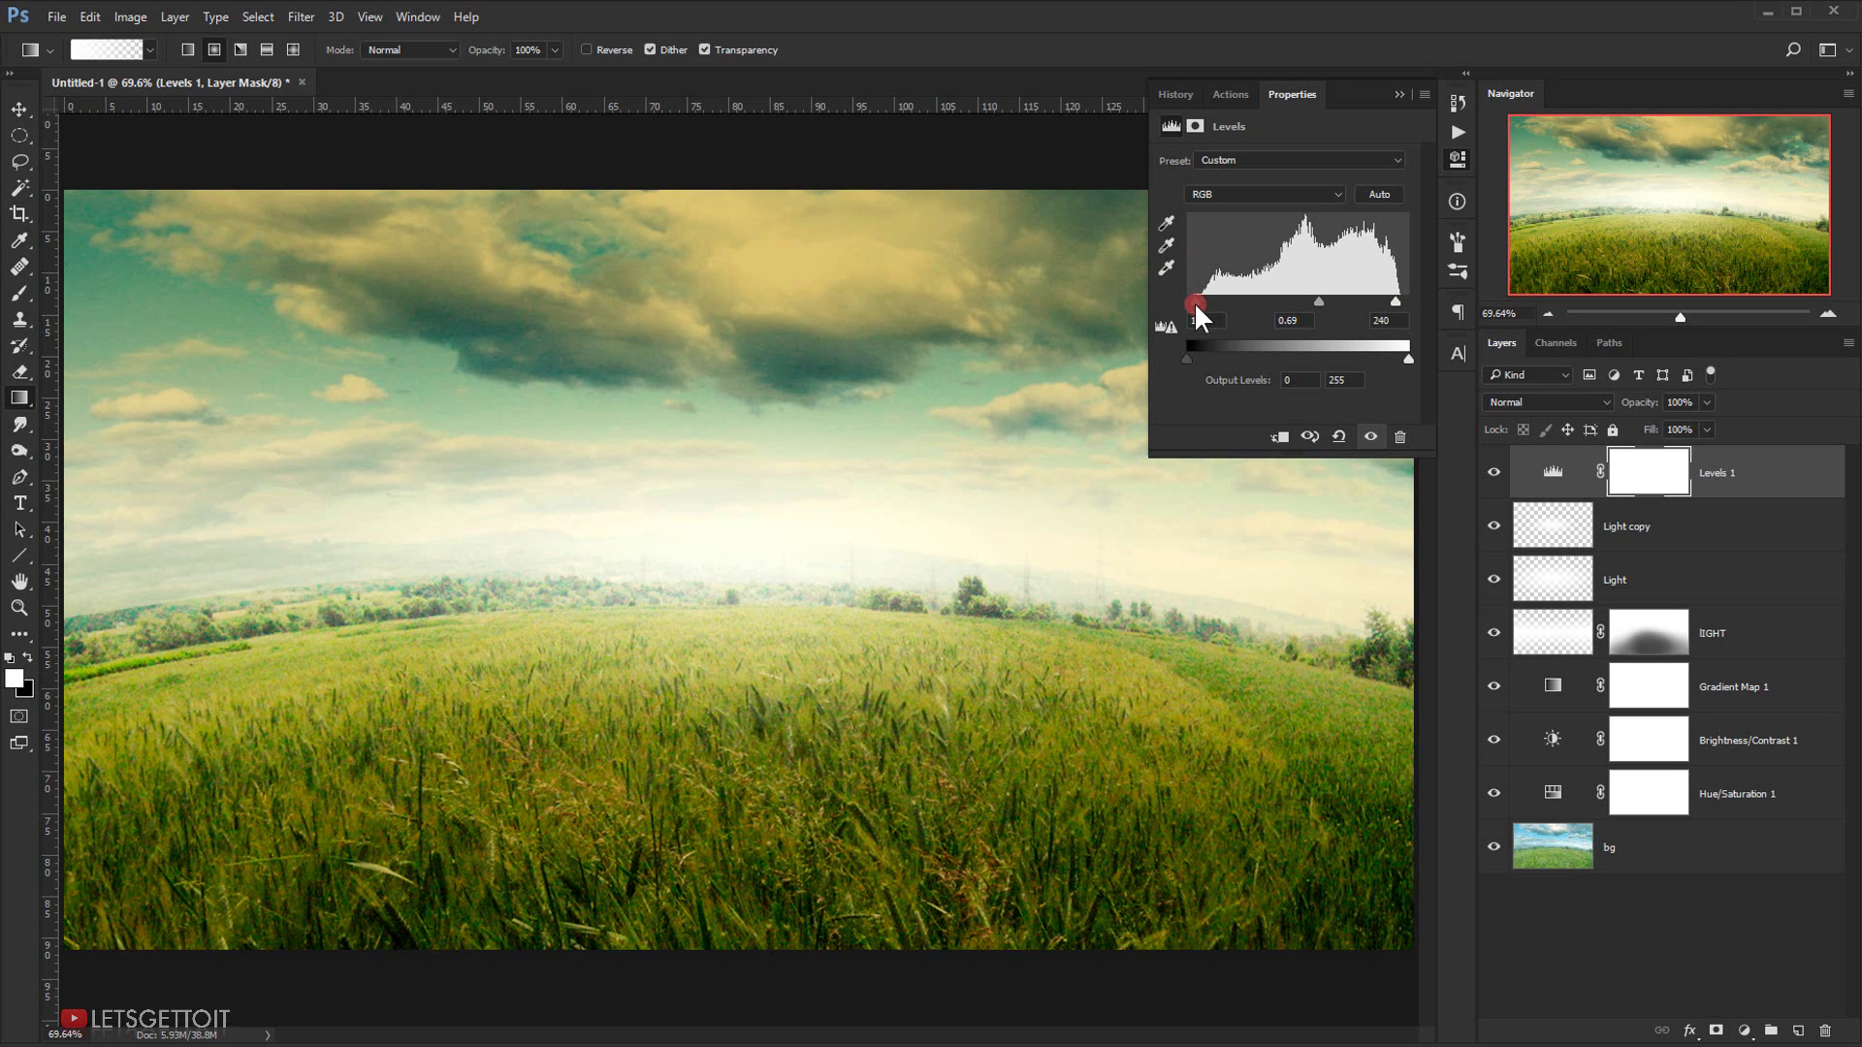
pyautogui.moveTo(1194, 300); pyautogui.dragTo(1193, 301)
pyautogui.click(1398, 121)
pyautogui.click(1399, 93)
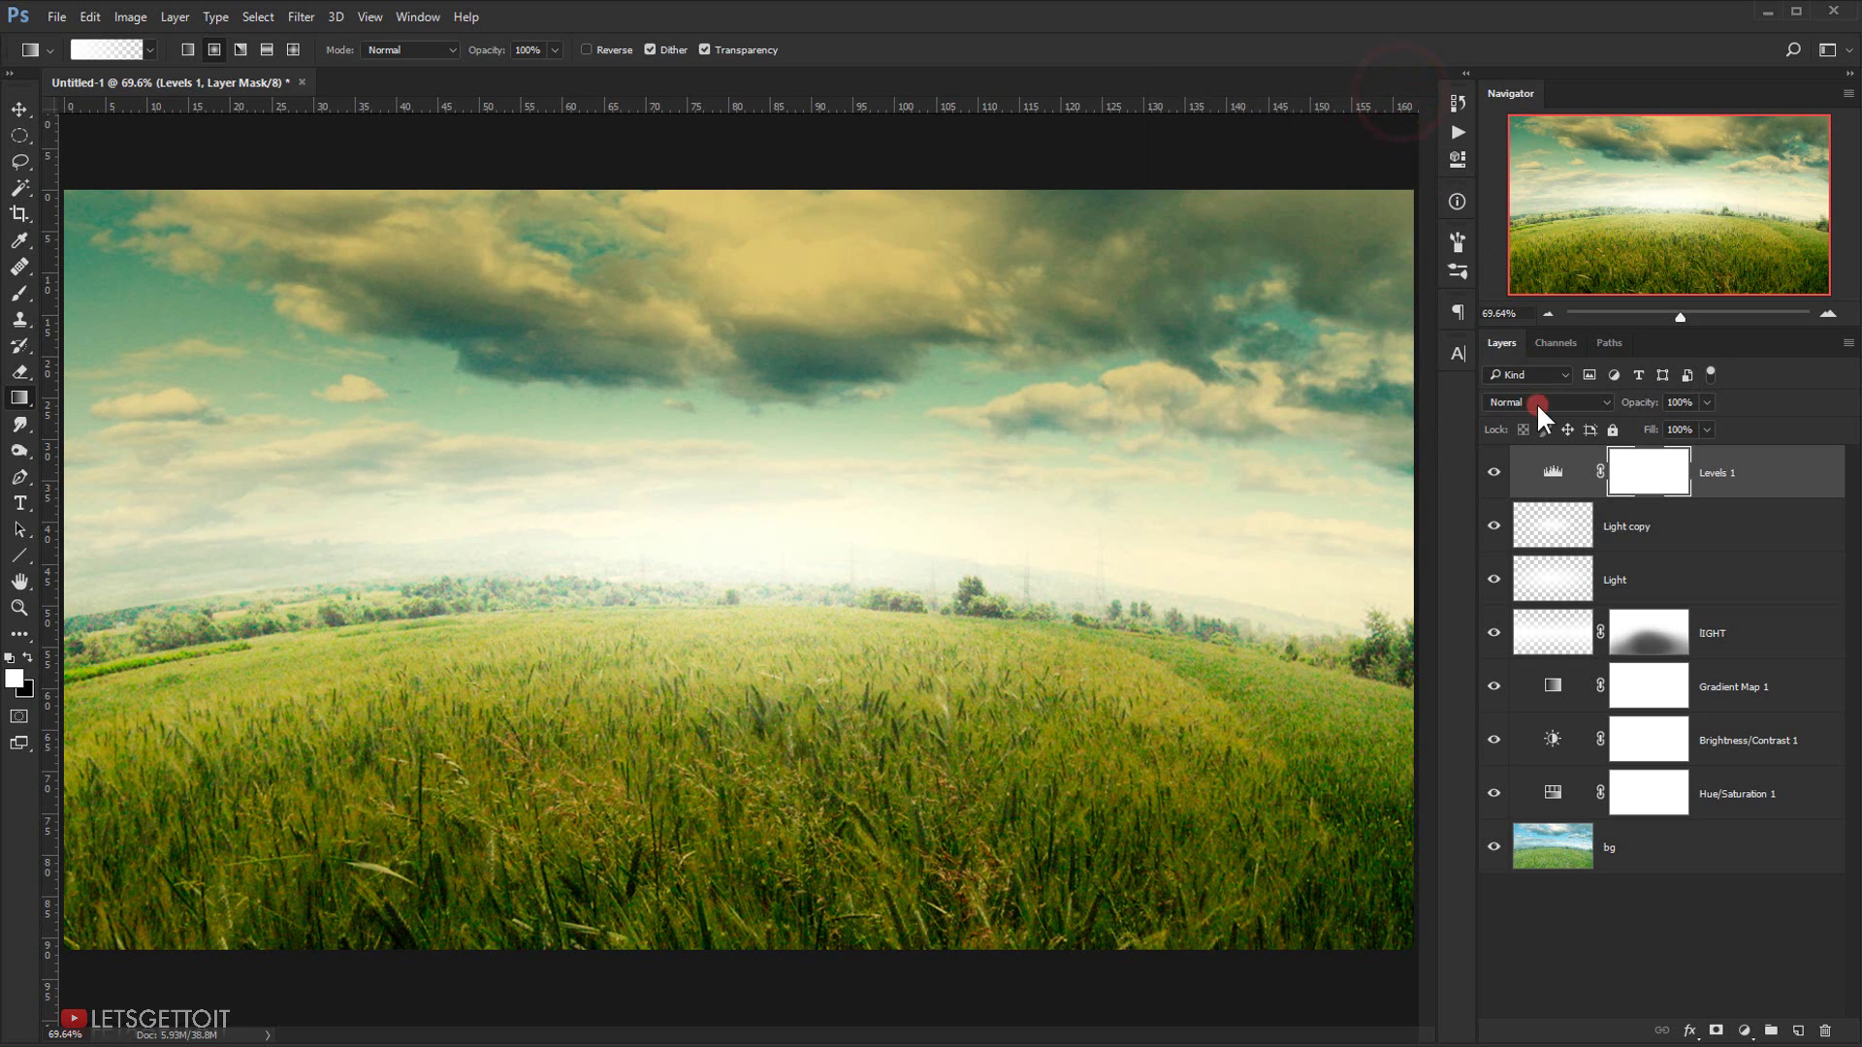
# - Toggle the Levels adjustment's visibility and check the graded image both from afar and fitted to the window
pyautogui.click(1488, 475)
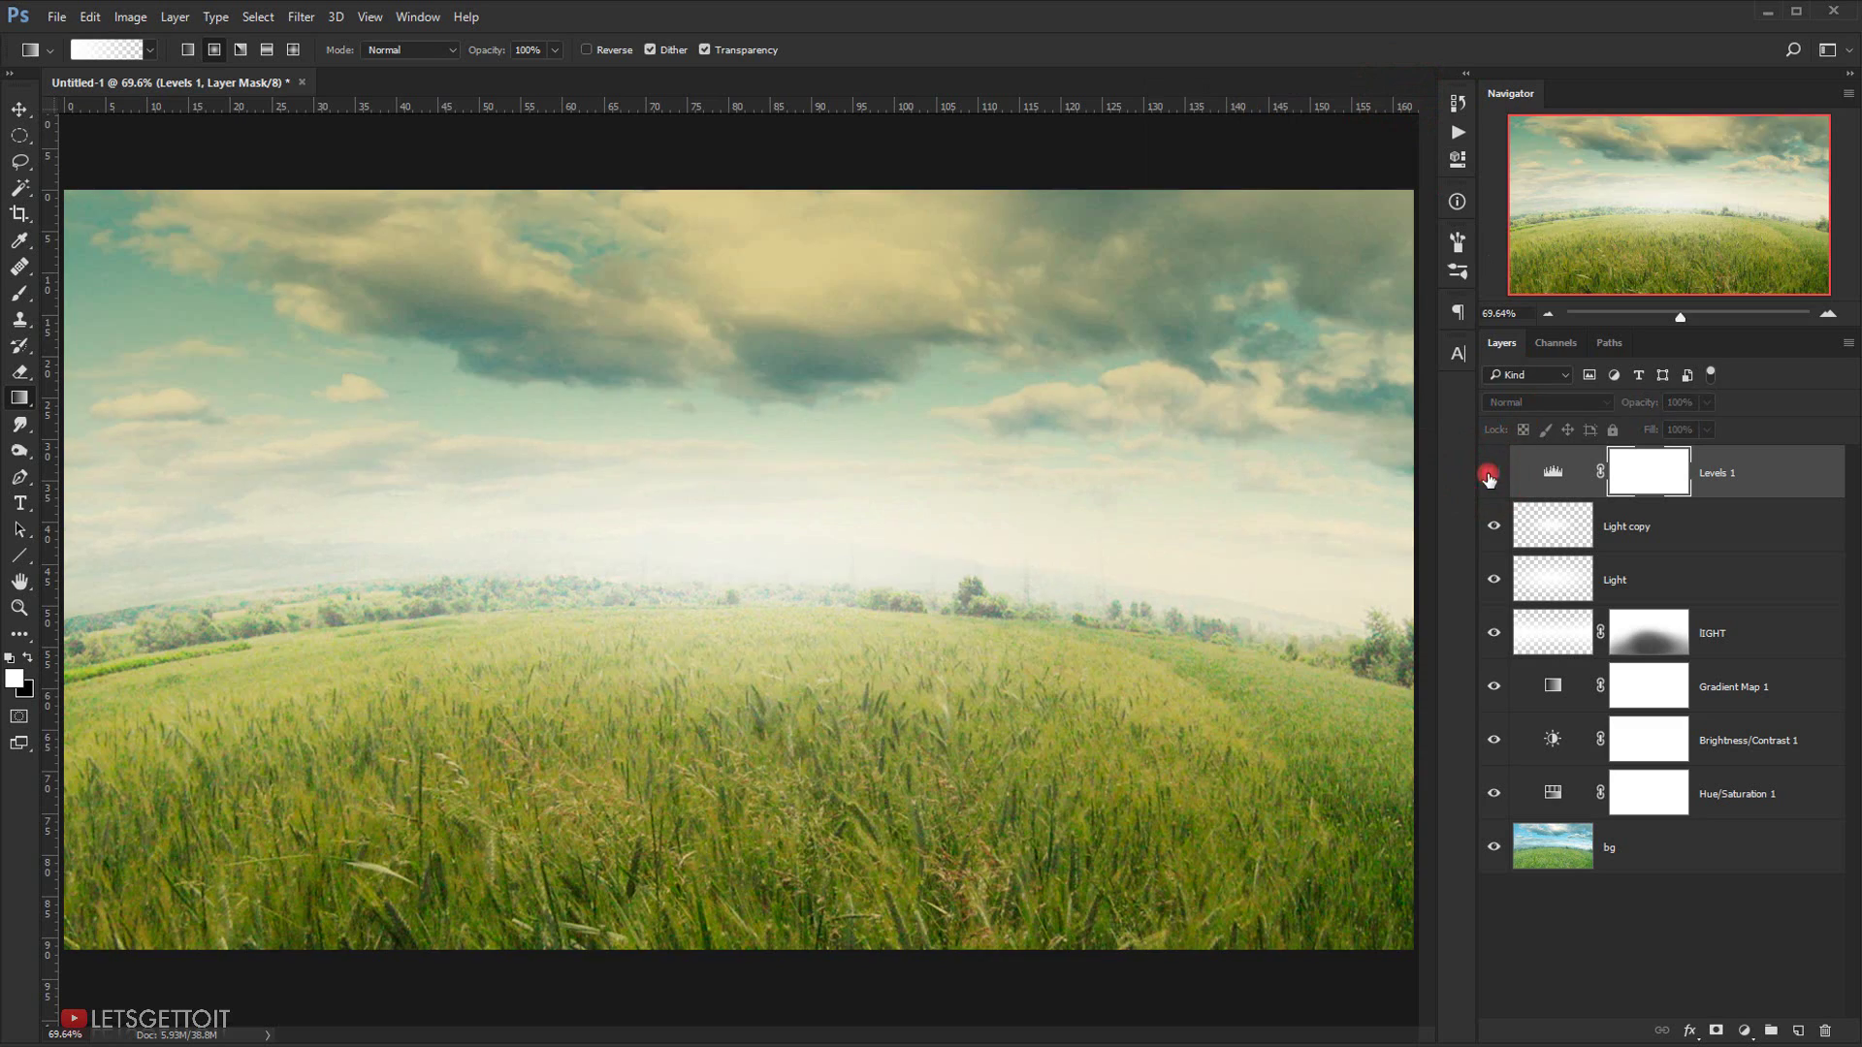
pyautogui.click(1488, 475)
pyautogui.click(1488, 475)
pyautogui.click(1488, 475)
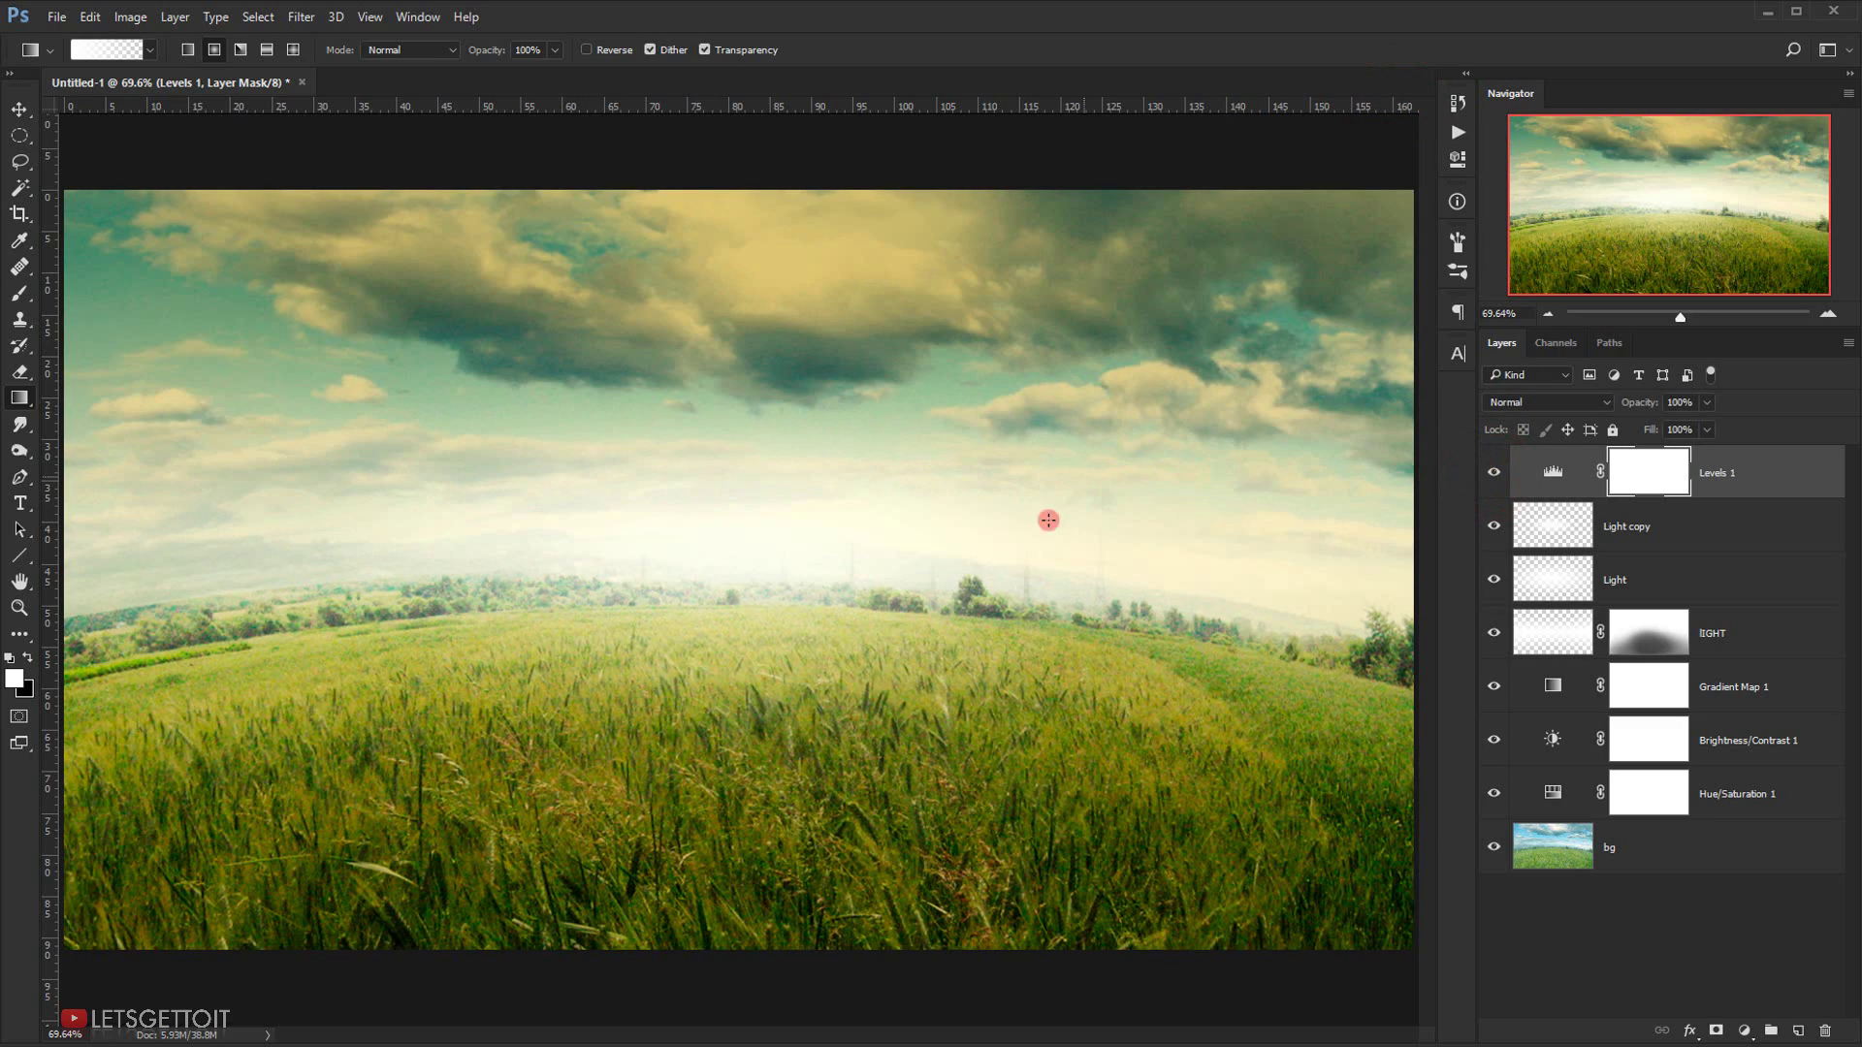
pyautogui.scroll(-3, 509, 588)
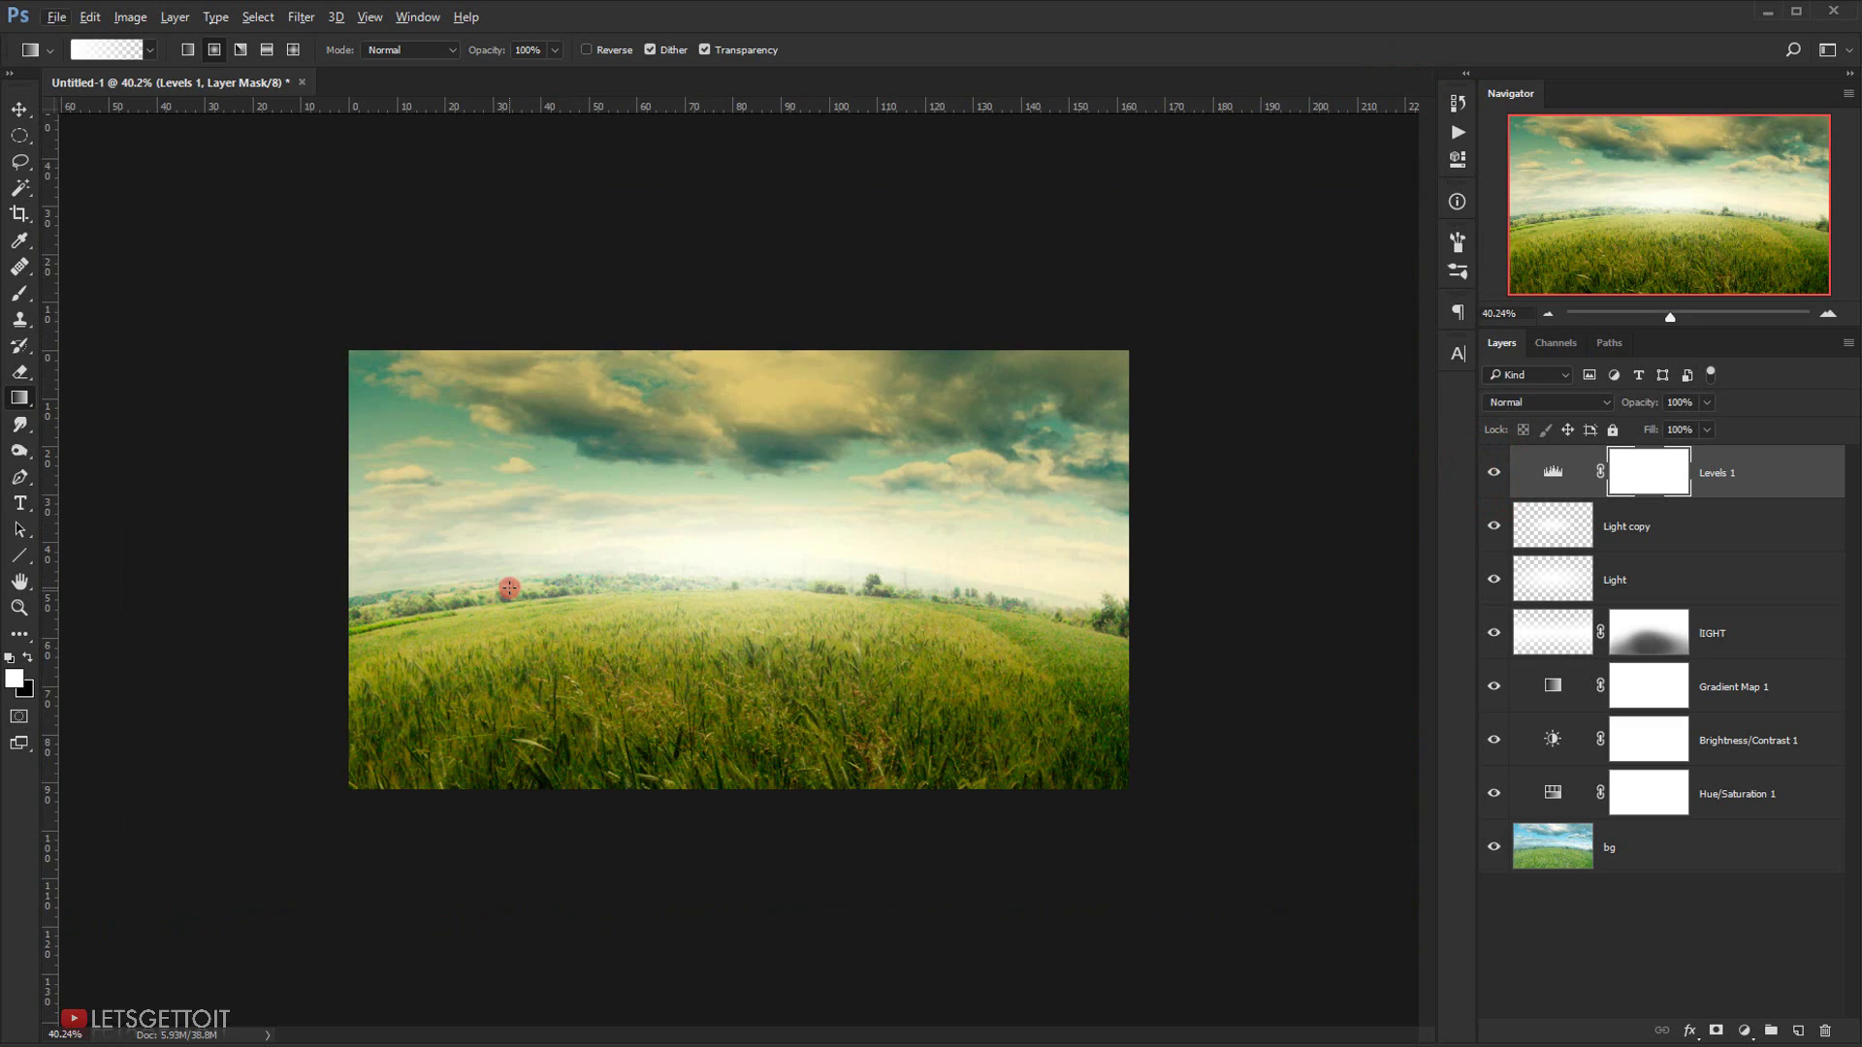
pyautogui.scroll(3, 509, 588)
pyautogui.hotkey('ctrl', '0')
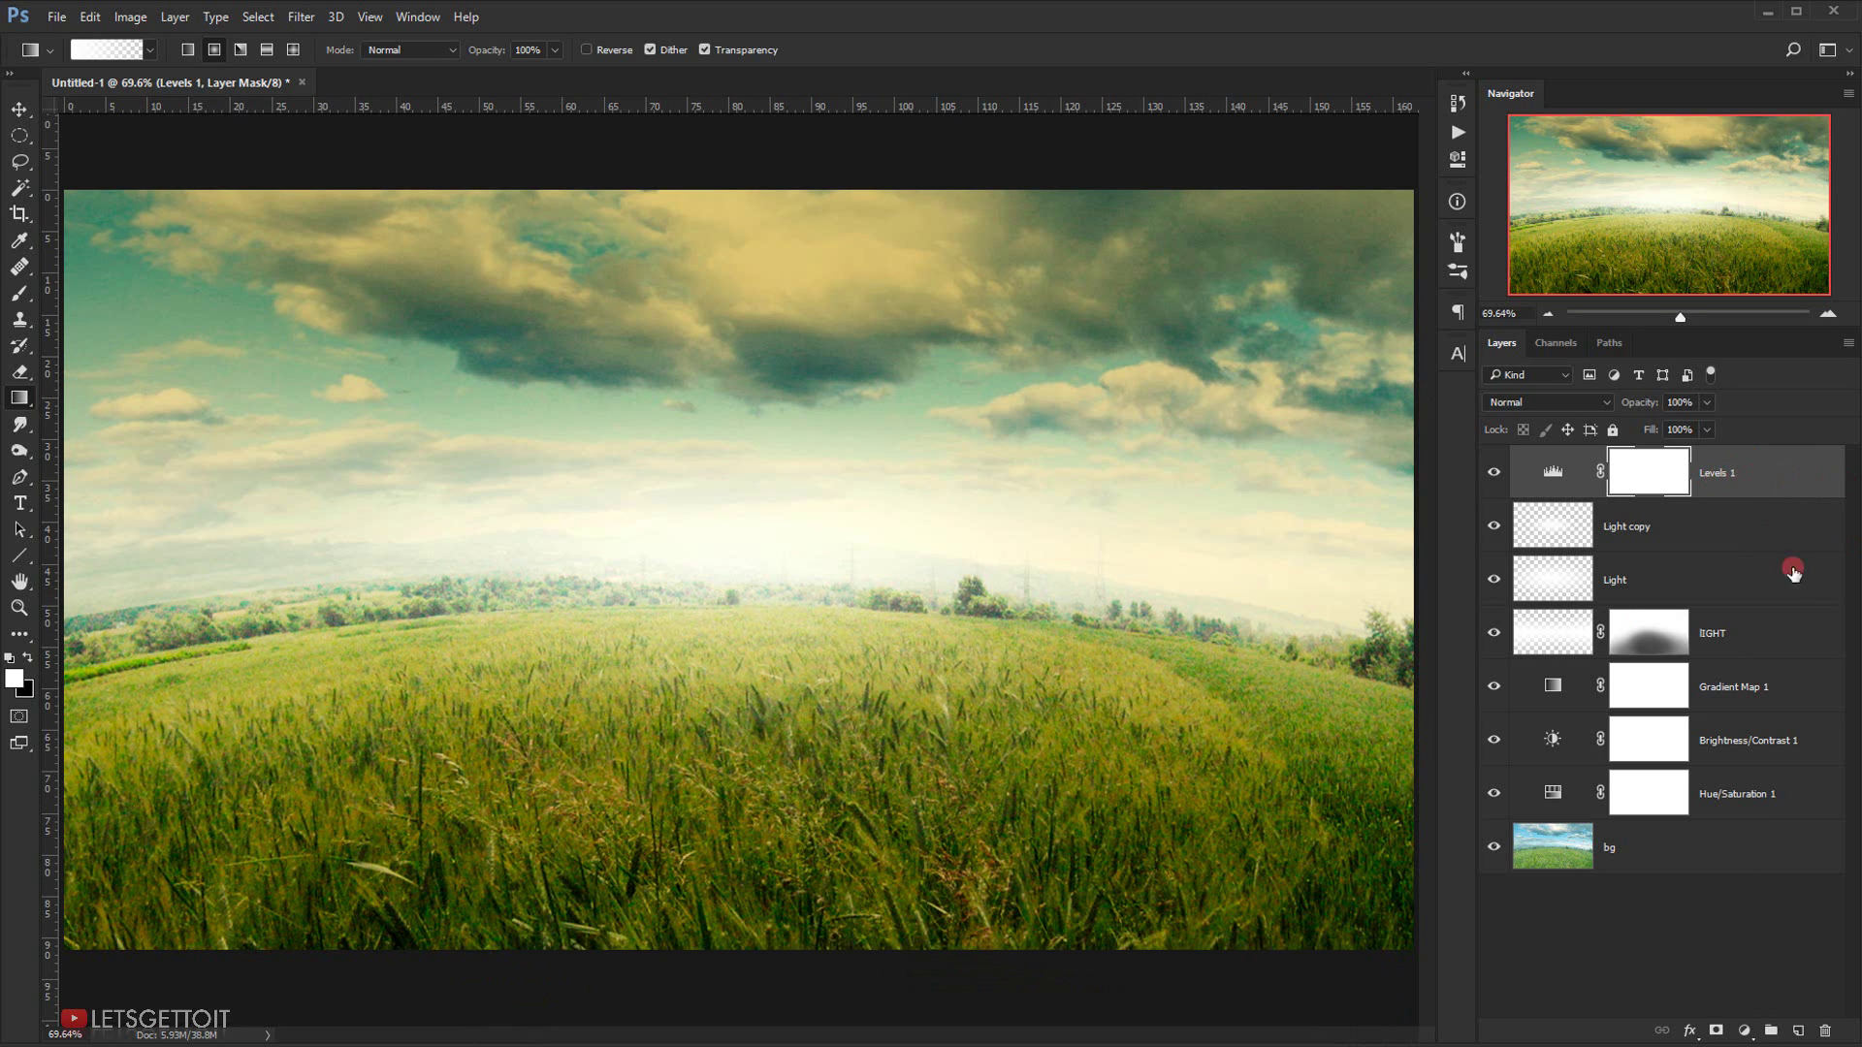
# - Group all layers from Levels 1 down to bg and name the group BG
pyautogui.keyDown('shift'); pyautogui.click(1698, 853); pyautogui.keyUp('shift')
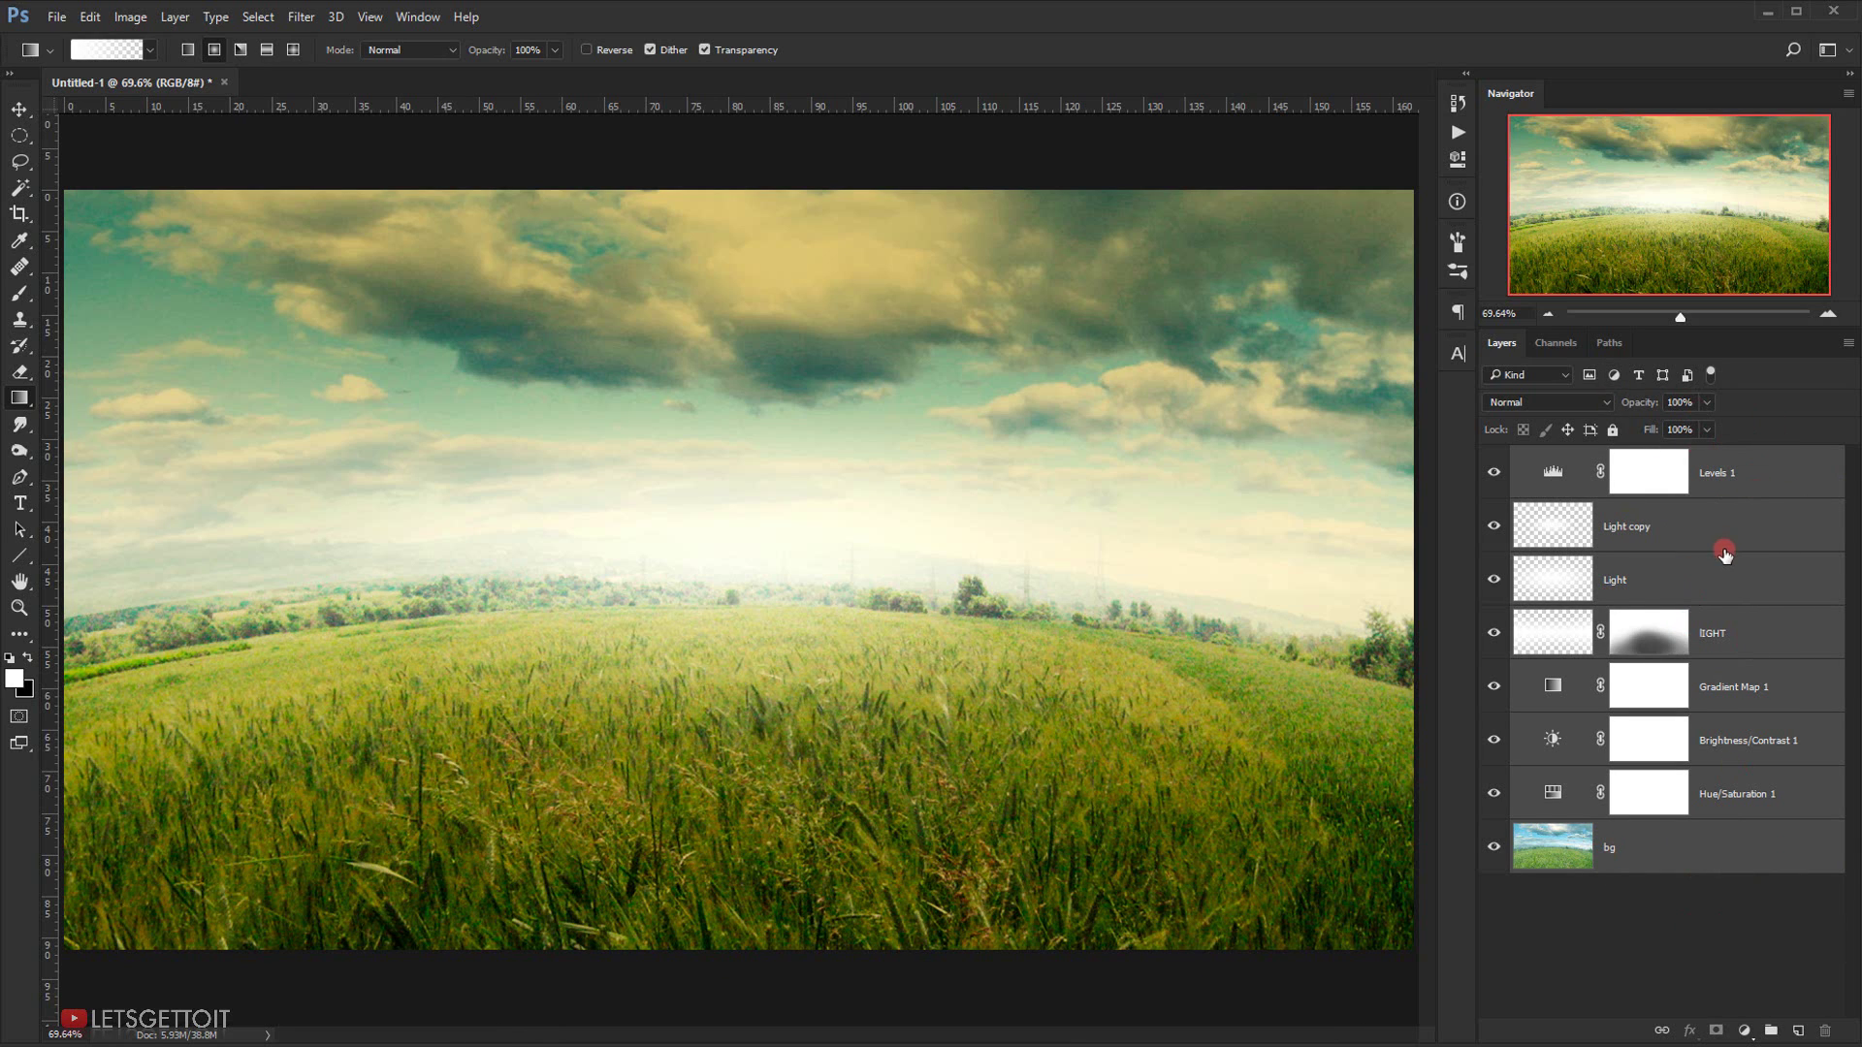
pyautogui.hotkey('ctrl', 'g')
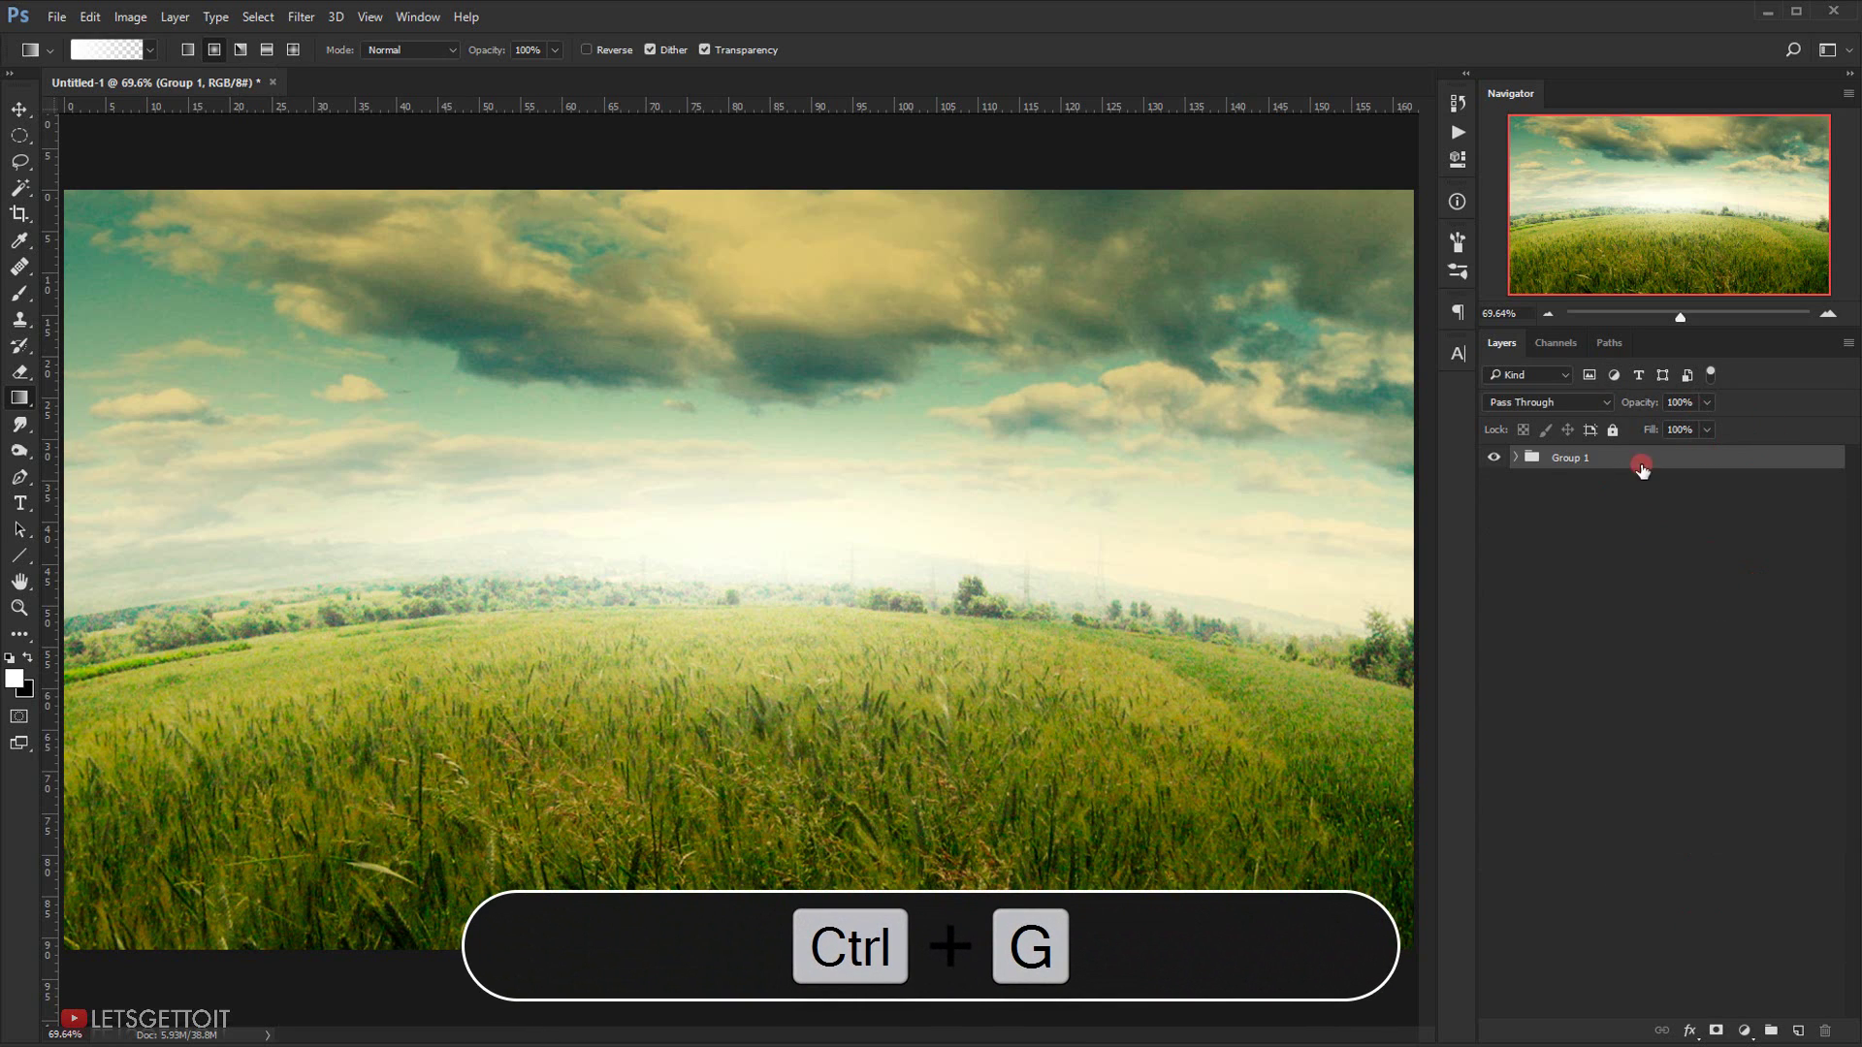
pyautogui.doubleClick(1571, 460)
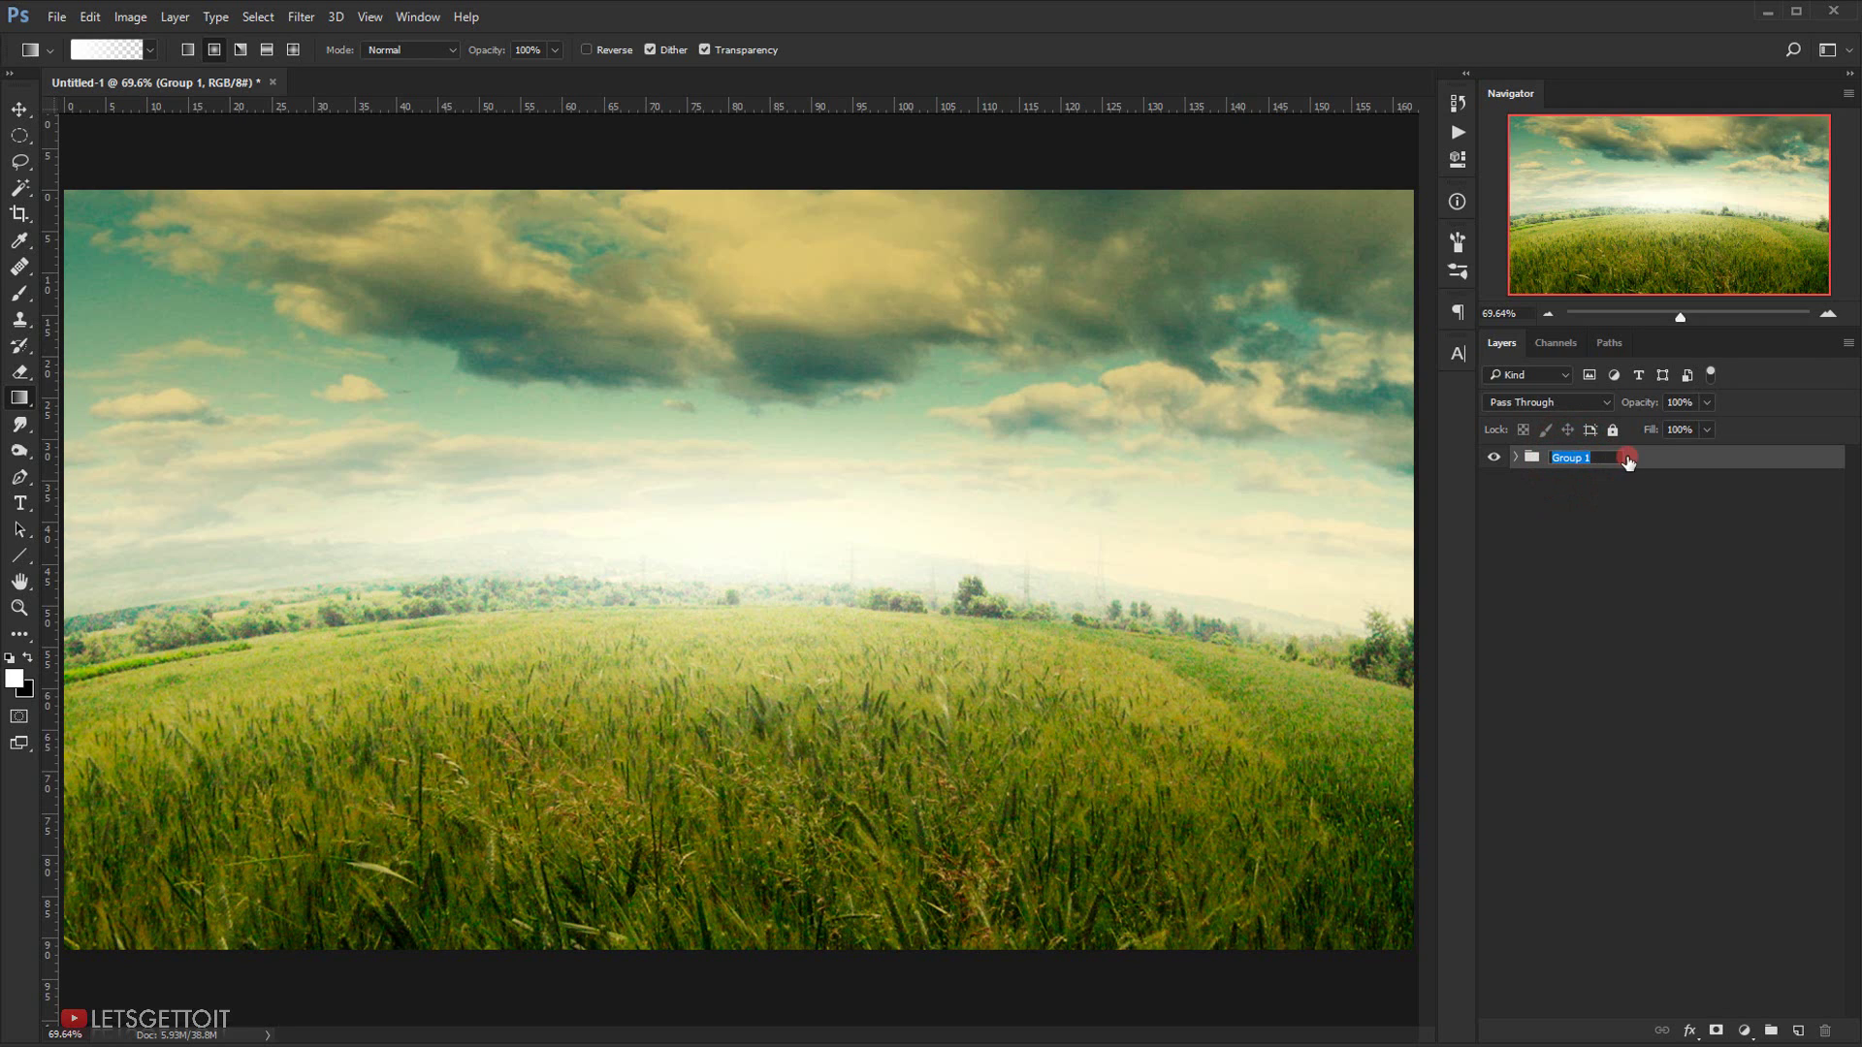
pyautogui.click(1629, 460)
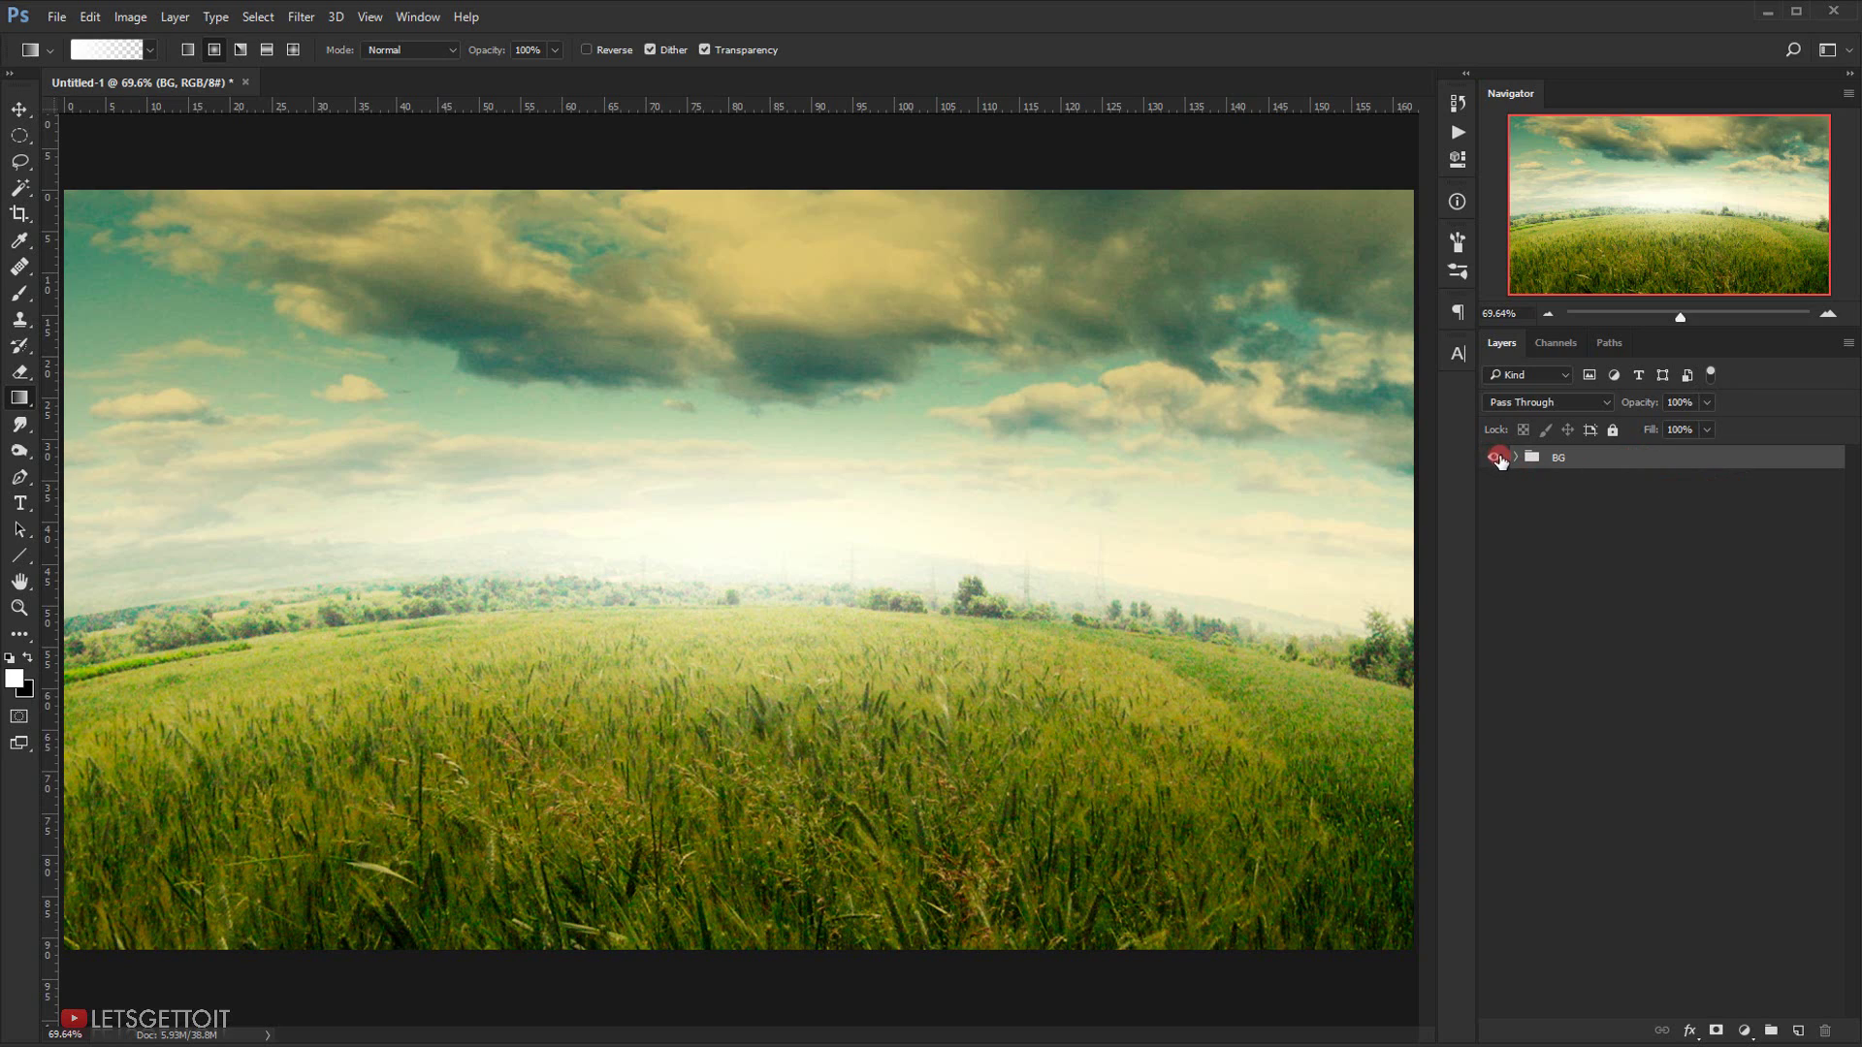
pyautogui.click(1497, 457)
pyautogui.click(1497, 457)
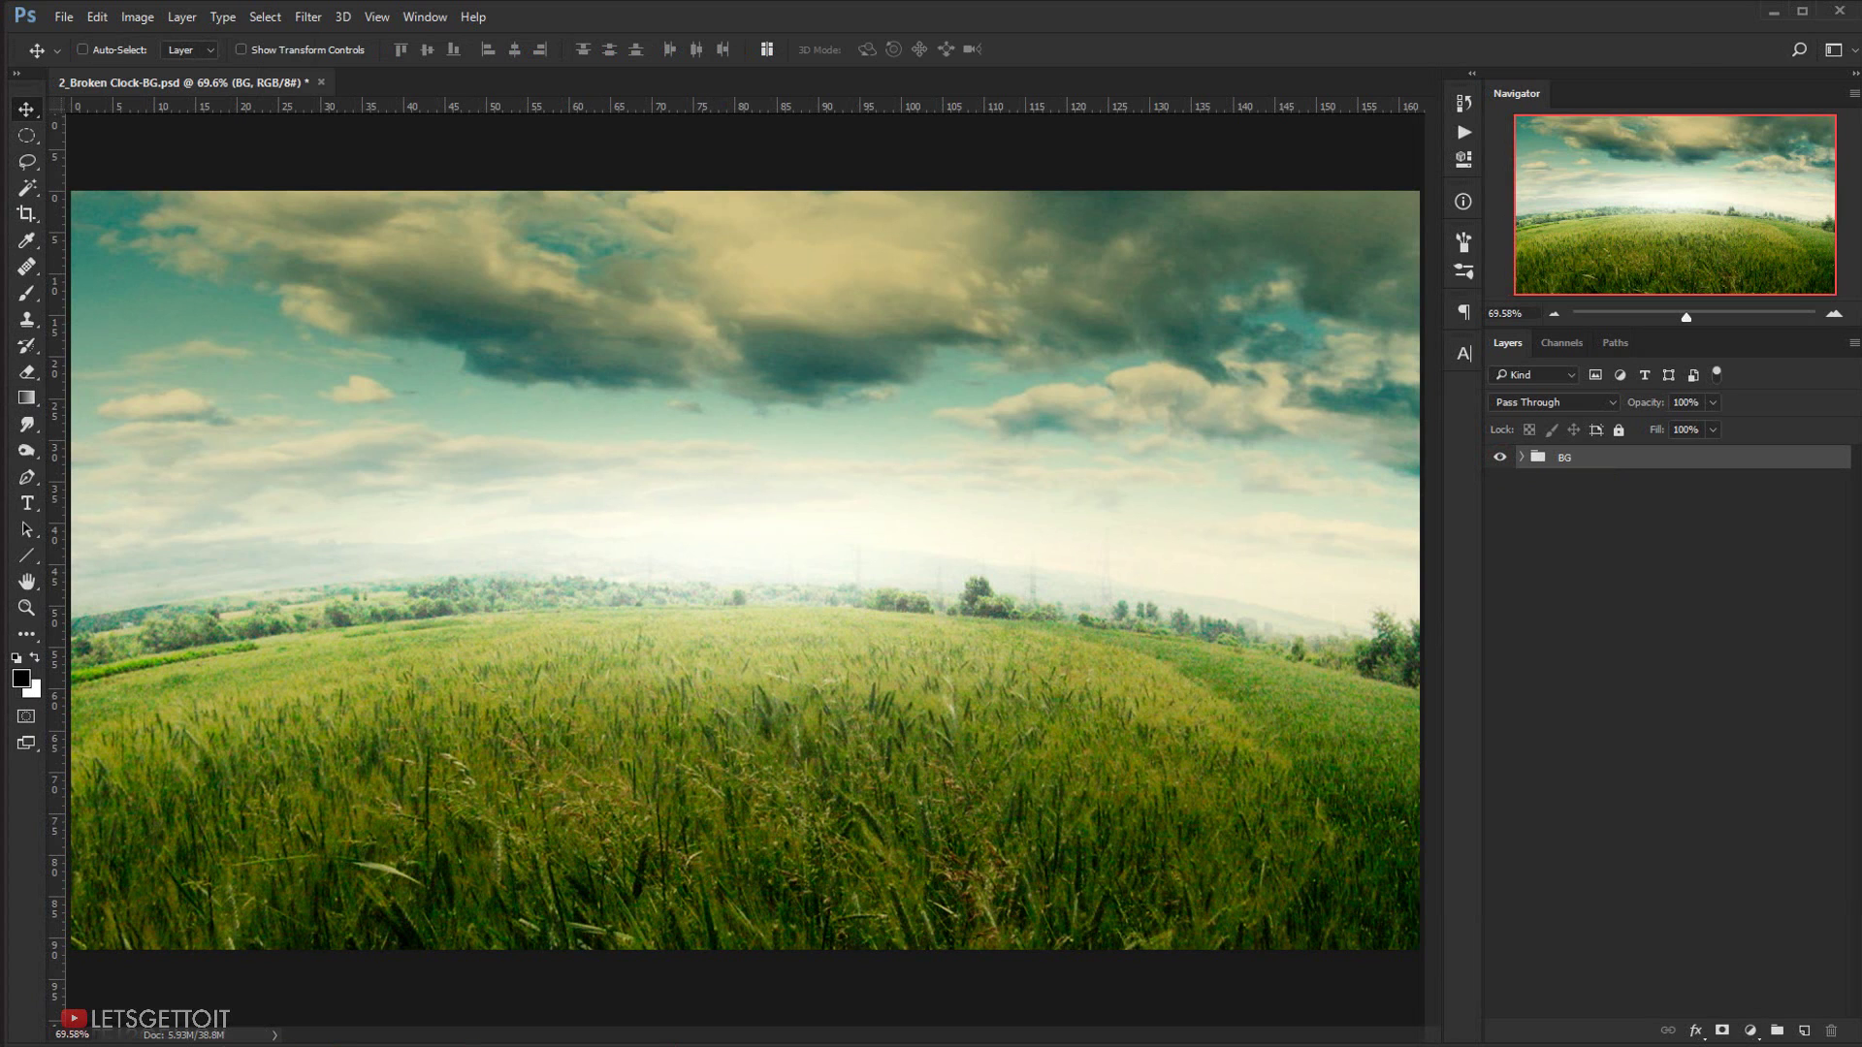
# - Open the clock photo from the Tutorial folder as a separate Photoshop document
pyautogui.hotkey('alt', 'Tab')
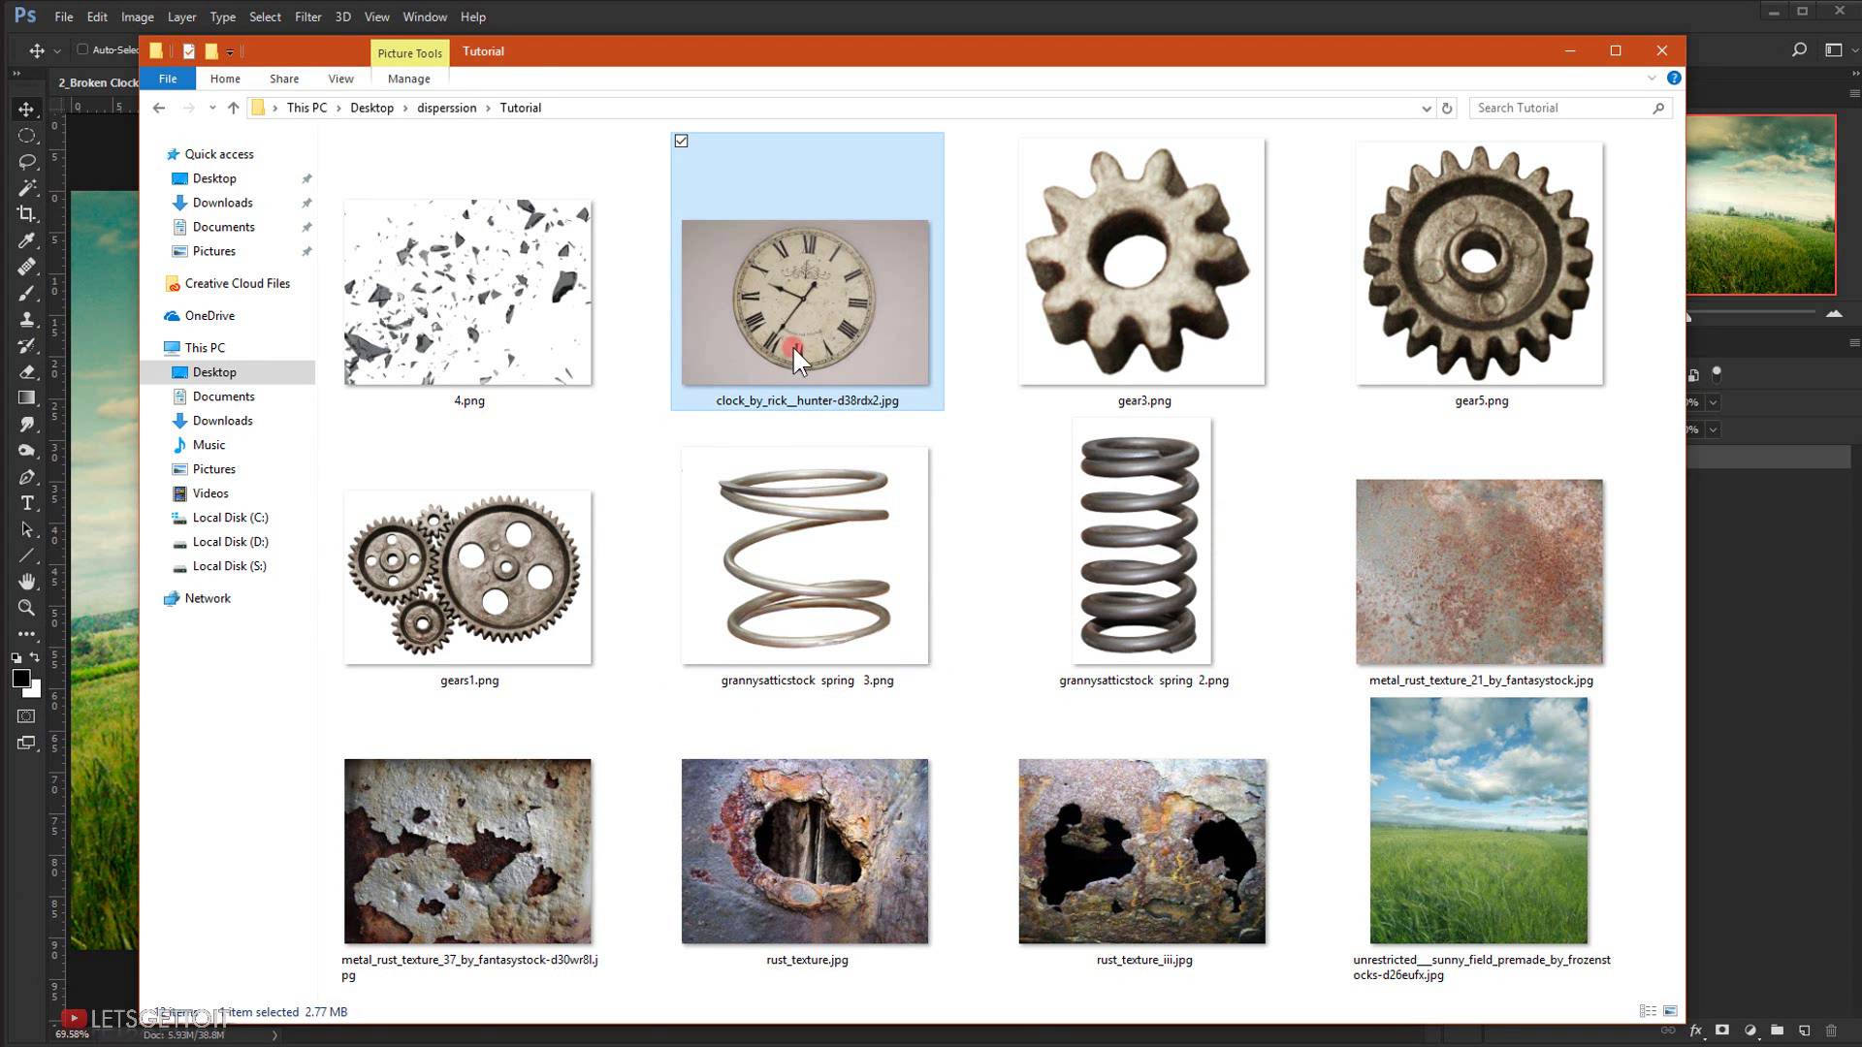
pyautogui.moveTo(824, 345); pyautogui.dragTo(29, 811)
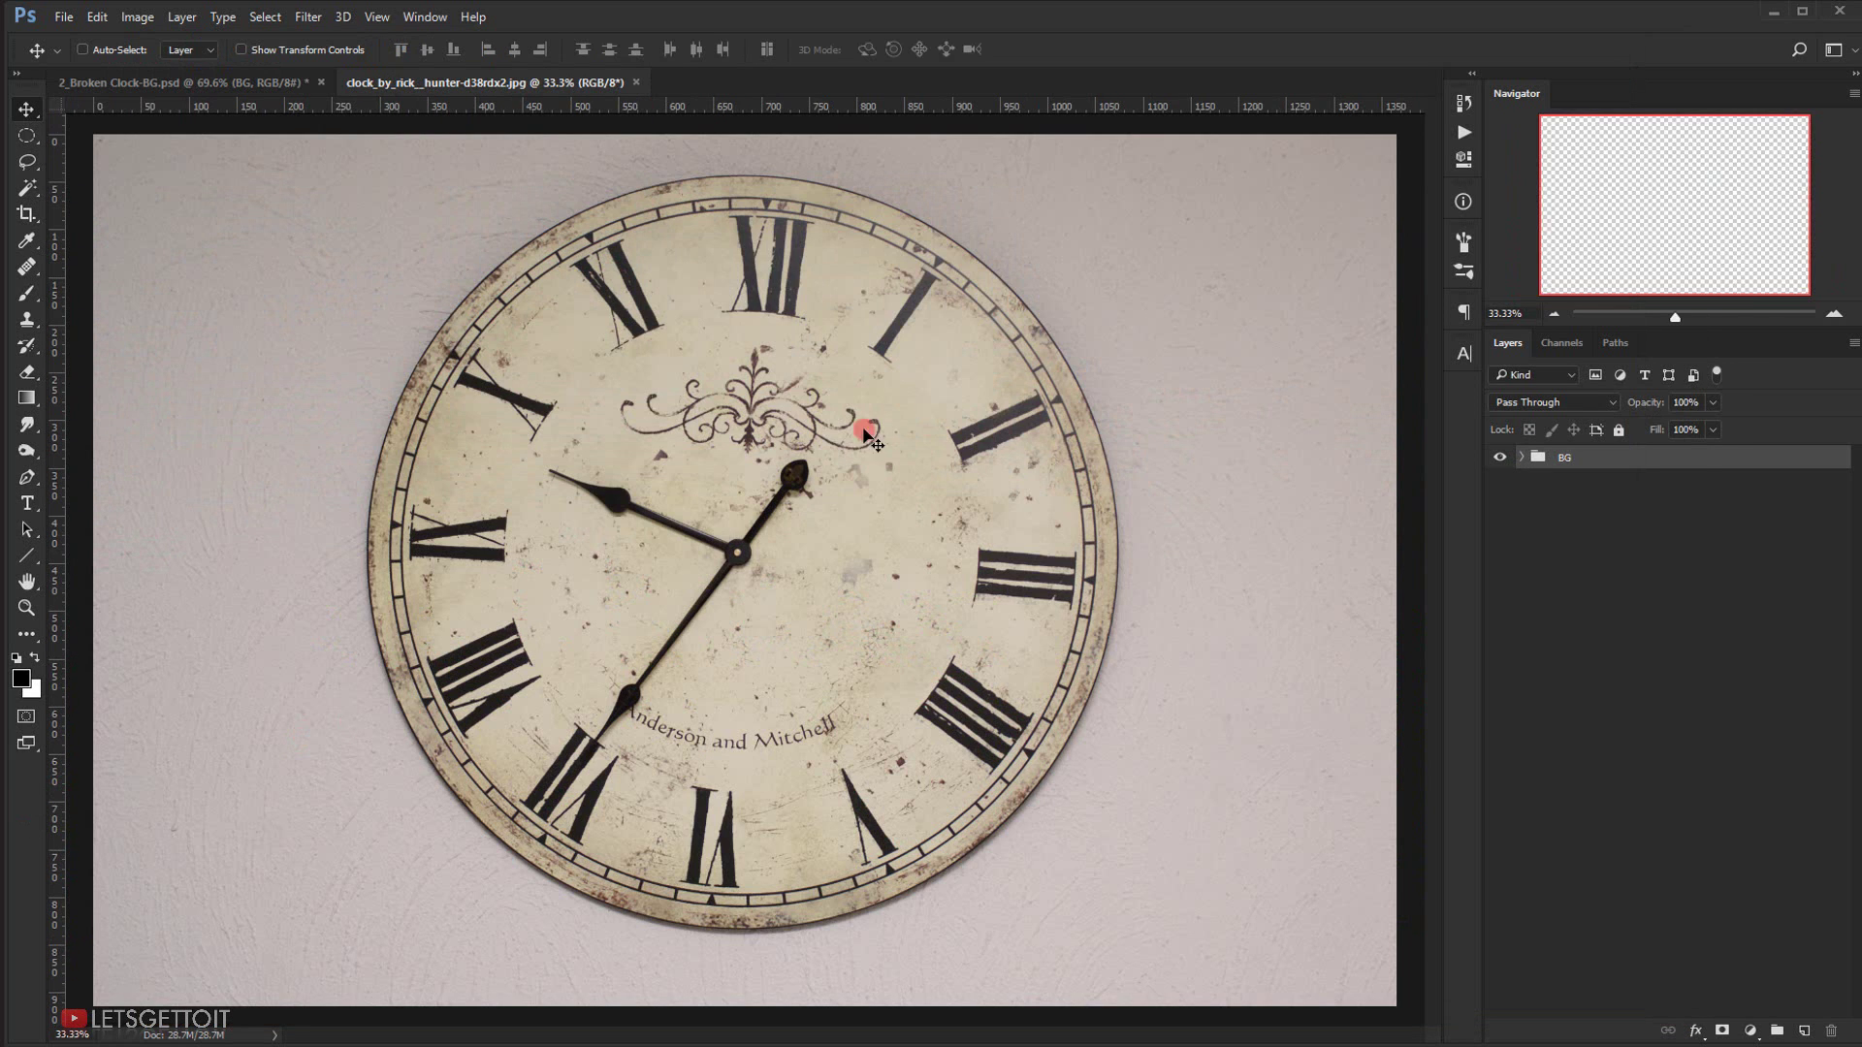
pyautogui.hotkey('ctrl', '0')
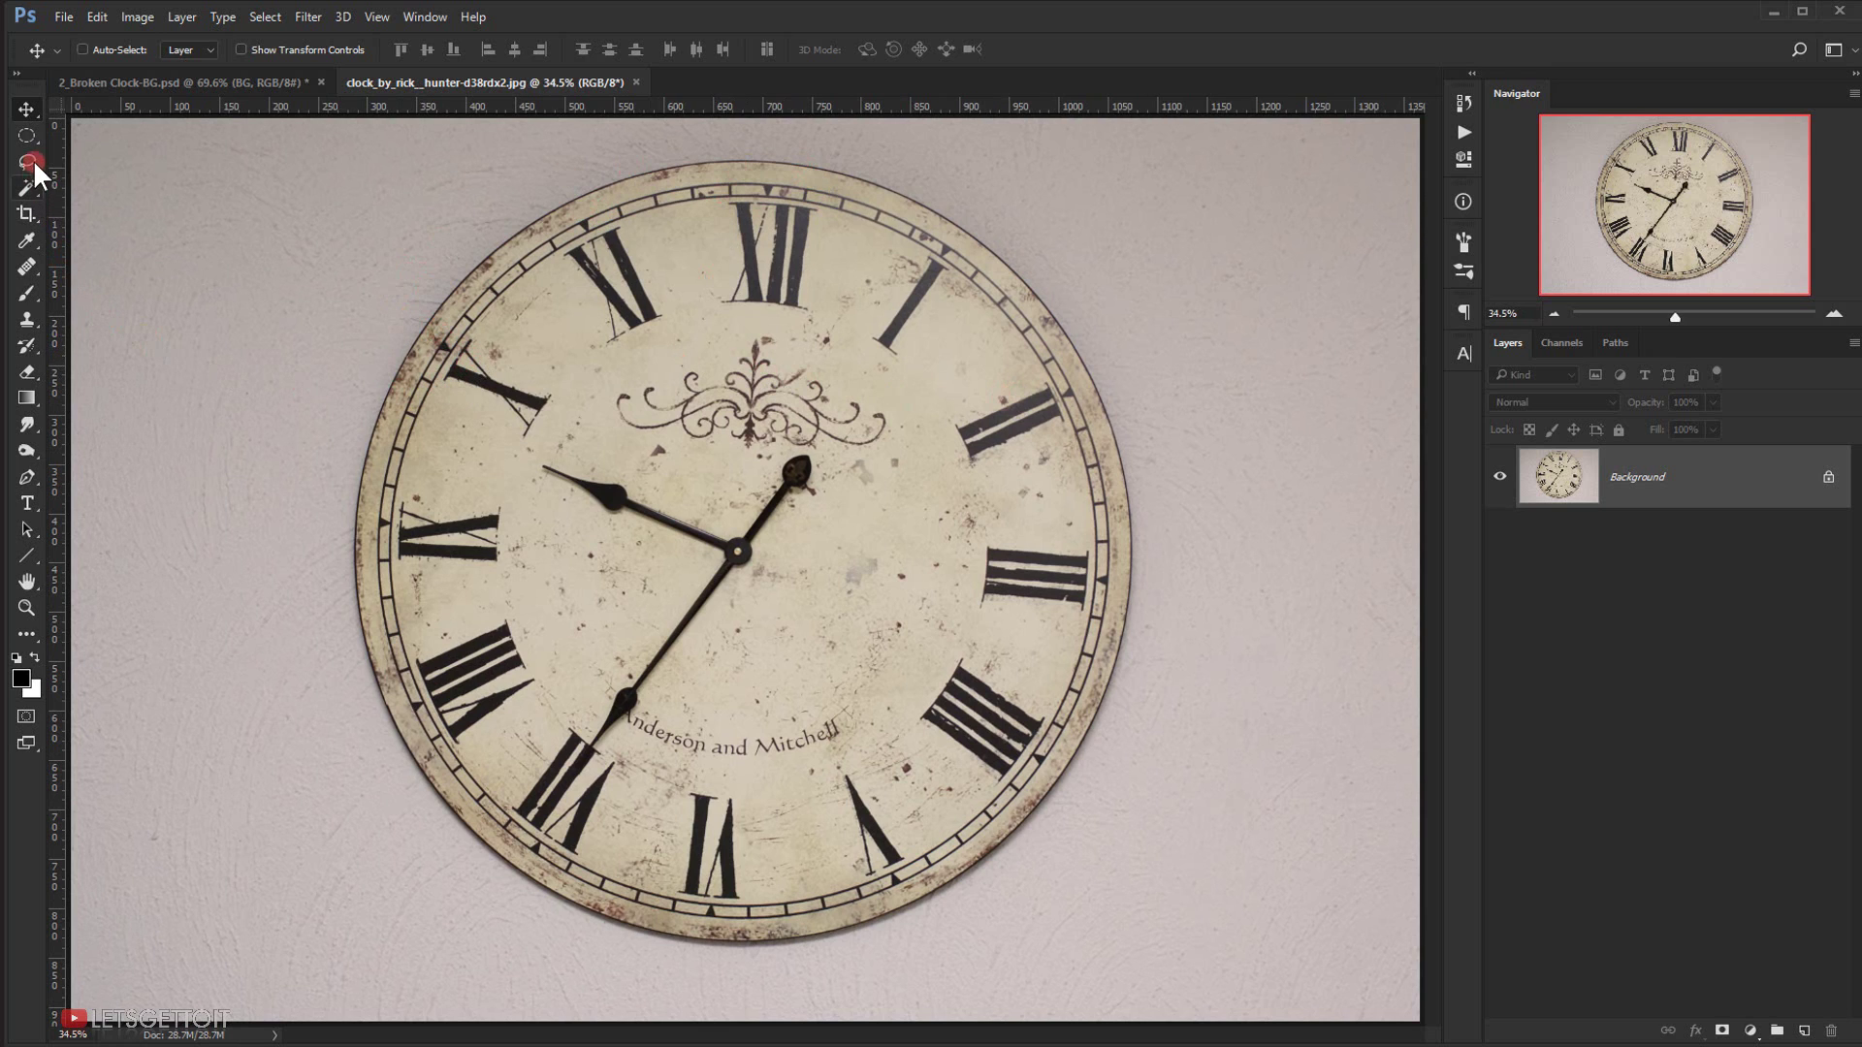
# - Select the whole round clock with a circular Elliptical Marquee selection that follows its outer rim
pyautogui.moveTo(31, 136); pyautogui.dragTo(91, 153)
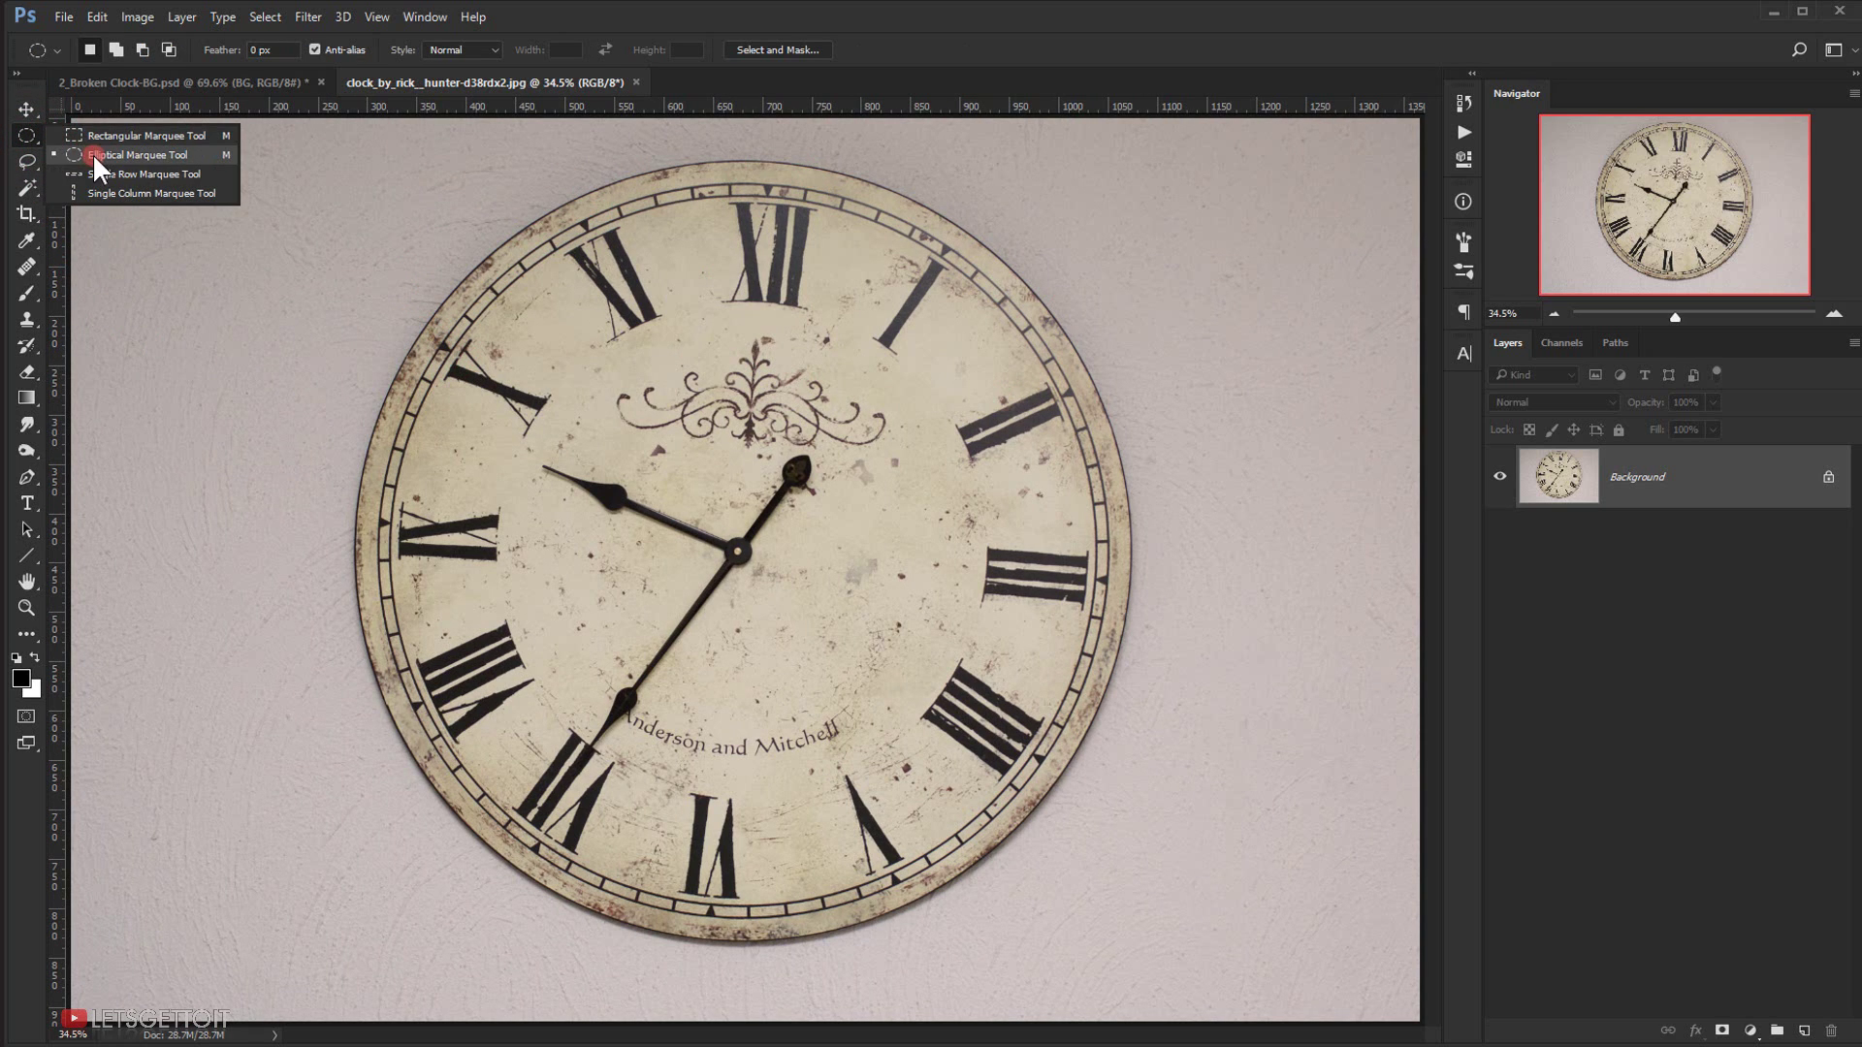
pyautogui.click(114, 173)
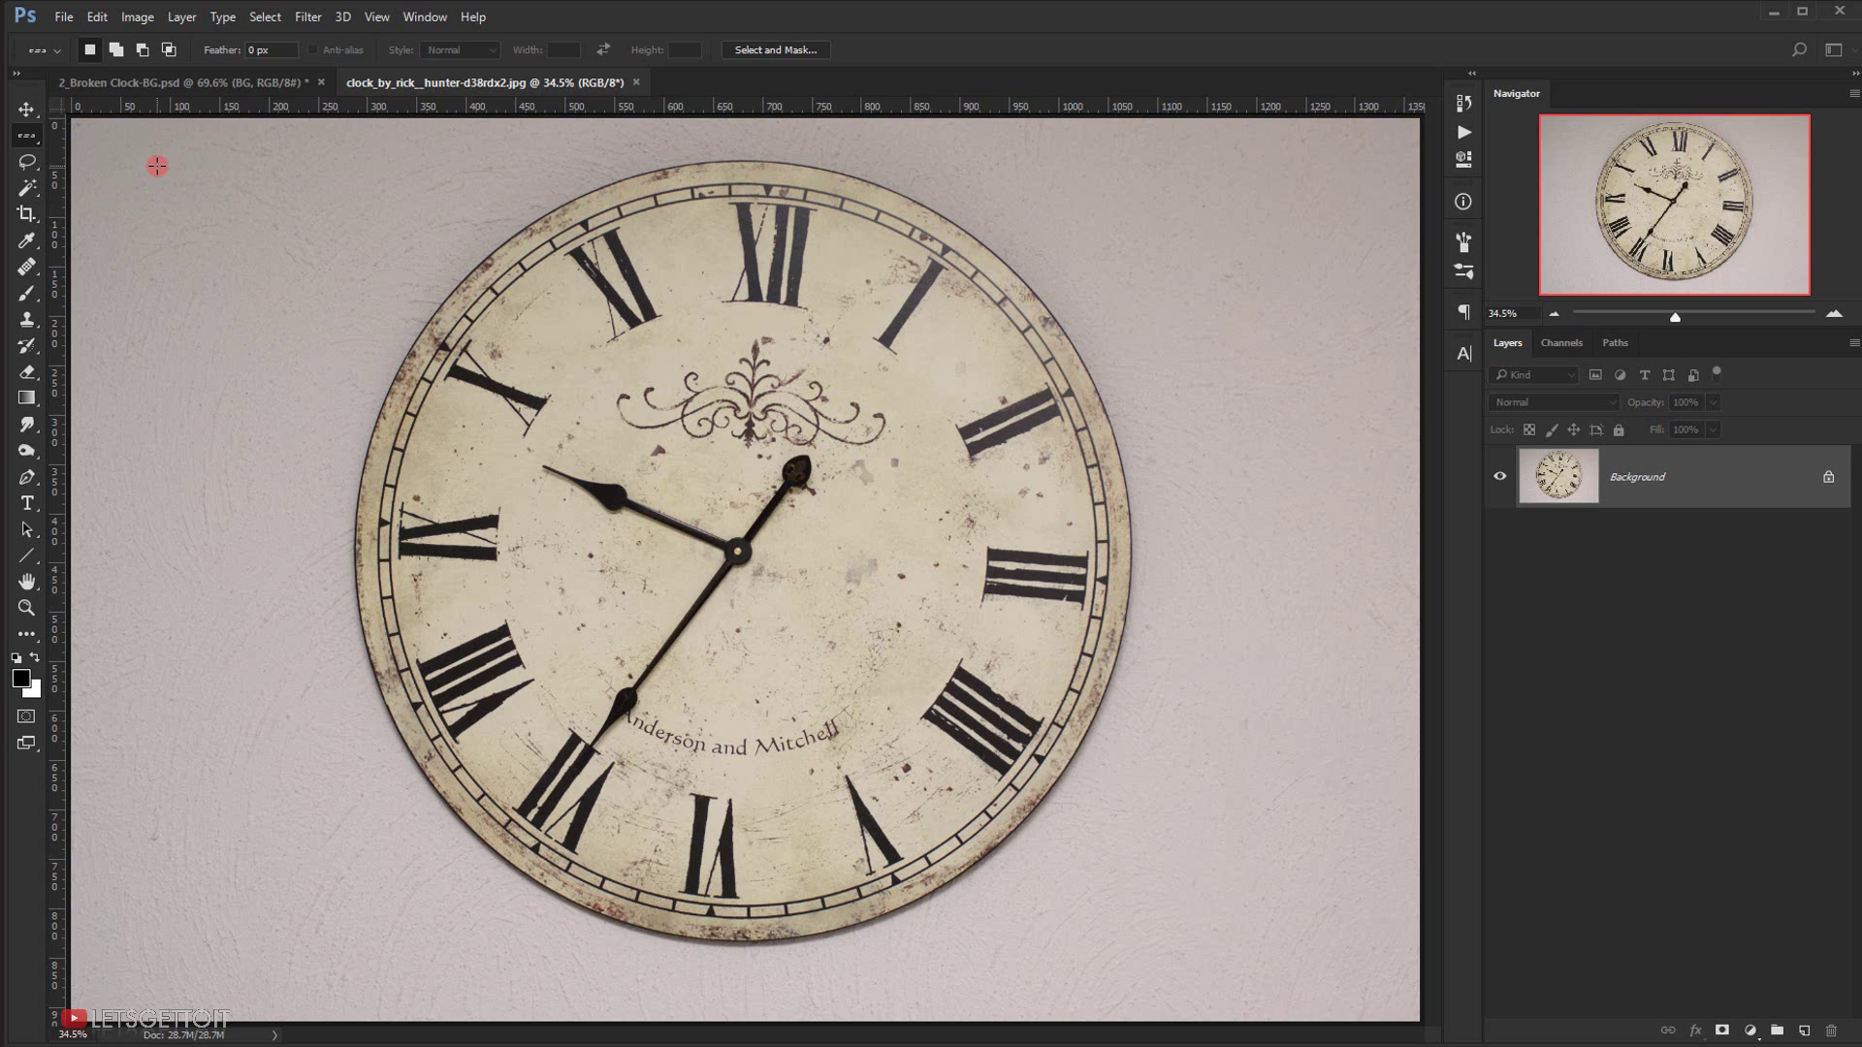
pyautogui.moveTo(35, 137); pyautogui.dragTo(134, 155)
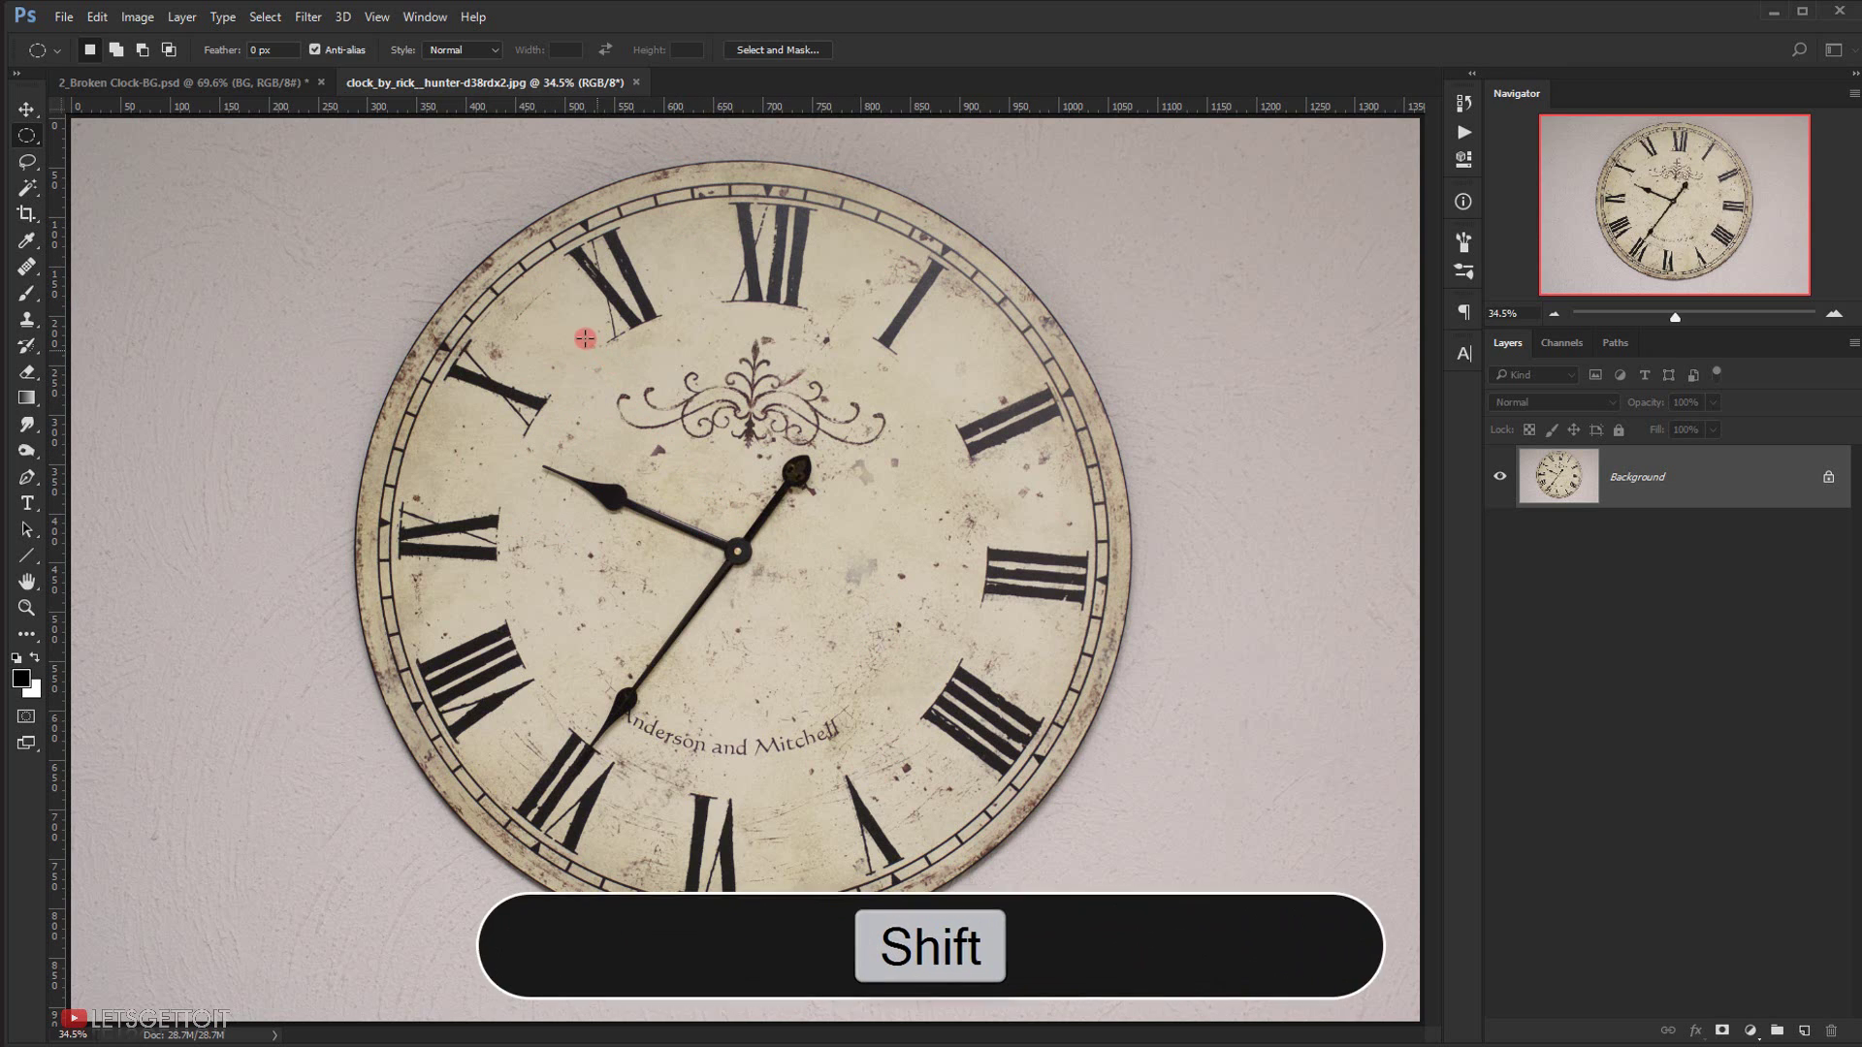
pyautogui.moveTo(553, 303); pyautogui.dragTo(1300, 938)
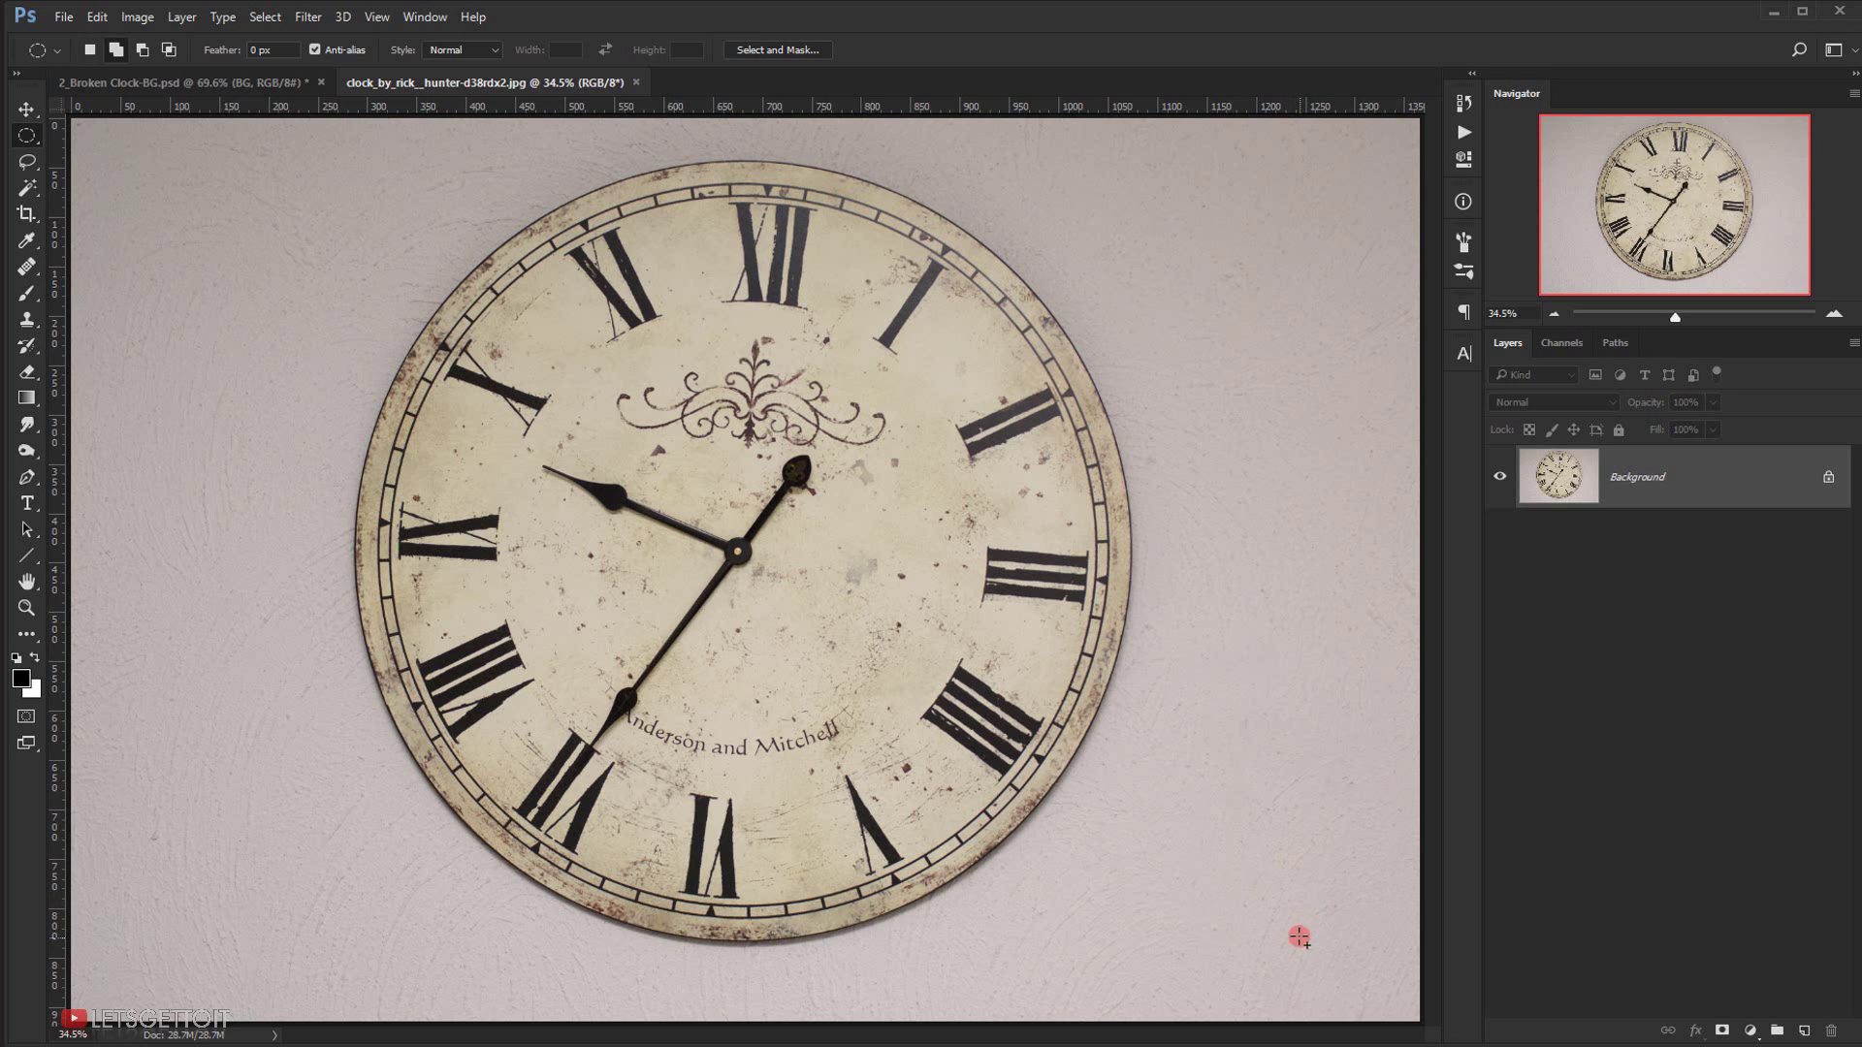
# - Copy the selected clock to a new layer named Clock and hide the Background layer
pyautogui.hotkey('ctrl', 'j')
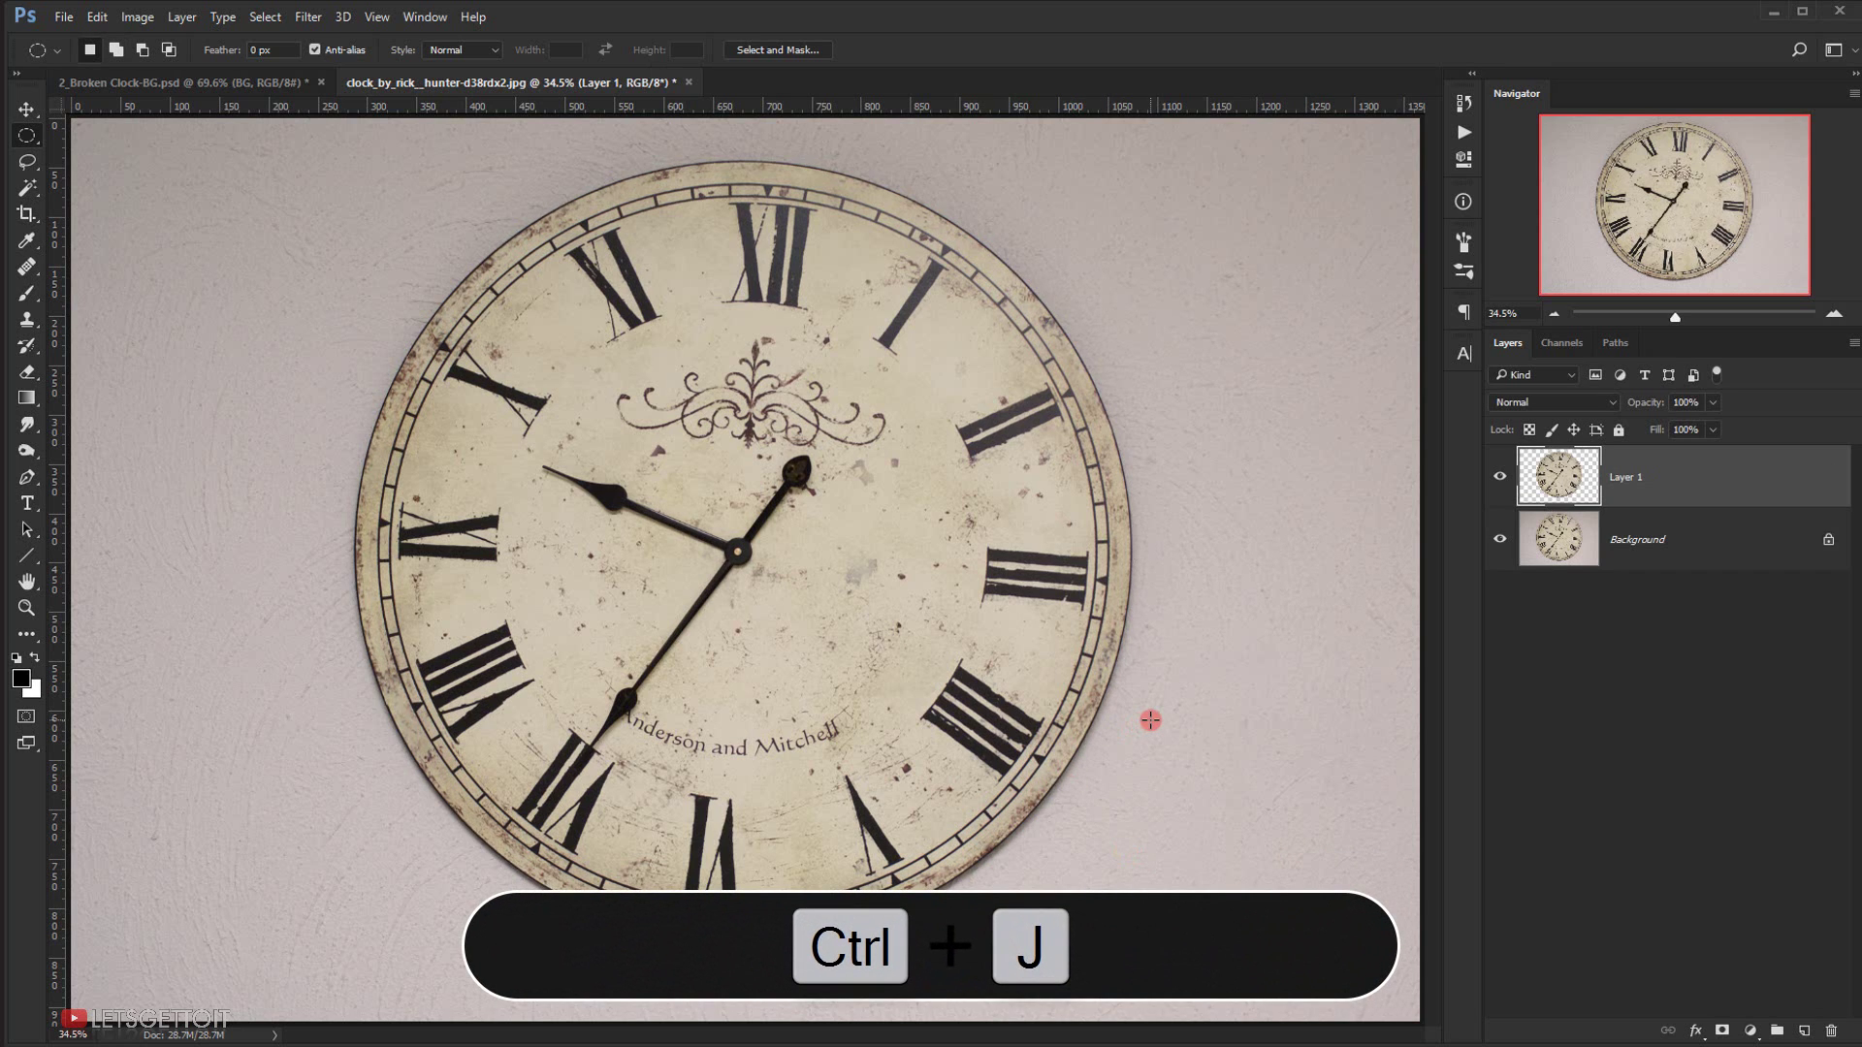
pyautogui.click(1500, 540)
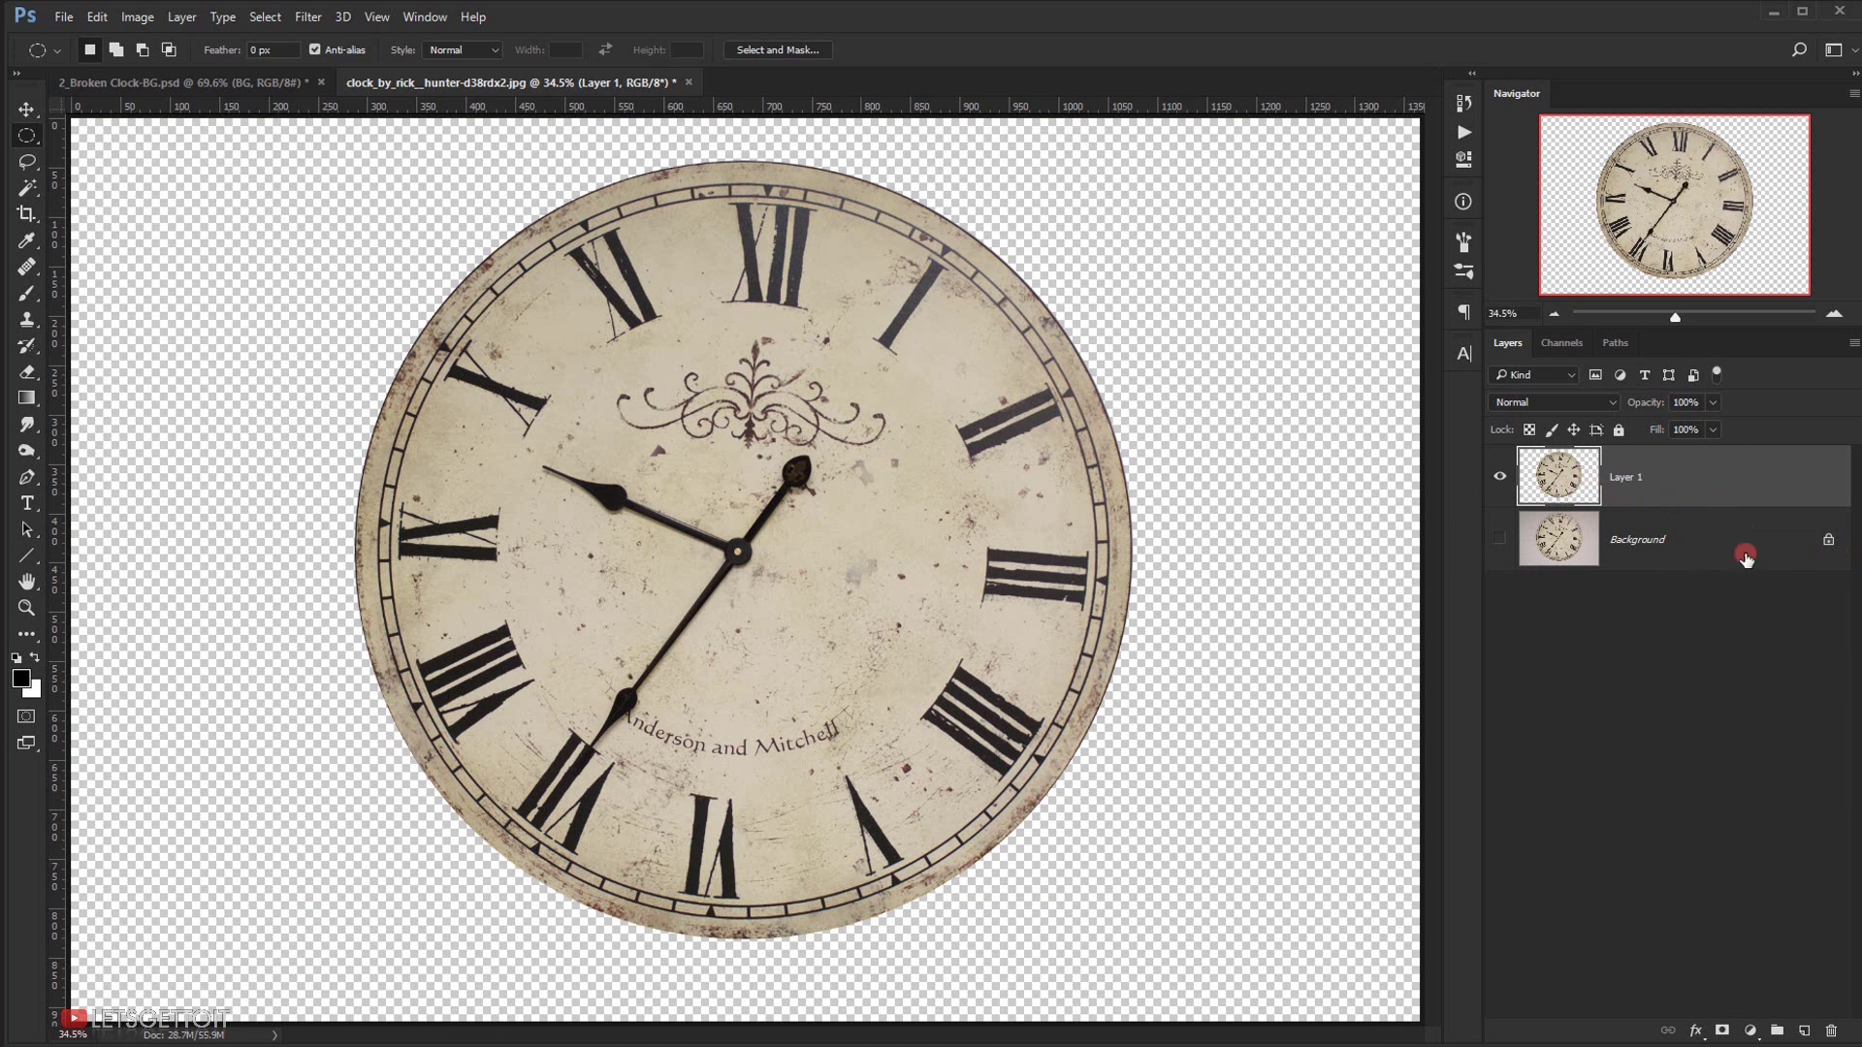
pyautogui.doubleClick(1621, 479)
pyautogui.press('Return')
# - Bring the Clock layer into 2_Broken Clock-BG.psd above the BG group and close the clock photo
pyautogui.press('v')
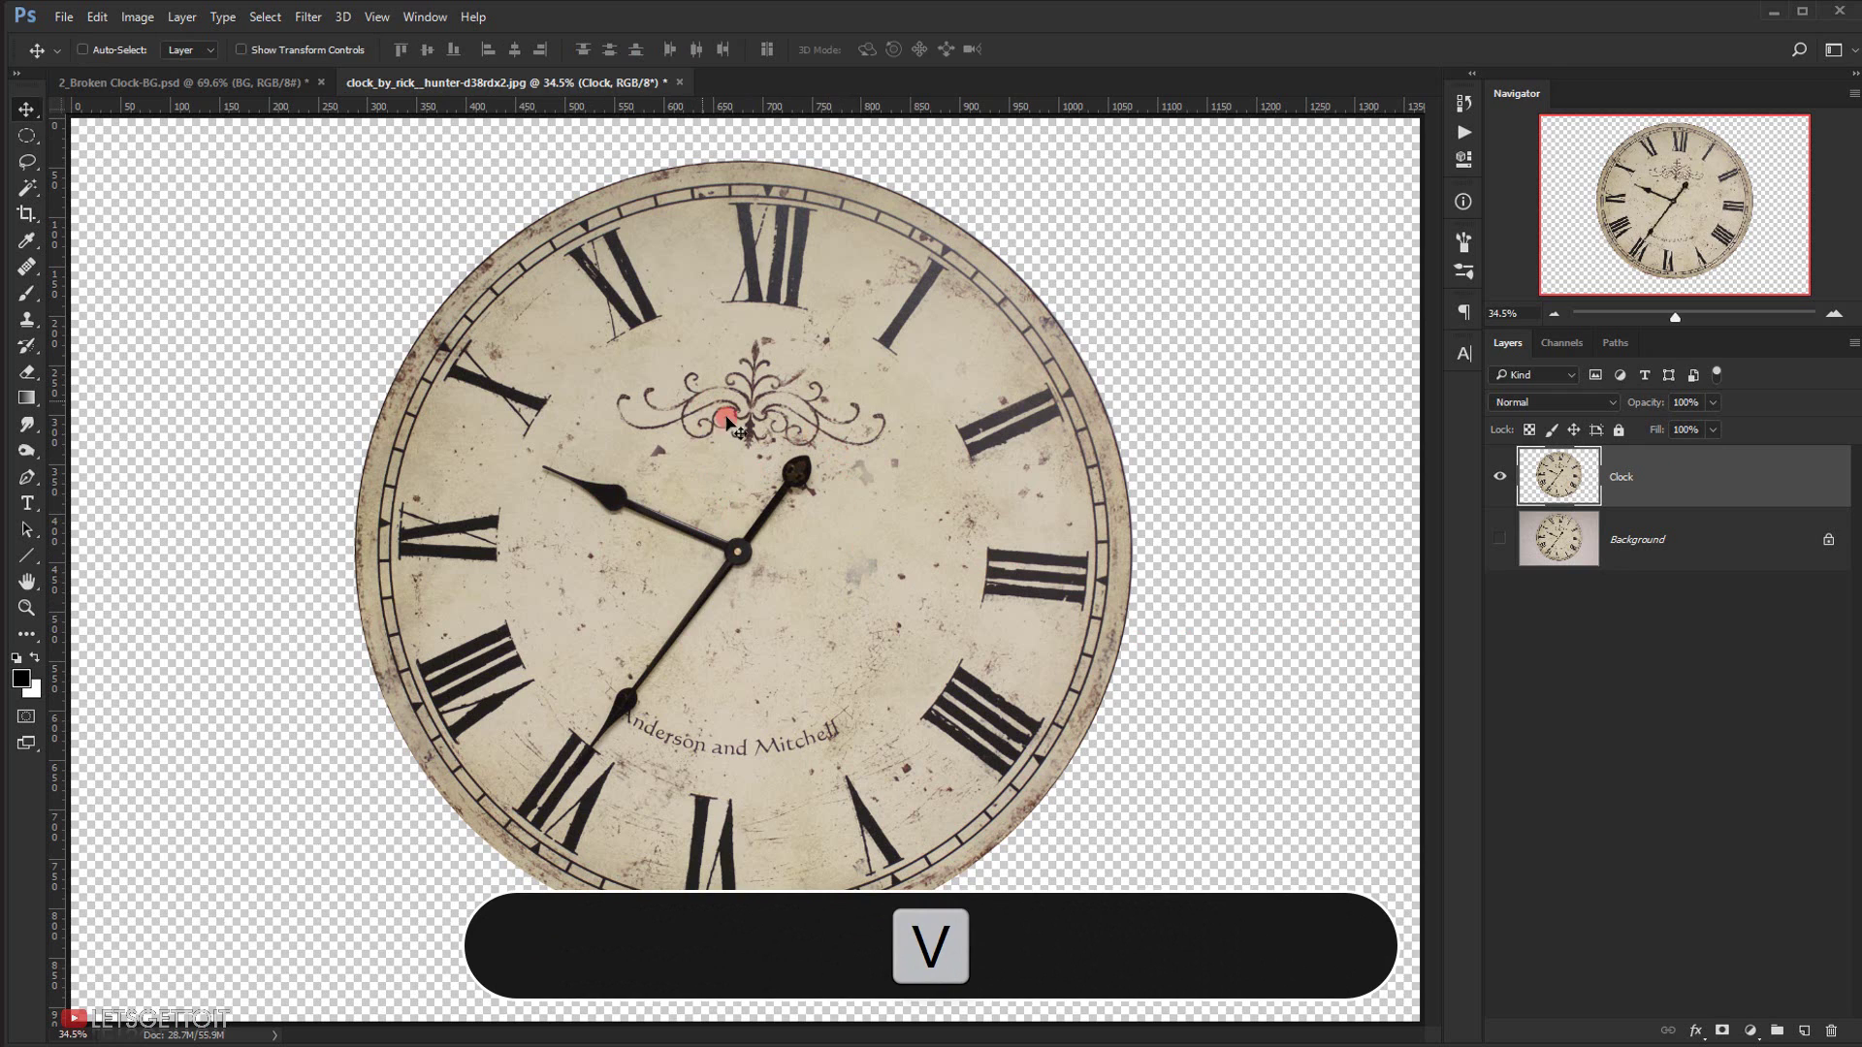
pyautogui.moveTo(727, 423); pyautogui.dragTo(732, 465)
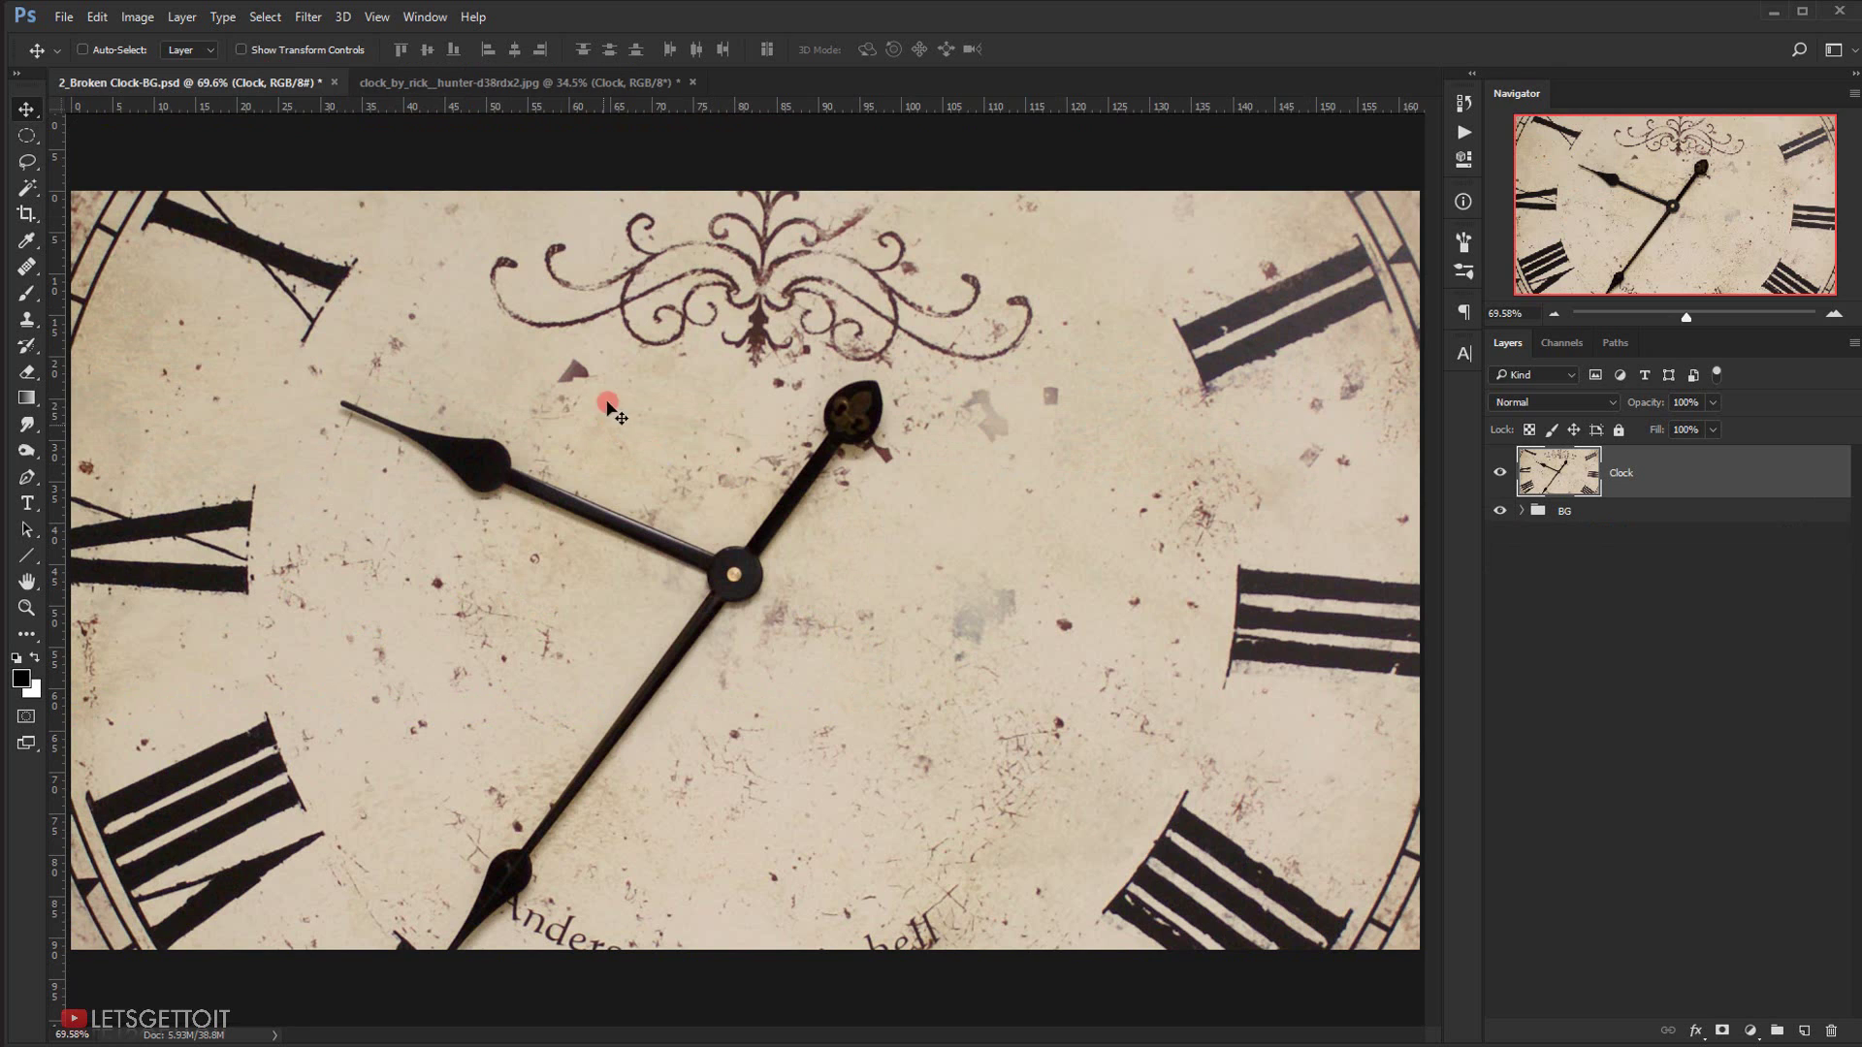
pyautogui.click(688, 82)
pyautogui.click(929, 405)
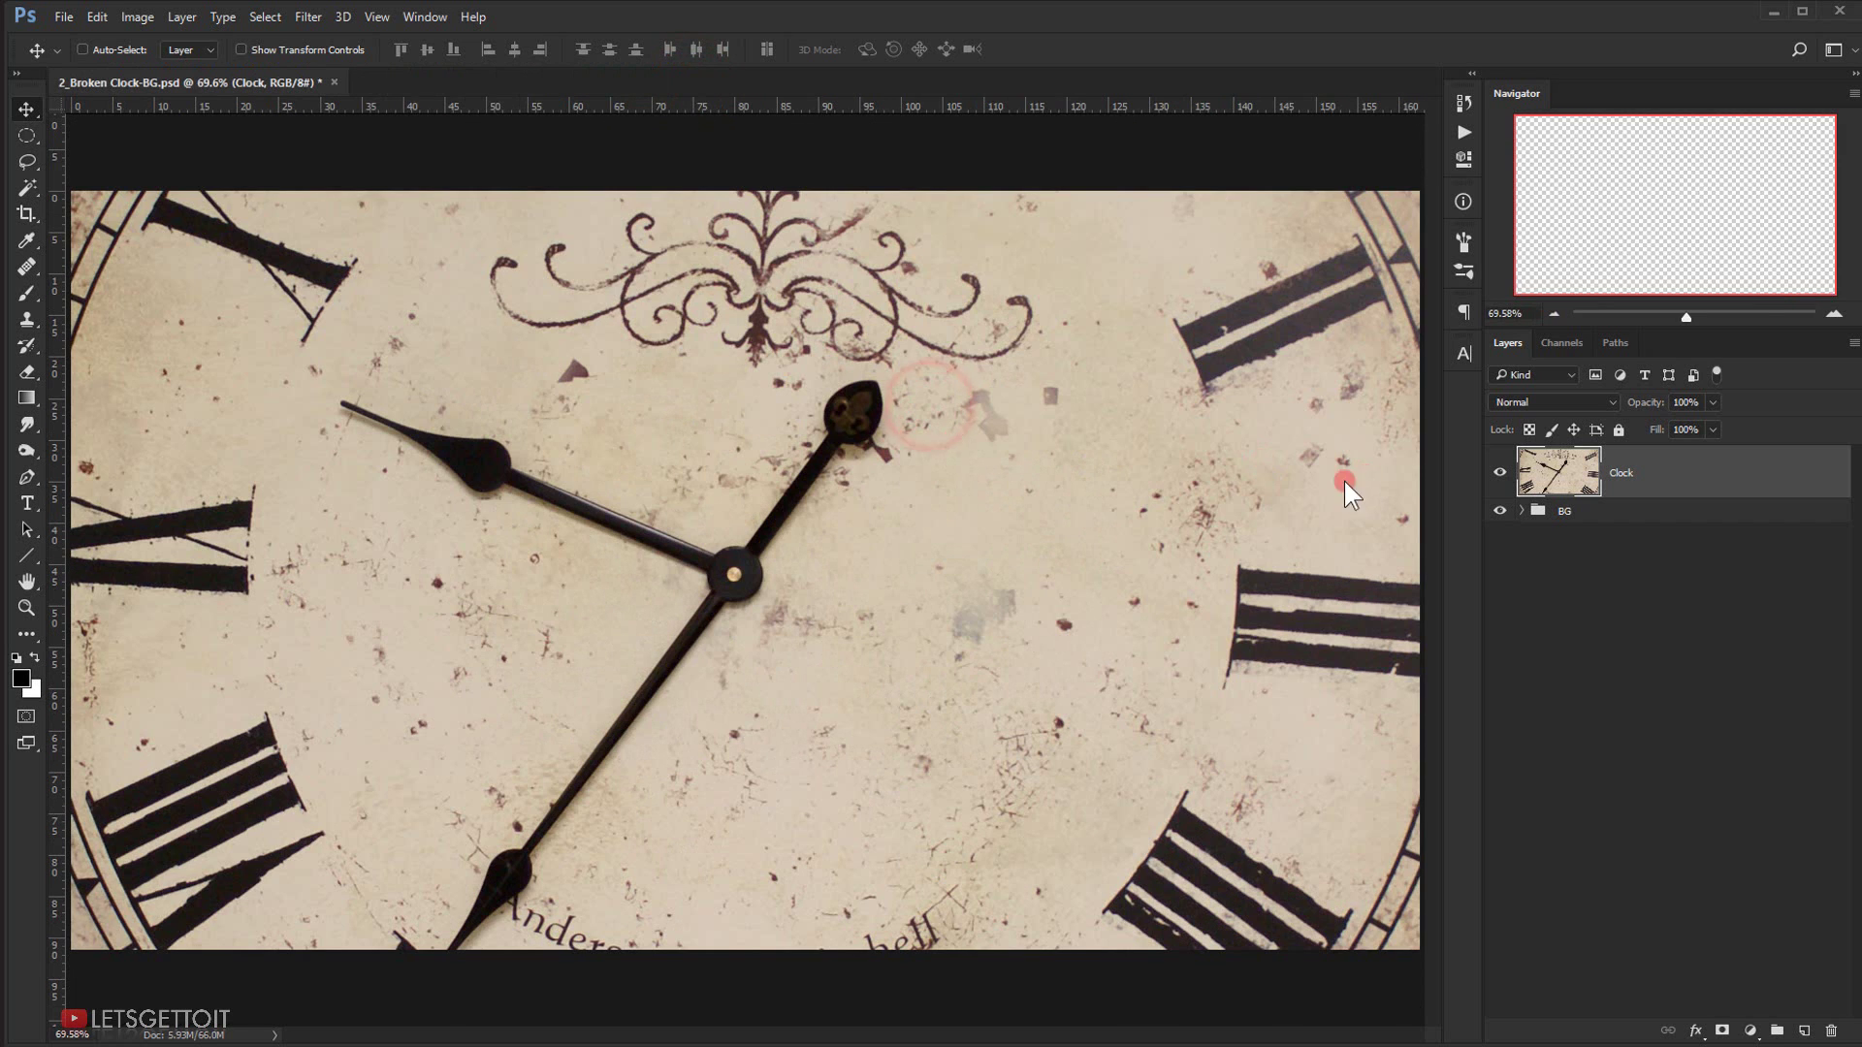
# - Scale the clock proportionally about its centre to 29.54% and move it up to X 958 px, Y 425 px
pyautogui.hotkey('ctrl', 't')
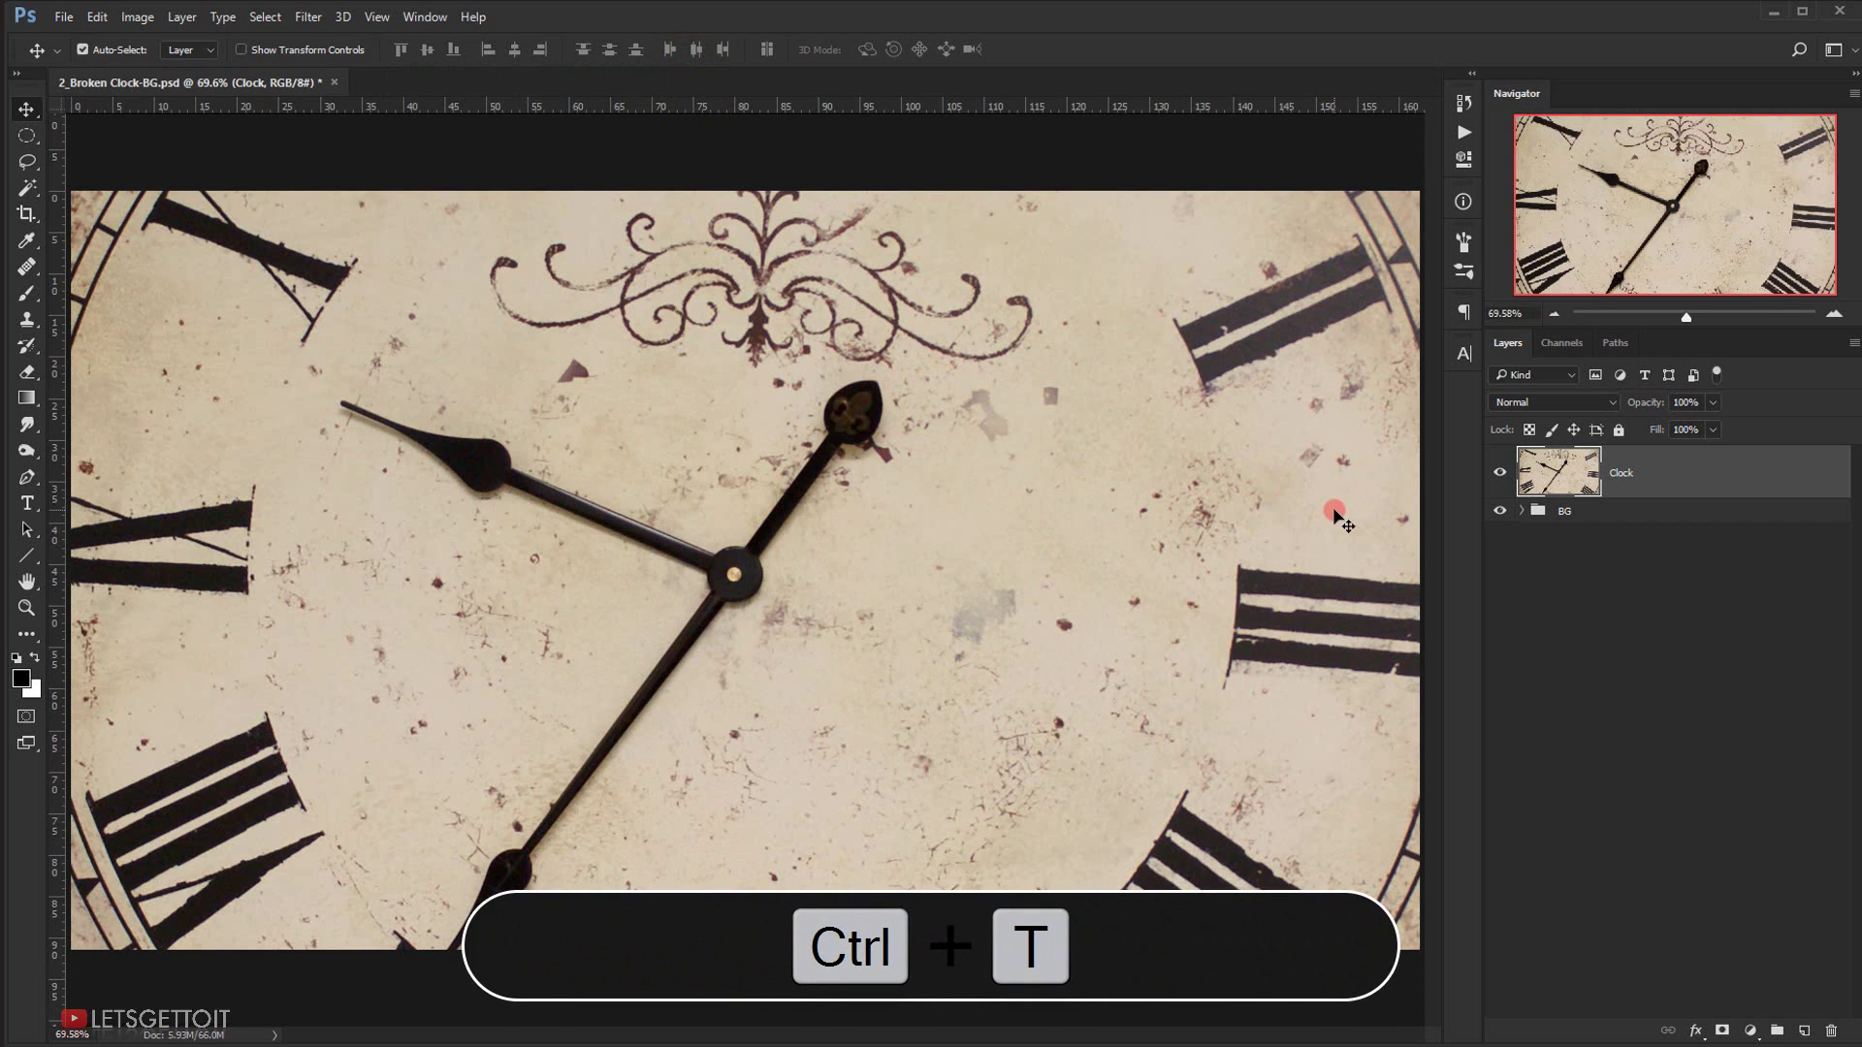
pyautogui.scroll(-5, 711, 456)
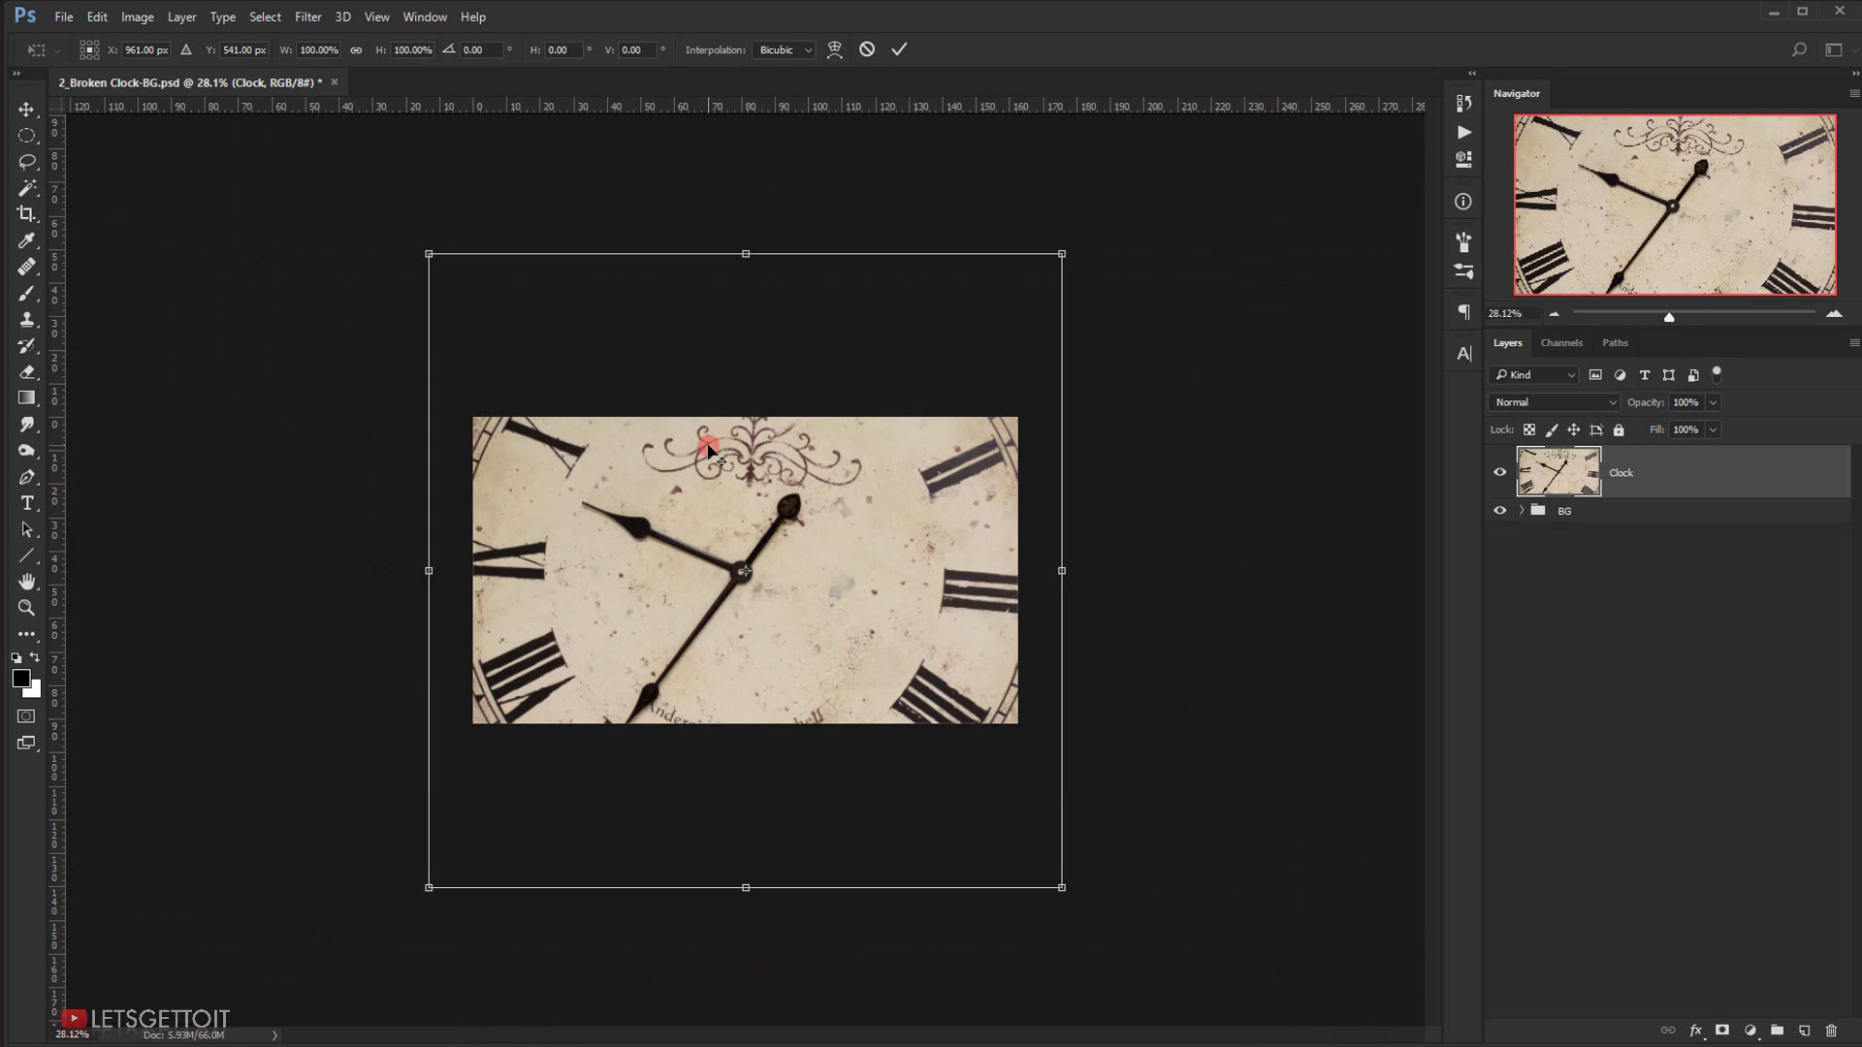
pyautogui.hotkey('alt', 'shift')
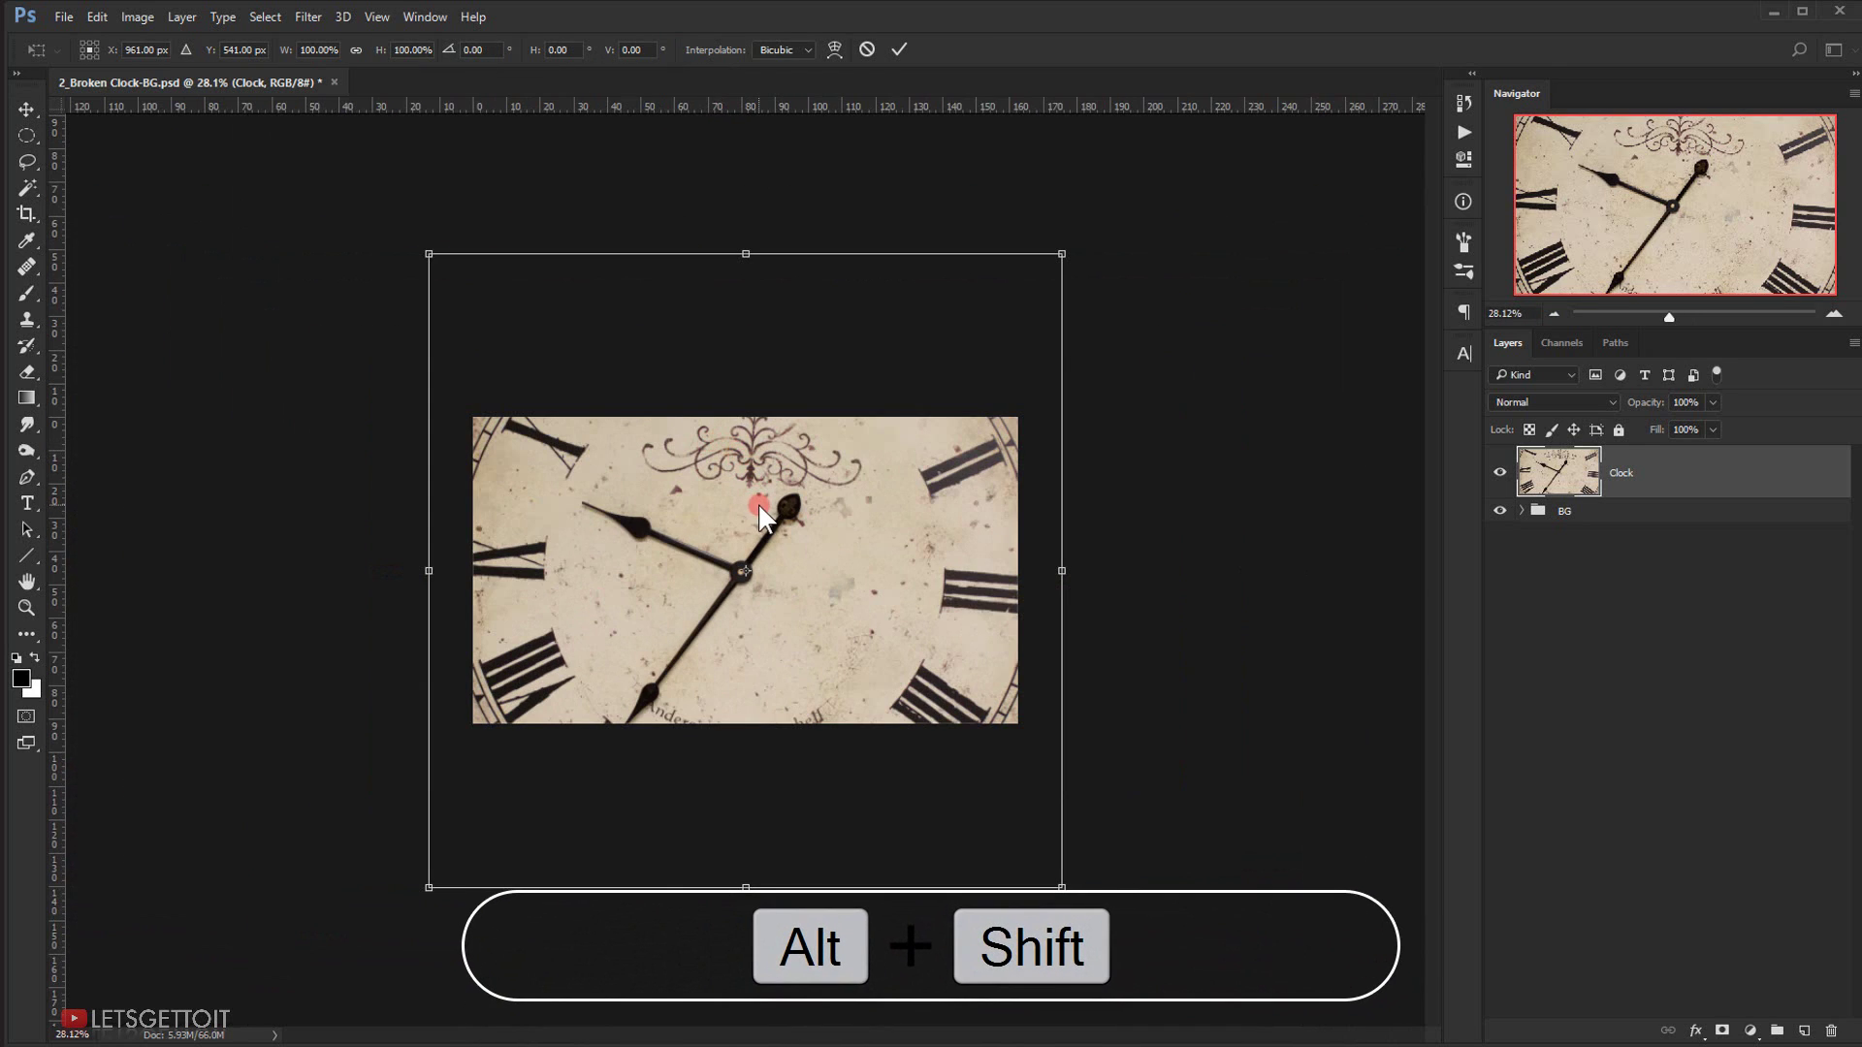
pyautogui.moveTo(1066, 251); pyautogui.dragTo(838, 476)
pyautogui.scroll(3, 776, 618)
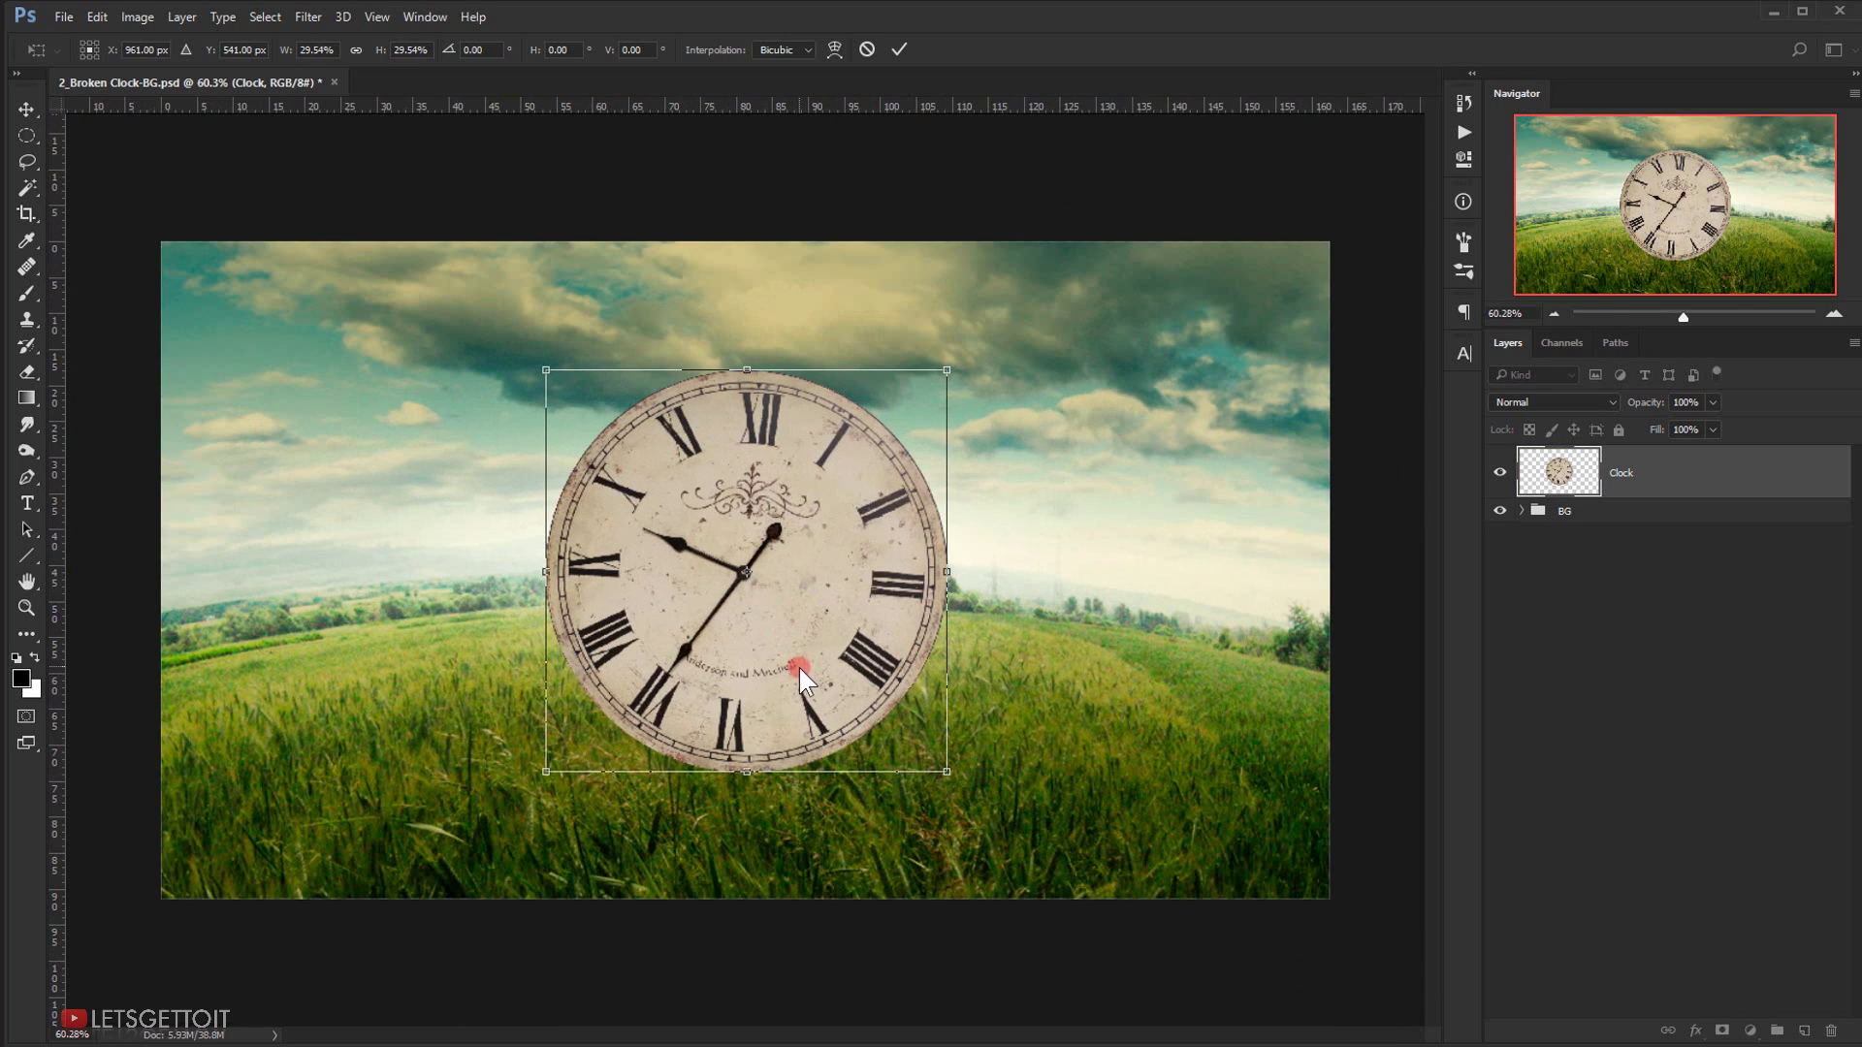
pyautogui.moveTo(812, 665); pyautogui.dragTo(801, 609)
pyautogui.moveTo(714, 553); pyautogui.dragTo(964, 324)
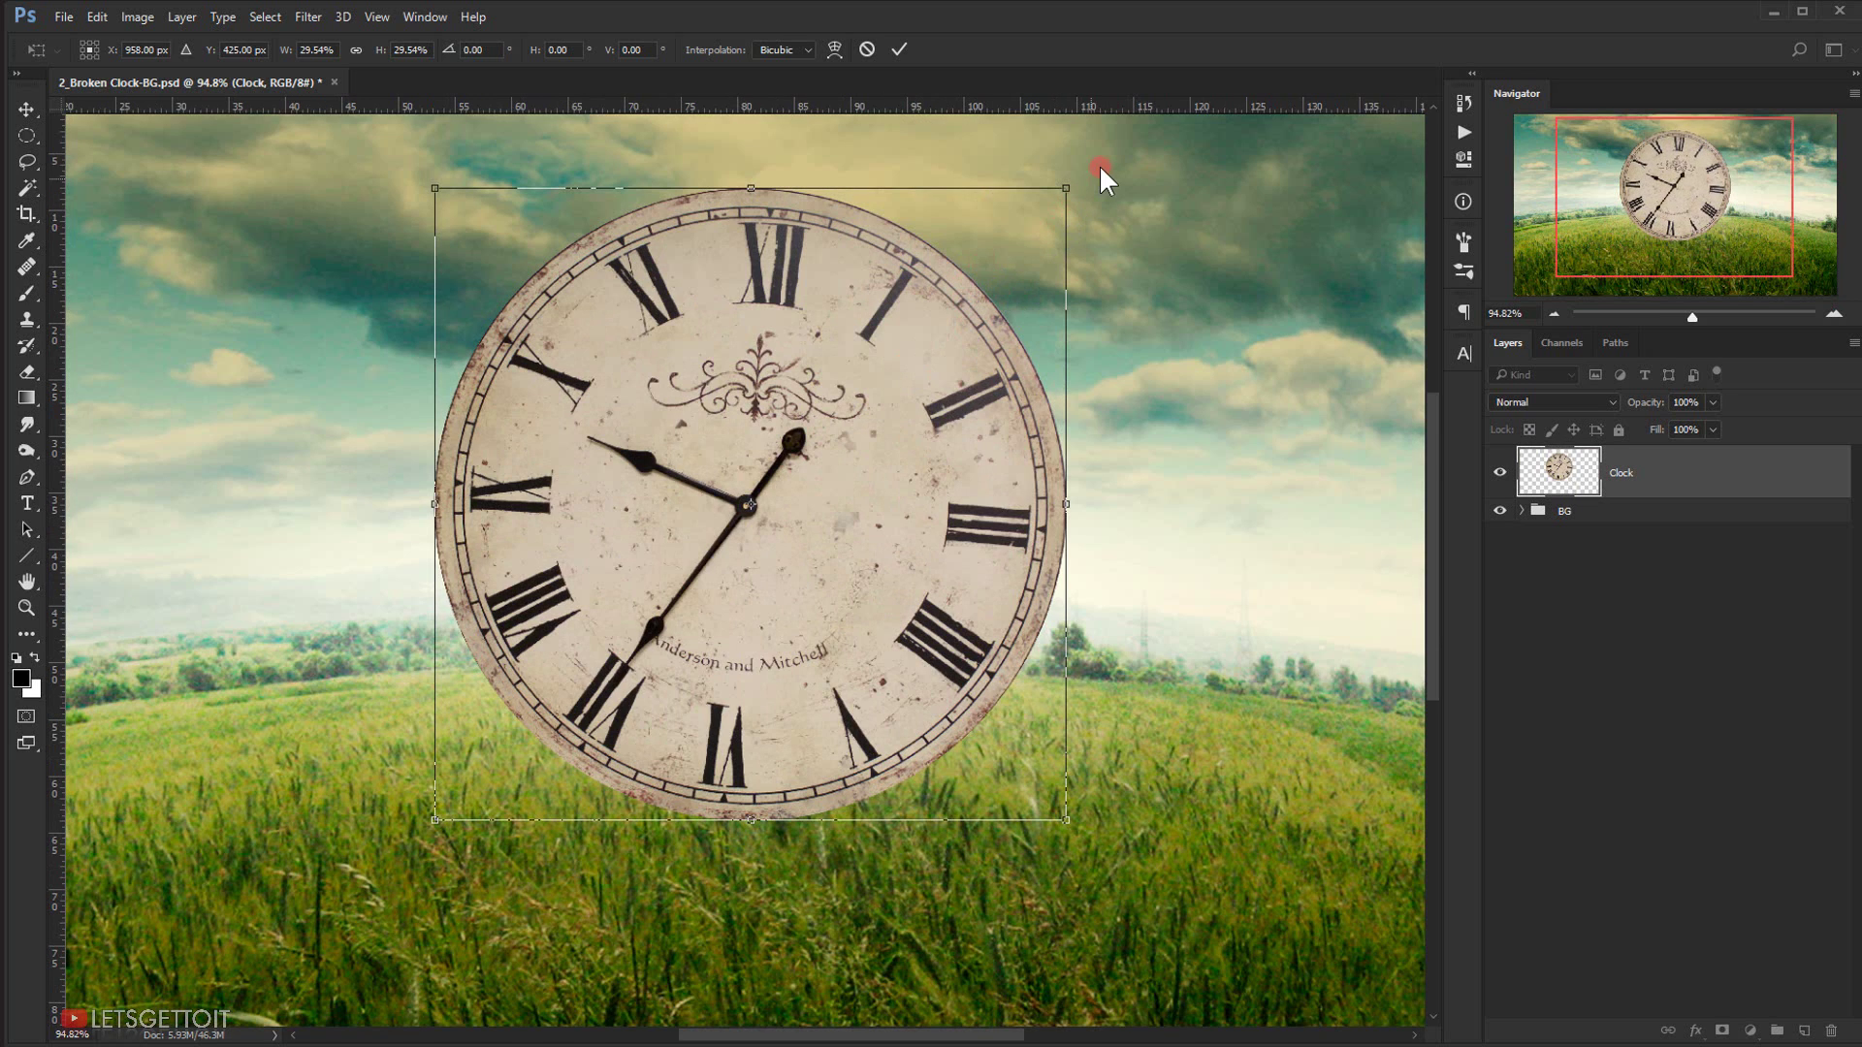
# - Rotate the clock by -2.43° to straighten it and apply the transform
pyautogui.moveTo(1105, 159); pyautogui.dragTo(1088, 155)
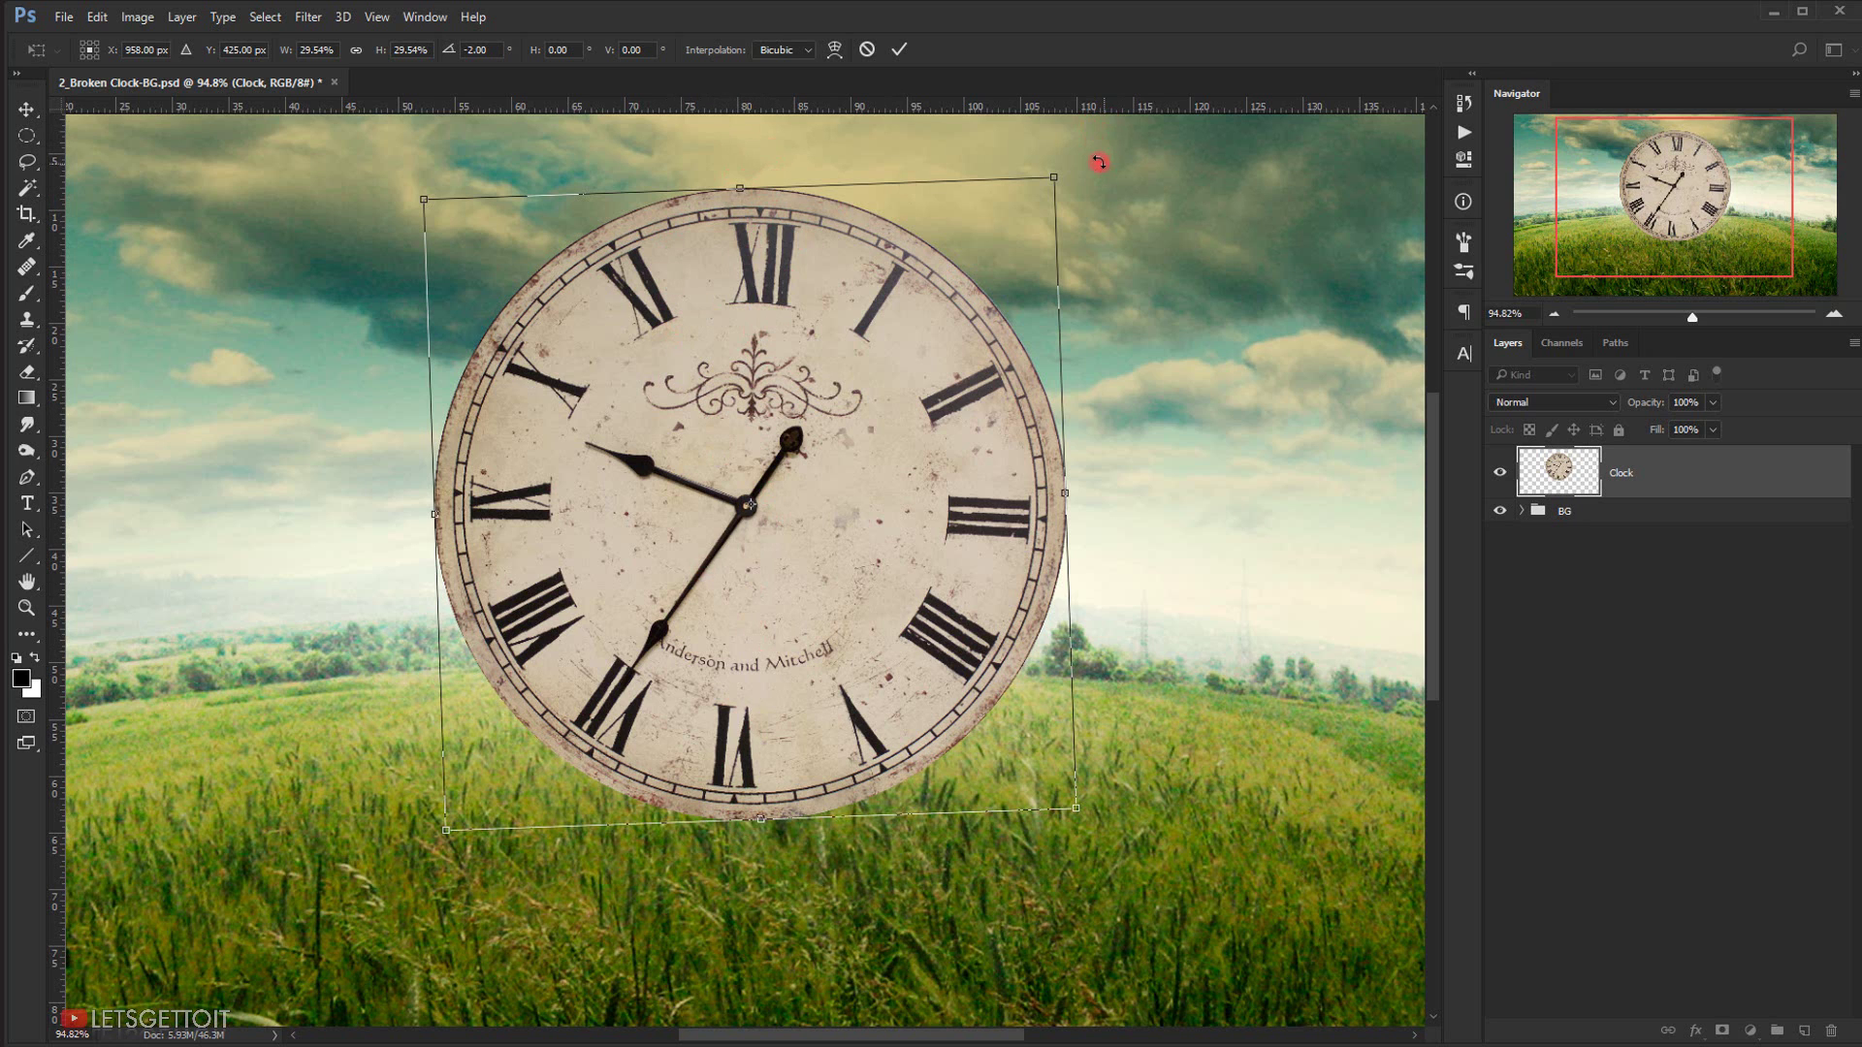
pyautogui.moveTo(1098, 162); pyautogui.dragTo(1101, 153)
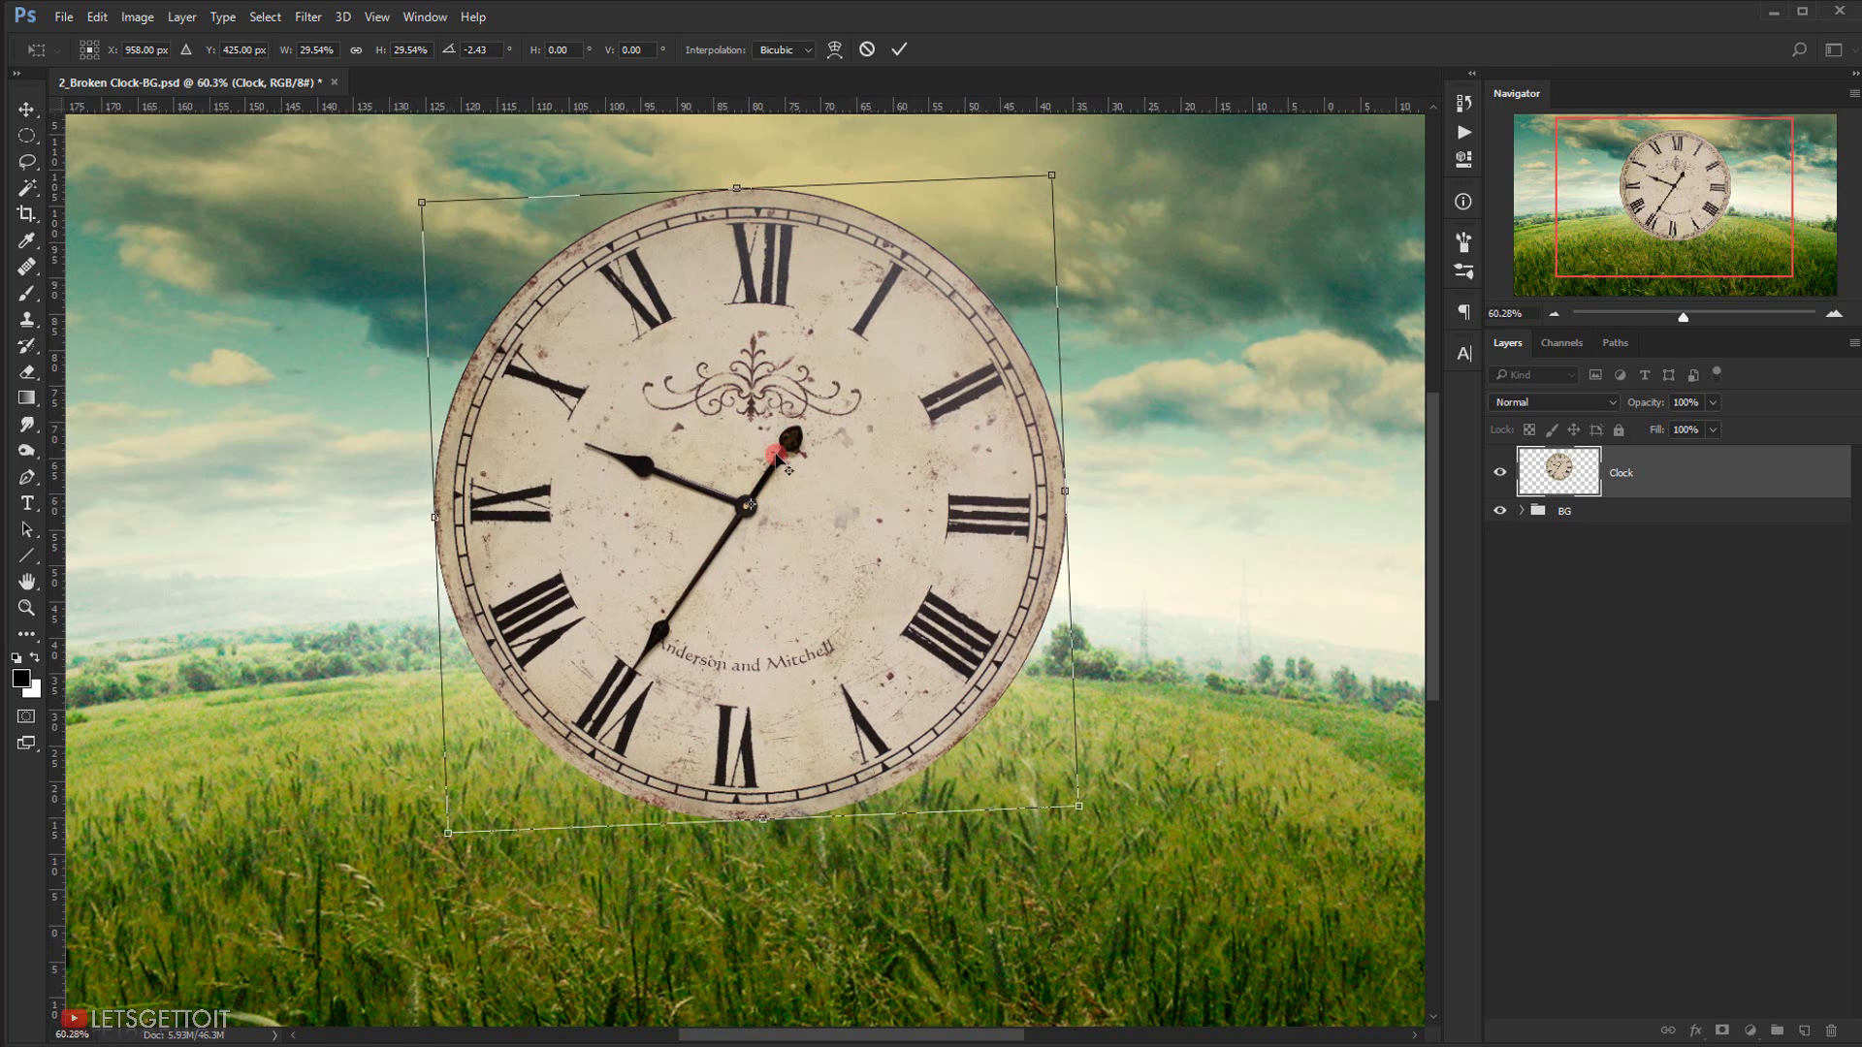
pyautogui.scroll(-3, 776, 456)
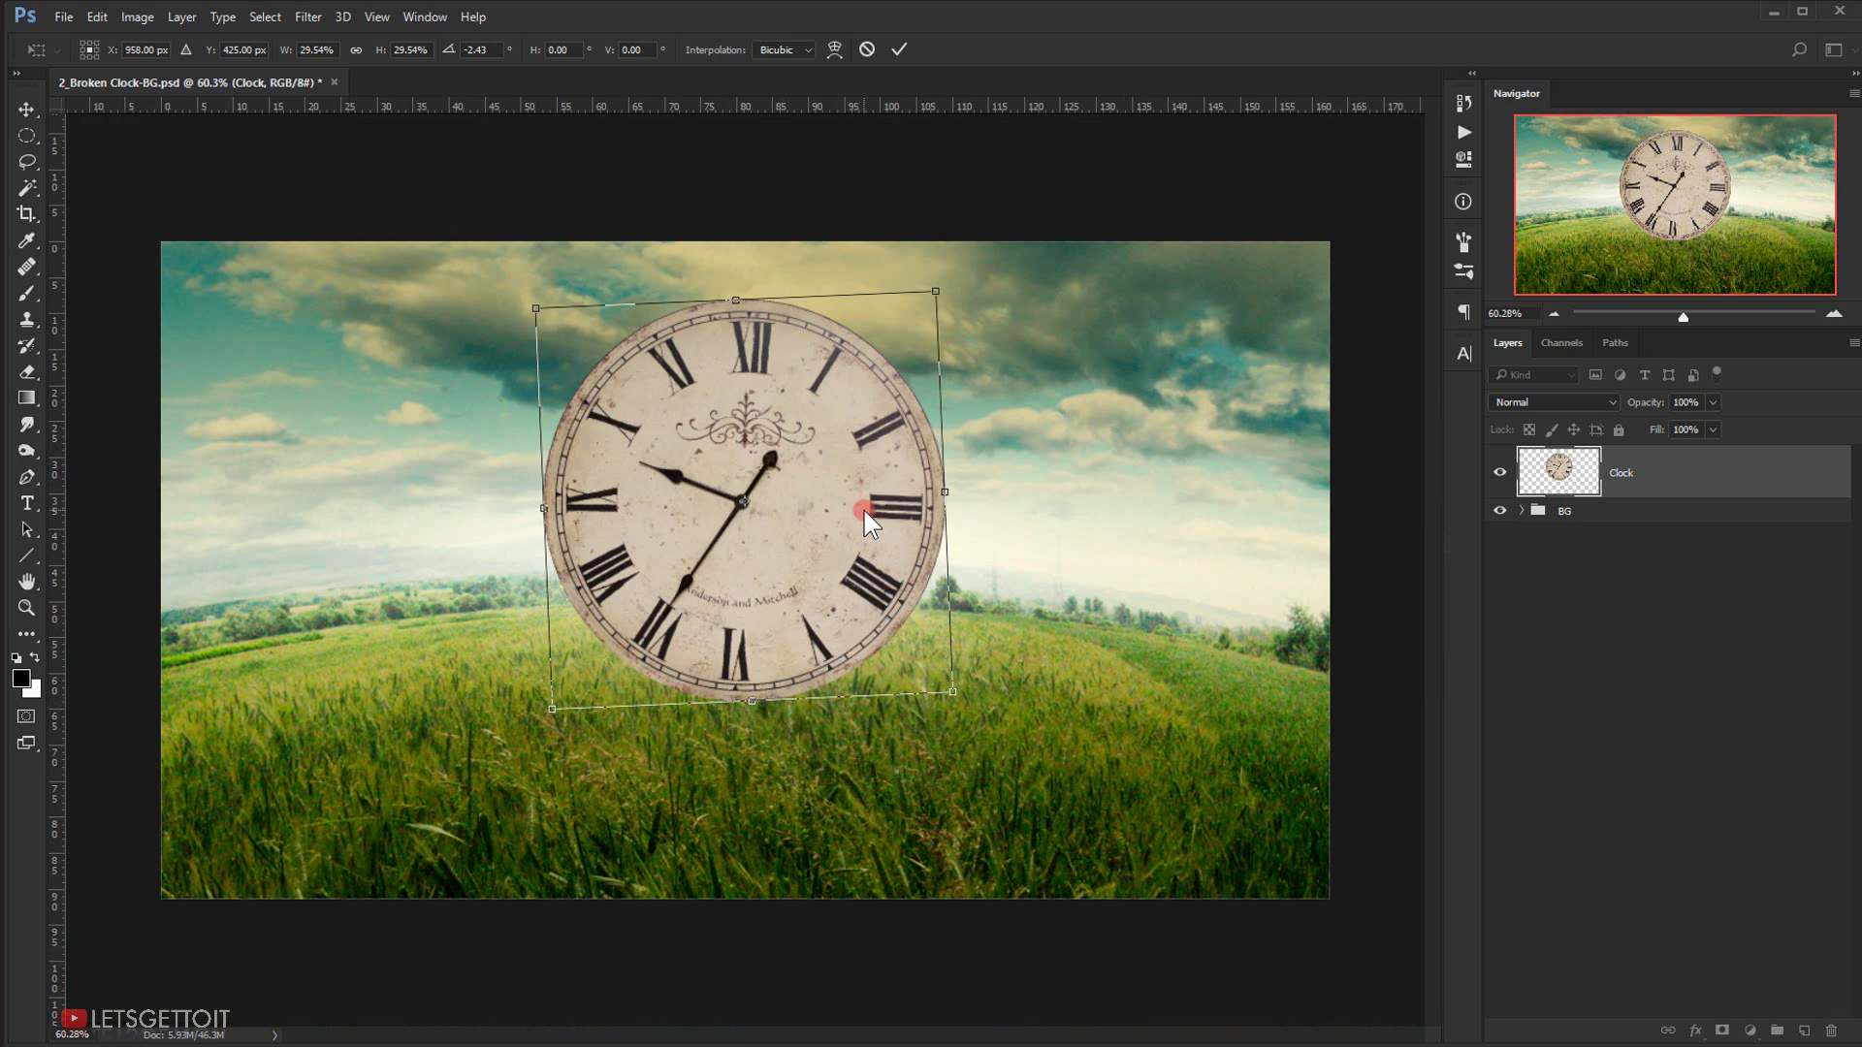
pyautogui.press('Return')
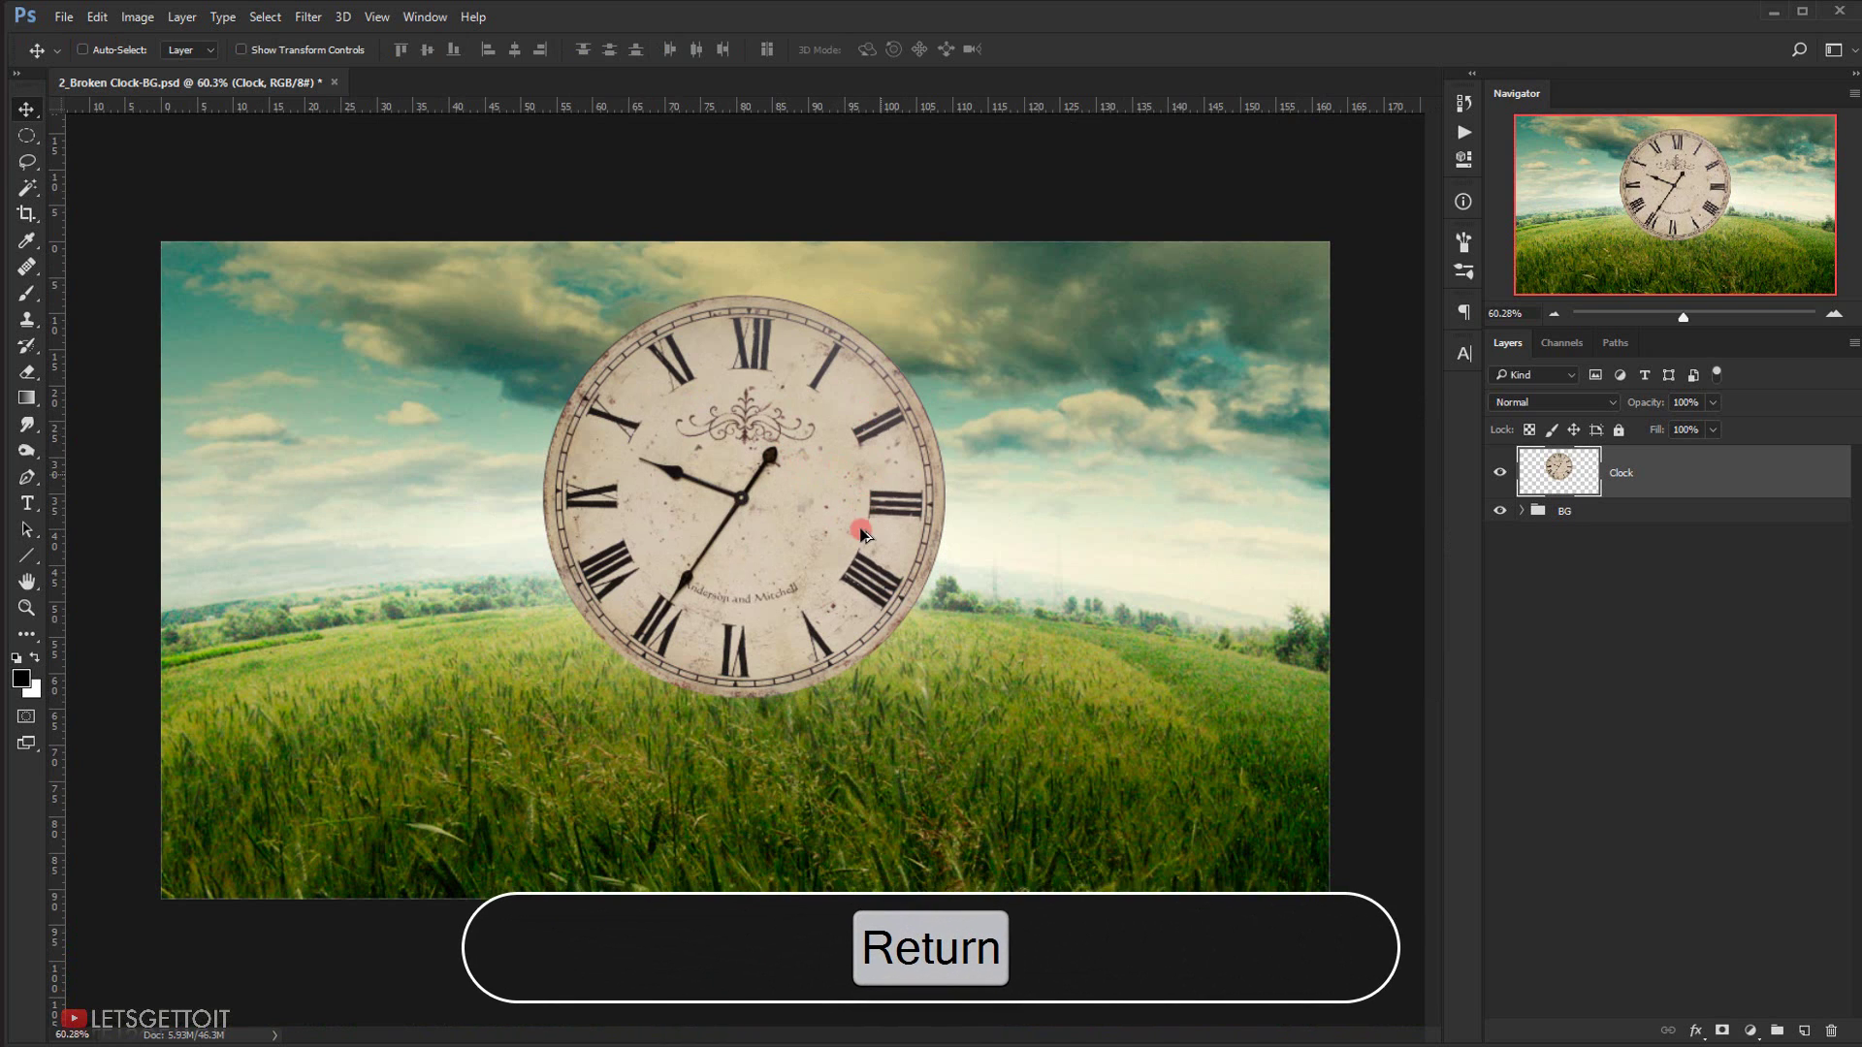
pyautogui.scroll(-2, 822, 660)
pyautogui.scroll(2, 732, 679)
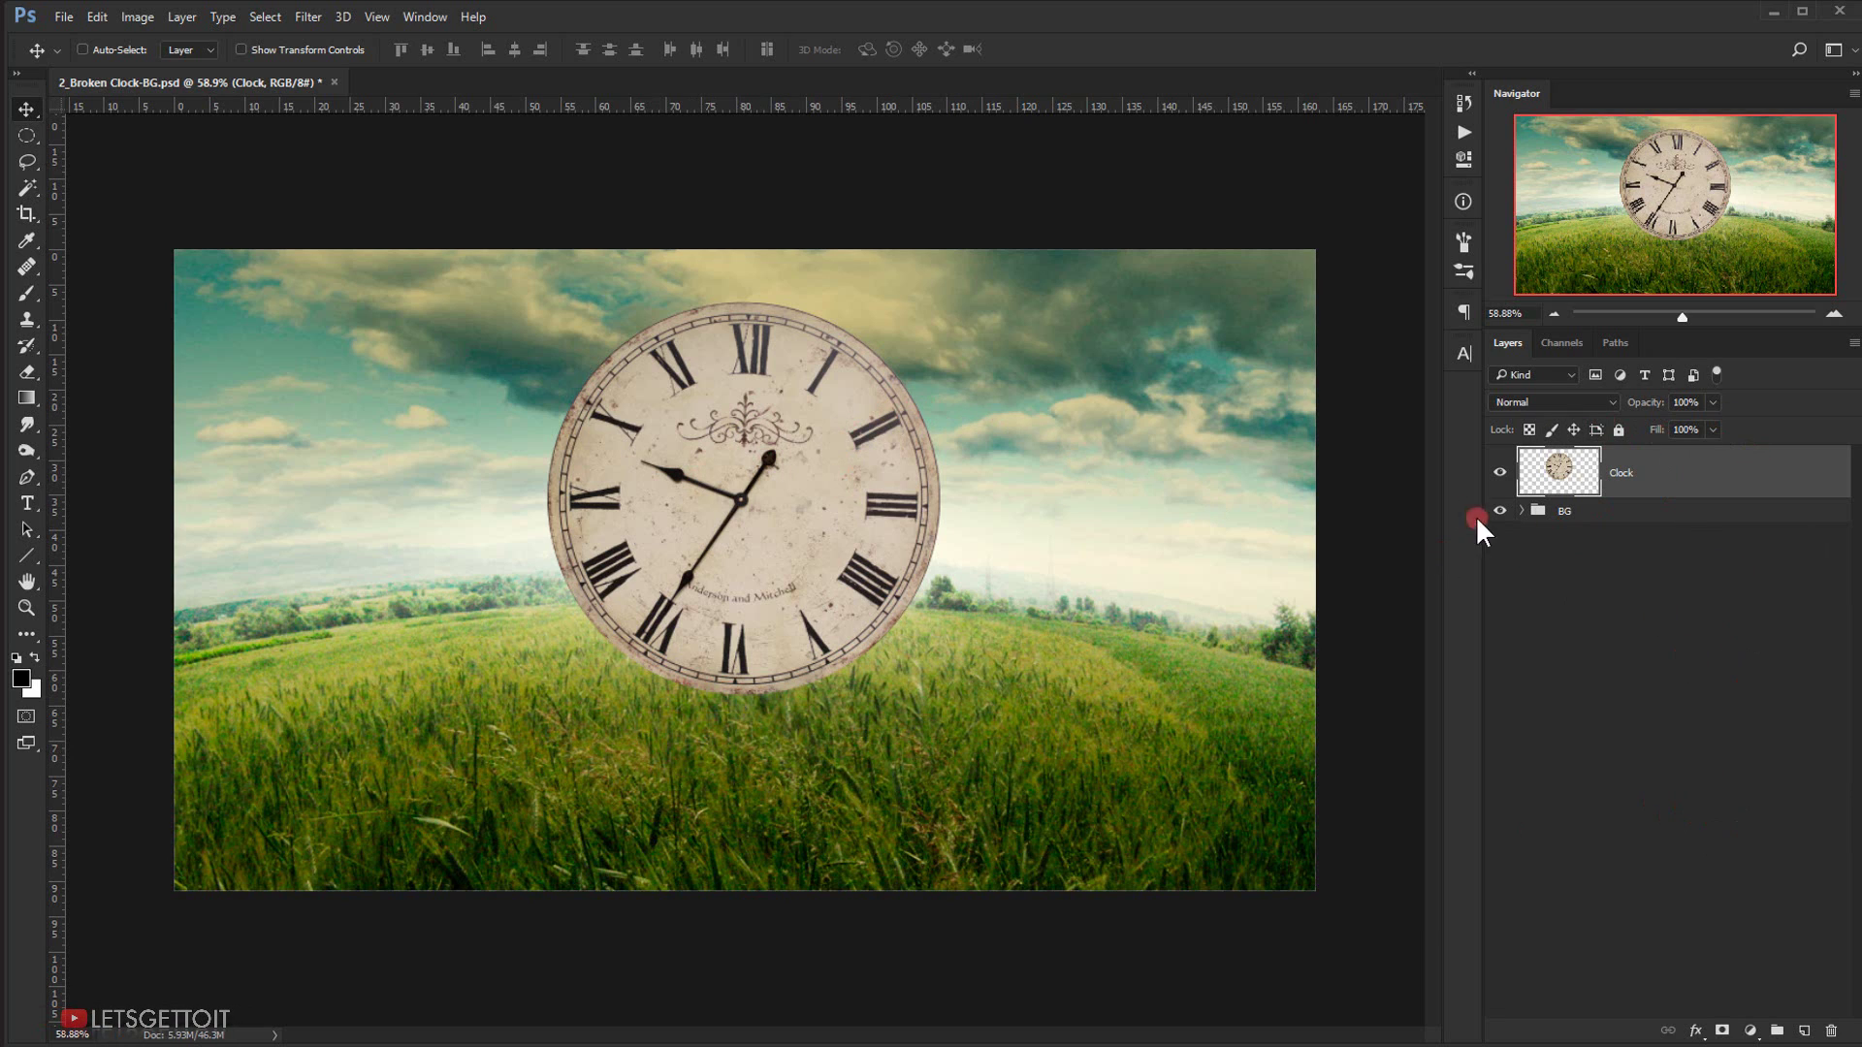
# - Add a layer mask to the Clock layer and activate the Brush tool
pyautogui.click(1719, 1031)
pyautogui.click(23, 375)
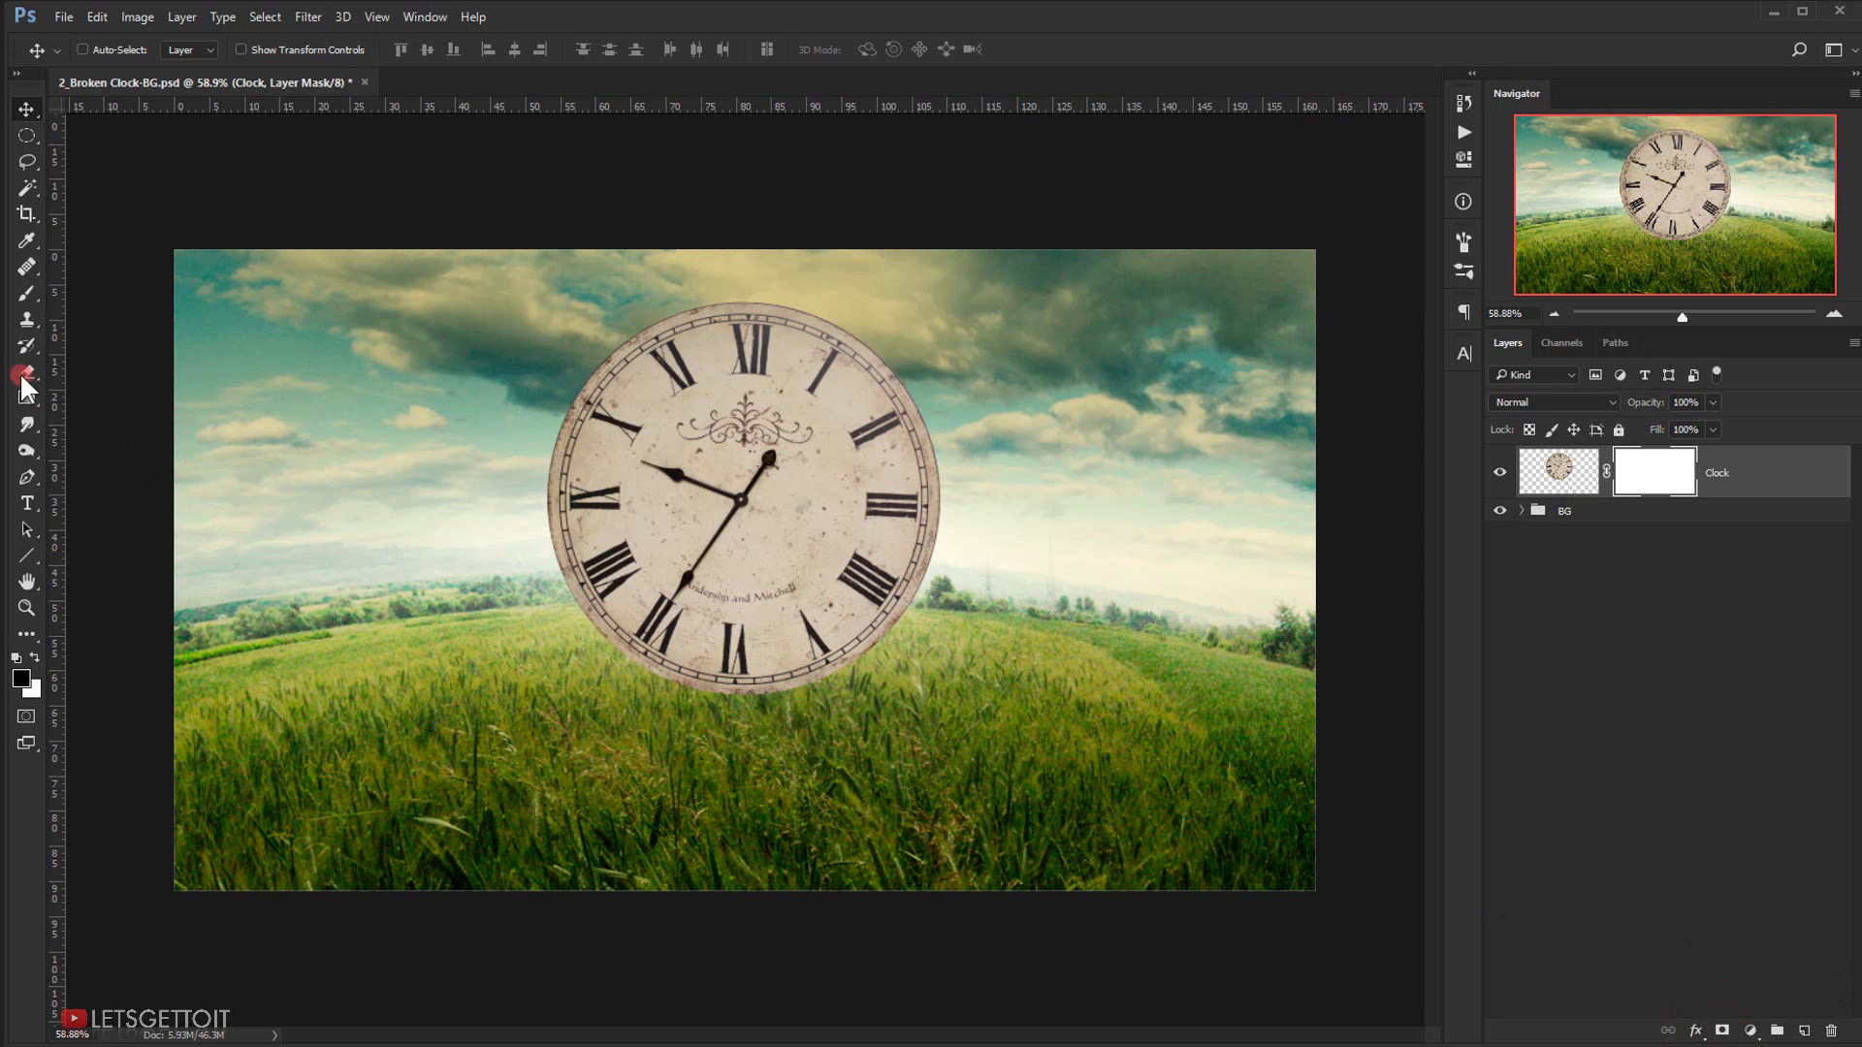
pyautogui.click(24, 295)
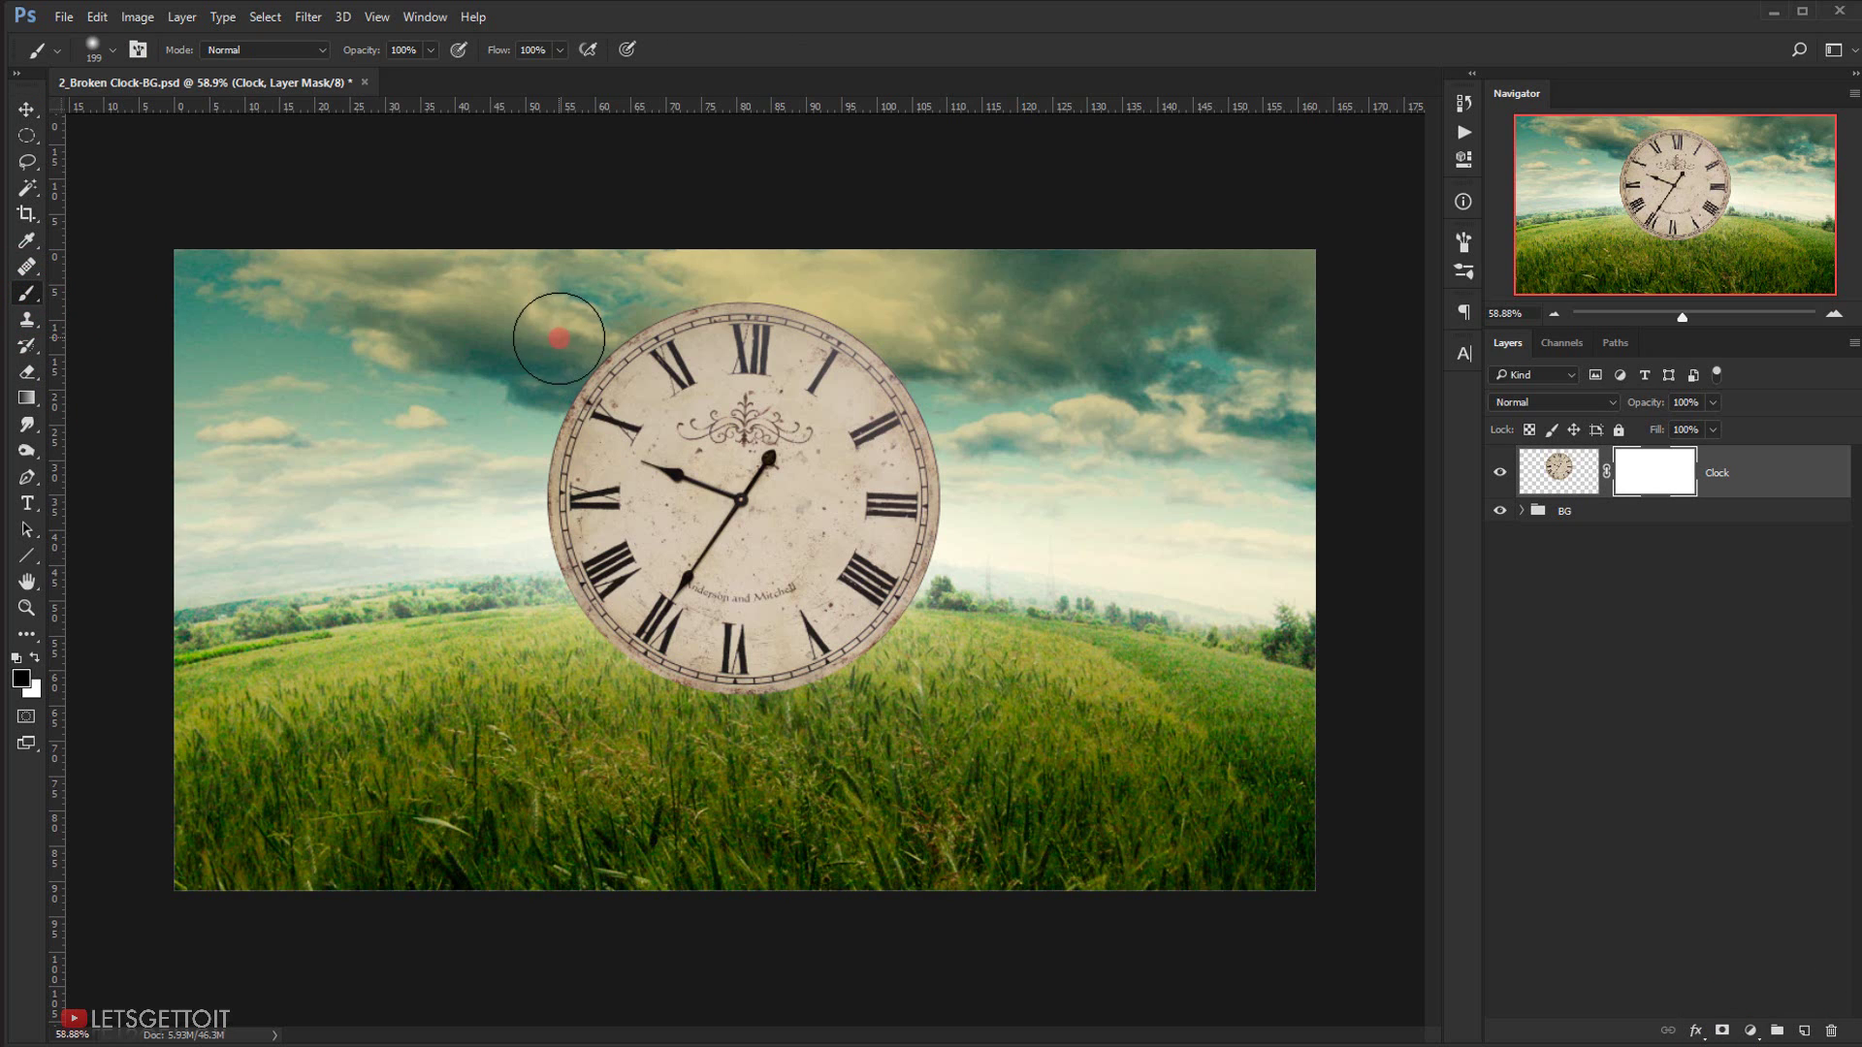
# - Choose the 134 px grass-blade brush tip from the default brushes and review its Scattering settings
pyautogui.rightClick(558, 338)
pyautogui.click(817, 972)
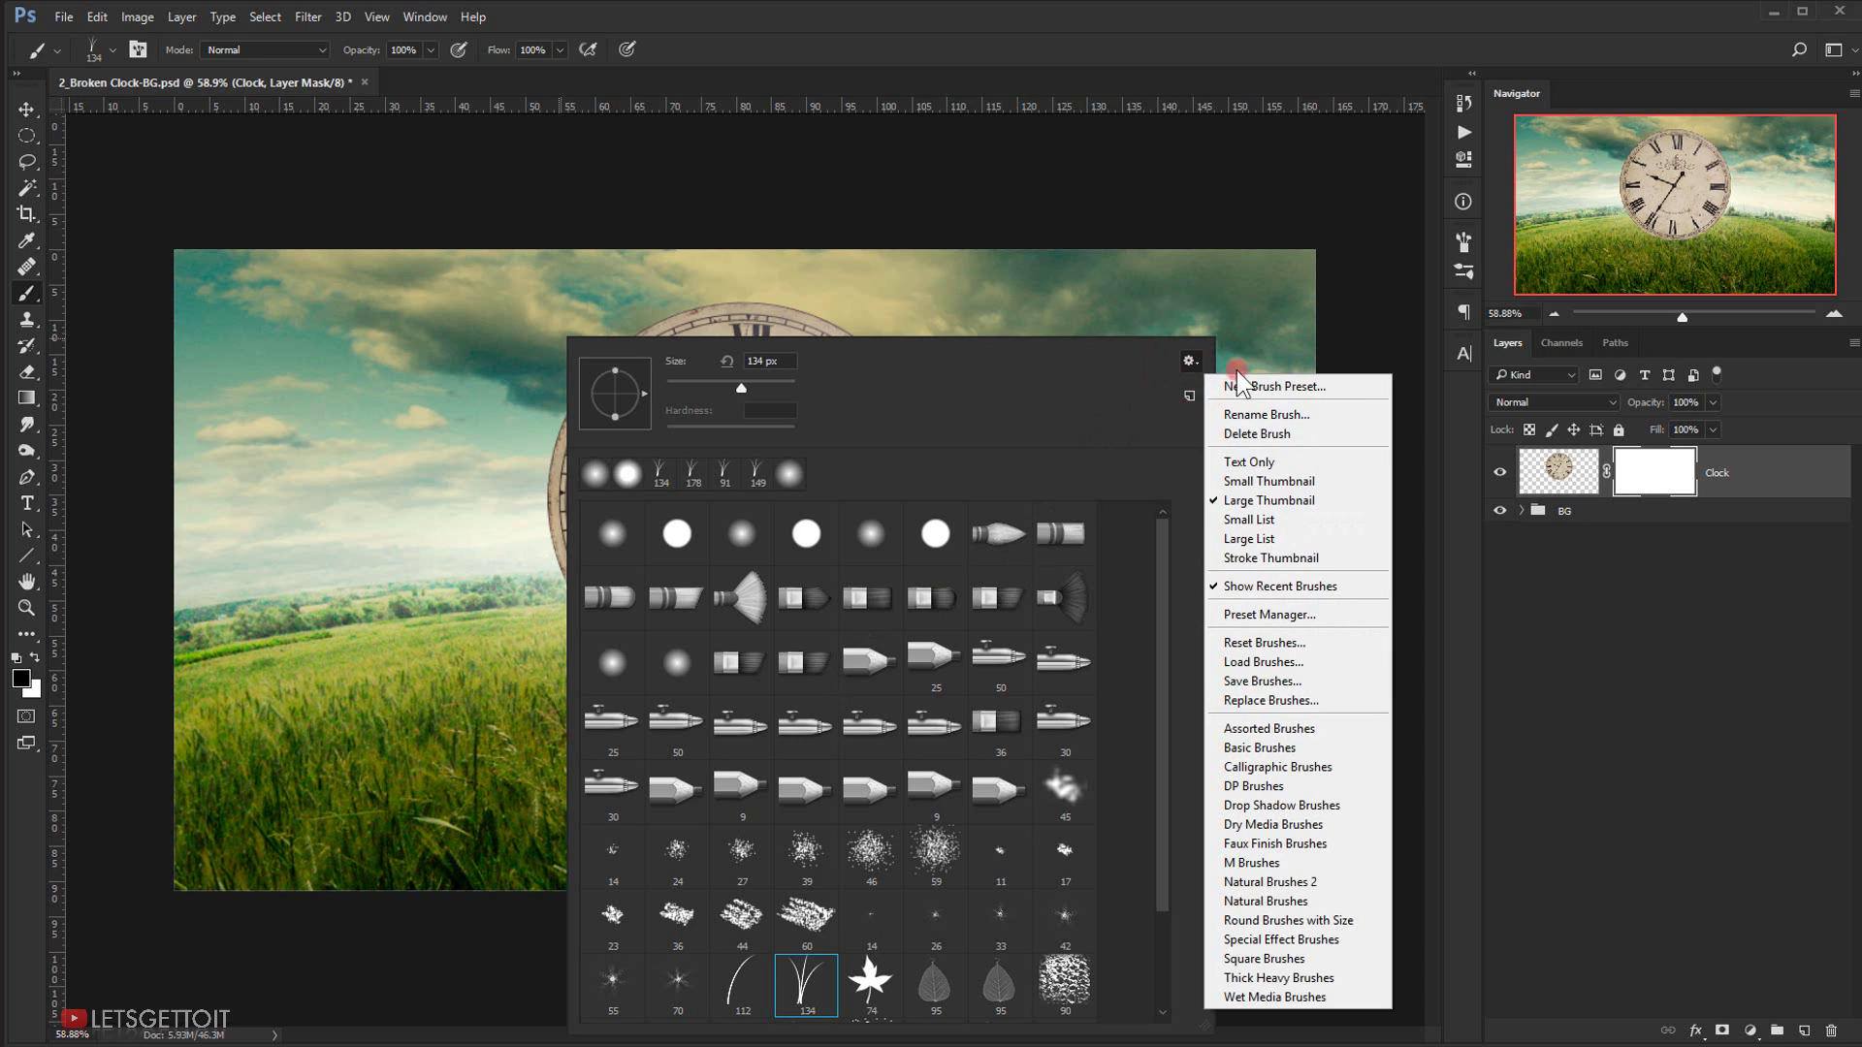
pyautogui.click(1229, 643)
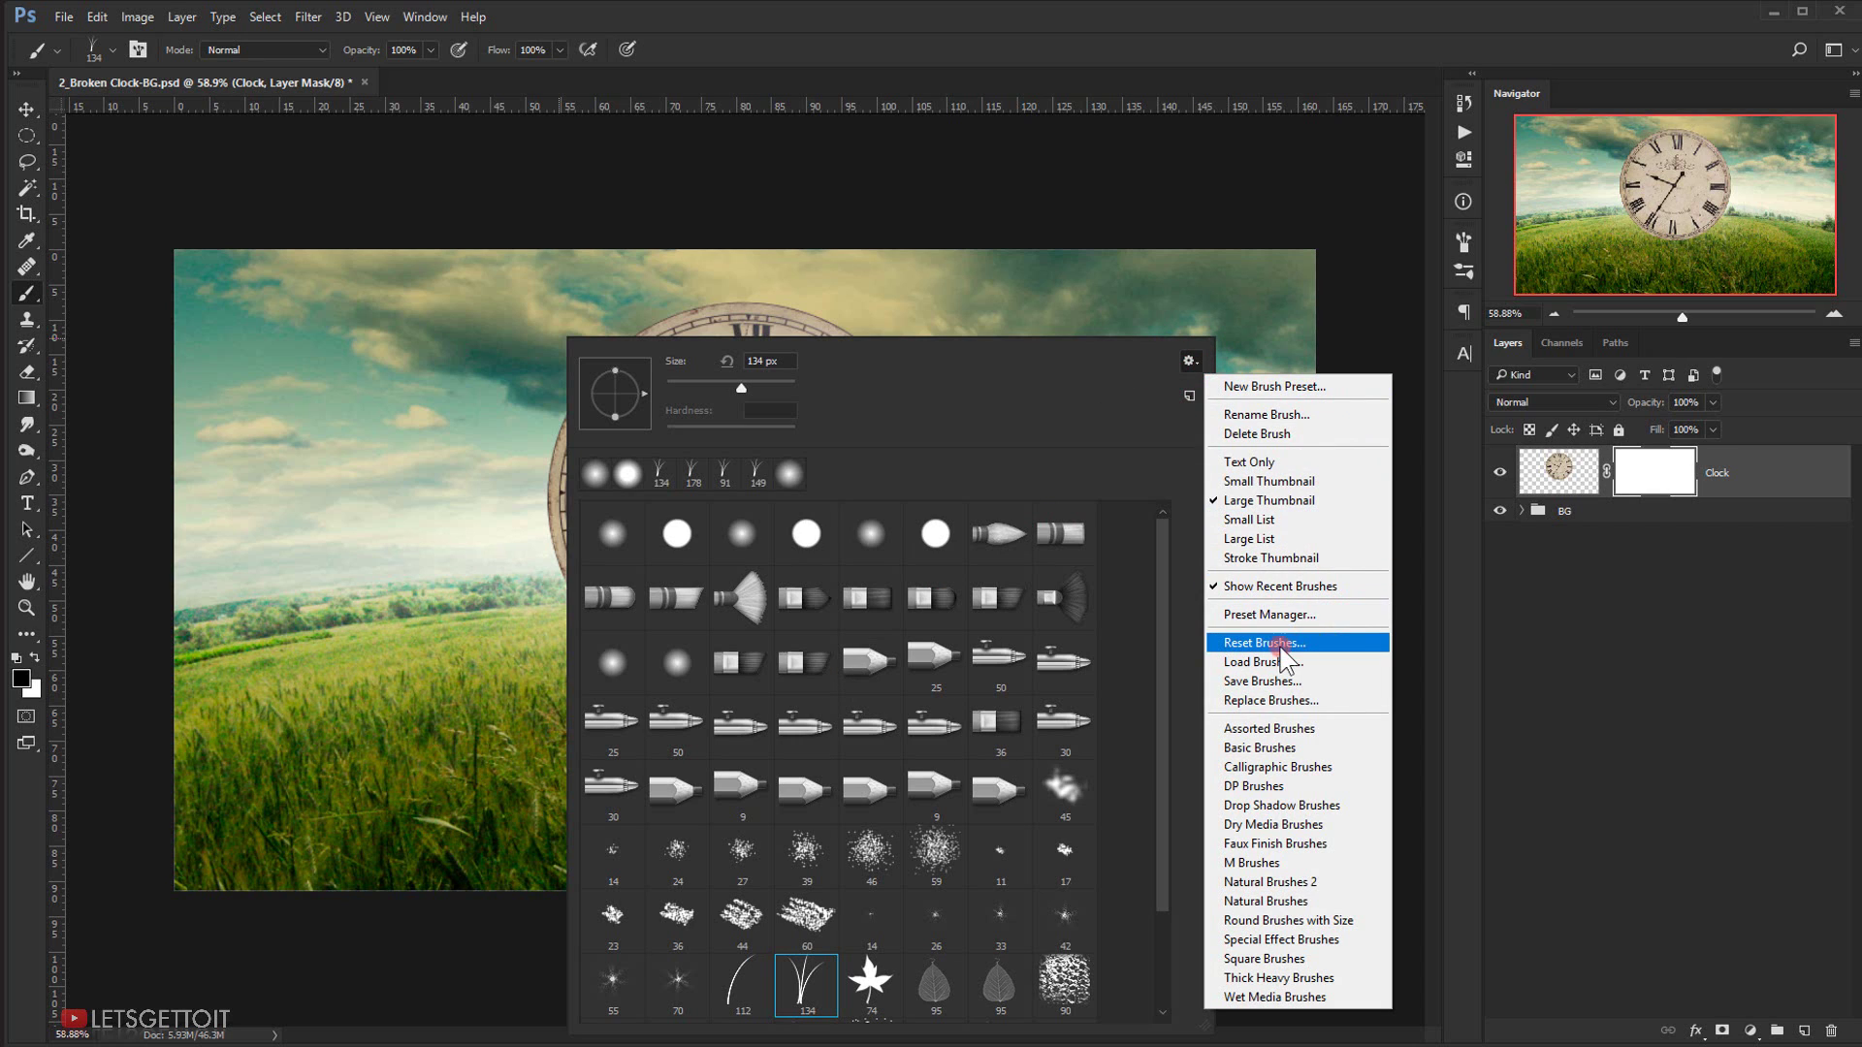
pyautogui.click(832, 404)
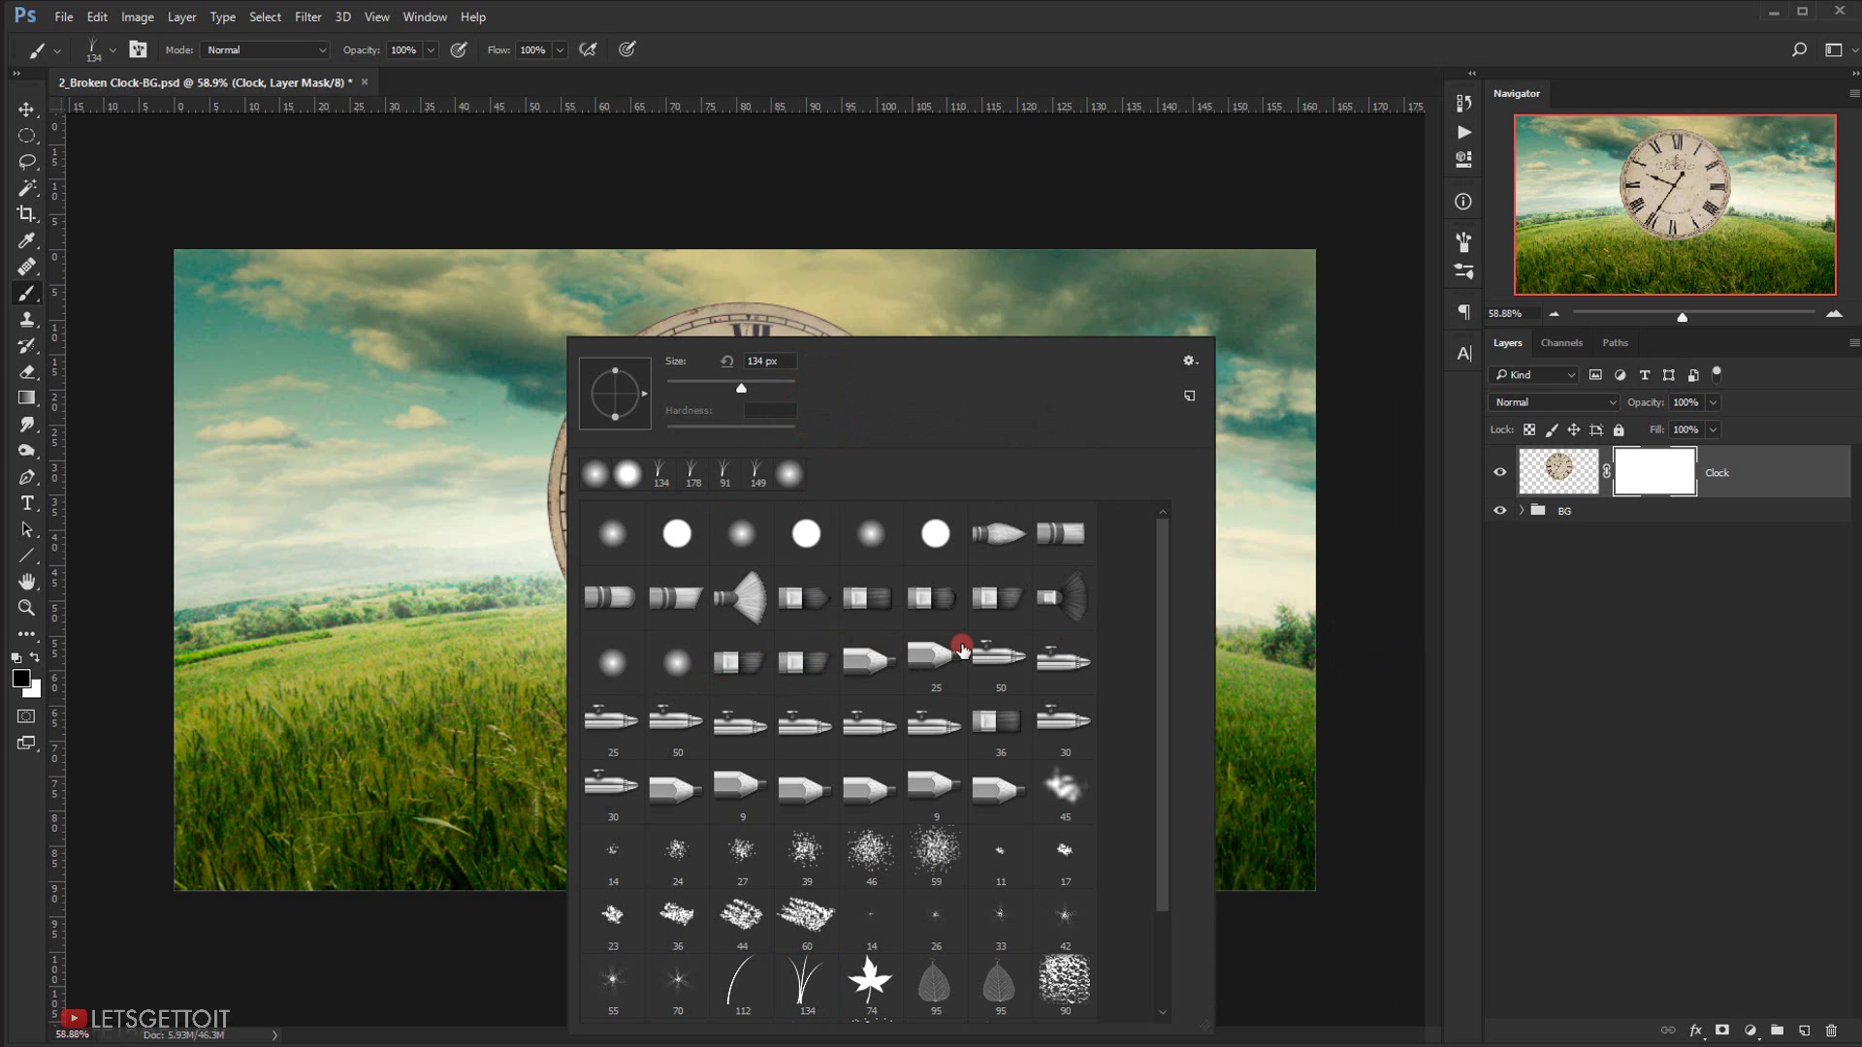
pyautogui.click(806, 985)
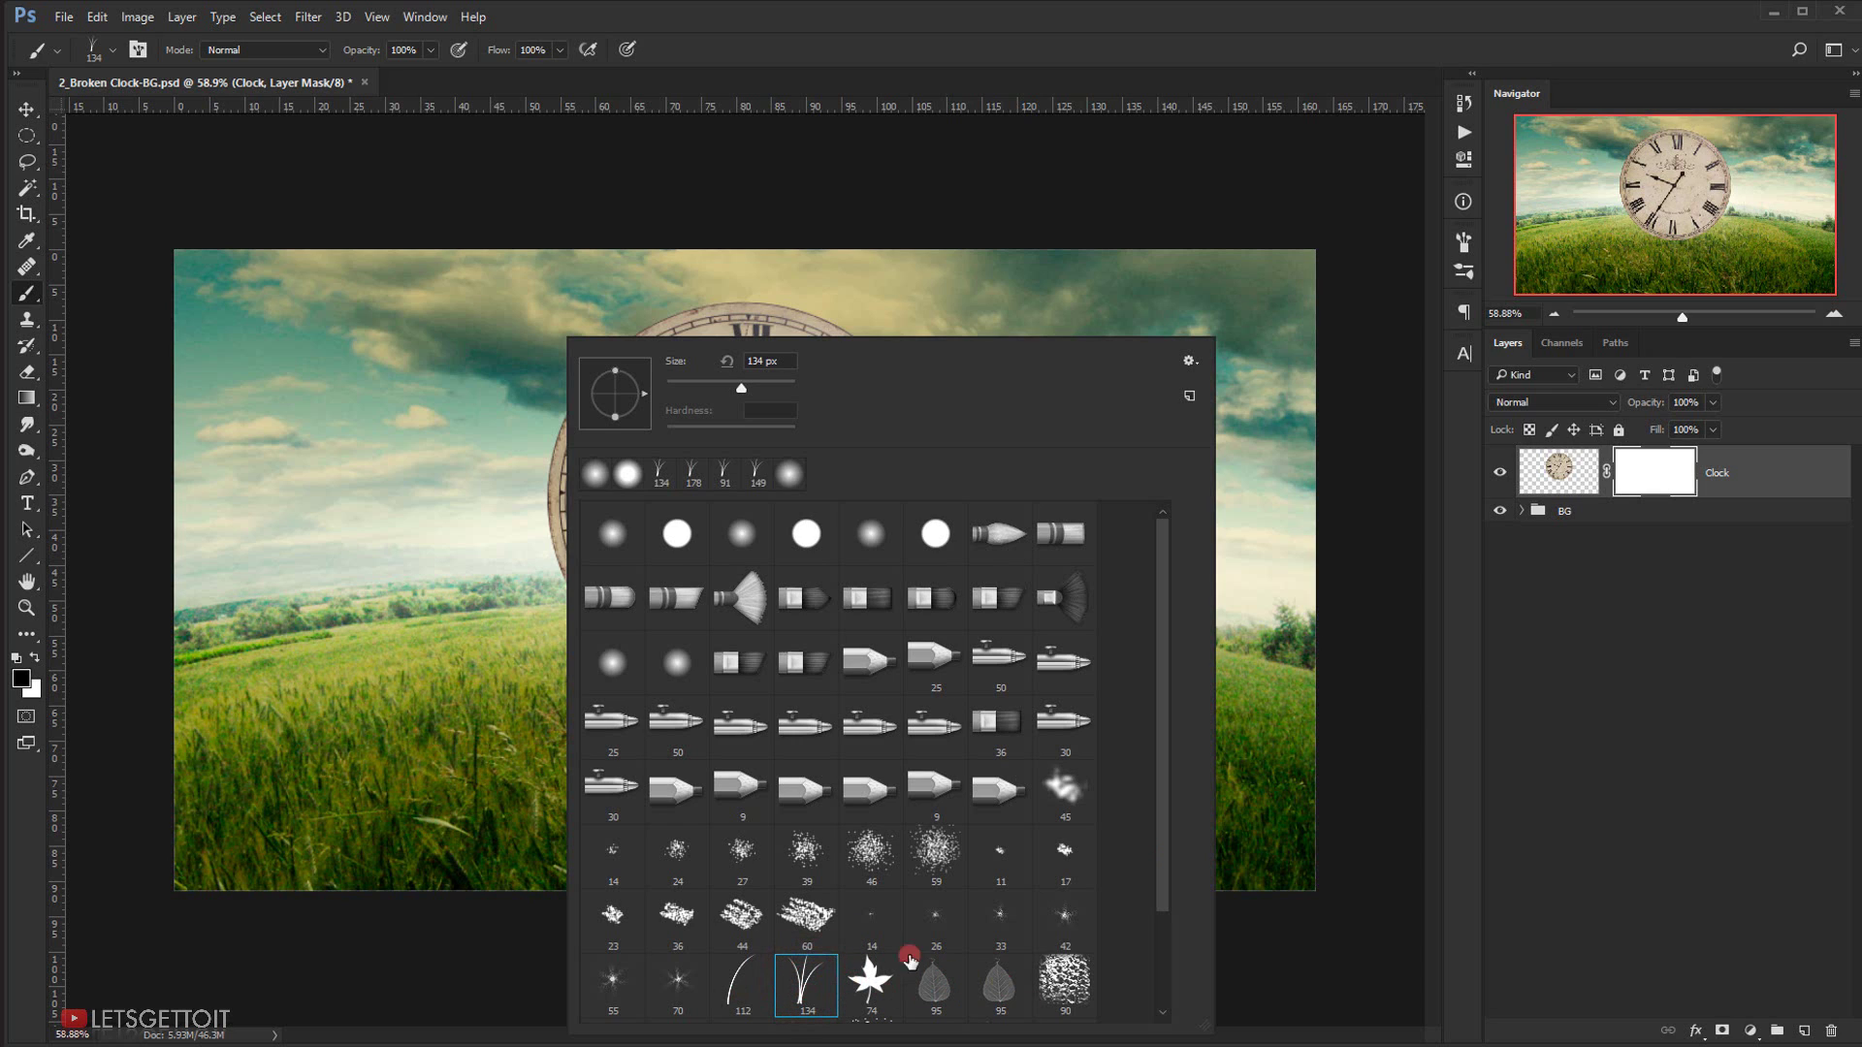
pyautogui.click(1470, 238)
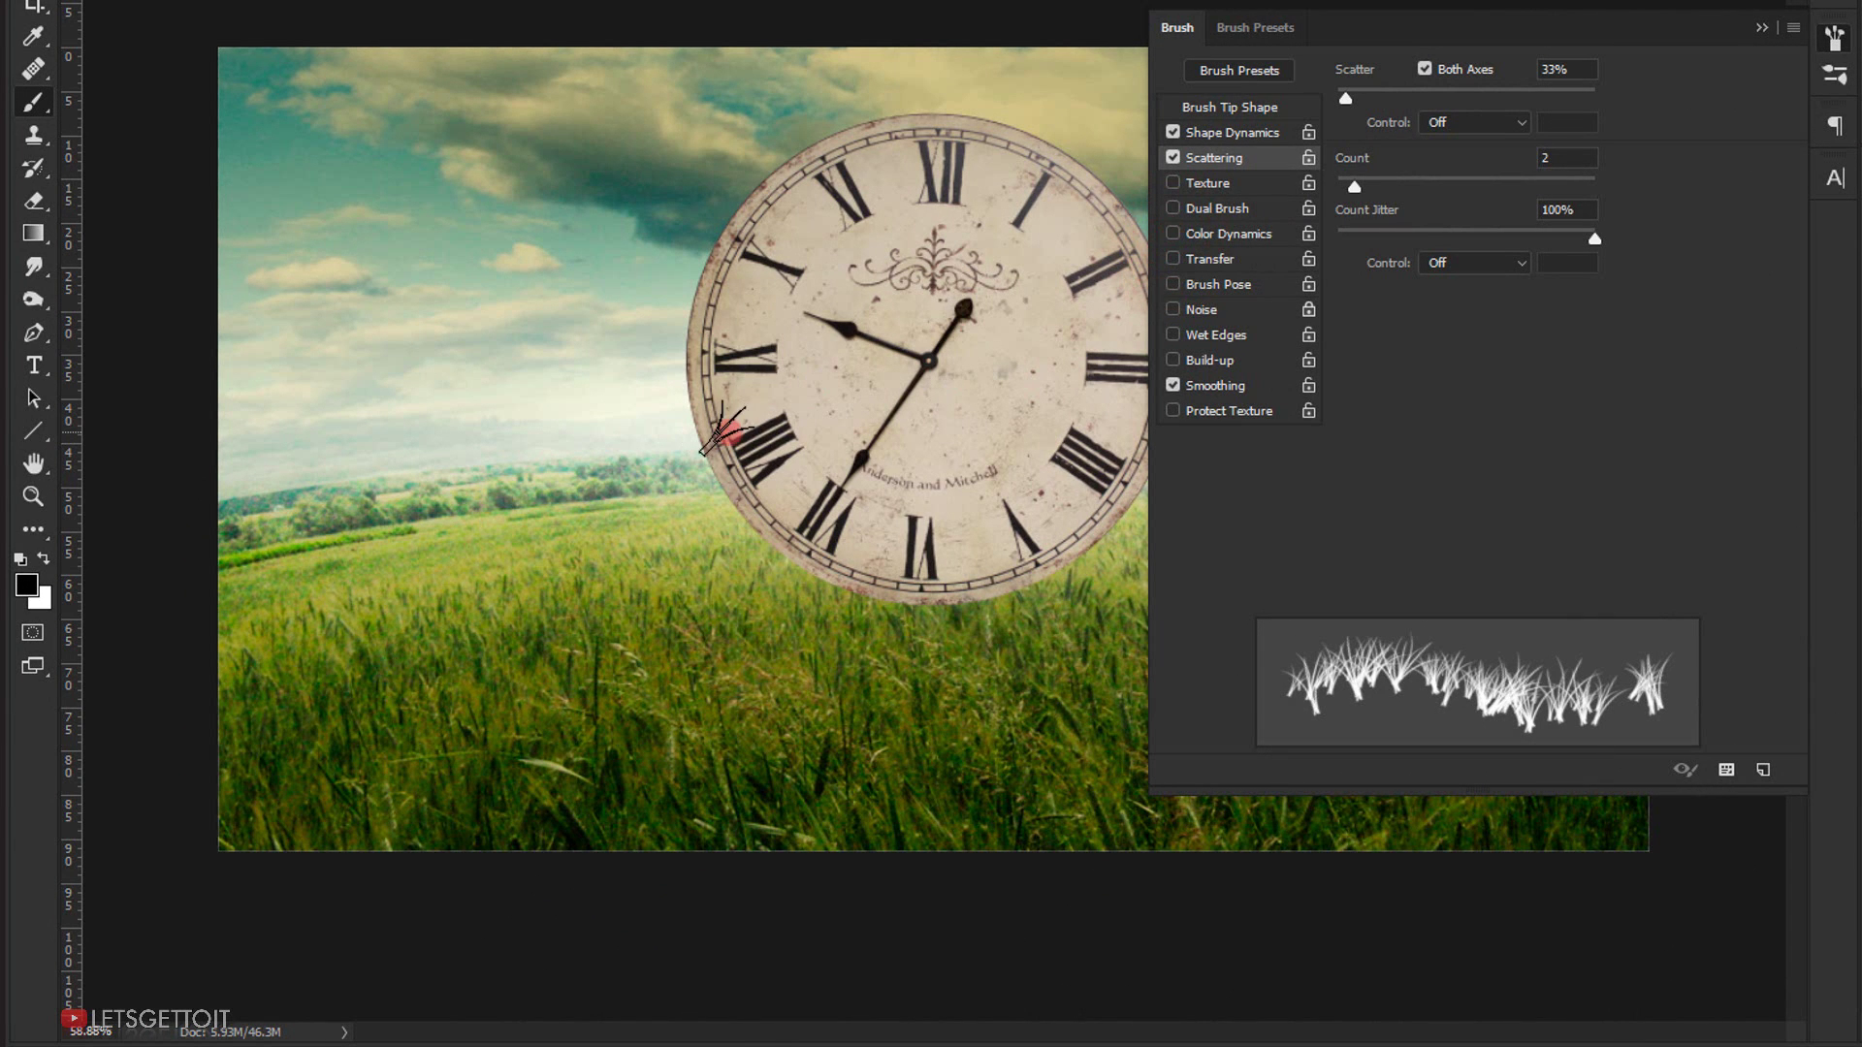
pyautogui.click(1759, 28)
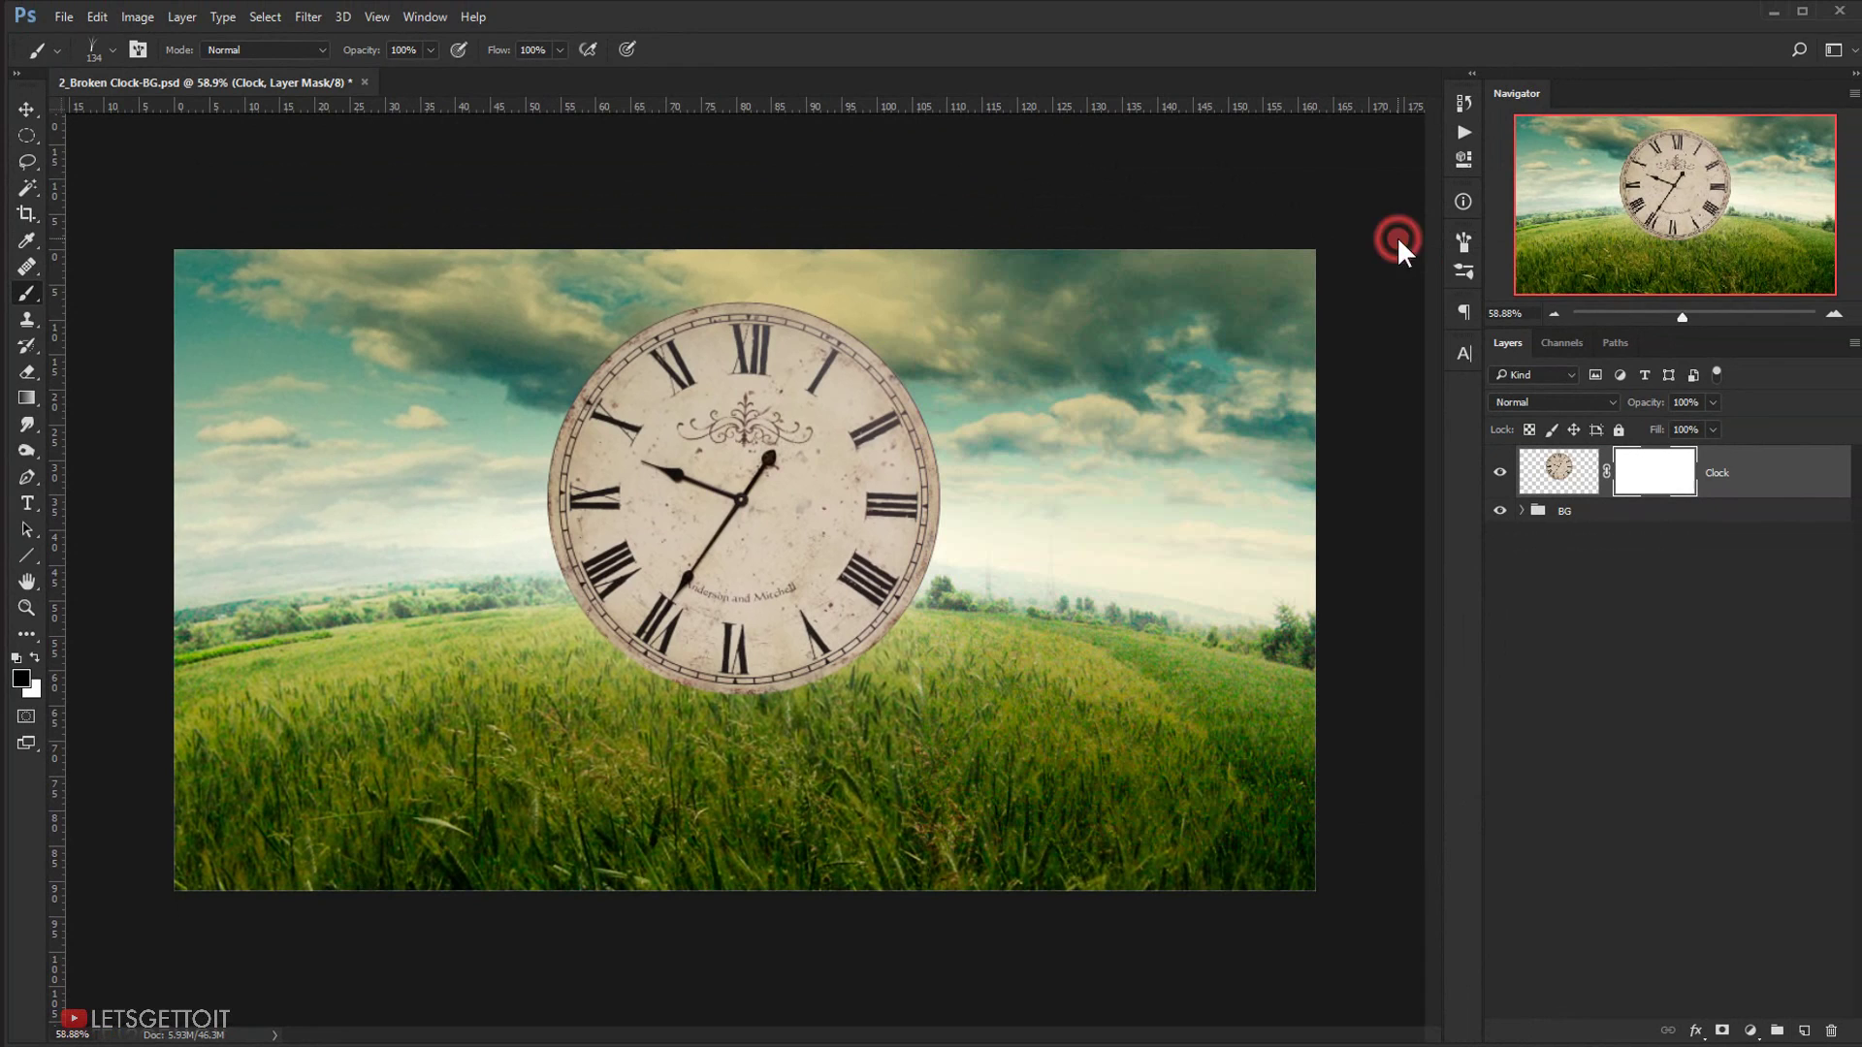
# - Paint black on the Clock layer mask along the clock's lower rim so grass blades cover its base
pyautogui.click(1672, 474)
pyautogui.click(29, 682)
pyautogui.click(366, 34)
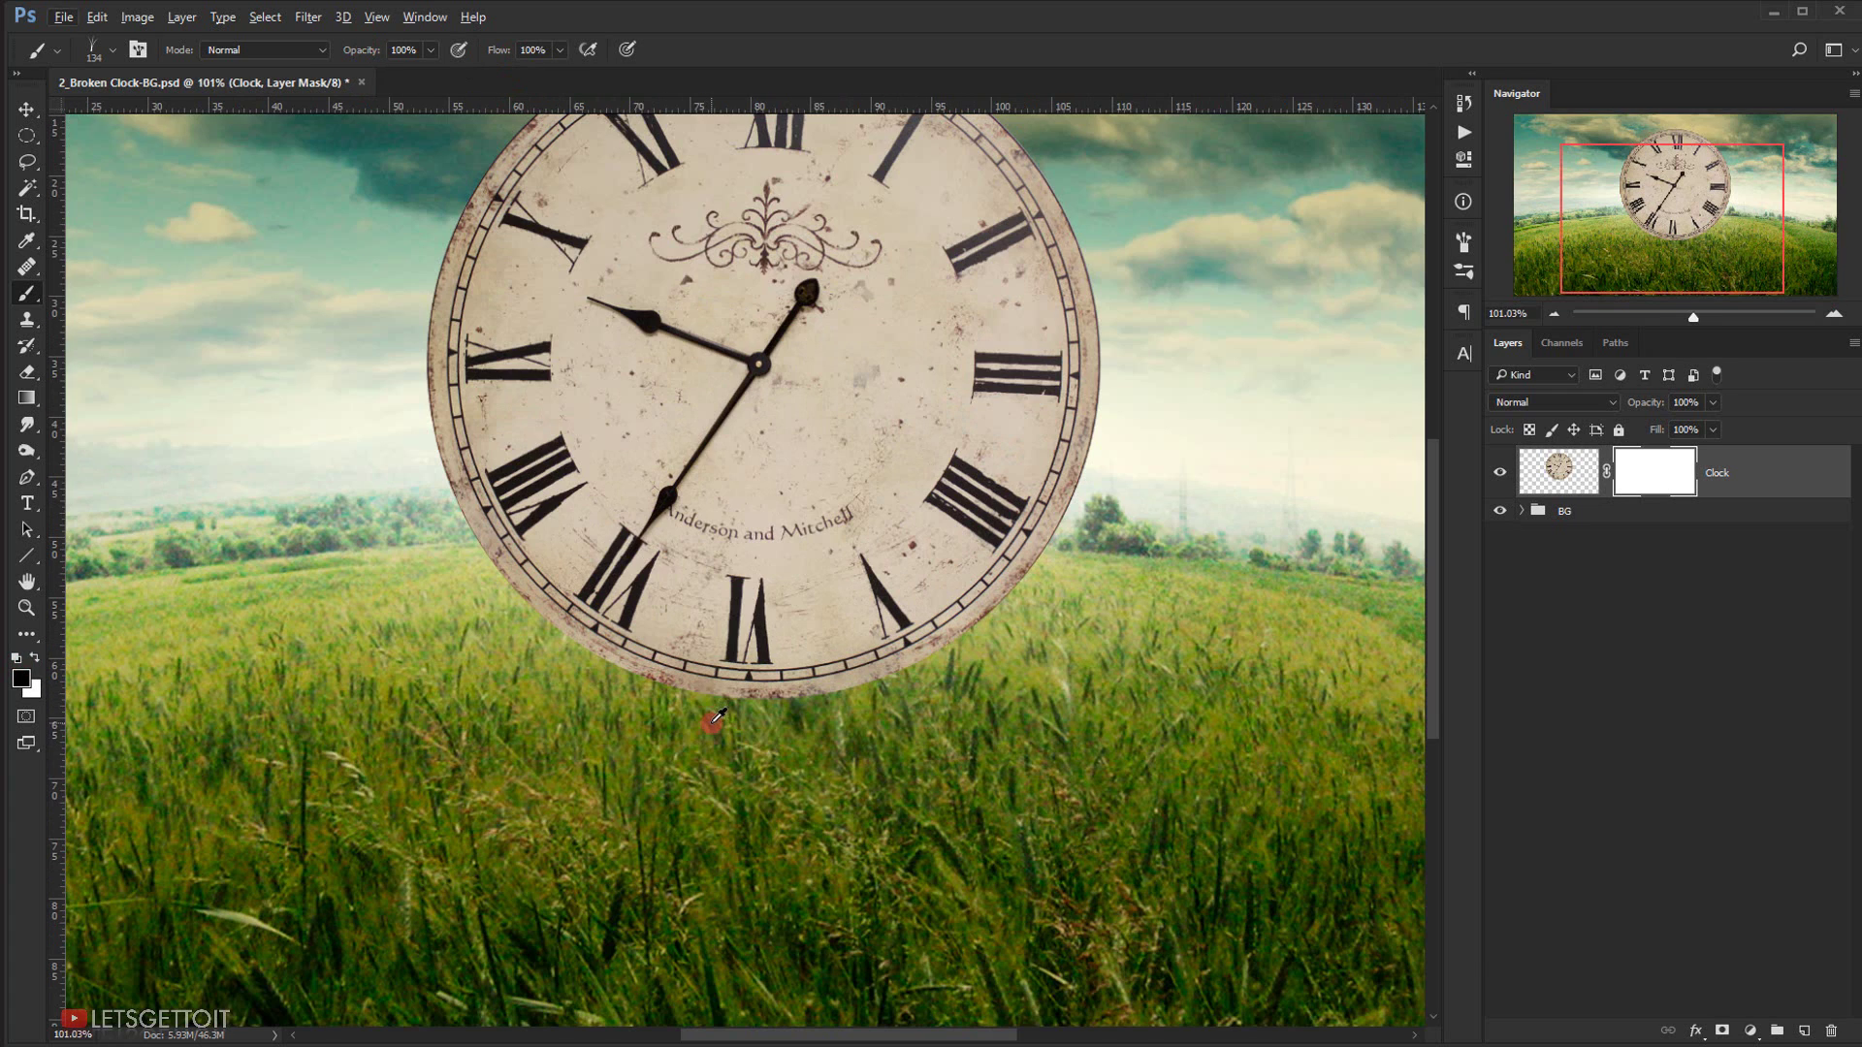
pyautogui.scroll(3, 669, 719)
pyautogui.moveTo(663, 722)
pyautogui.mouseDown()
pyautogui.moveTo(870, 696)
pyautogui.moveTo(659, 719)
pyautogui.moveTo(567, 711)
pyautogui.moveTo(840, 711)
pyautogui.moveTo(773, 677)
pyautogui.moveTo(522, 683)
pyautogui.moveTo(664, 680)
pyautogui.moveTo(809, 718)
pyautogui.moveTo(761, 703)
pyautogui.moveTo(921, 701)
pyautogui.moveTo(881, 703)
pyautogui.moveTo(931, 685)
pyautogui.moveTo(479, 728)
pyautogui.moveTo(545, 750)
pyautogui.moveTo(756, 733)
pyautogui.moveTo(778, 696)
pyautogui.moveTo(710, 679)
pyautogui.moveTo(857, 679)
pyautogui.moveTo(630, 671)
pyautogui.mouseUp()
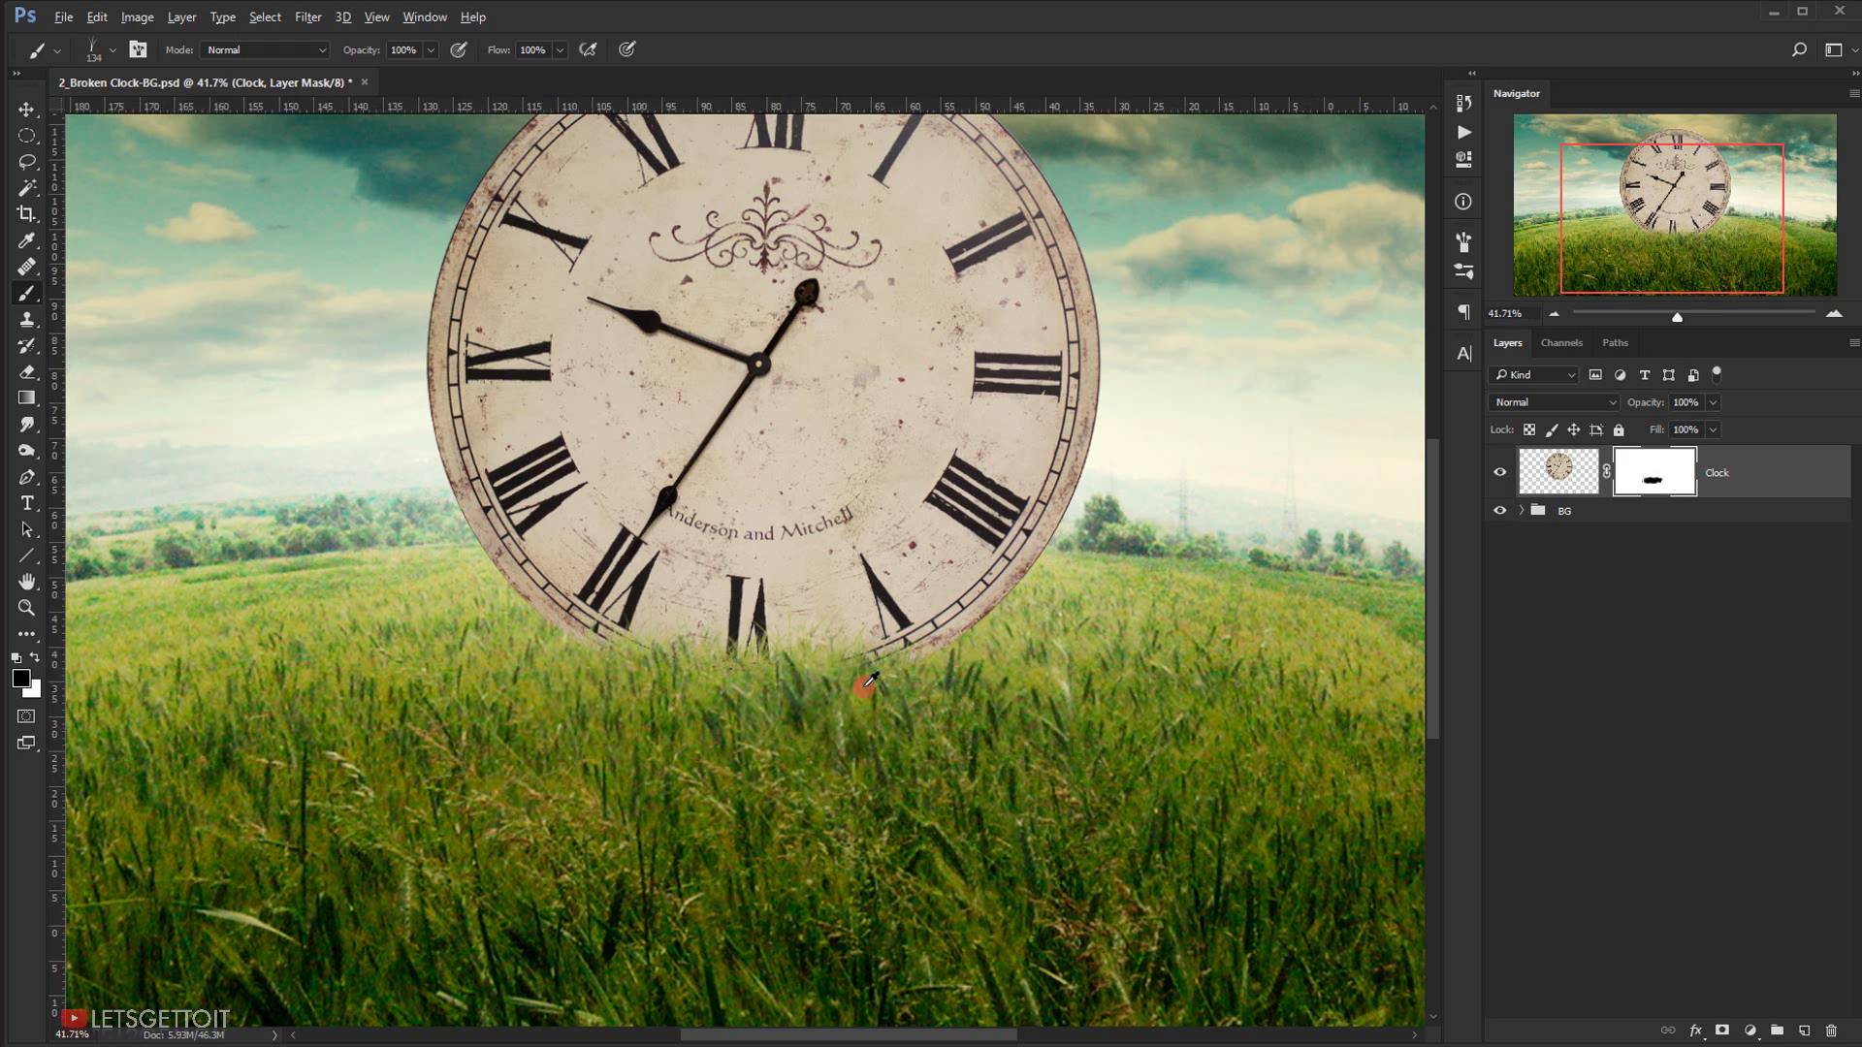
pyautogui.scroll(-5, 843, 679)
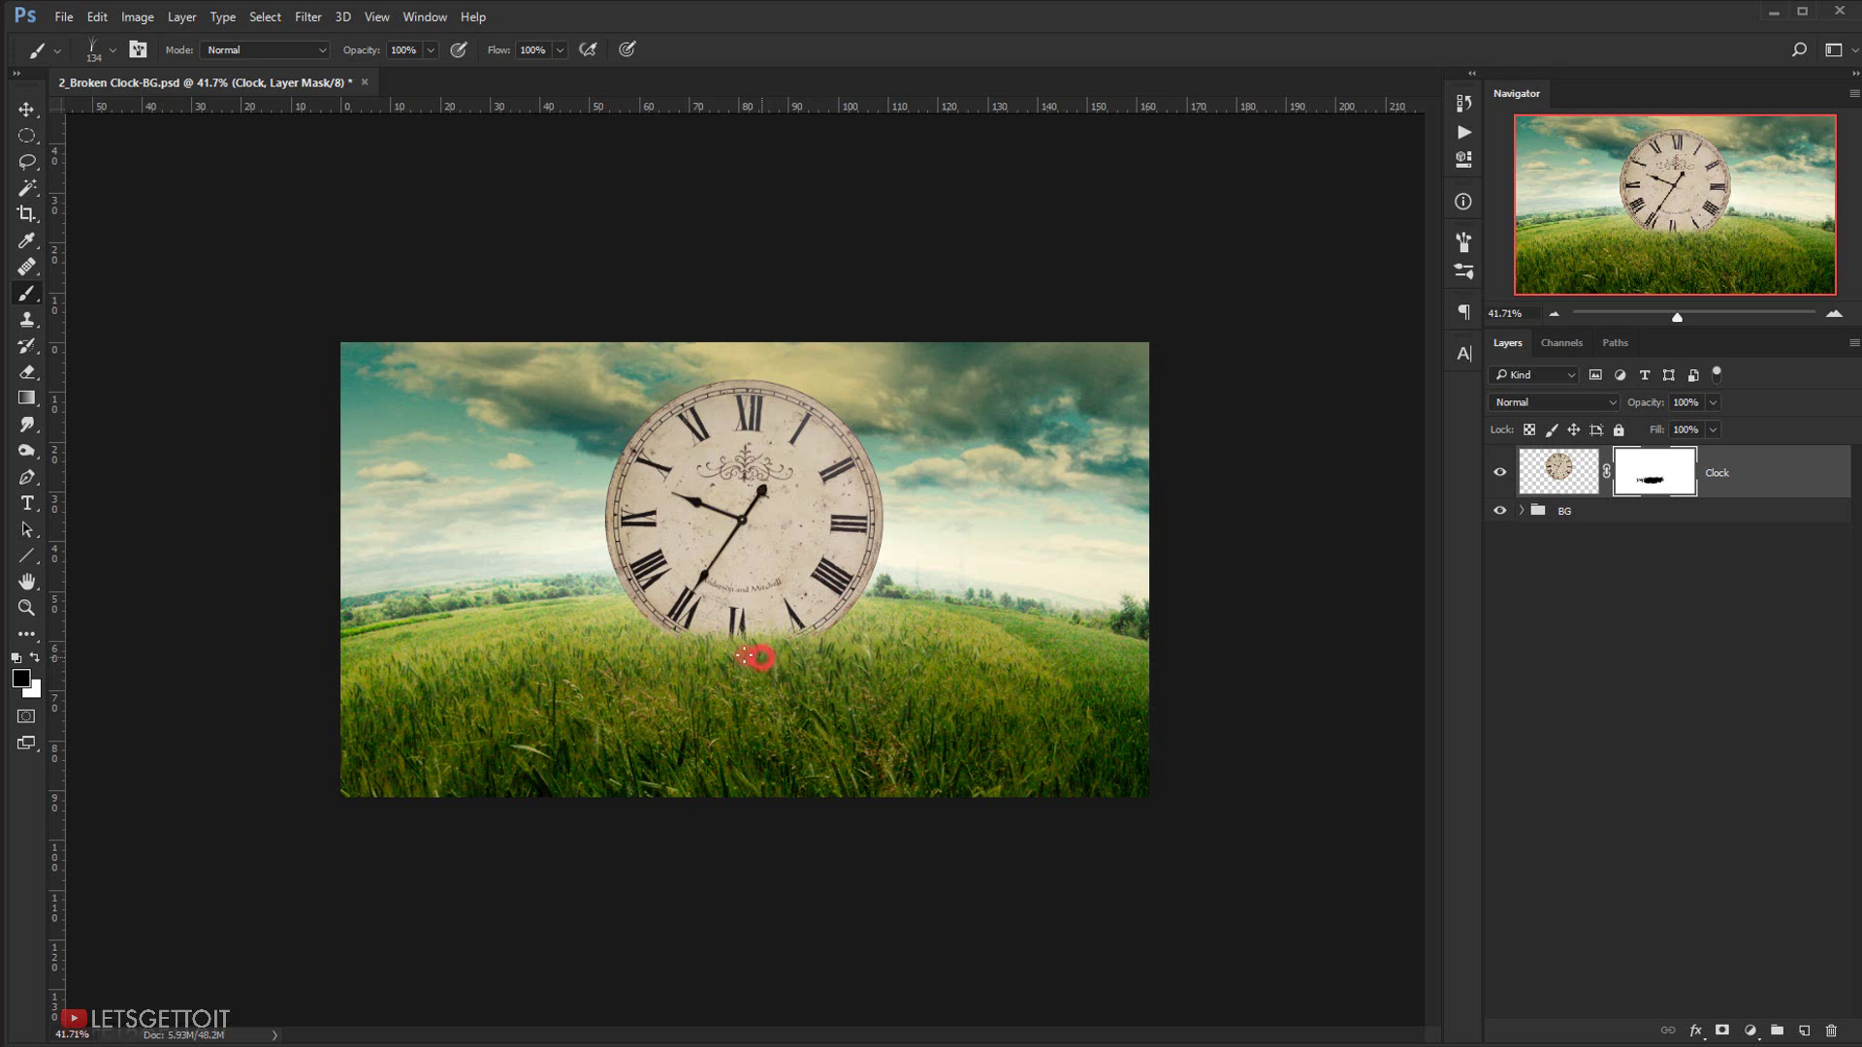
pyautogui.scroll(2, 761, 657)
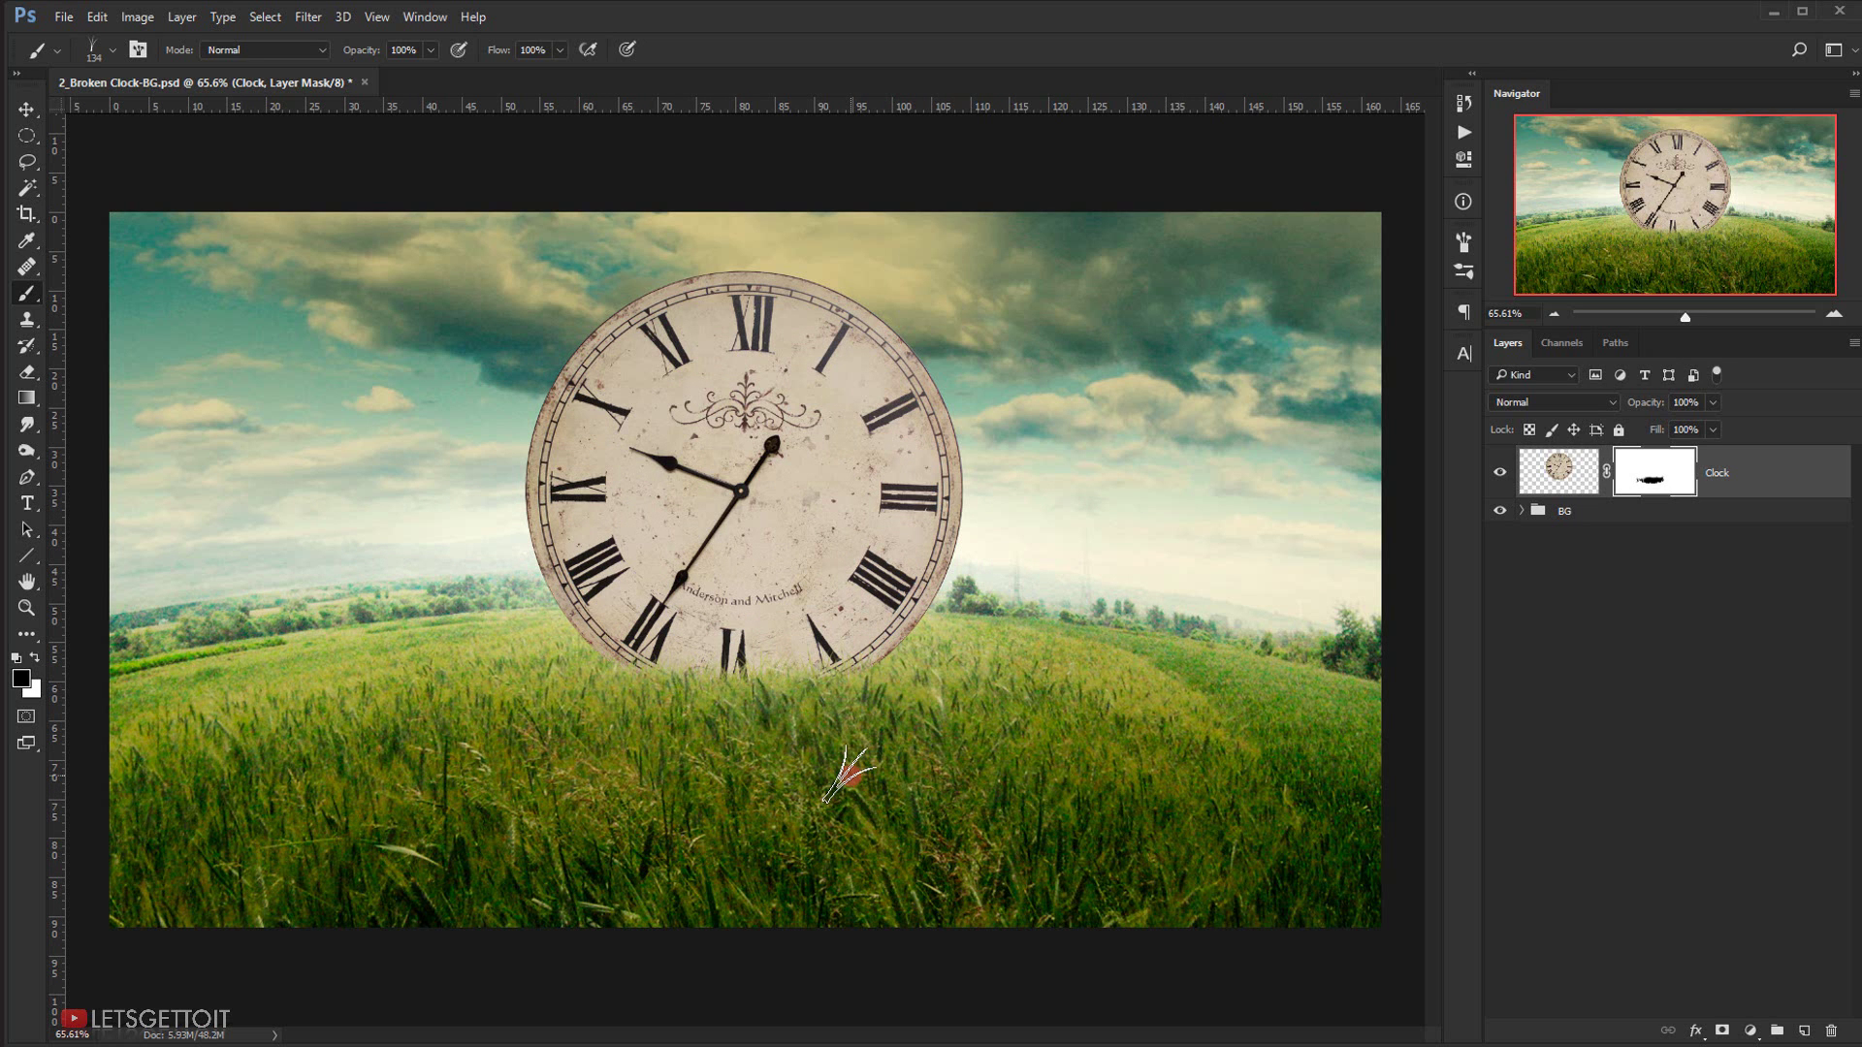
# - Create a new layer named Shadow between the Clock layer and the BG group
pyautogui.click(26, 108)
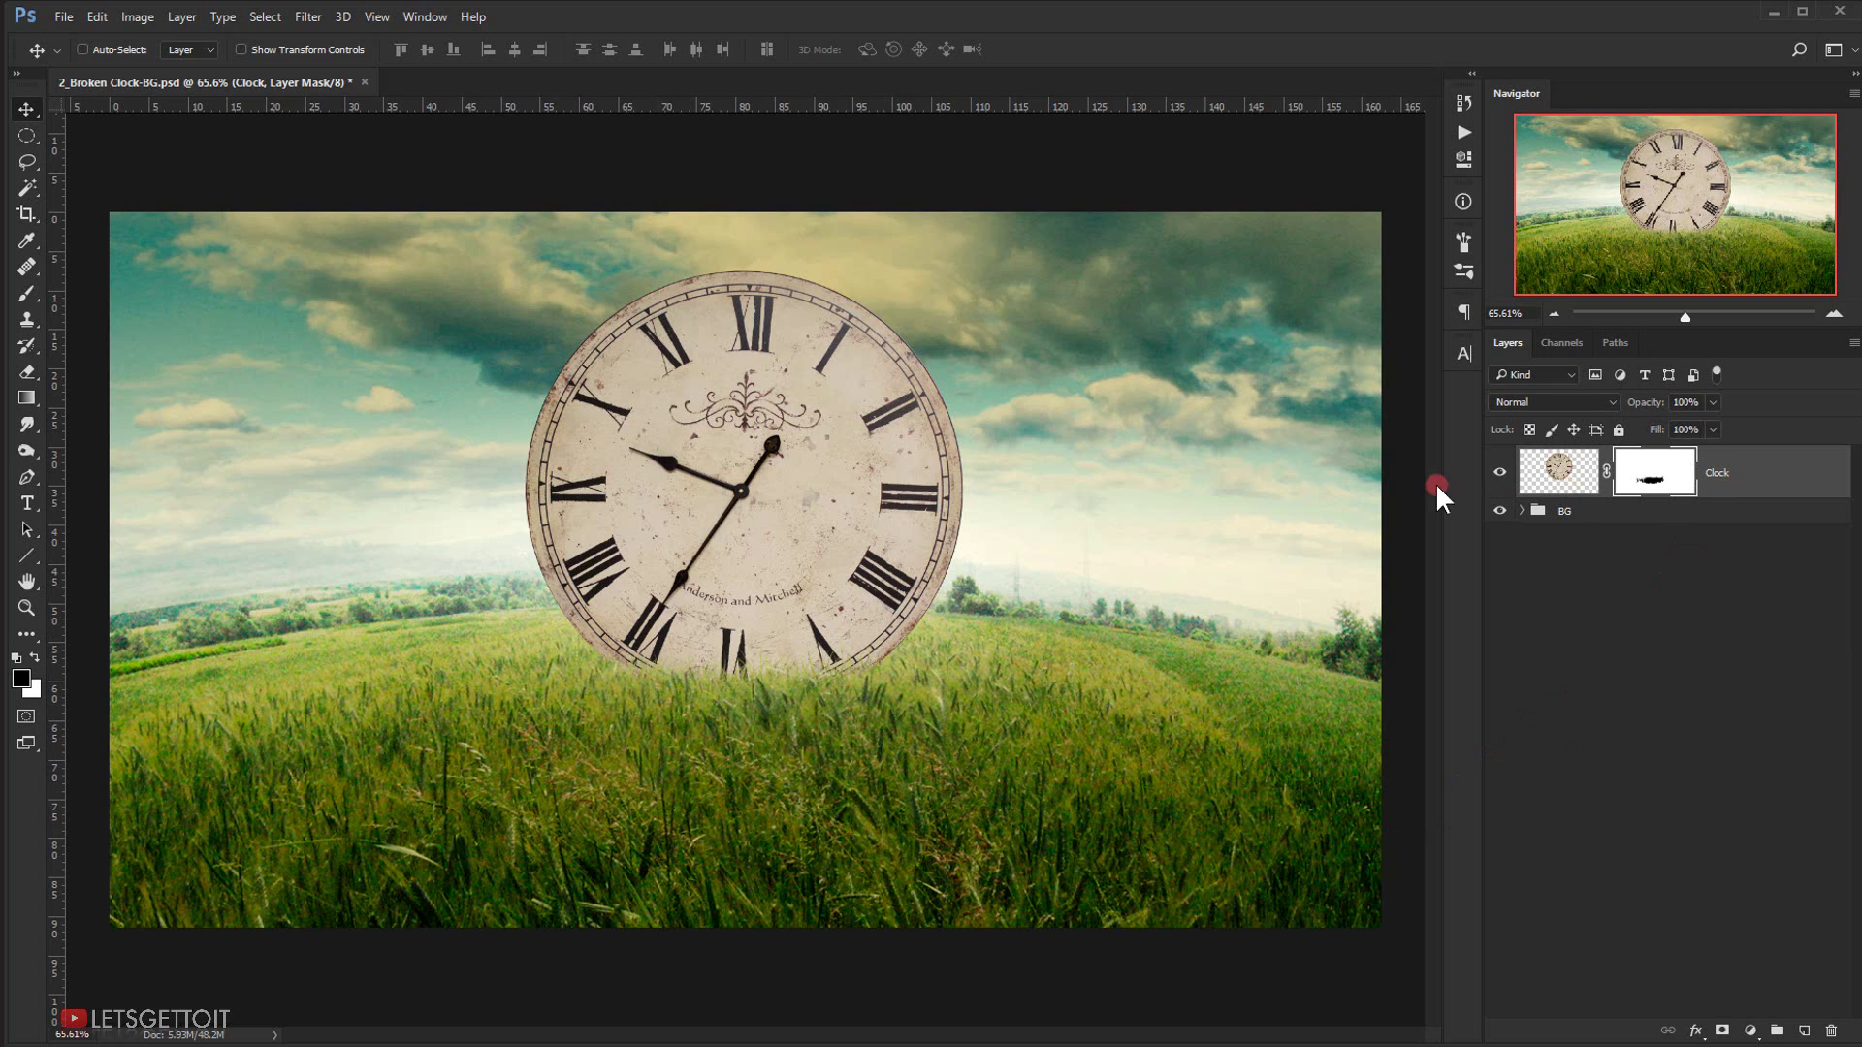
pyautogui.click(1798, 516)
pyautogui.press('ctrl')
pyautogui.keyDown('ctrl'); pyautogui.click(1805, 1031); pyautogui.keyUp('ctrl')
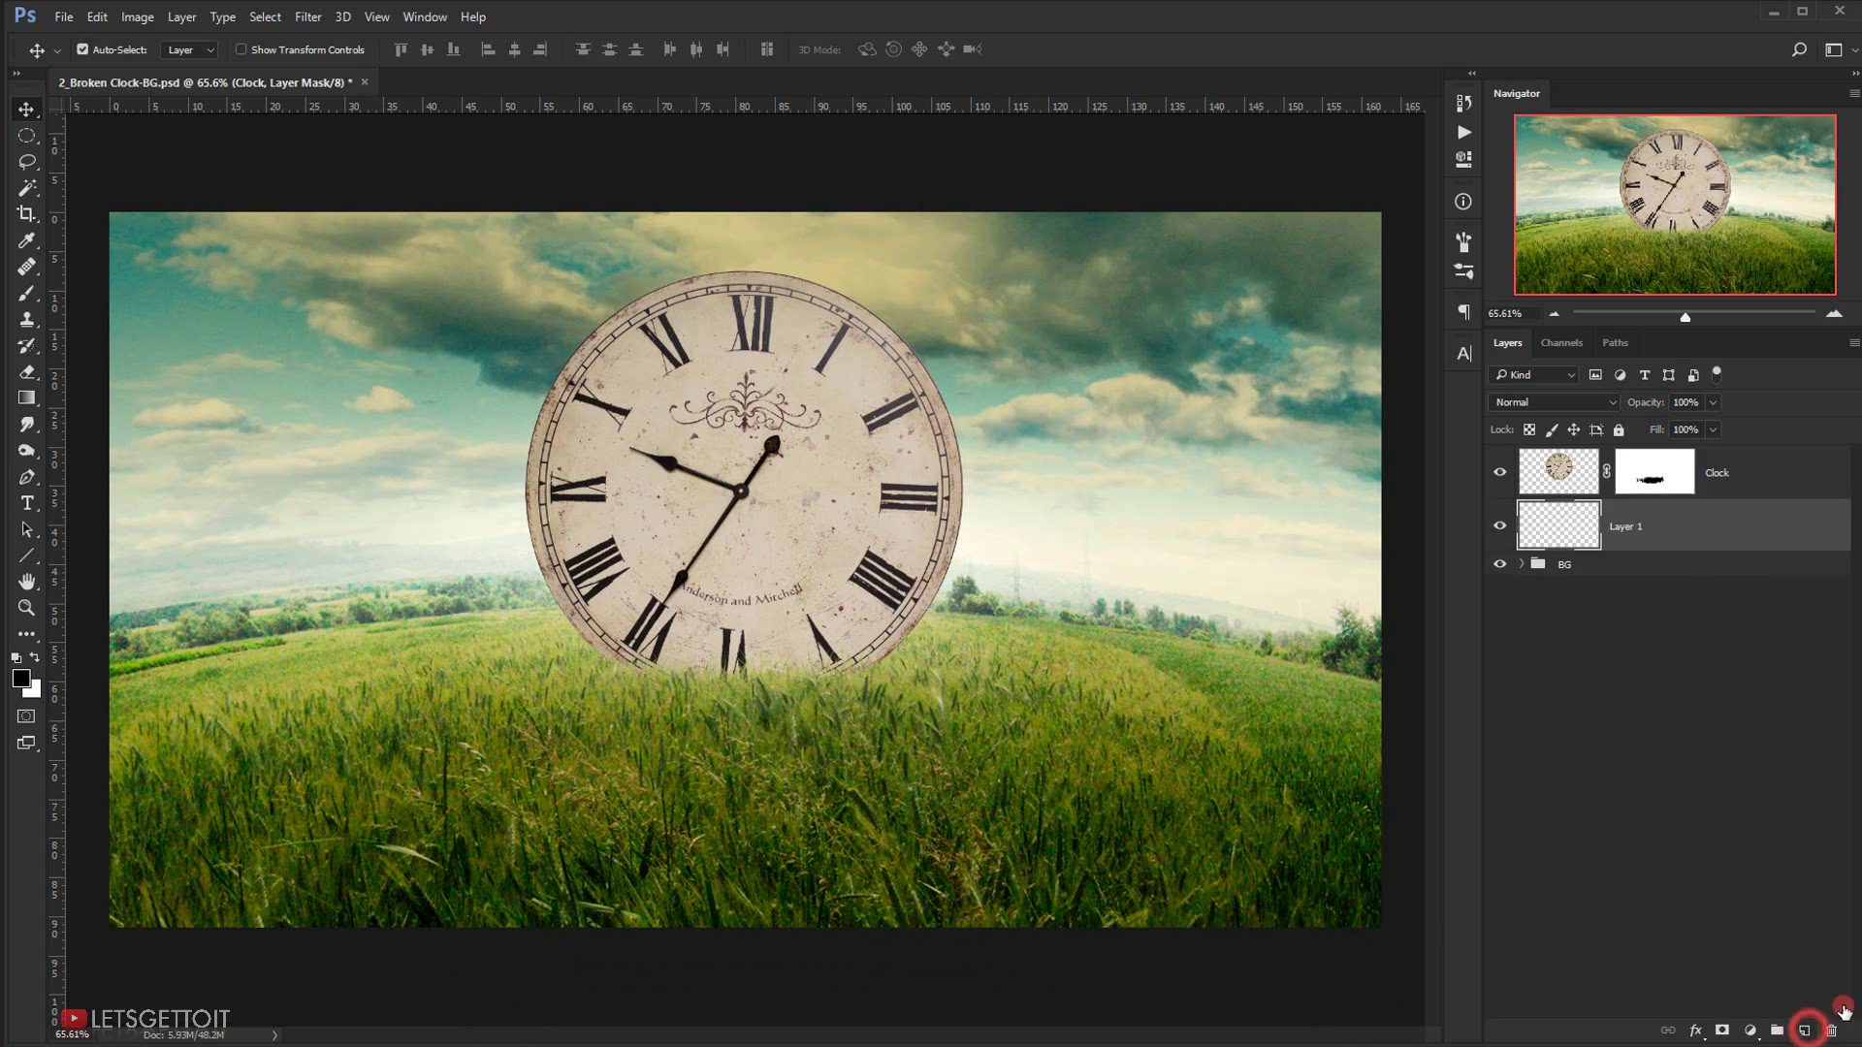
pyautogui.doubleClick(1642, 535)
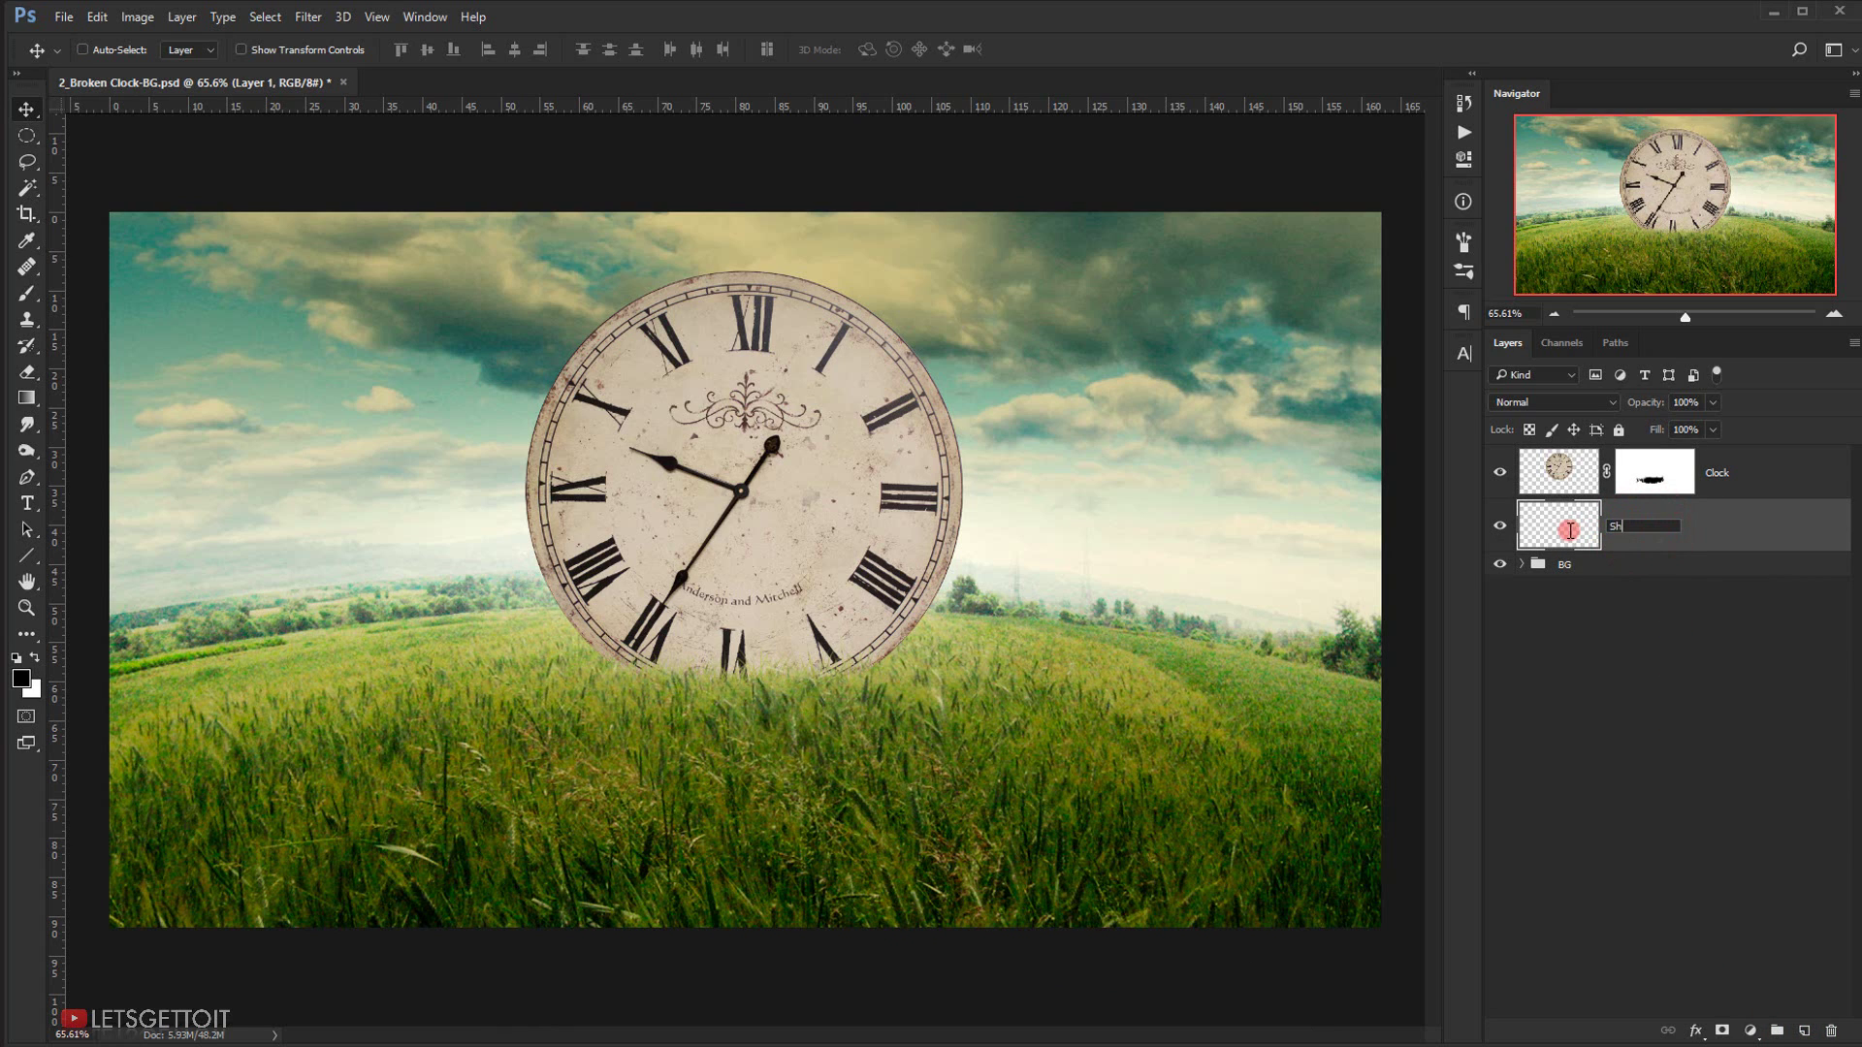
pyautogui.write('Shadow')
pyautogui.press('Return')
# - Set up a soft round brush of 134 px with about 59% hardness for painting on the Shadow layer
pyautogui.click(561, 445)
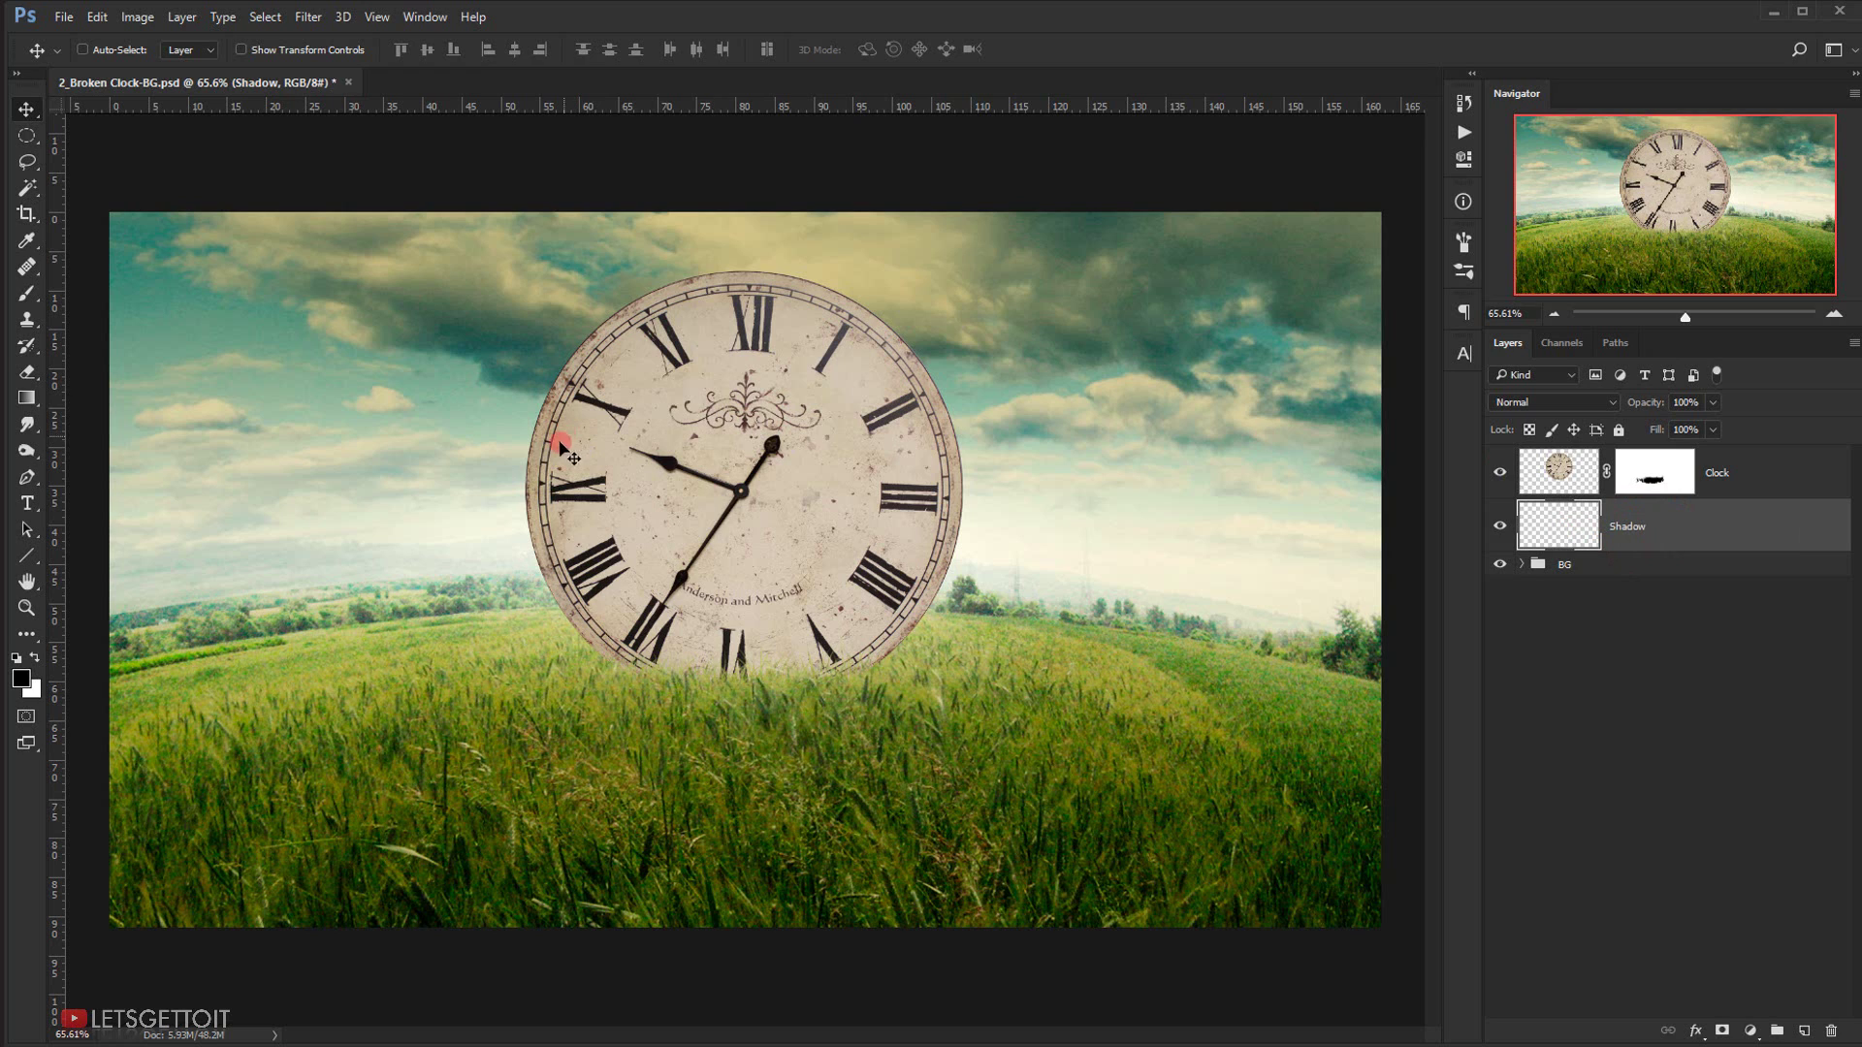
pyautogui.click(26, 293)
pyautogui.click(78, 287)
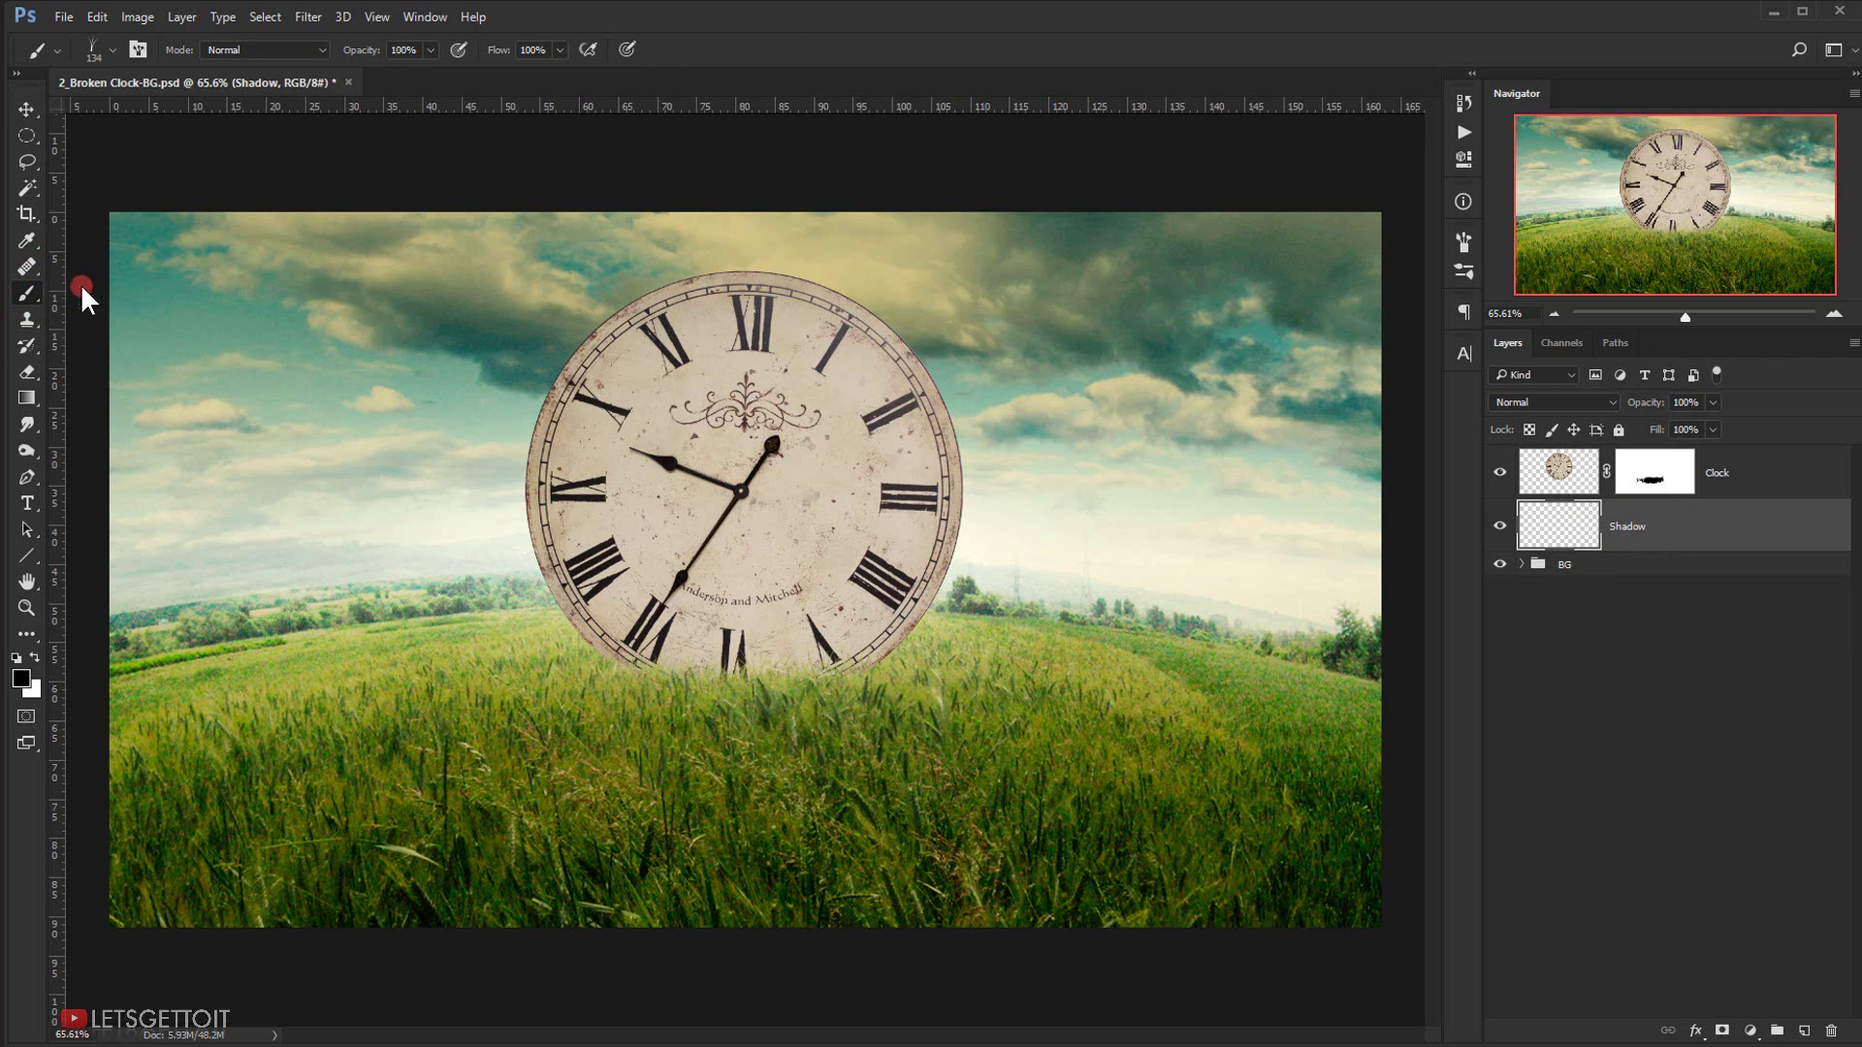
pyautogui.rightClick(519, 304)
pyautogui.click(911, 773)
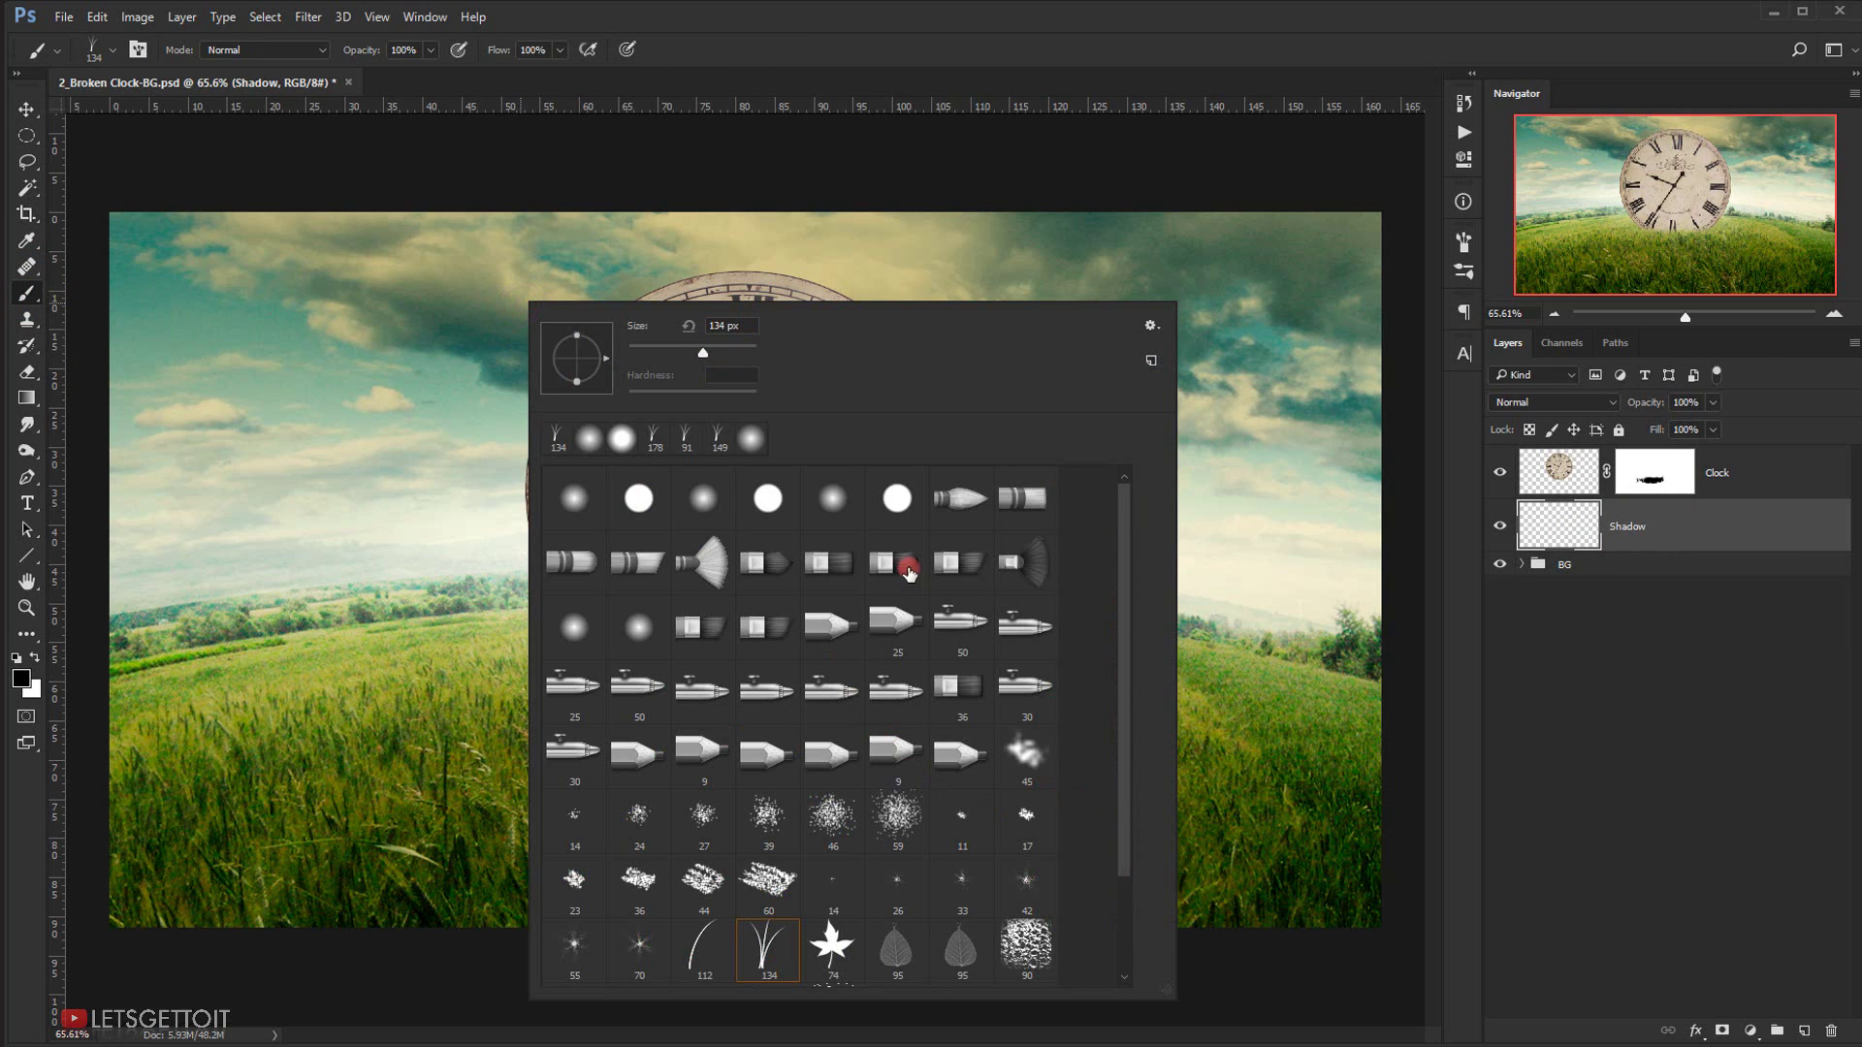
pyautogui.click(840, 510)
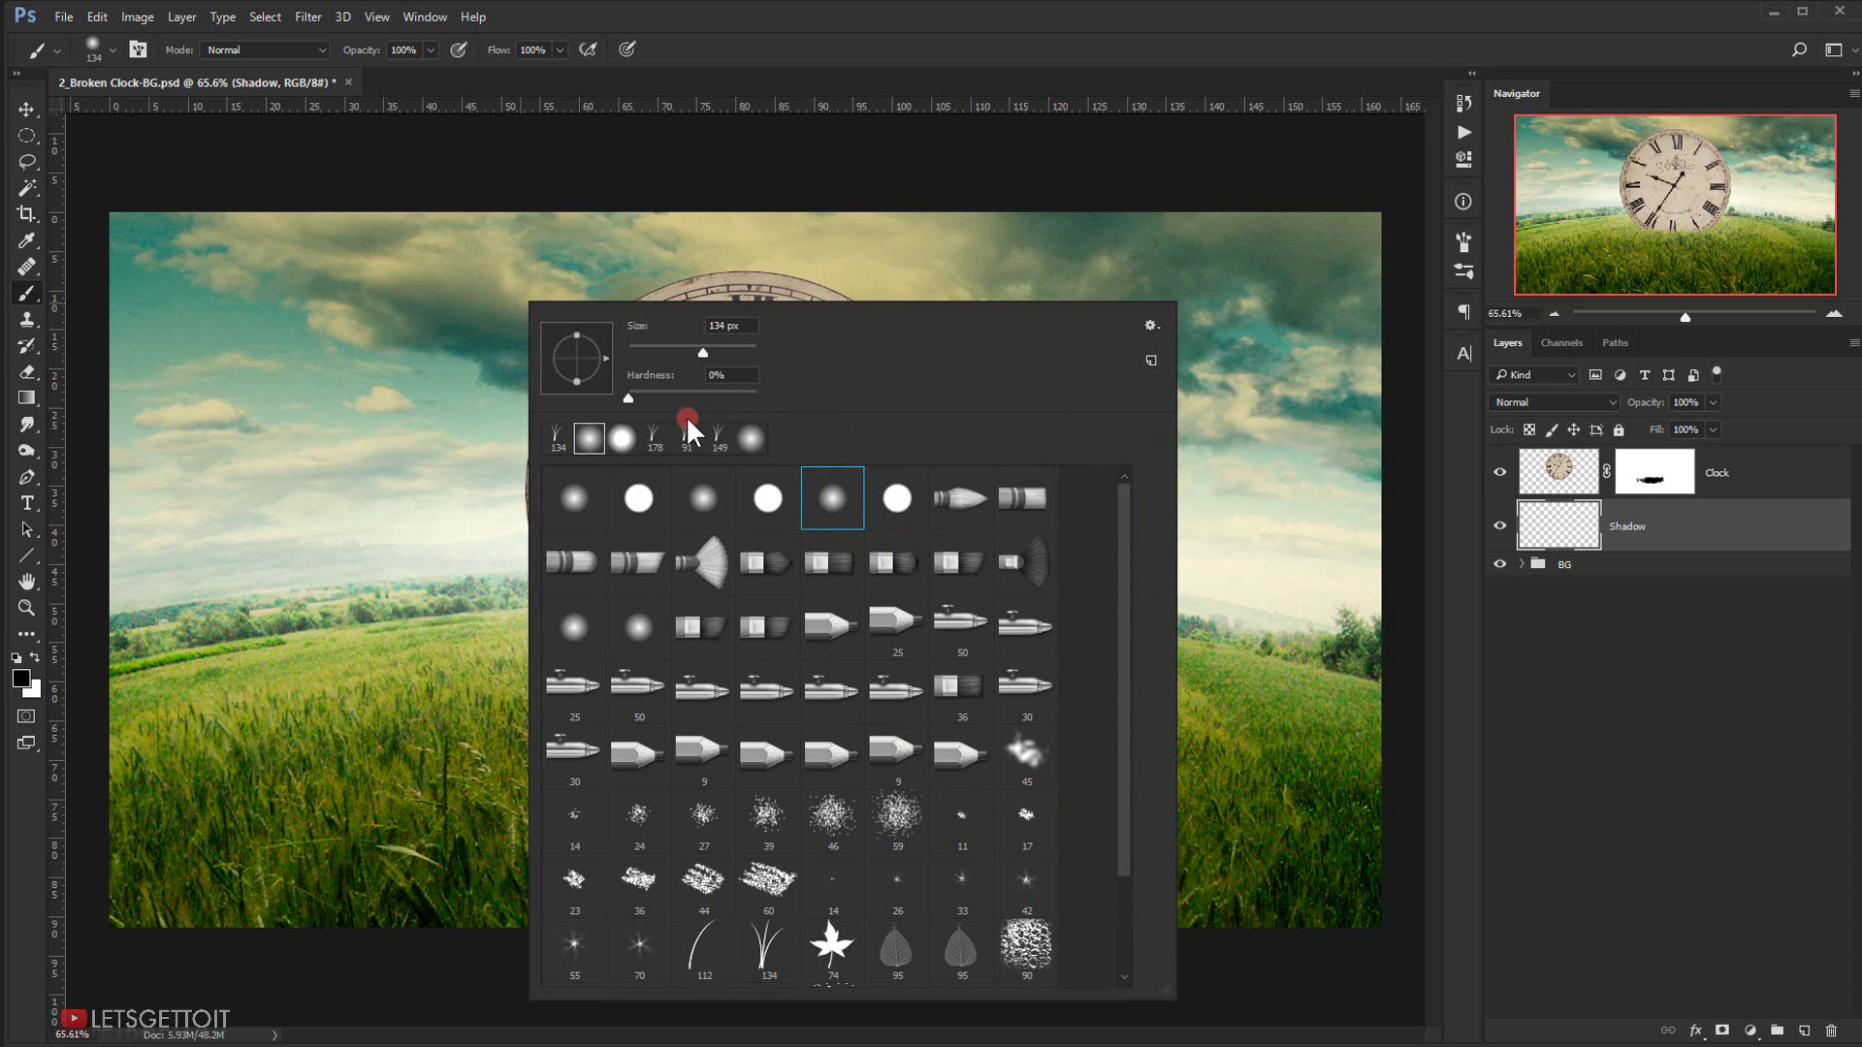
pyautogui.moveTo(640, 392); pyautogui.dragTo(667, 390)
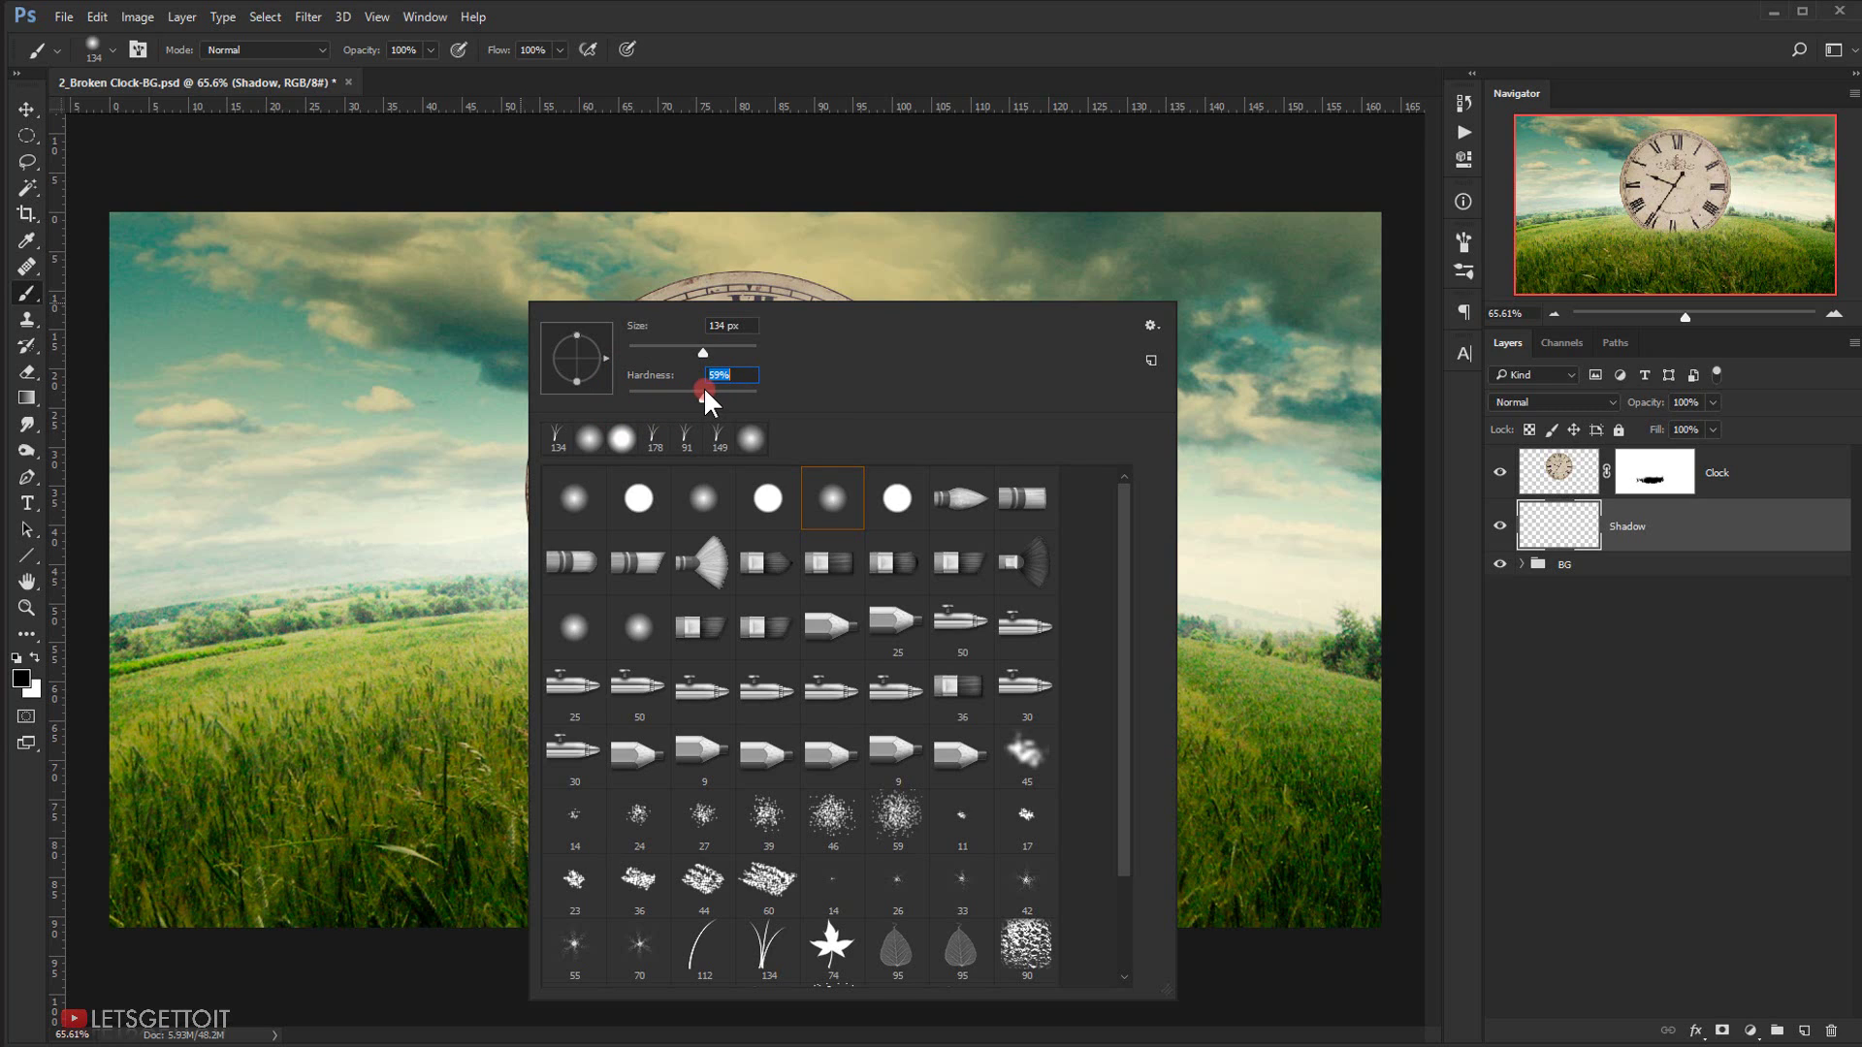
pyautogui.click(1020, 43)
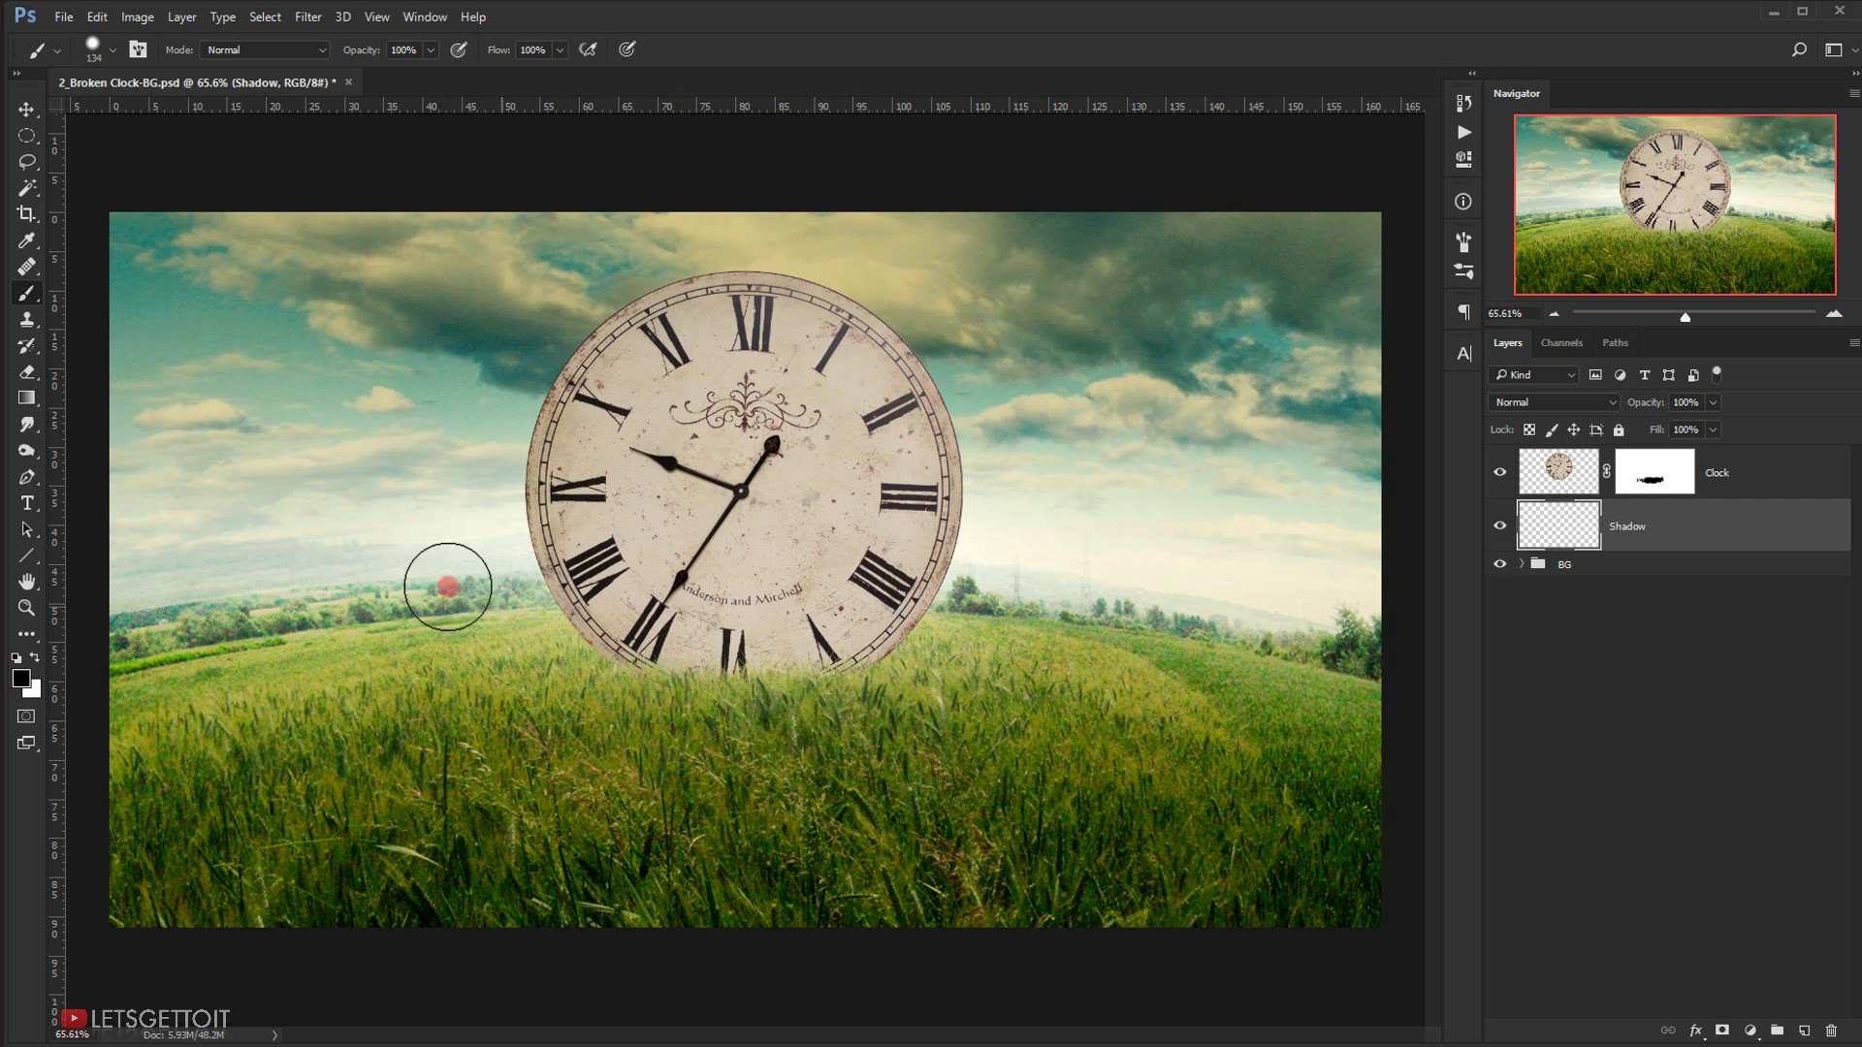
# - Paint a single soft black dot on the Shadow layer, enlarge it to about 360% and place it on the grass beneath the clock
pyautogui.click(418, 560)
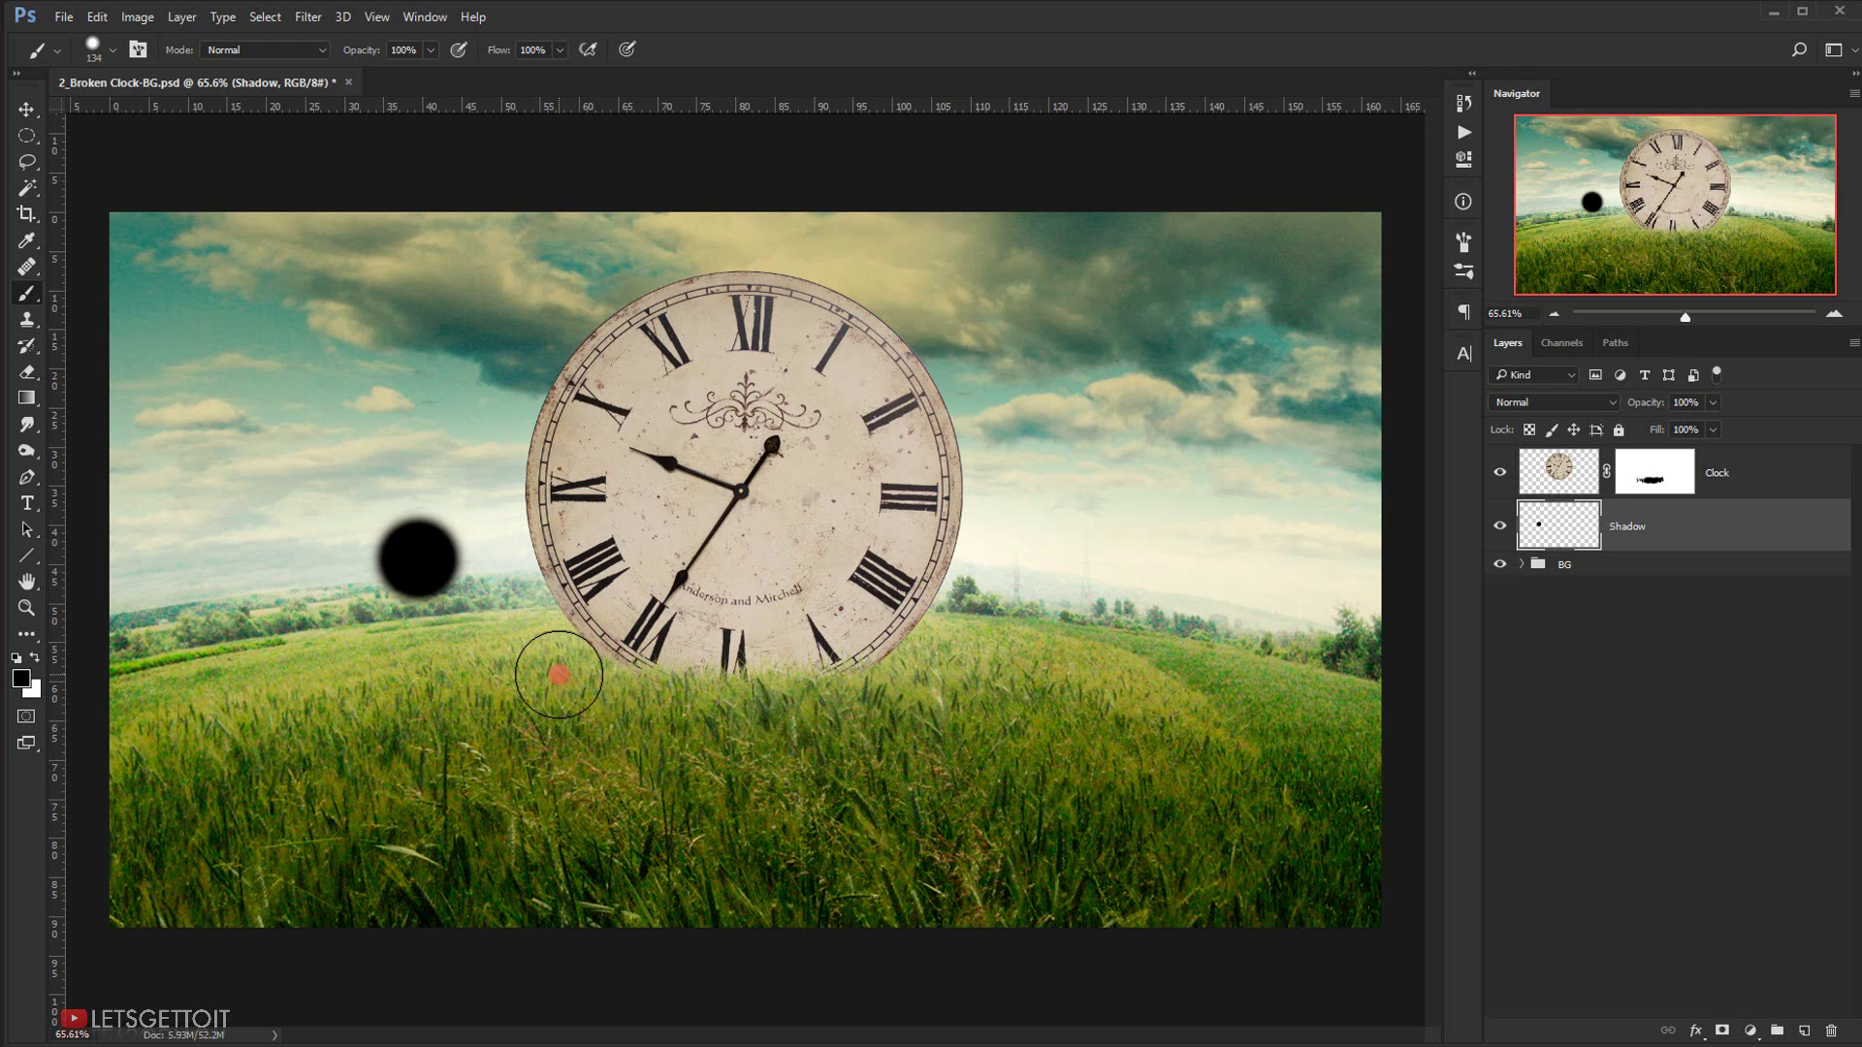
pyautogui.hotkey('ctrl', 't')
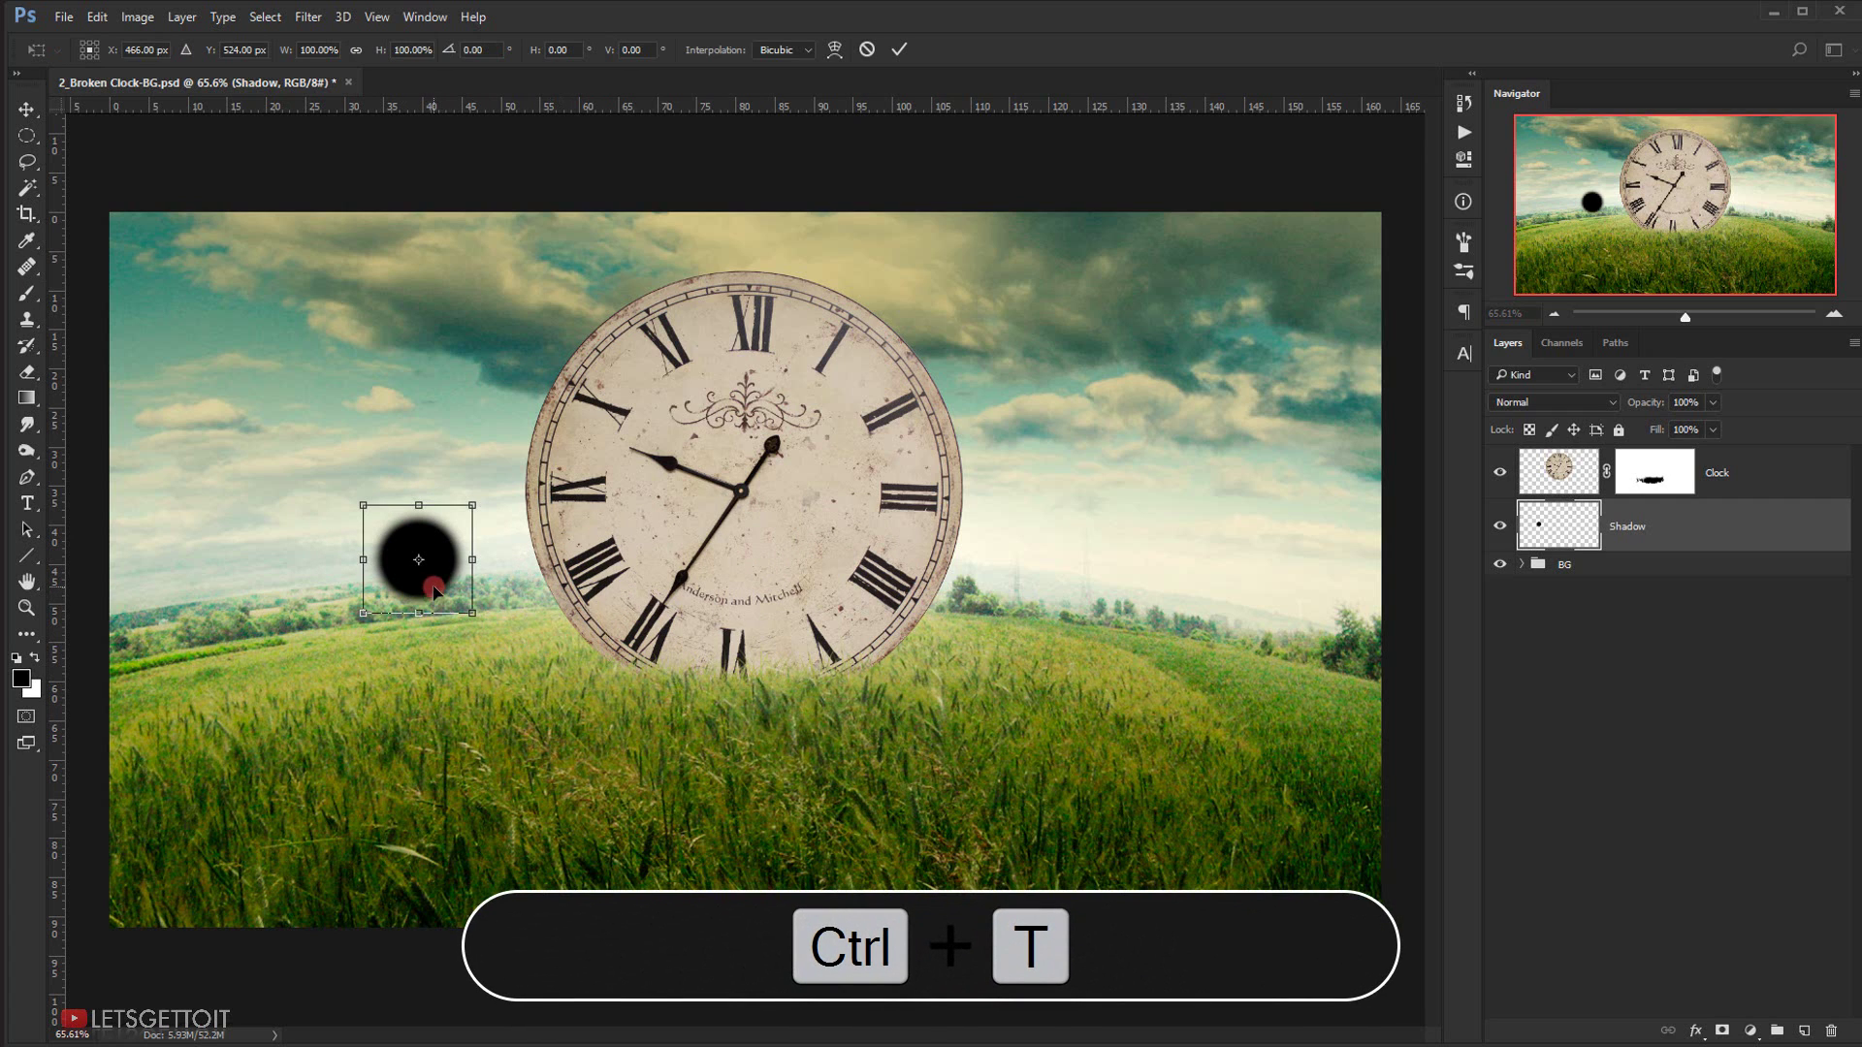
pyautogui.moveTo(466, 593); pyautogui.dragTo(936, 926)
pyautogui.moveTo(840, 753); pyautogui.dragTo(833, 822)
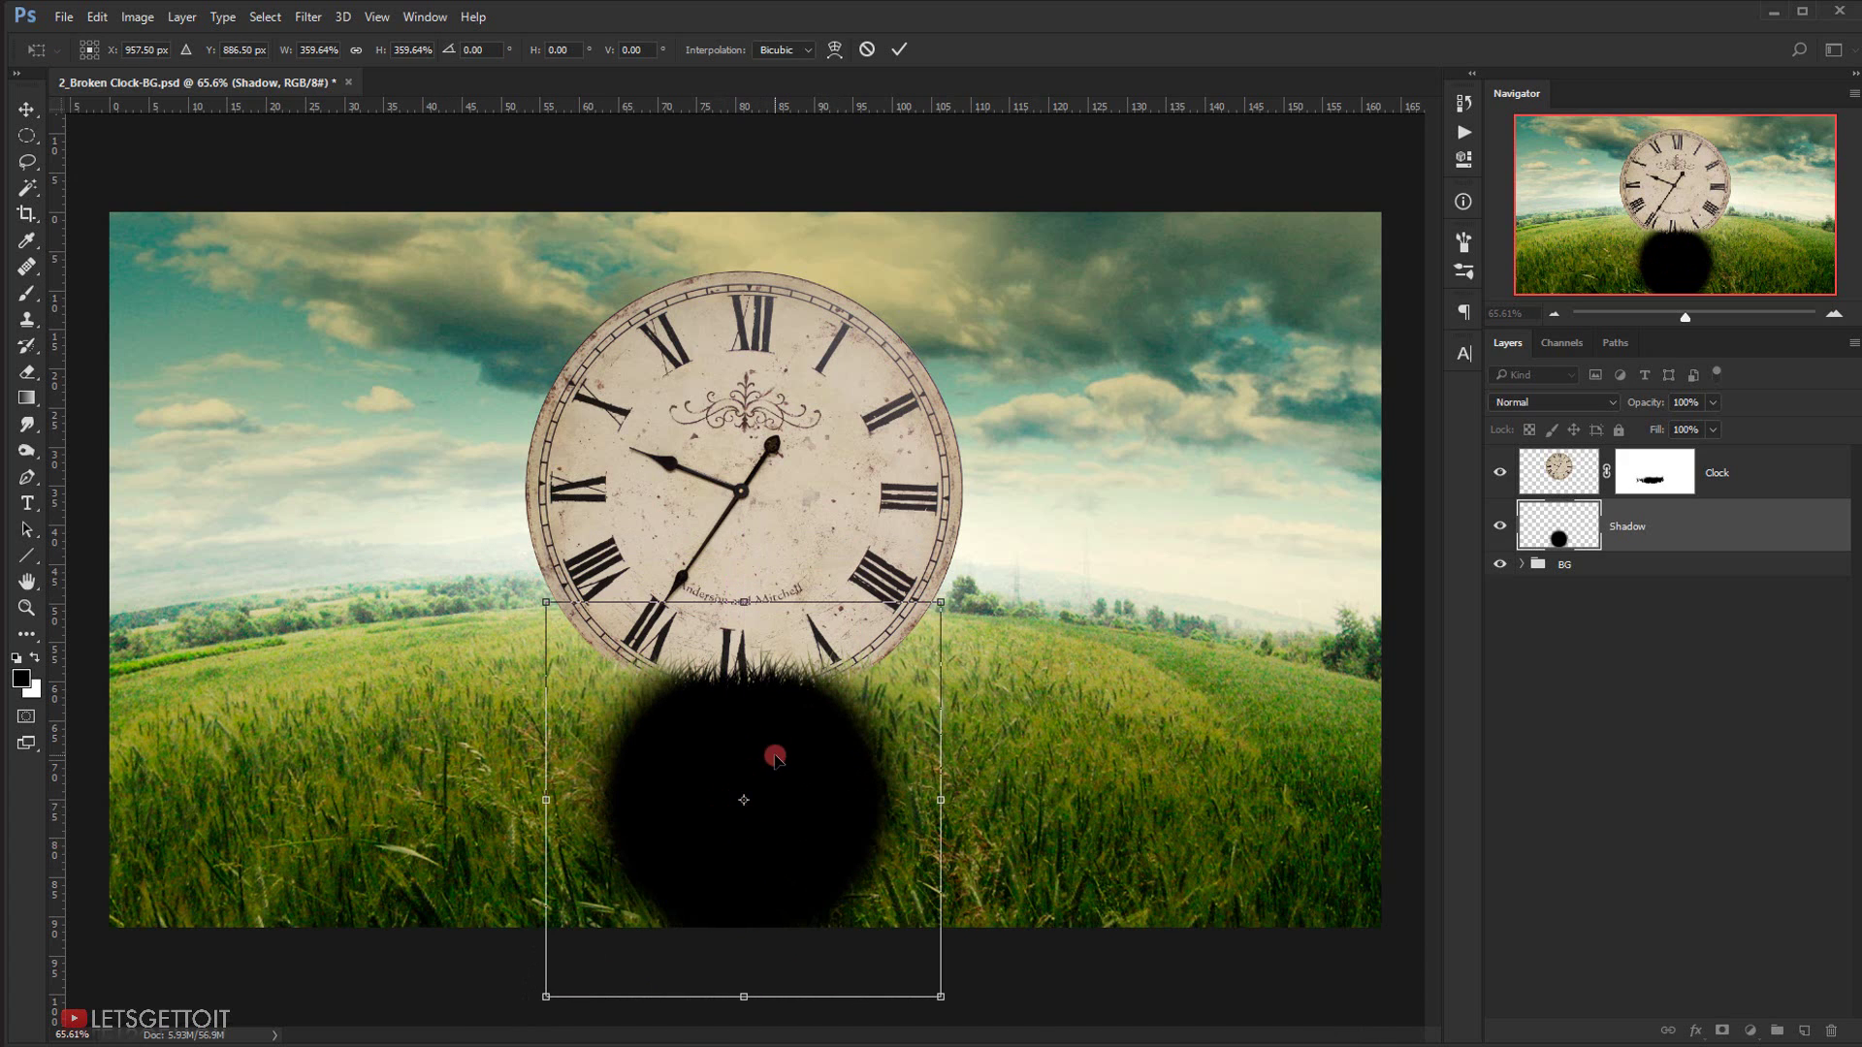
# - Distort the black shadow shape by lowering its upper edge toward the clock's base and pulling the upper corners slightly inward
pyautogui.rightClick(792, 703)
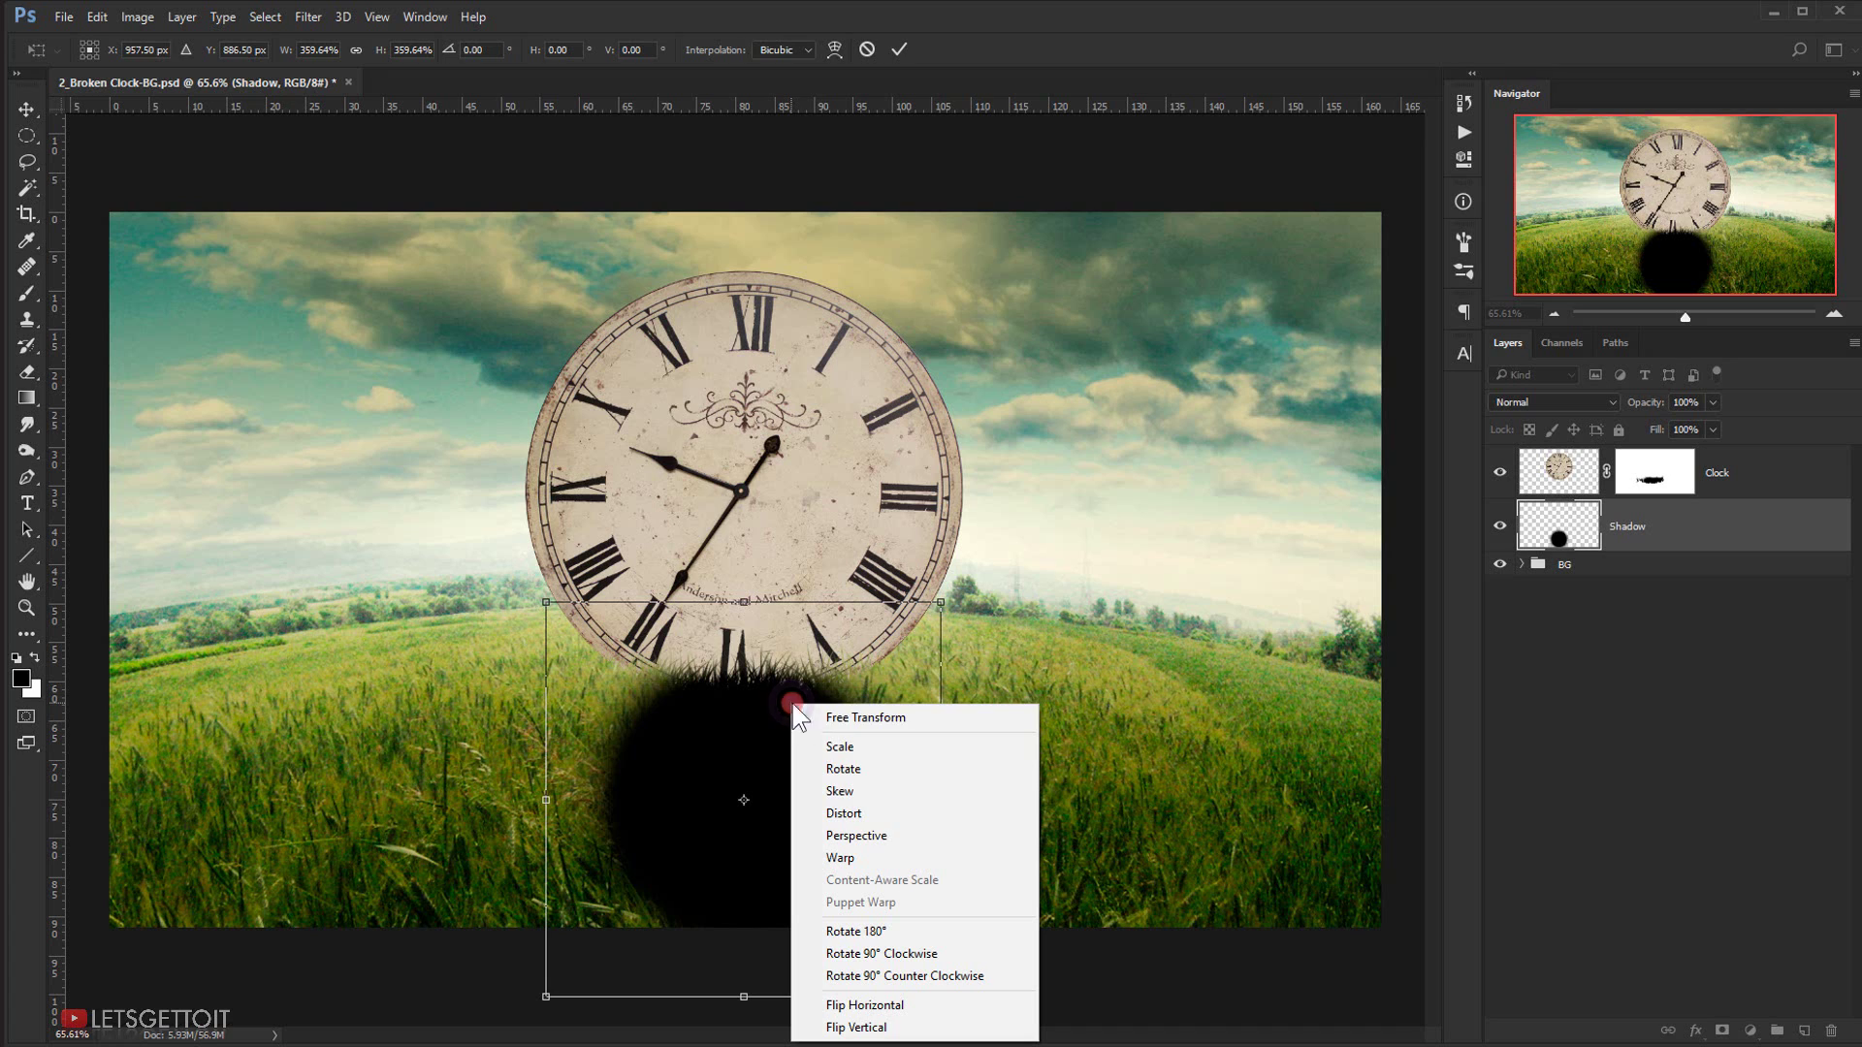
pyautogui.click(911, 836)
pyautogui.moveTo(940, 602); pyautogui.dragTo(905, 662)
pyautogui.moveTo(545, 603); pyautogui.dragTo(555, 660)
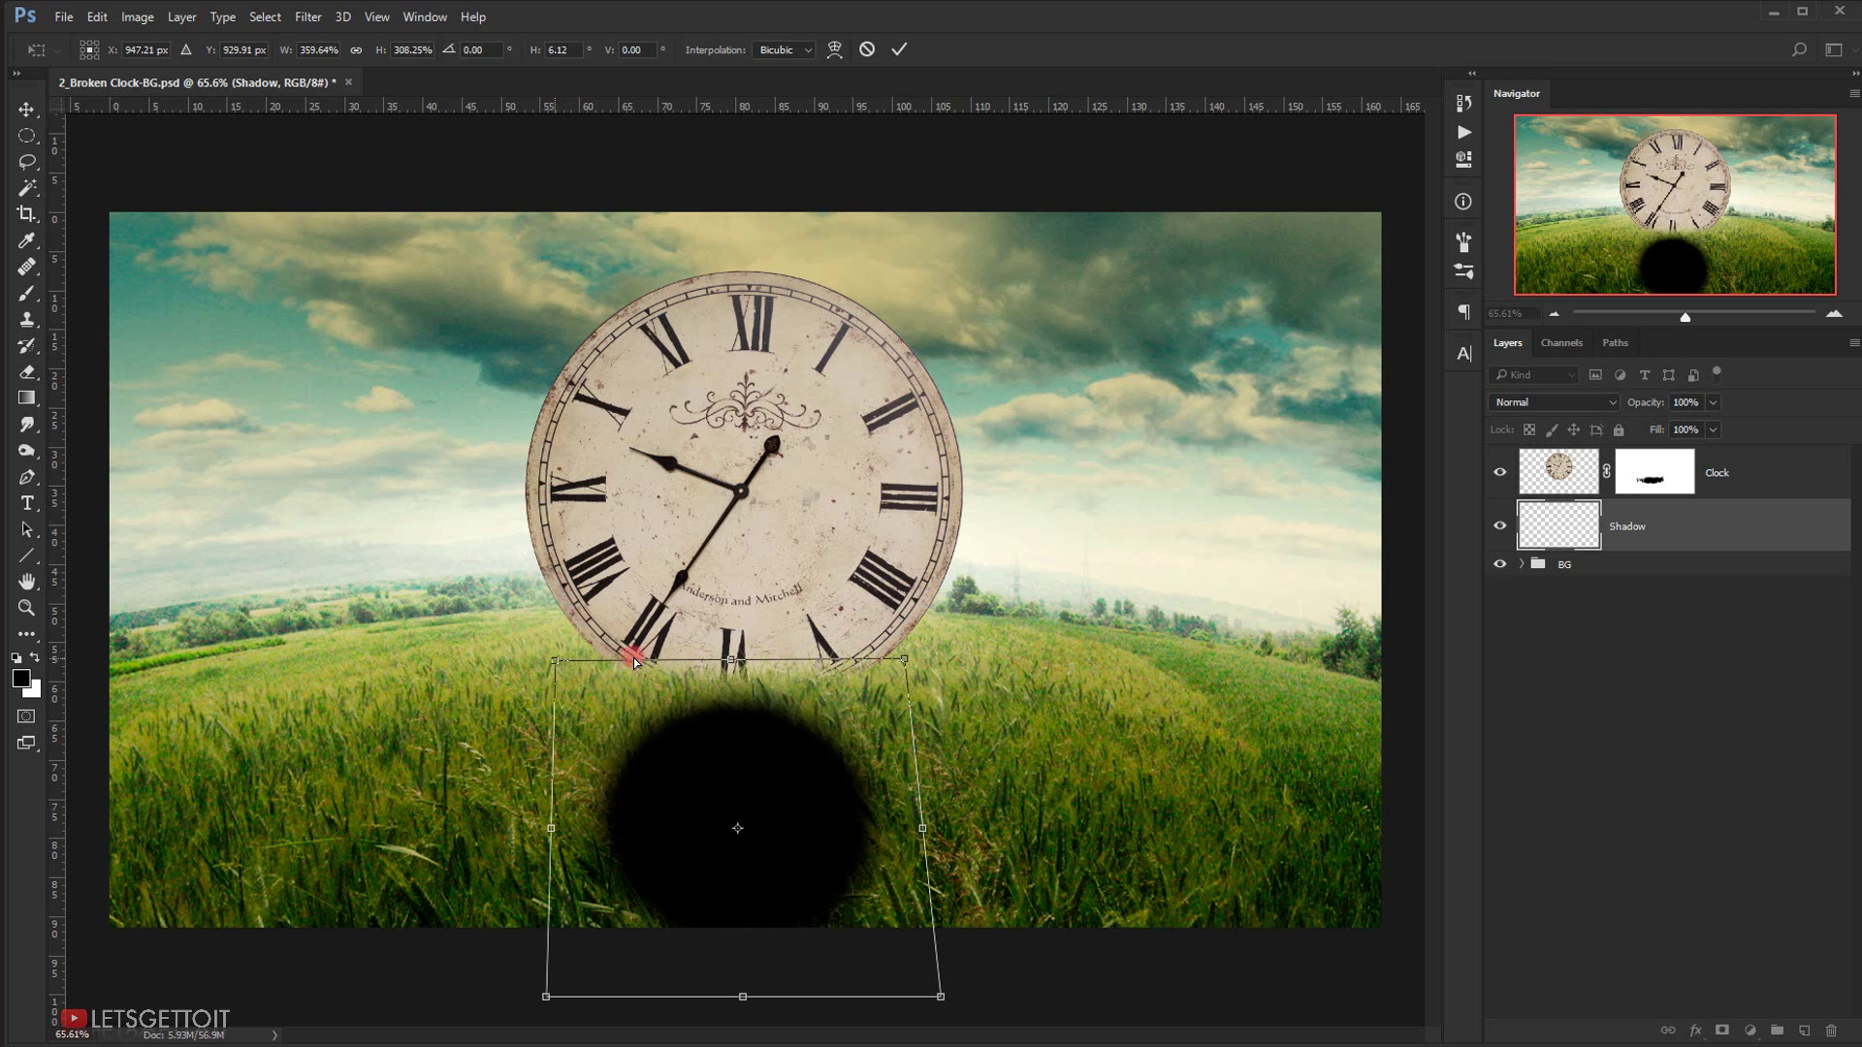
pyautogui.moveTo(733, 659); pyautogui.dragTo(735, 640)
# - Spread the shadow's lower corners outward and down beyond the canvas so it widens toward the viewer
pyautogui.scroll(-3, 733, 731)
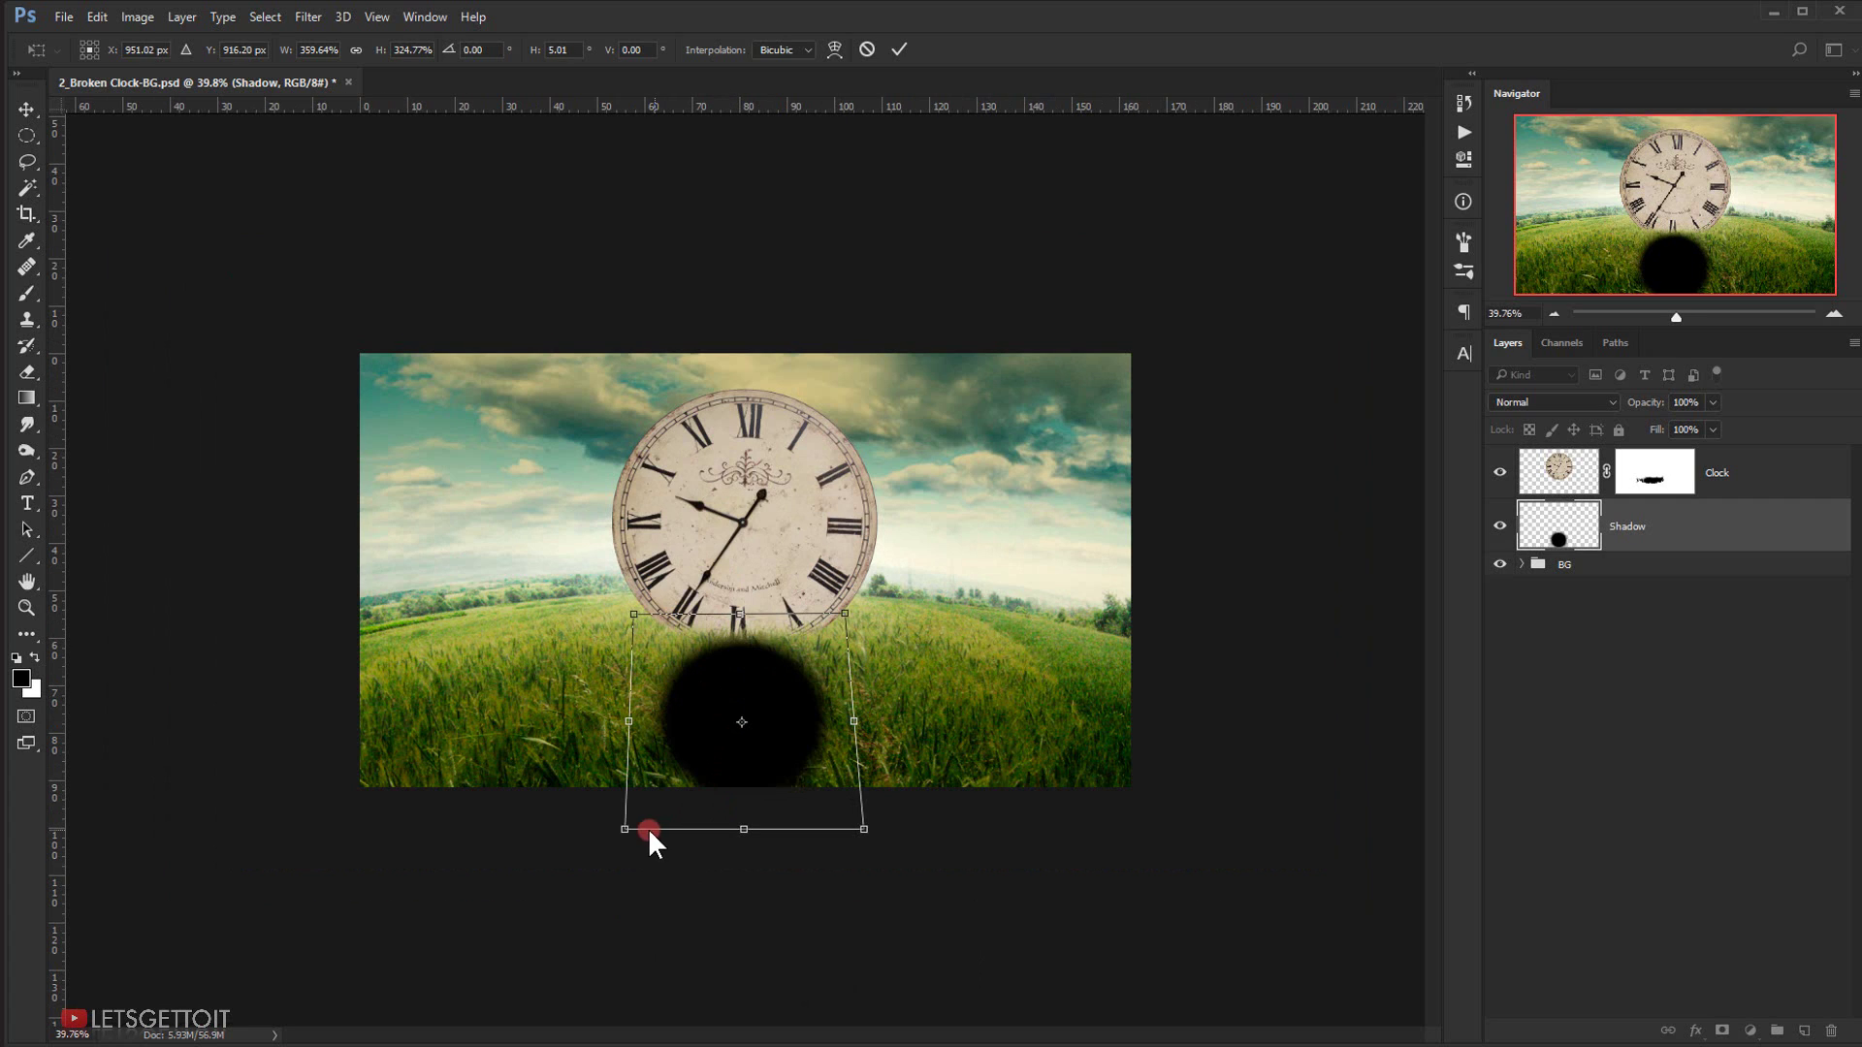
pyautogui.click(515, 881)
pyautogui.moveTo(627, 832); pyautogui.dragTo(388, 976)
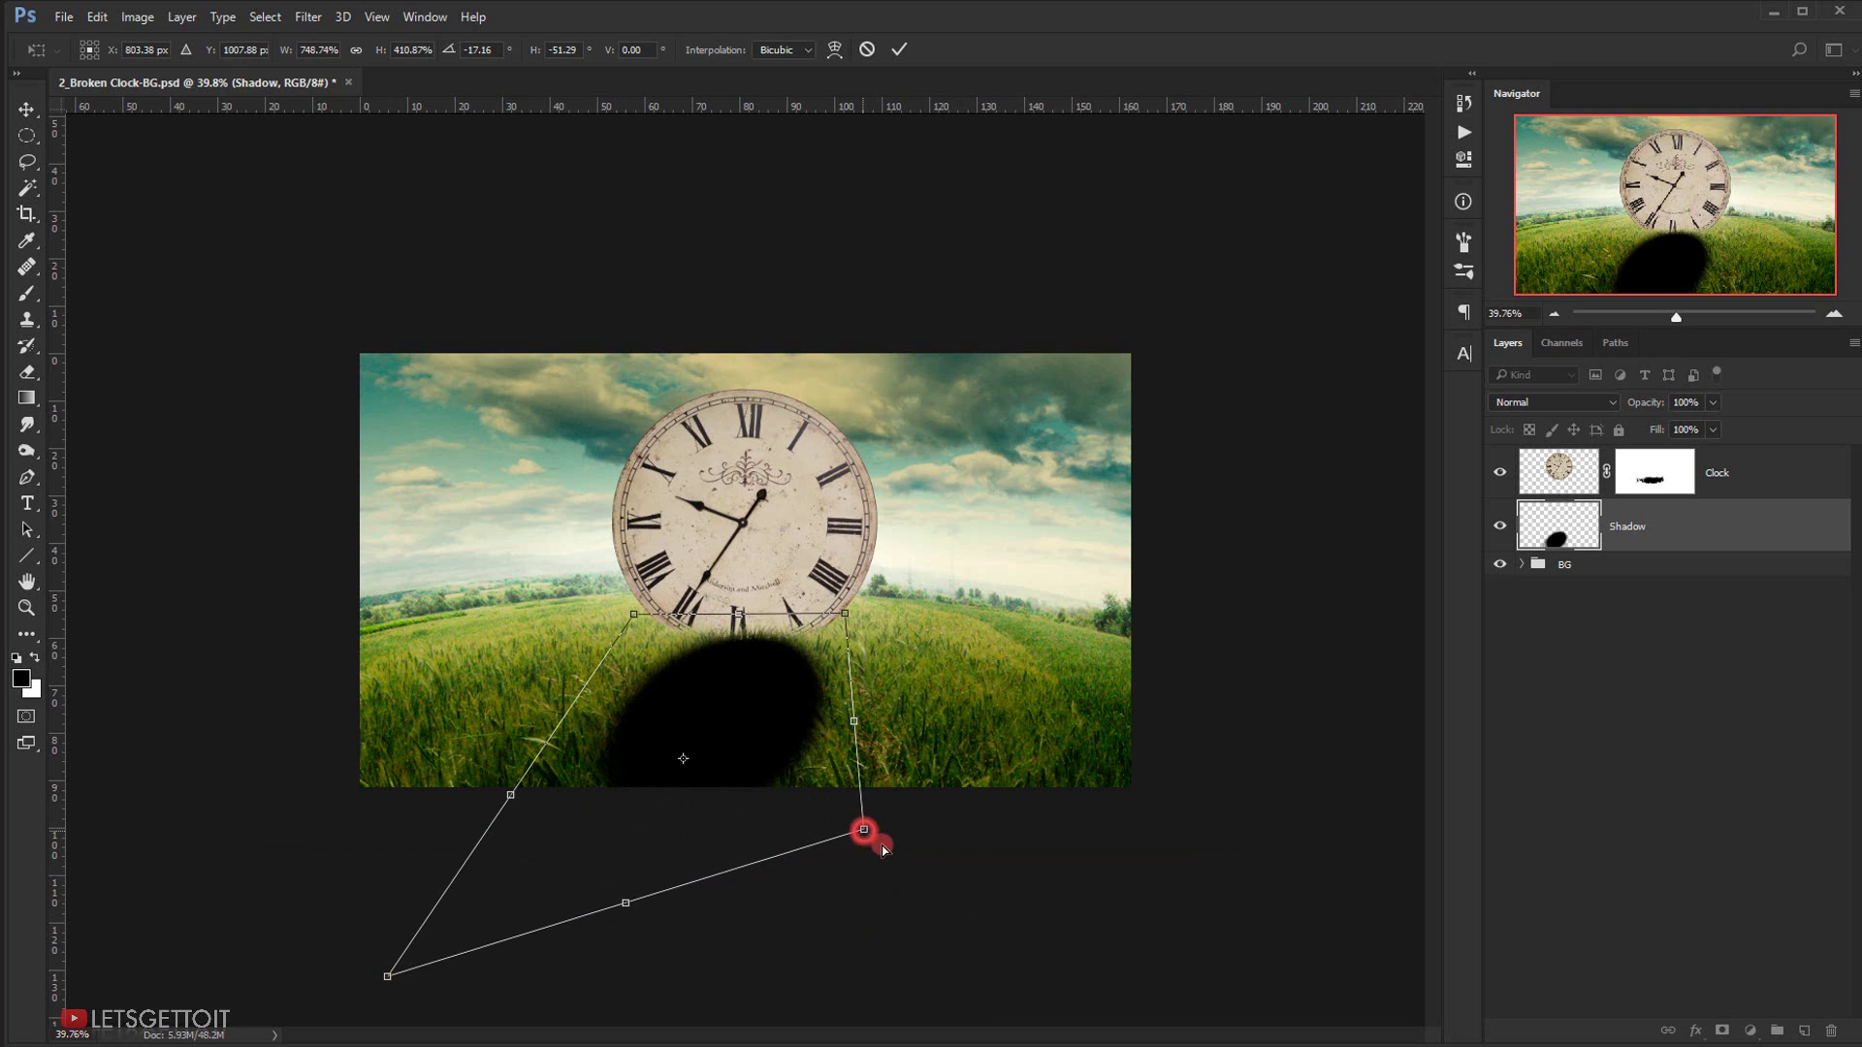
pyautogui.moveTo(867, 835); pyautogui.dragTo(1071, 1032)
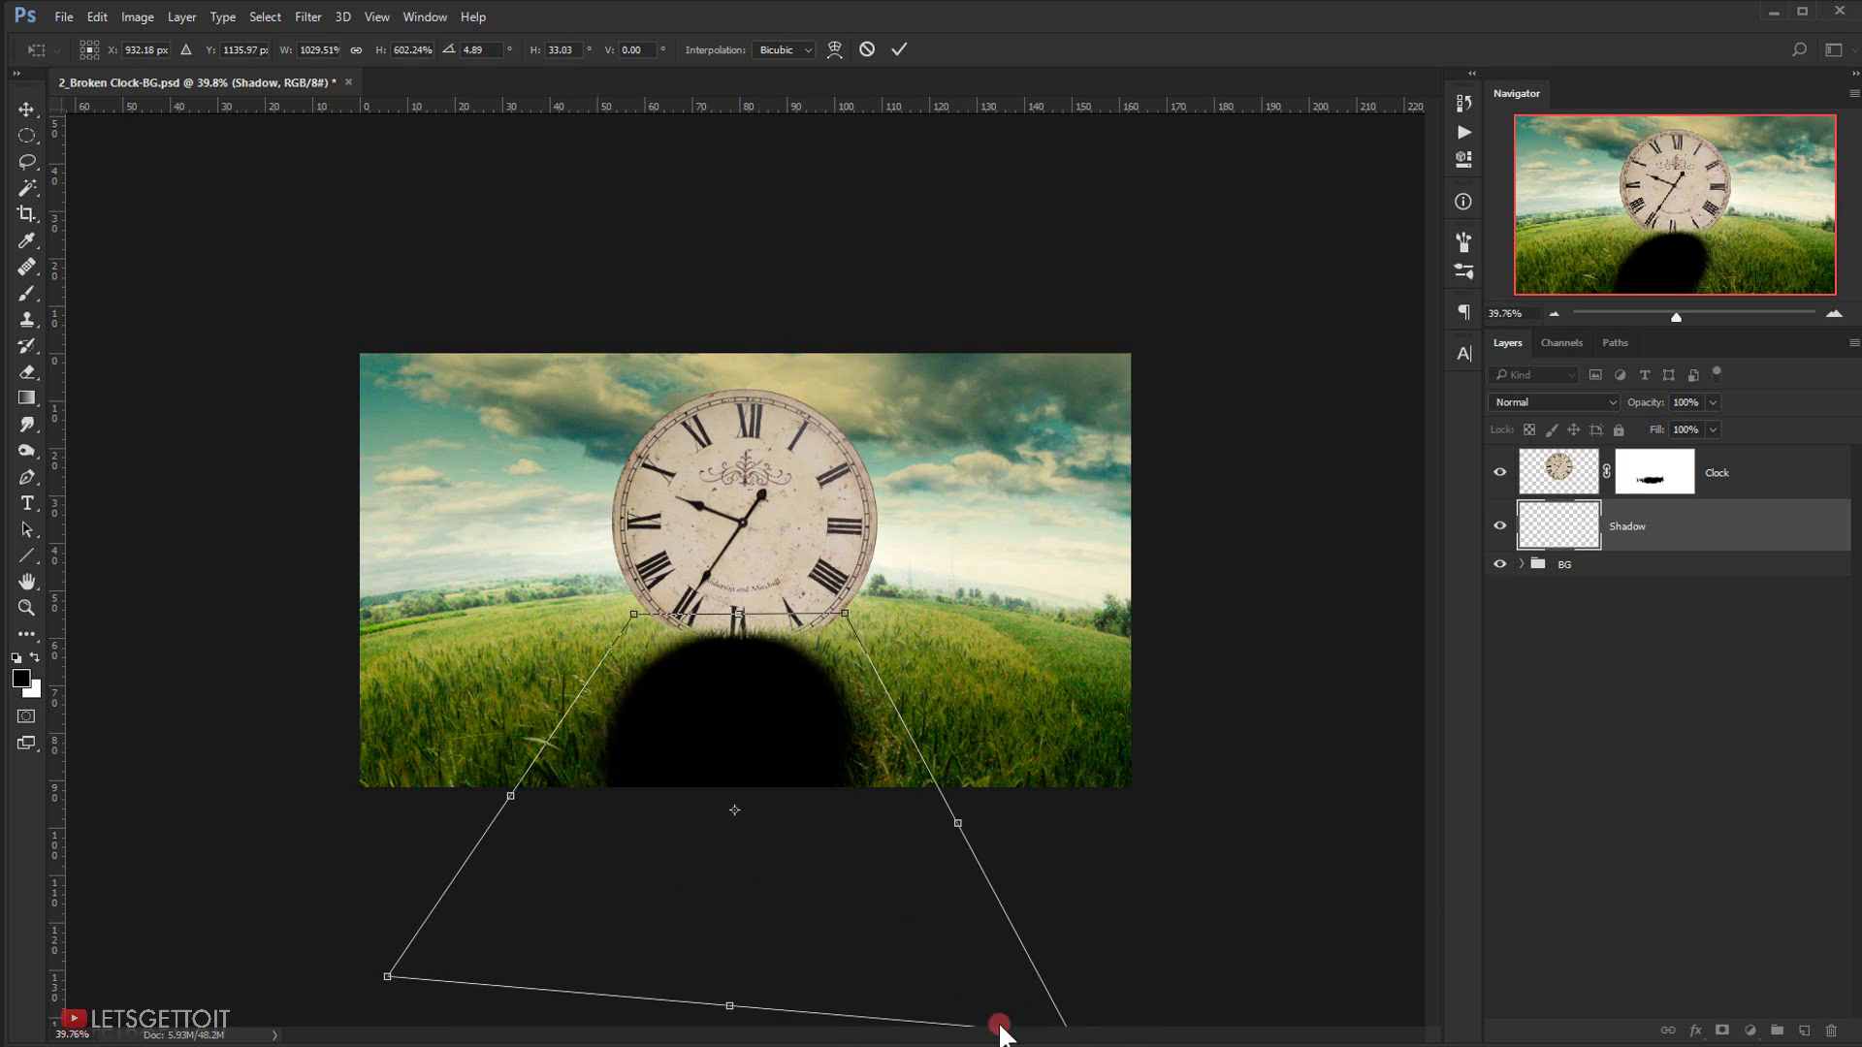
pyautogui.hotkey('ctrl', '-')
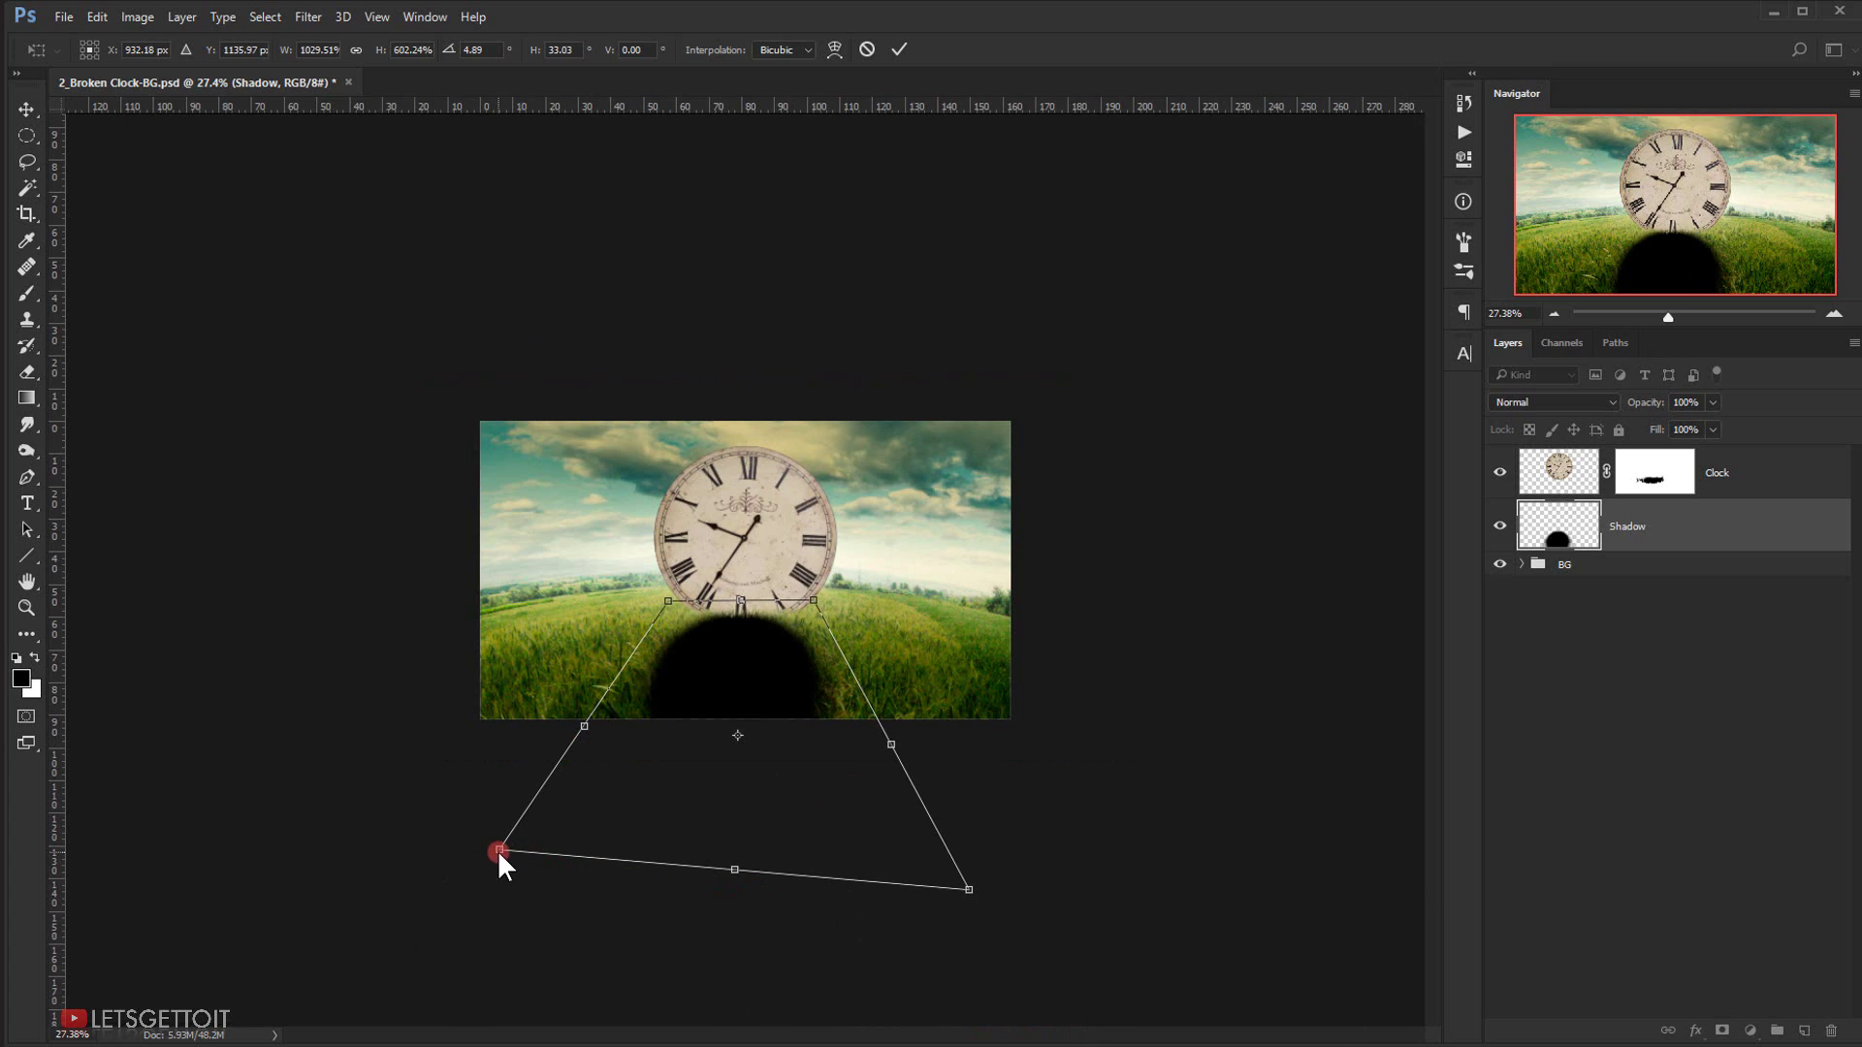
pyautogui.moveTo(498, 850); pyautogui.dragTo(417, 924)
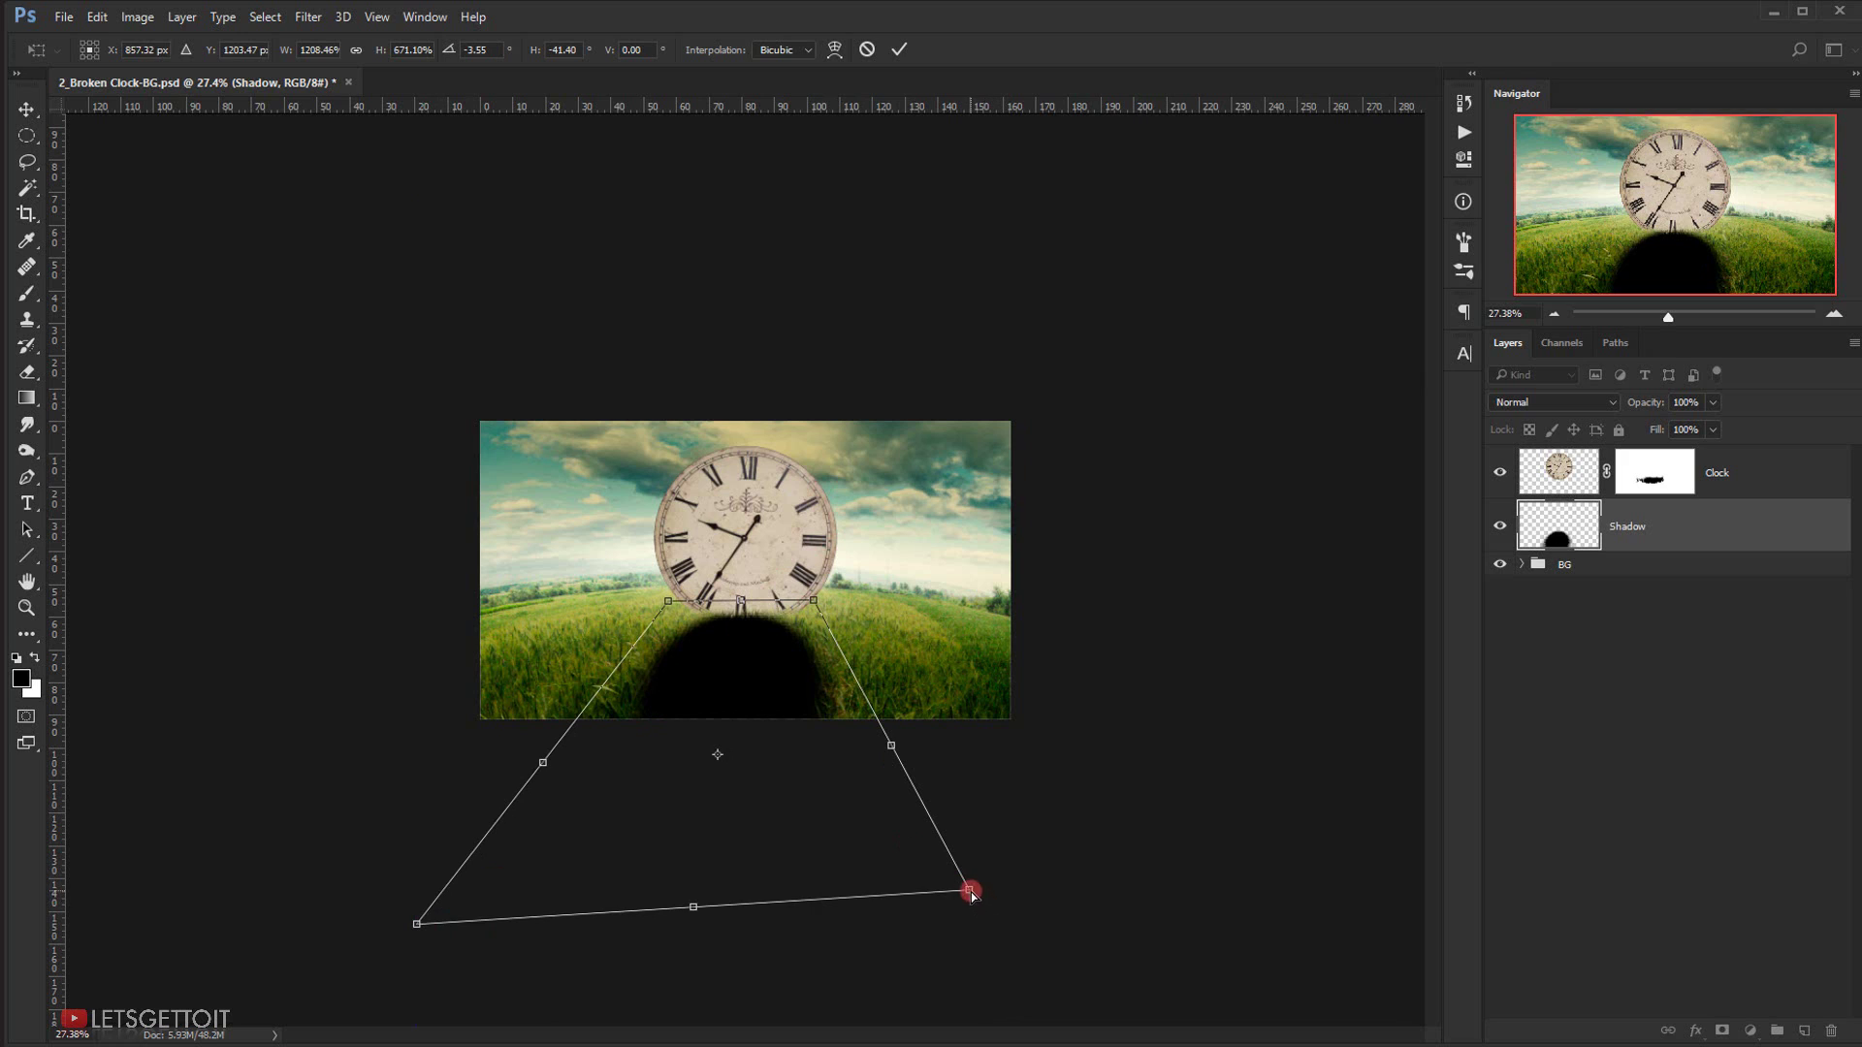
pyautogui.moveTo(971, 892); pyautogui.dragTo(1010, 917)
# - Fine-tune the upper corners against the clock's base, widen the lower corners further, and apply the shadow's distortion
pyautogui.moveTo(812, 608); pyautogui.dragTo(819, 603)
pyautogui.moveTo(669, 606); pyautogui.dragTo(676, 594)
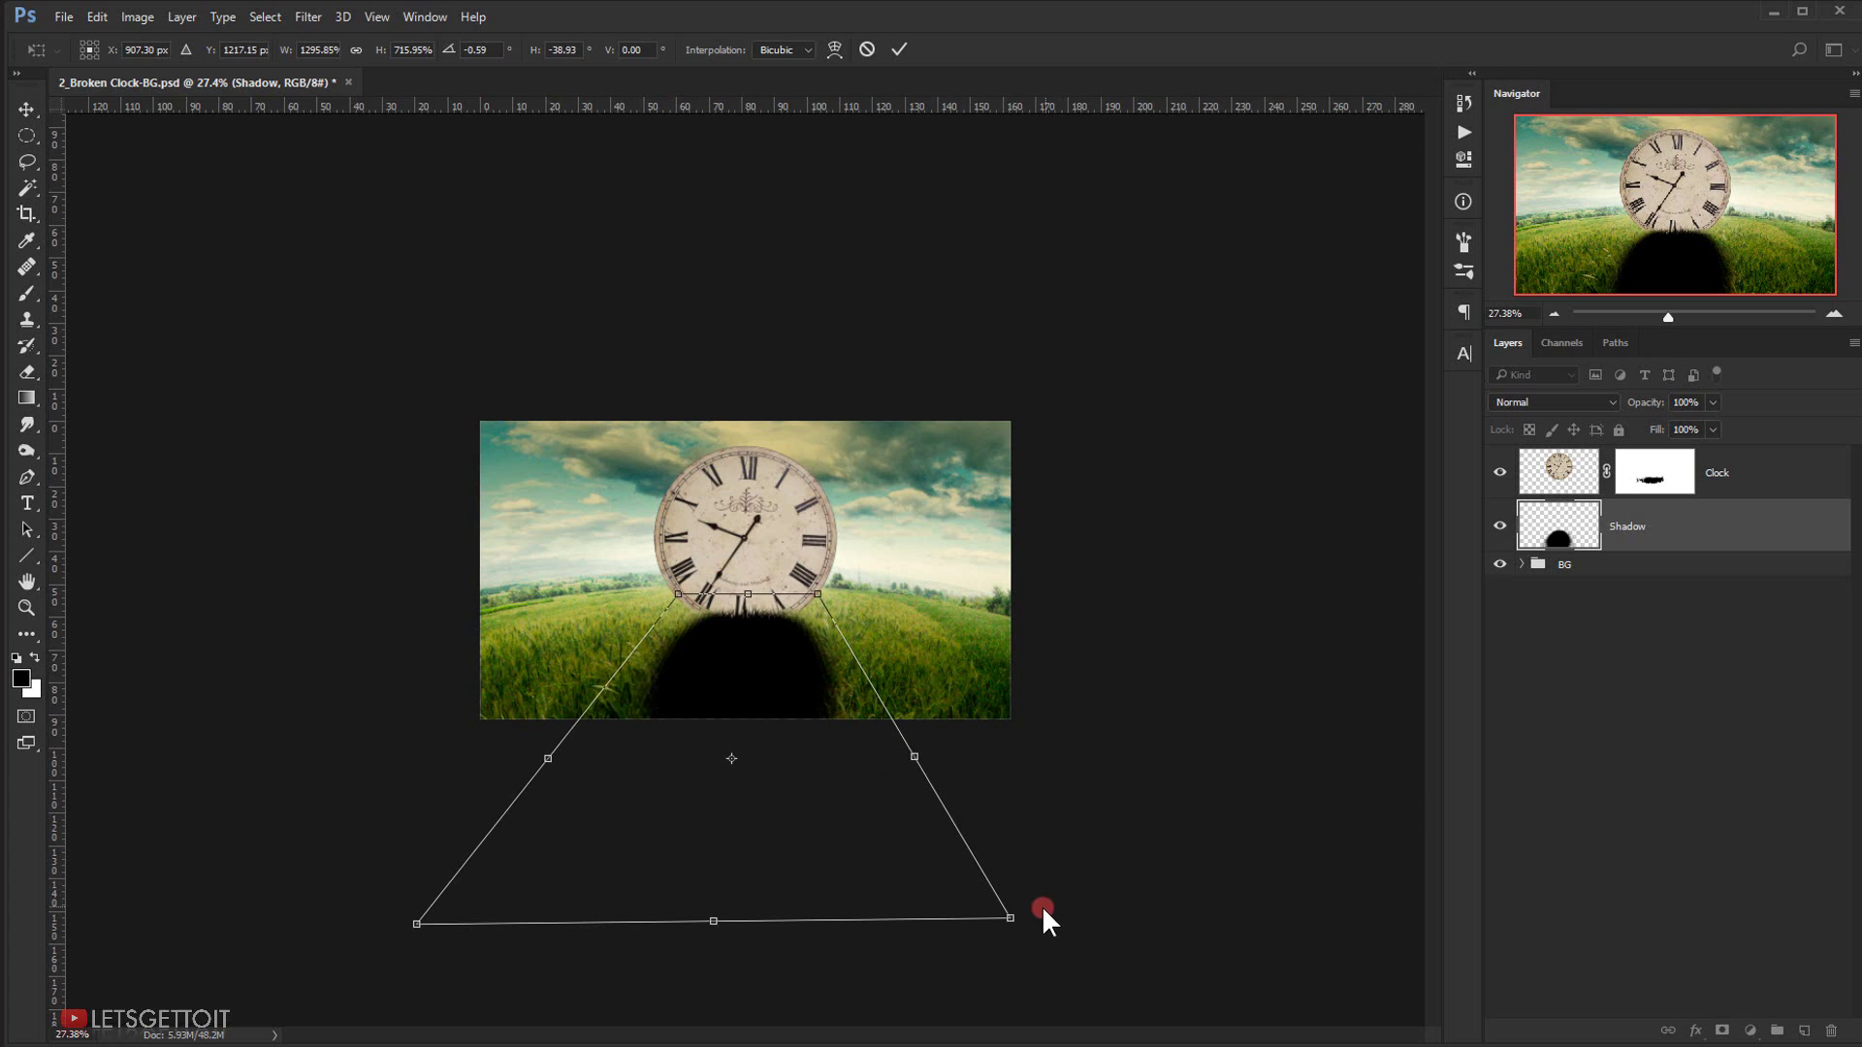
pyautogui.moveTo(1010, 917); pyautogui.dragTo(1062, 926)
pyautogui.moveTo(423, 933); pyautogui.dragTo(377, 936)
pyautogui.scroll(5, 703, 669)
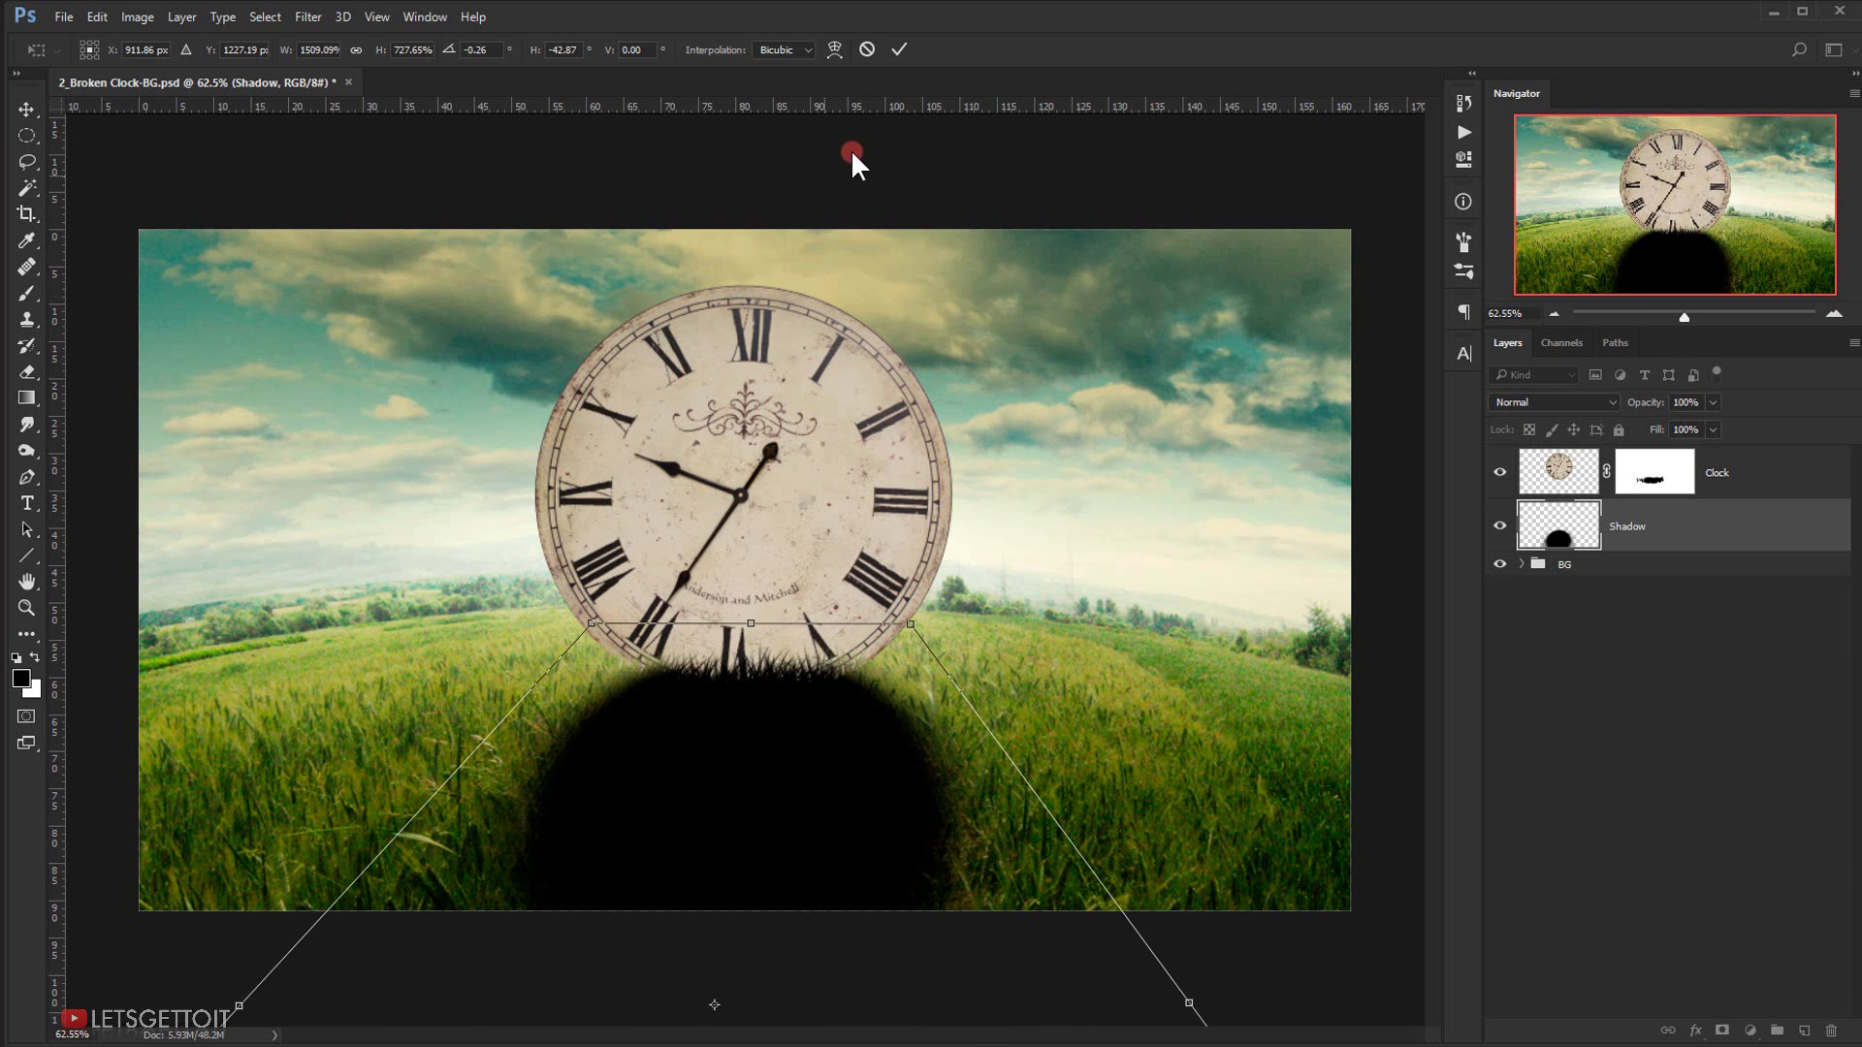
pyautogui.click(900, 49)
# - Set the Shadow layer's opacity to 50% and duplicate the layer
pyautogui.press('b')
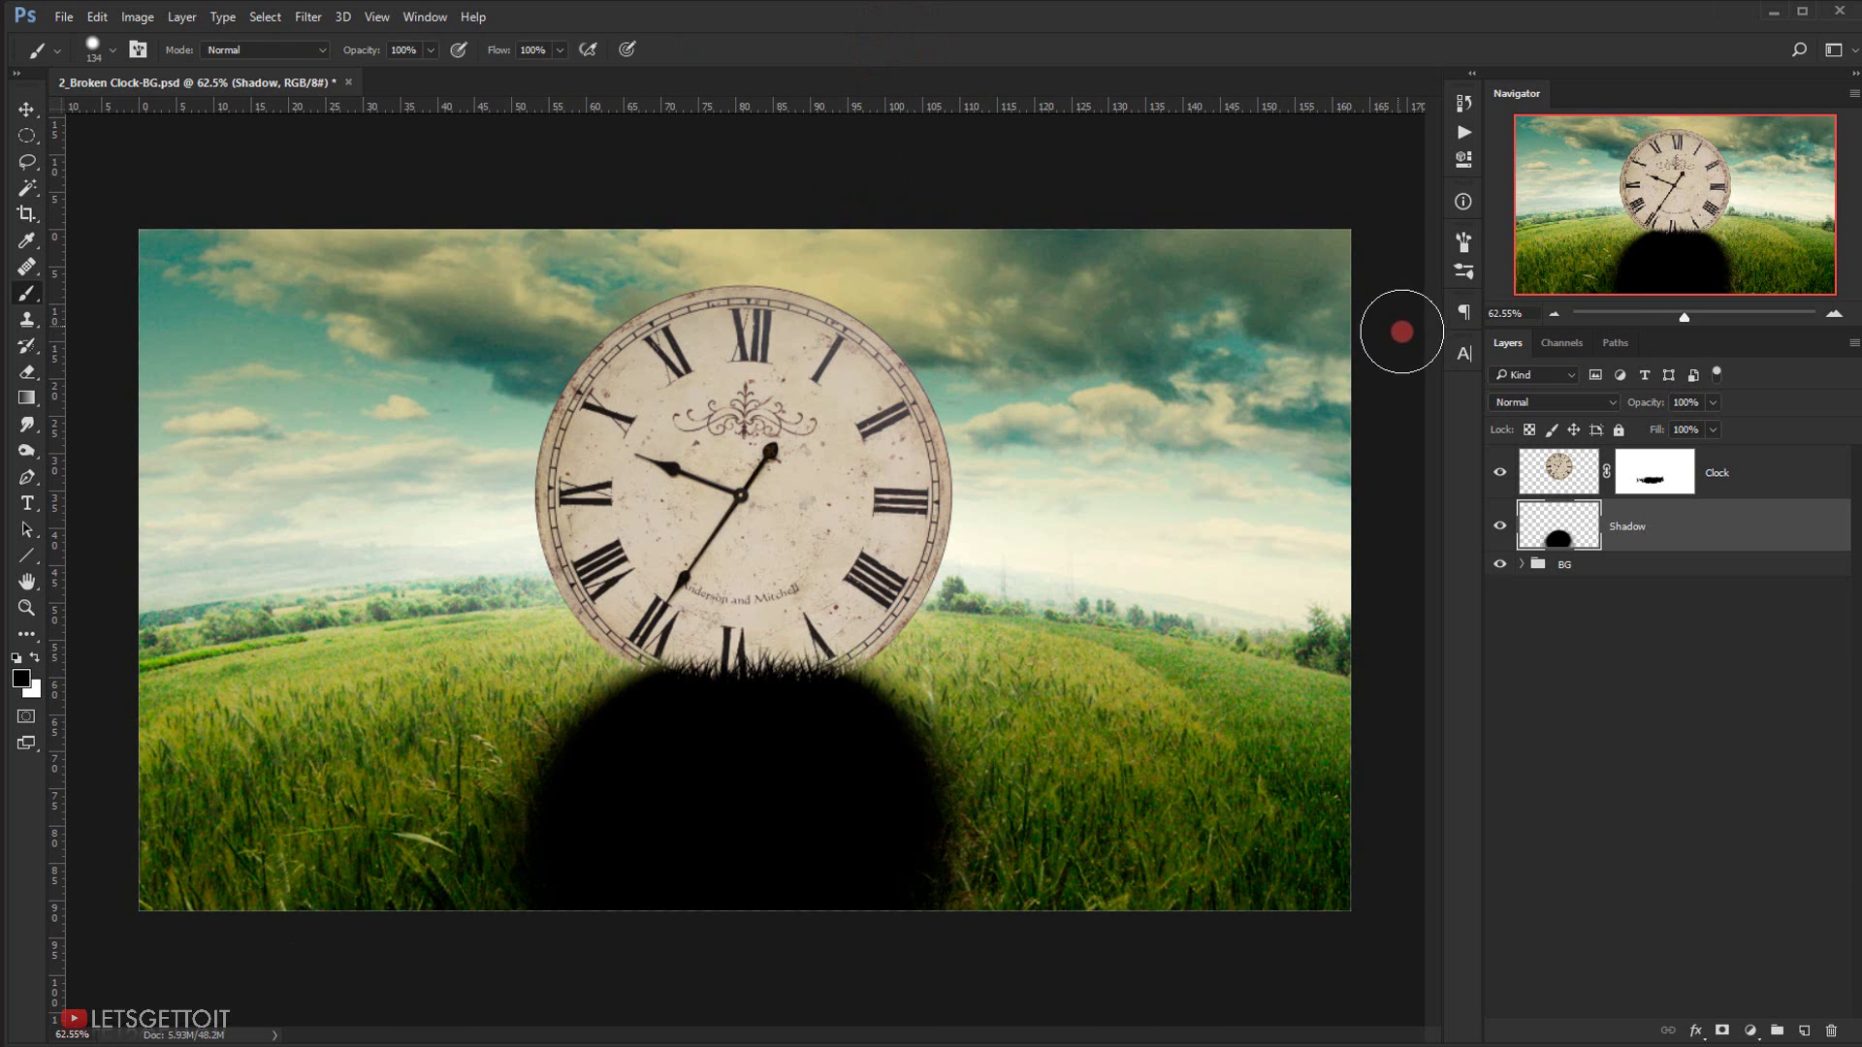
pyautogui.click(1692, 404)
pyautogui.click(1693, 403)
pyautogui.write('50')
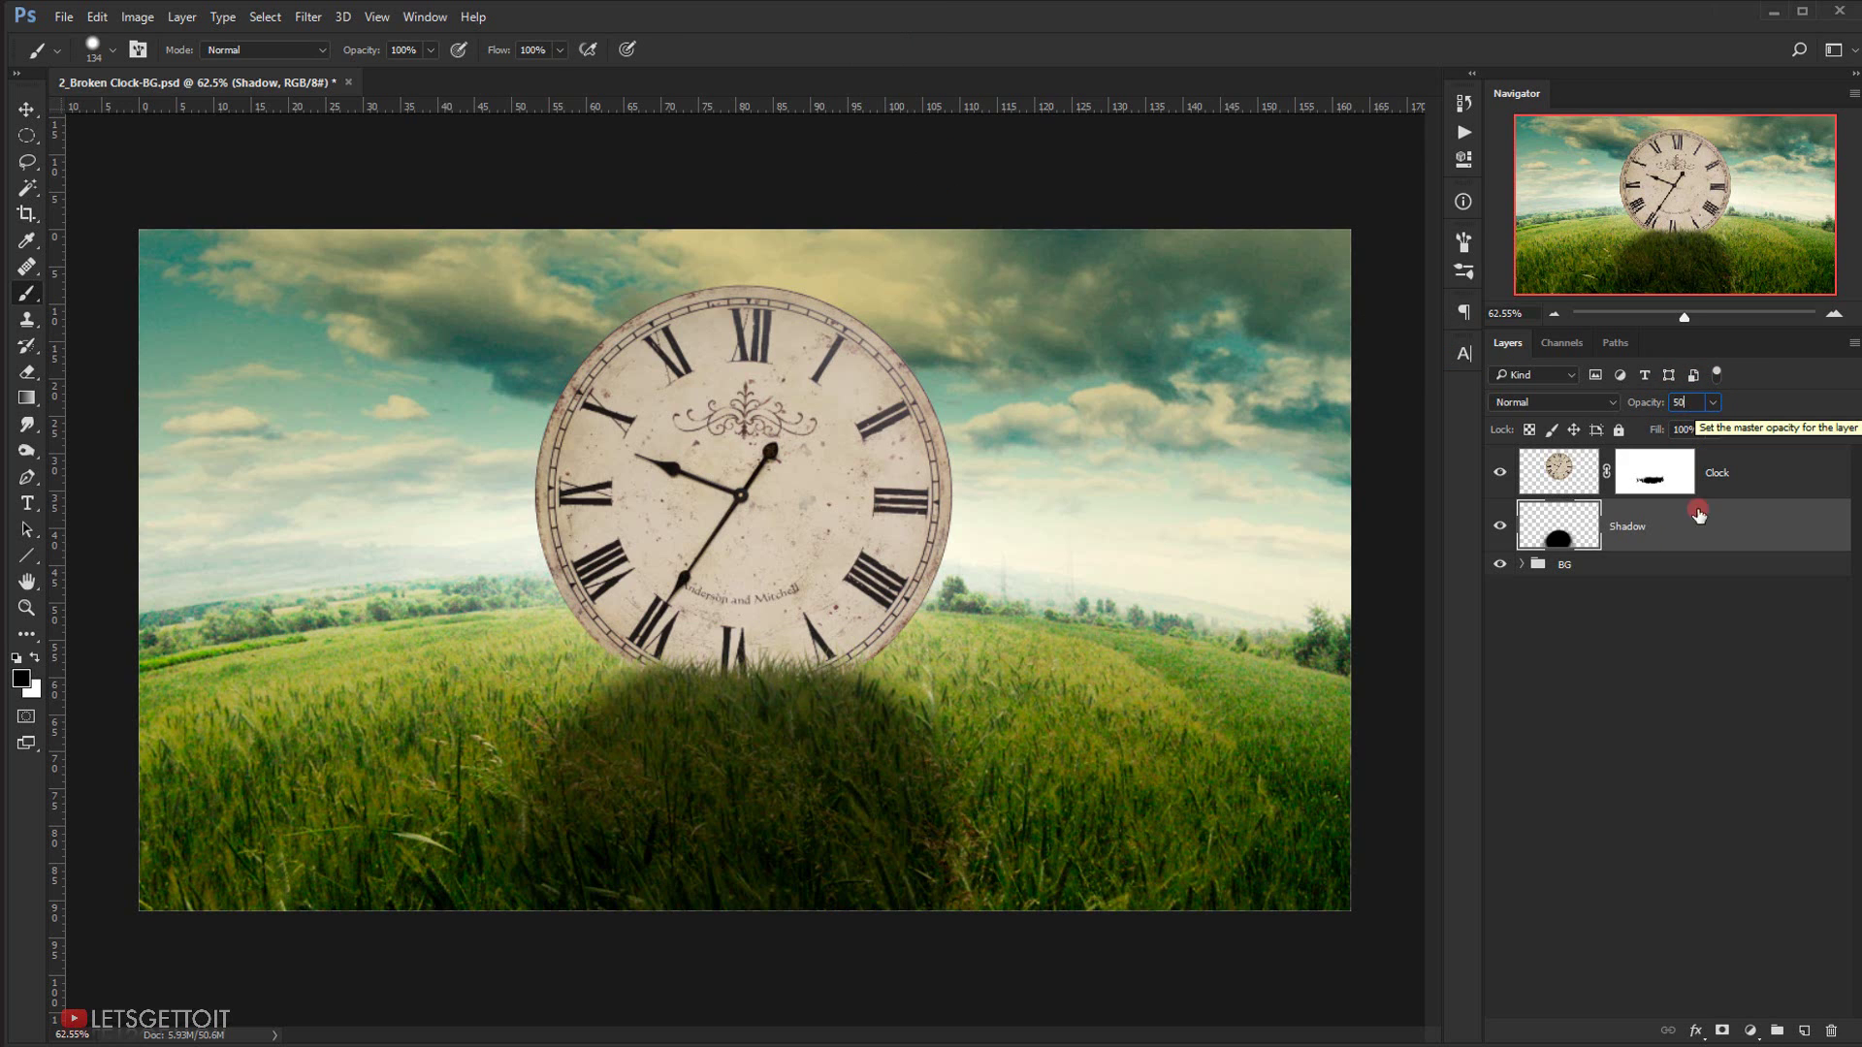
pyautogui.click(1799, 489)
pyautogui.click(1688, 523)
pyautogui.click(1588, 543)
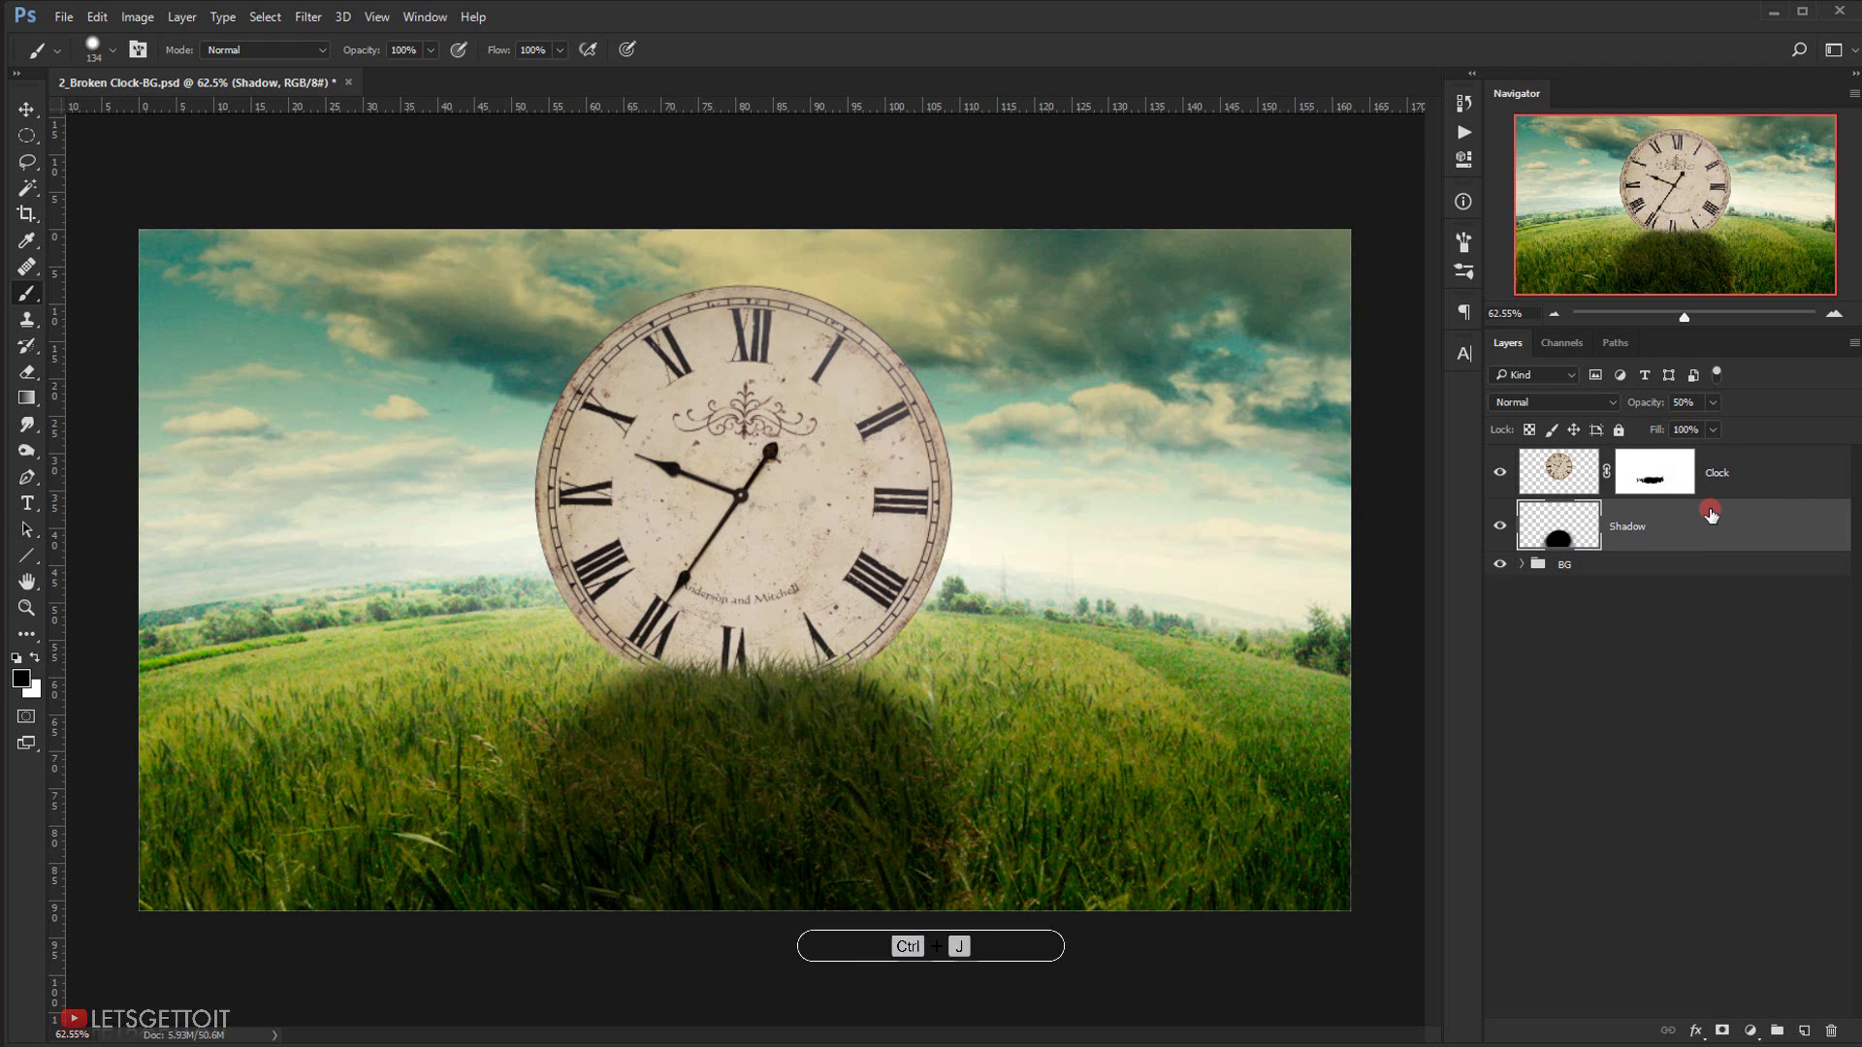
pyautogui.hotkey('ctrl', 'j')
pyautogui.scroll(-3, 669, 771)
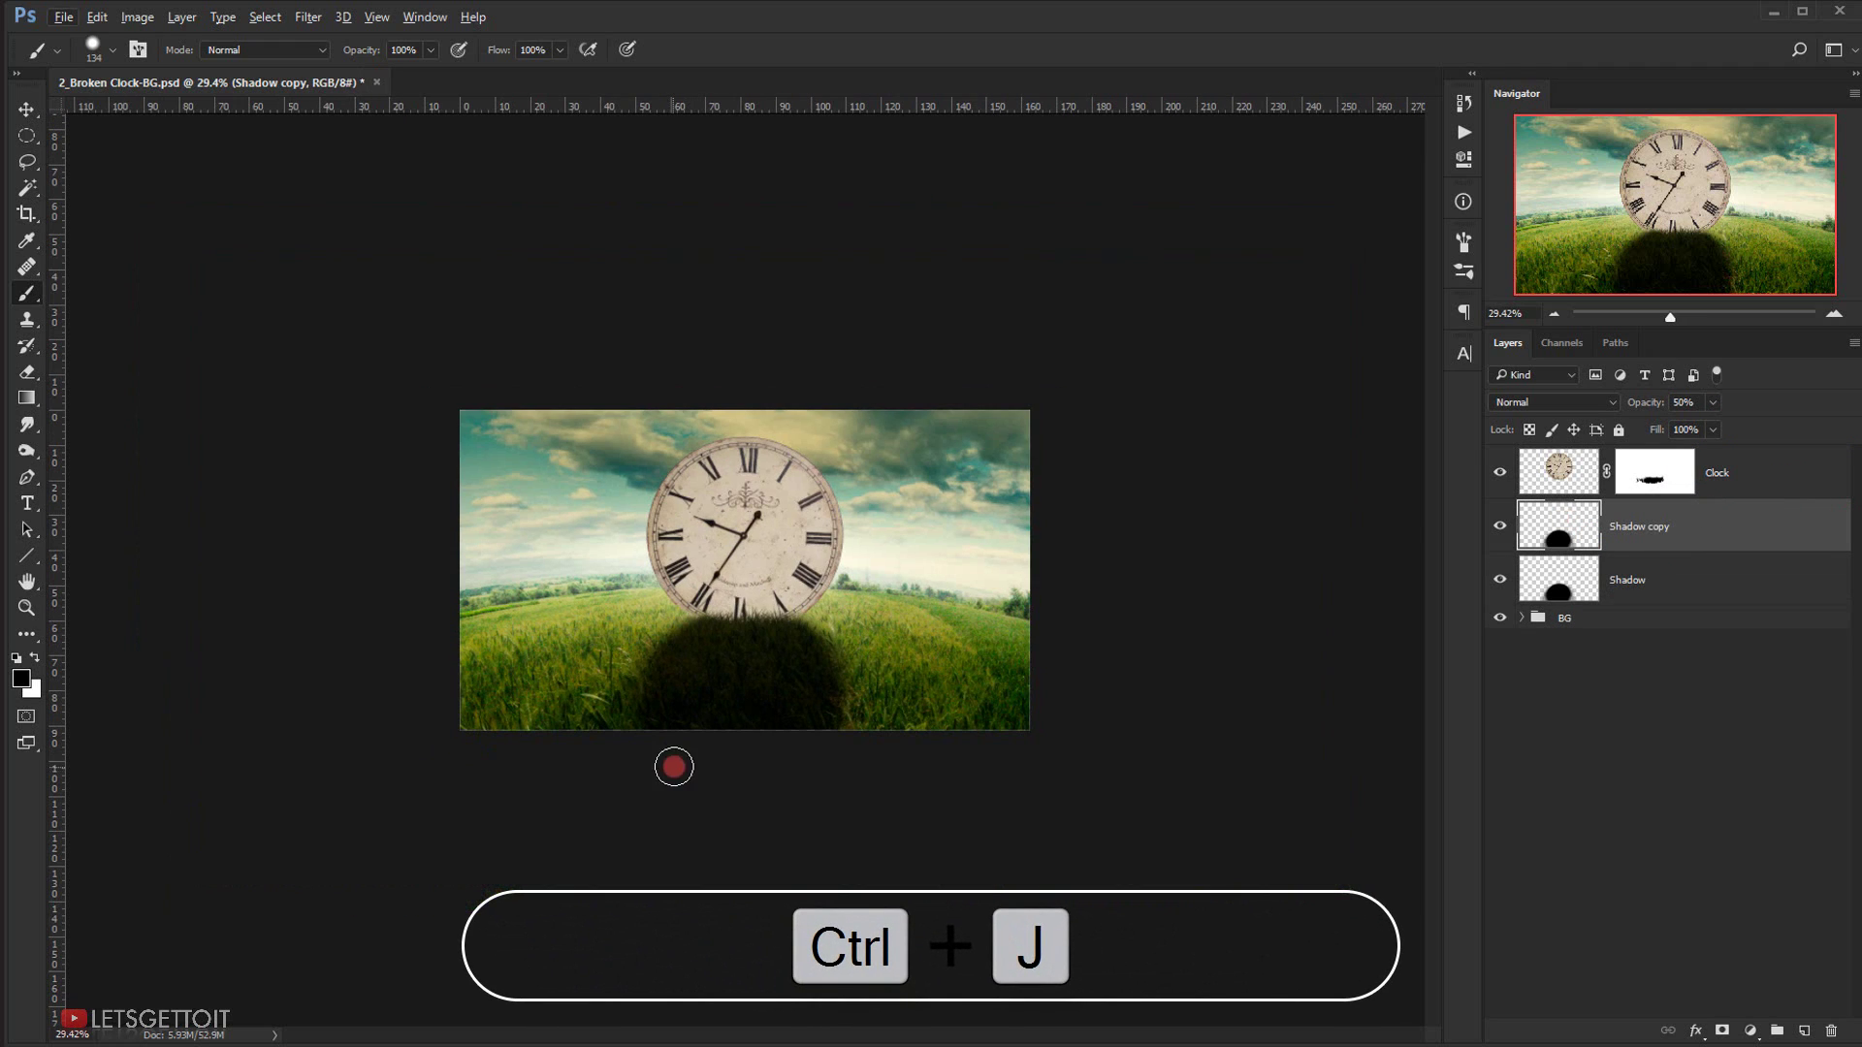
pyautogui.hotkey('ctrl', 't')
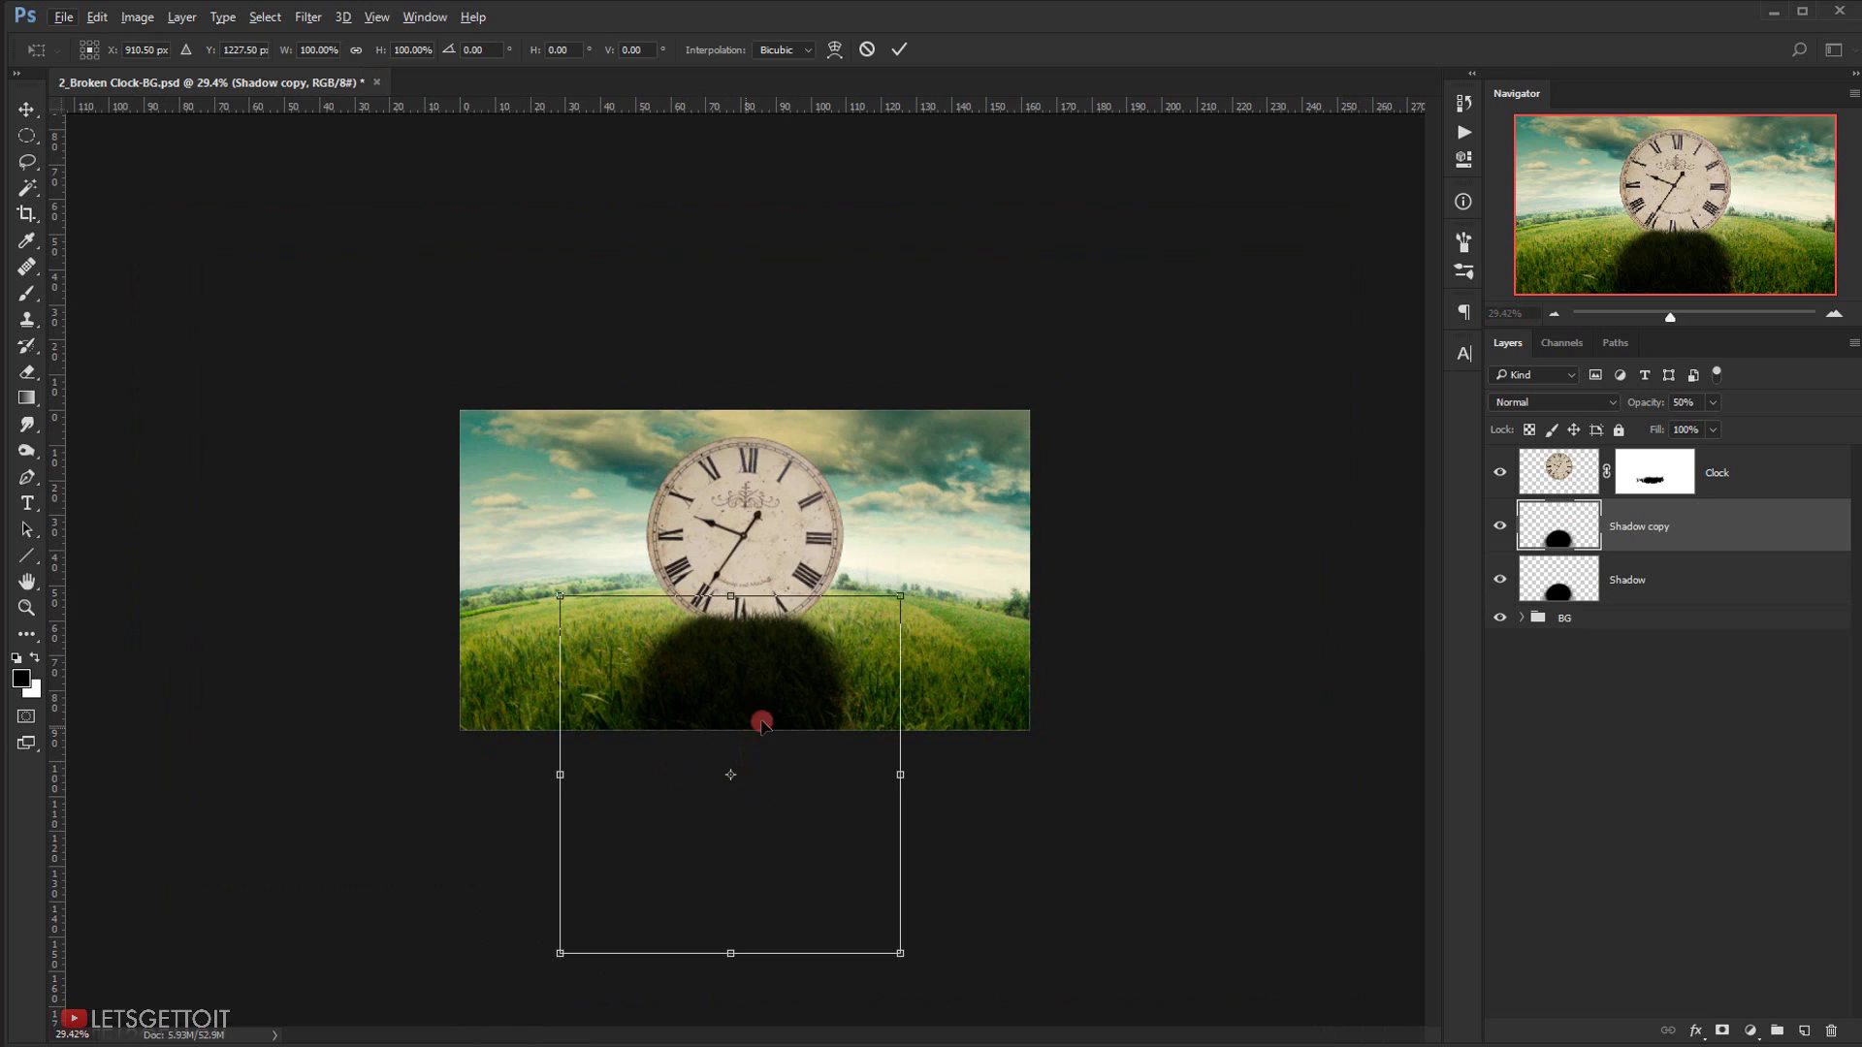
pyautogui.moveTo(897, 774); pyautogui.dragTo(1009, 768)
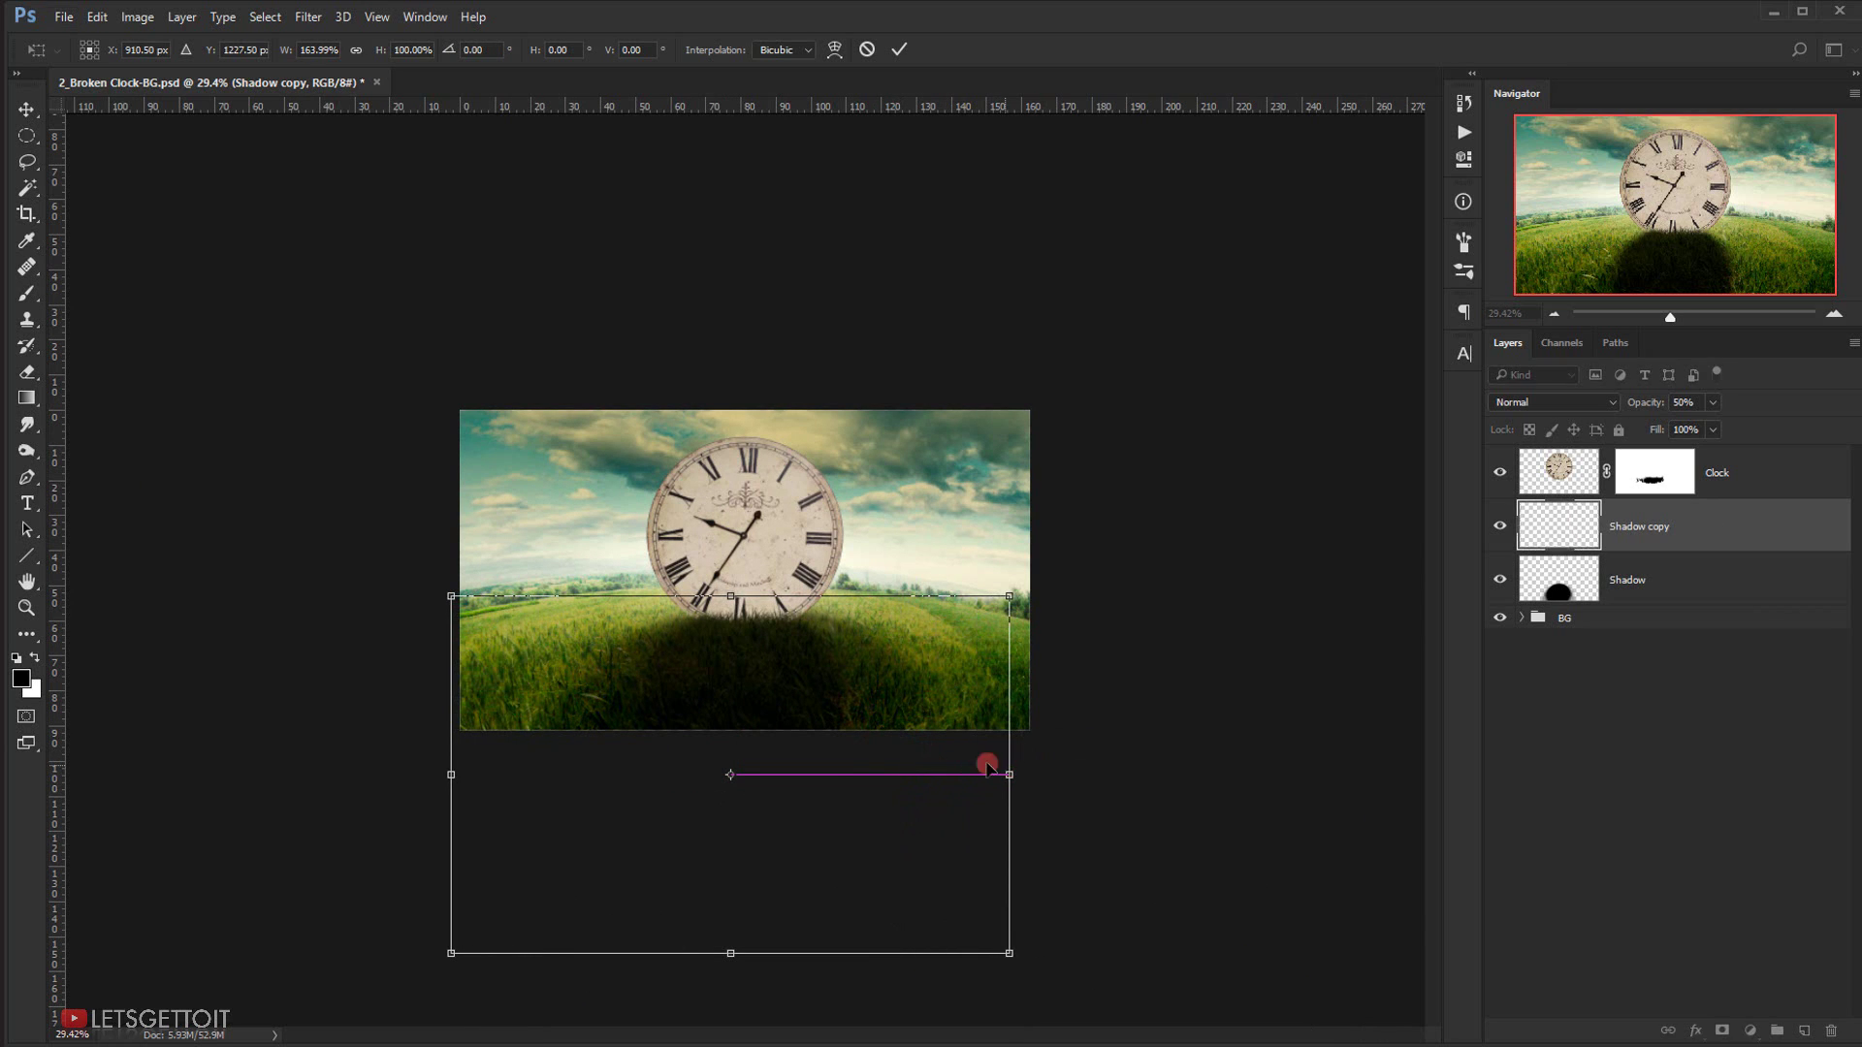
pyautogui.rightClick(774, 655)
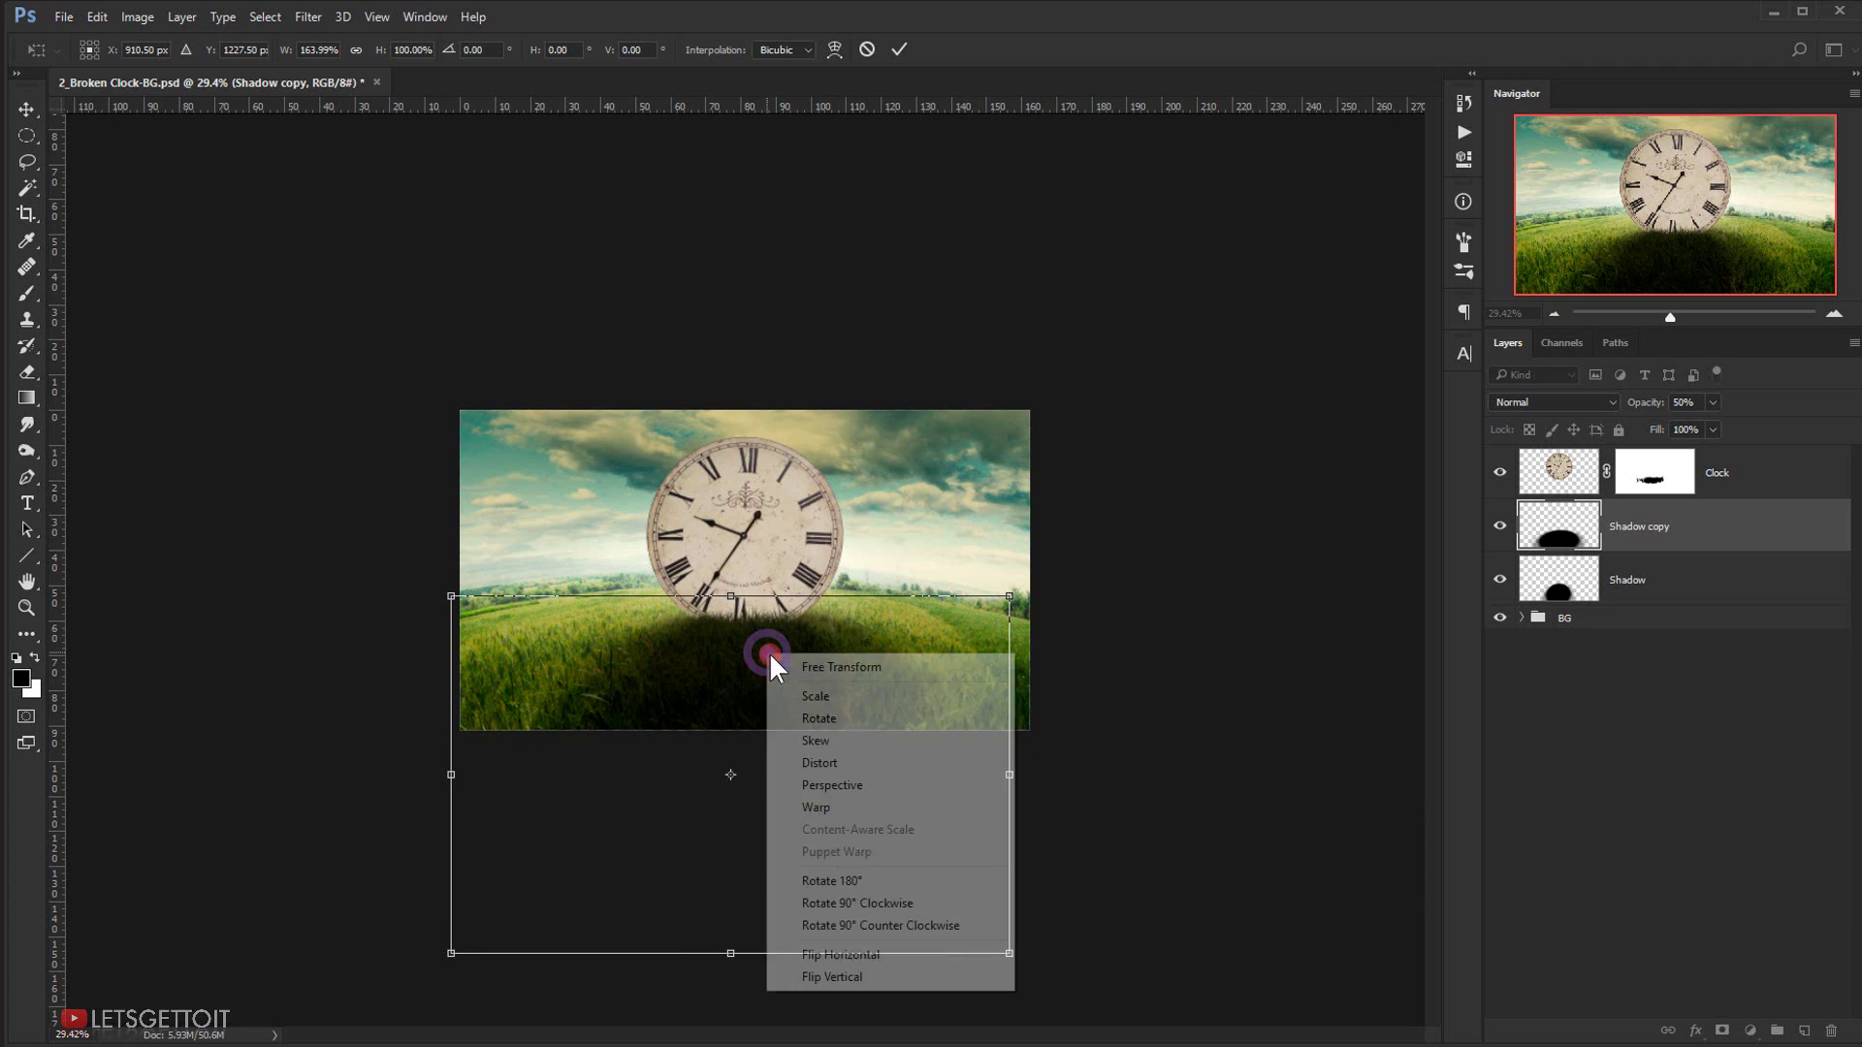
pyautogui.click(889, 765)
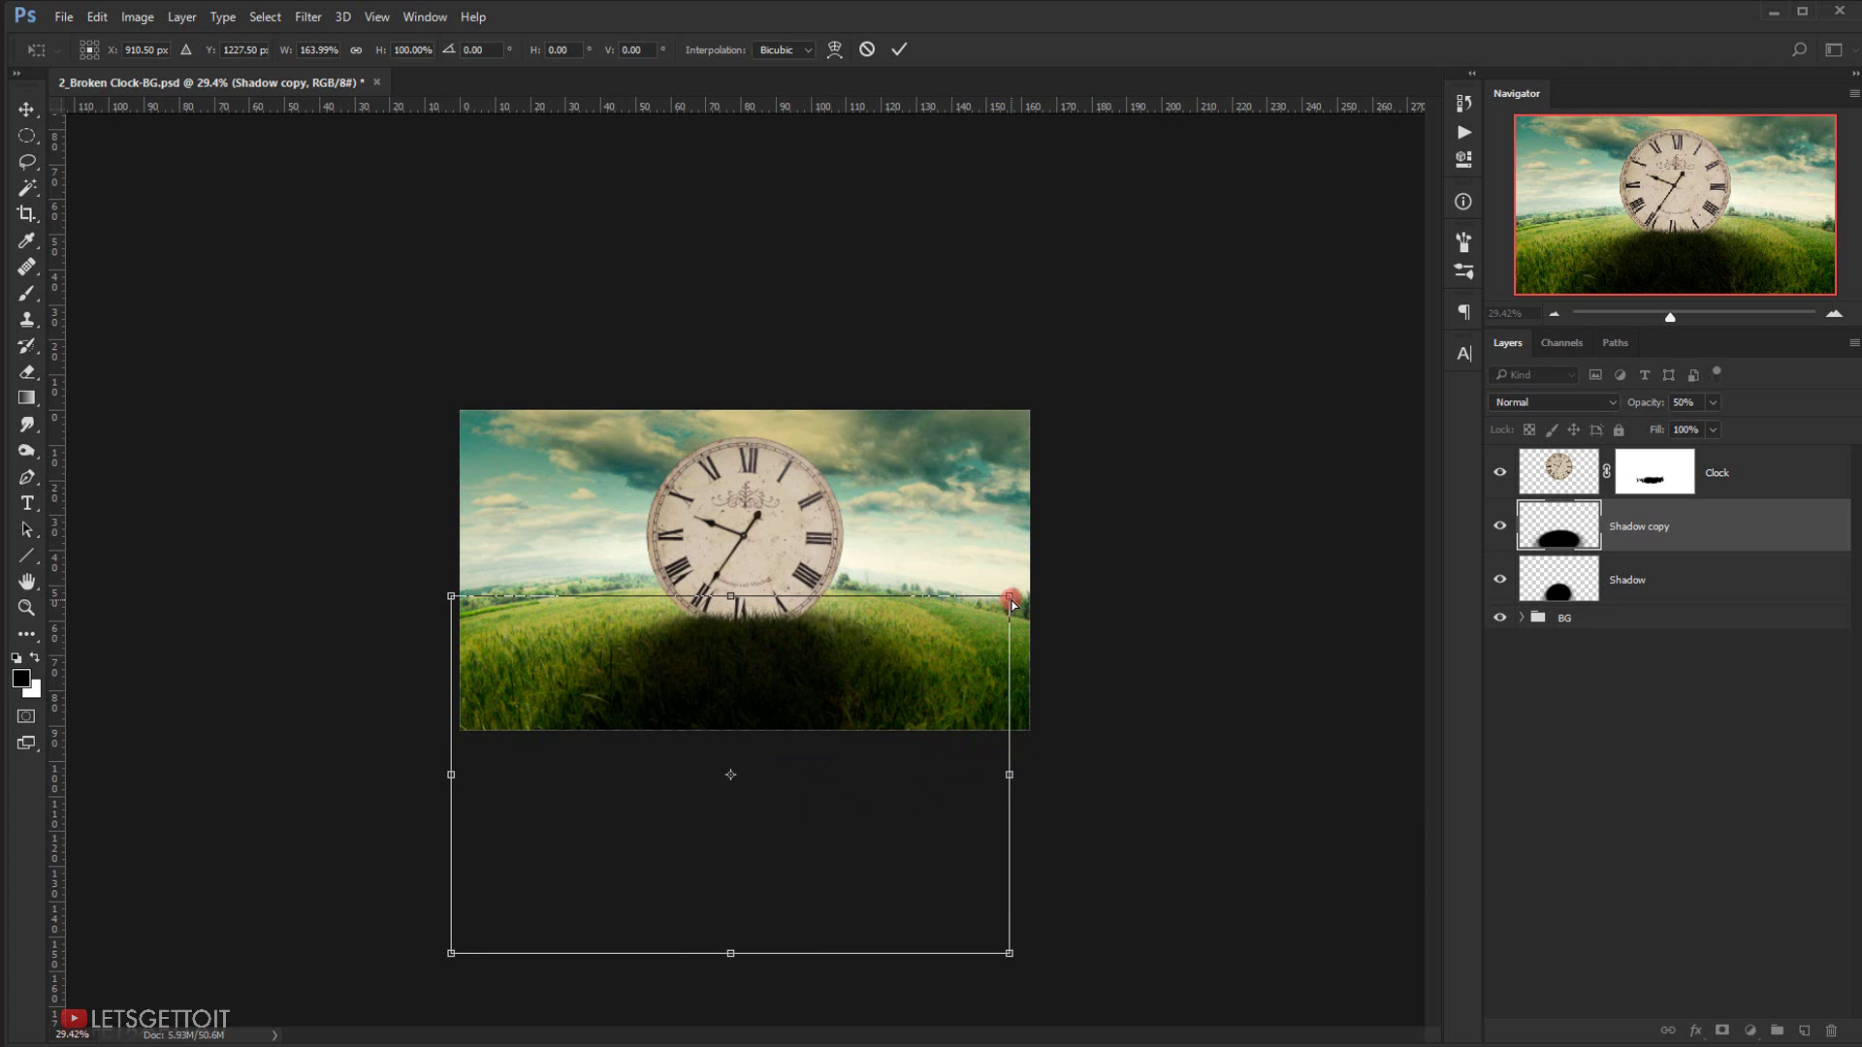
pyautogui.moveTo(1009, 599)
pyautogui.mouseDown()
pyautogui.moveTo(903, 618)
pyautogui.moveTo(956, 615)
pyautogui.mouseUp()
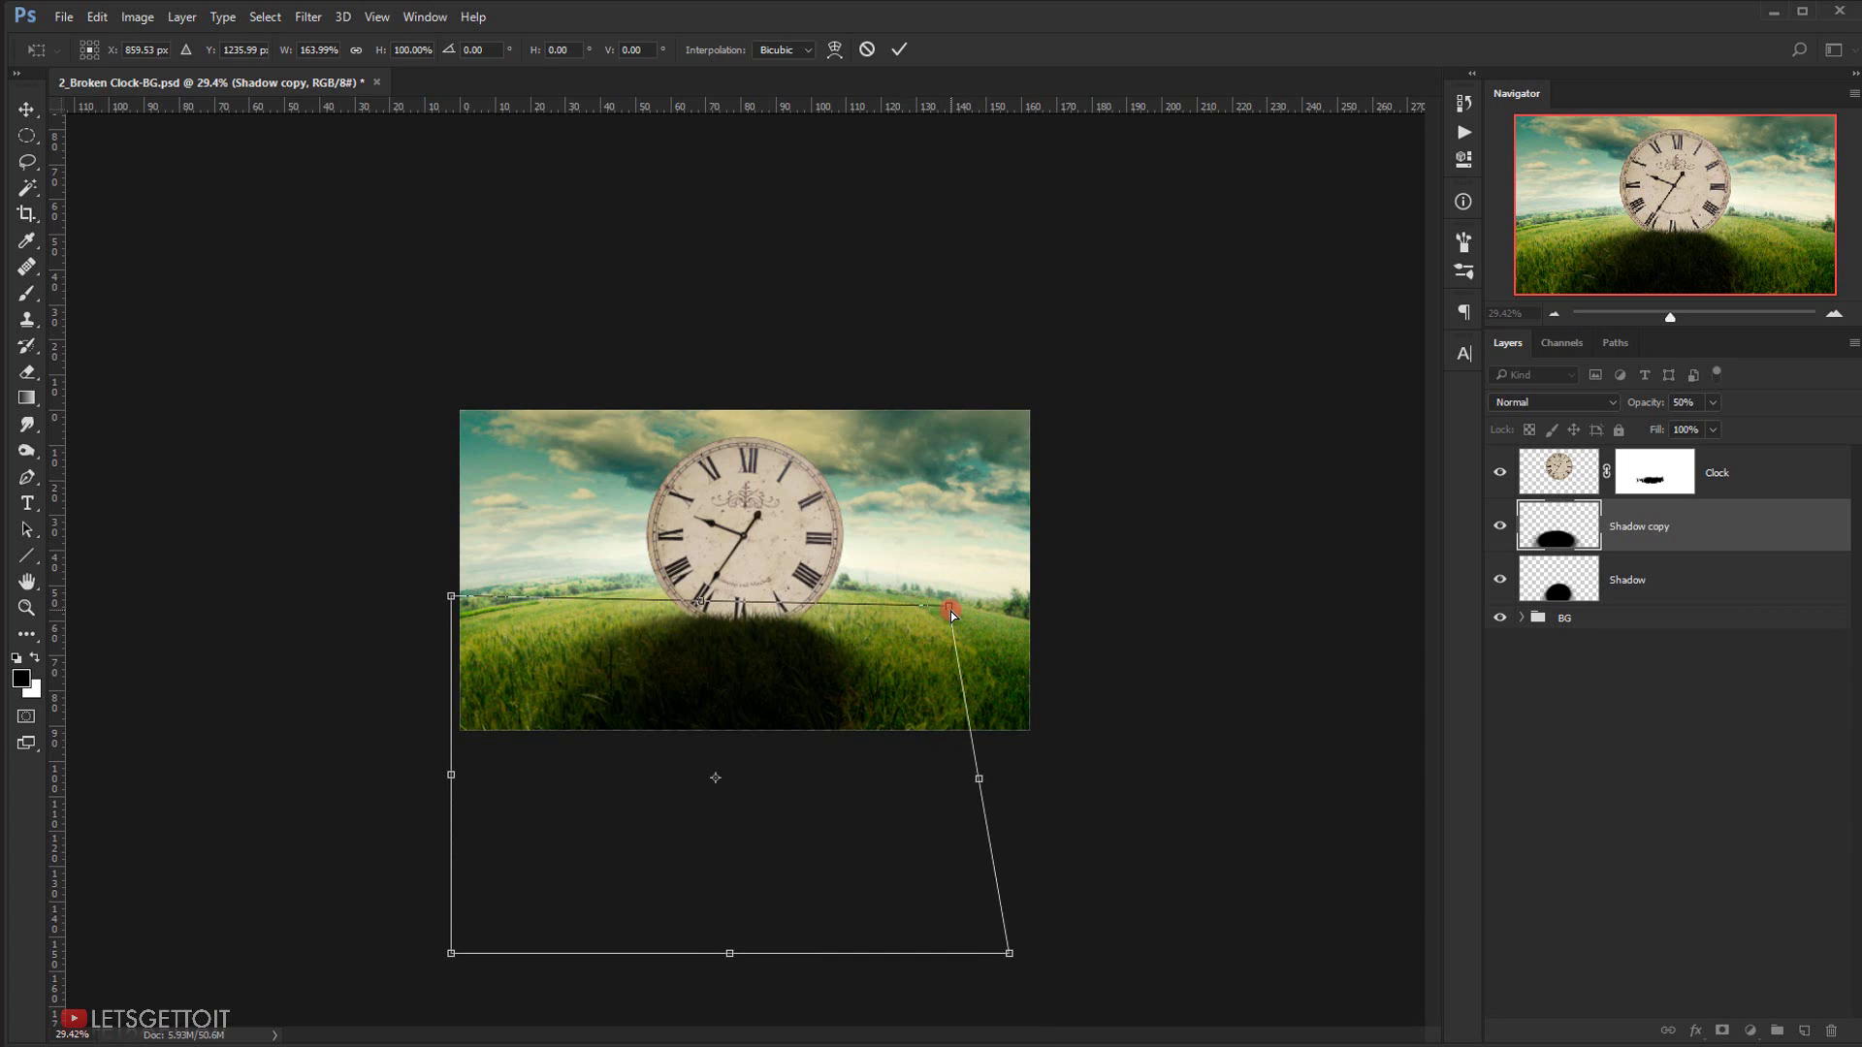
pyautogui.press('Return')
pyautogui.press('b')
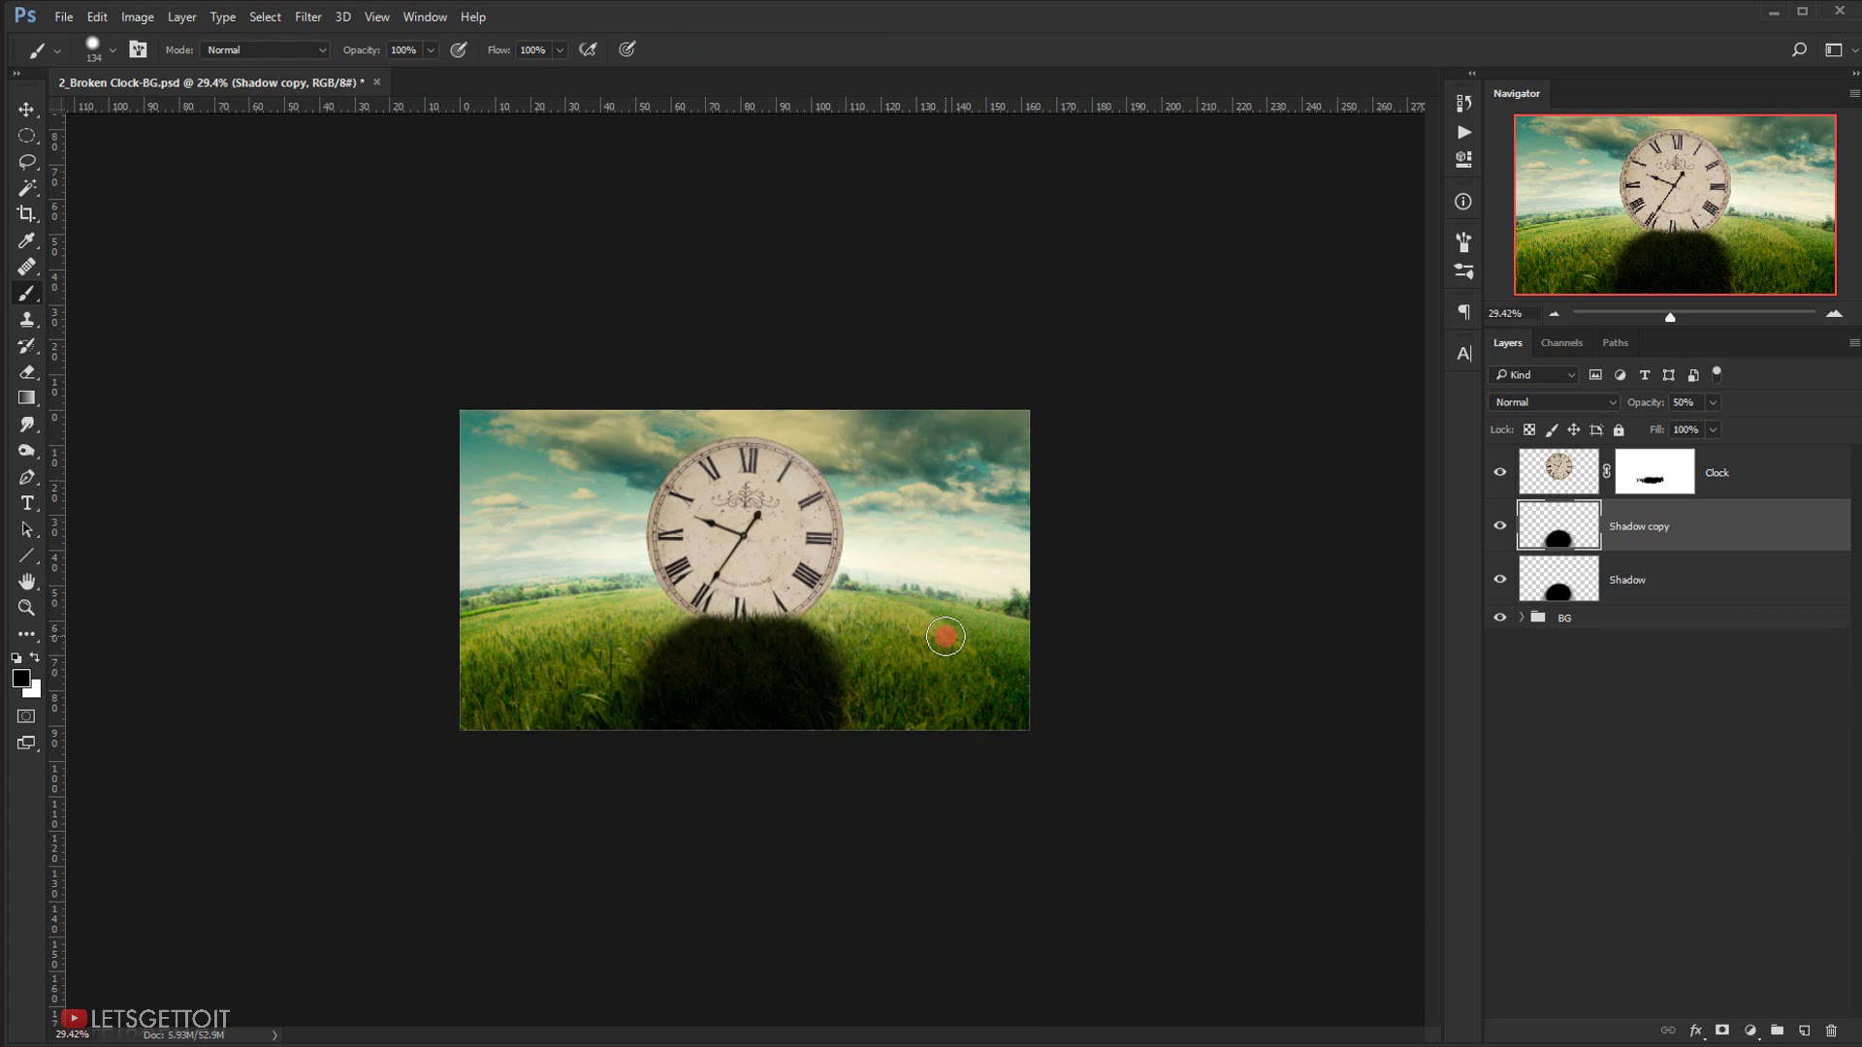
# - Widen the Shadow copy shape to about 203% from its center, and distort its lower corners outward beyond the canvas
pyautogui.hotkey('ctrl', 't')
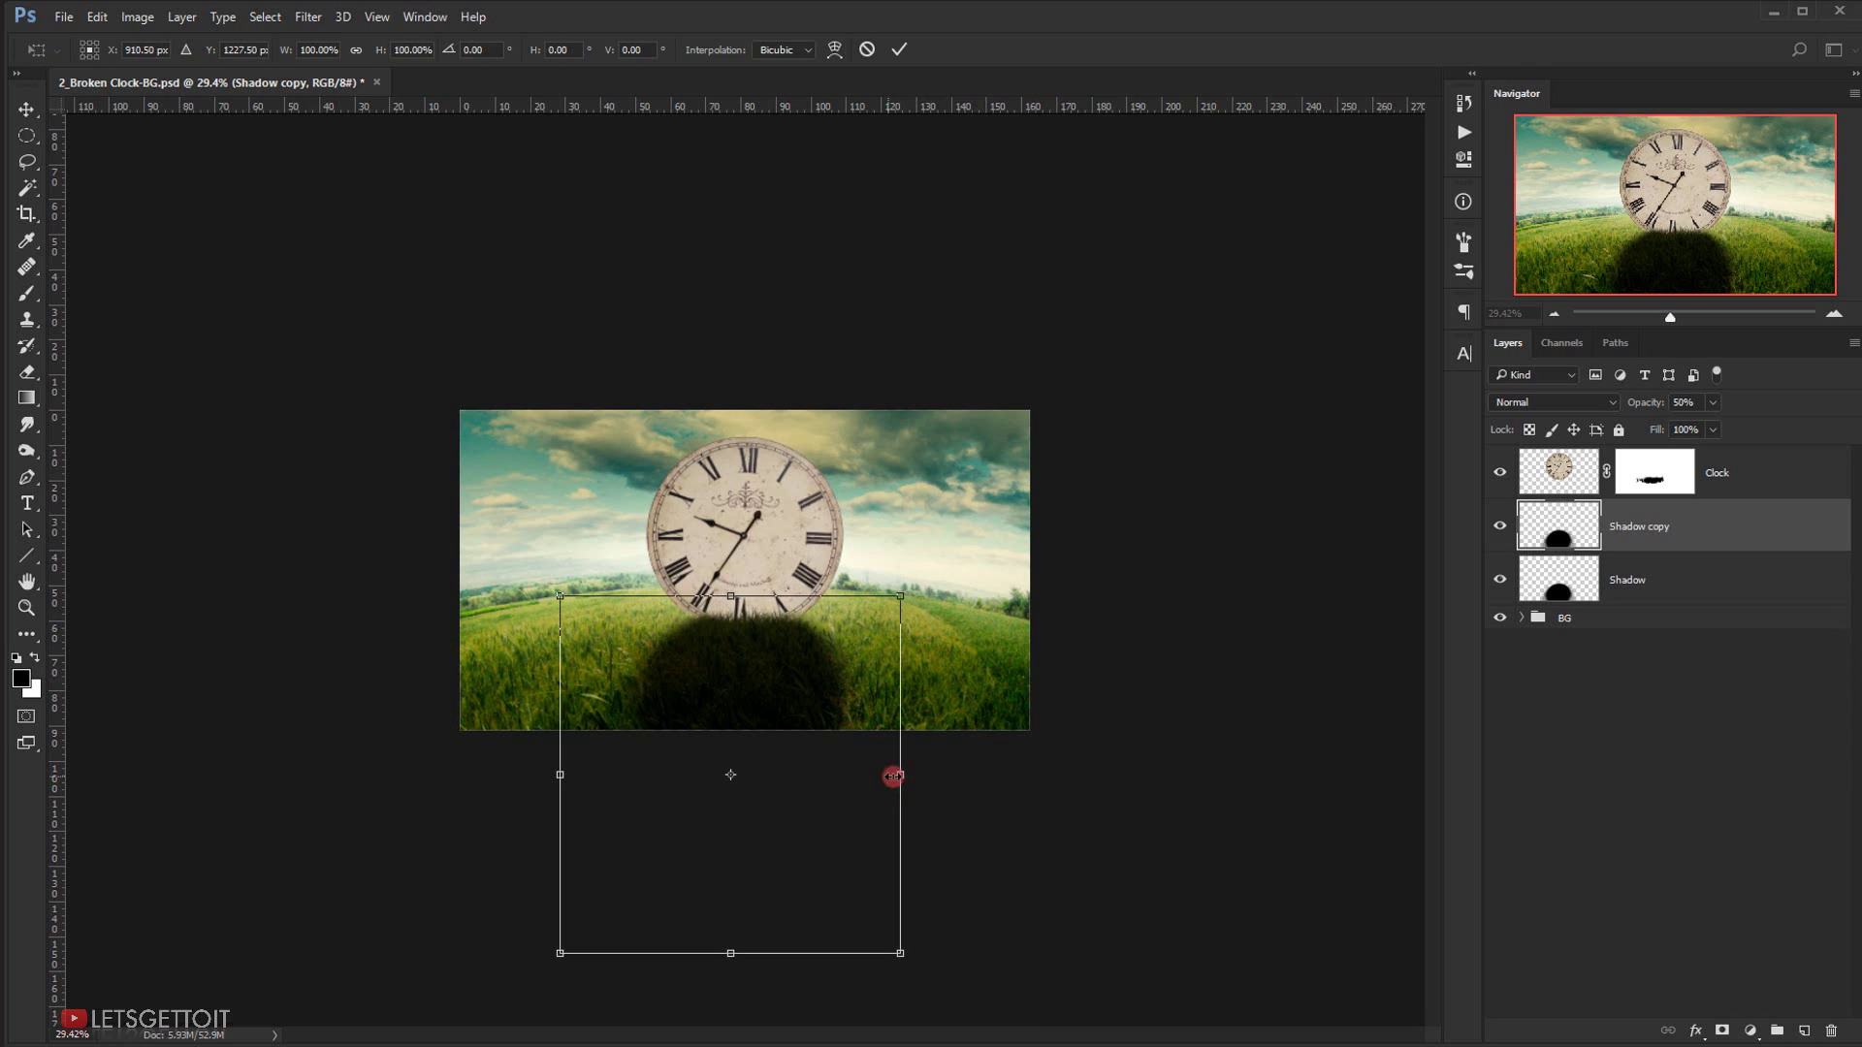
pyautogui.moveTo(893, 776); pyautogui.dragTo(1079, 776)
pyautogui.rightClick(769, 644)
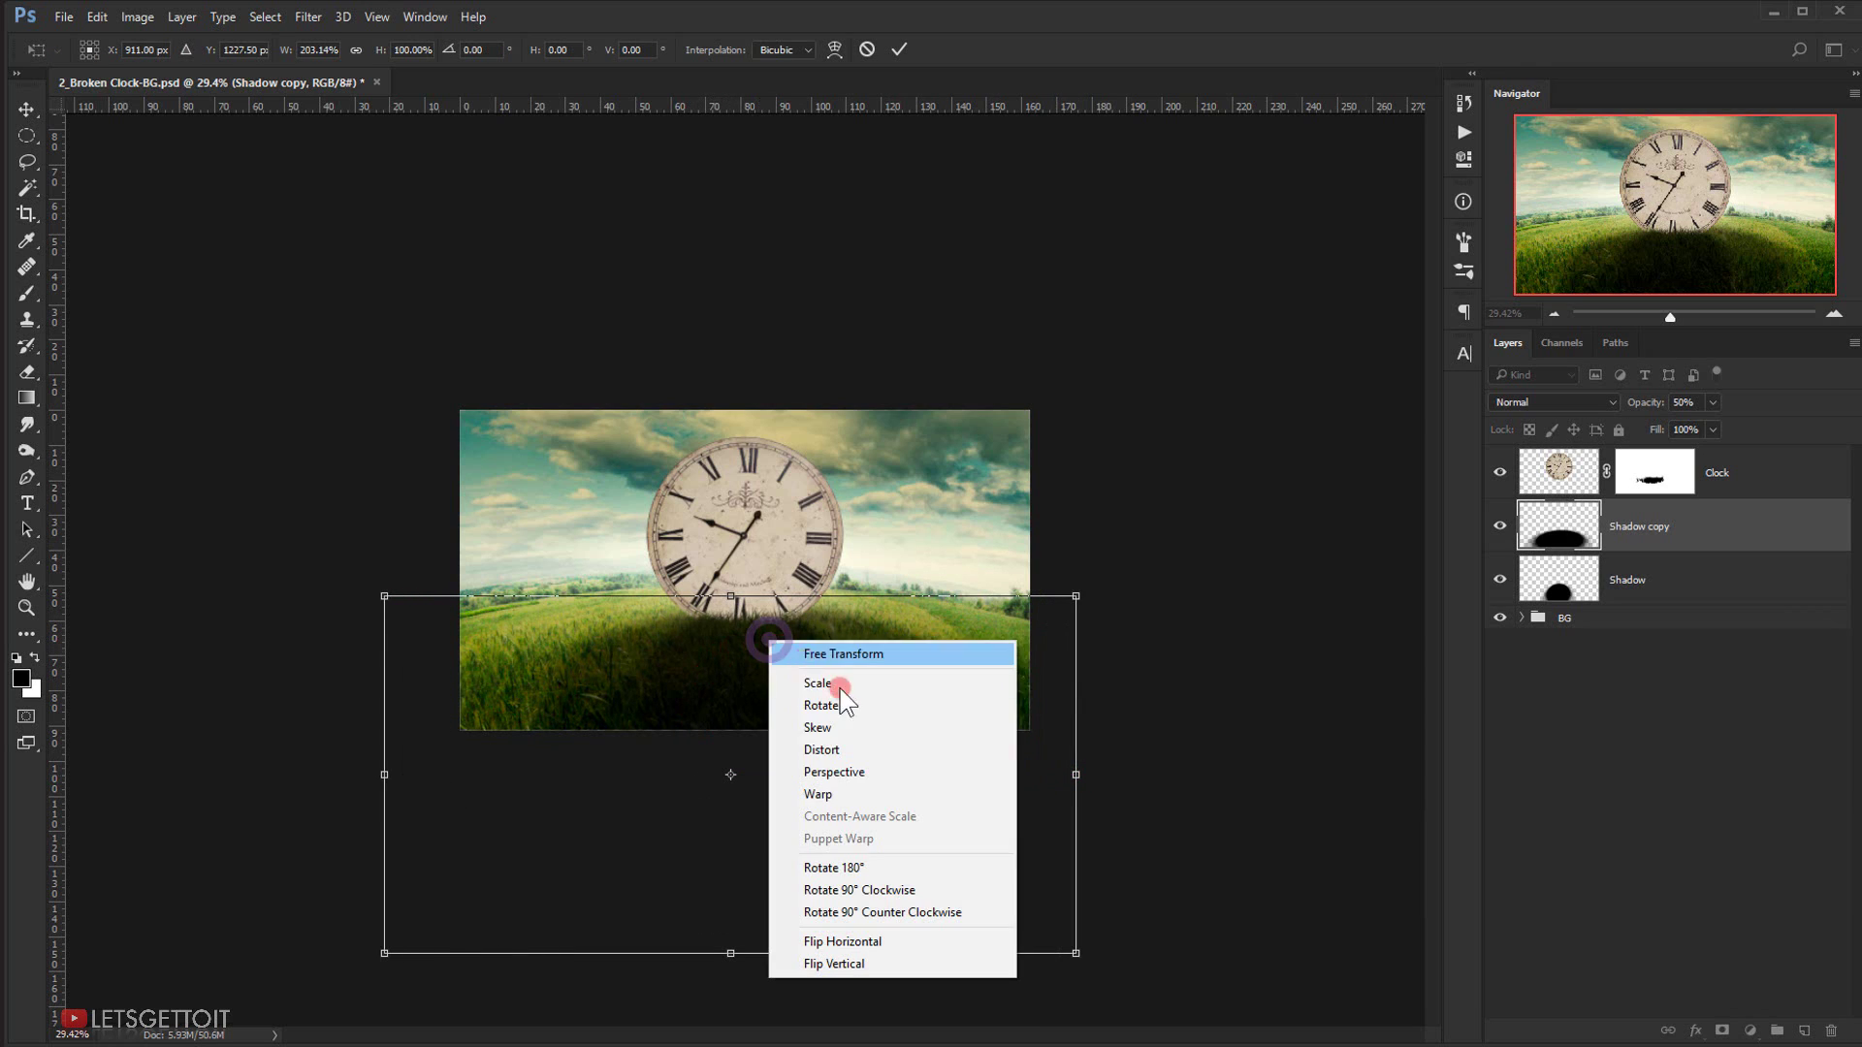
pyautogui.click(849, 750)
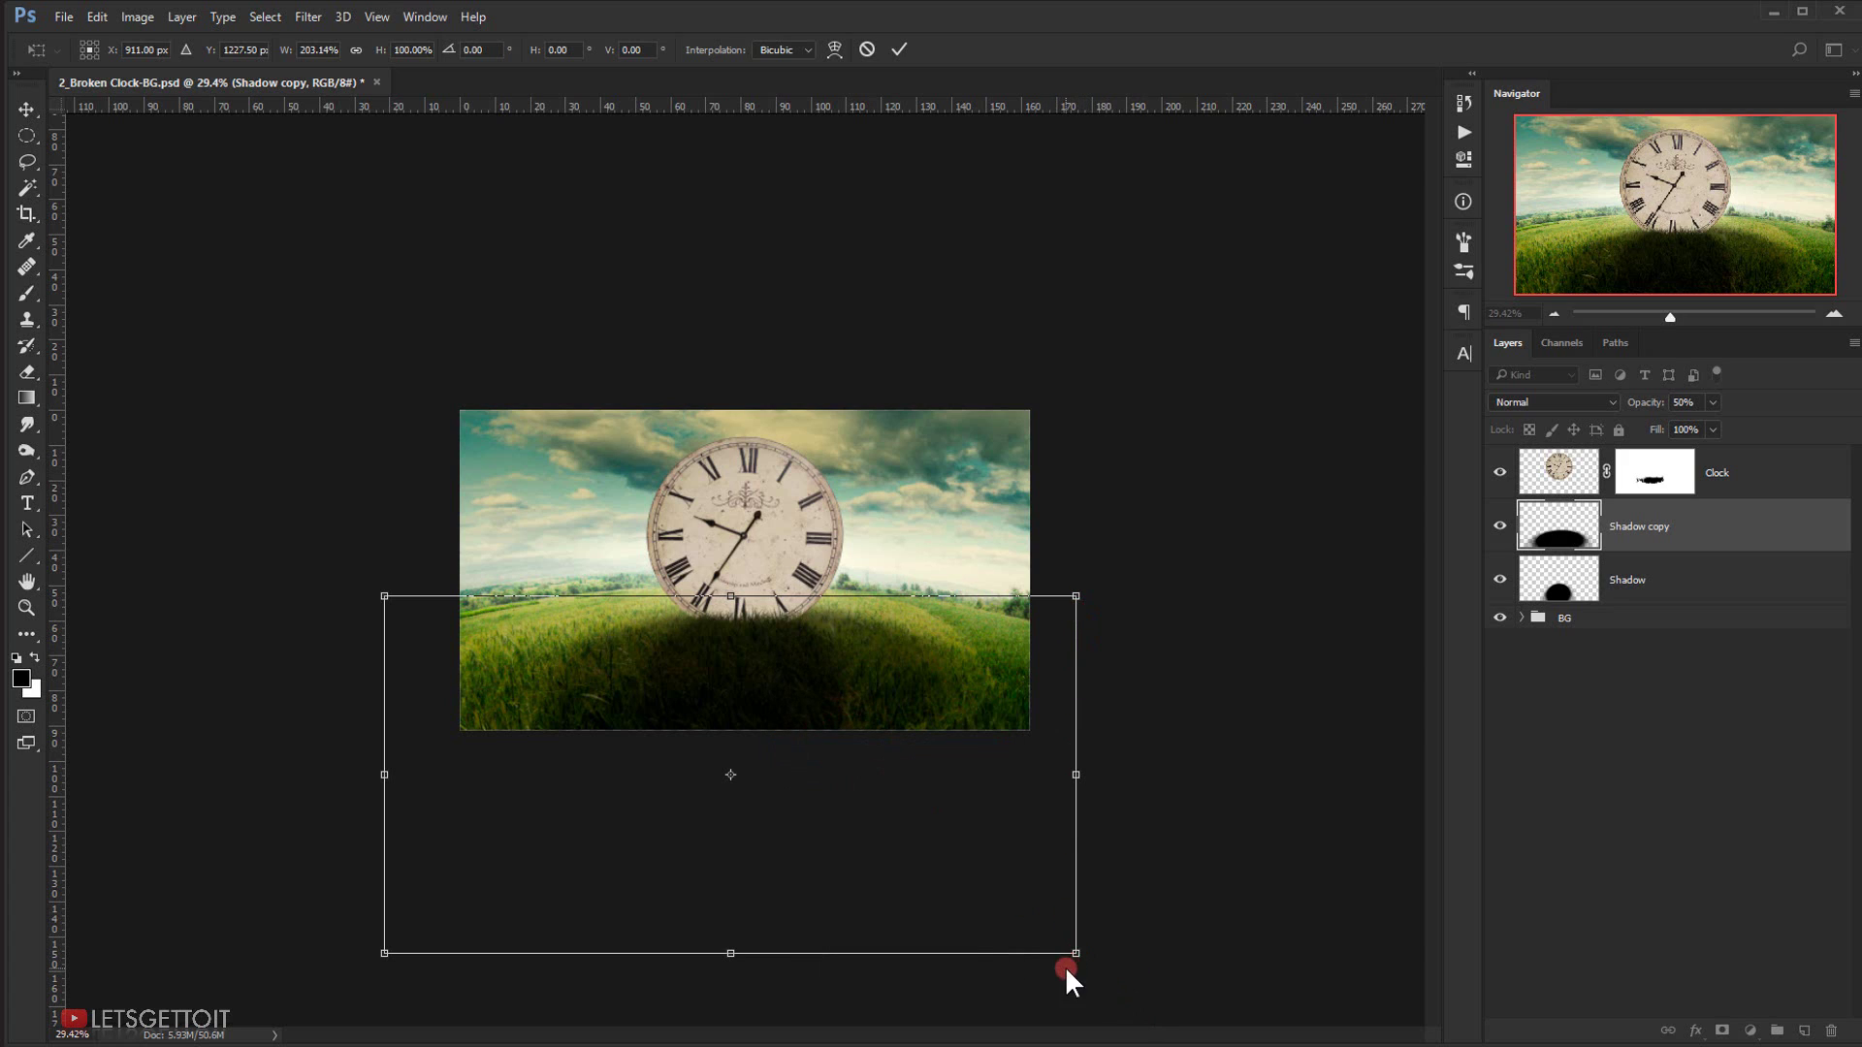
pyautogui.moveTo(1074, 952); pyautogui.dragTo(1248, 964)
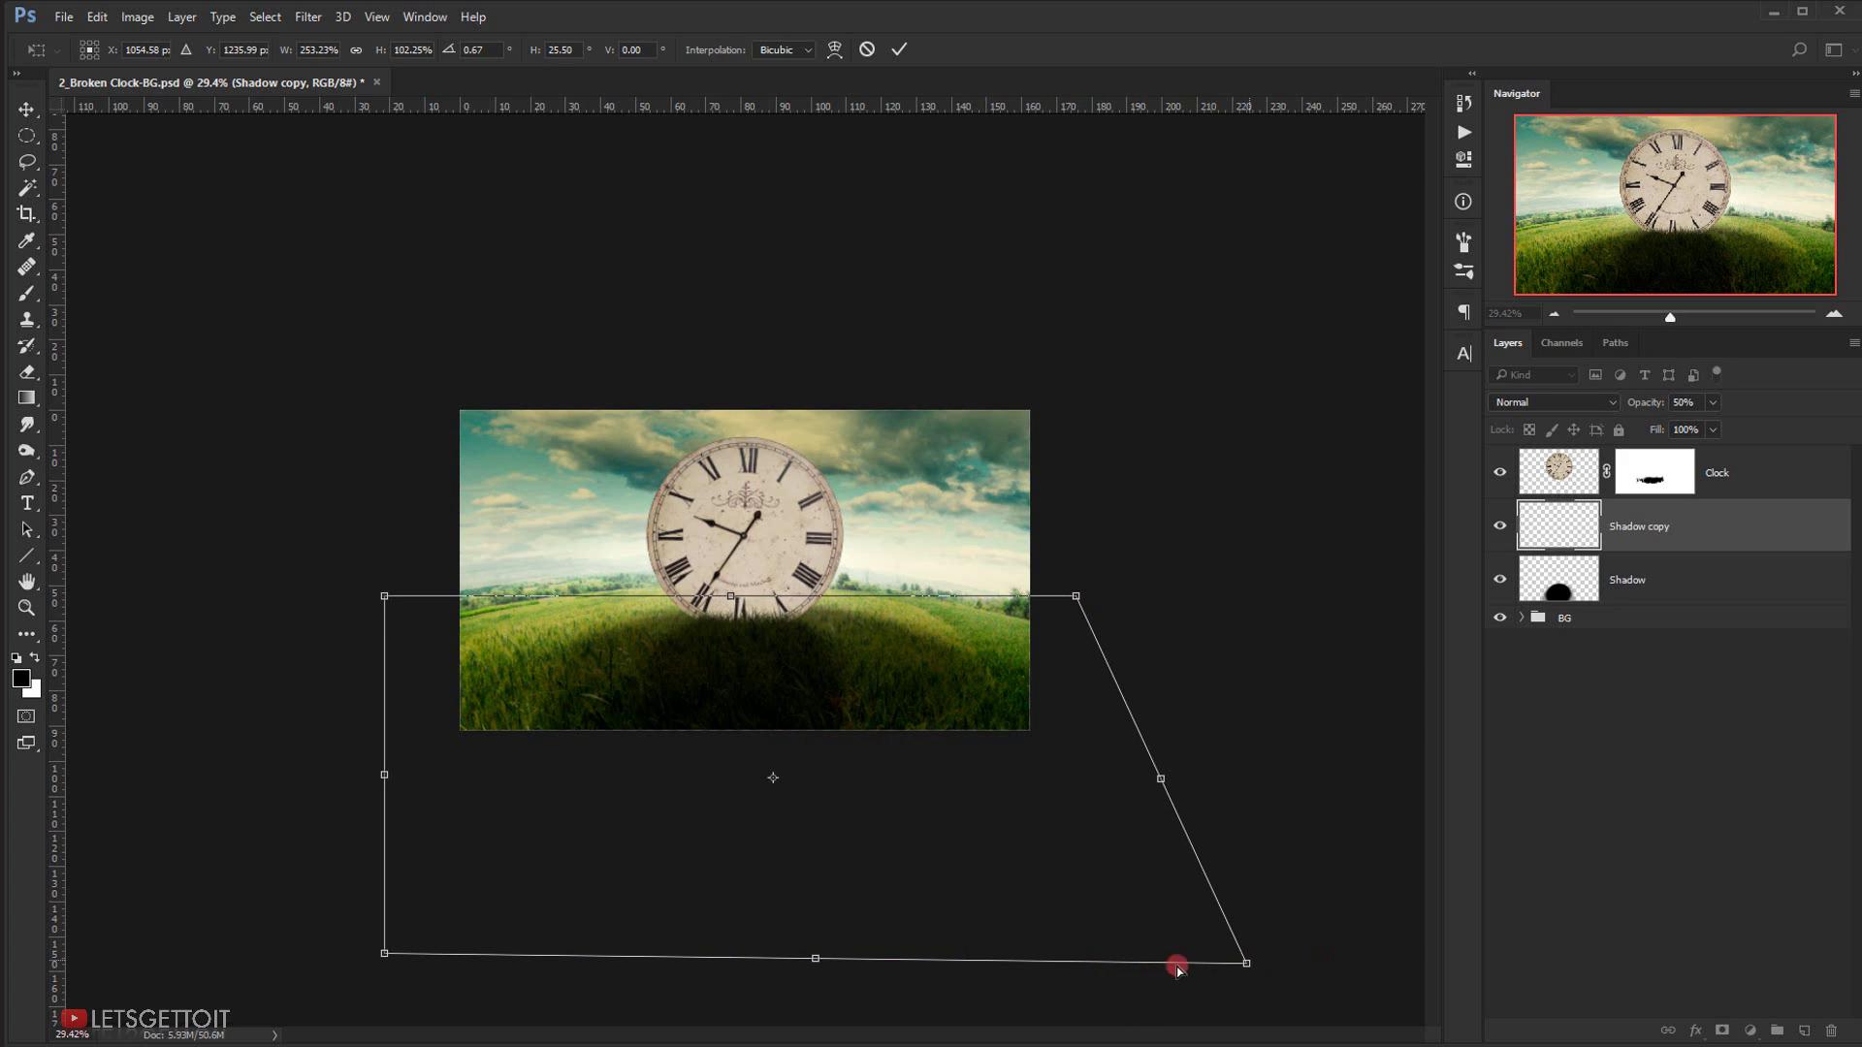
pyautogui.moveTo(384, 955); pyautogui.dragTo(253, 954)
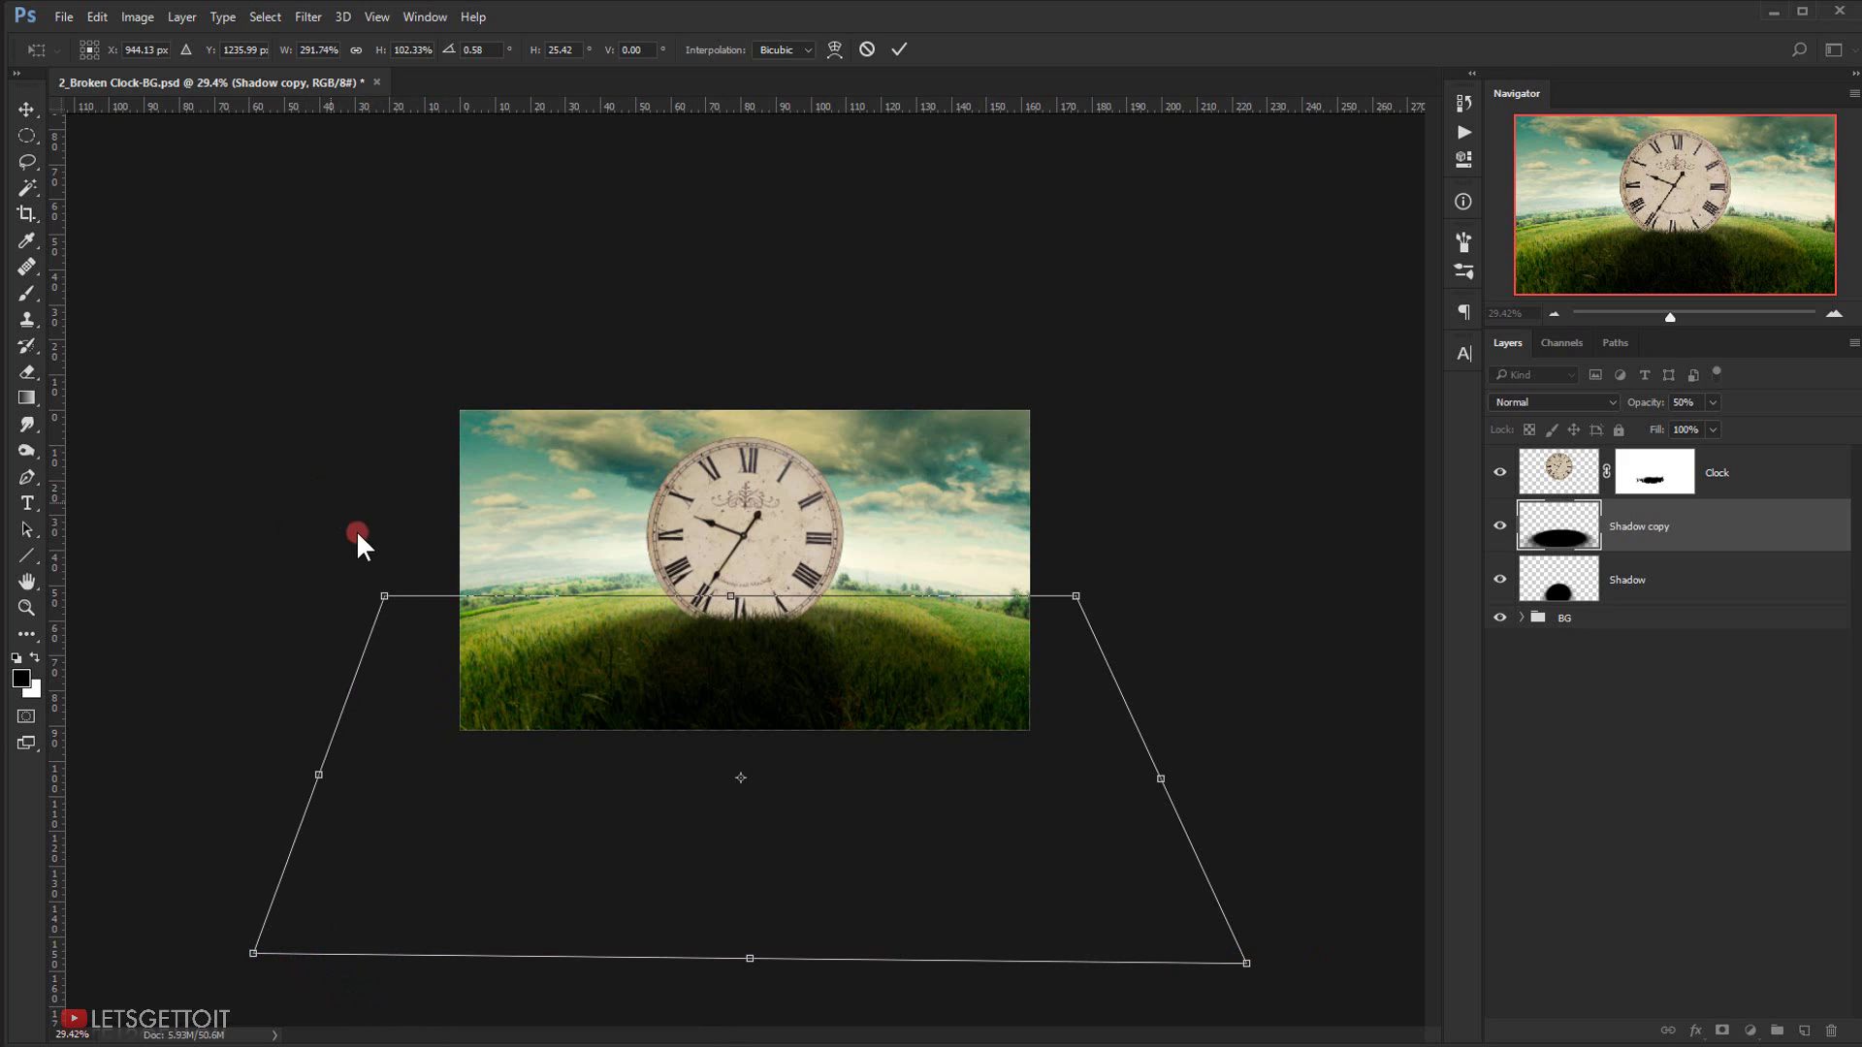
# - Pull the Shadow copy's upper corners inward and down, extend its lower corners slightly, and apply the transformation
pyautogui.moveTo(384, 595); pyautogui.dragTo(479, 613)
pyautogui.moveTo(1079, 597); pyautogui.dragTo(989, 614)
pyautogui.moveTo(743, 614); pyautogui.dragTo(738, 614)
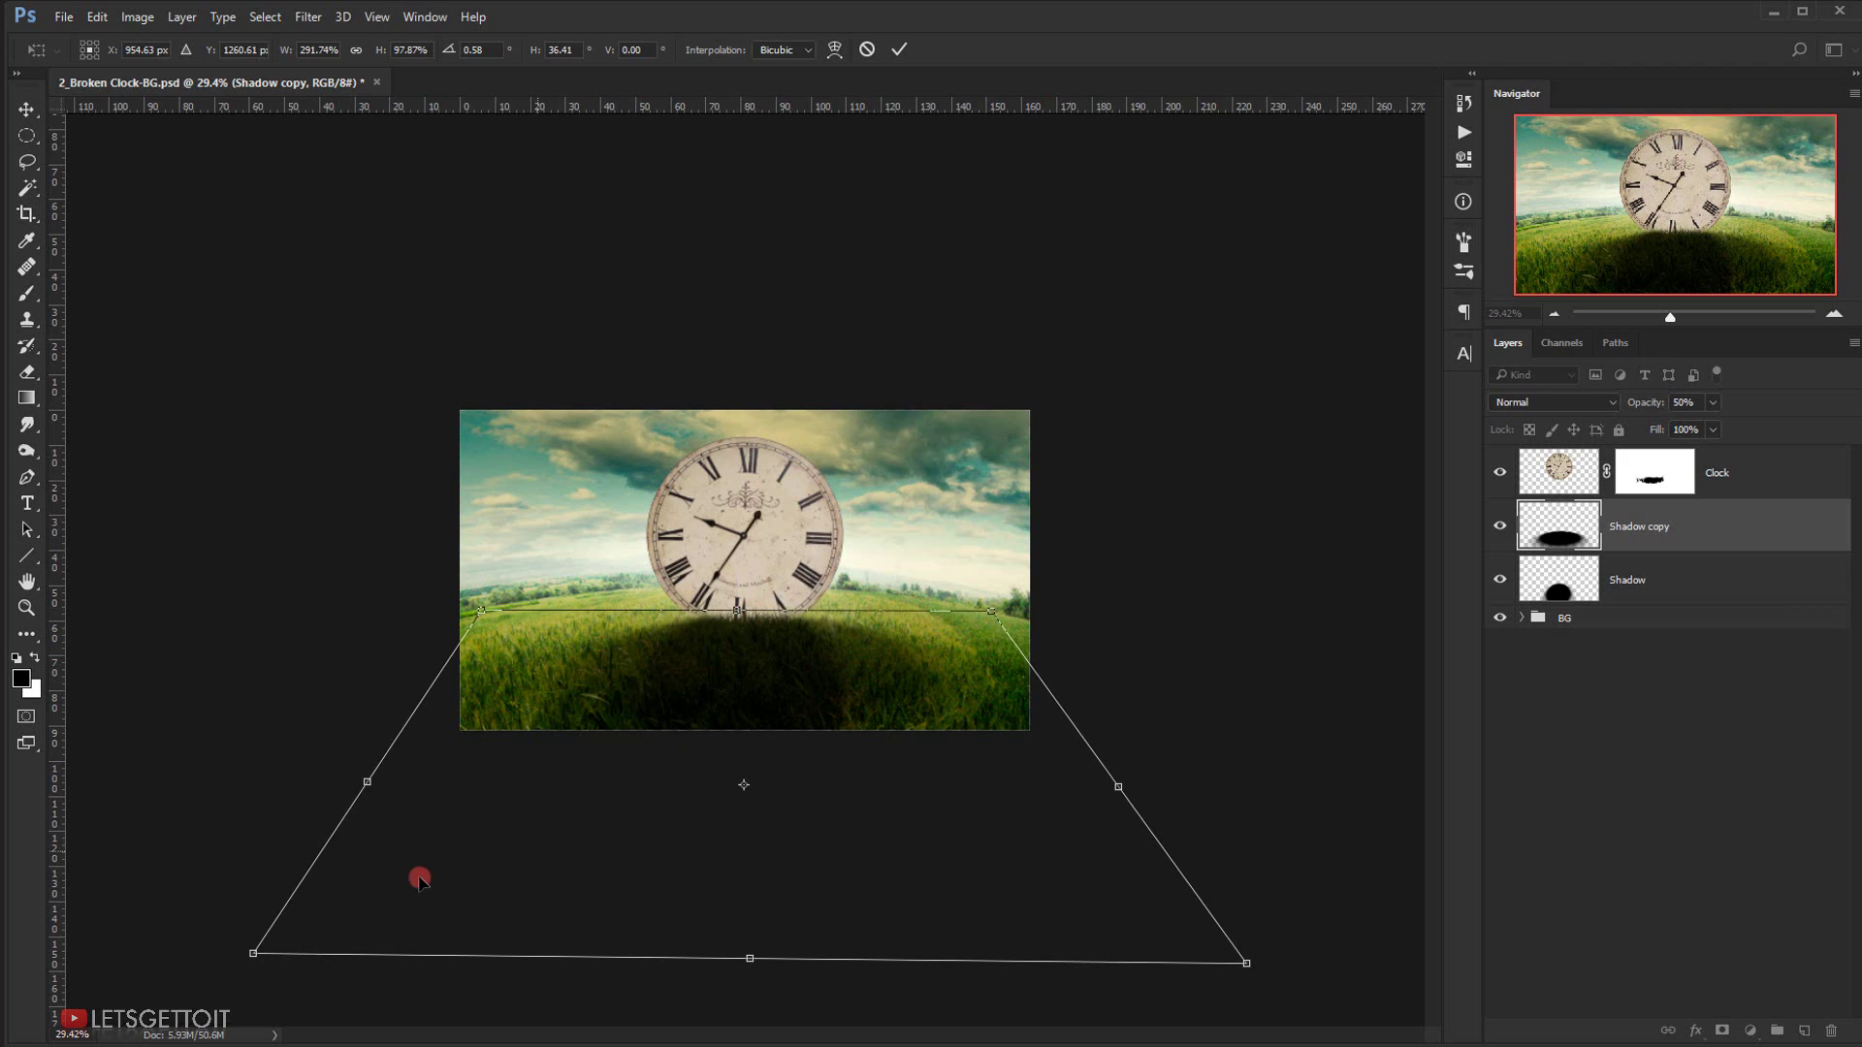
pyautogui.moveTo(246, 952); pyautogui.dragTo(238, 968)
pyautogui.moveTo(1247, 966); pyautogui.dragTo(1269, 974)
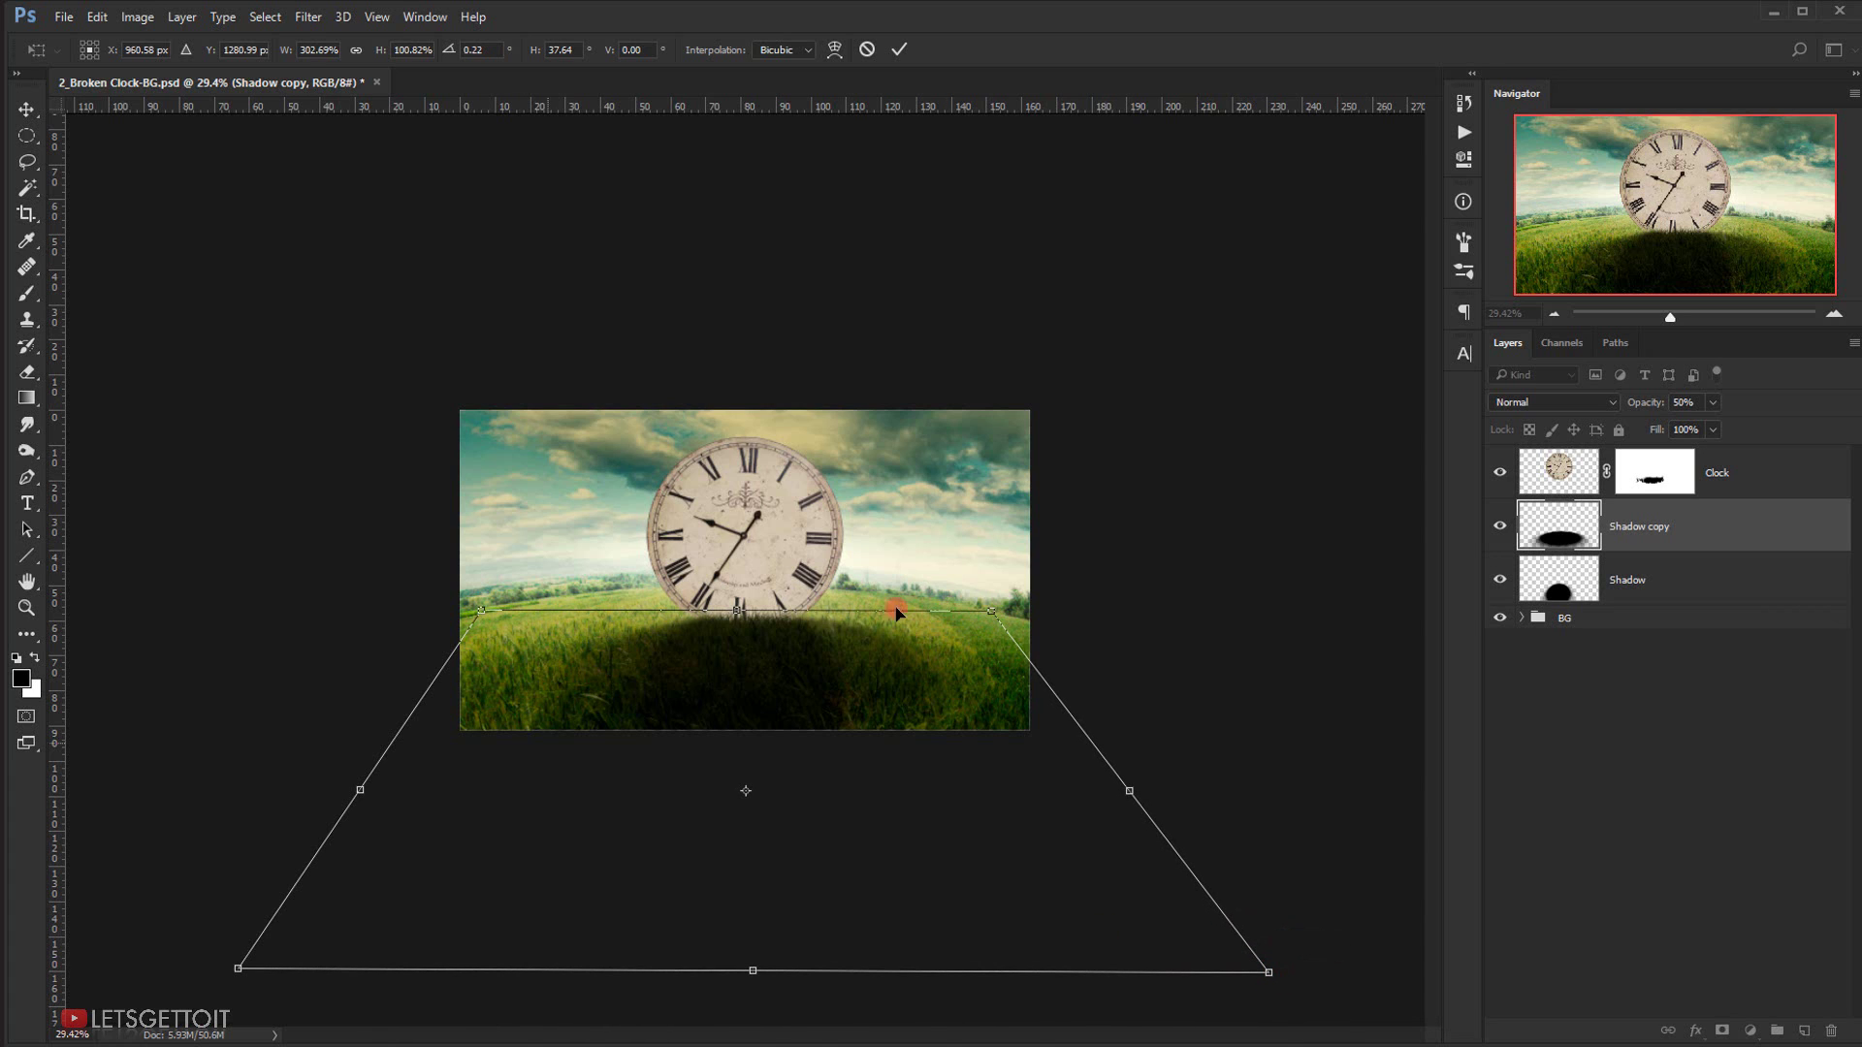
pyautogui.click(897, 49)
pyautogui.scroll(5, 785, 582)
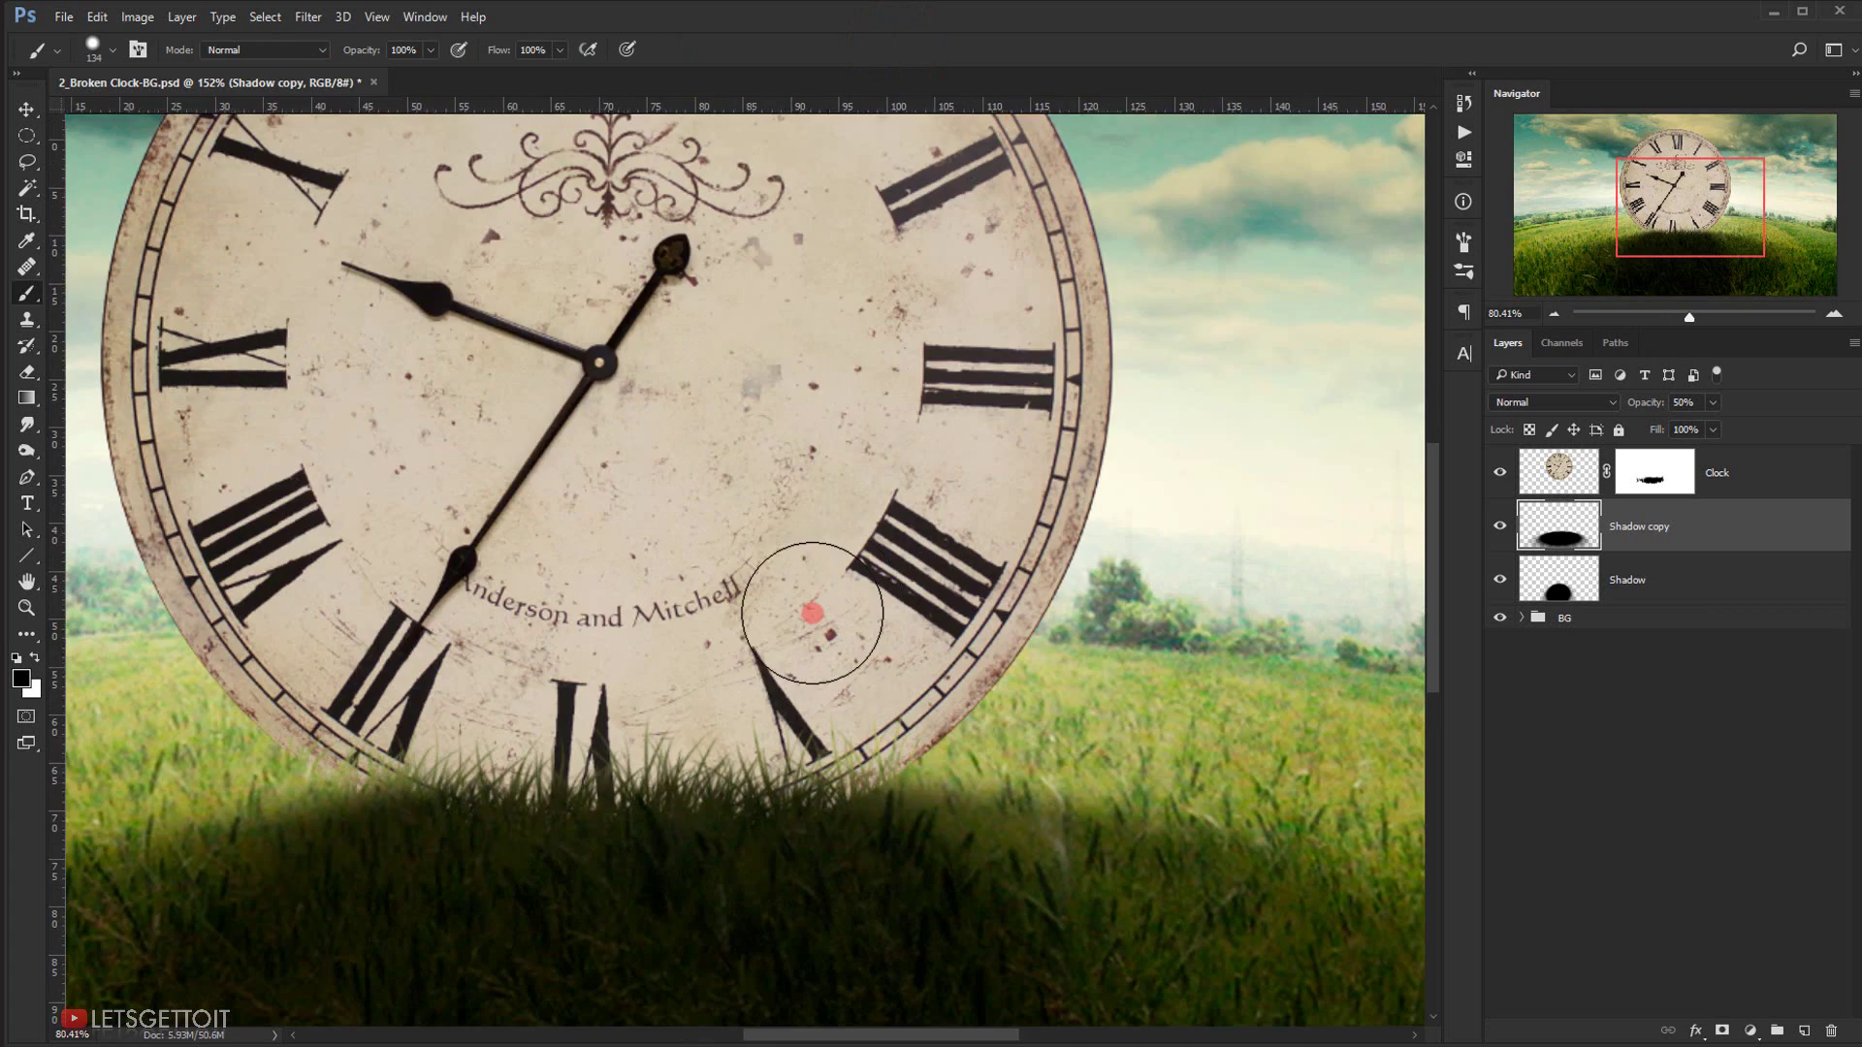
pyautogui.scroll(-3, 813, 613)
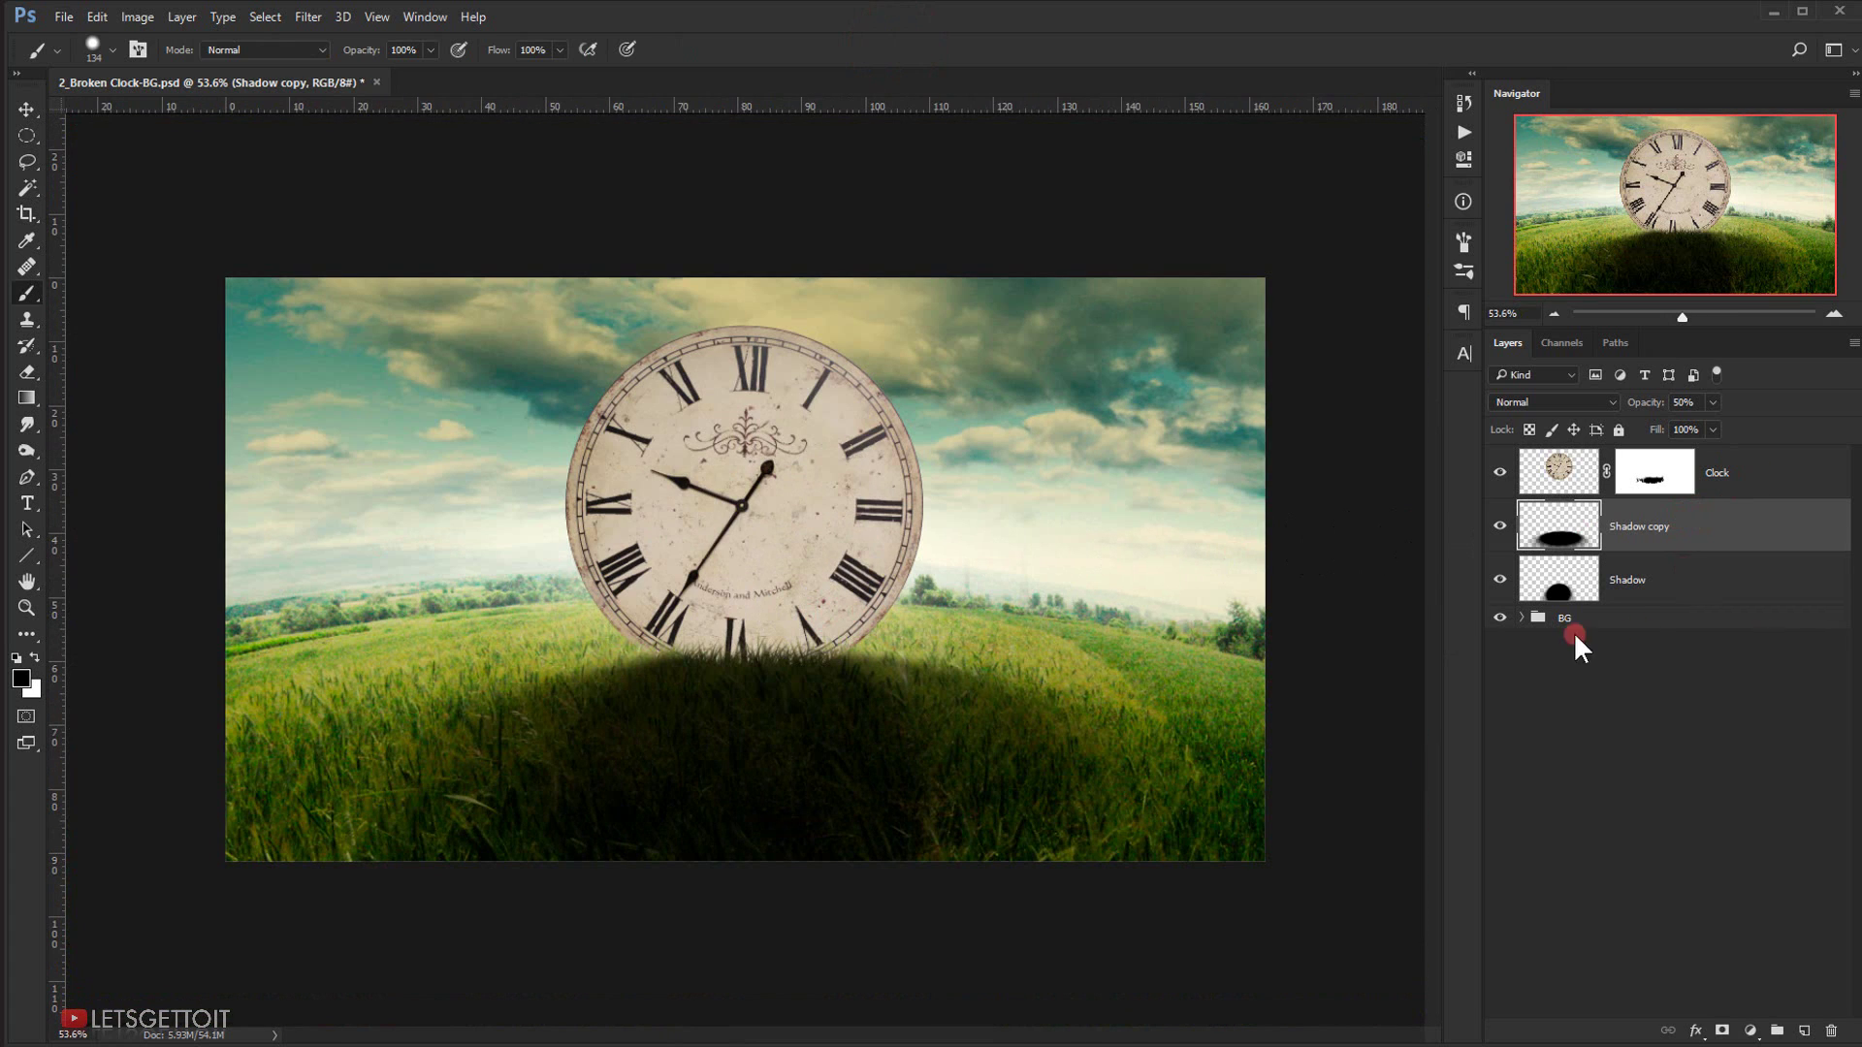
# - Adjust the Shadow layer's opacity, and lower the Shadow copy layer's opacity to 21%
pyautogui.click(1702, 580)
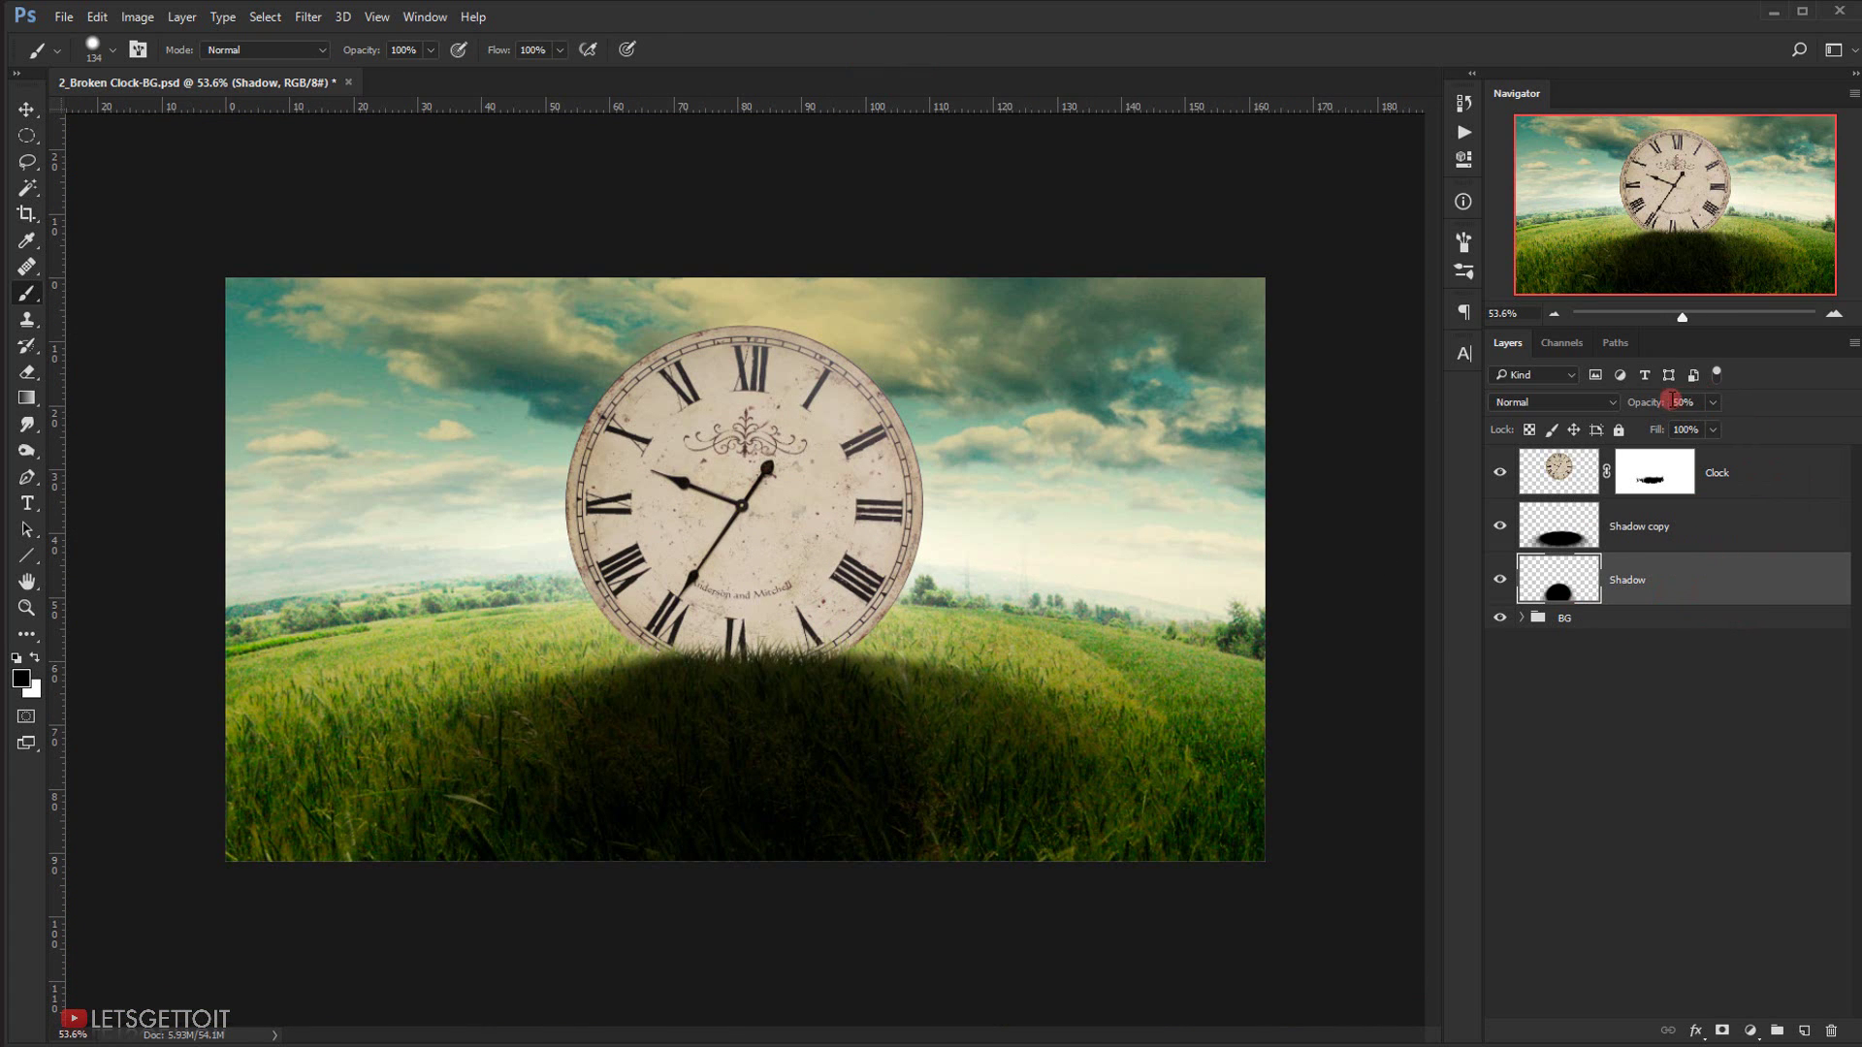
pyautogui.moveTo(1670, 400); pyautogui.dragTo(1655, 407)
pyautogui.click(1598, 533)
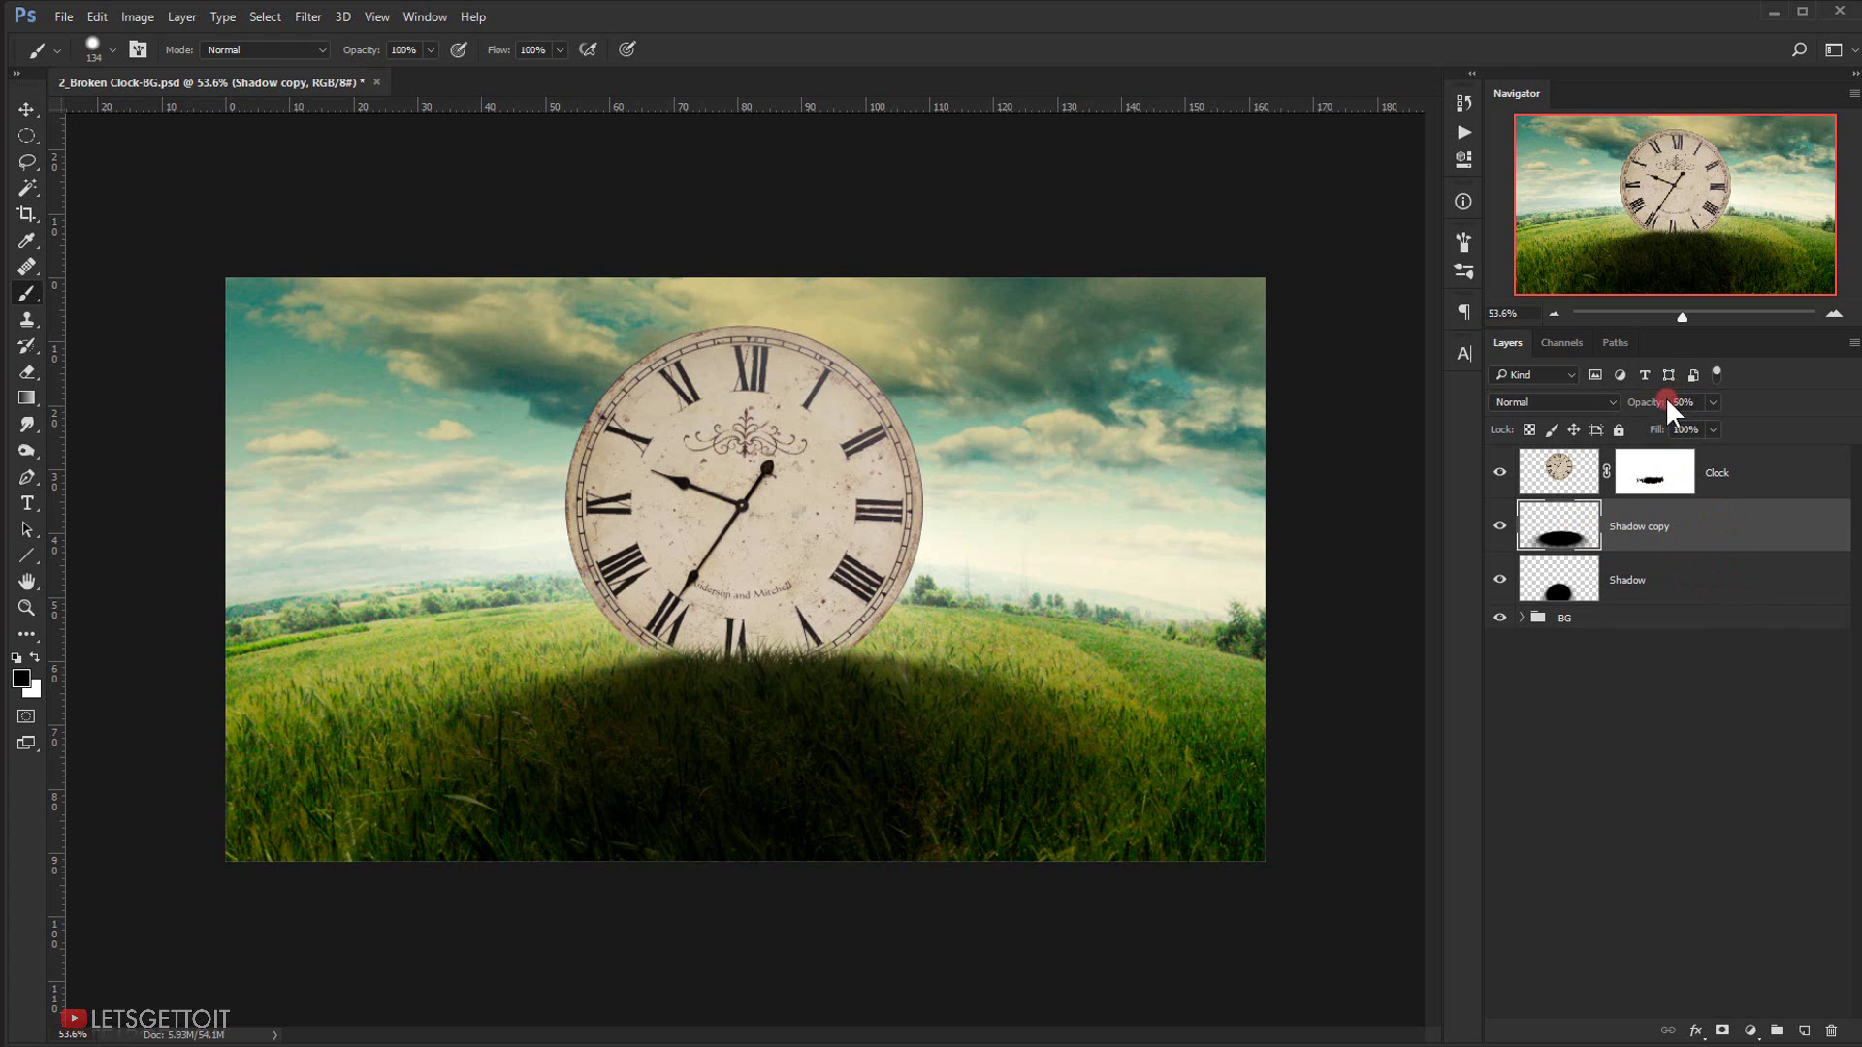
pyautogui.moveTo(1663, 397); pyautogui.dragTo(1634, 410)
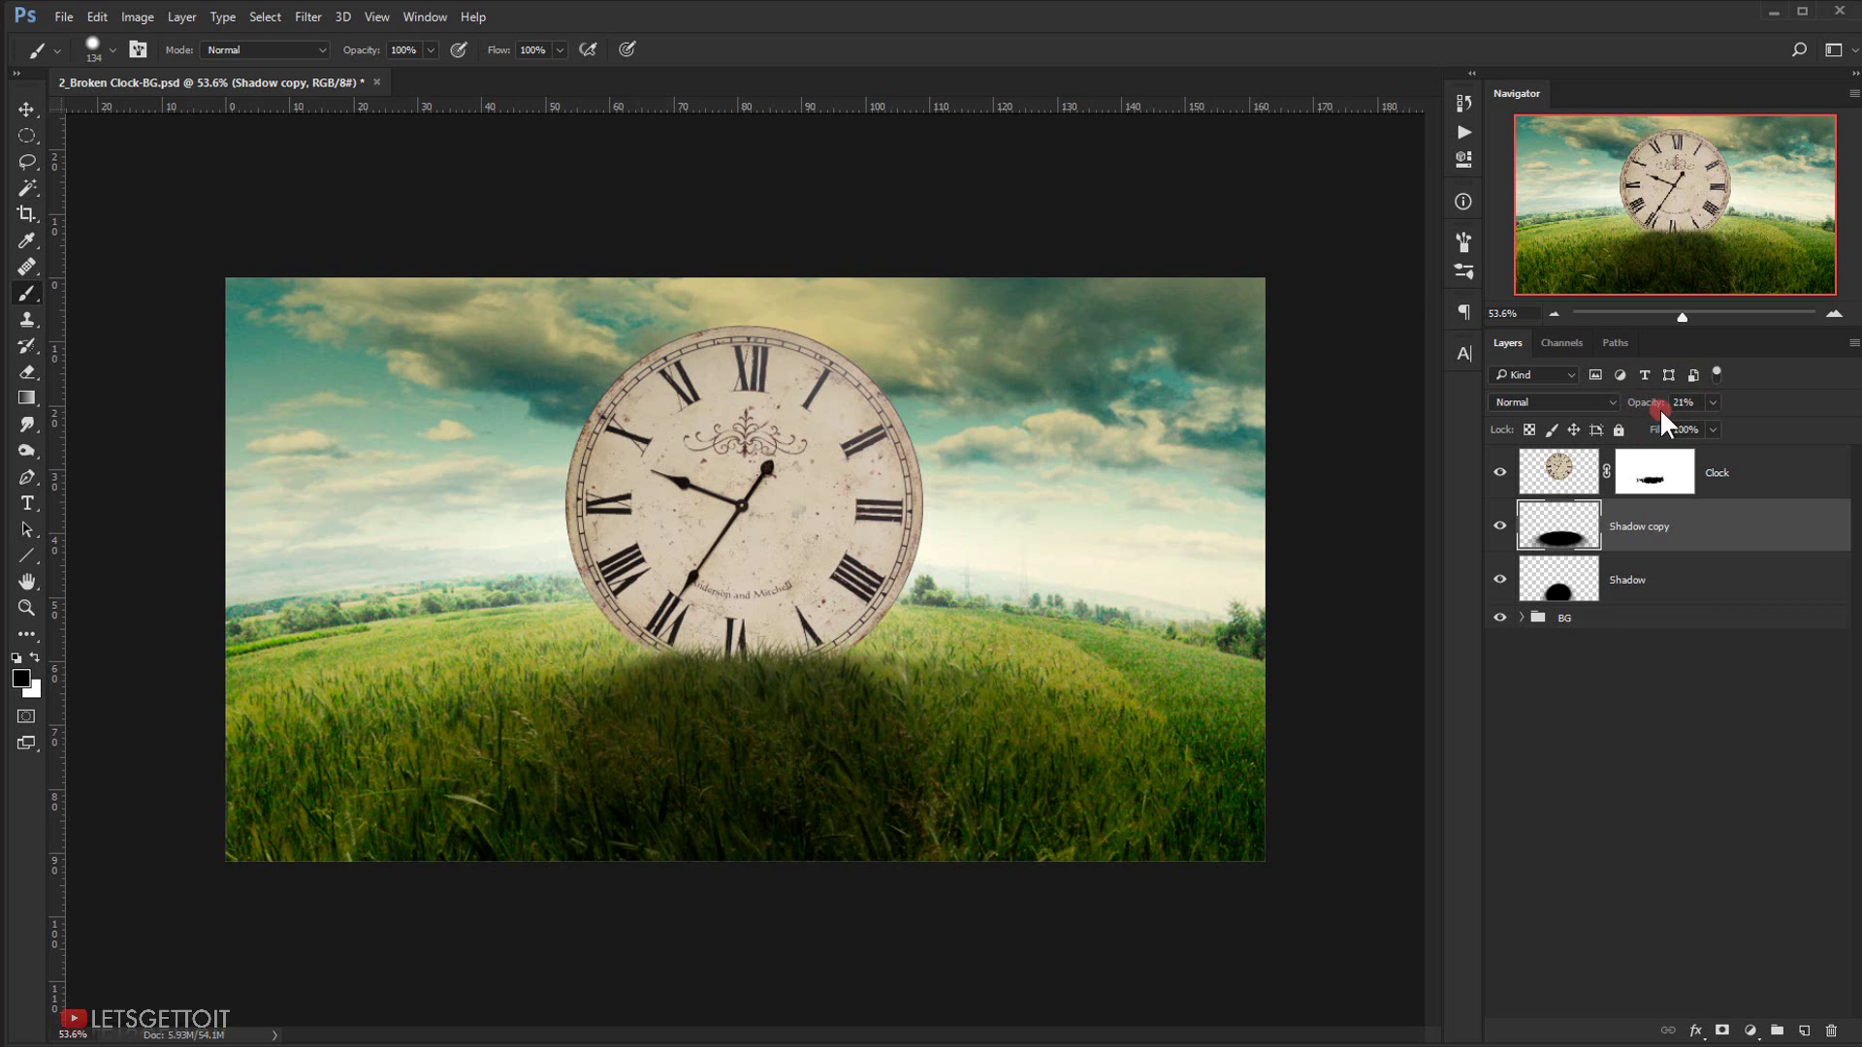
pyautogui.click(815, 889)
pyautogui.scroll(-2, 760, 765)
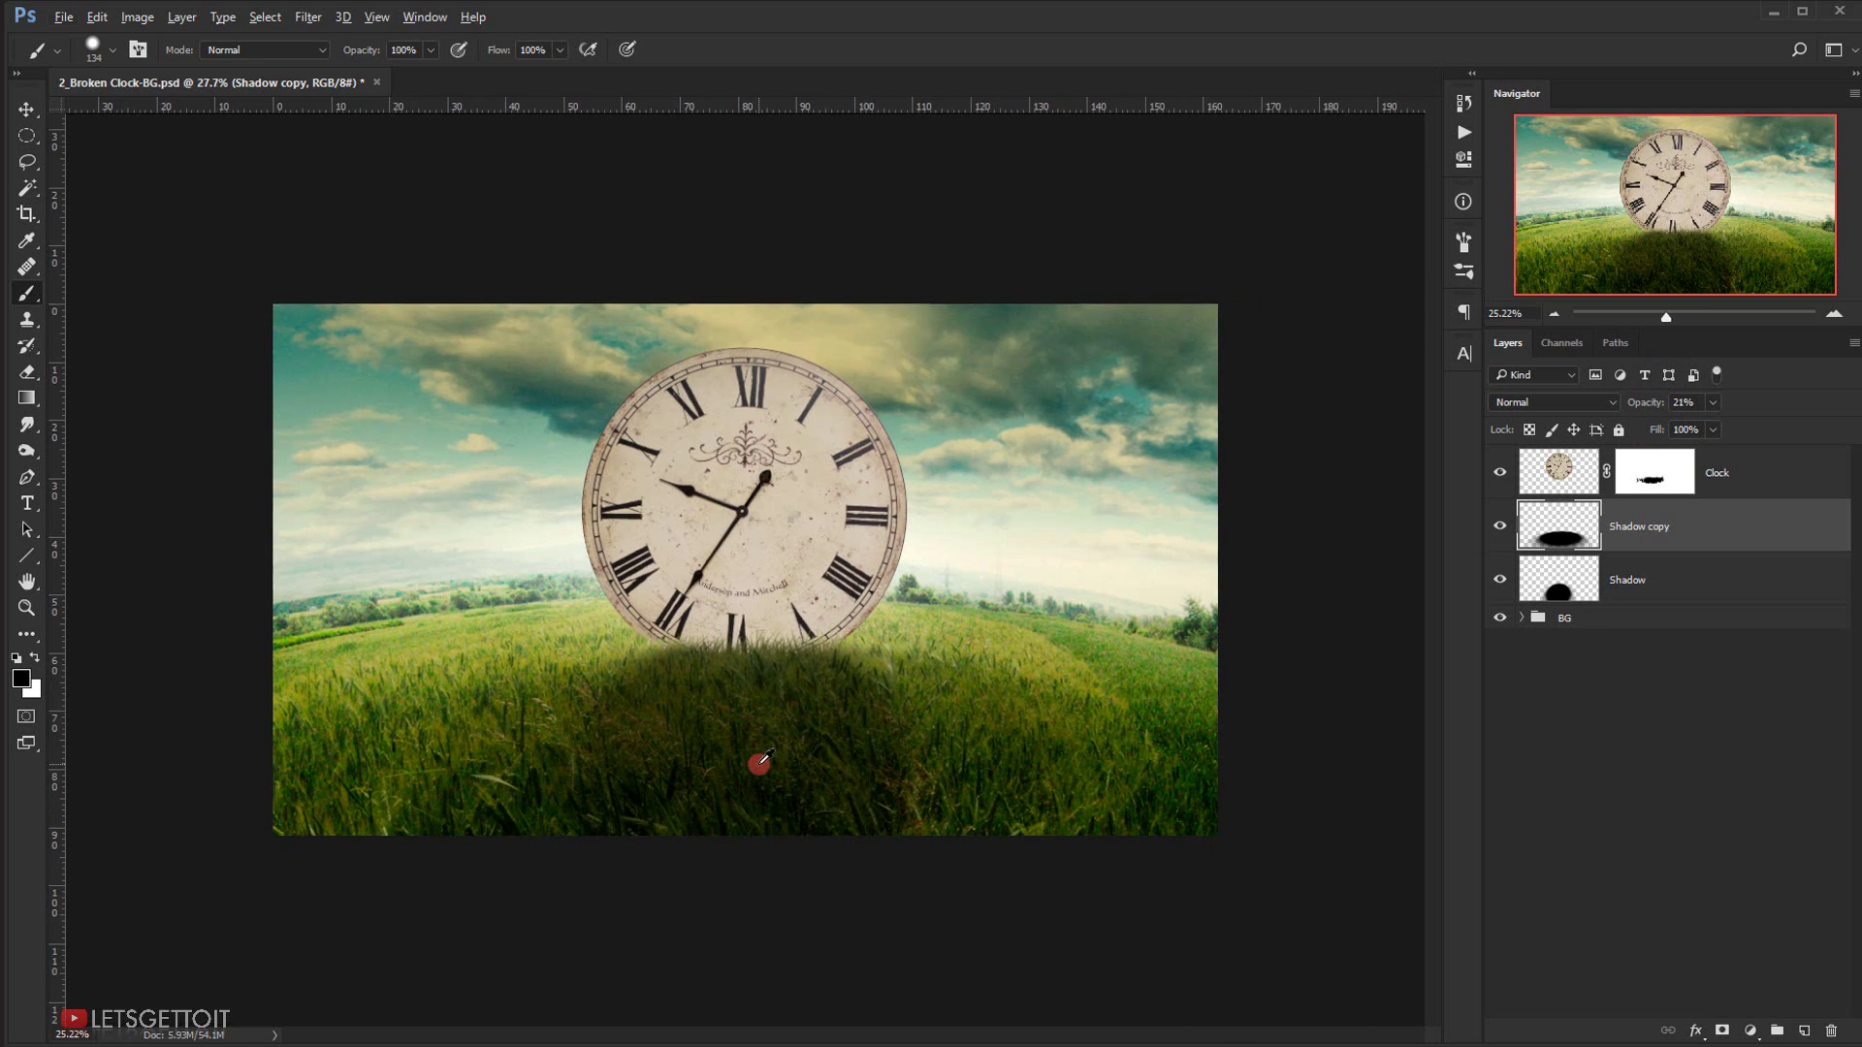
# - Narrow the Shadow layer's shape to about 86% of its width, keeping it centered under the clock, and apply the transformation
pyautogui.scroll(3, 946, 754)
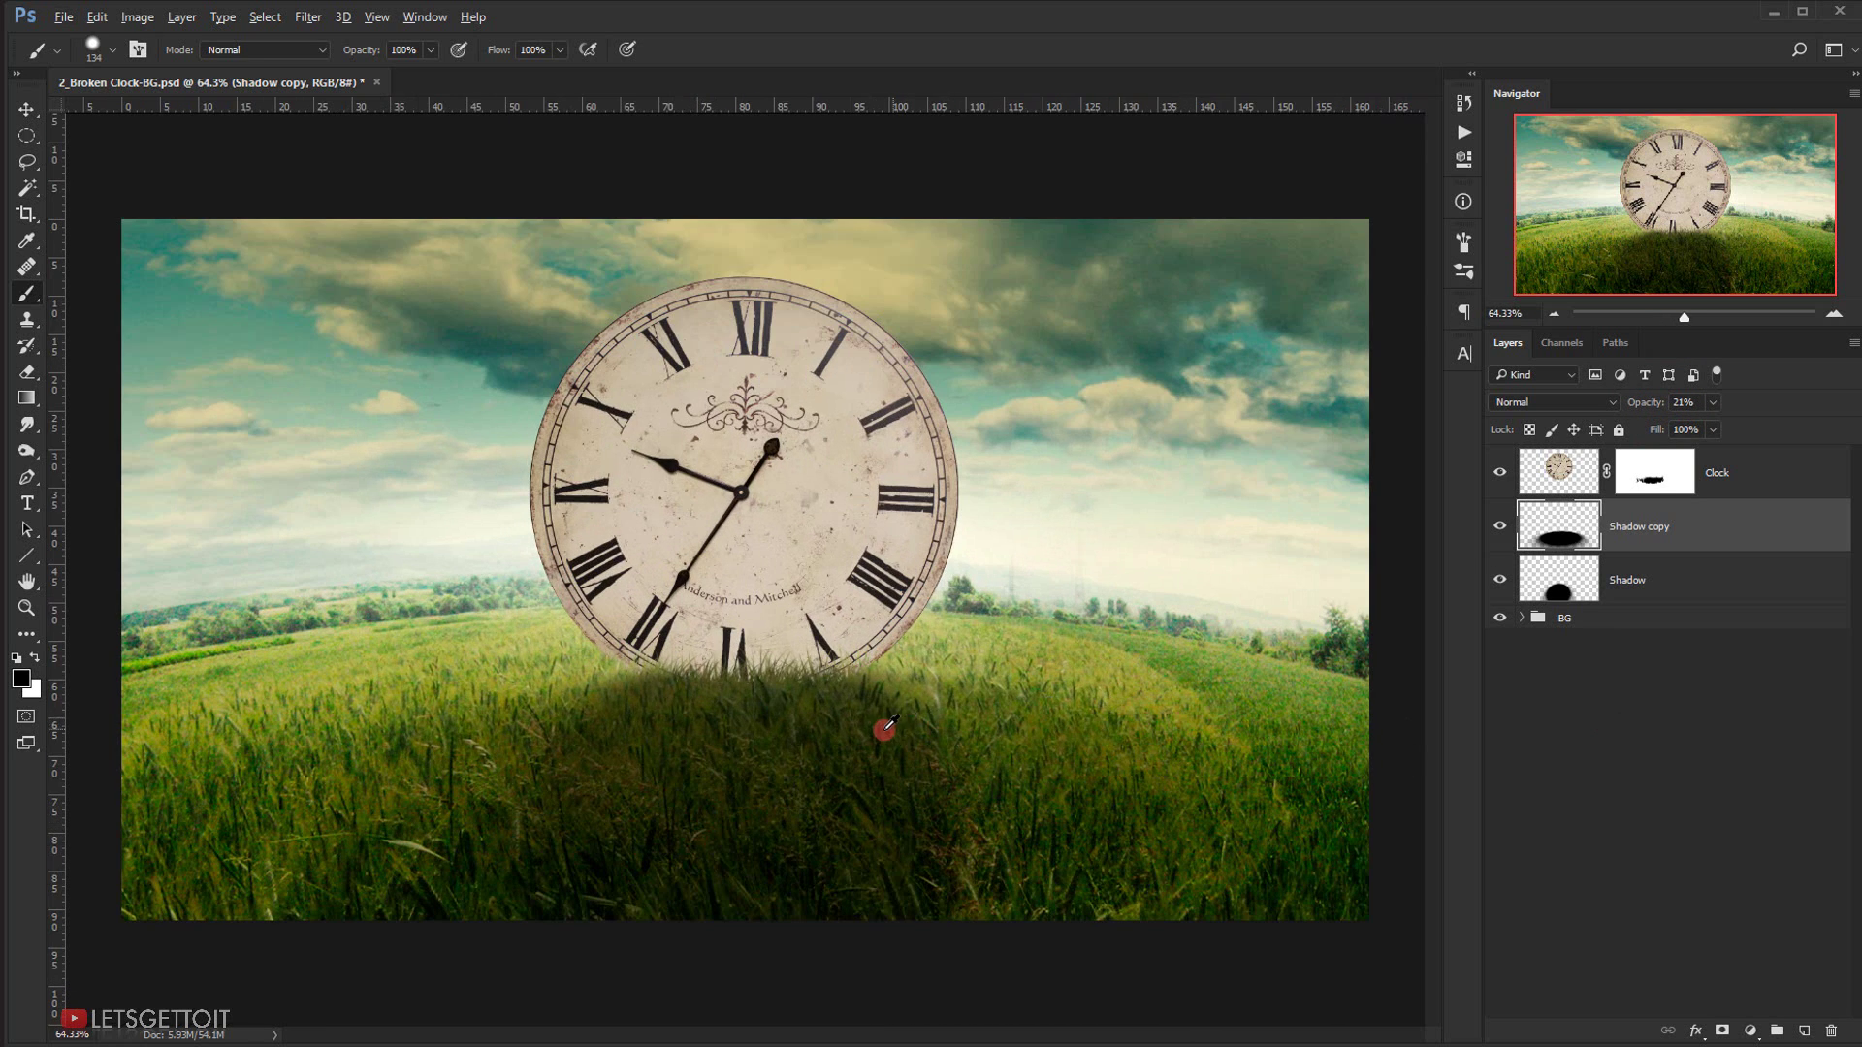
pyautogui.scroll(-3, 882, 748)
pyautogui.click(1713, 570)
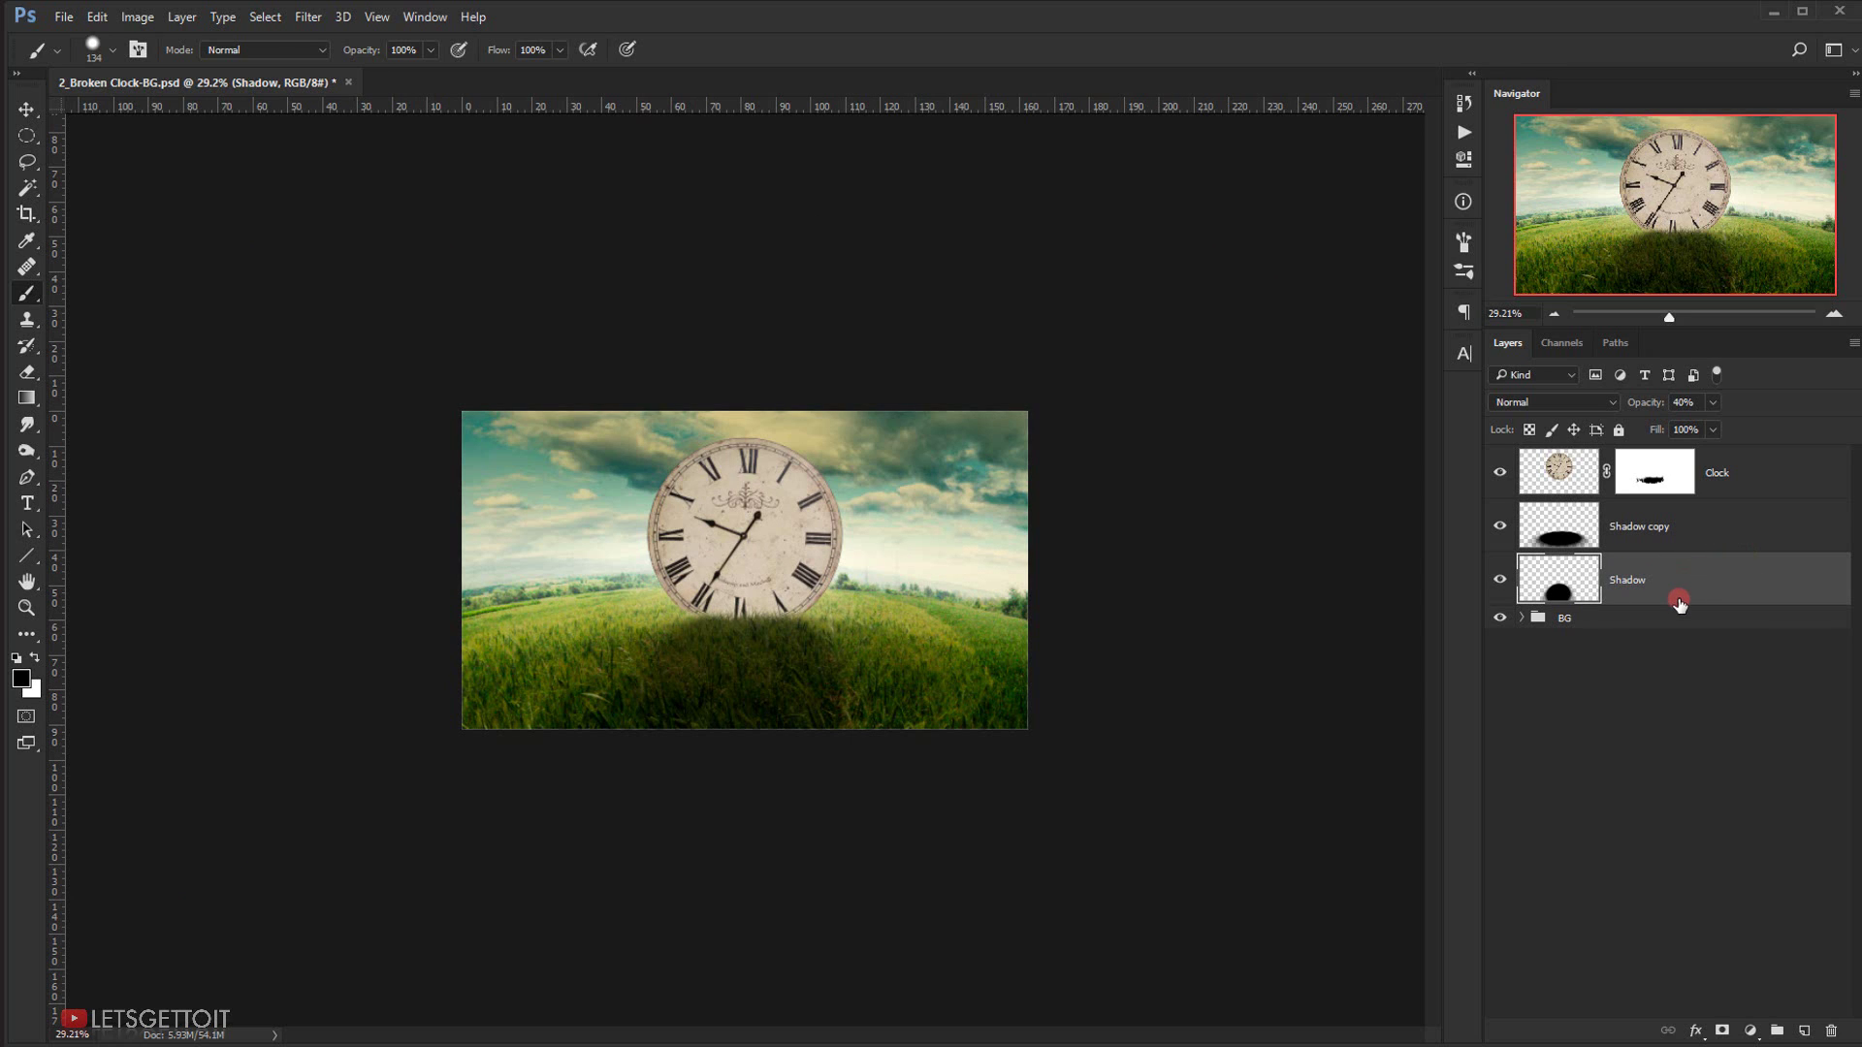
pyautogui.hotkey('ctrl', 't')
pyautogui.moveTo(900, 767); pyautogui.dragTo(879, 770)
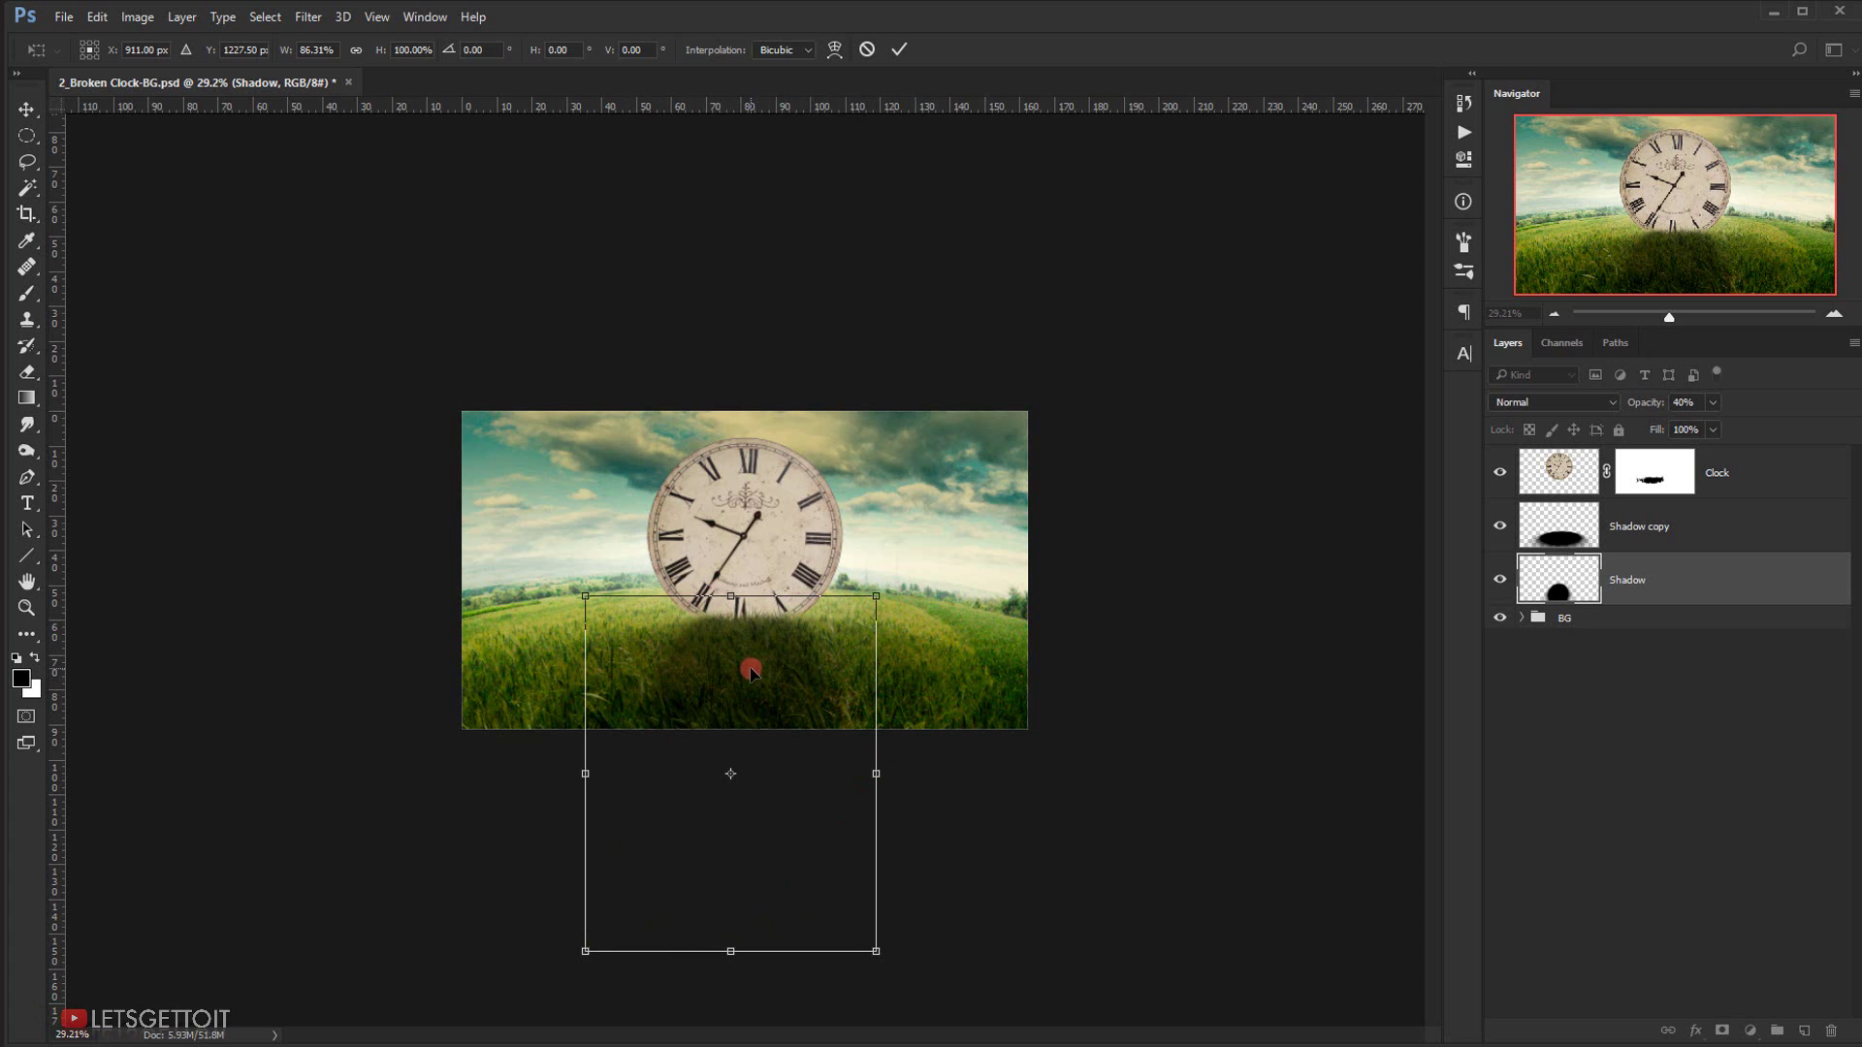
pyautogui.press('Return')
pyautogui.press('b')
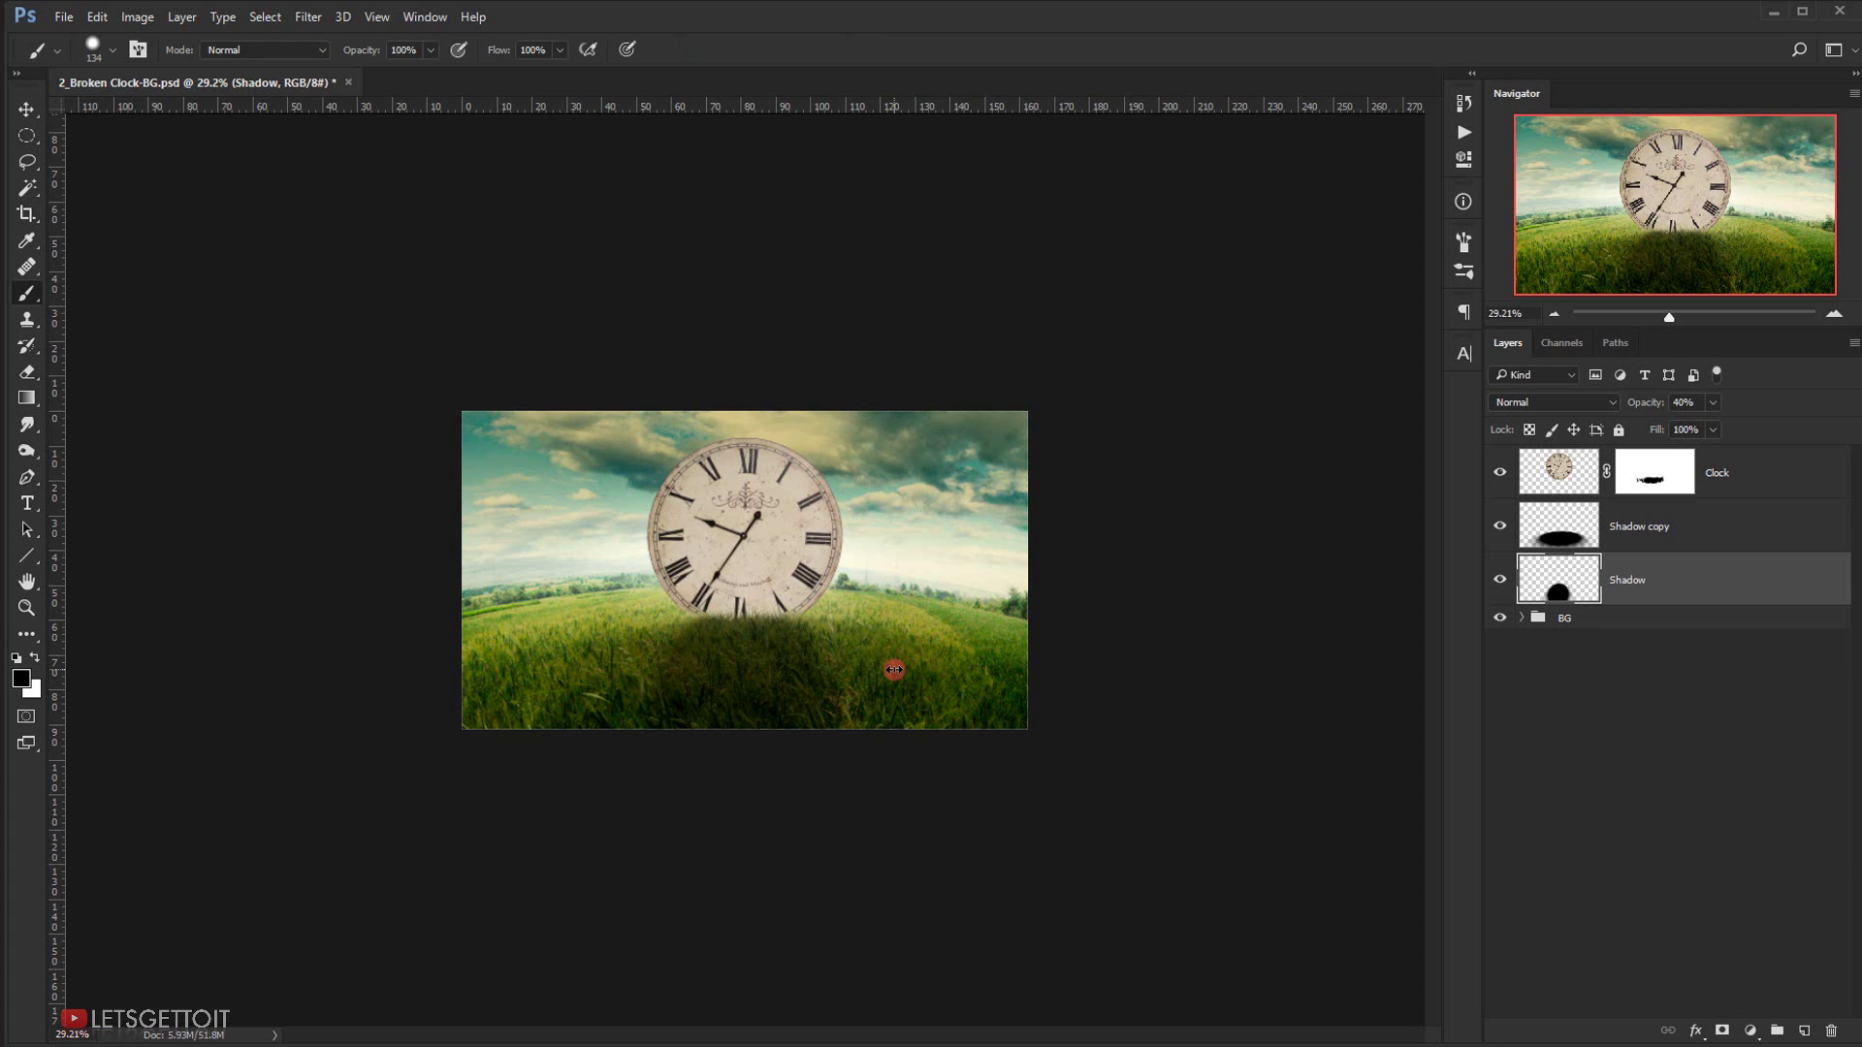
# - Apply a Motion Blur at 0° with a distance of 103 pixels to the Shadow layer, and compare the image with the layer hidden
pyautogui.scroll(5, 893, 669)
pyautogui.scroll(-6, 1028, 729)
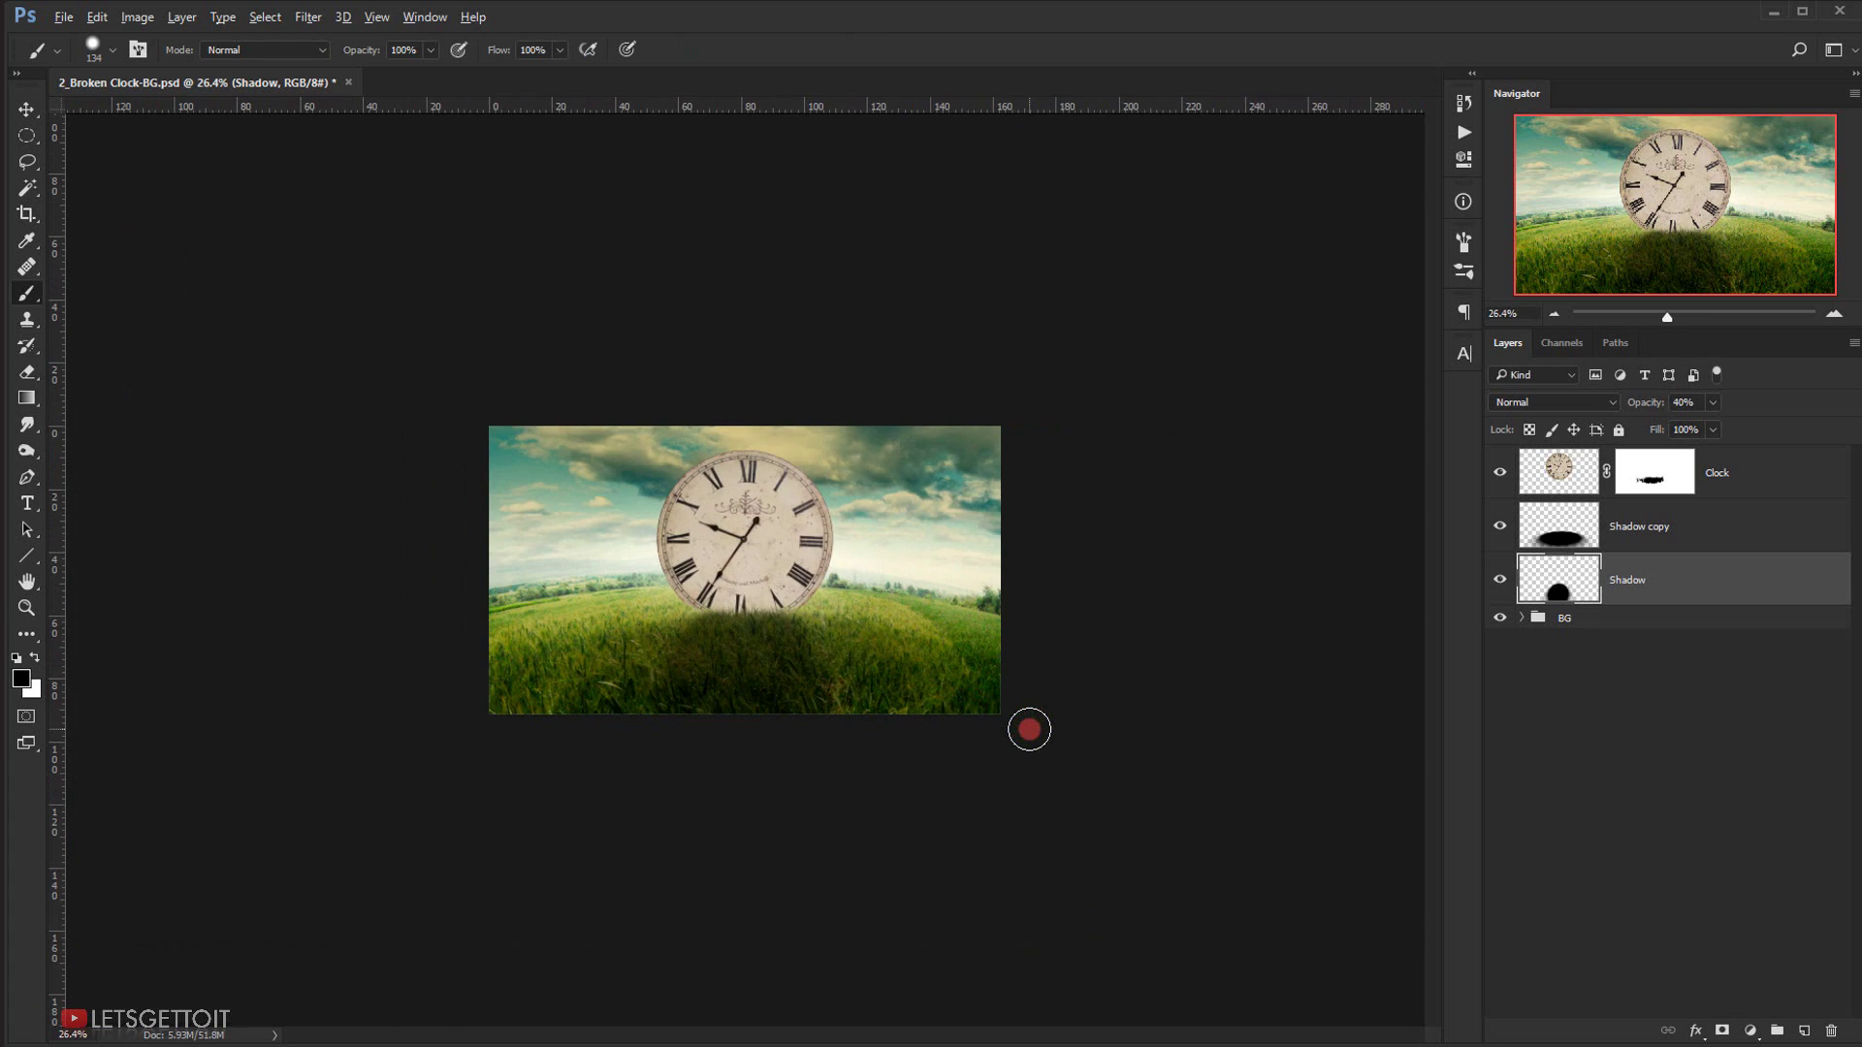
pyautogui.scroll(4, 956, 727)
pyautogui.scroll(-2, 830, 760)
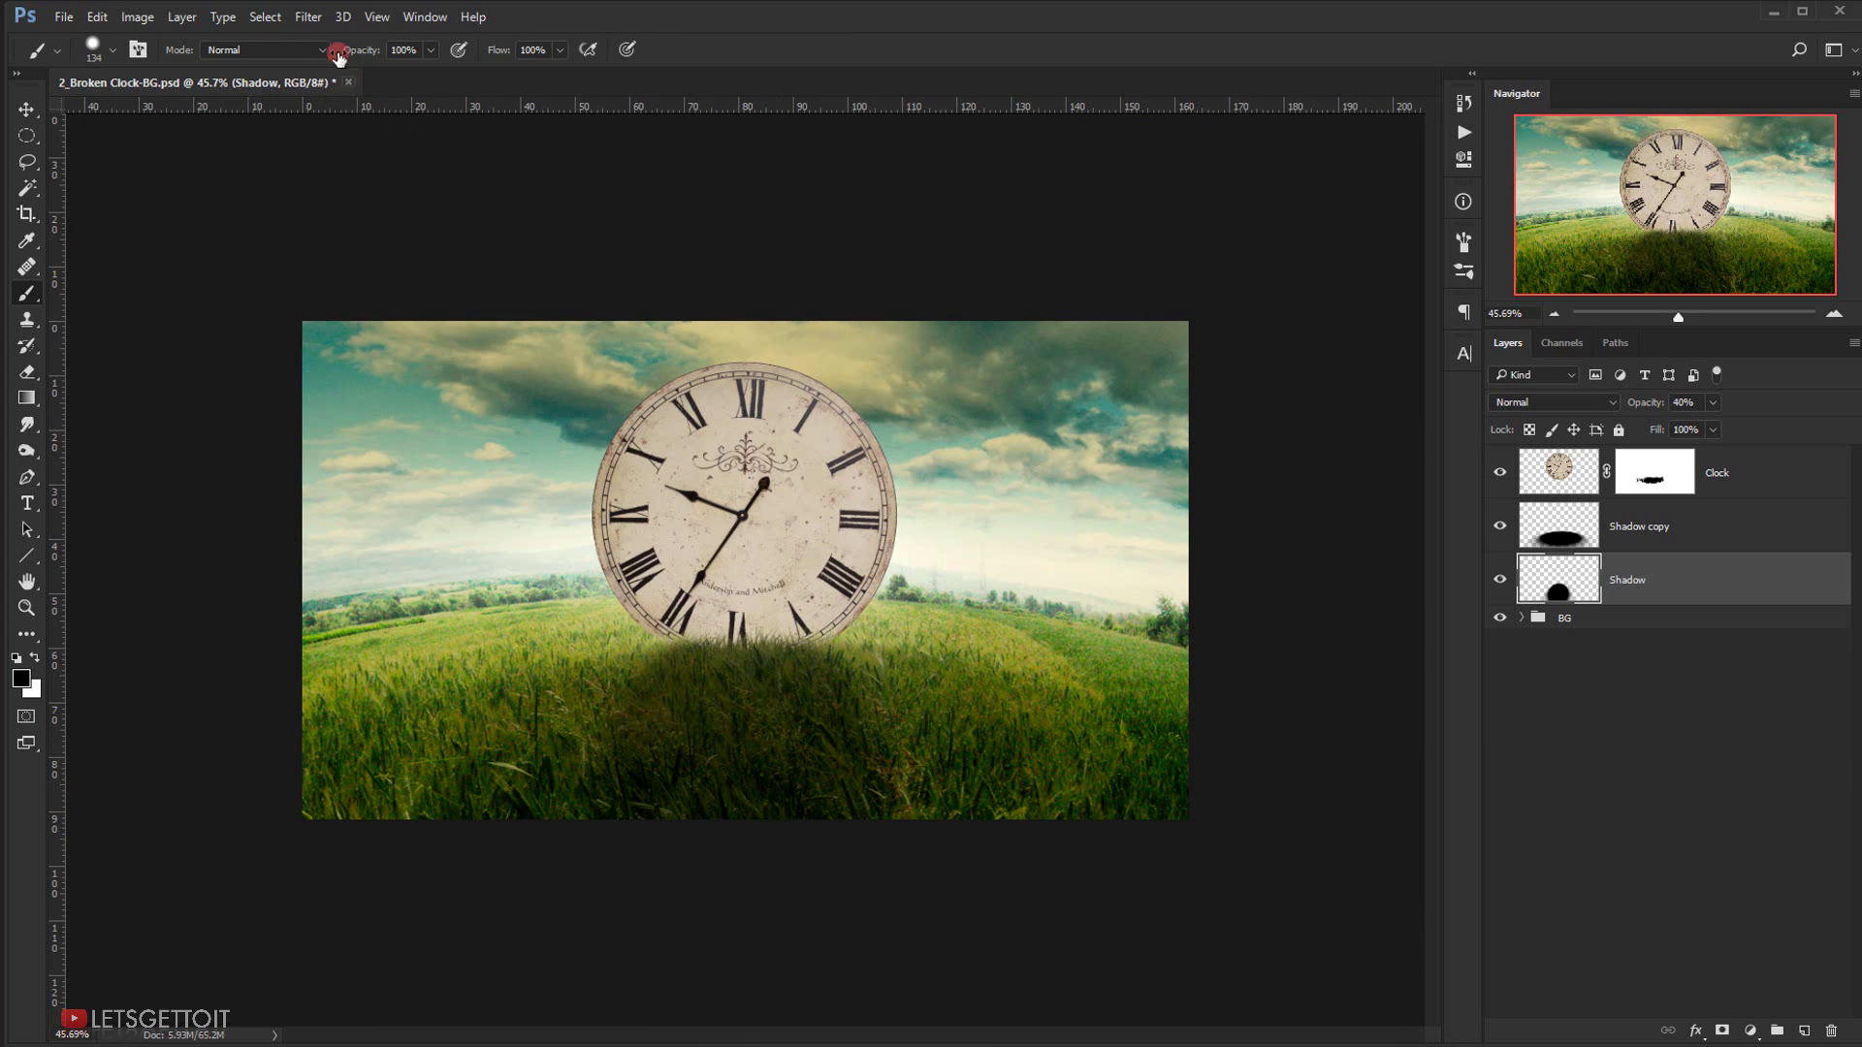
pyautogui.click(306, 17)
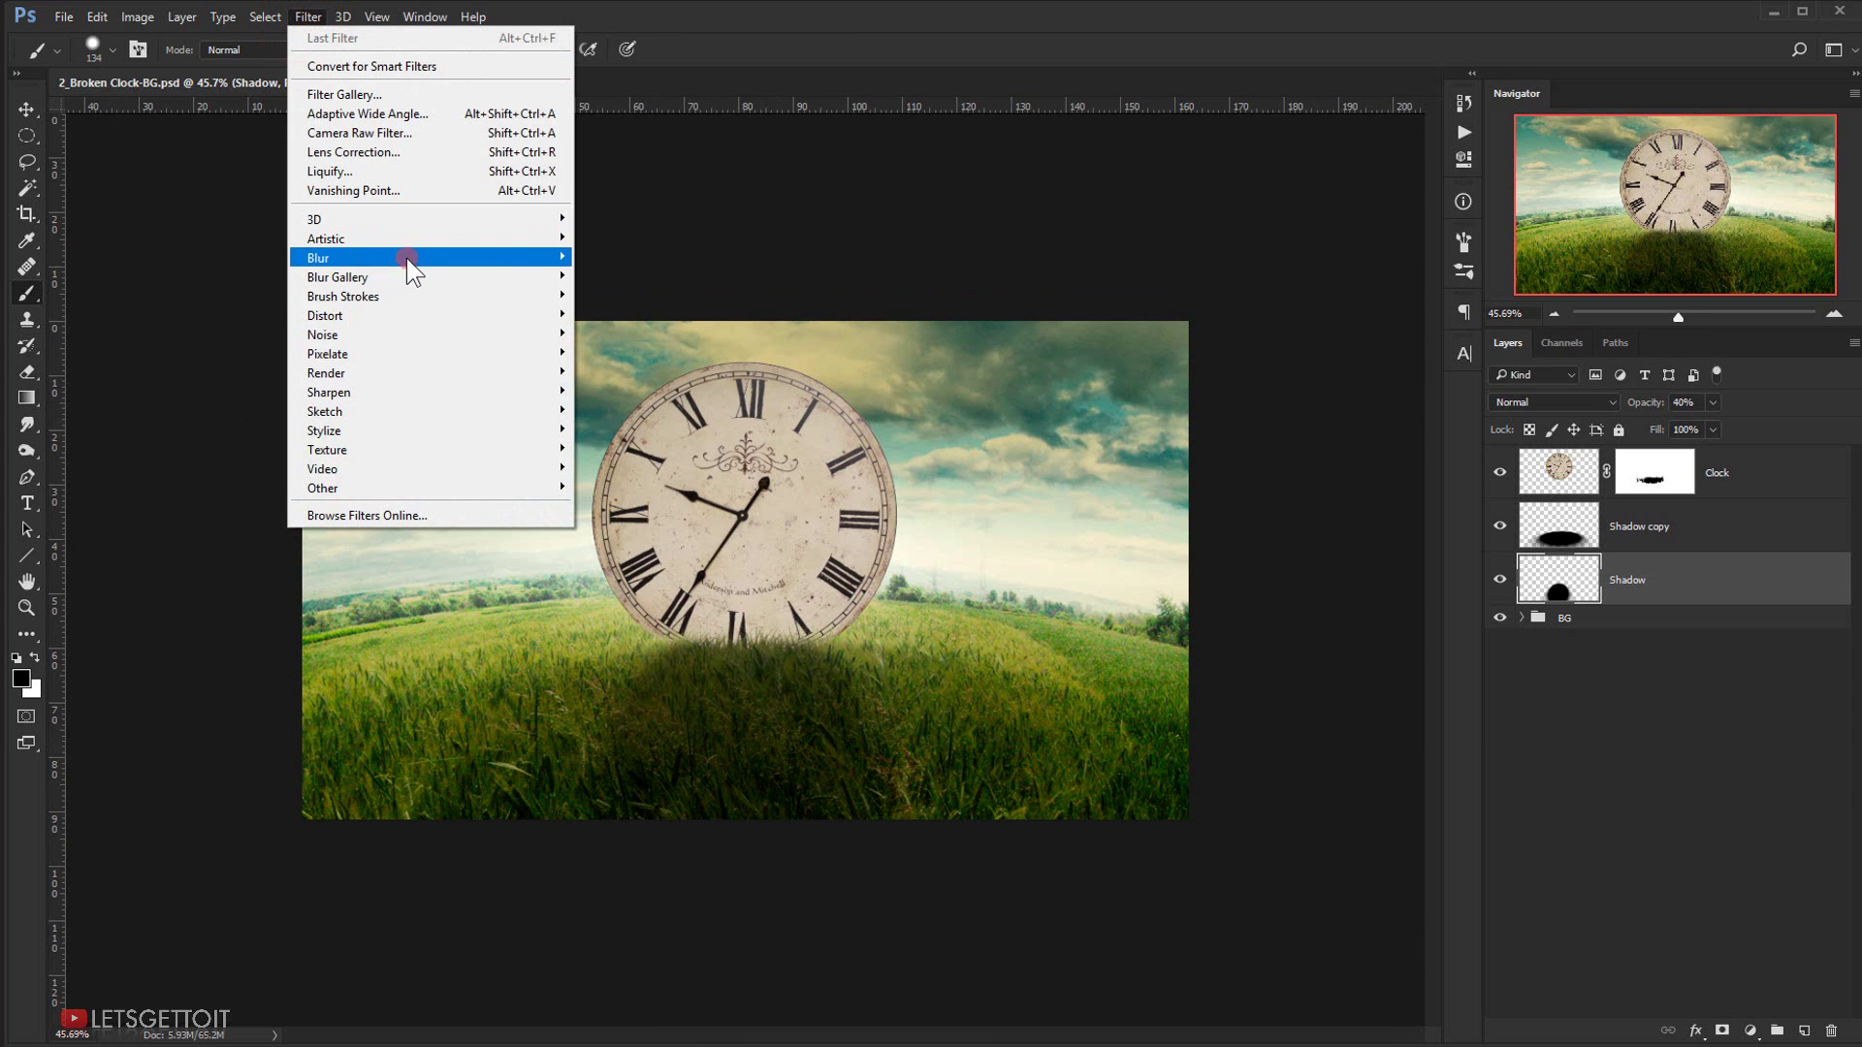
pyautogui.moveTo(507, 240)
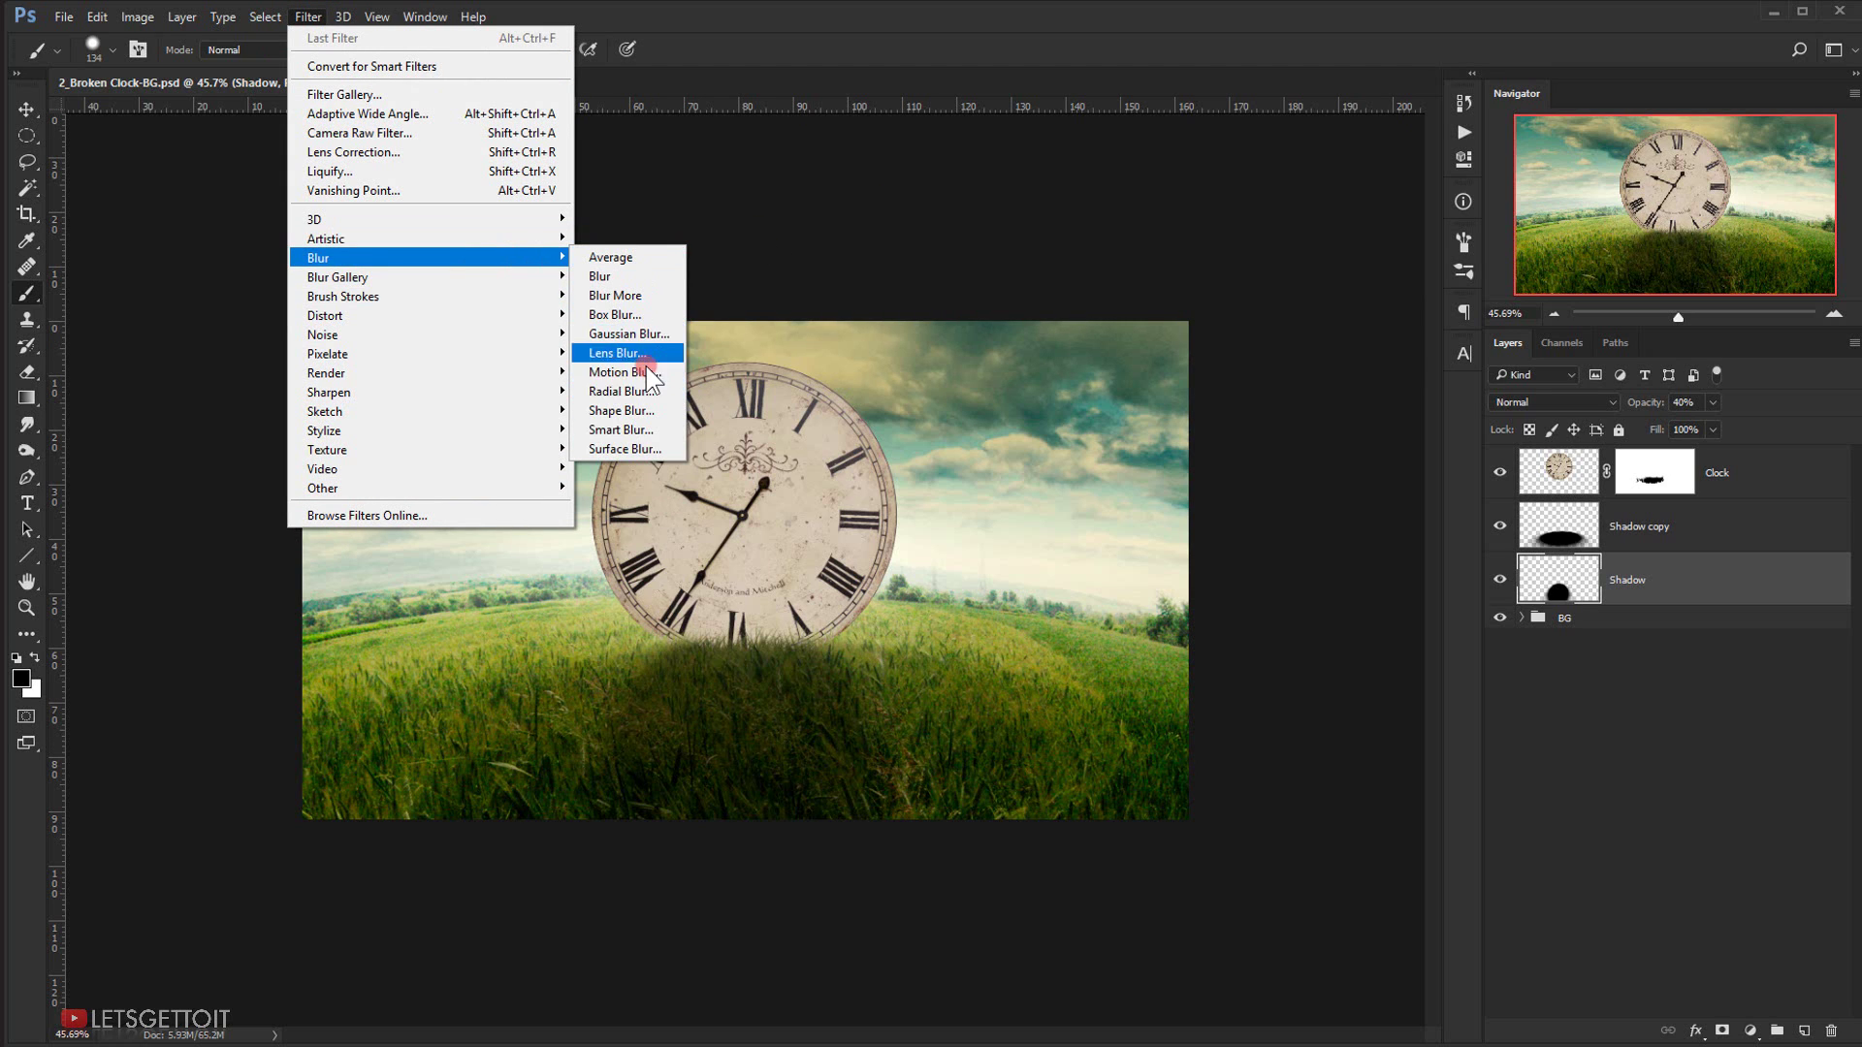
pyautogui.click(640, 373)
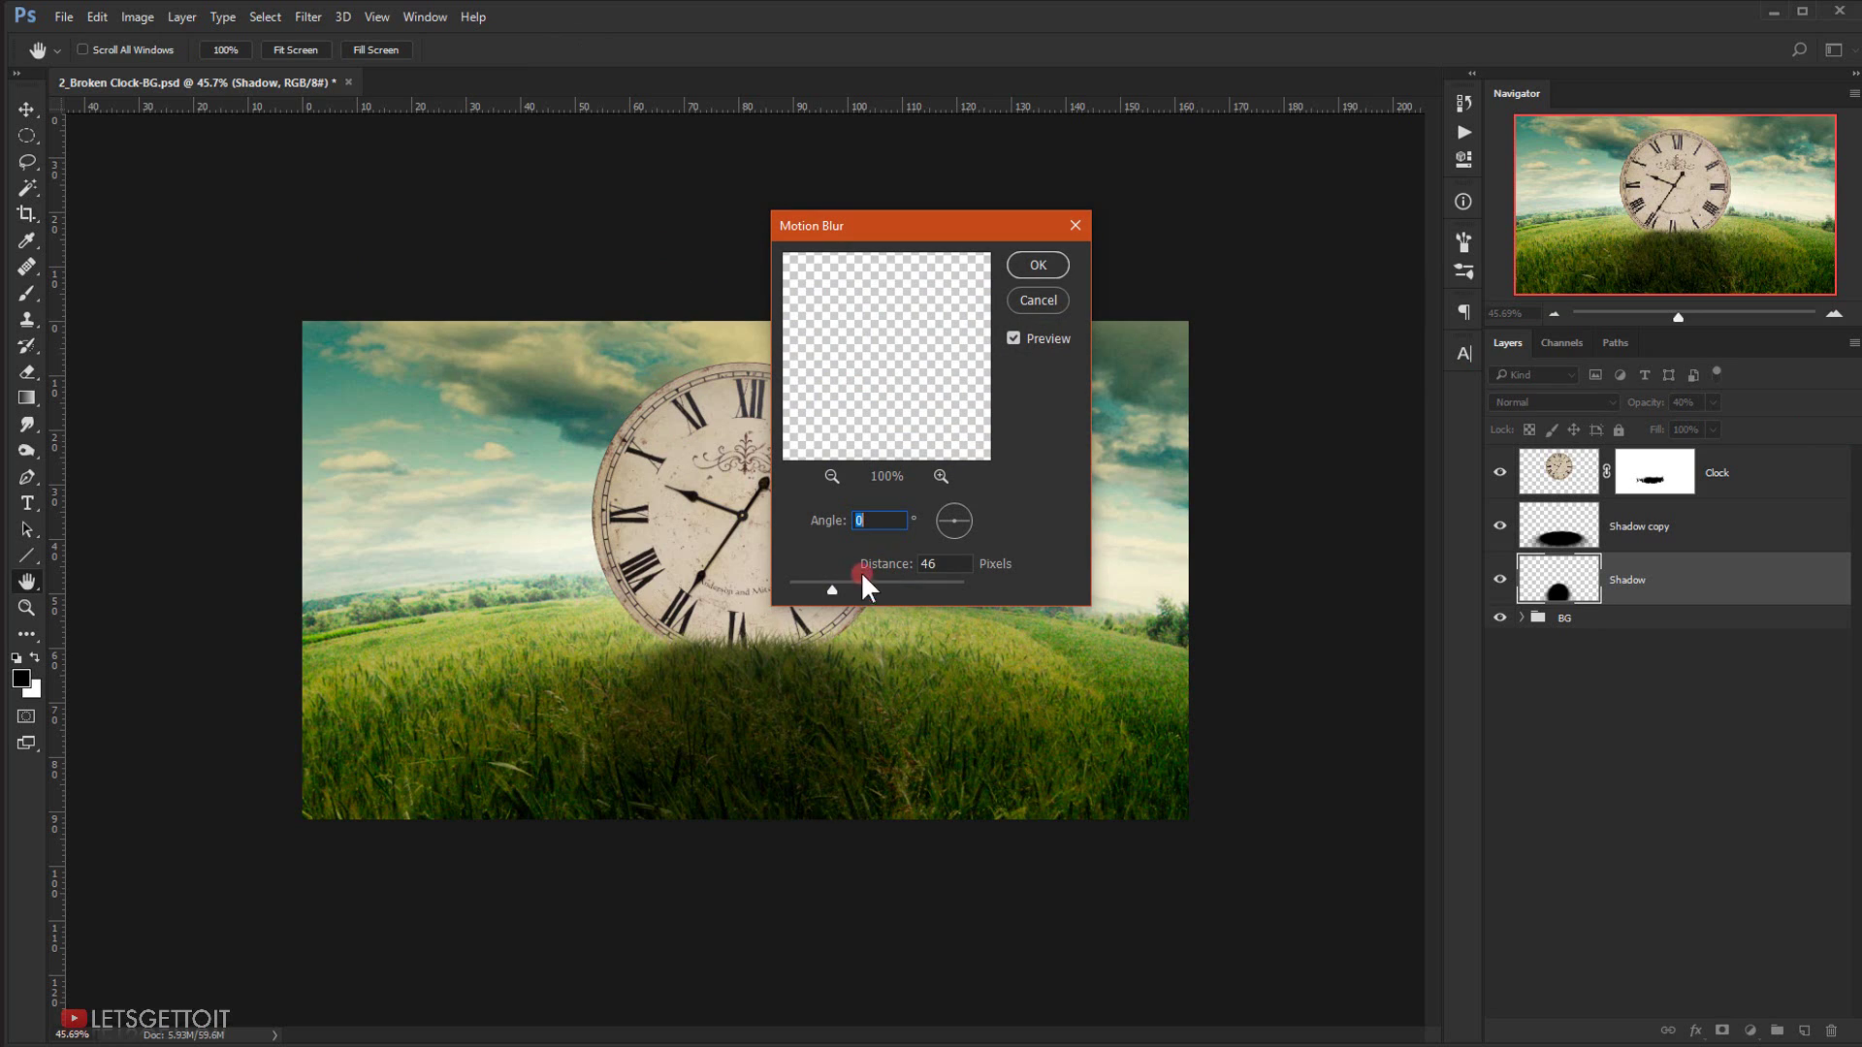
pyautogui.click(842, 523)
pyautogui.moveTo(833, 591)
pyautogui.mouseDown()
pyautogui.moveTo(816, 588)
pyautogui.moveTo(851, 590)
pyautogui.mouseUp()
pyautogui.press('Home')
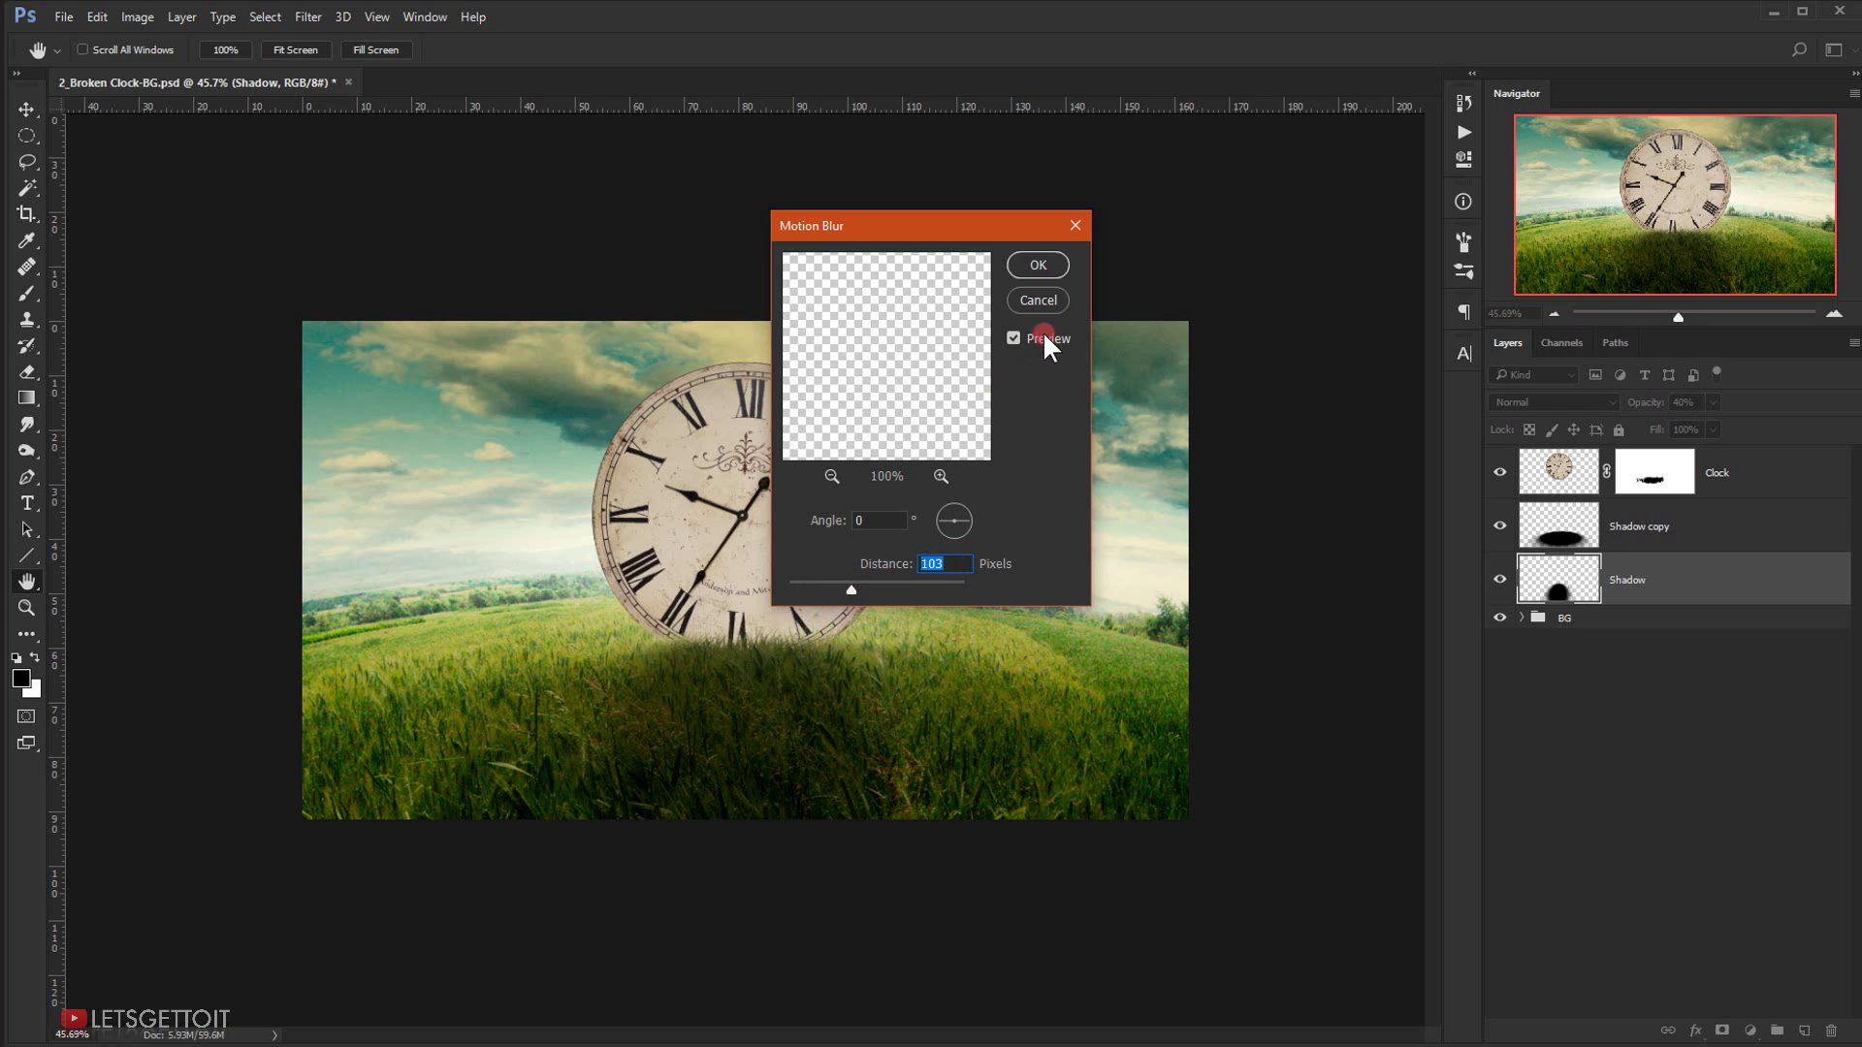
pyautogui.click(1037, 265)
pyautogui.click(1499, 583)
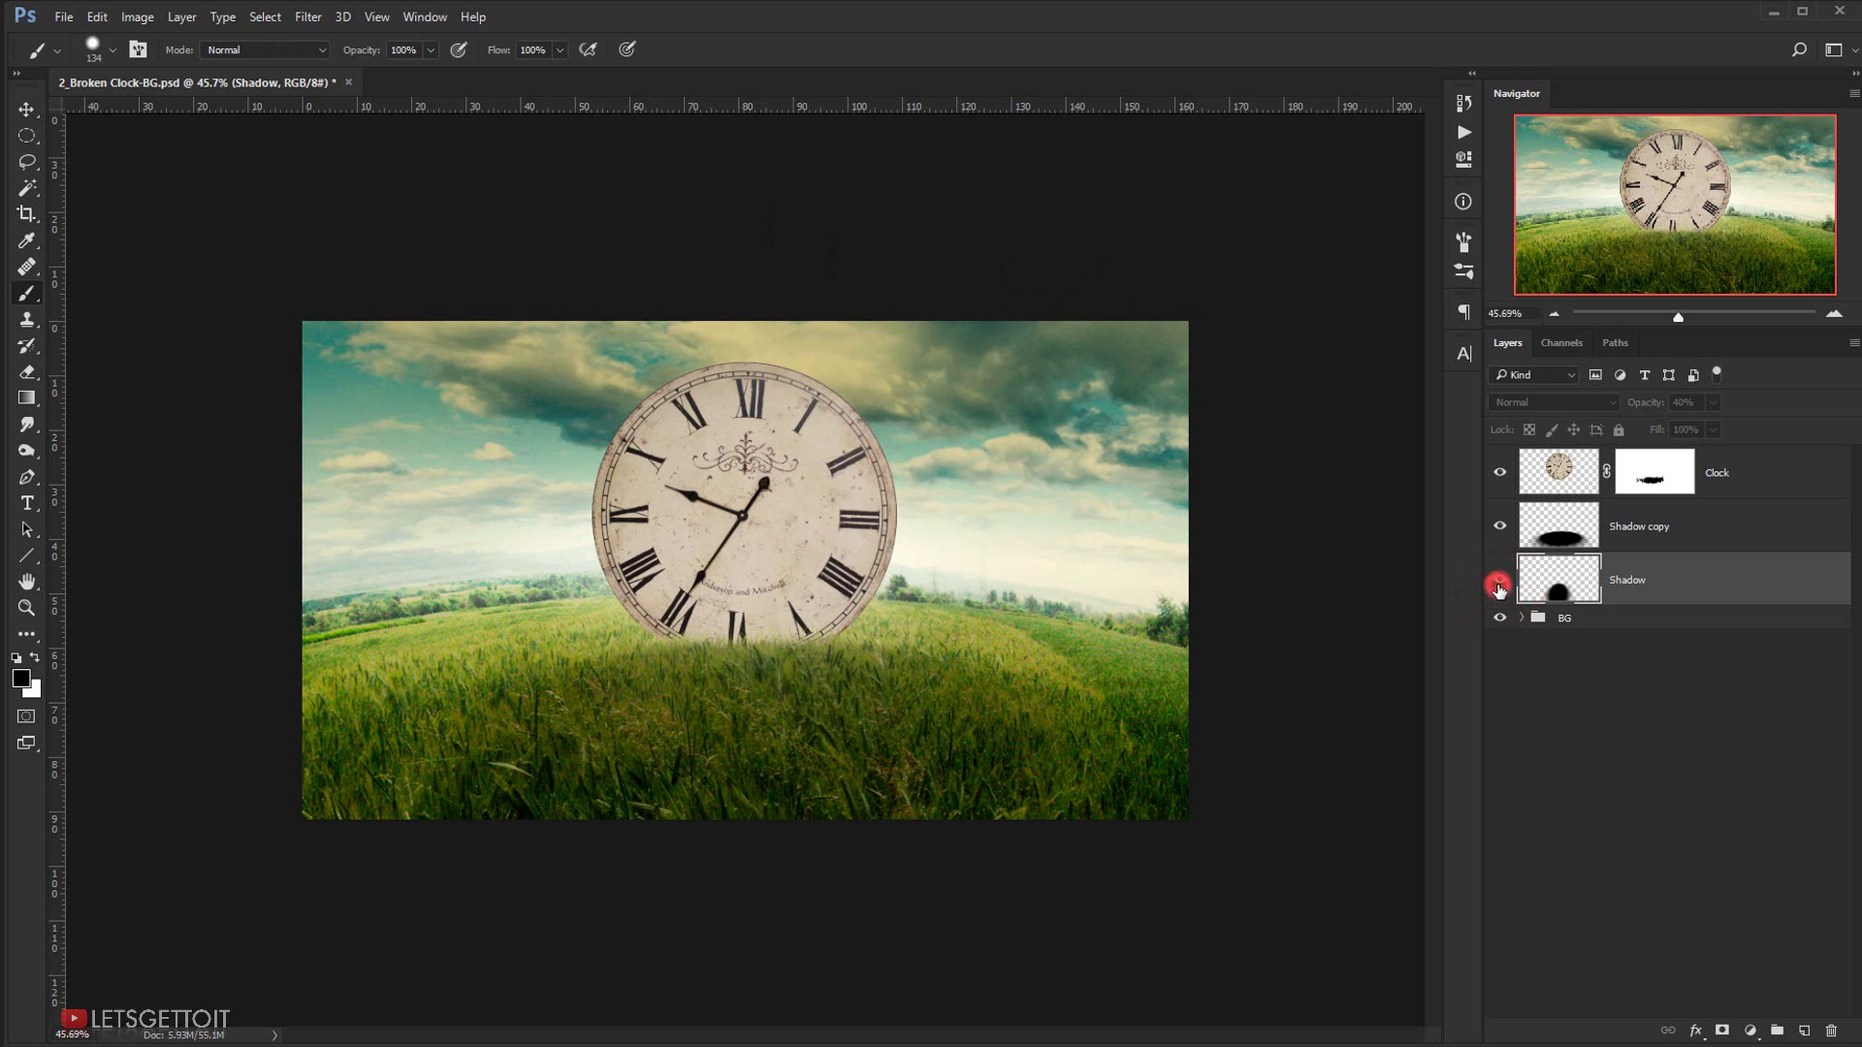
pyautogui.click(1499, 583)
pyautogui.click(1499, 583)
pyautogui.click(1499, 583)
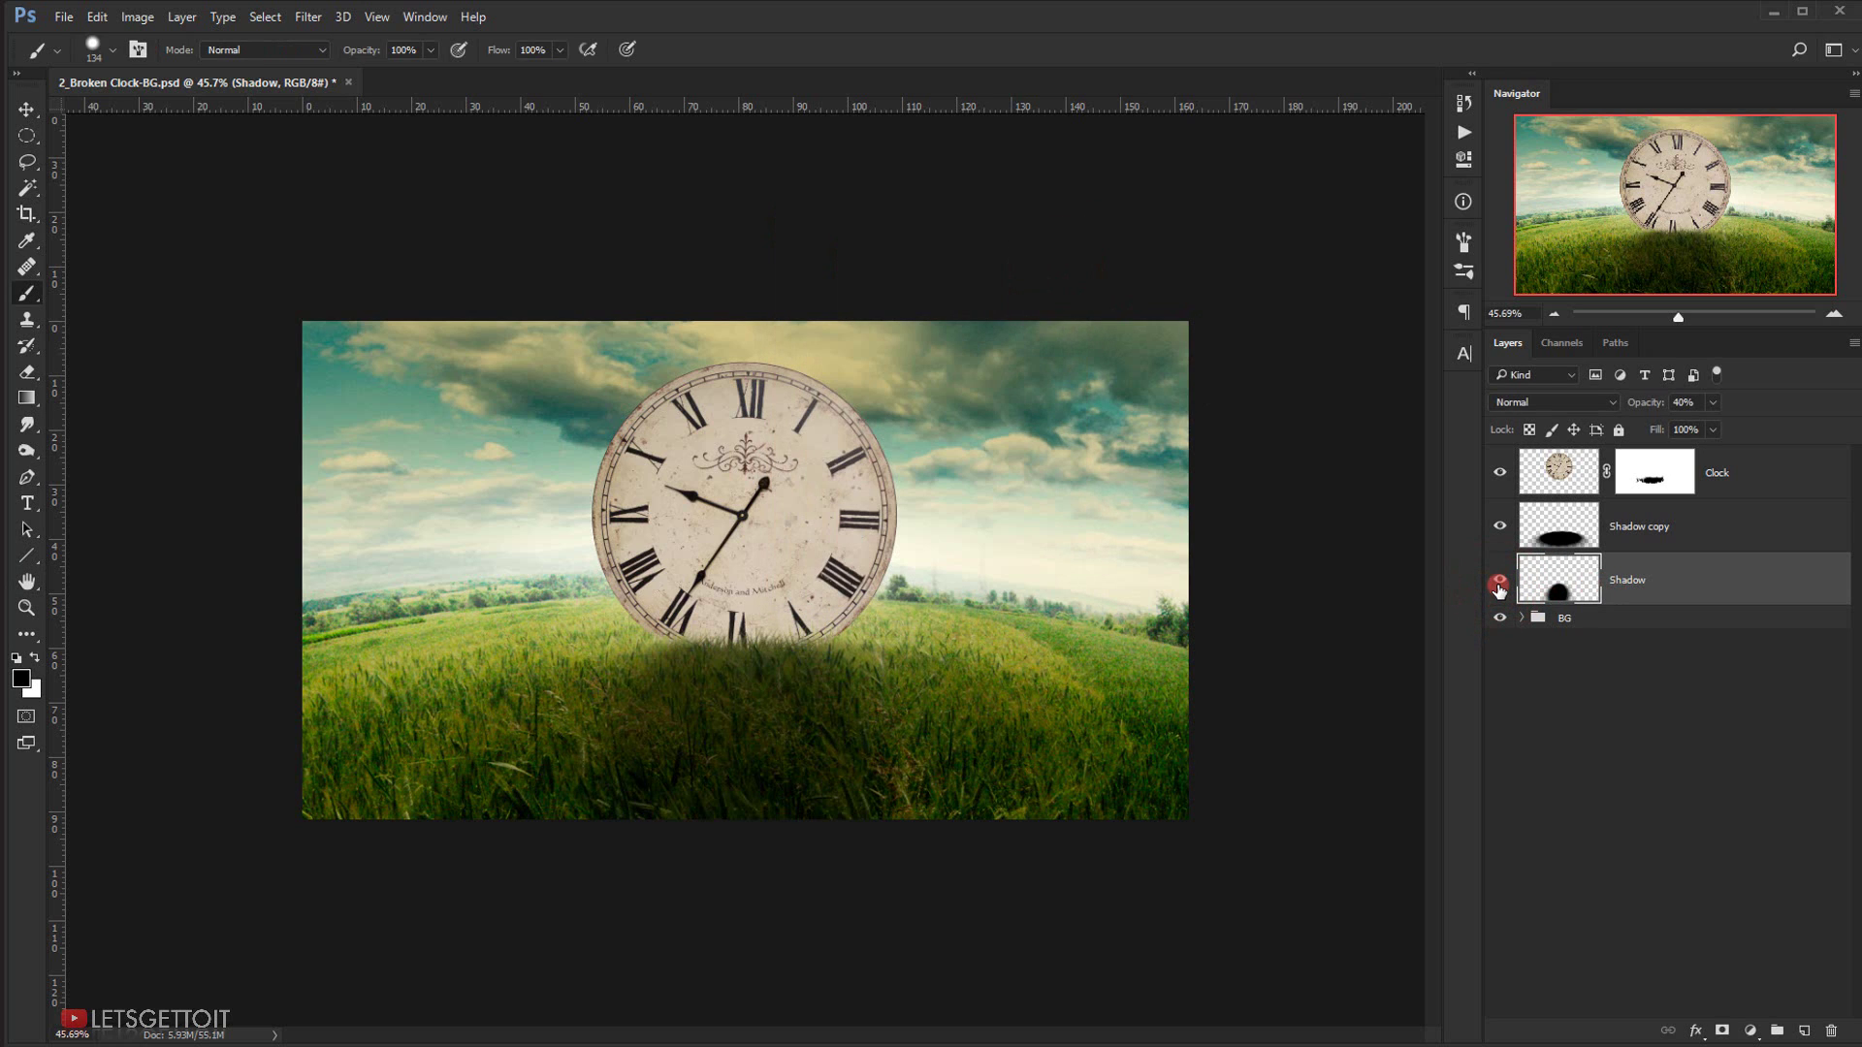
# - Narrow the Shadow copy layer's shape to about 85% of its width from the center, and apply the transformation
pyautogui.keyDown('alt'); pyautogui.scroll(-3, 769, 623); pyautogui.keyUp('alt')
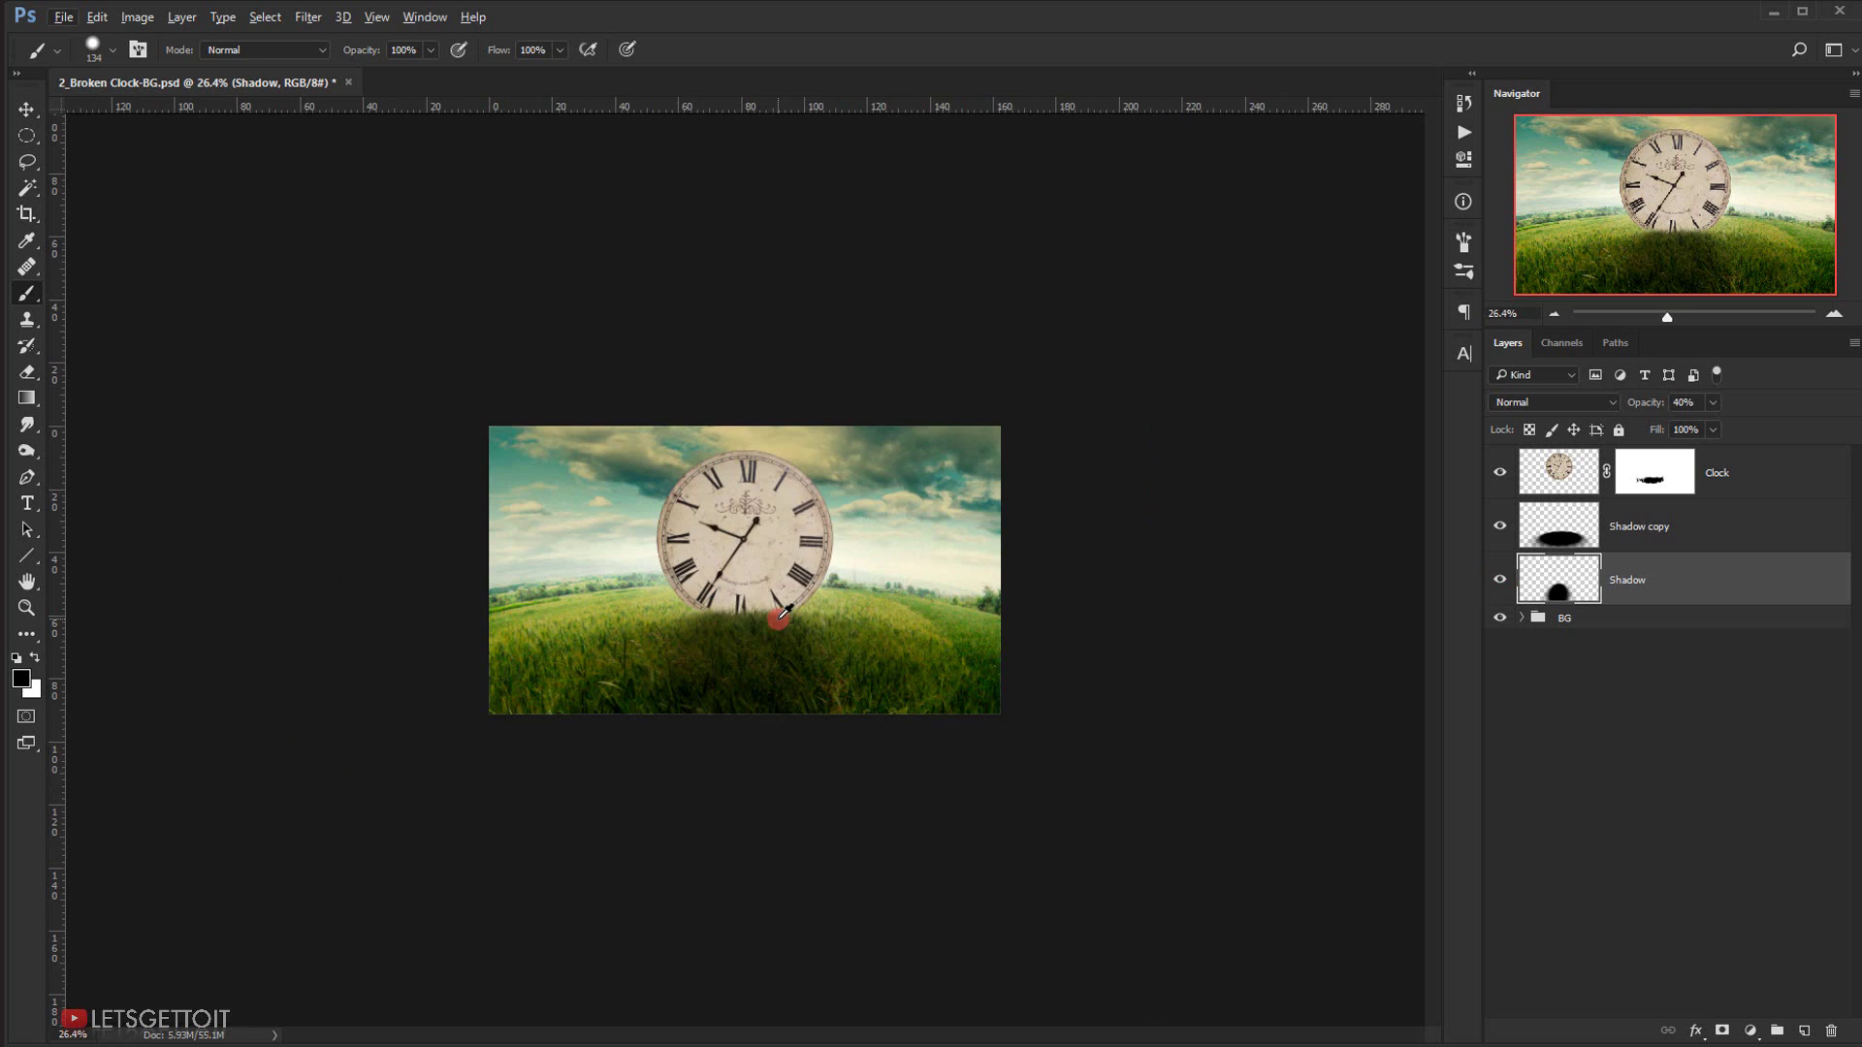
pyautogui.keyDown('alt'); pyautogui.scroll(3, 675, 675); pyautogui.keyUp('alt')
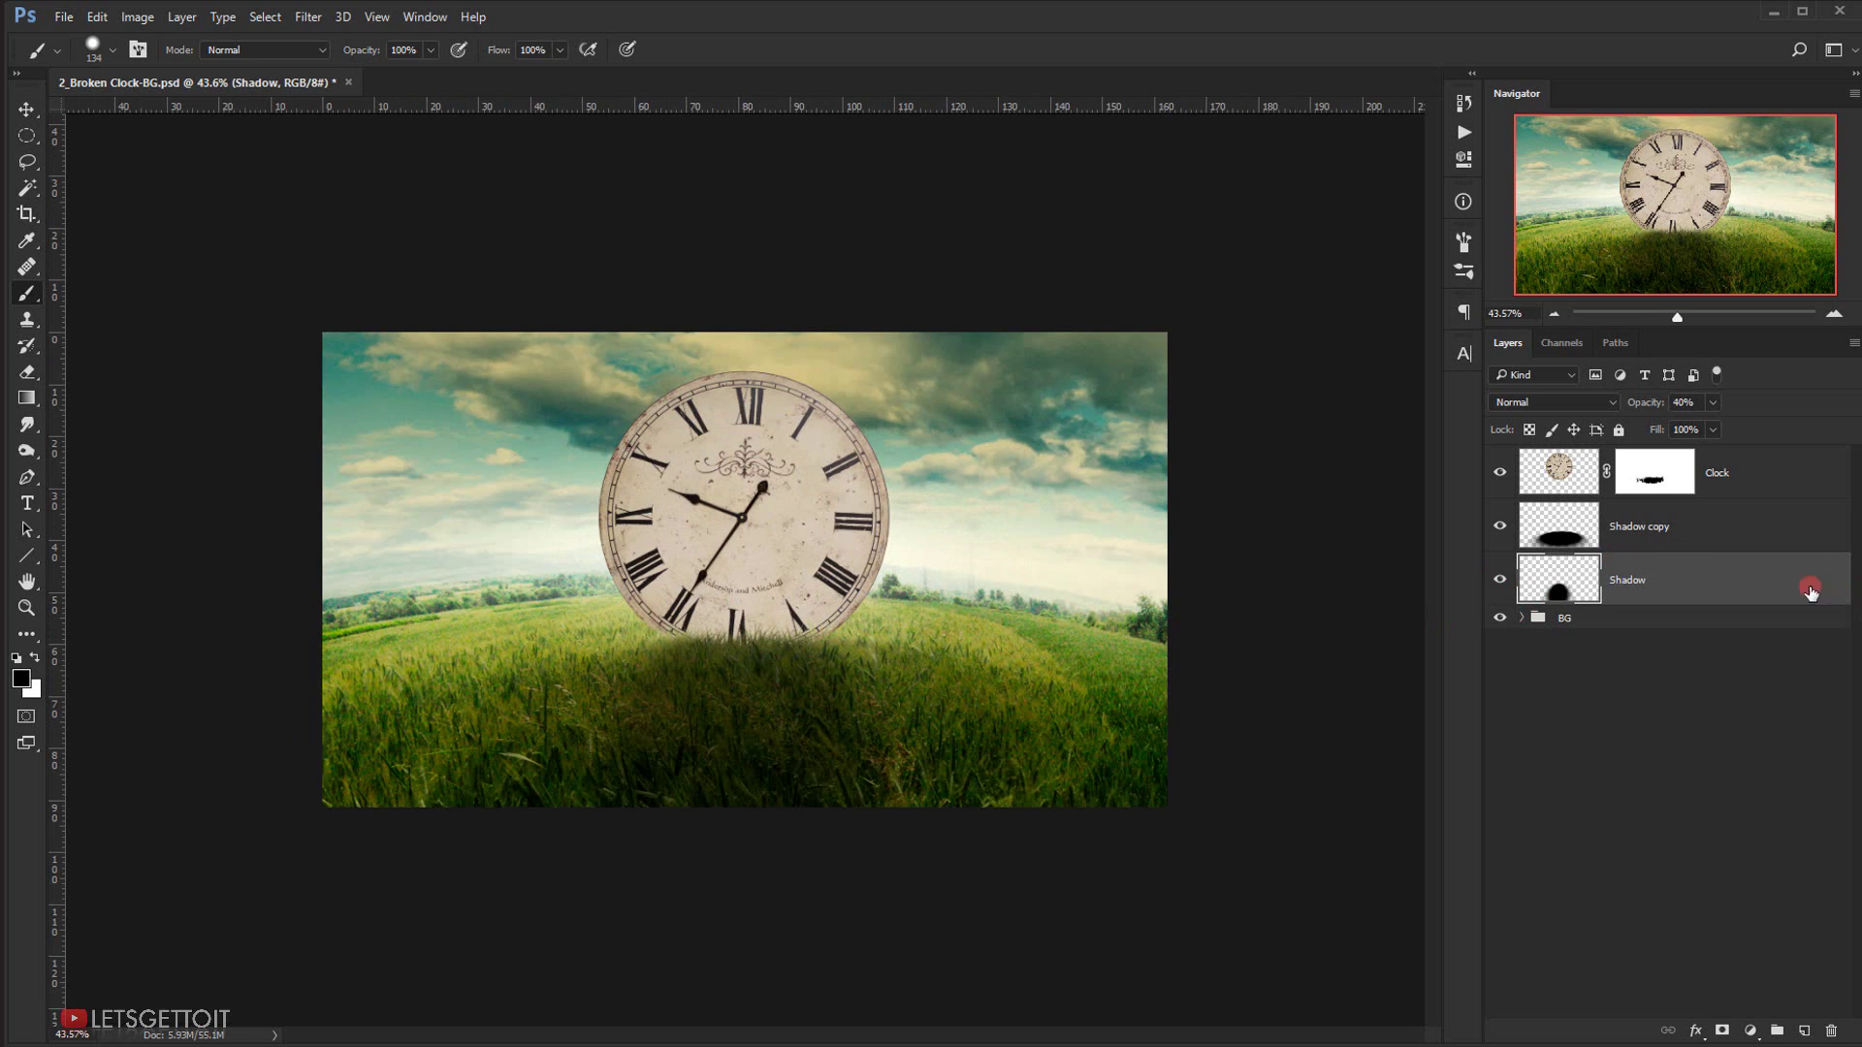
pyautogui.click(1713, 538)
pyautogui.hotkey('ctrl', 't')
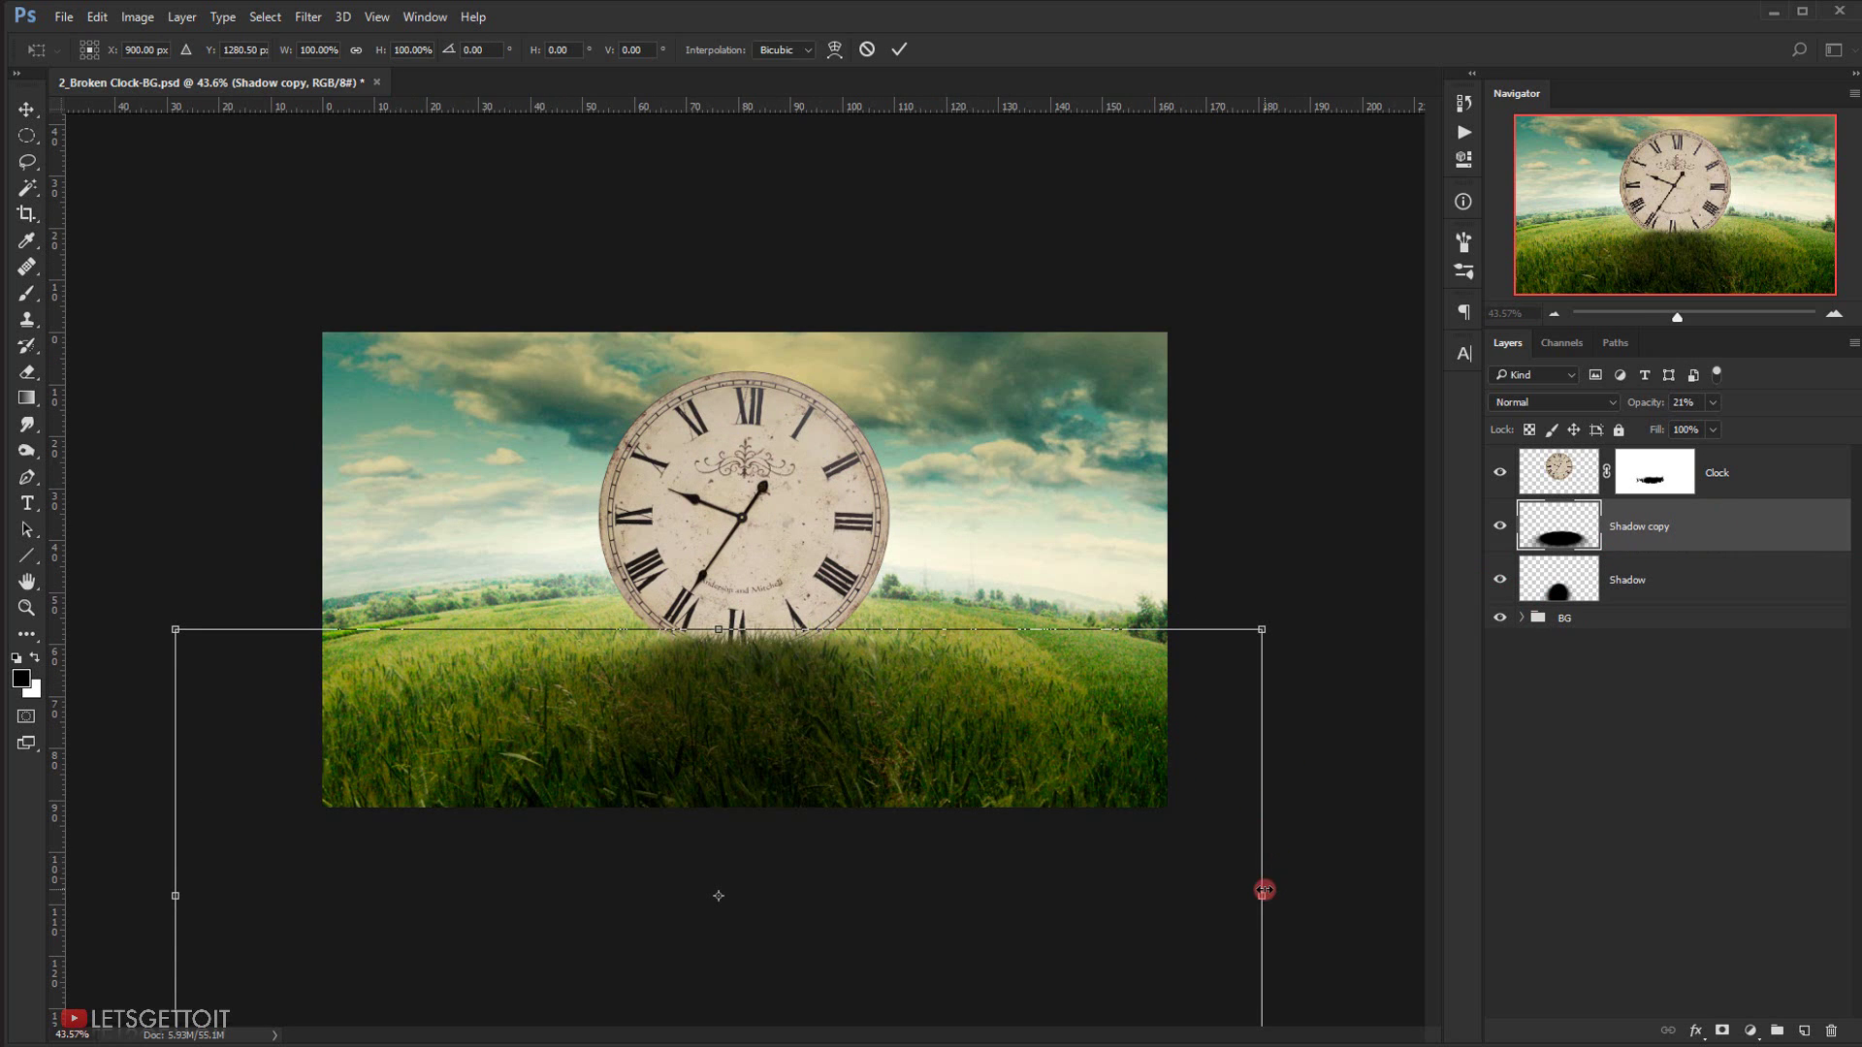
pyautogui.moveTo(1264, 890); pyautogui.dragTo(1179, 890)
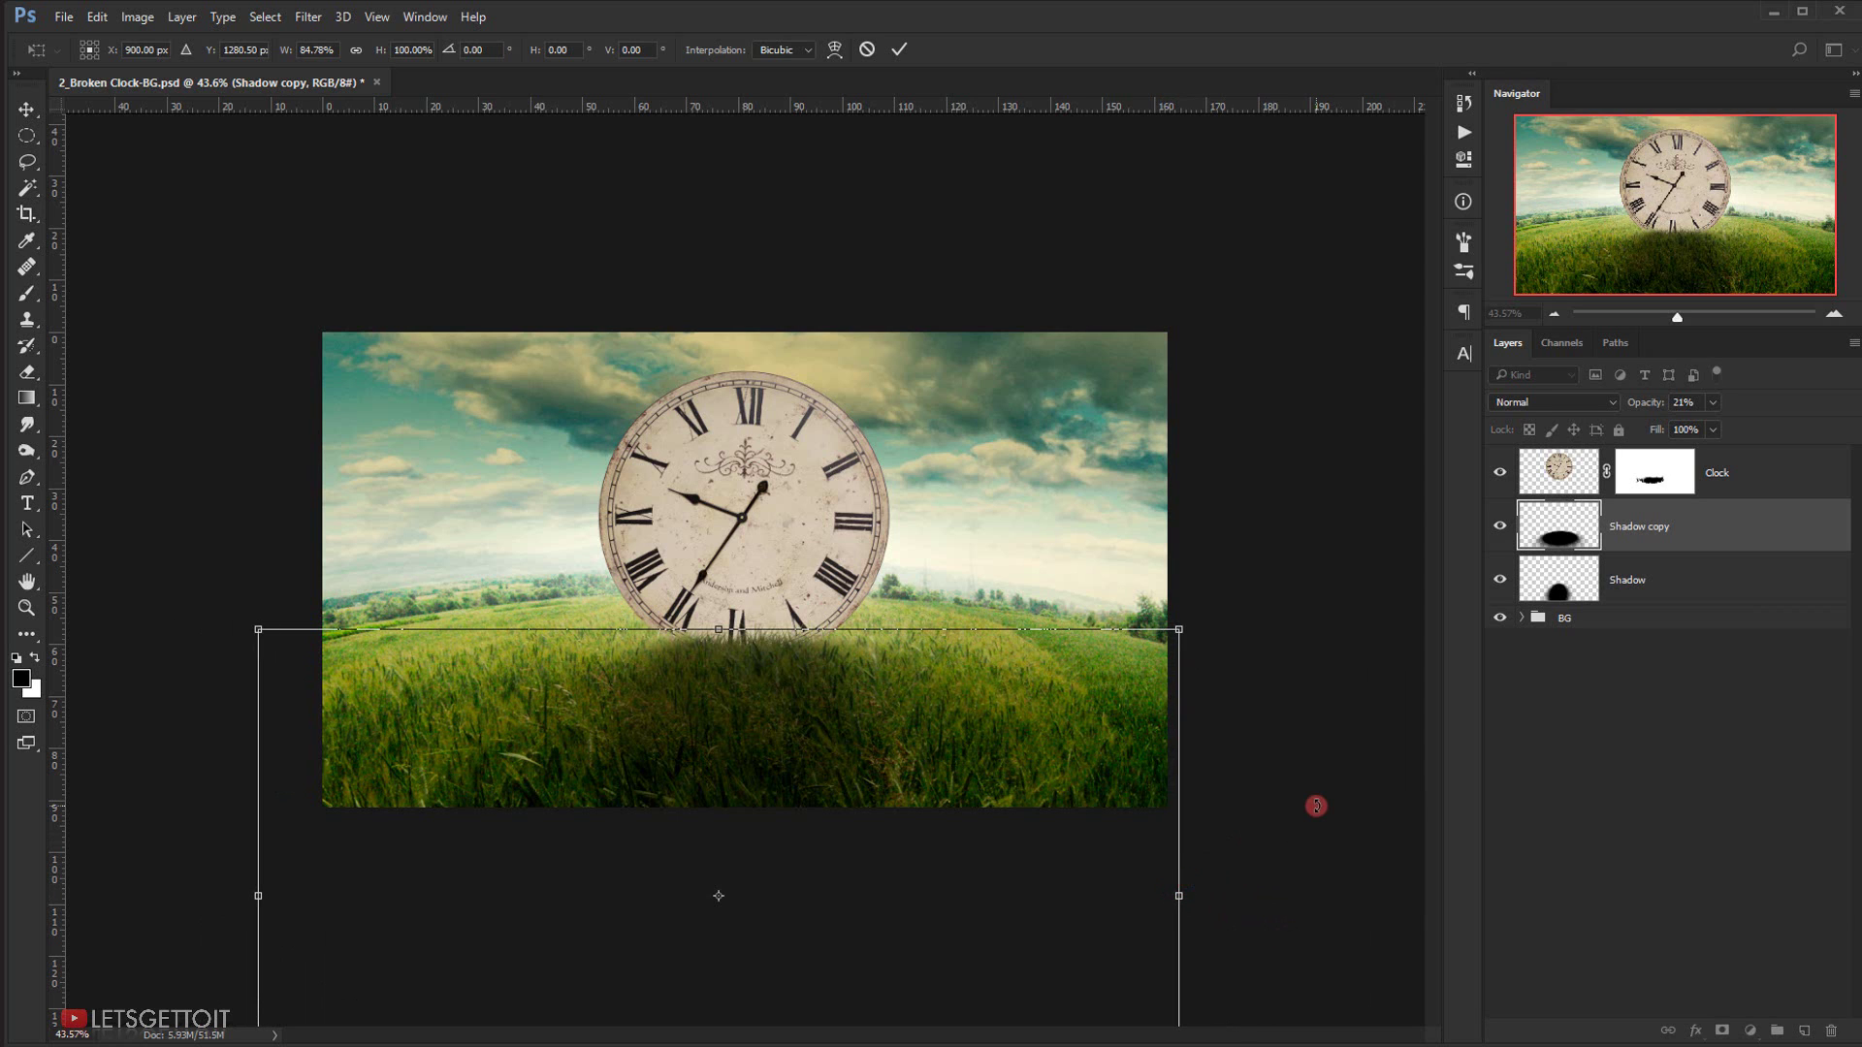
pyautogui.press('Return')
pyautogui.press('b')
pyautogui.hotkey('ctrl', '0')
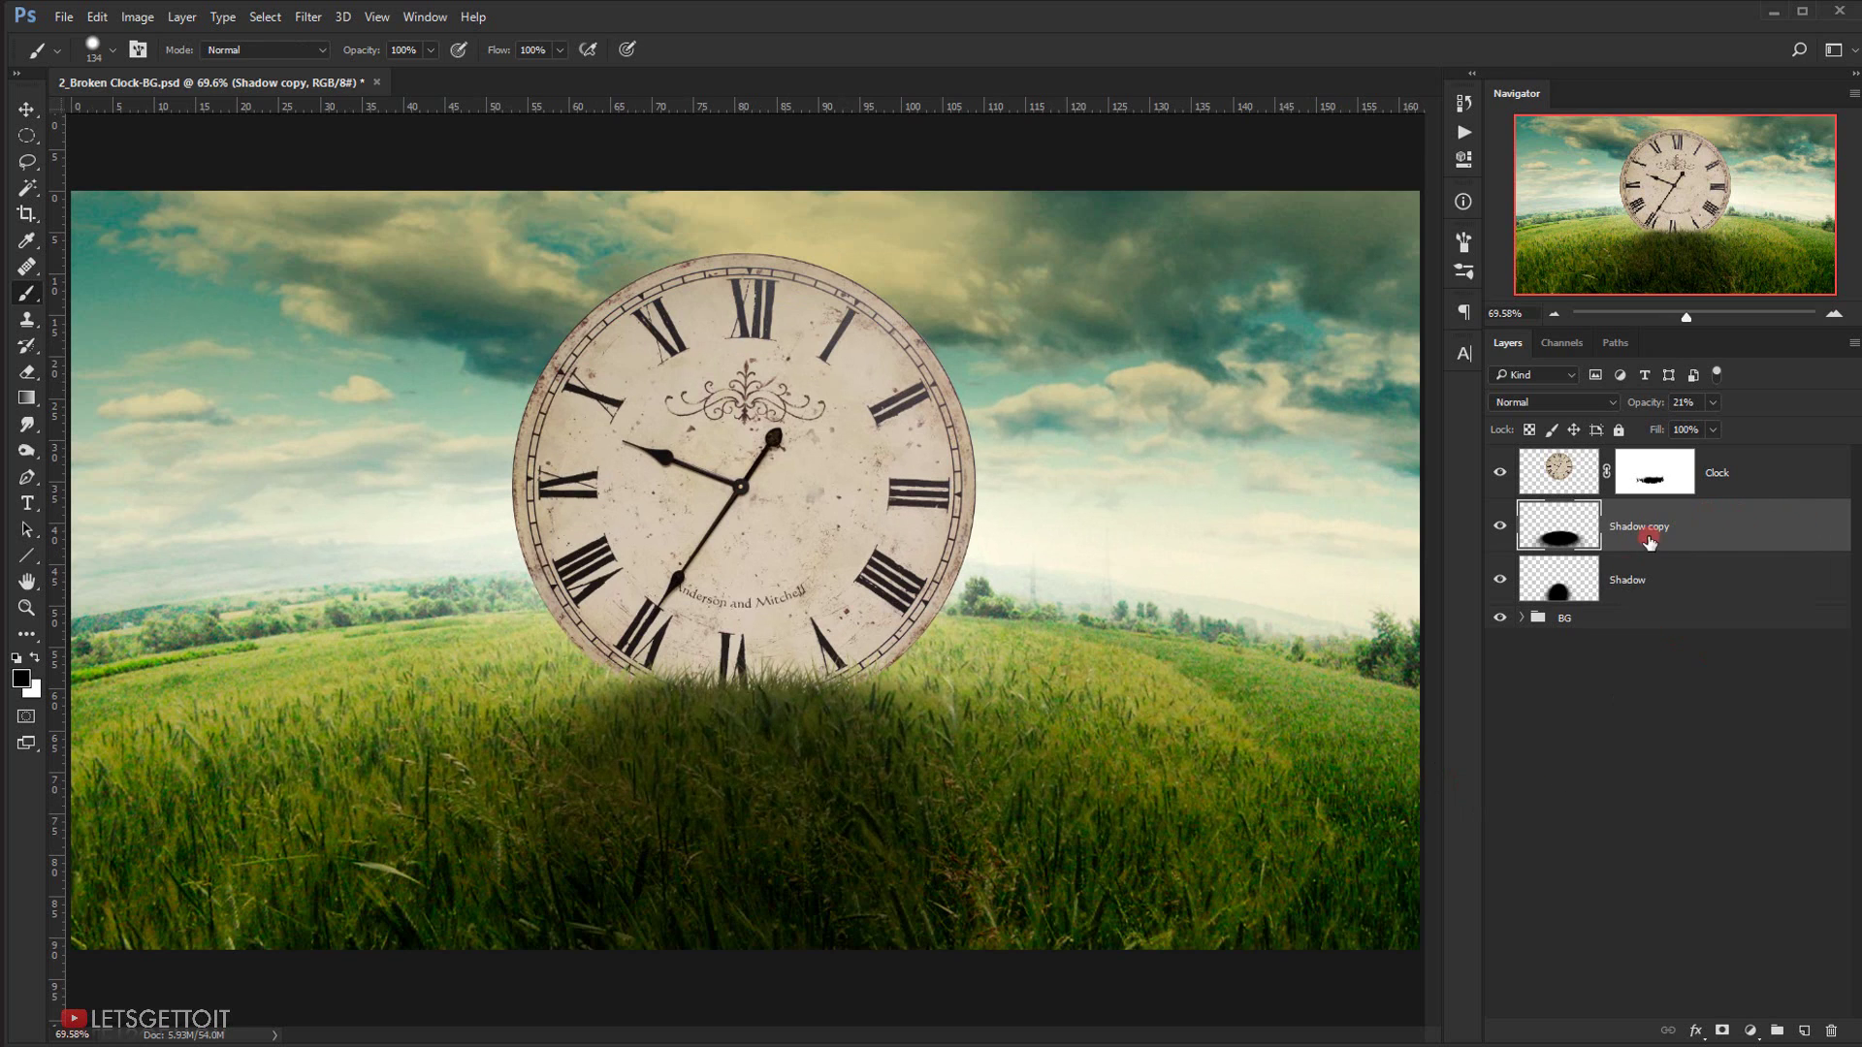
# - Create a new layer above Shadow copy and paint one soft black dab with a 134 px brush left of the clock
pyautogui.click(1804, 1031)
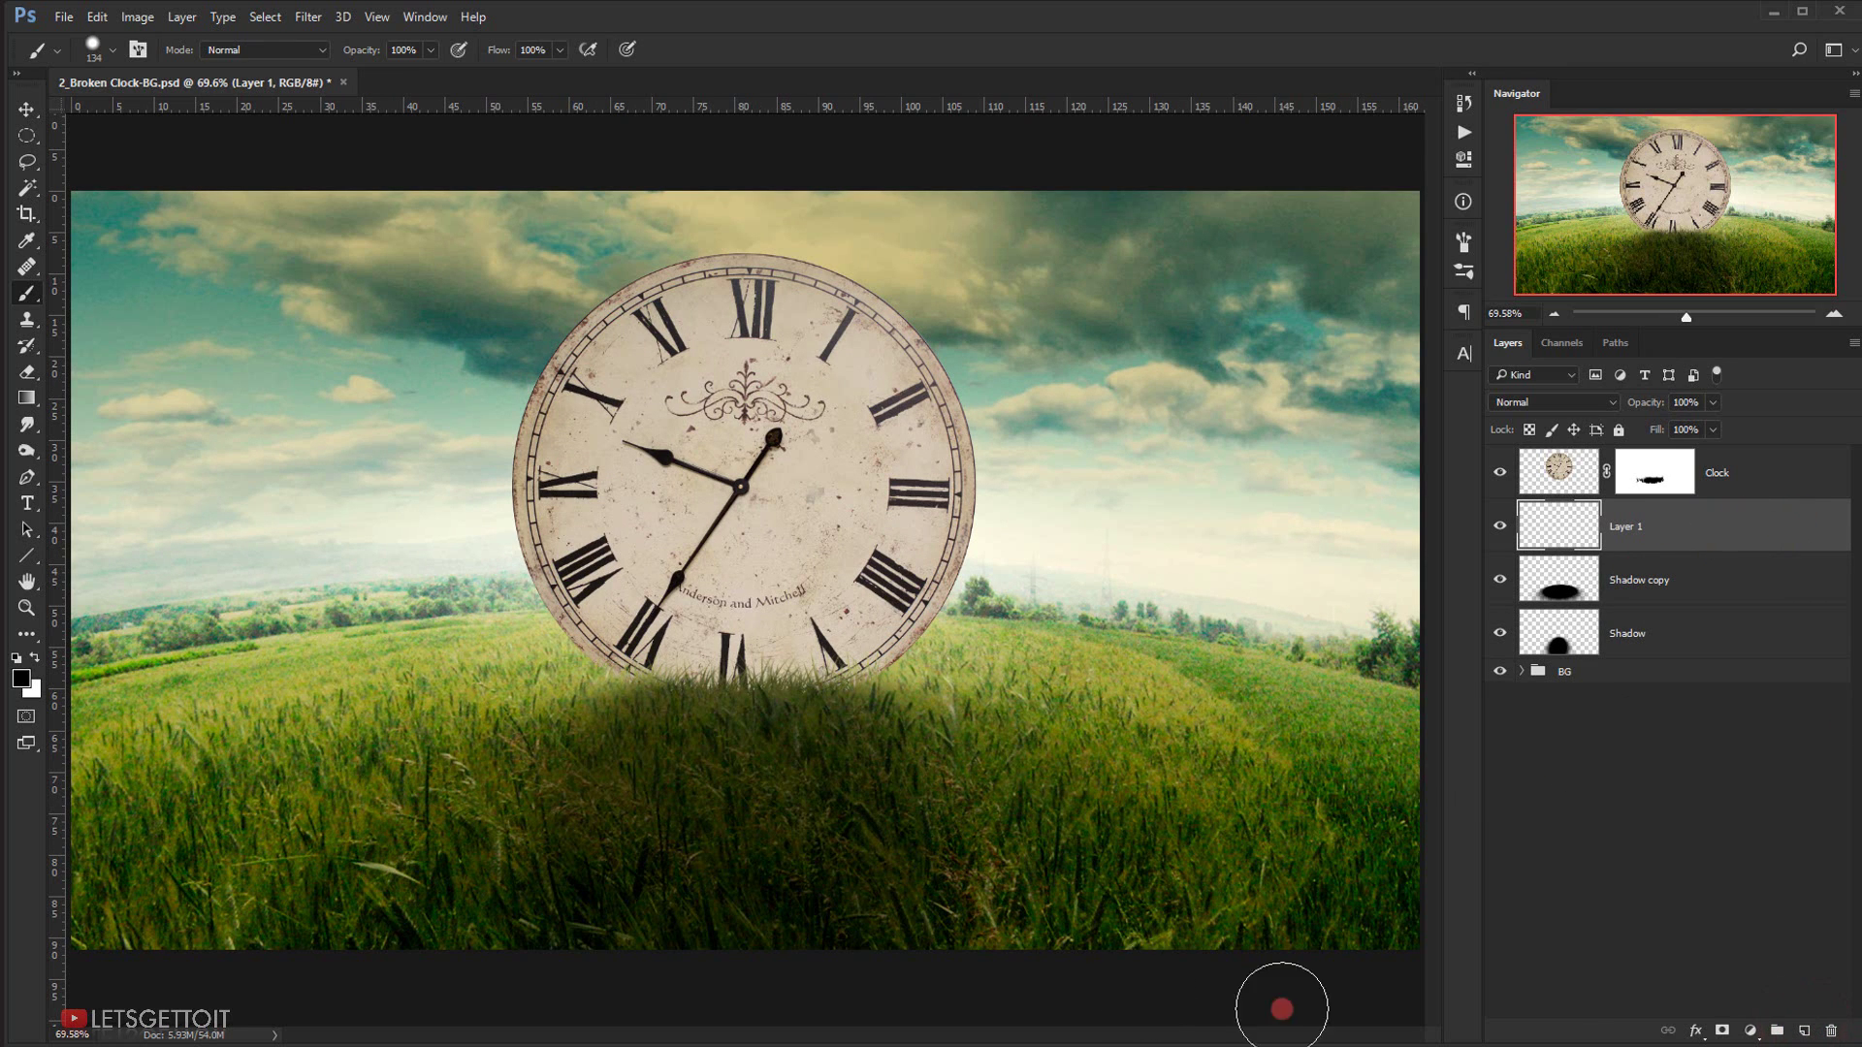
pyautogui.rightClick(412, 376)
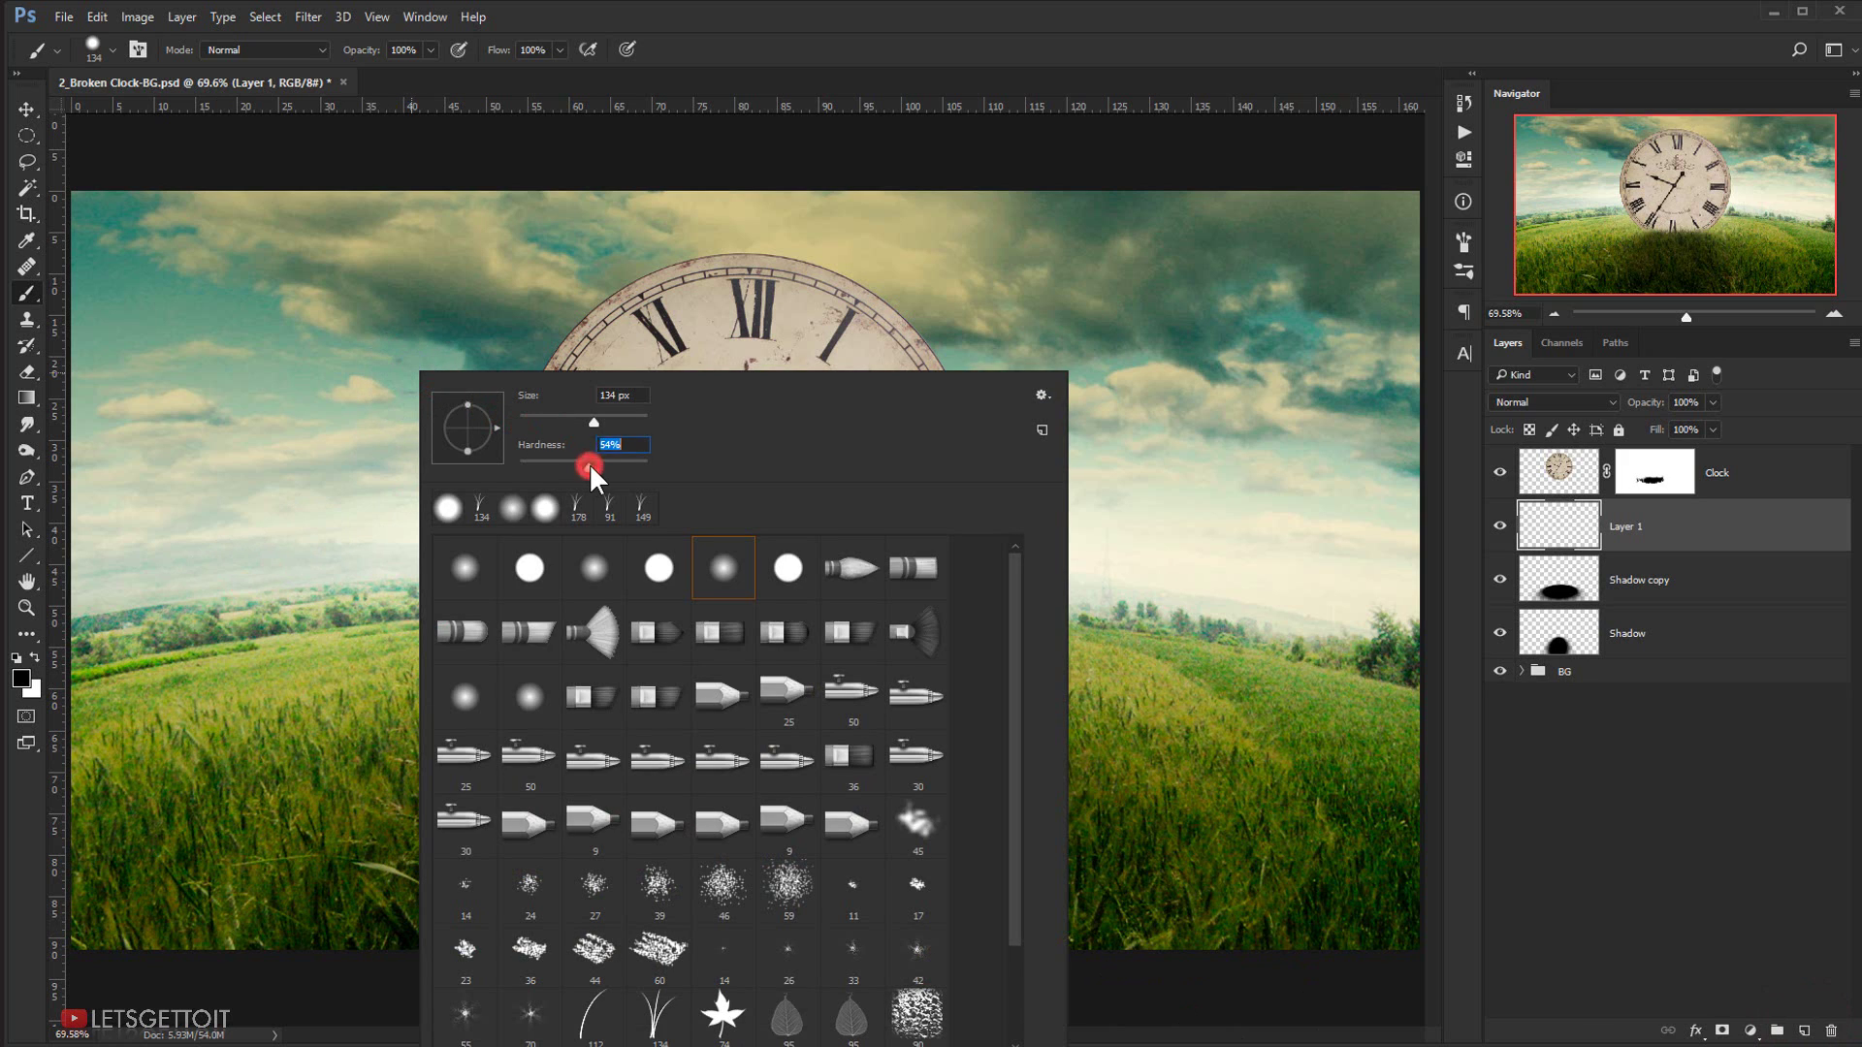
pyautogui.click(1045, 54)
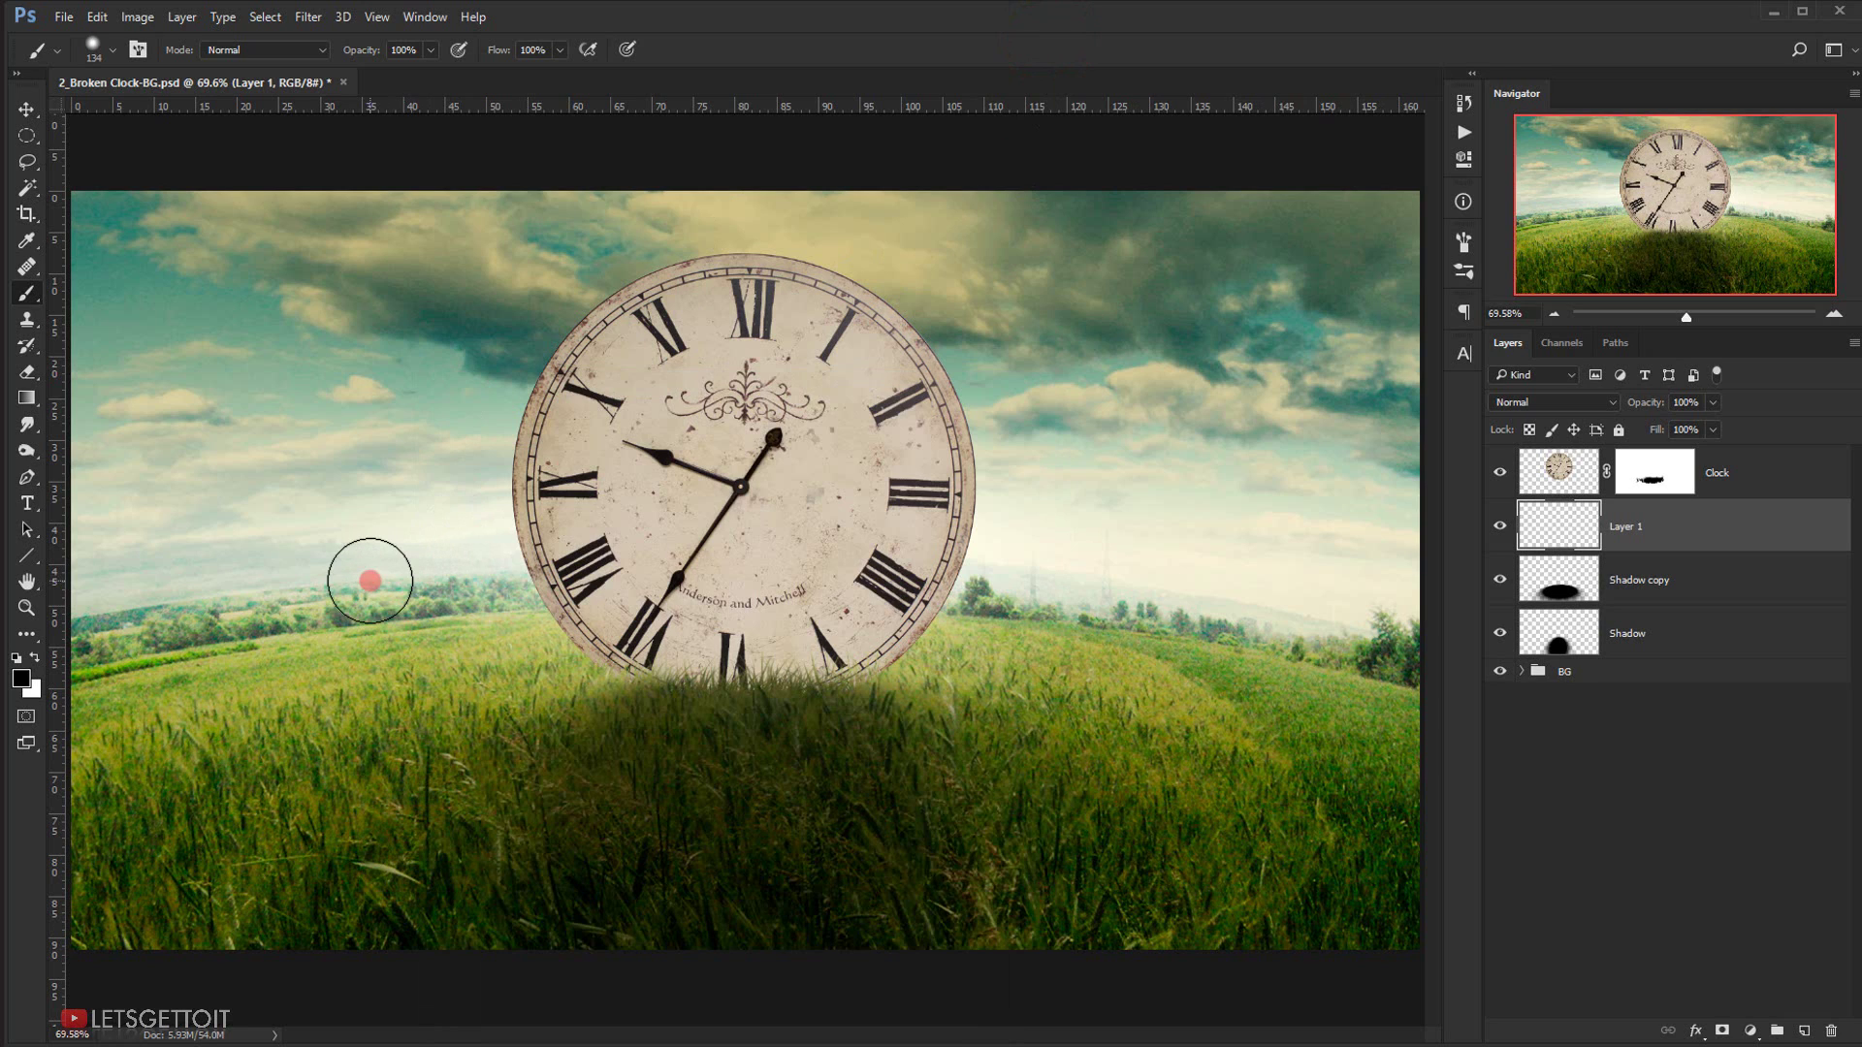
pyautogui.click(370, 580)
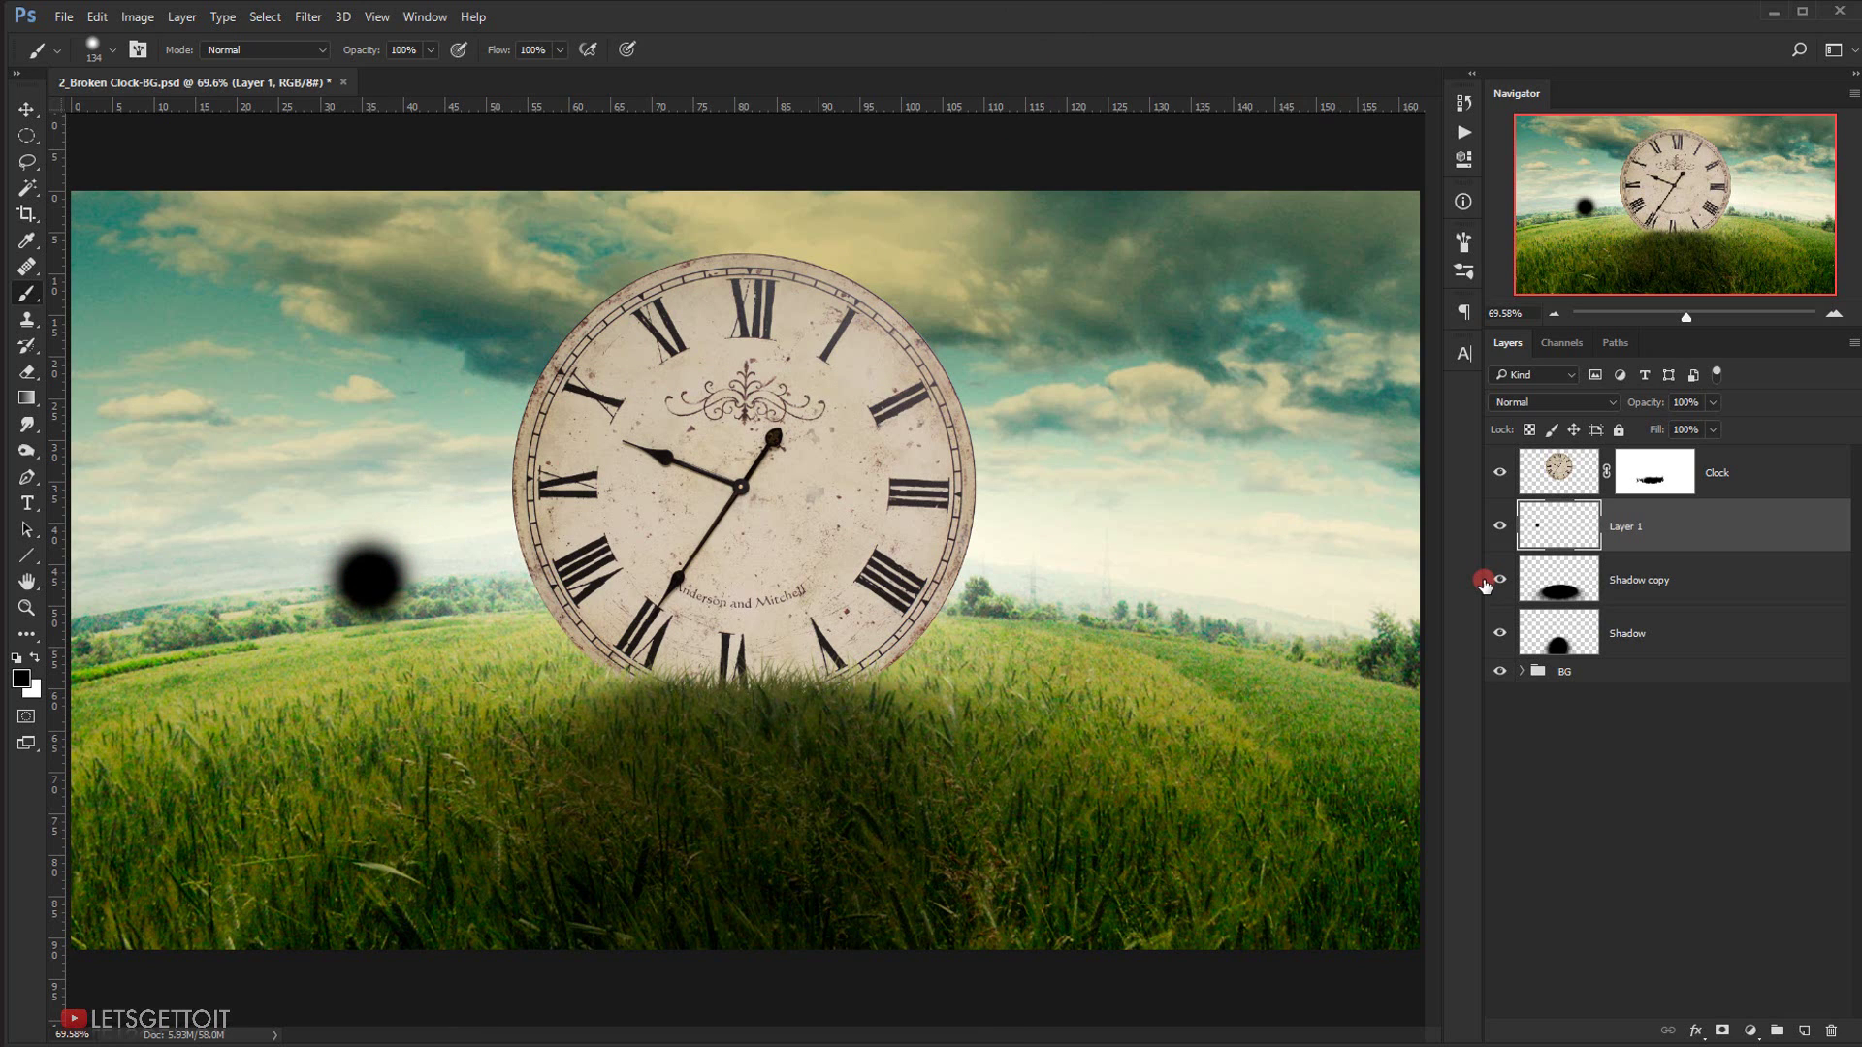
# - Move the black dab to the clock's base and flatten it into a contact shadow, about 537% wide and 50% high
pyautogui.hotkey('ctrl', 't')
pyautogui.moveTo(424, 595)
pyautogui.mouseDown()
pyautogui.moveTo(806, 693)
pyautogui.moveTo(791, 711)
pyautogui.mouseUp()
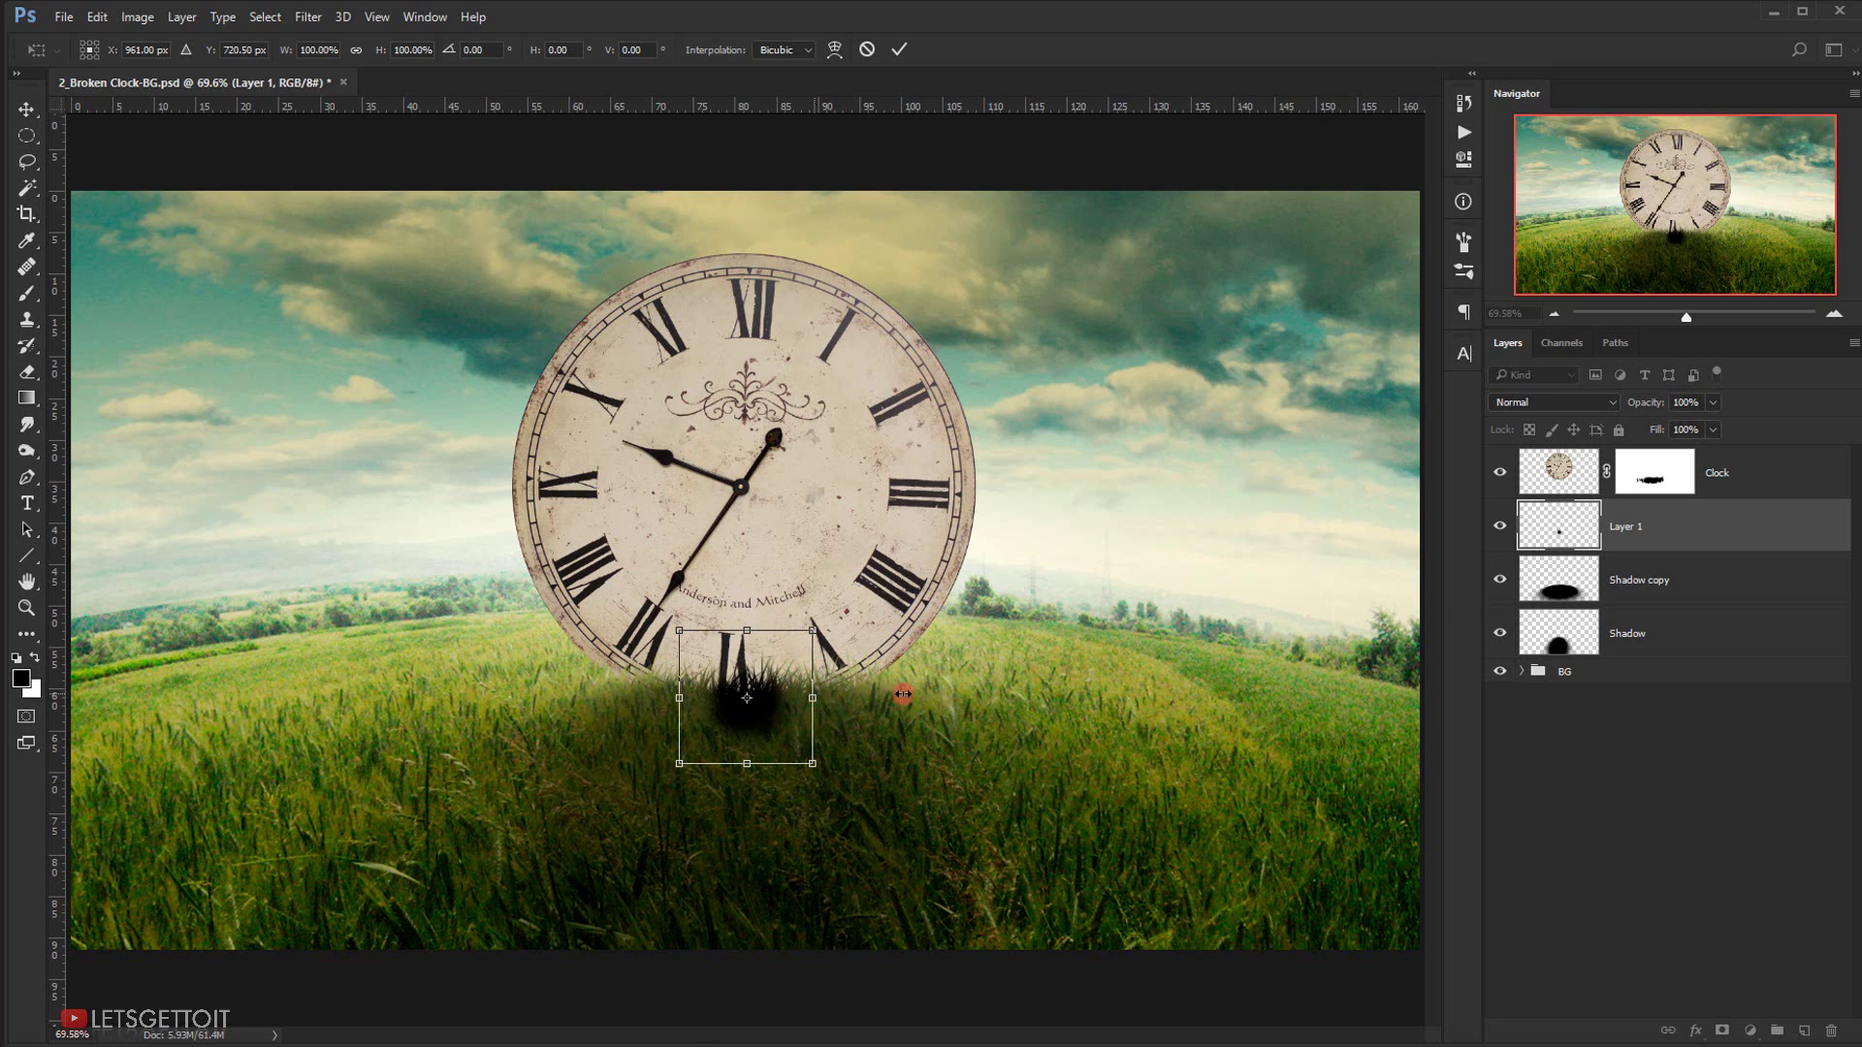
pyautogui.moveTo(903, 694)
pyautogui.mouseDown()
pyautogui.moveTo(1038, 673)
pyautogui.moveTo(1041, 697)
pyautogui.mouseUp()
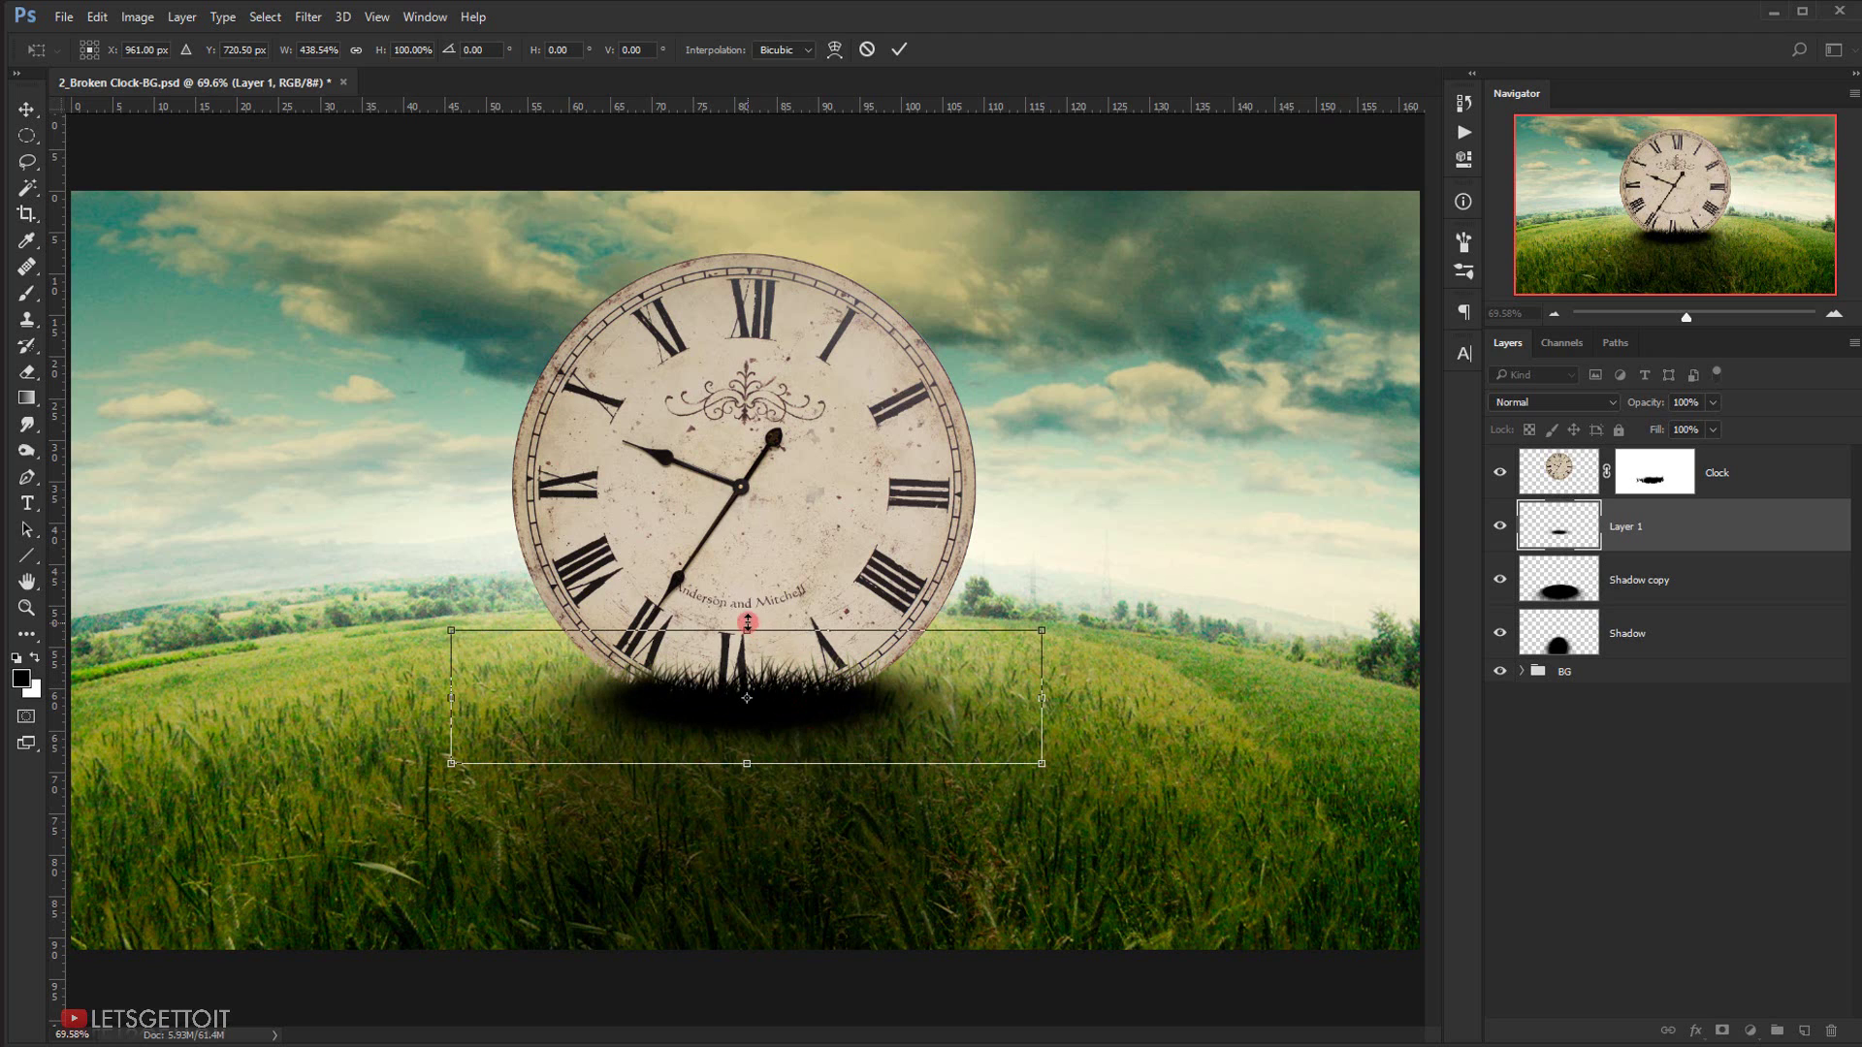
pyautogui.moveTo(746, 623); pyautogui.dragTo(802, 696)
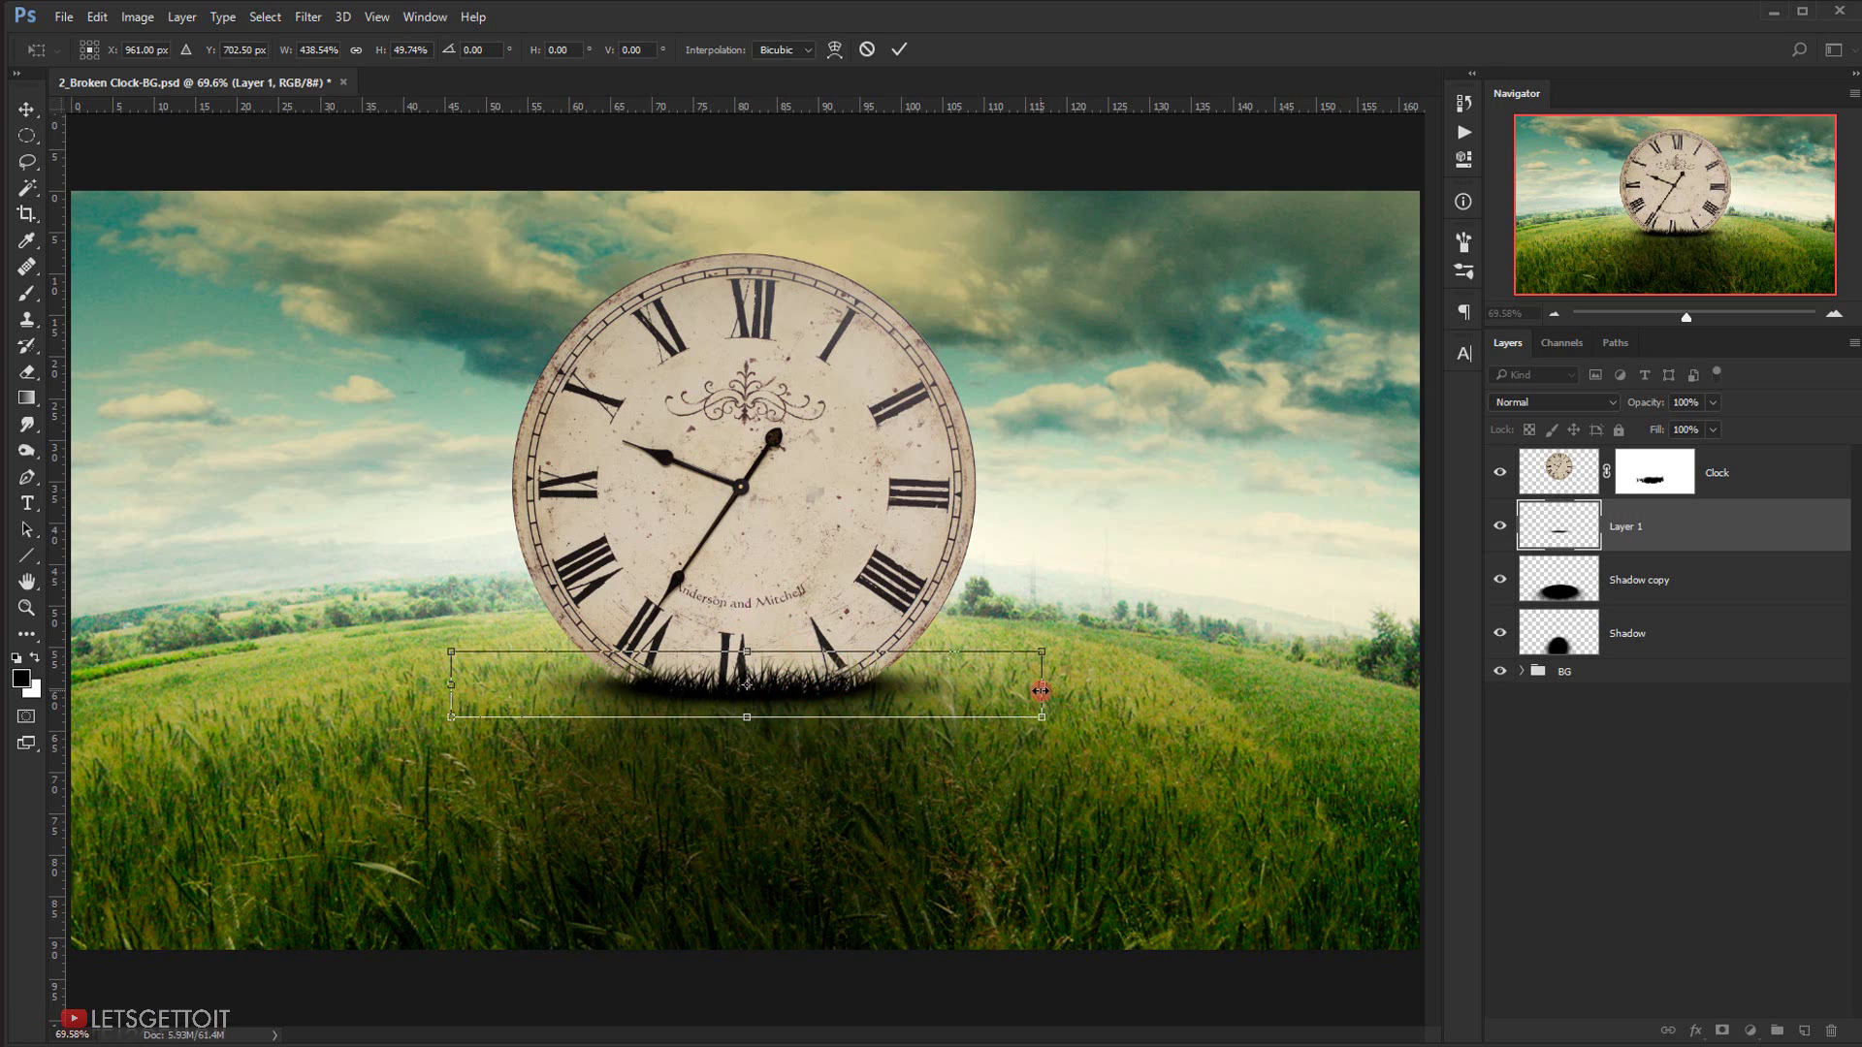
pyautogui.moveTo(1040, 690); pyautogui.dragTo(1118, 685)
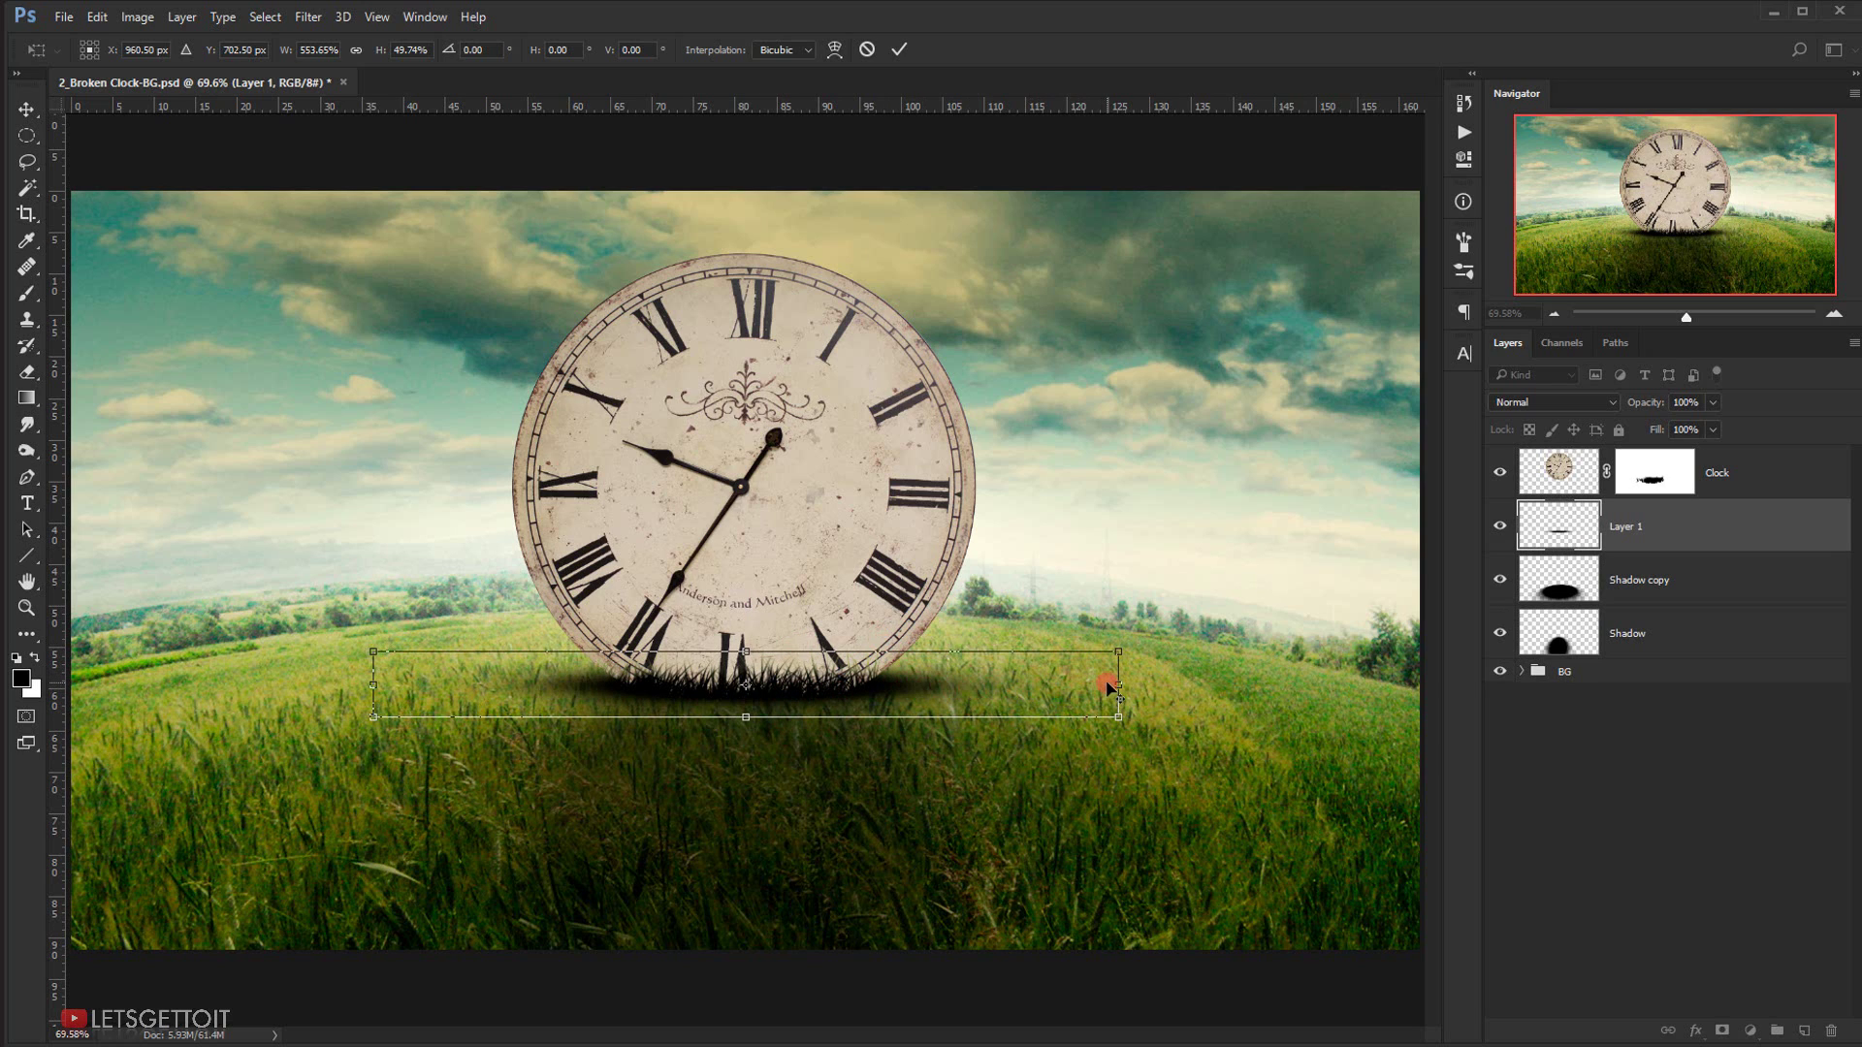
pyautogui.moveTo(1120, 687)
pyautogui.mouseDown()
pyautogui.moveTo(1140, 682)
pyautogui.moveTo(1068, 682)
pyautogui.moveTo(1118, 669)
pyautogui.mouseUp()
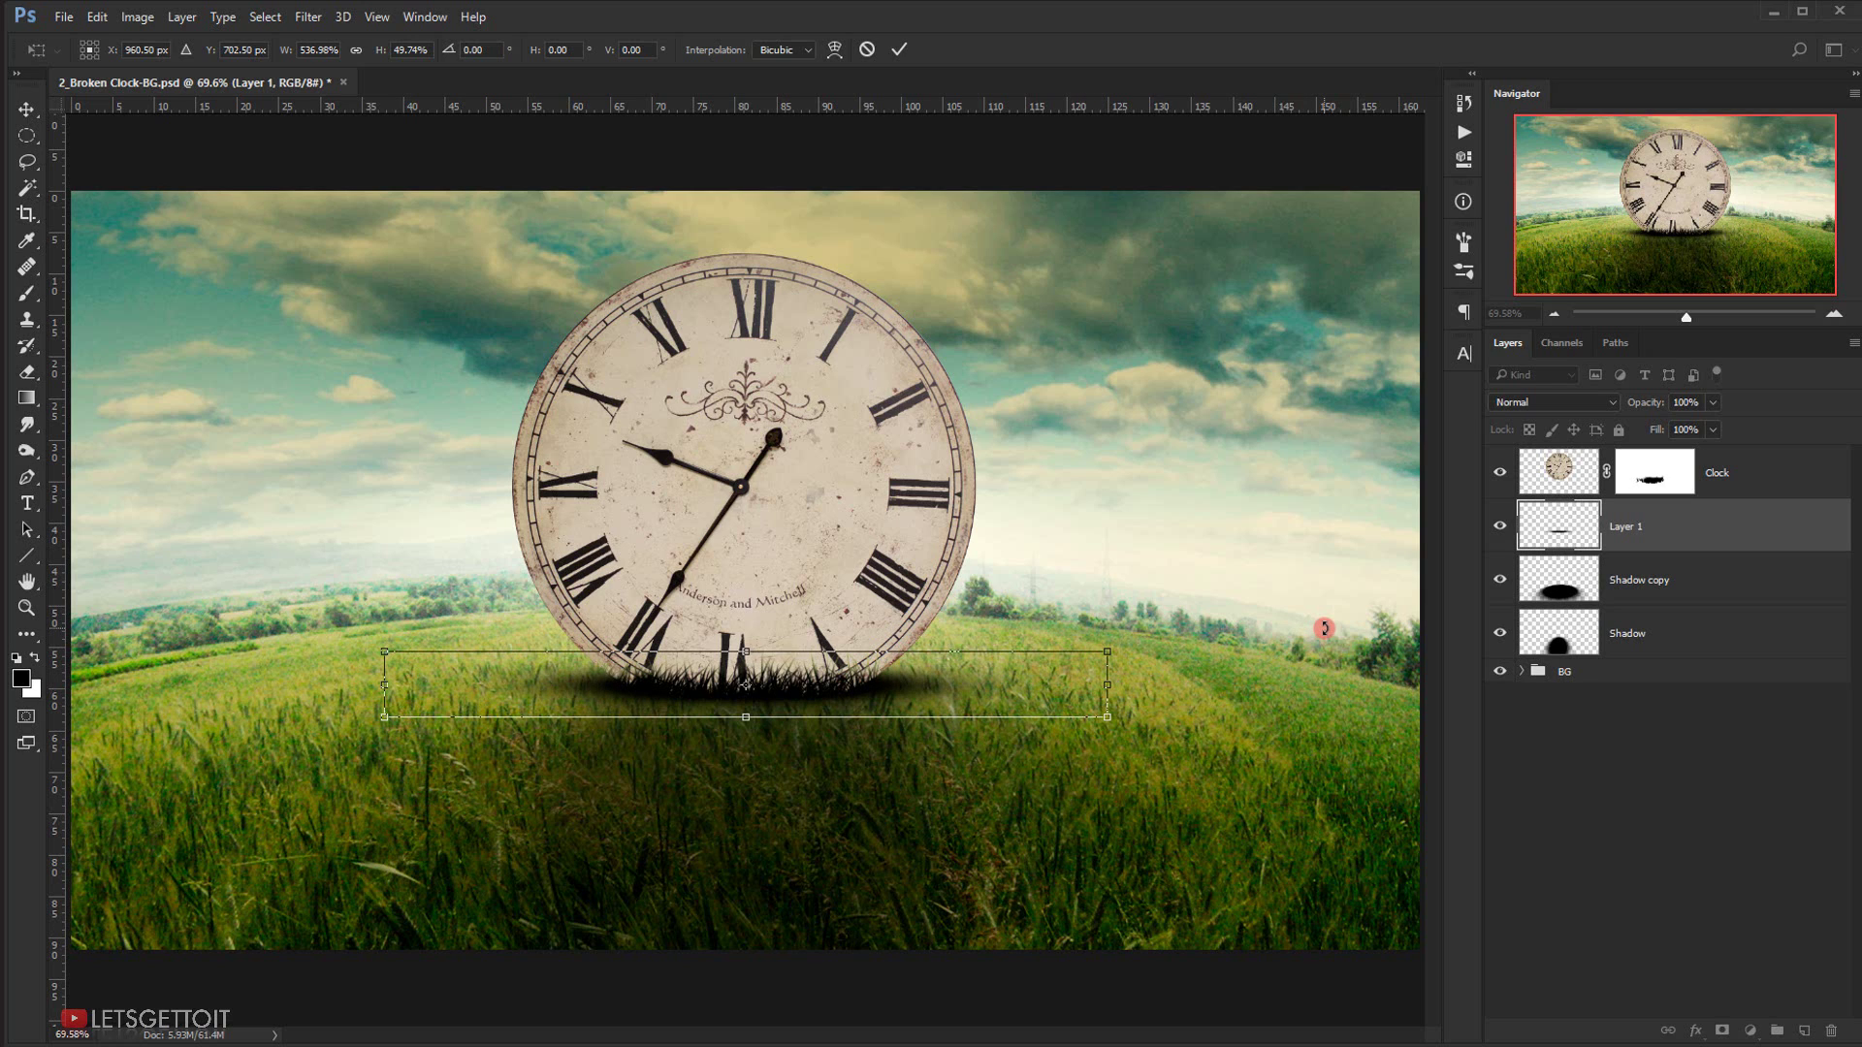
pyautogui.press('Return')
pyautogui.press('b')
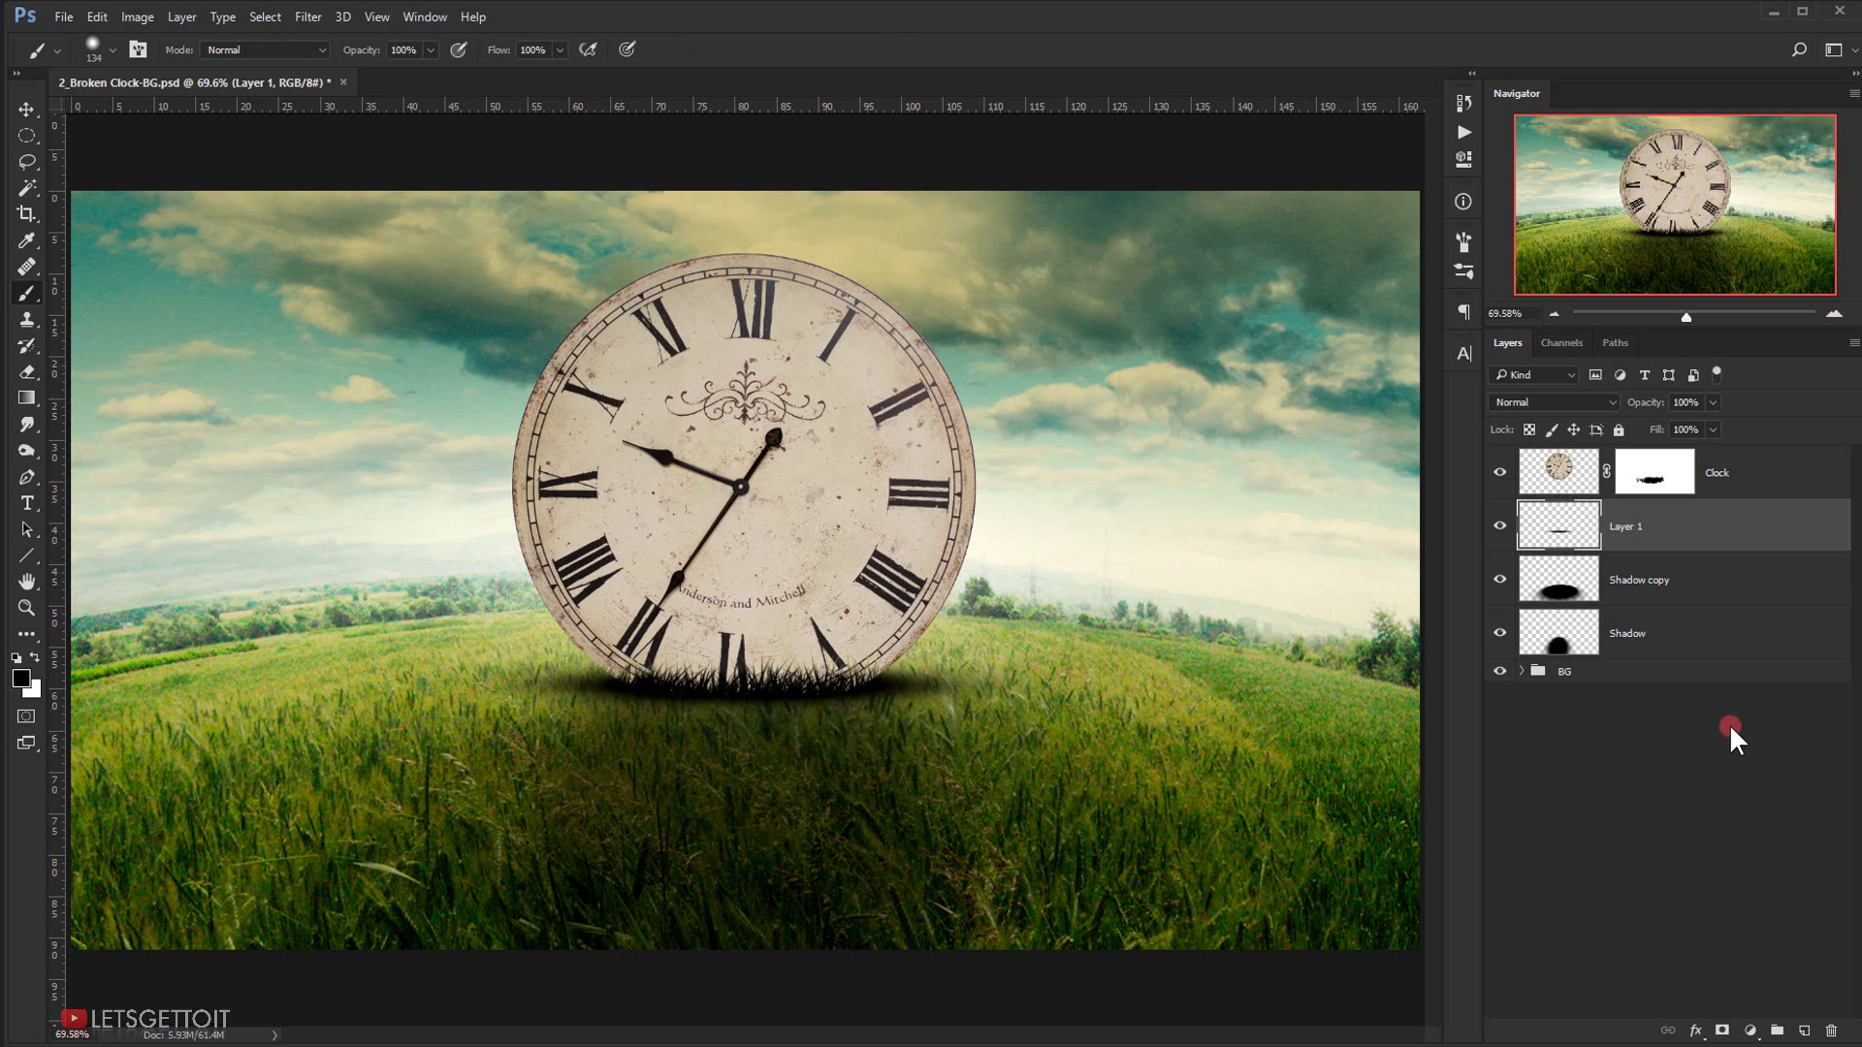
# - Lower the contact shadow layer's opacity to 39%
pyautogui.moveTo(1645, 402); pyautogui.dragTo(1584, 403)
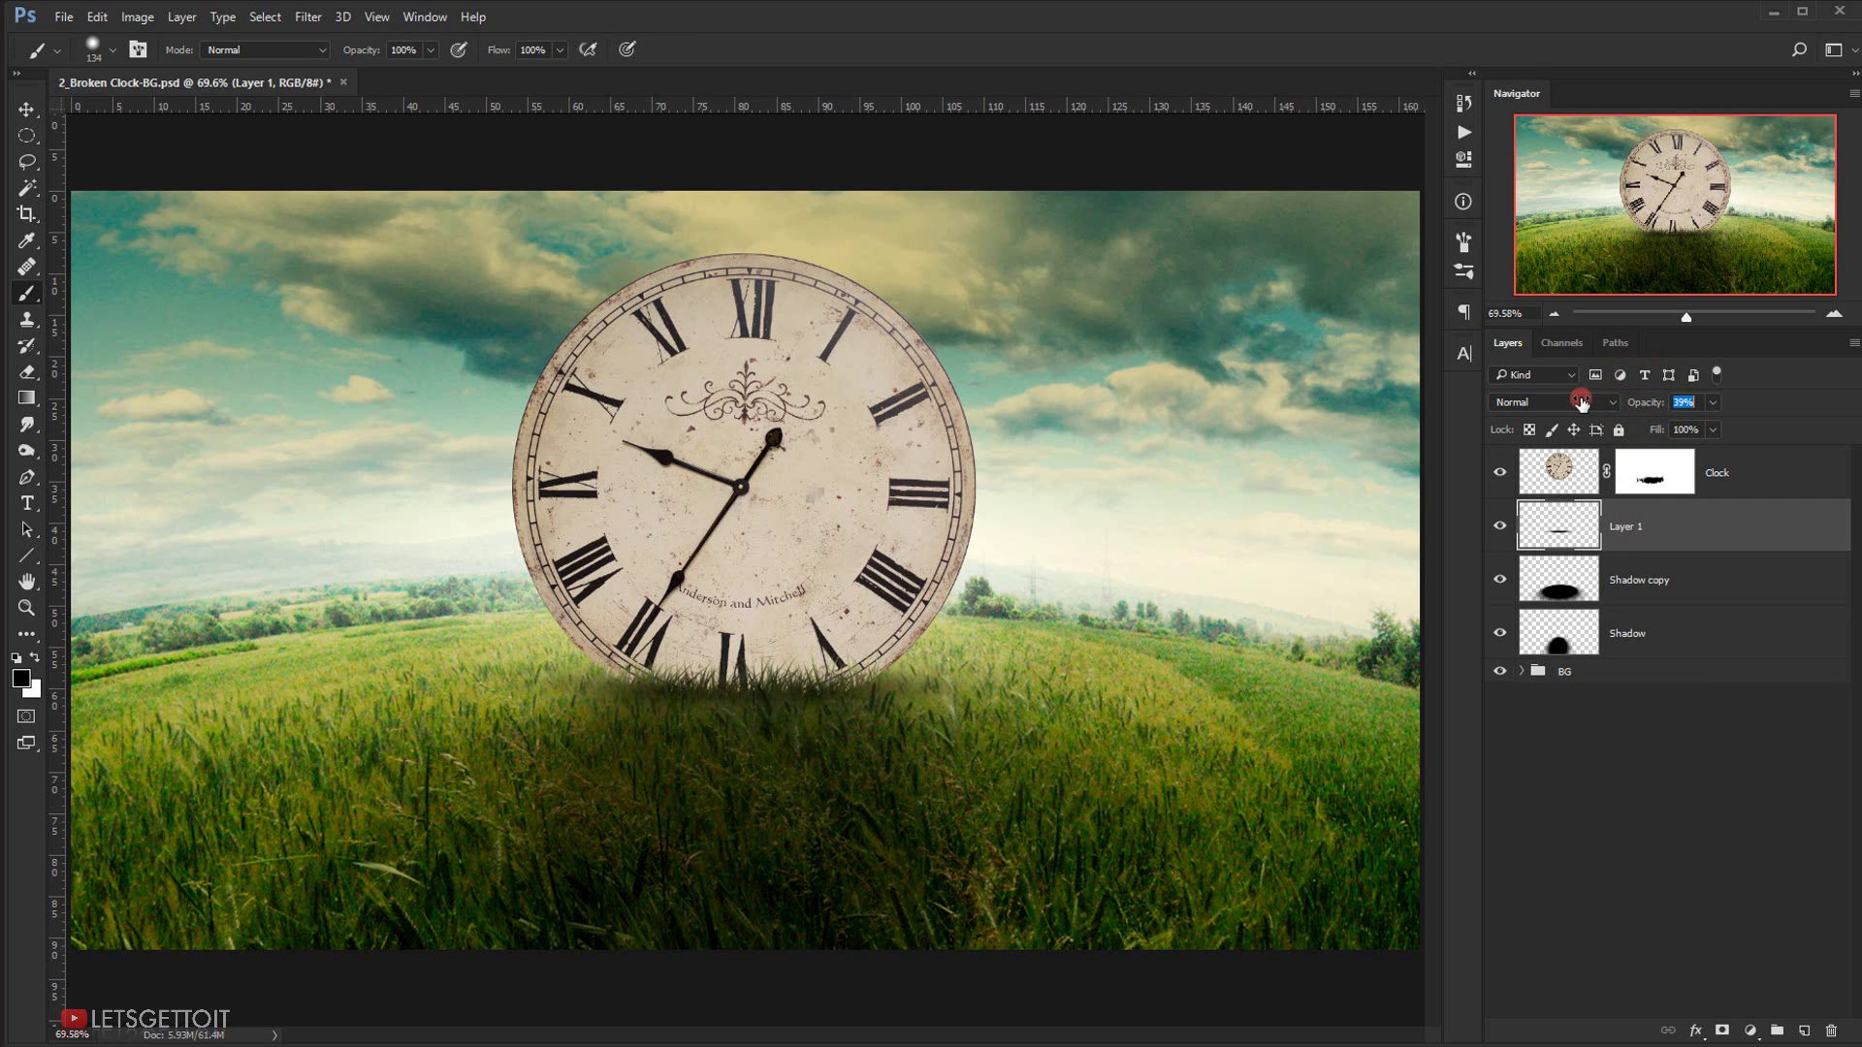
pyautogui.moveTo(1581, 401); pyautogui.dragTo(1581, 402)
pyautogui.click(1687, 430)
# - Apply a horizontal Motion Blur to the contact shadow on Layer 1, and compare the image with the layer hidden
pyautogui.click(309, 17)
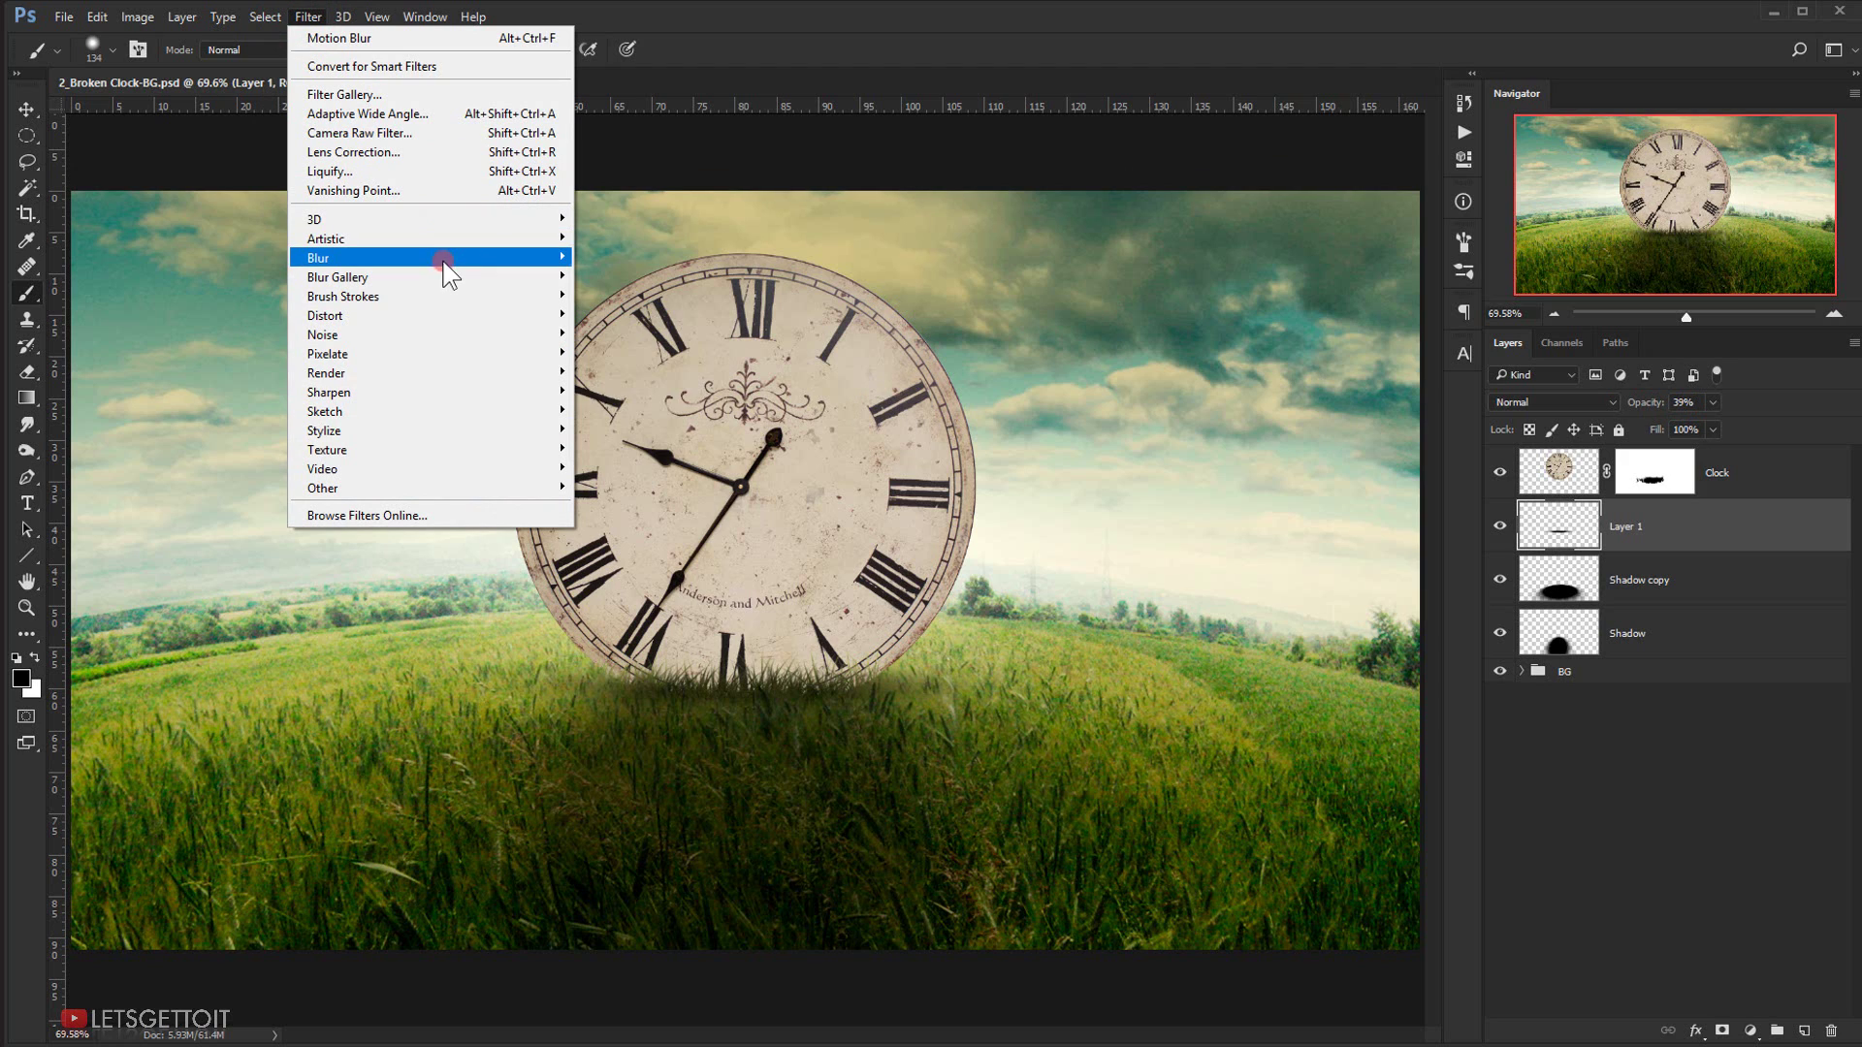
pyautogui.moveTo(444, 259)
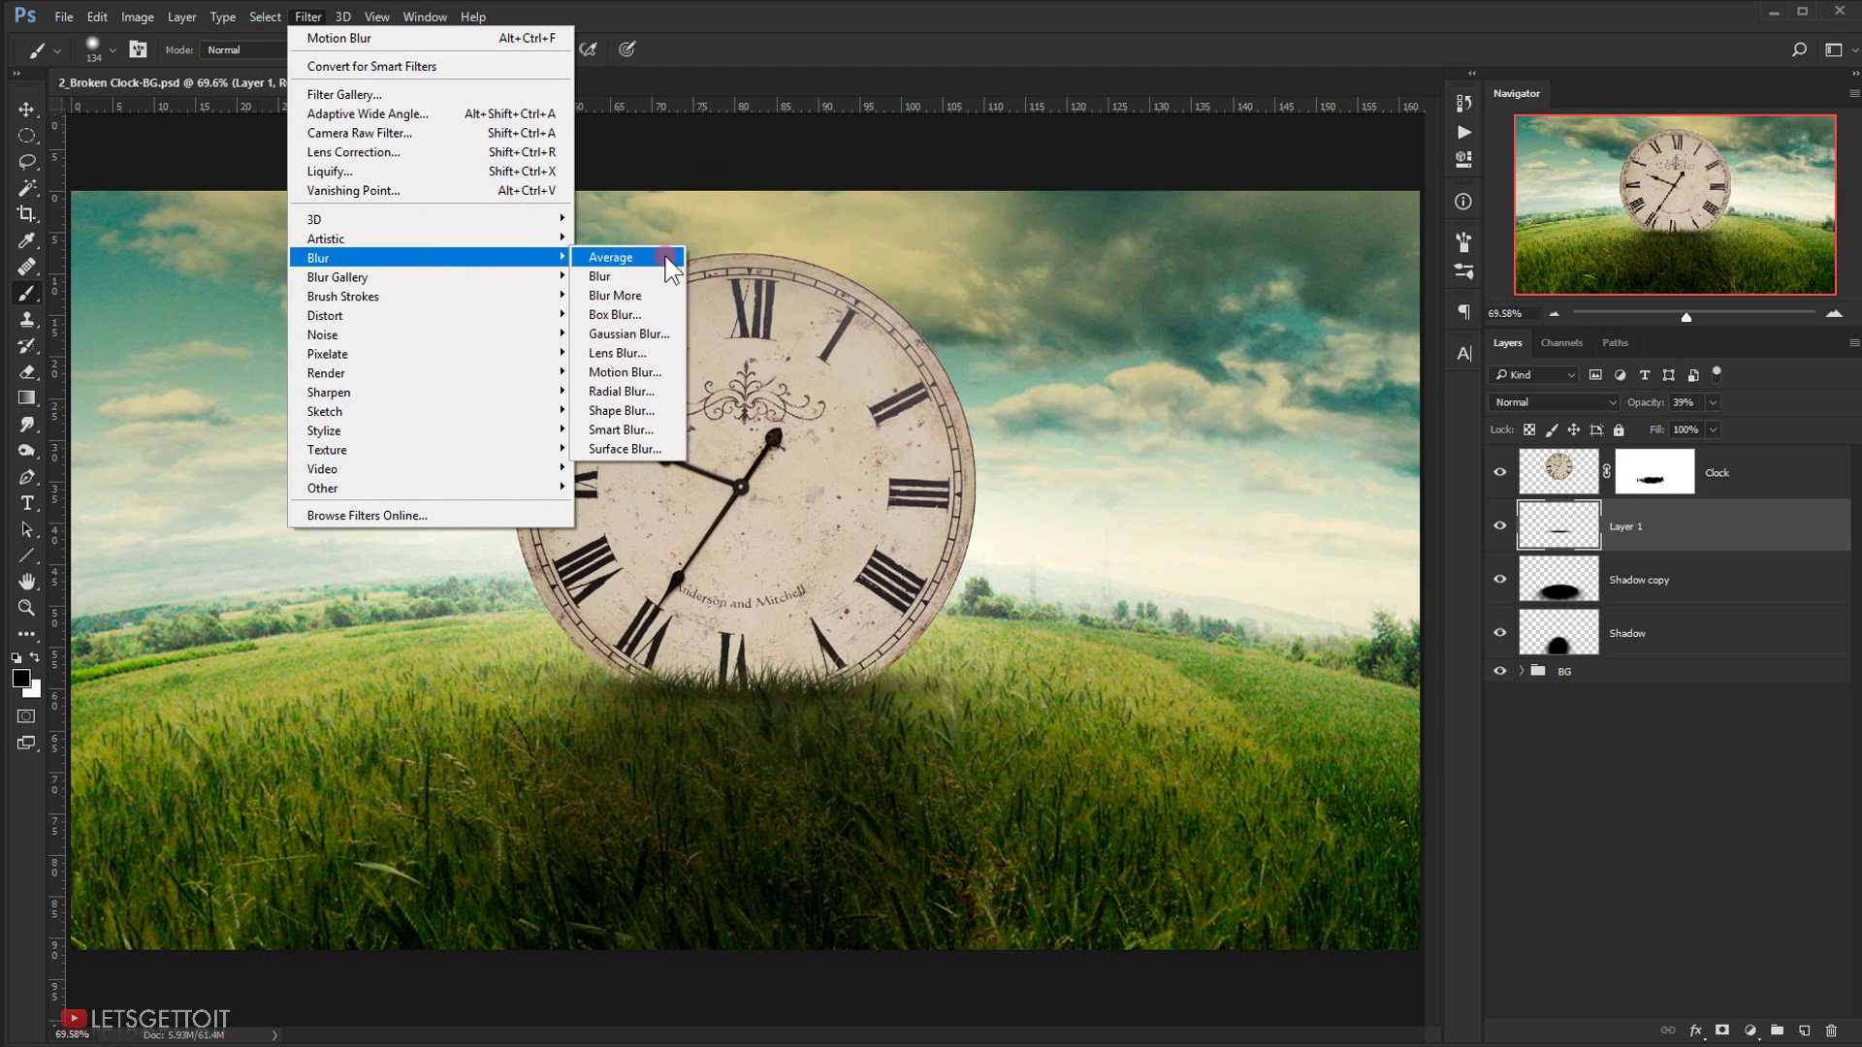
pyautogui.click(643, 372)
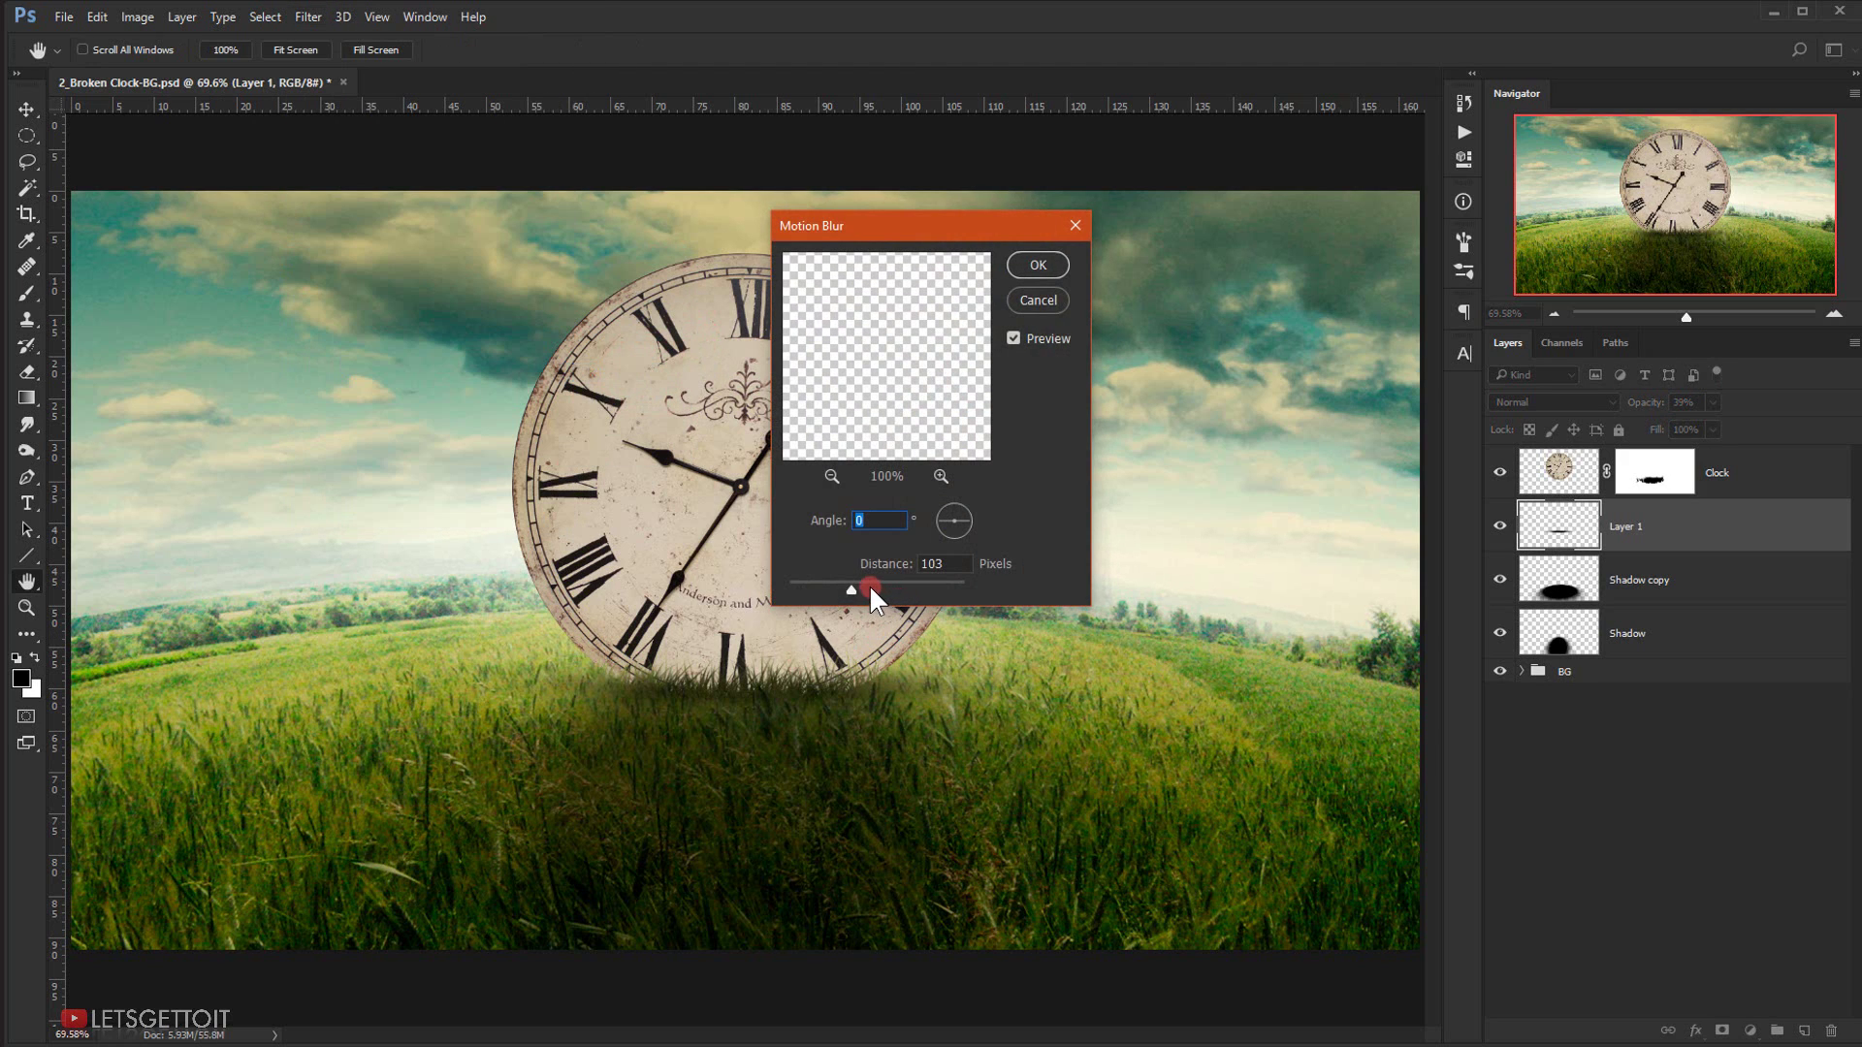
pyautogui.moveTo(870, 592)
pyautogui.mouseDown()
pyautogui.moveTo(823, 590)
pyautogui.moveTo(923, 578)
pyautogui.moveTo(842, 582)
pyautogui.mouseUp()
pyautogui.click(1033, 264)
pyautogui.press('b')
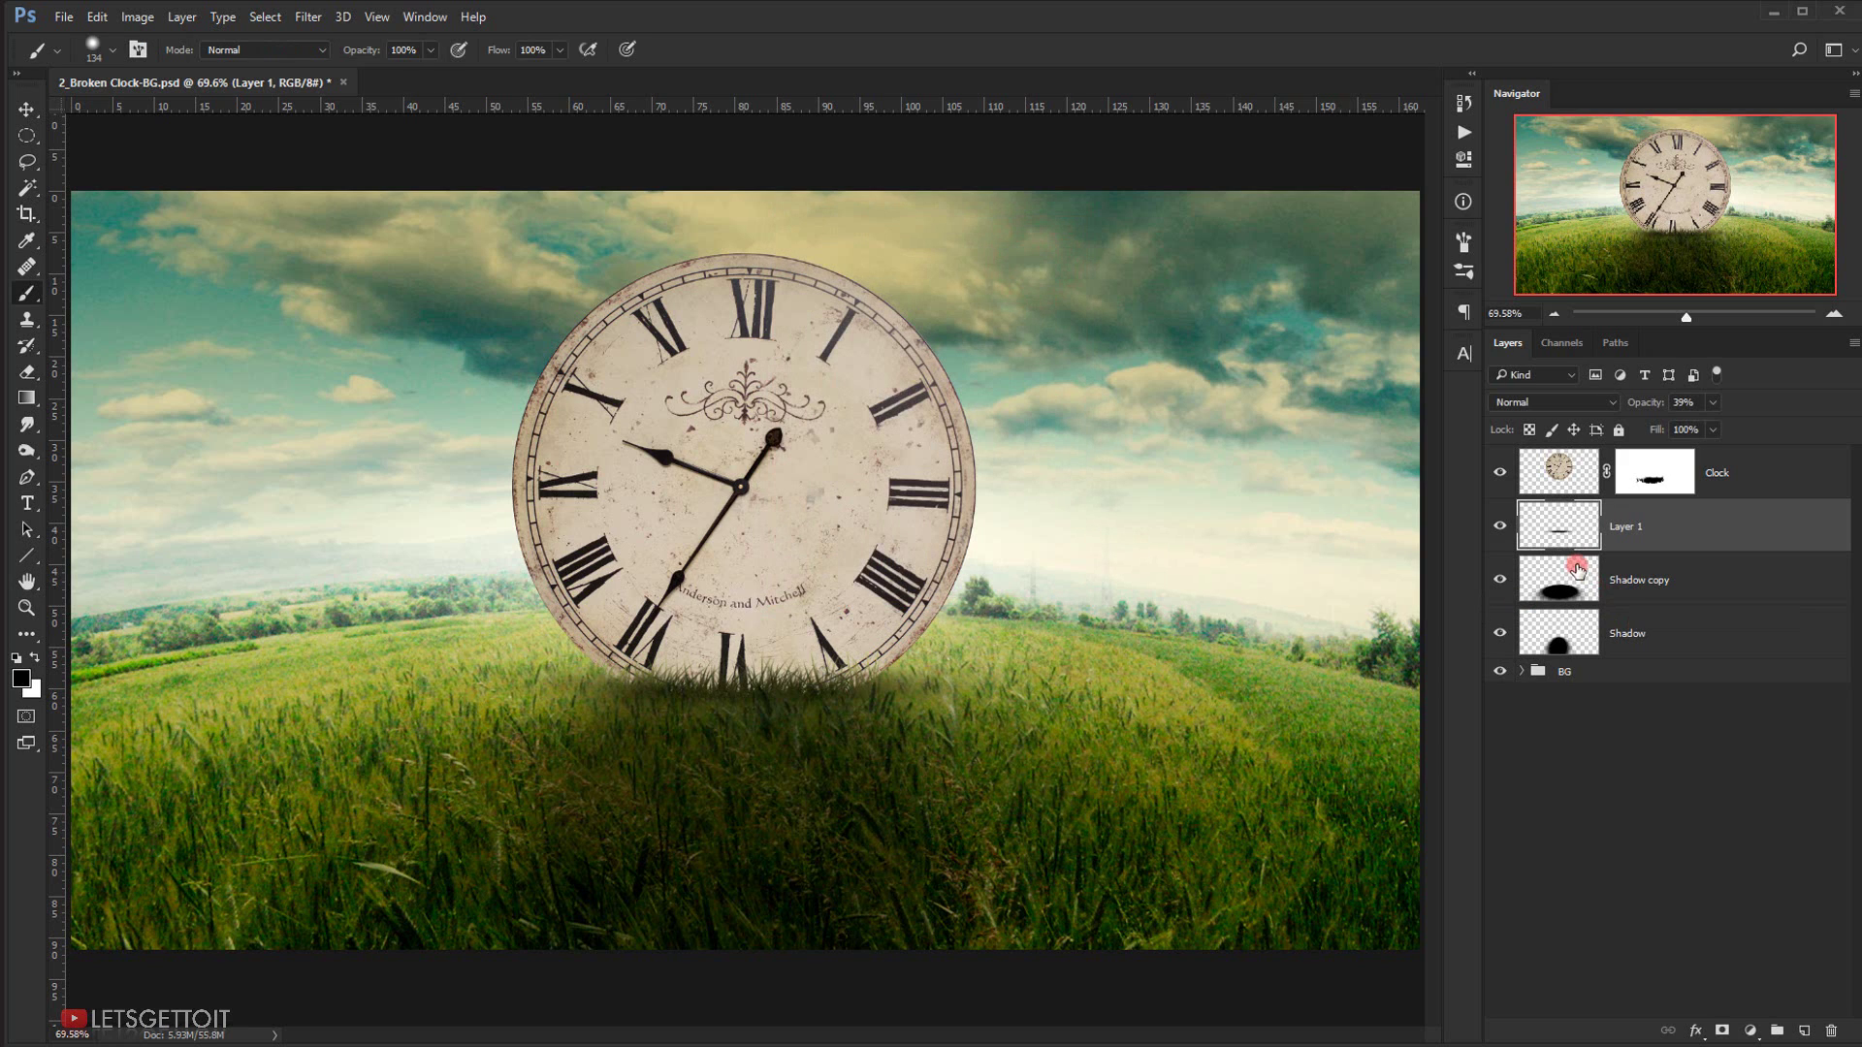
pyautogui.click(1499, 529)
pyautogui.click(1499, 529)
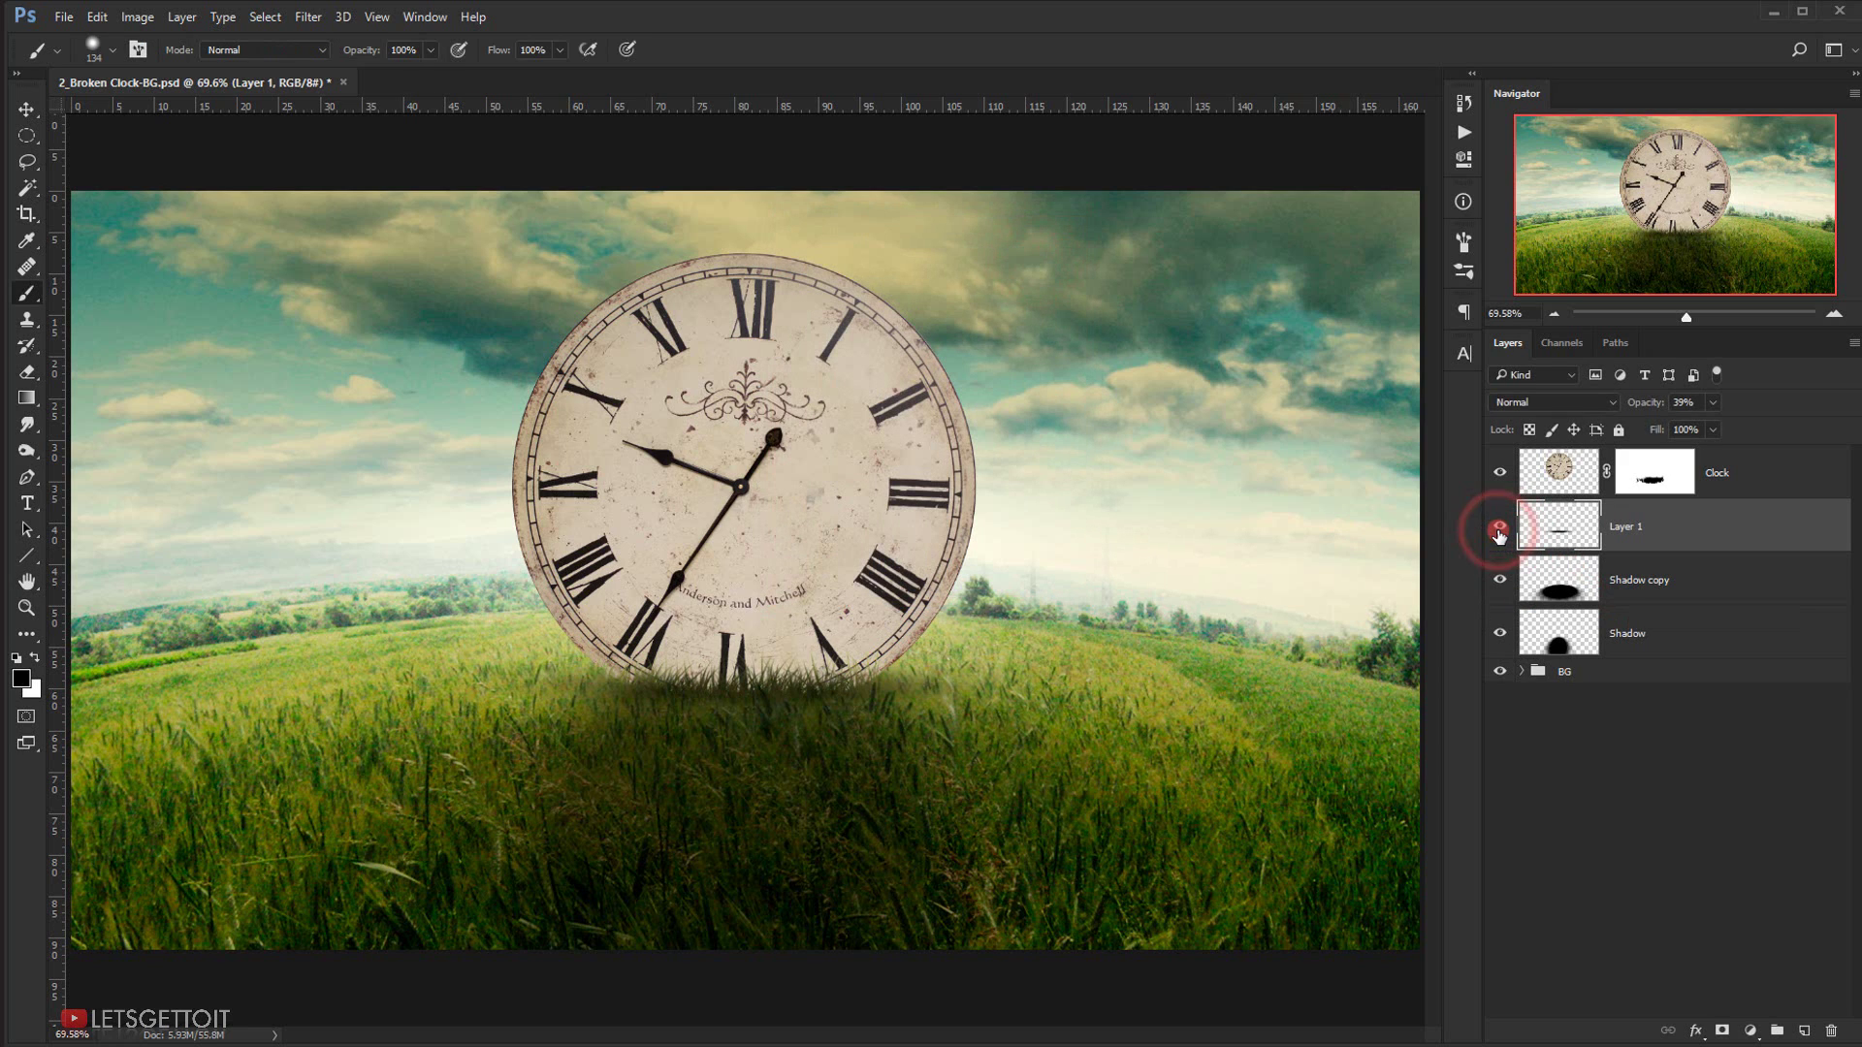
# - Turn off Auto-Select for the Move tool, and fine-tune the contact shadow at the clock's base with Free Transform
pyautogui.click(23, 180)
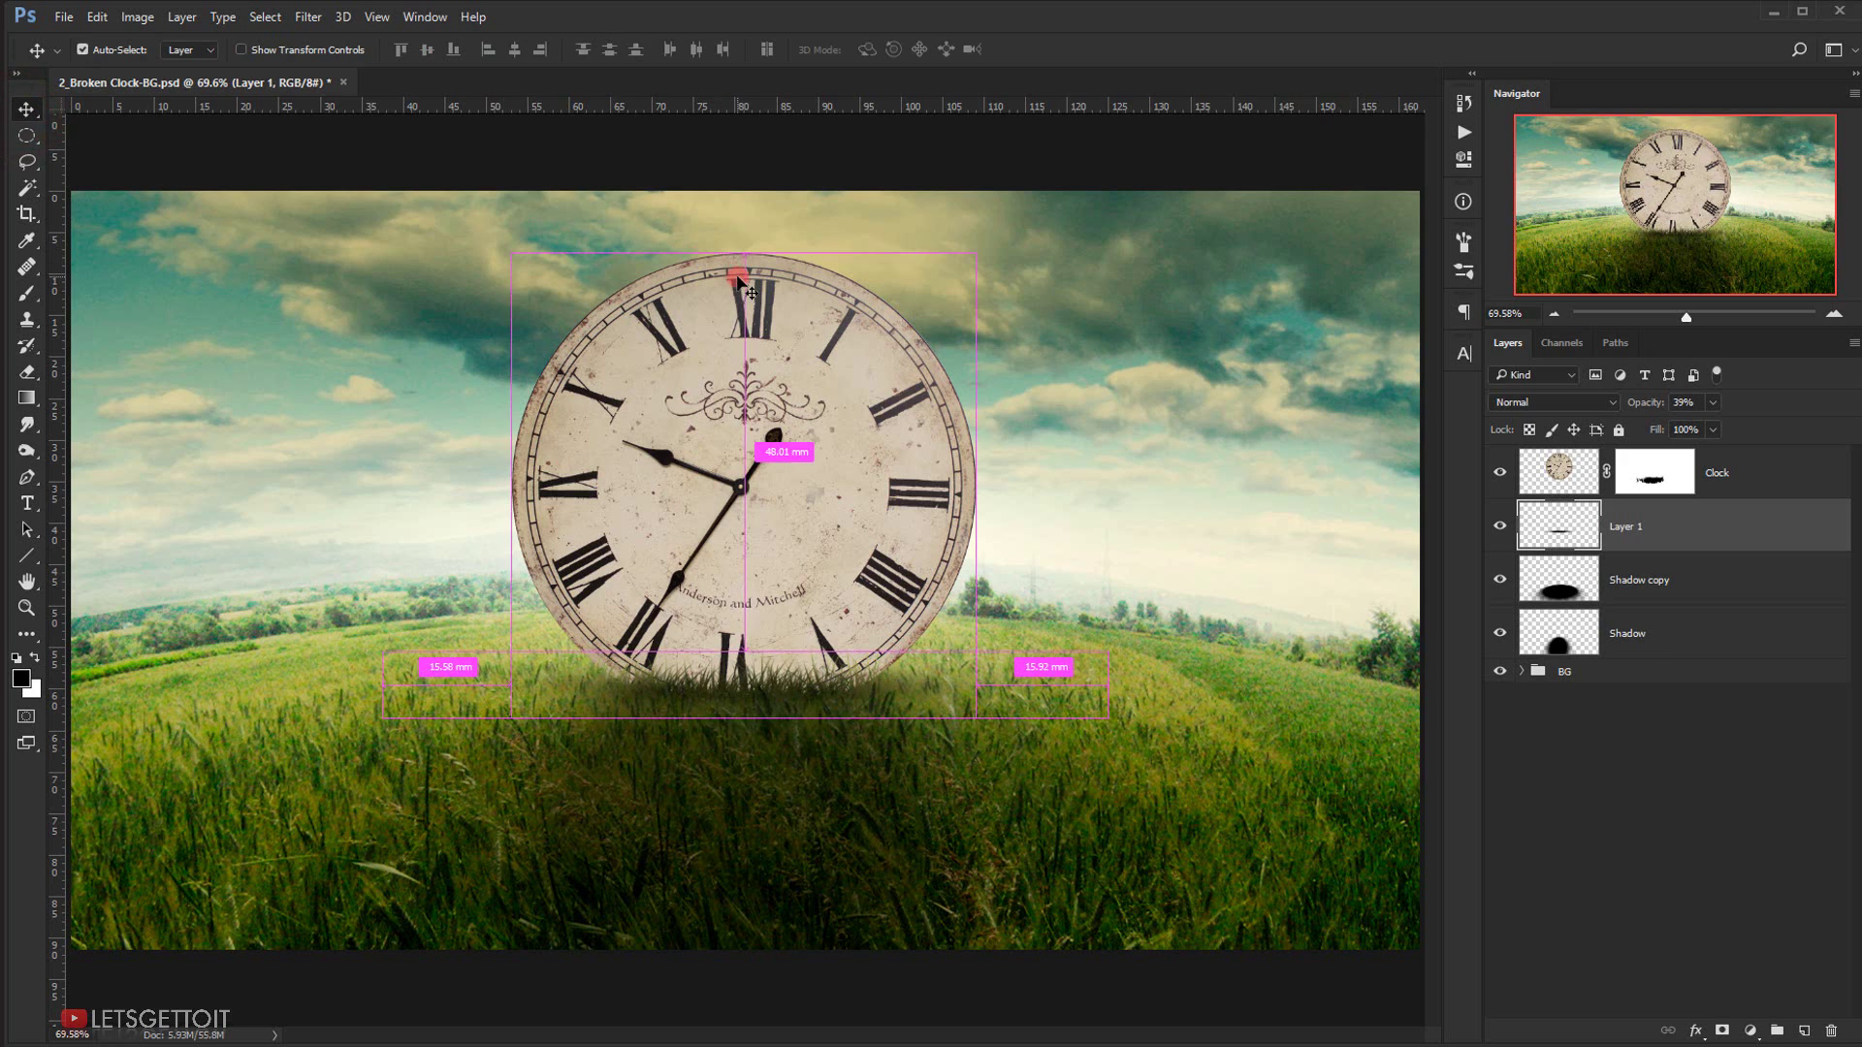
pyautogui.hotkey('ctrl', 't')
pyautogui.moveTo(746, 722); pyautogui.dragTo(877, 652)
pyautogui.press('Return')
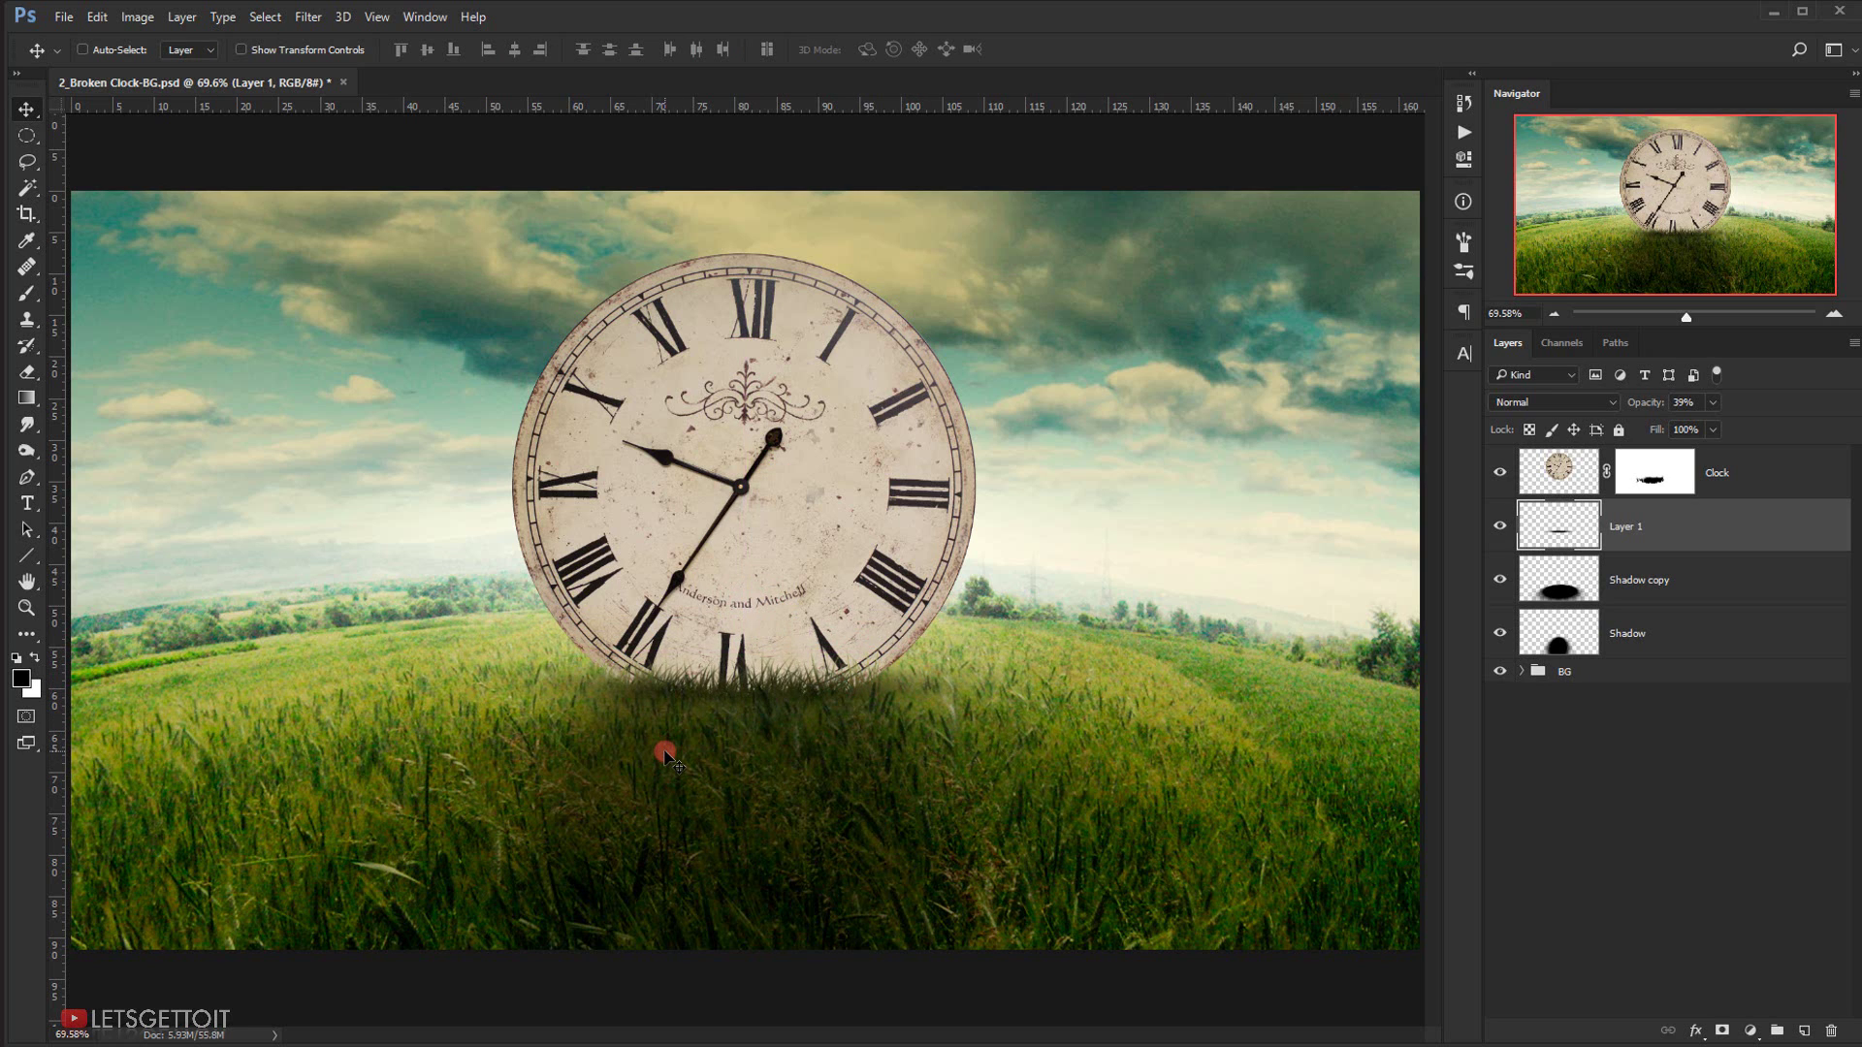
# - Merge Layer 1, Shadow copy and Shadow into one layer, and rename the merged layer as Shadow
pyautogui.scroll(-5, 665, 754)
pyautogui.scroll(-1, 665, 755)
pyautogui.scroll(5, 664, 752)
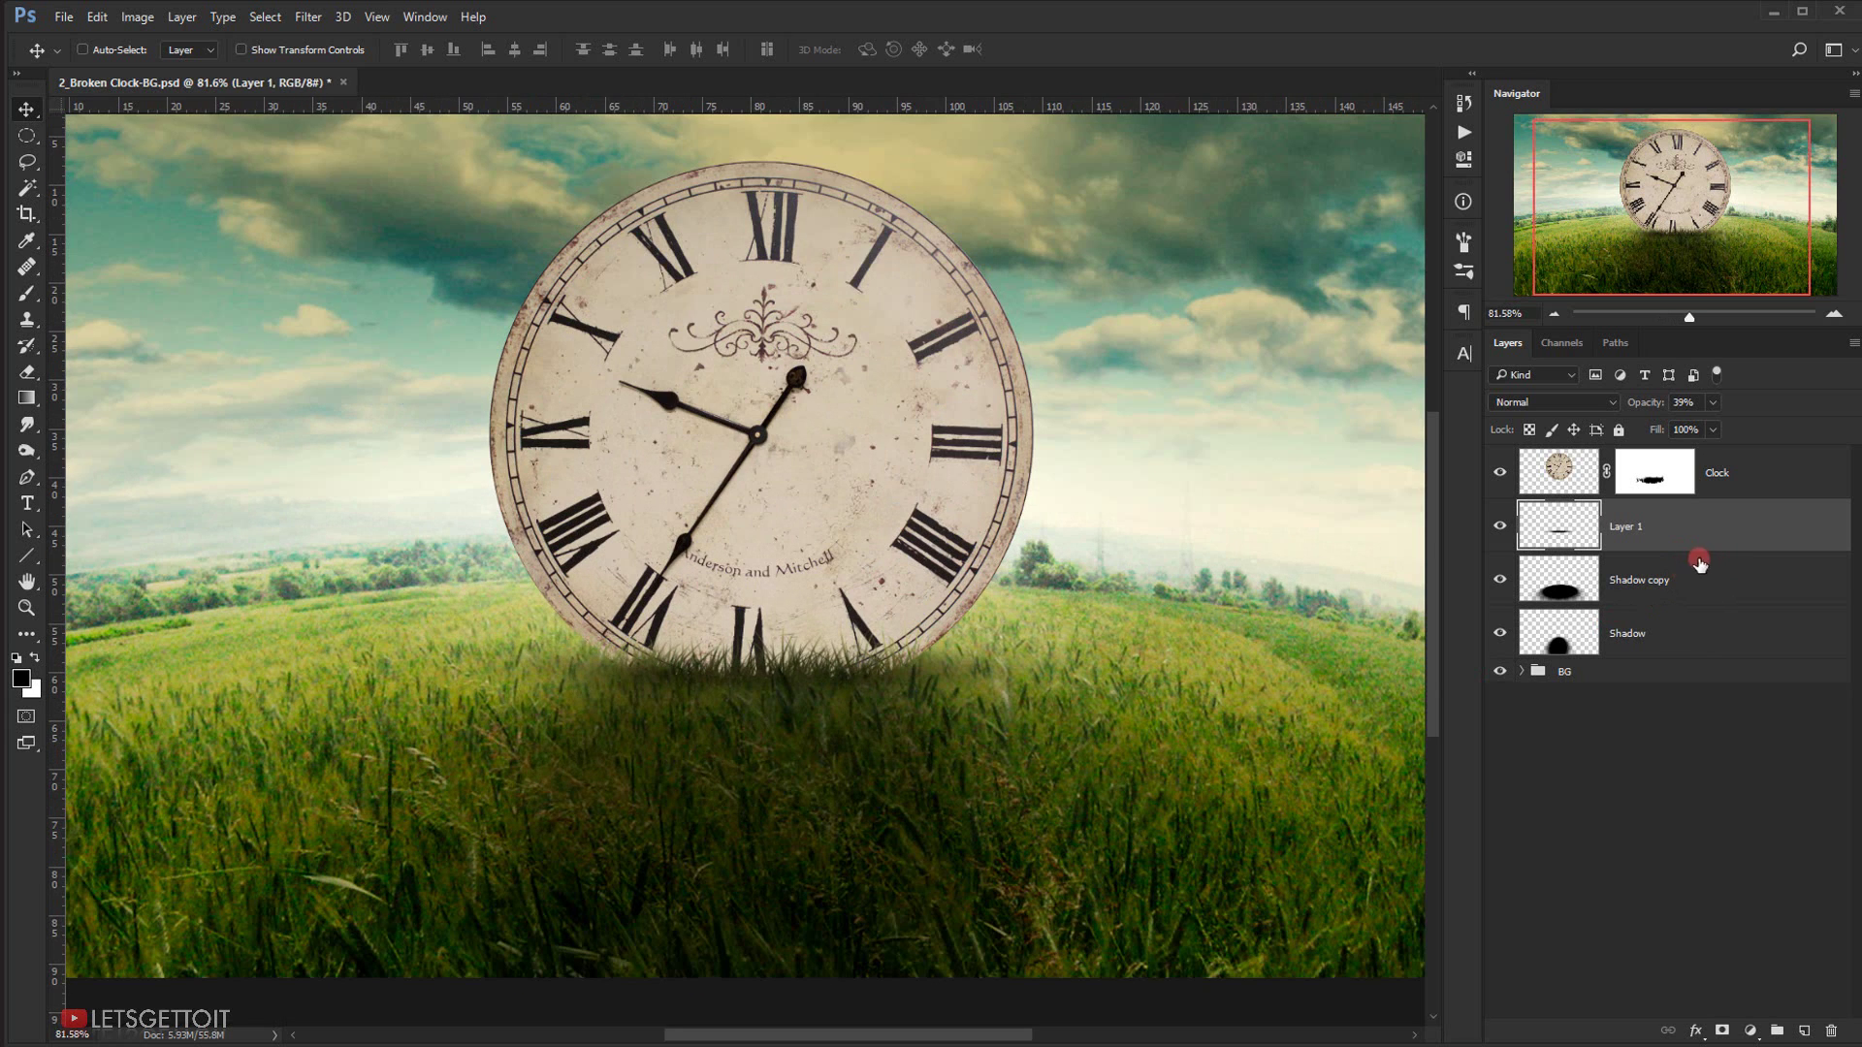
pyautogui.click(1692, 636)
pyautogui.keyDown('shift'); pyautogui.click(1663, 528); pyautogui.keyUp('shift')
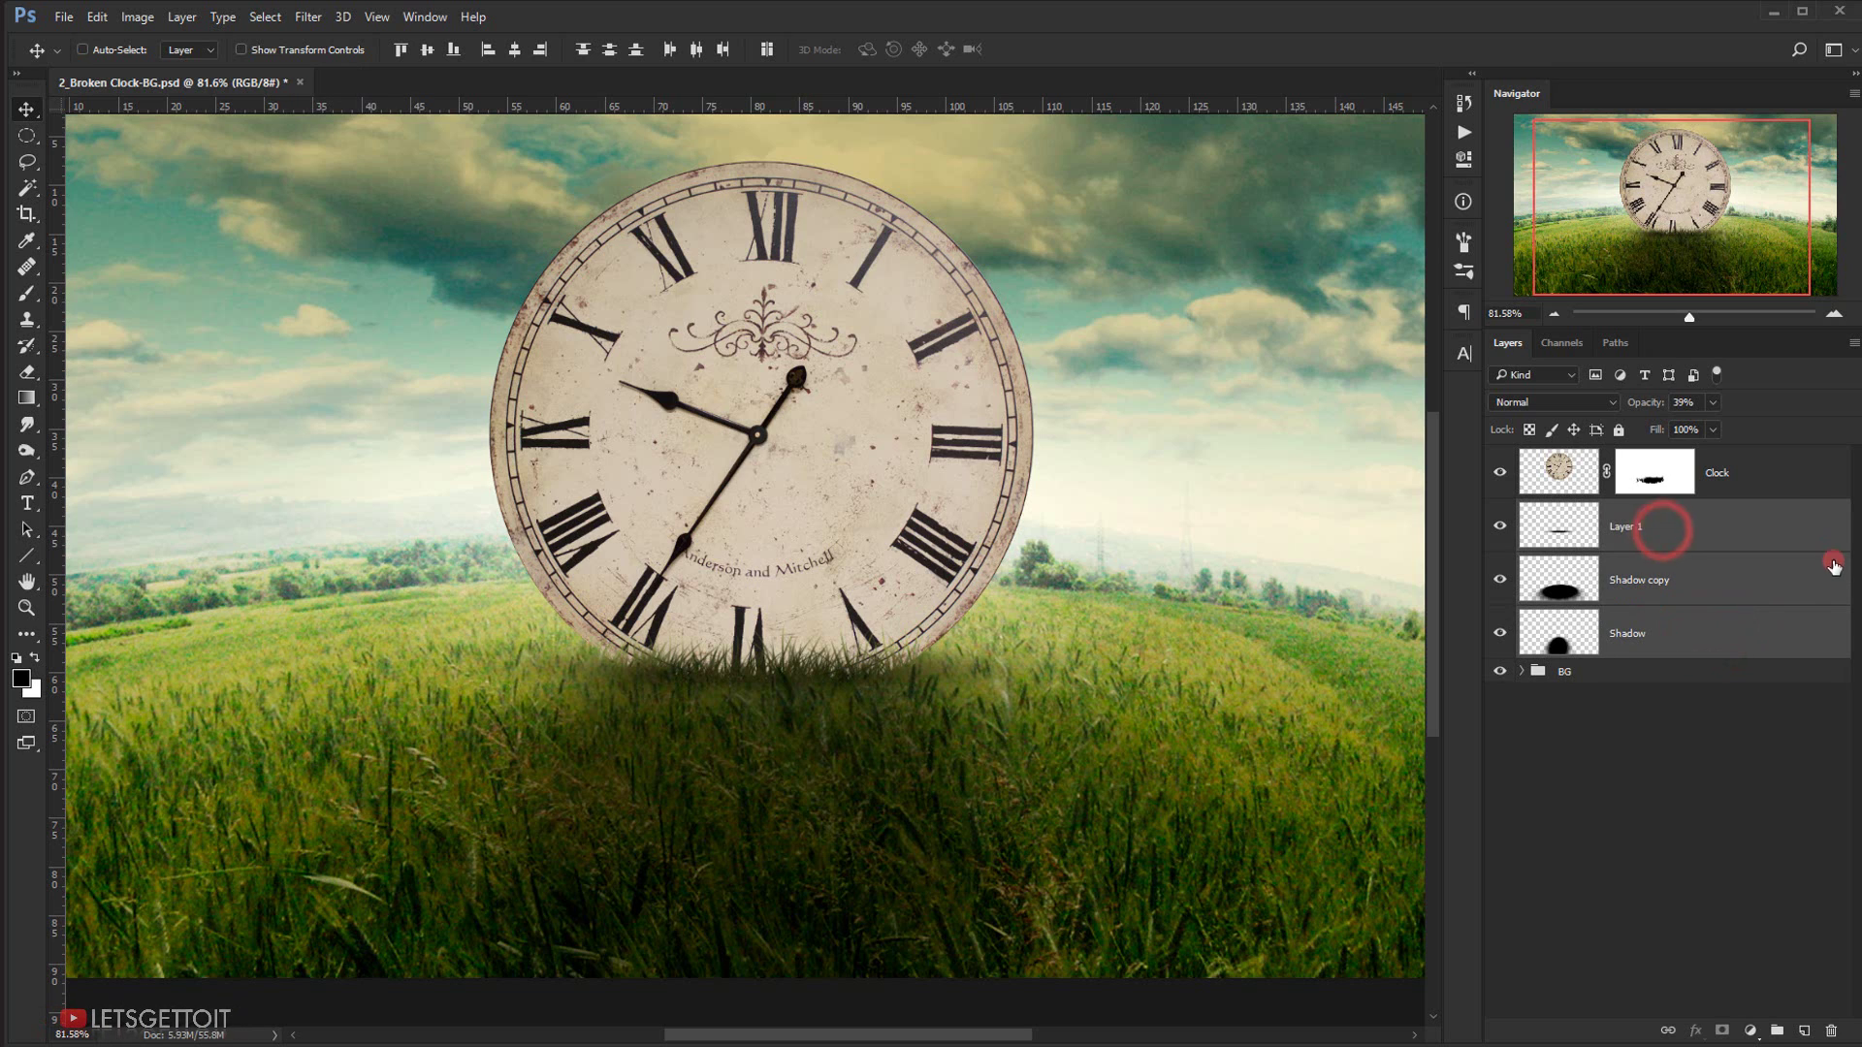
pyautogui.hotkey('ctrl', 'e')
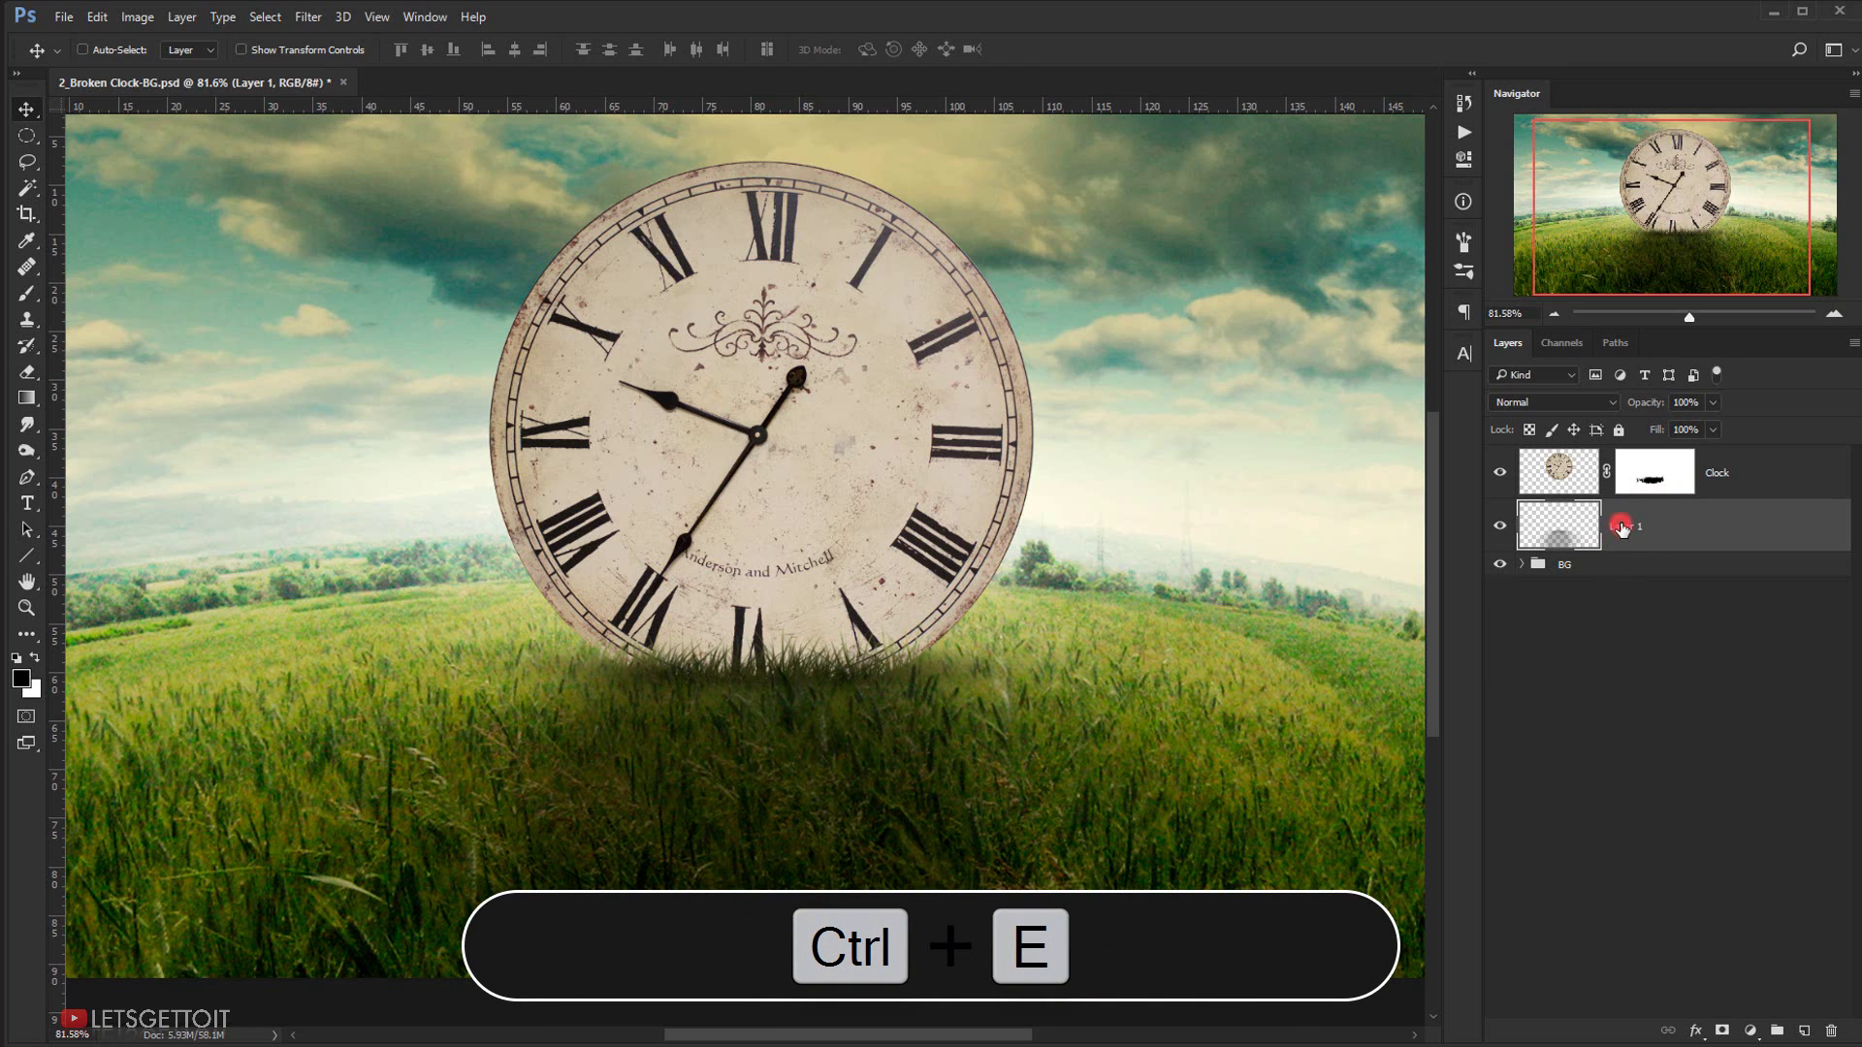
pyautogui.doubleClick(1620, 526)
pyautogui.write('Shado')
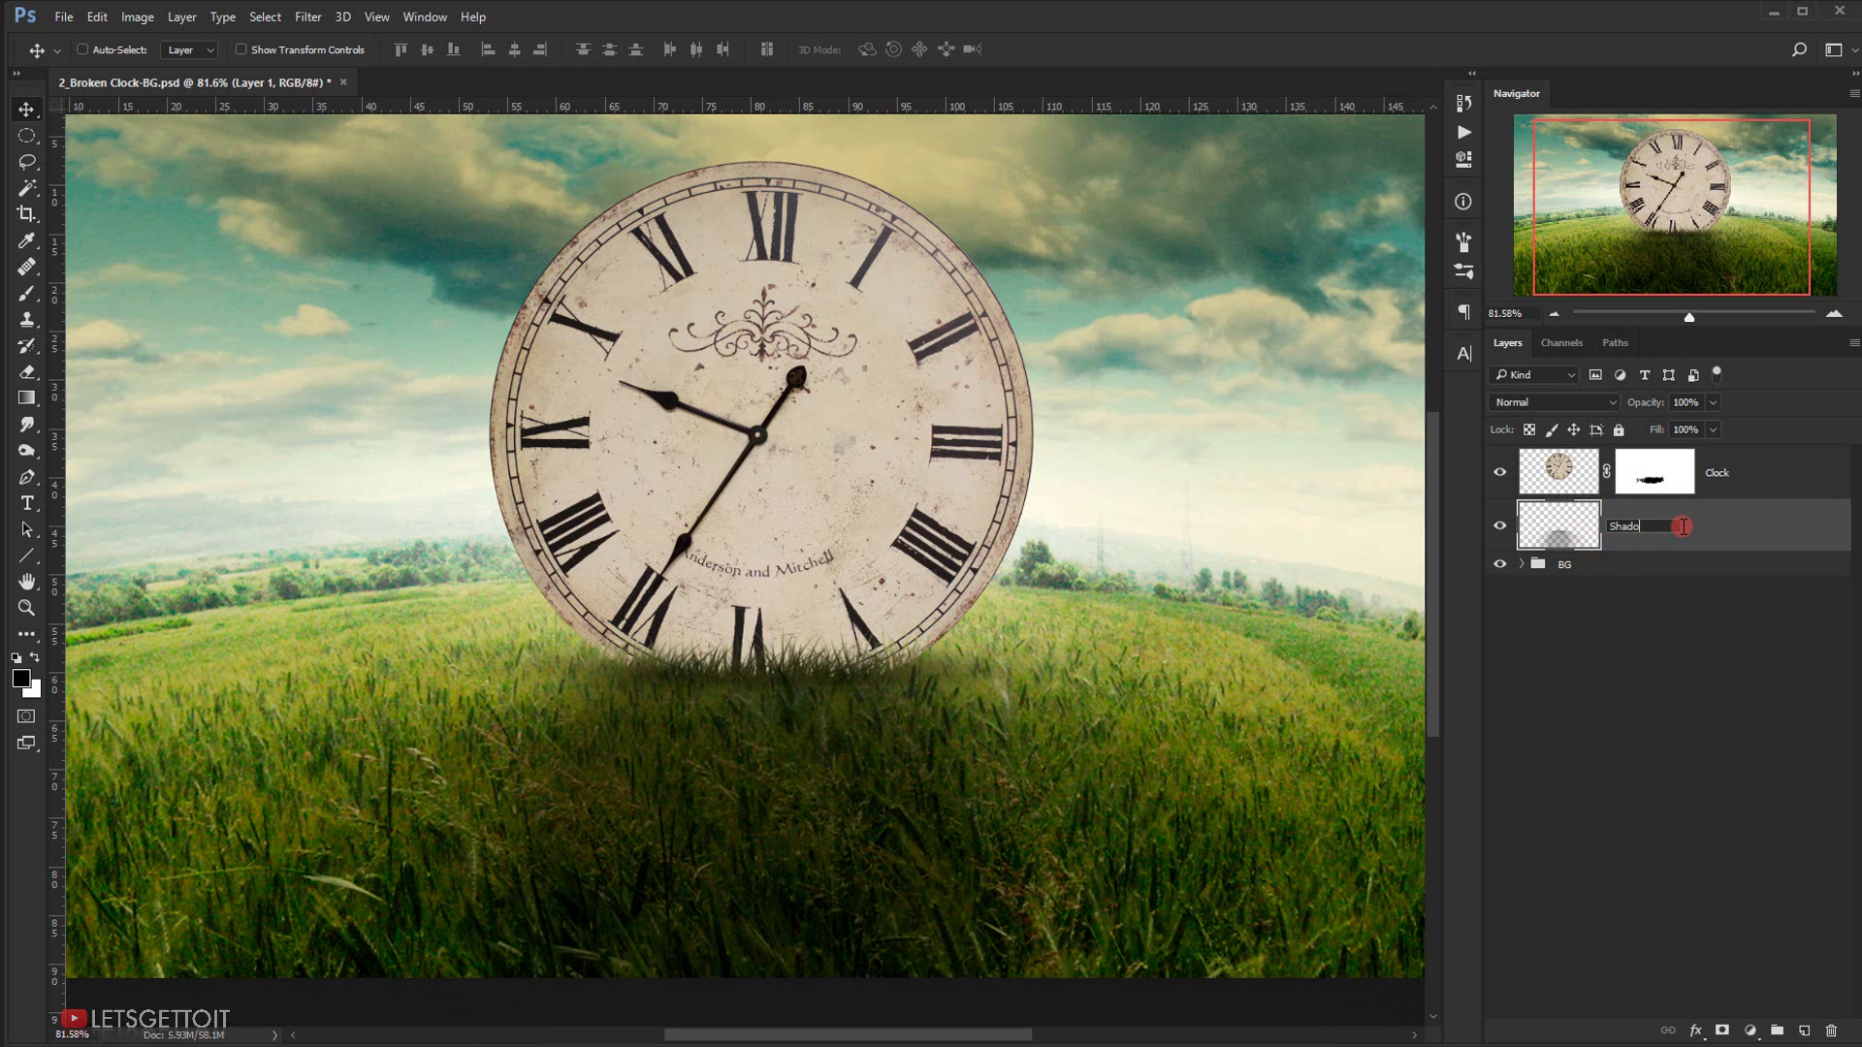
pyautogui.write('w')
pyautogui.press('Return')
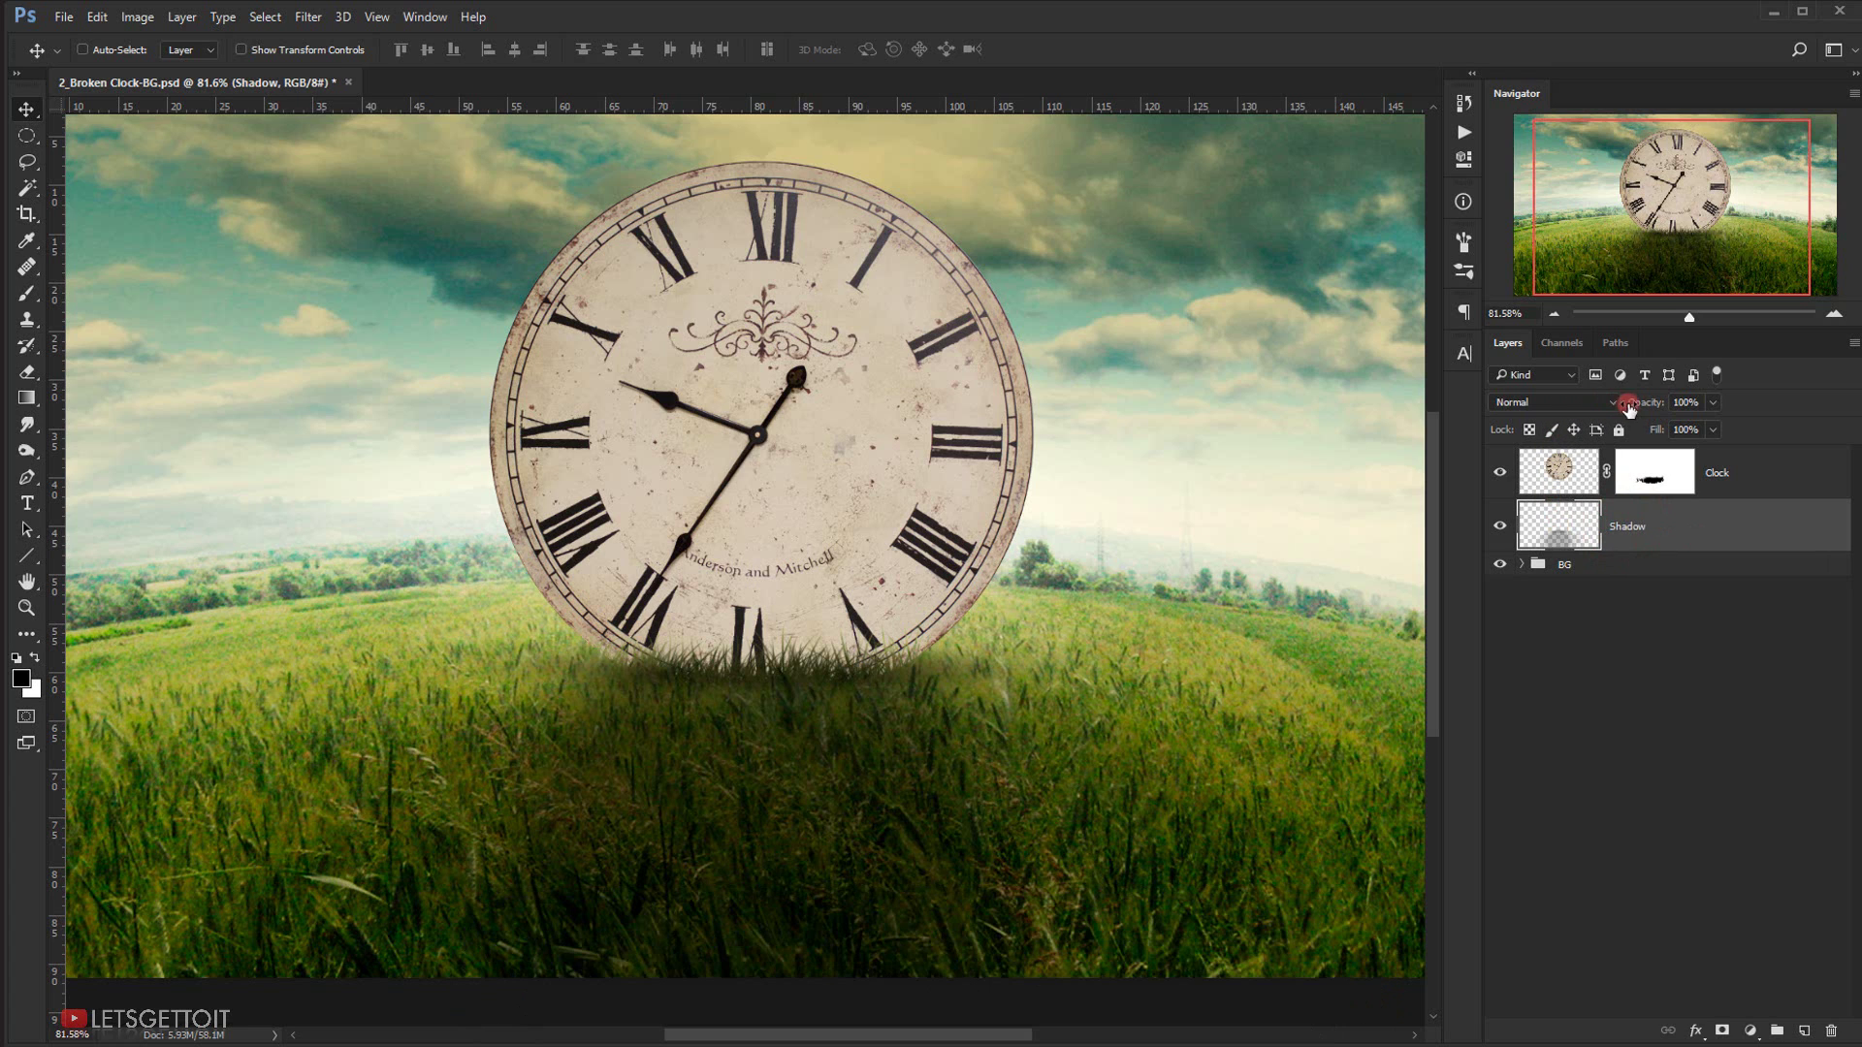
# - Set the Shadow layer's opacity to 80%, and paint soft black strokes at 23% brush opacity over the grass beneath the clock
pyautogui.moveTo(1636, 407); pyautogui.dragTo(1614, 408)
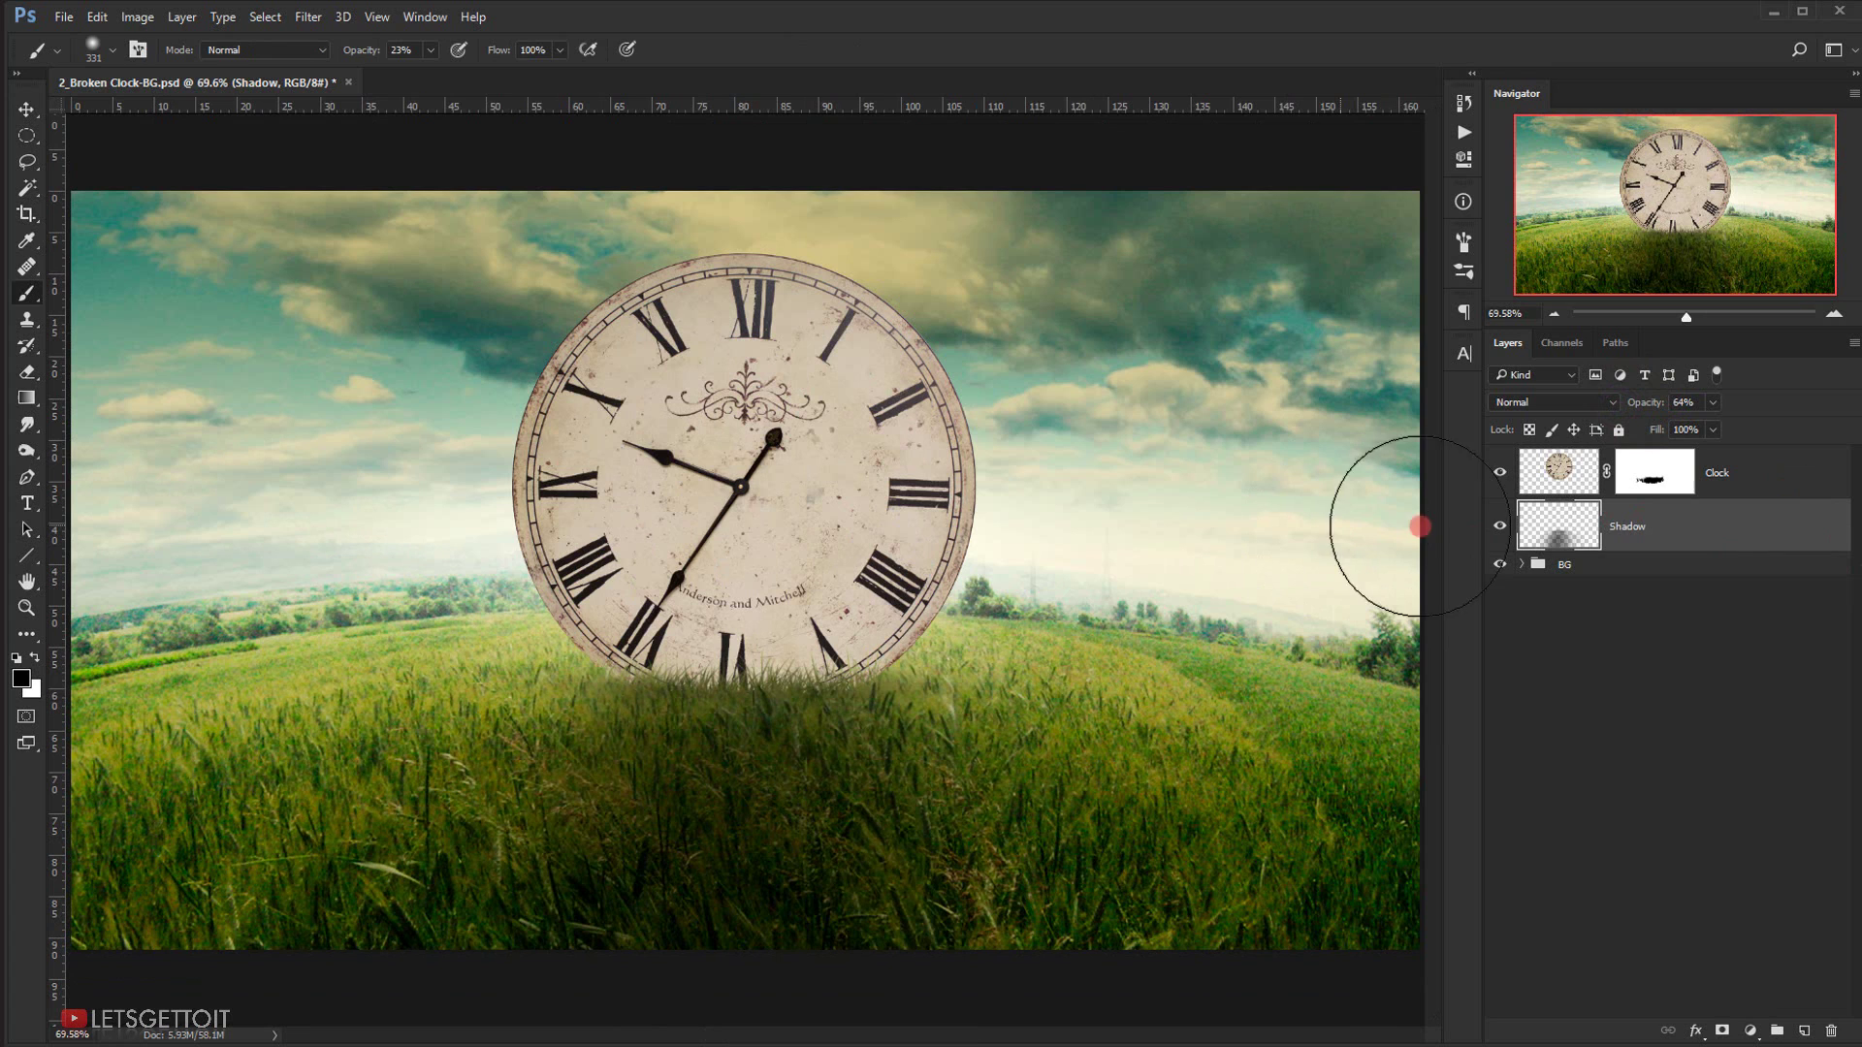
pyautogui.click(1725, 548)
pyautogui.click(1500, 525)
pyautogui.click(1500, 526)
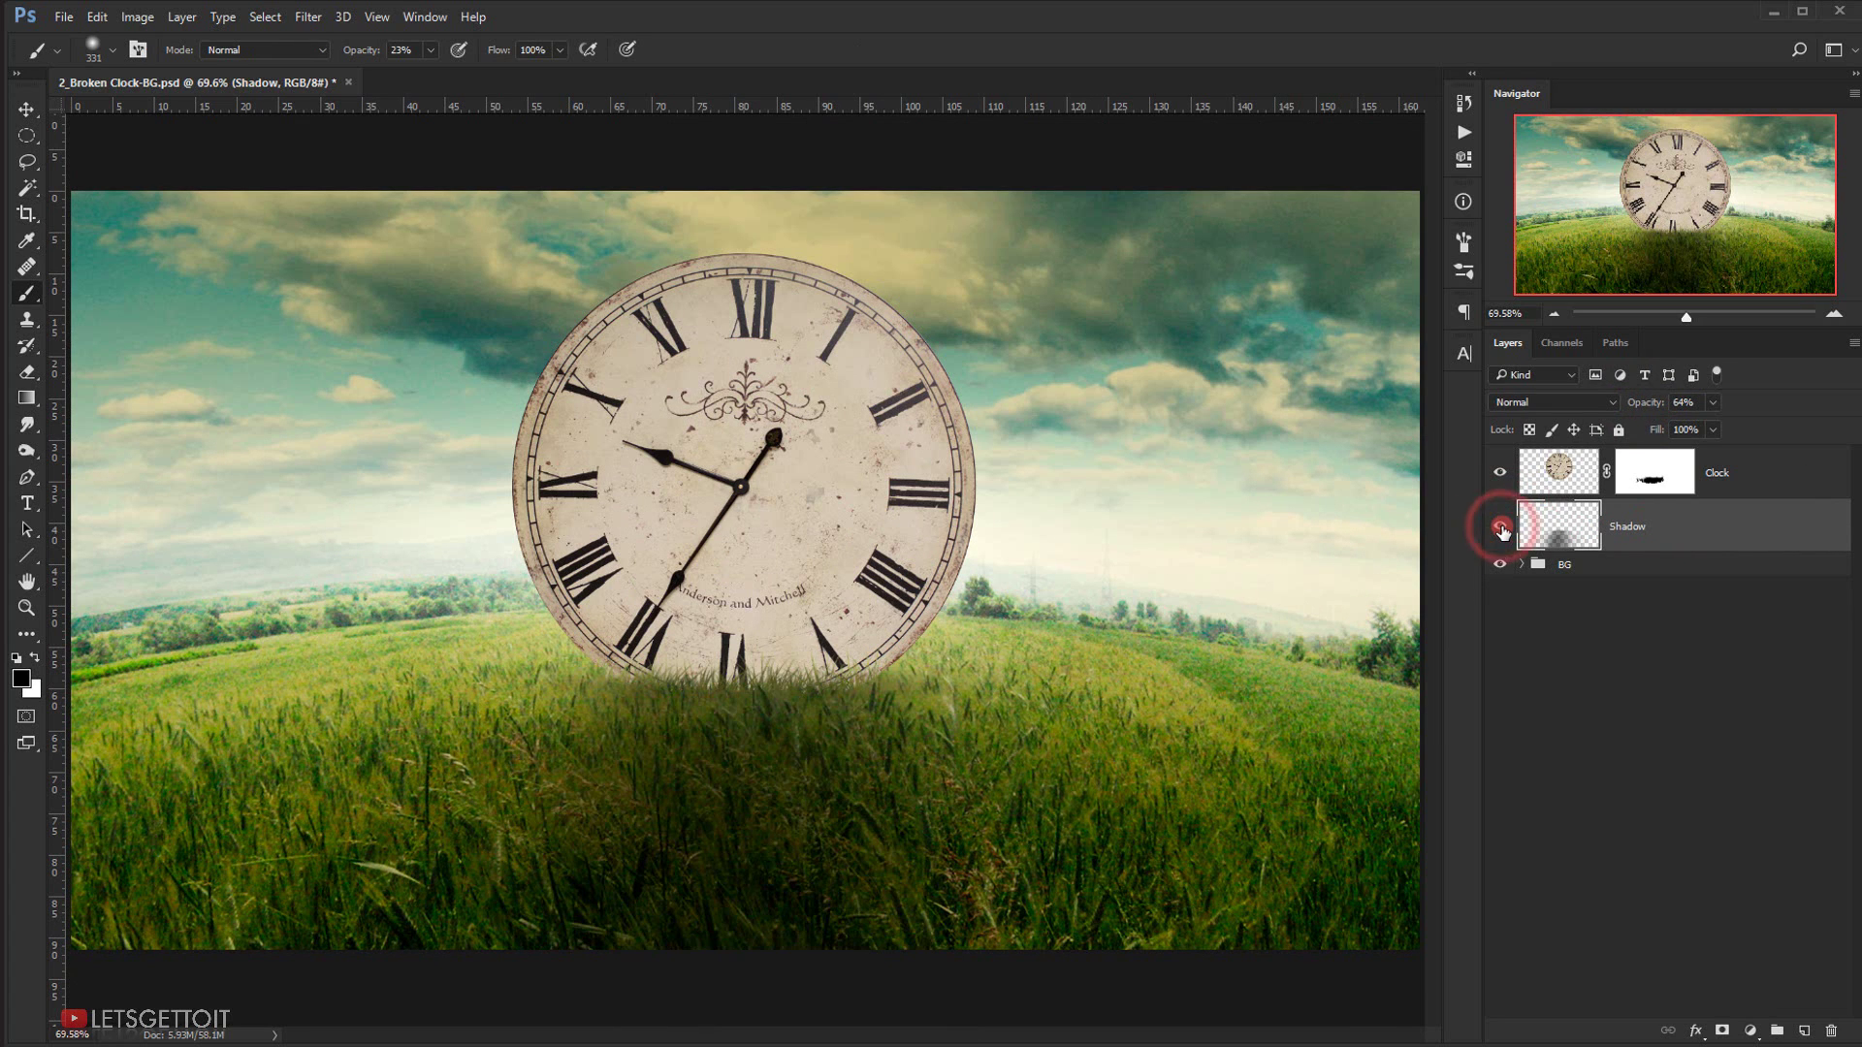
pyautogui.click(1500, 525)
pyautogui.moveTo(873, 715)
pyautogui.mouseDown()
pyautogui.moveTo(1114, 765)
pyautogui.moveTo(923, 754)
pyautogui.mouseUp()
pyautogui.moveTo(714, 731)
pyautogui.mouseDown()
pyautogui.moveTo(794, 774)
pyautogui.moveTo(896, 752)
pyautogui.moveTo(720, 728)
pyautogui.mouseUp()
pyautogui.keyDown('alt'); pyautogui.rightClick(999, 624); pyautogui.keyUp('alt')
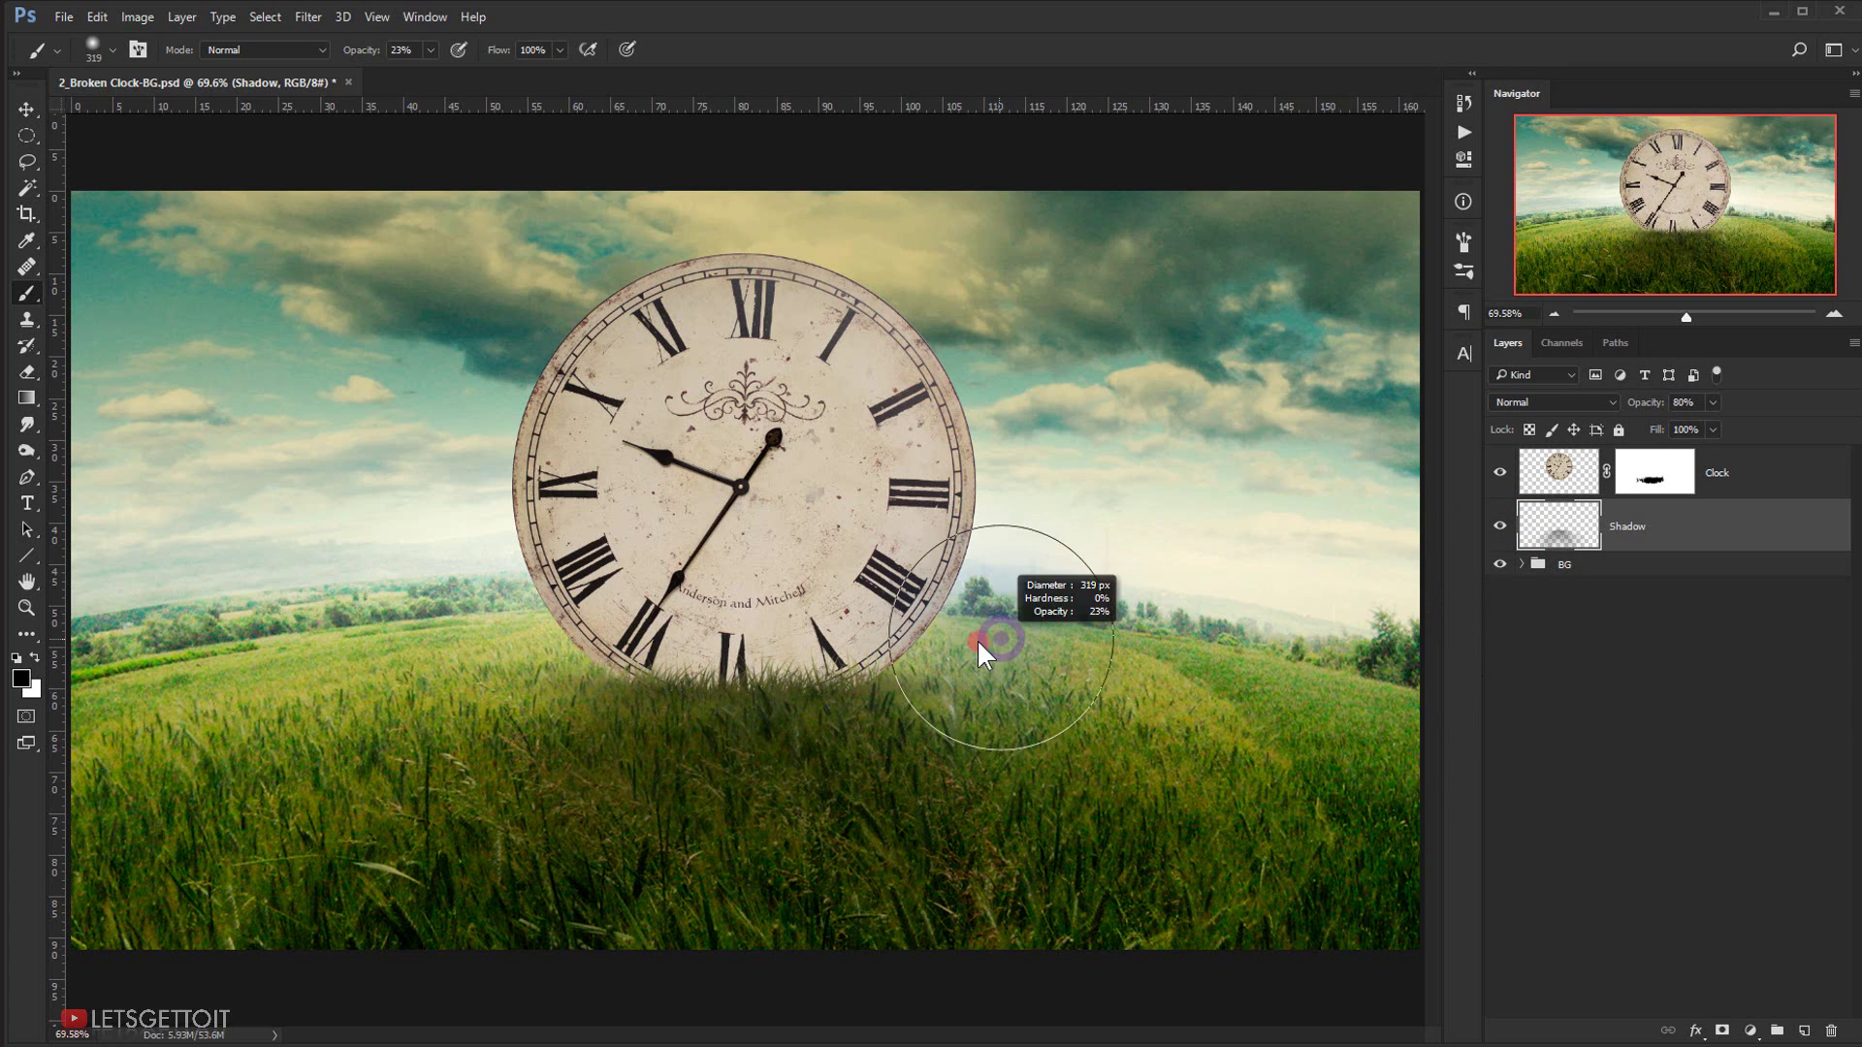
# - Add an Outer Glow to the Shadow layer in Multiply mode with dark green 102b06, 40% opacity, 15% noise and 79 px size
pyautogui.doubleClick(1788, 528)
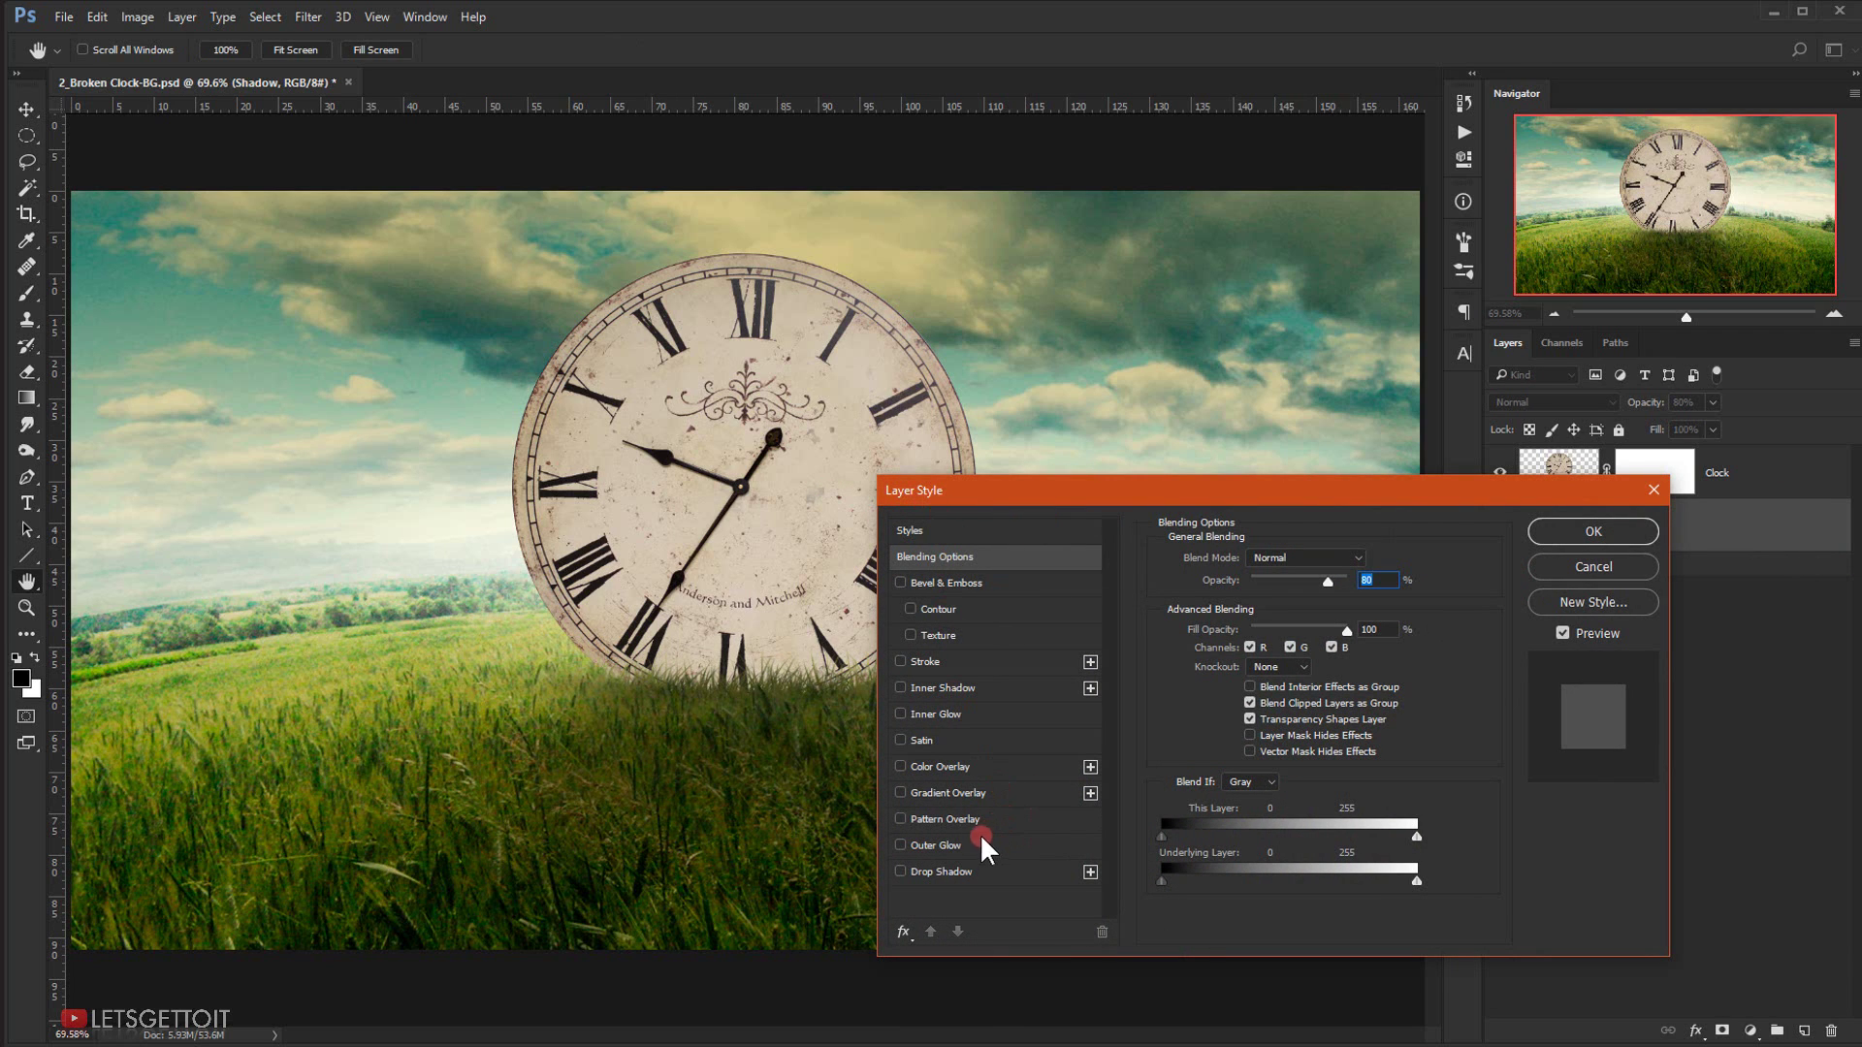
pyautogui.click(942, 846)
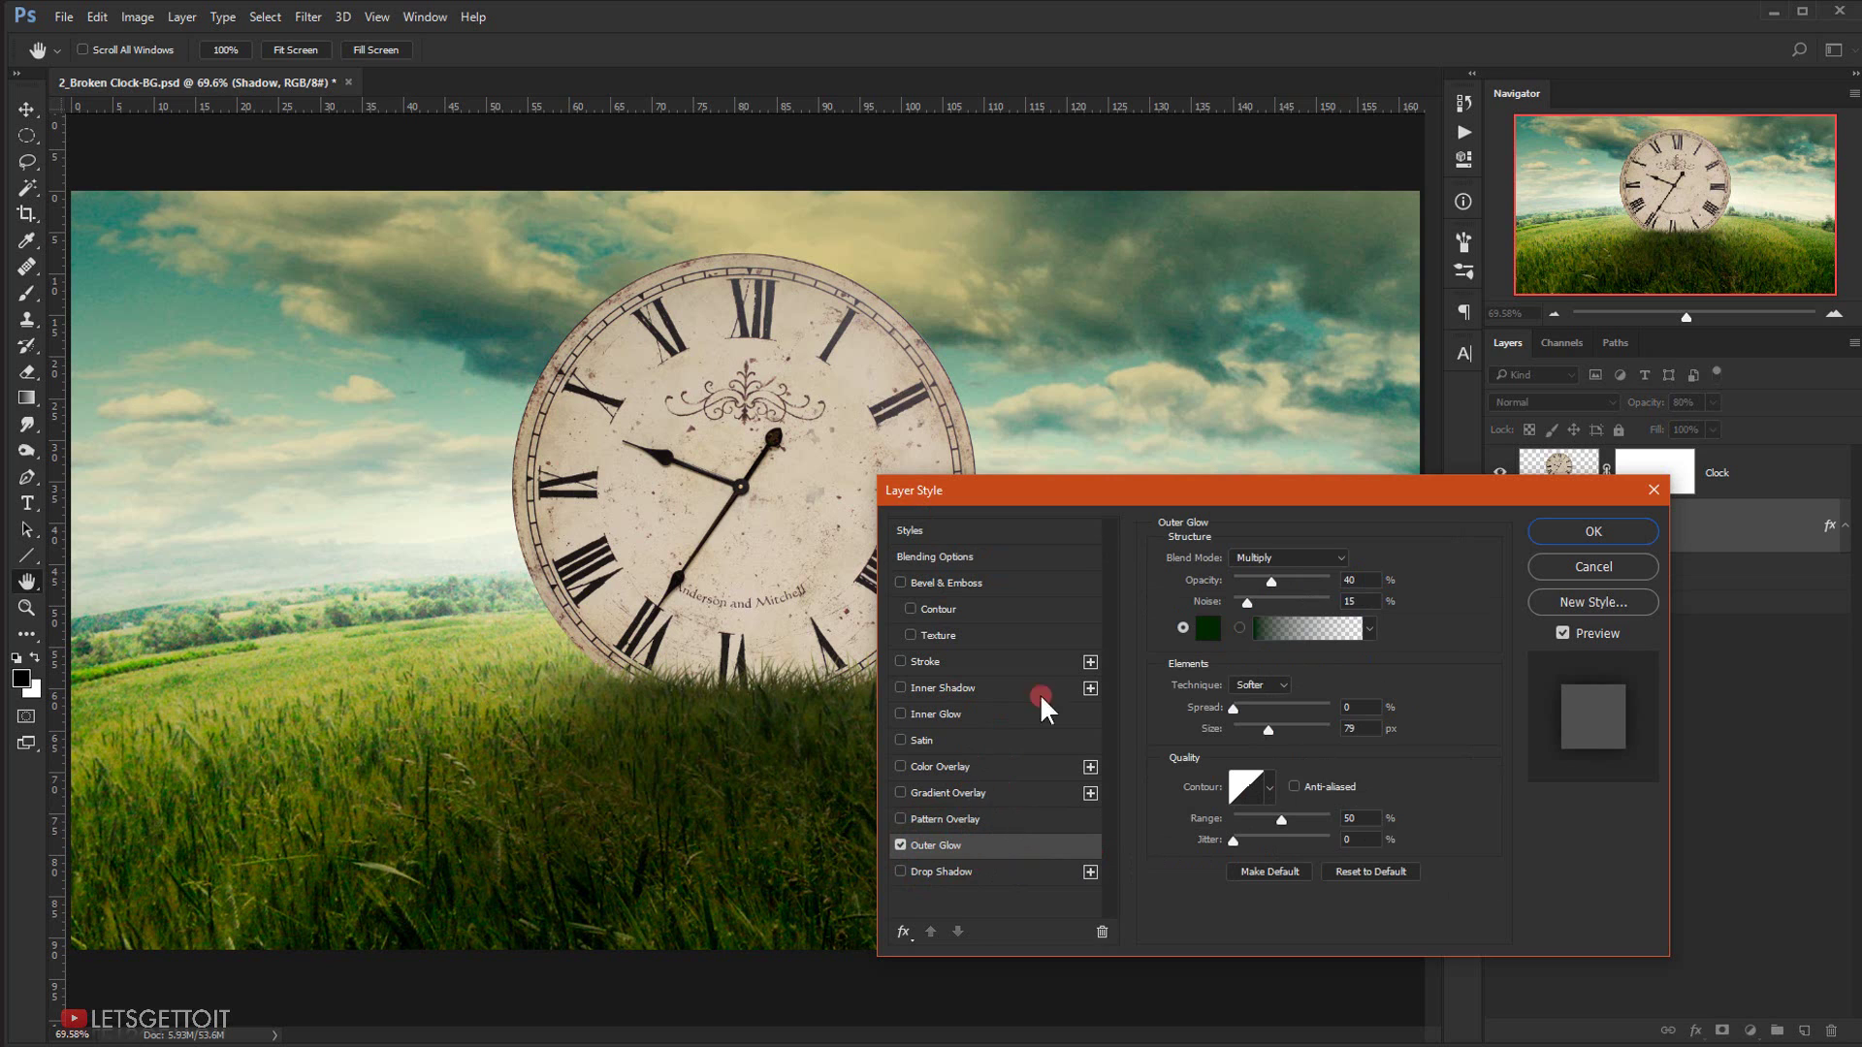
pyautogui.click(1210, 628)
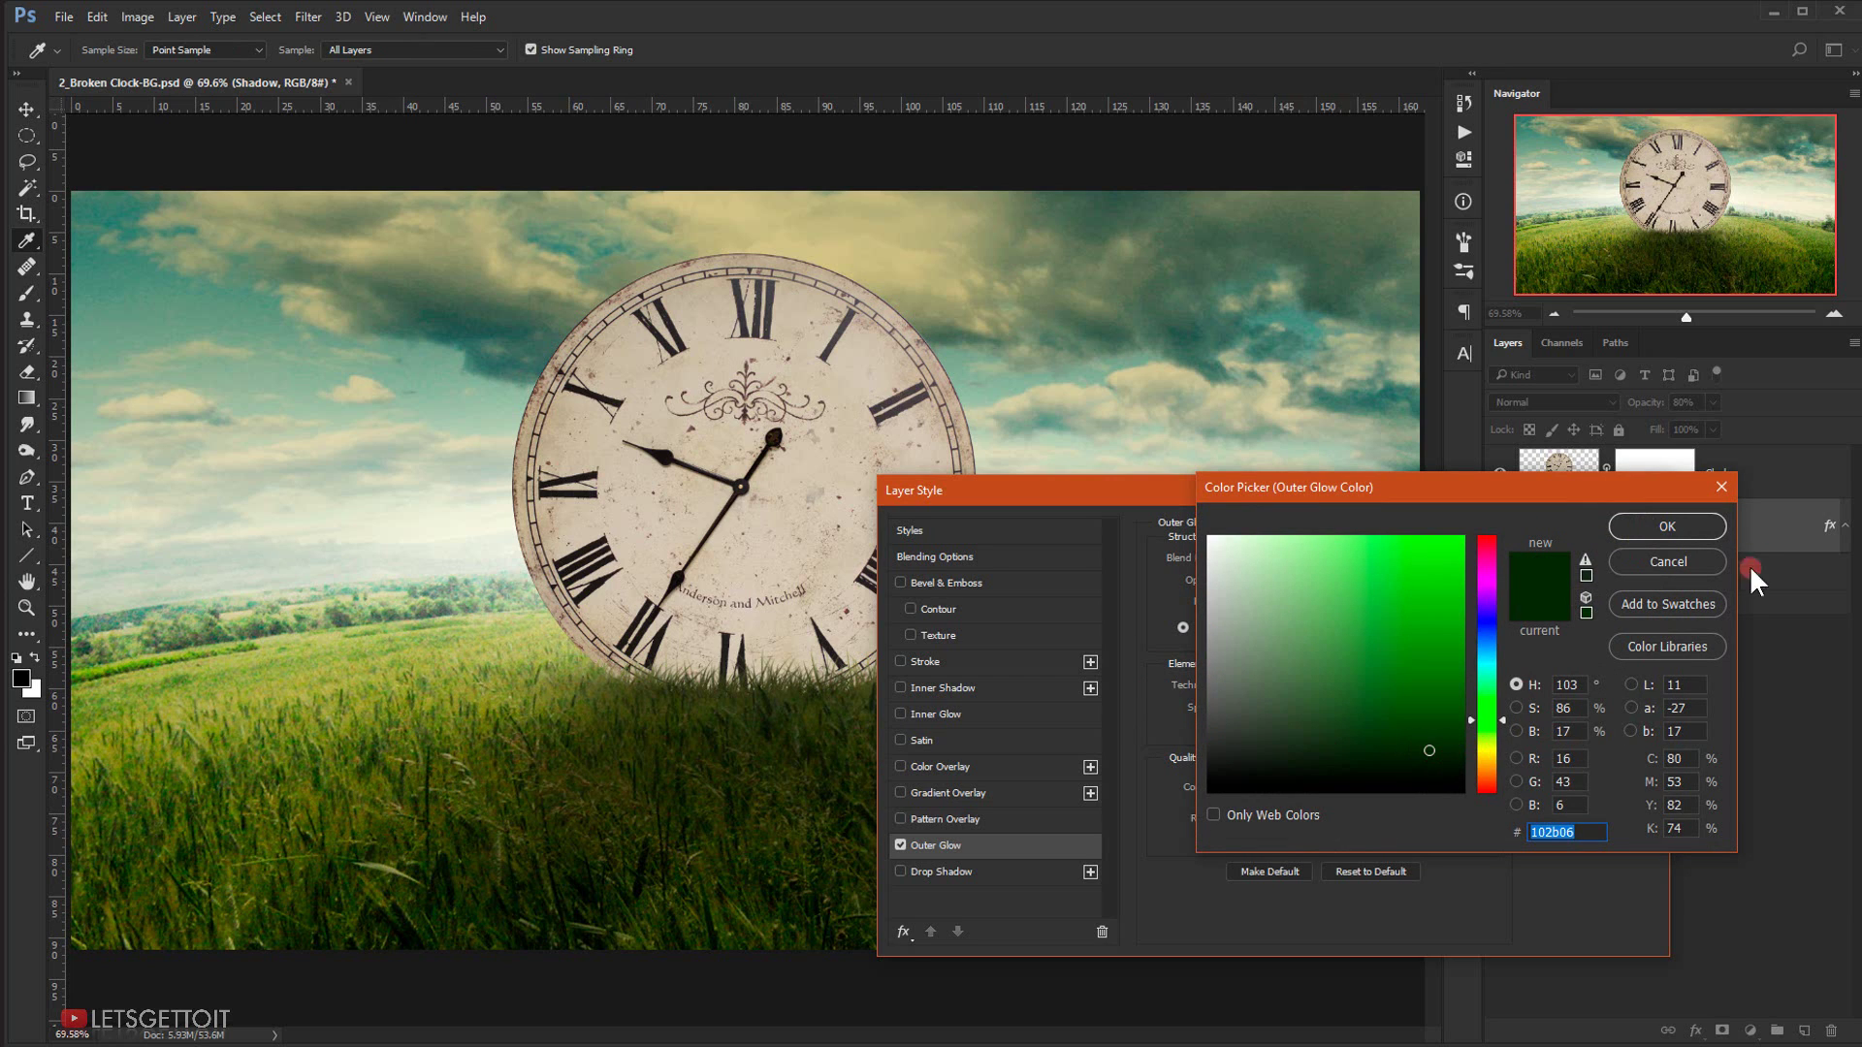
pyautogui.click(1667, 526)
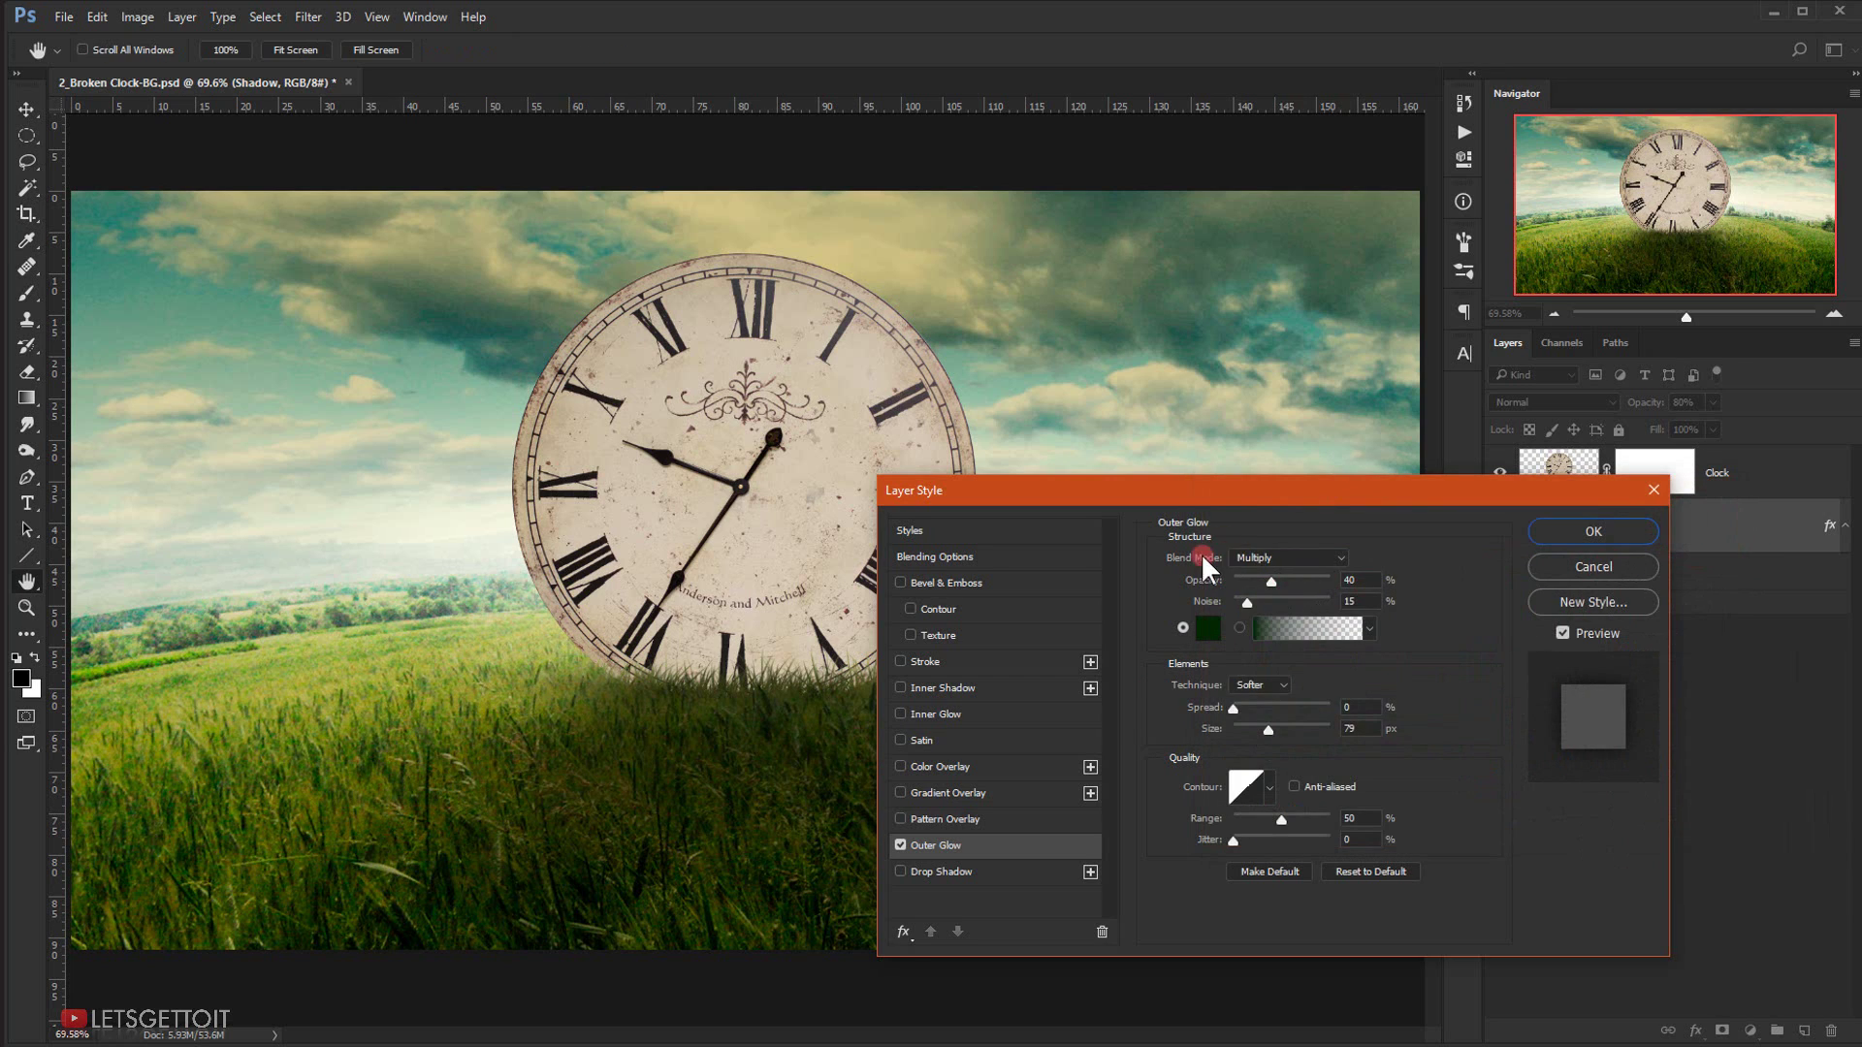
pyautogui.click(1268, 551)
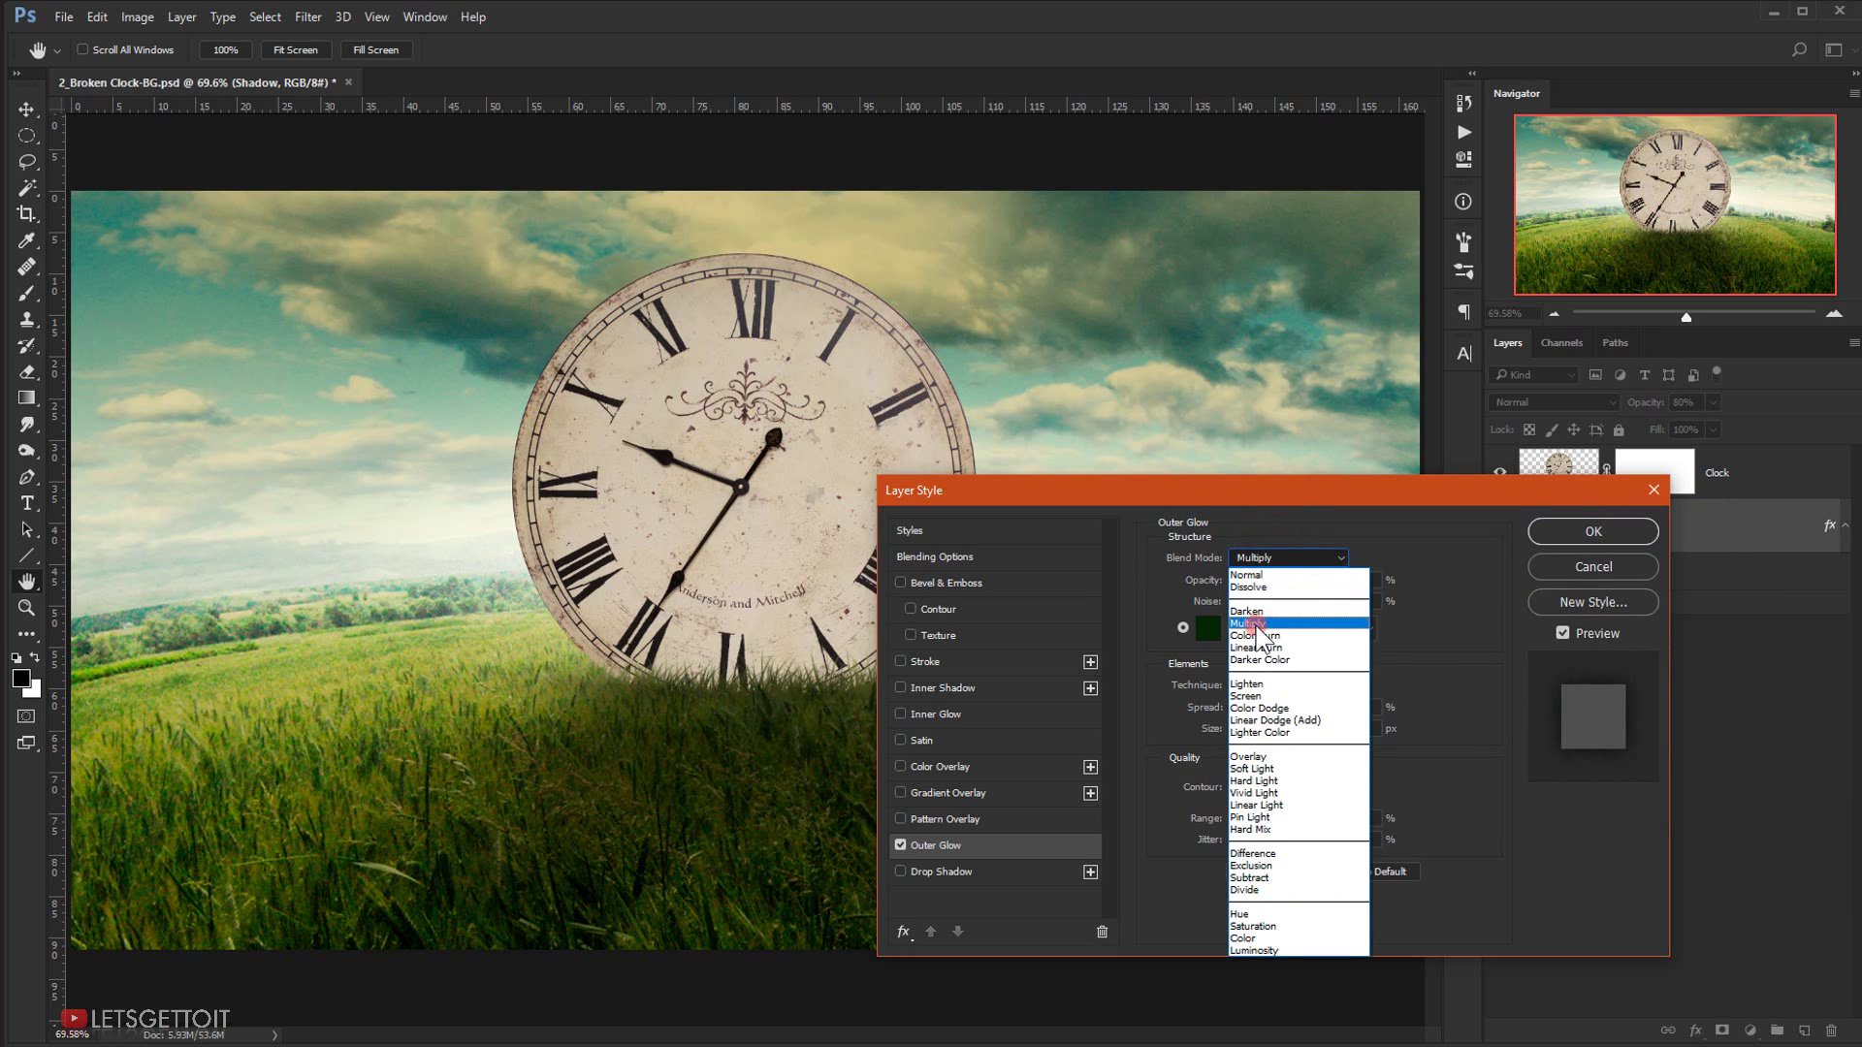
pyautogui.click(1270, 620)
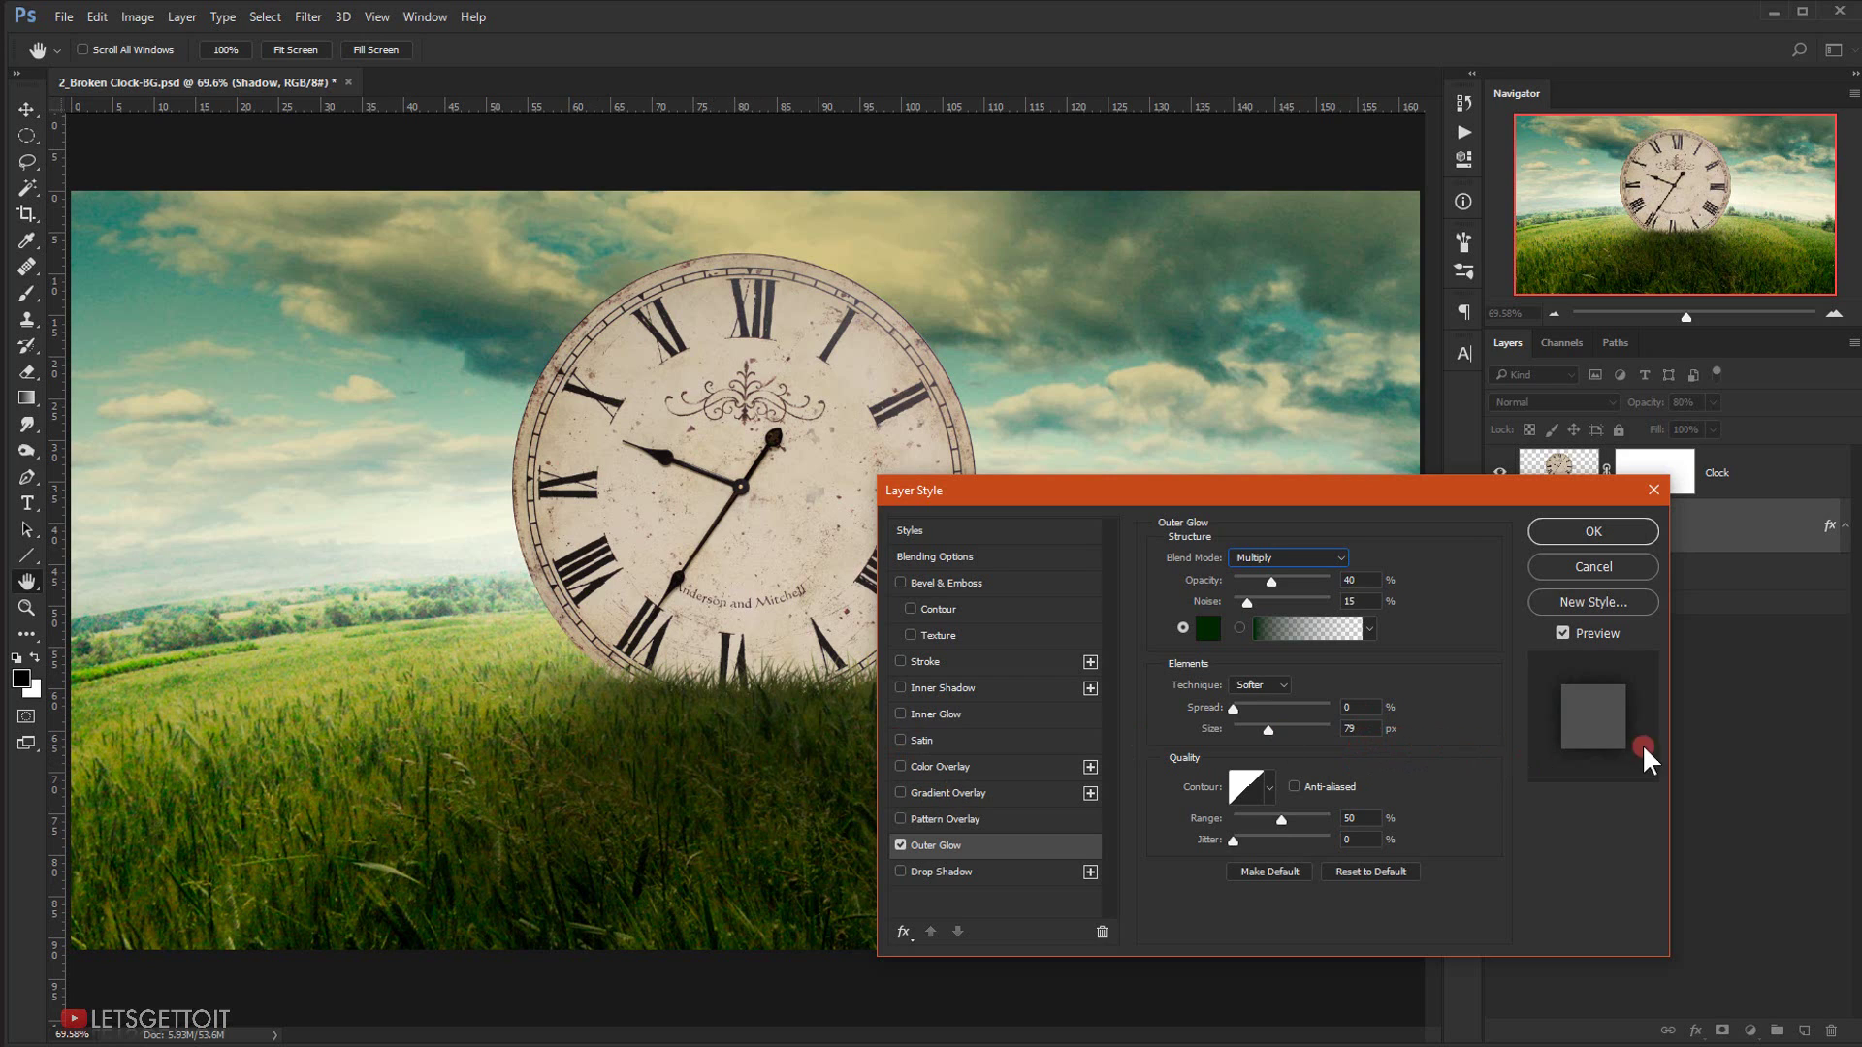
pyautogui.click(1593, 532)
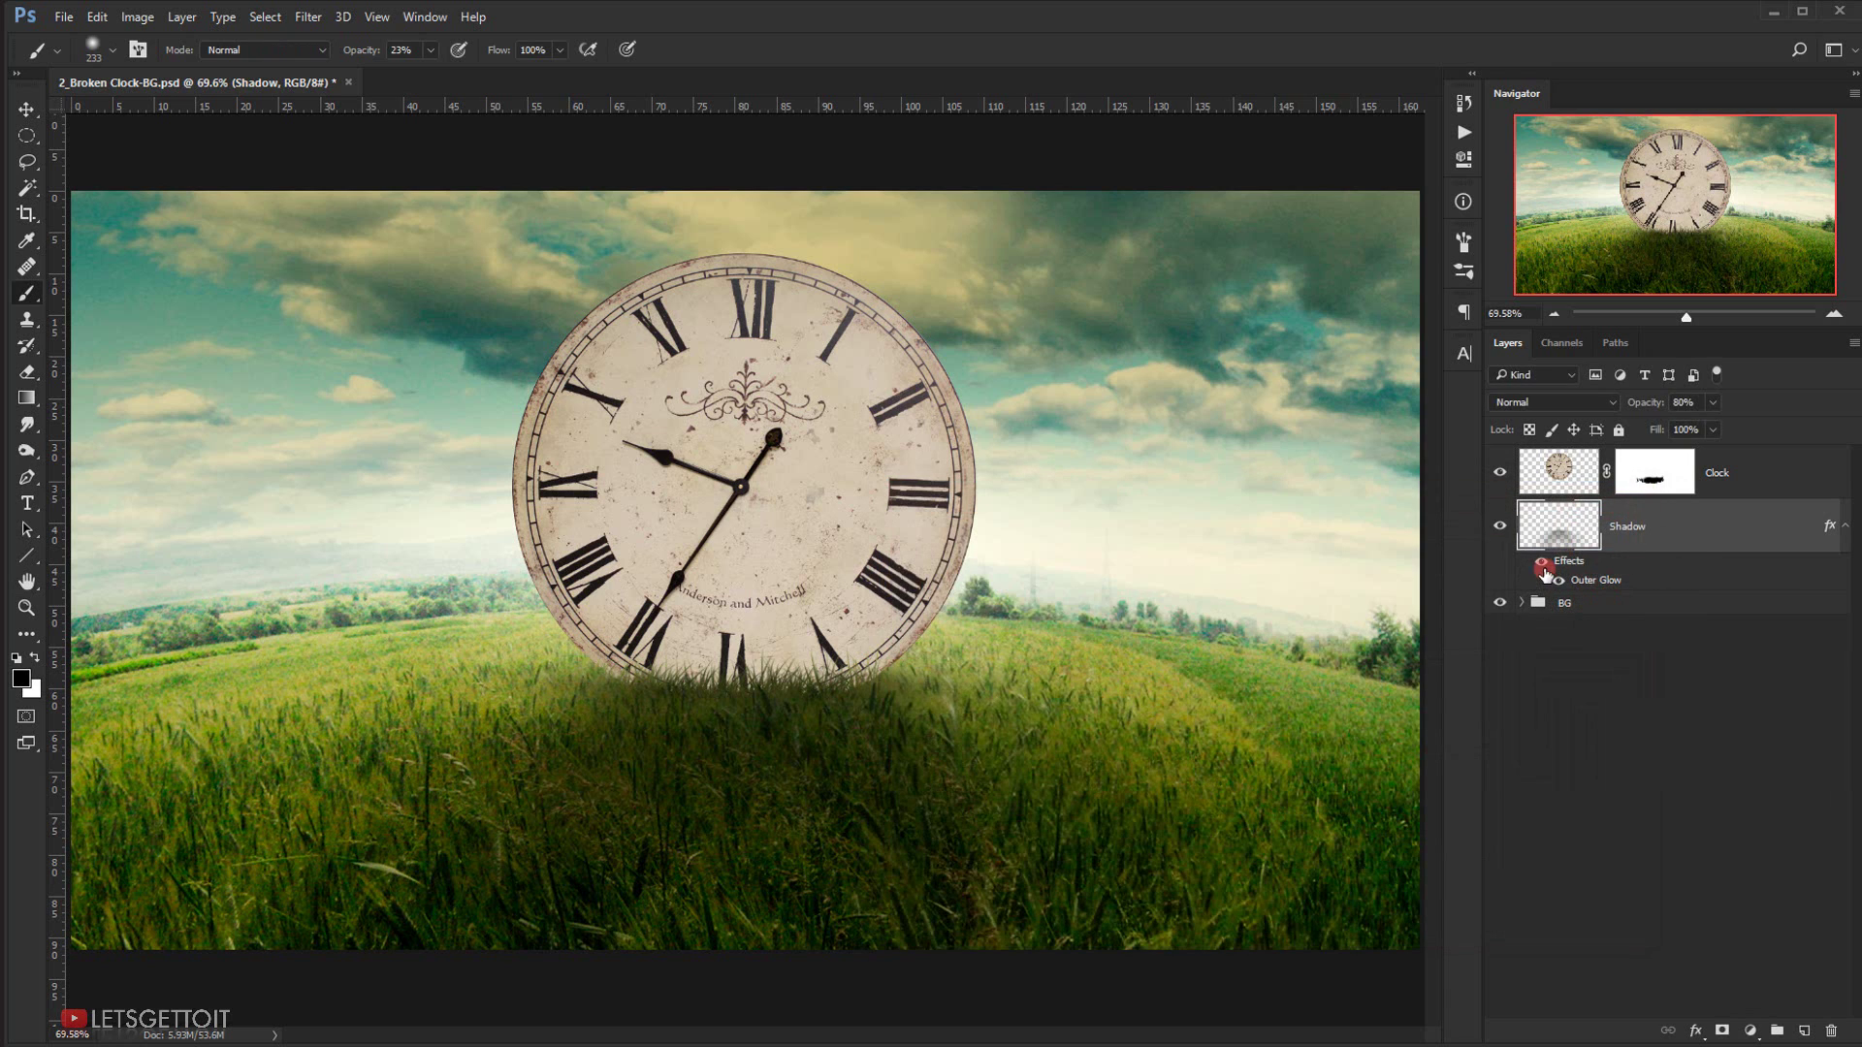
# - Compare the Shadow layer with its Outer Glow effect hidden and shown
pyautogui.click(1539, 564)
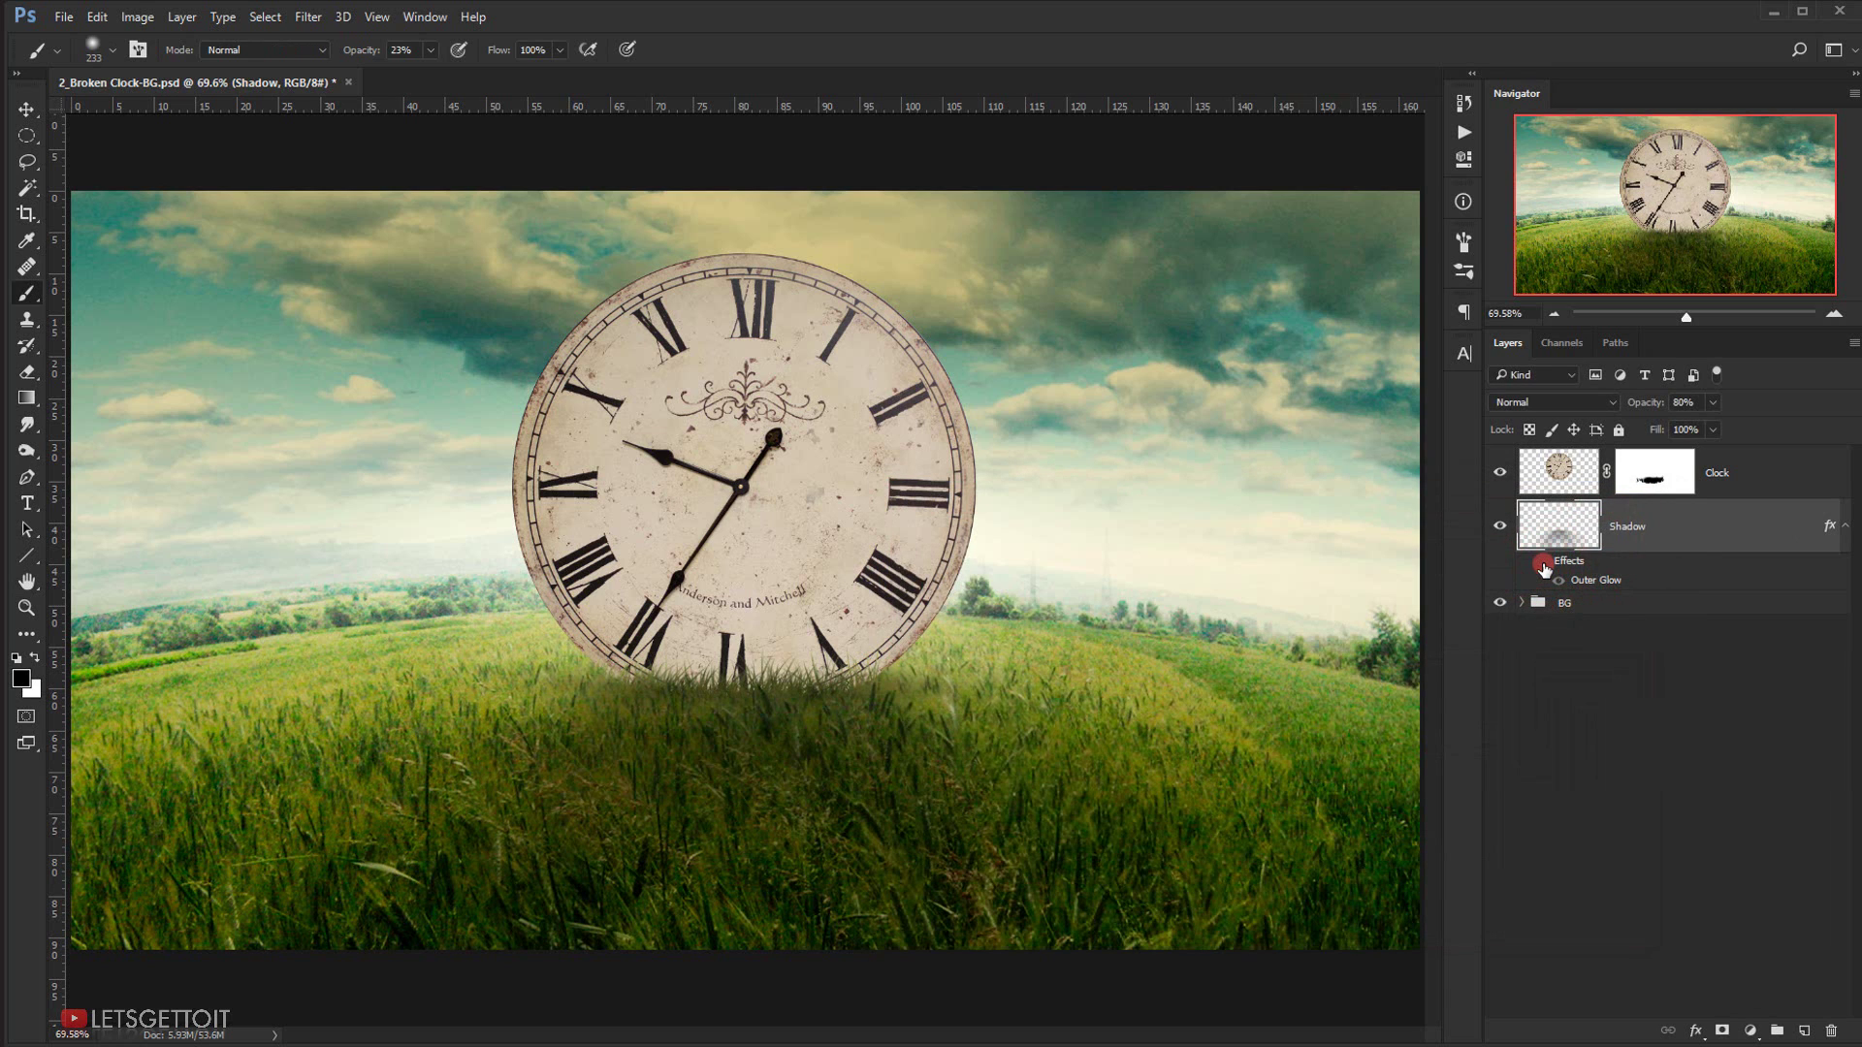
pyautogui.click(1542, 565)
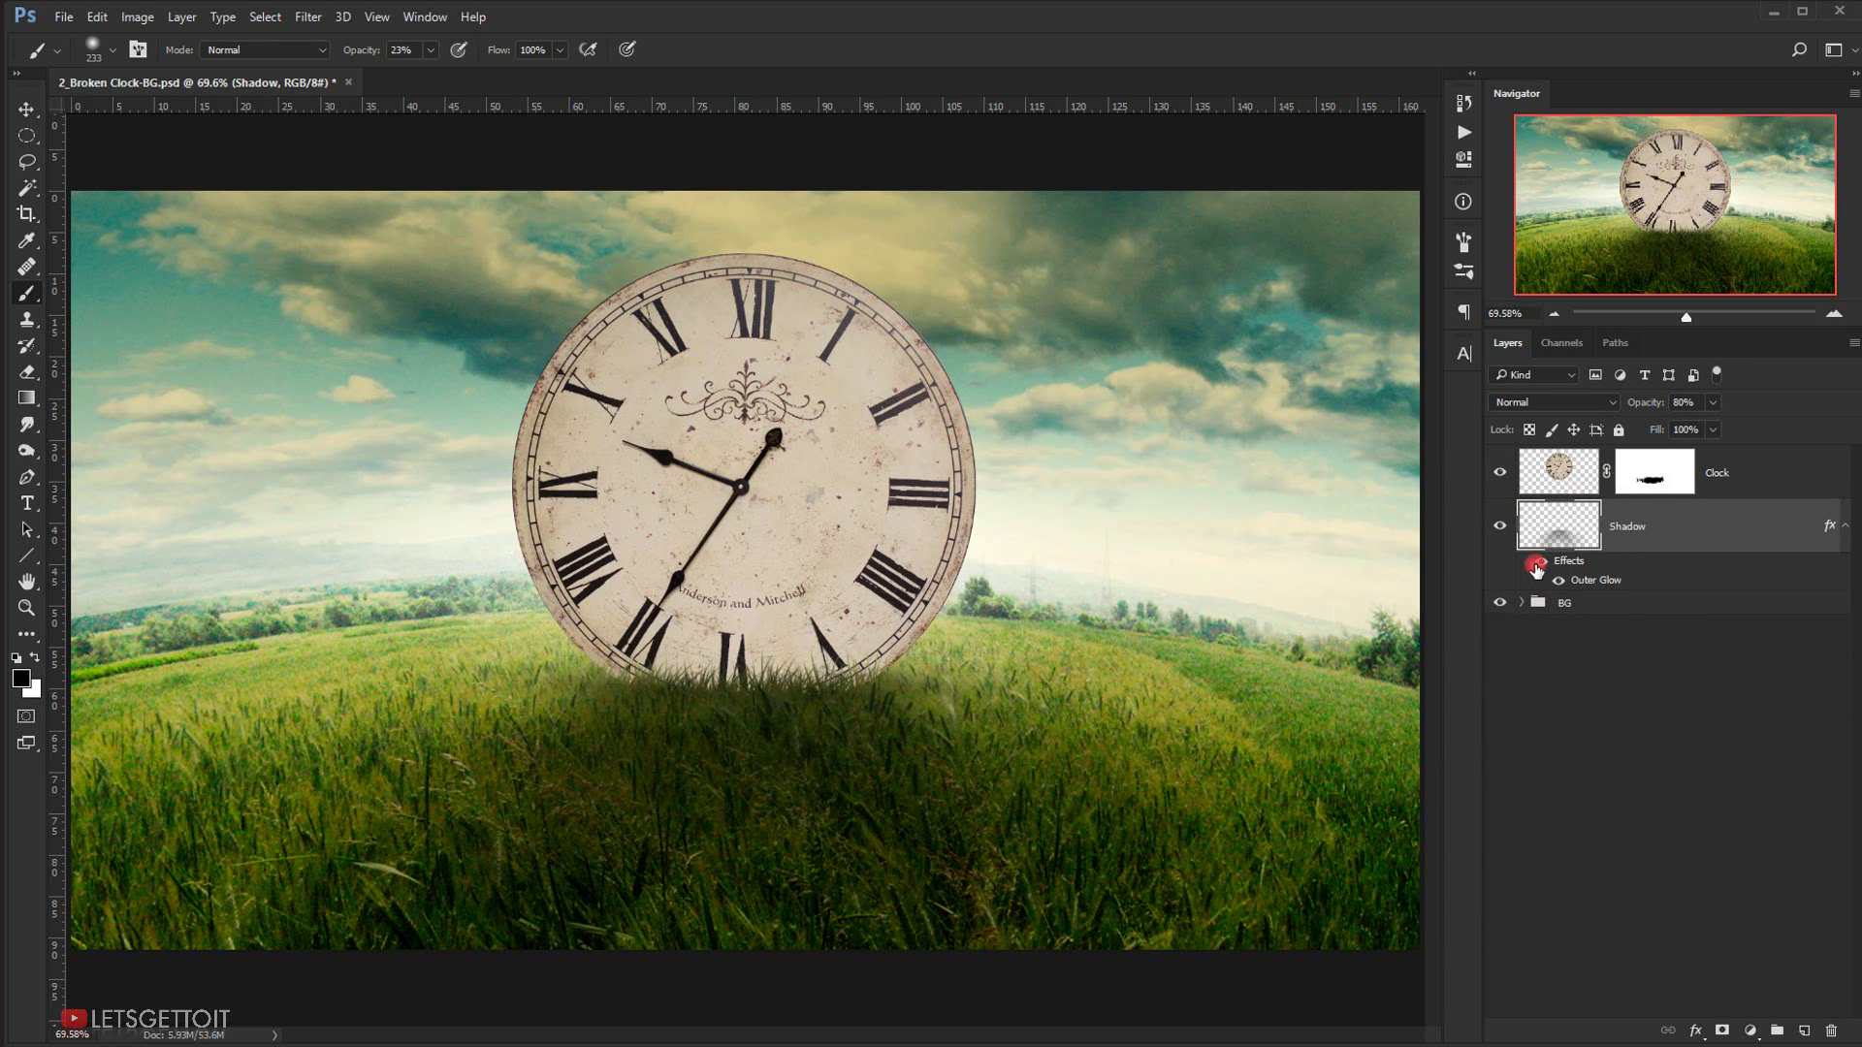
pyautogui.click(1538, 564)
pyautogui.click(1538, 564)
pyautogui.click(1538, 564)
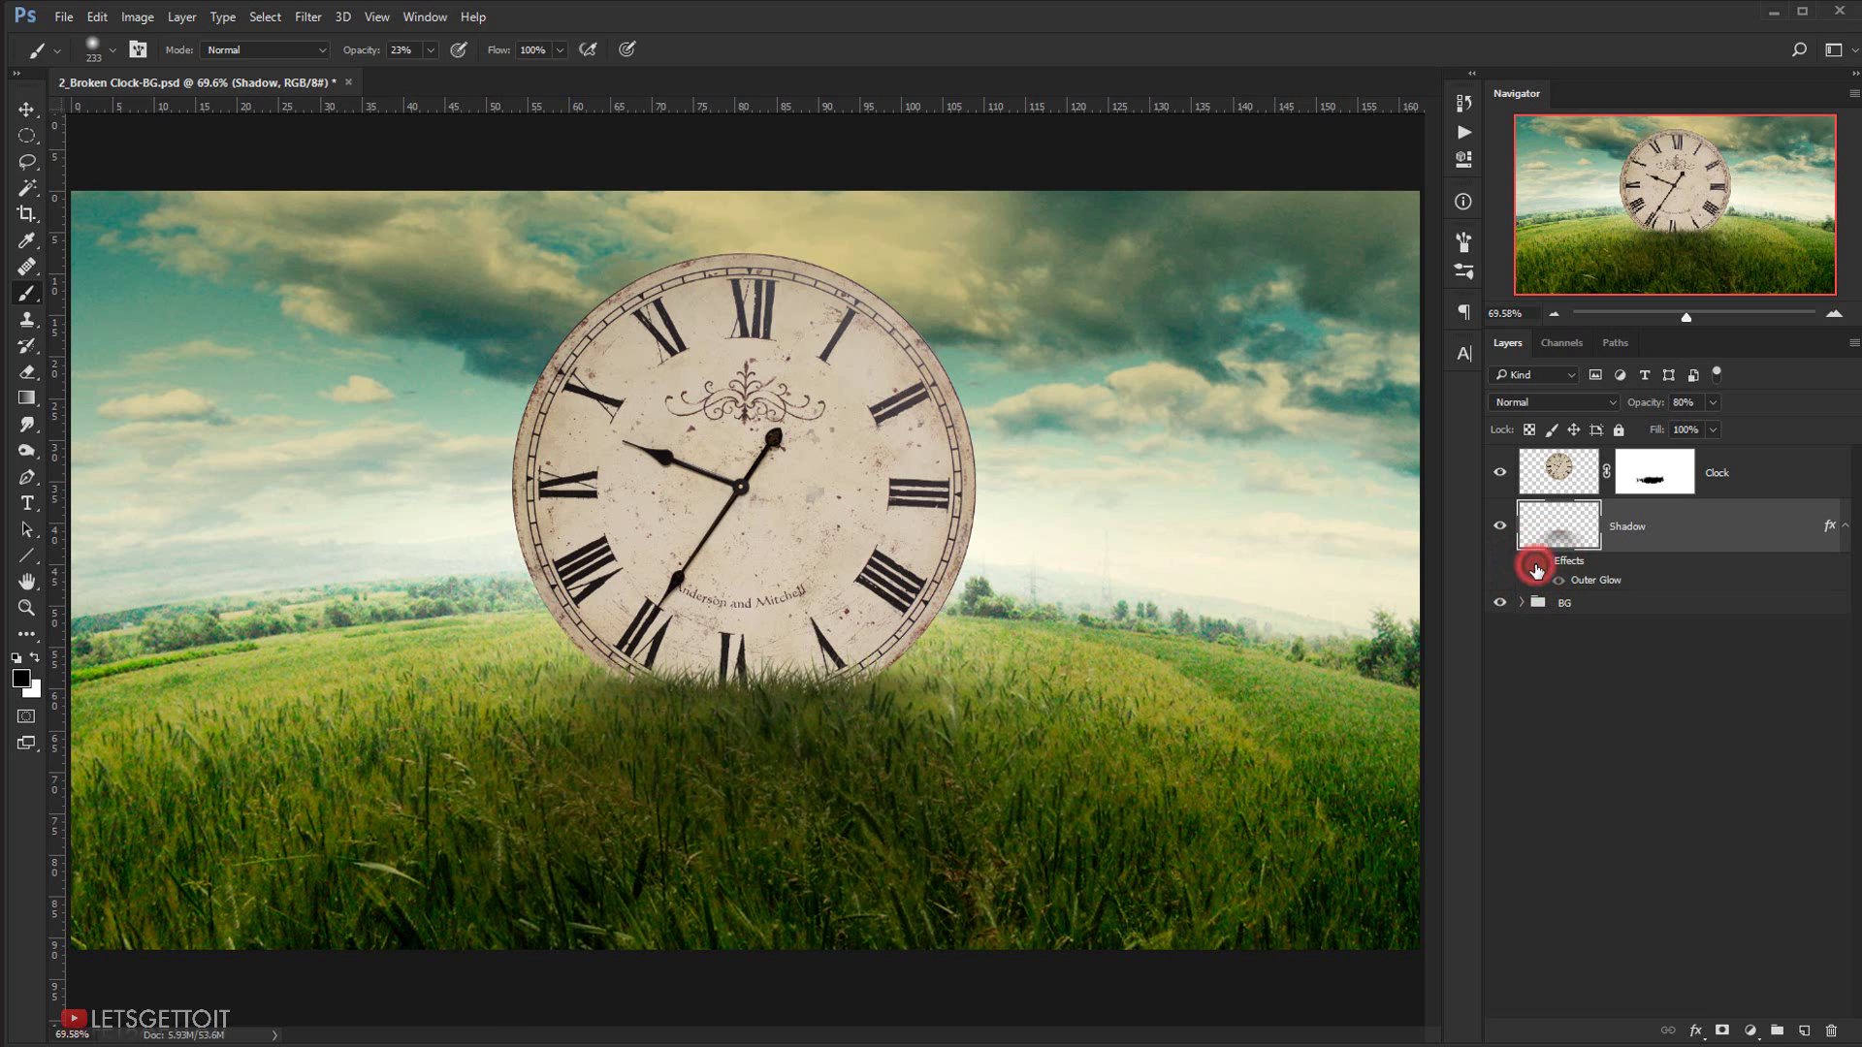
pyautogui.click(1537, 564)
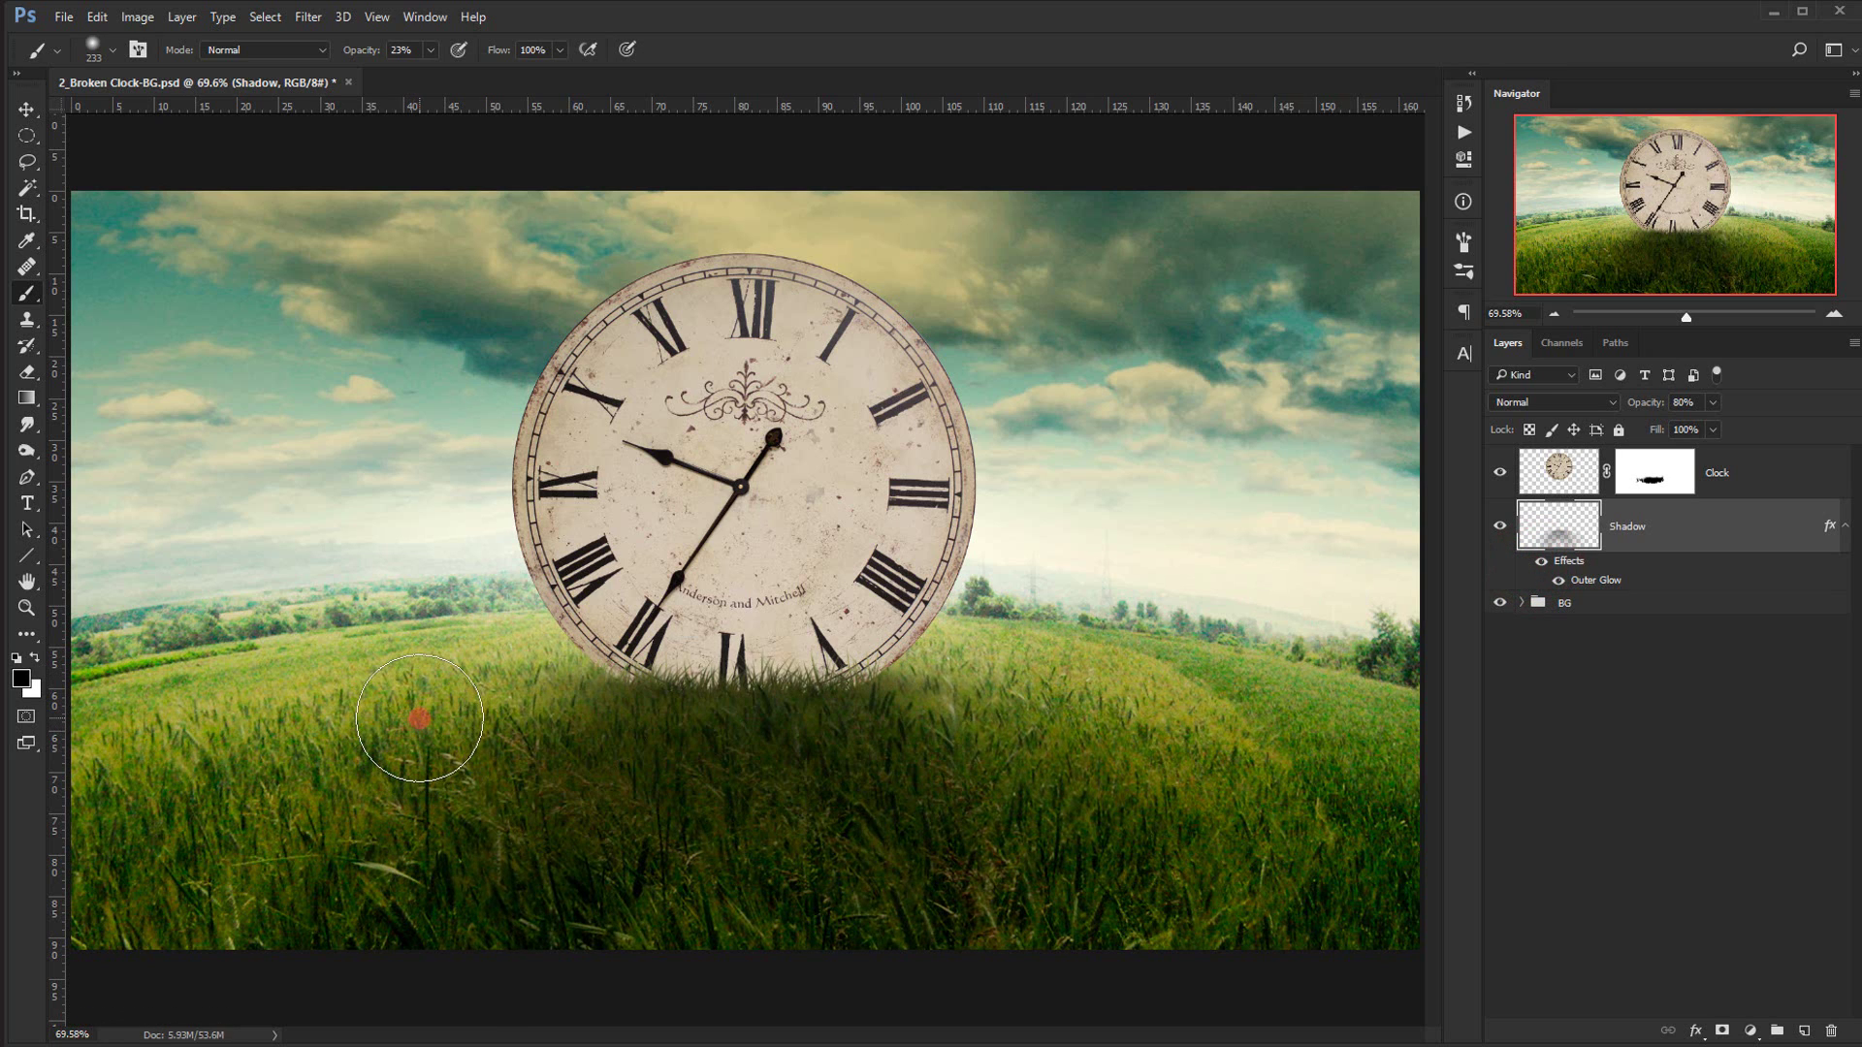